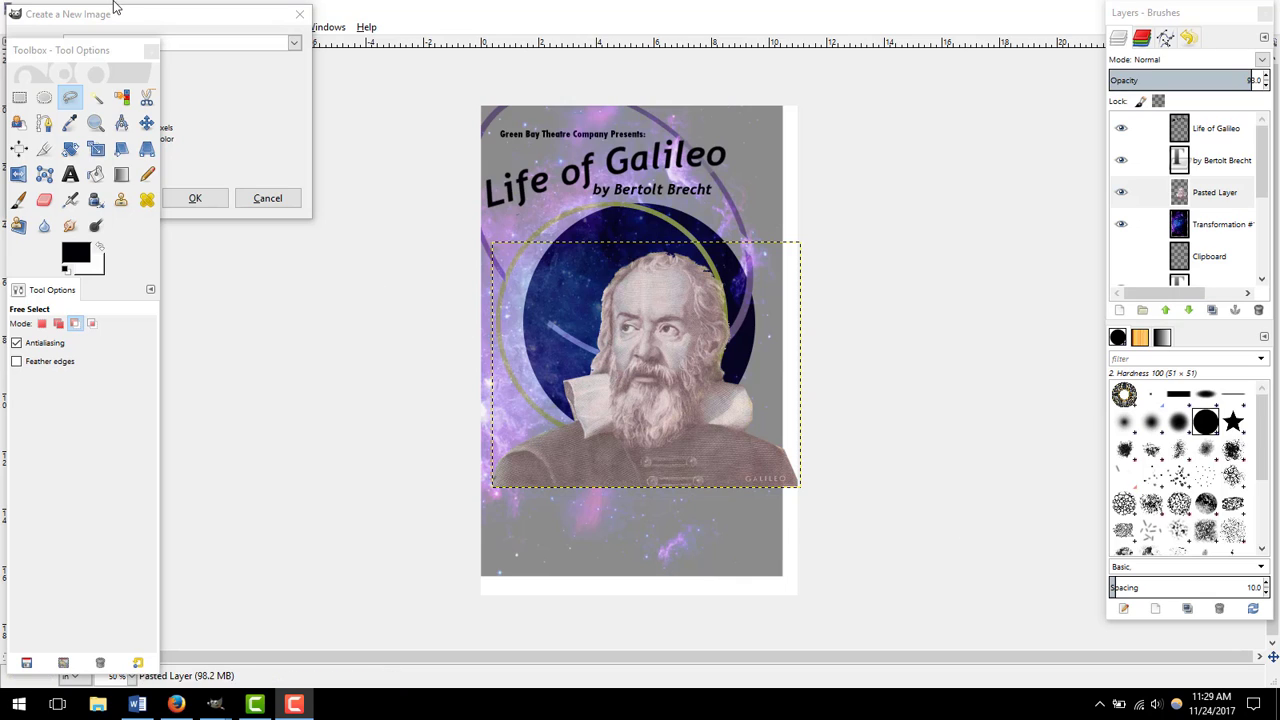
Step: Create a new portrait image 11 inches wide and 17 inches high, and maximize its window
{"action": "left_click", "coordinate": [150, 15]}
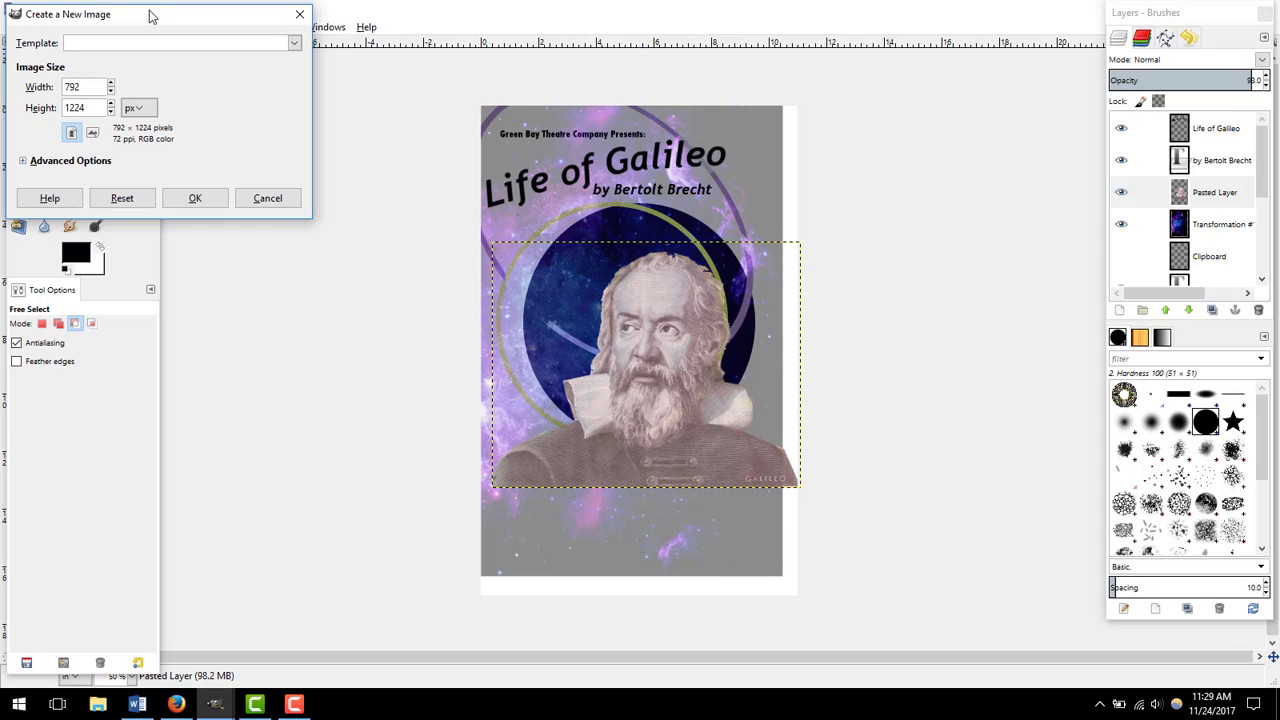
{"action": "left_click", "coordinate": [294, 44]}
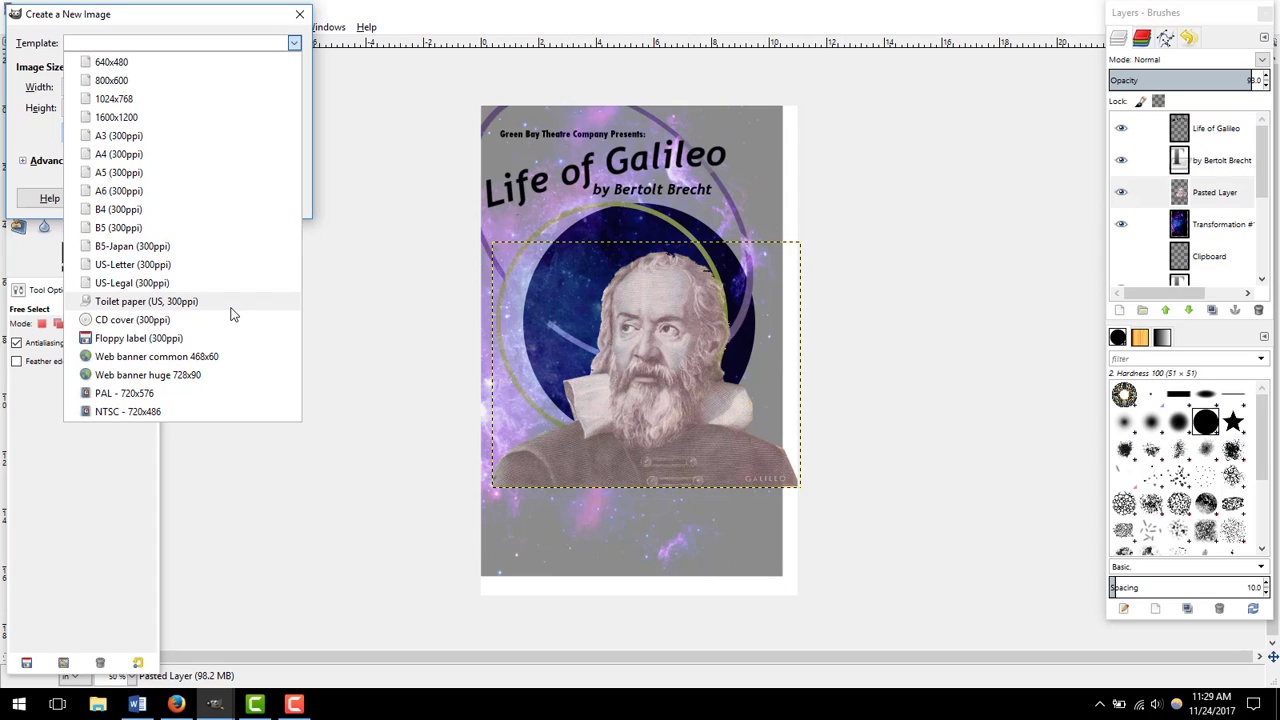
{"action": "left_click", "coordinate": [294, 43]}
{"action": "left_click", "coordinate": [139, 108]}
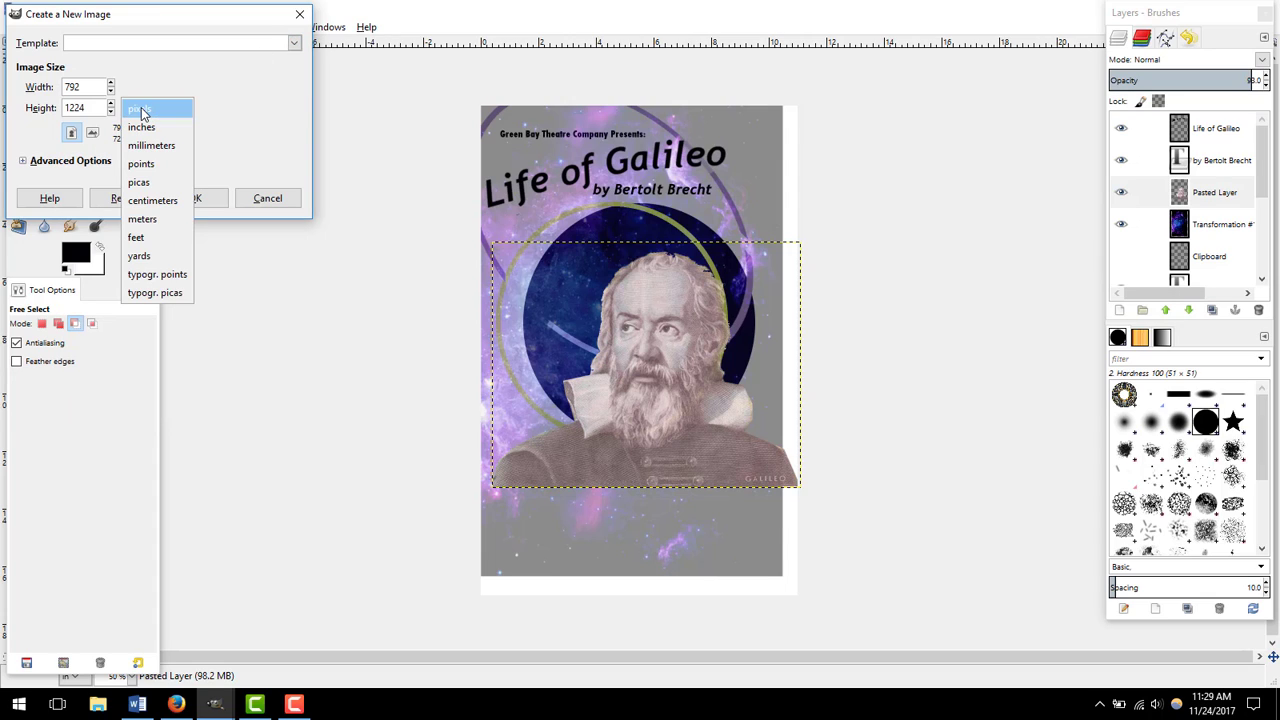
{"action": "left_click", "coordinate": [144, 129]}
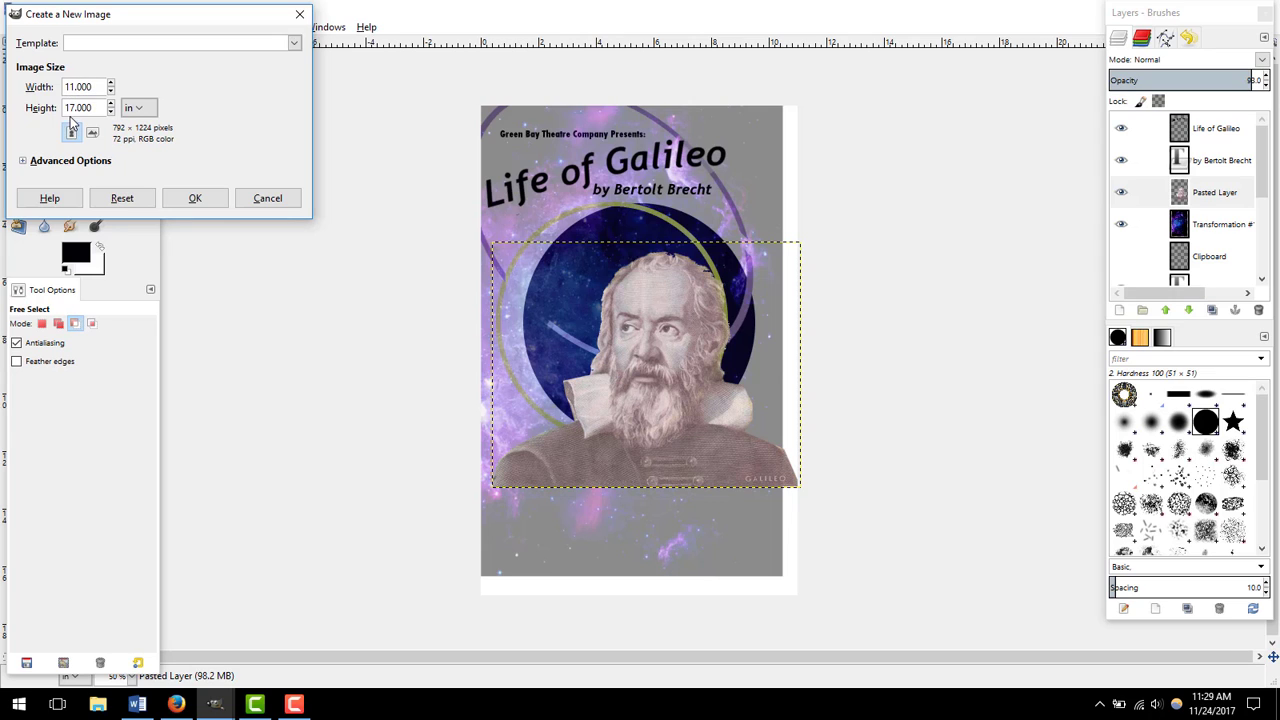
{"action": "left_click", "coordinate": [195, 199]}
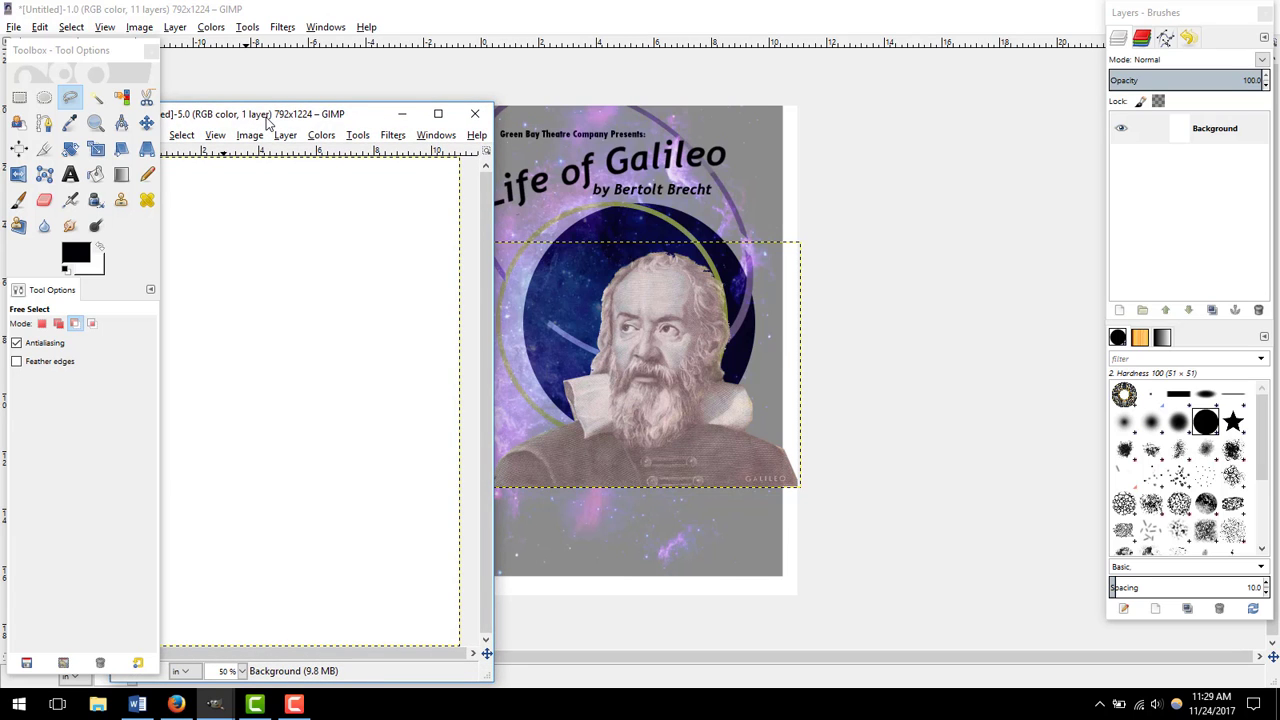
{"action": "left_click_drag", "start_coordinate": [272, 118], "coordinate": [516, 70]}
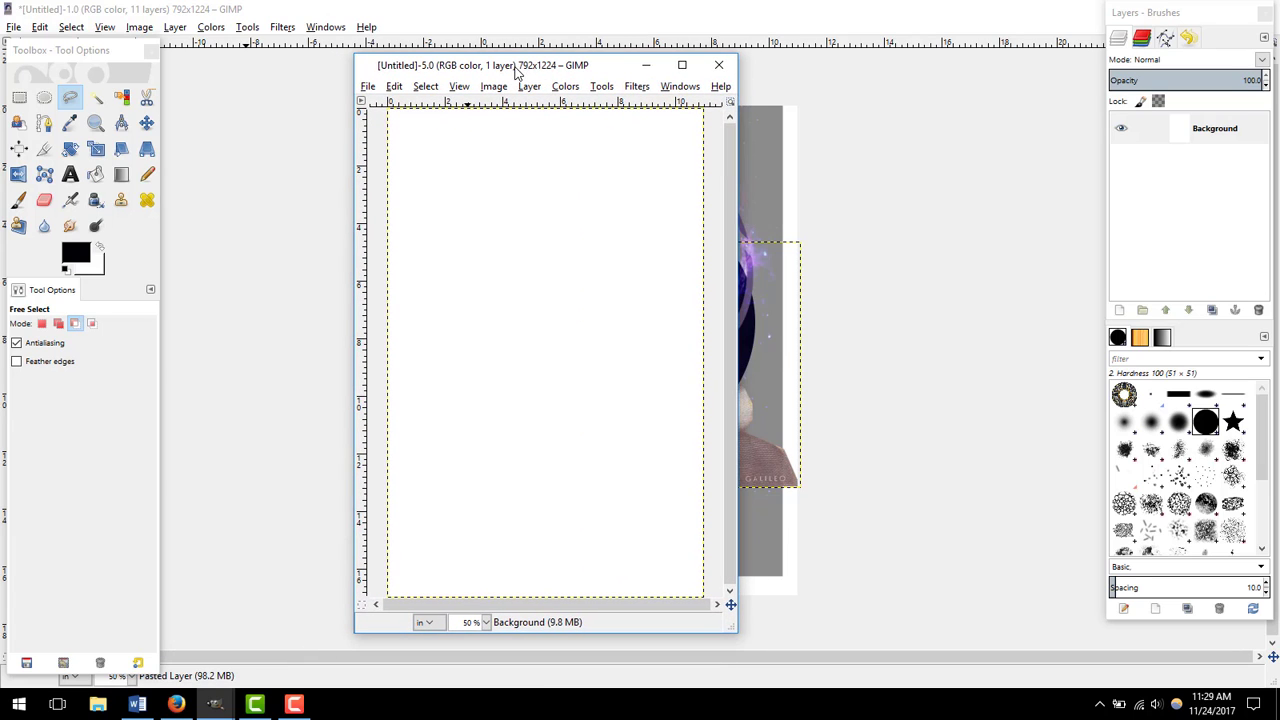
{"action": "left_click", "coordinate": [683, 67]}
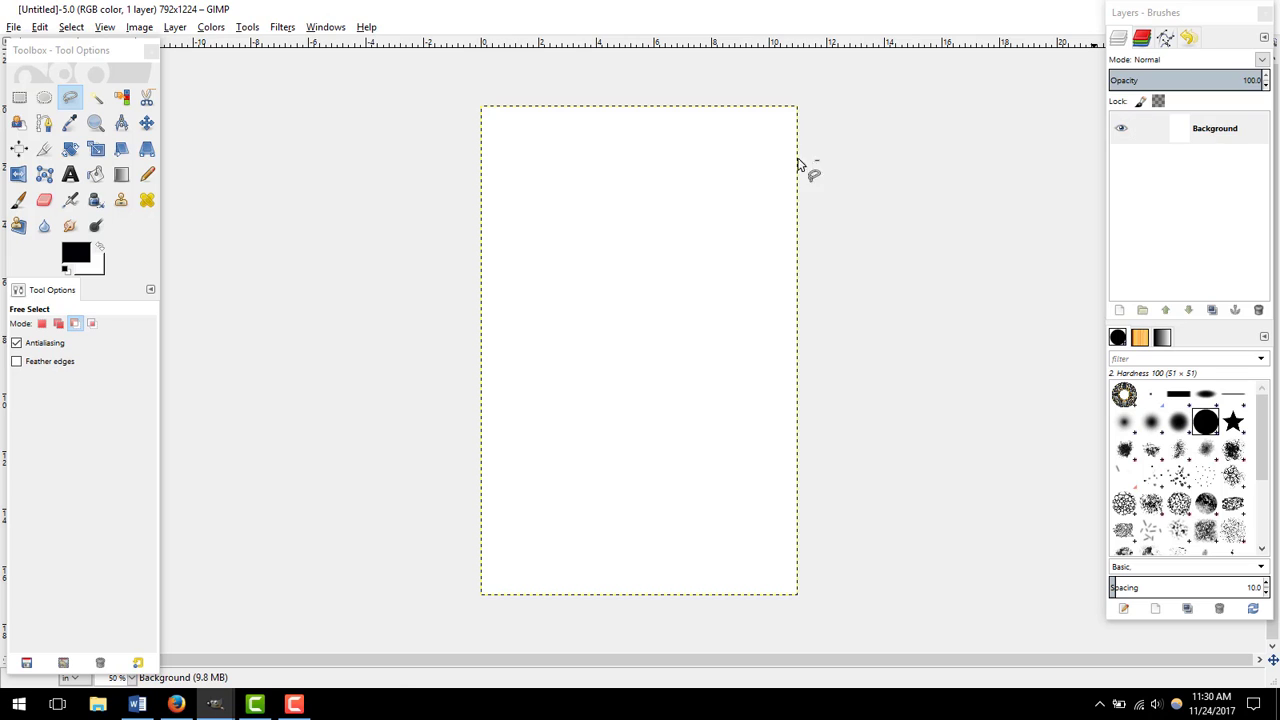
{"action": "right_click", "coordinate": [1224, 135]}
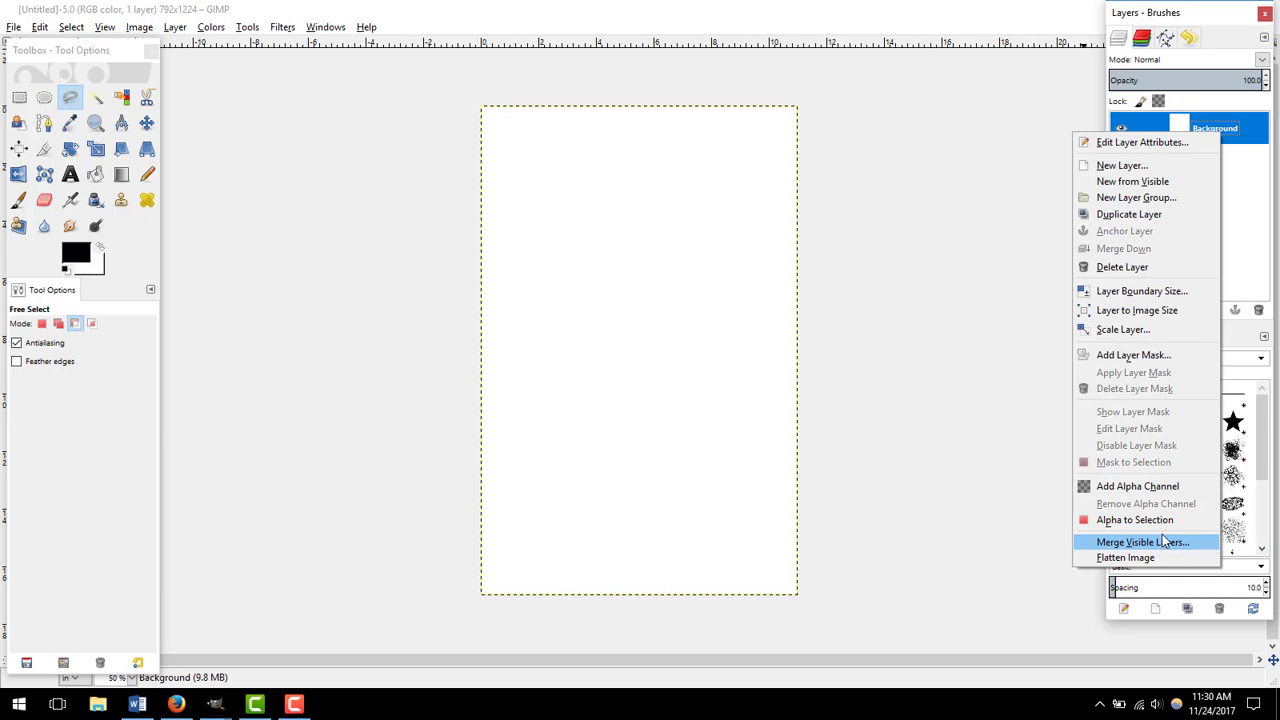
{"action": "left_click", "coordinate": [1243, 133]}
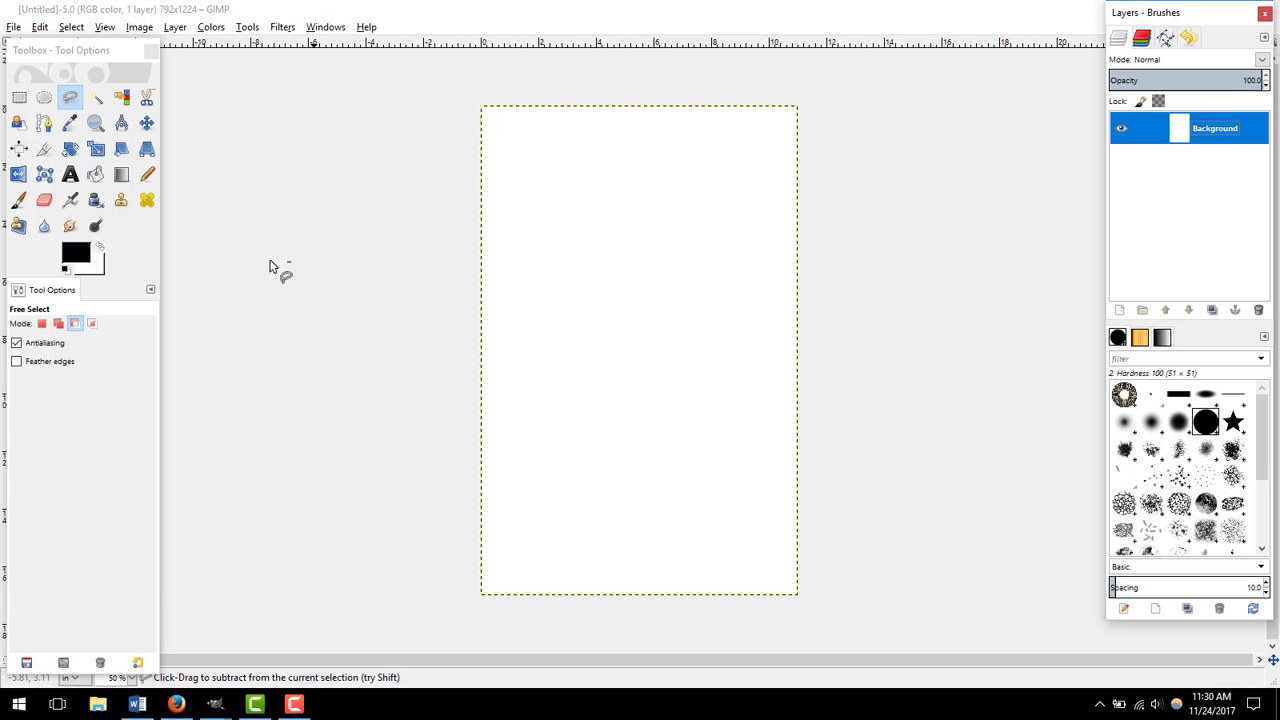
Step: Activate Bucket Fill and set the foreground color to dark blue, 130a85
{"action": "left_click", "coordinate": [94, 176]}
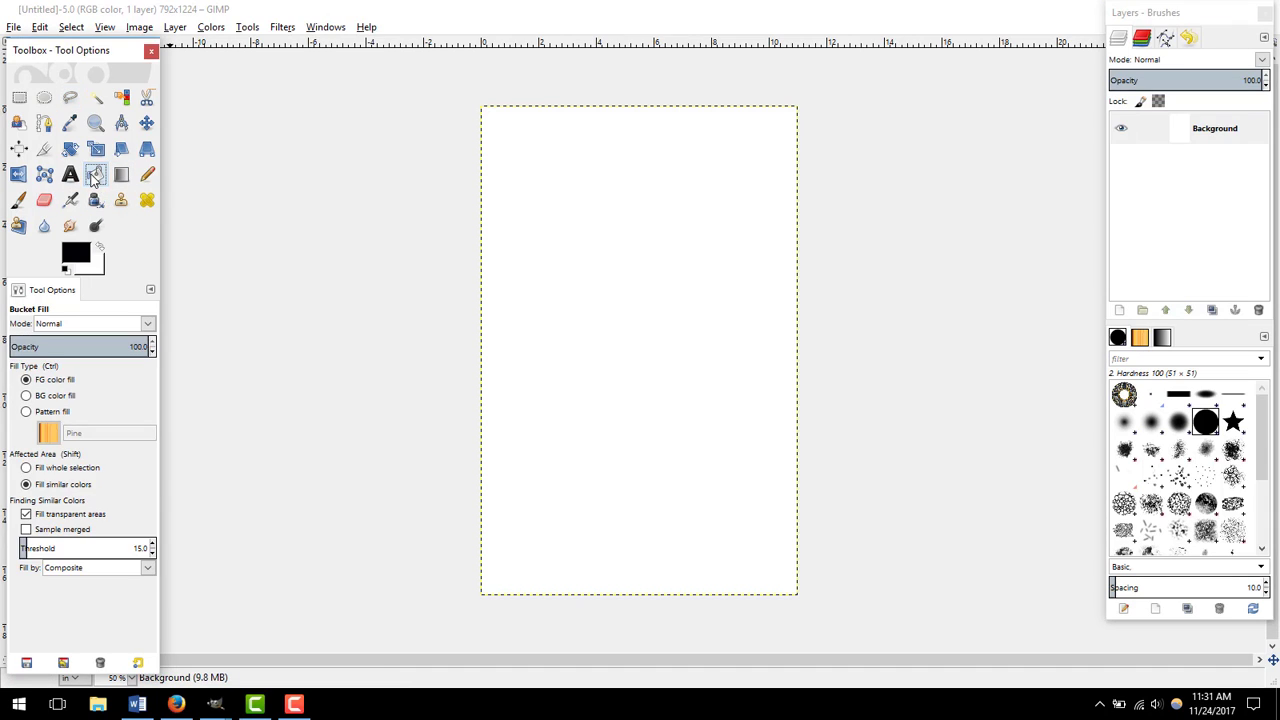
{"action": "left_click", "coordinate": [101, 250]}
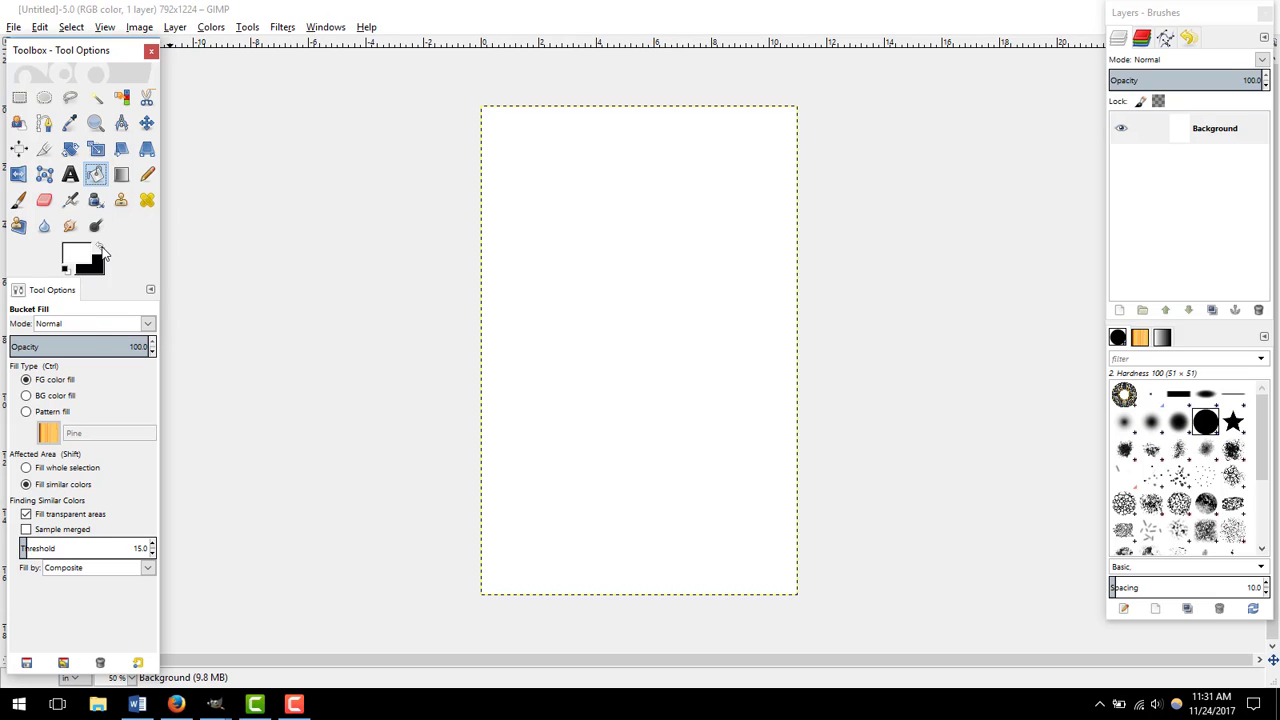
{"action": "left_click", "coordinate": [101, 250]}
{"action": "left_click", "coordinate": [101, 250]}
{"action": "left_click", "coordinate": [101, 250]}
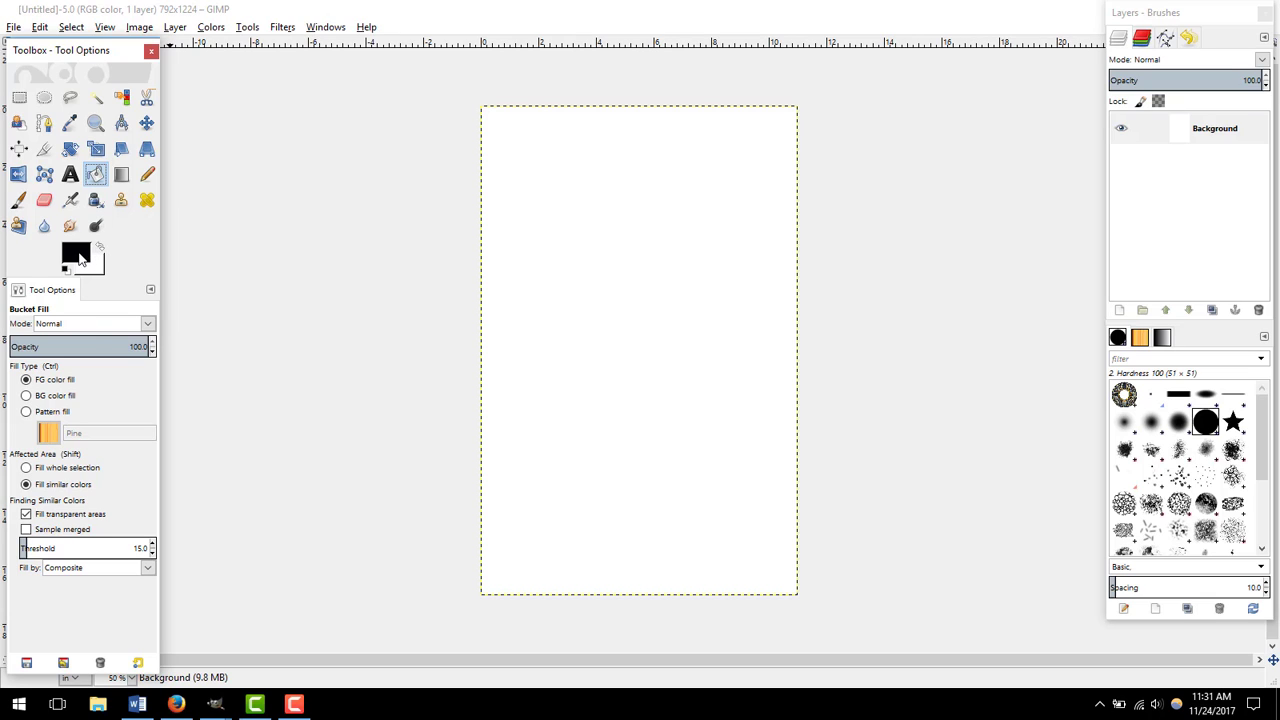
{"action": "left_click", "coordinate": [80, 258]}
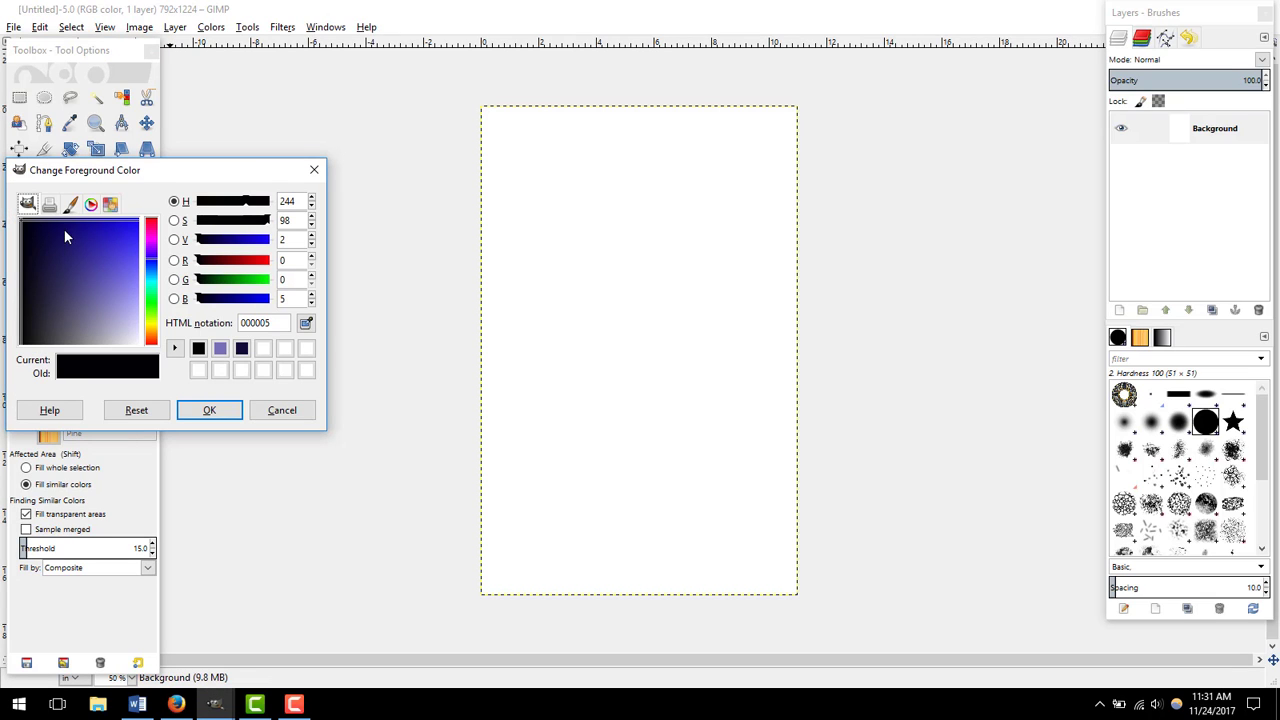
{"action": "left_click", "coordinate": [82, 229]}
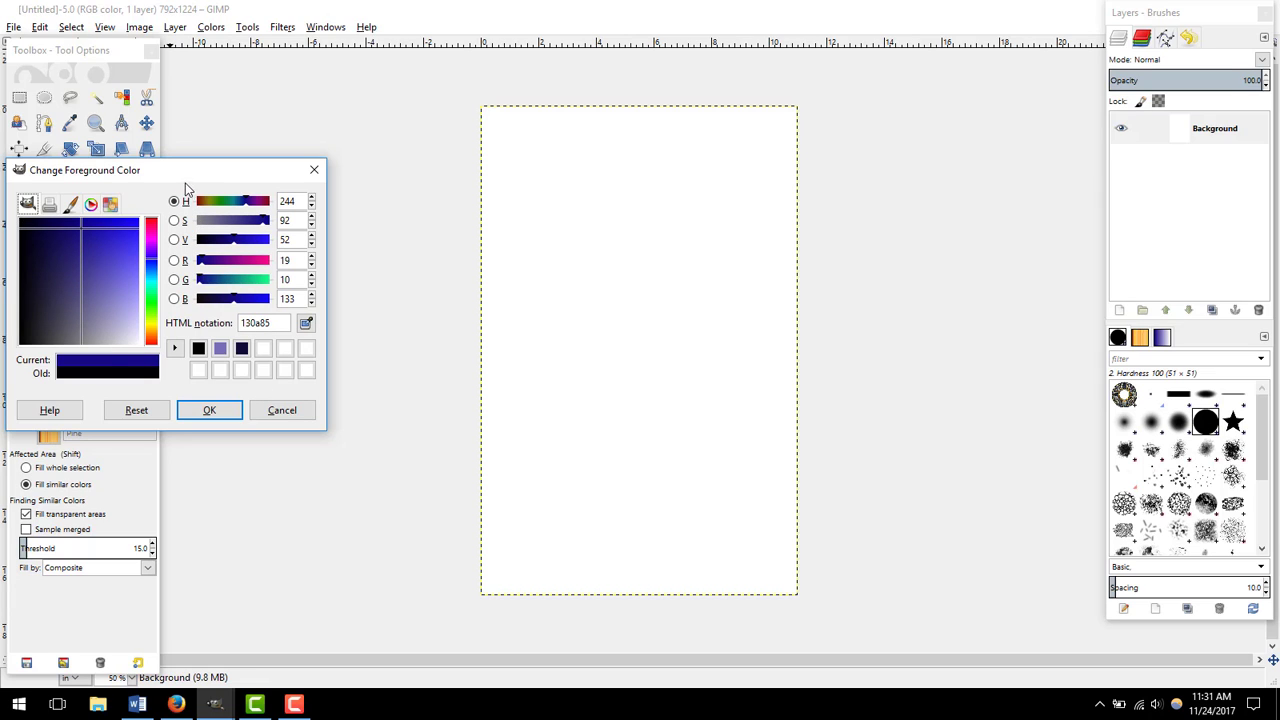
{"action": "left_click_drag", "start_coordinate": [185, 175], "coordinate": [414, 145]}
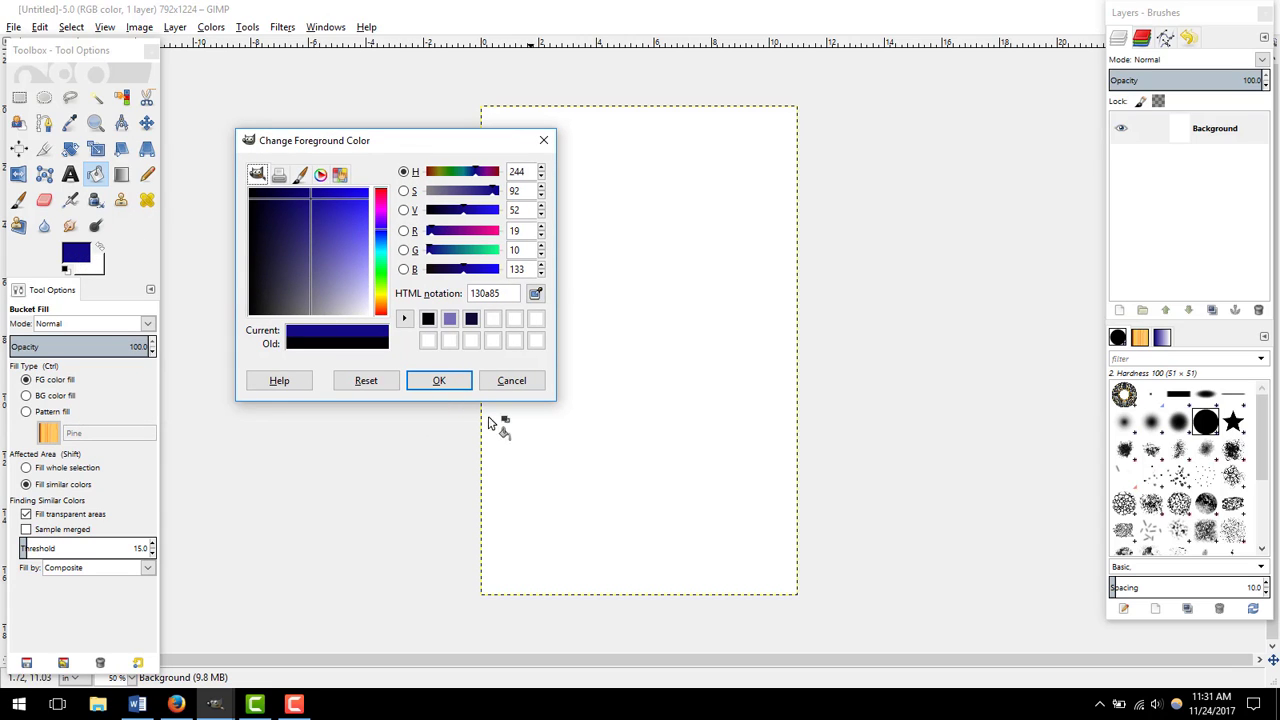
{"action": "left_click", "coordinate": [440, 388]}
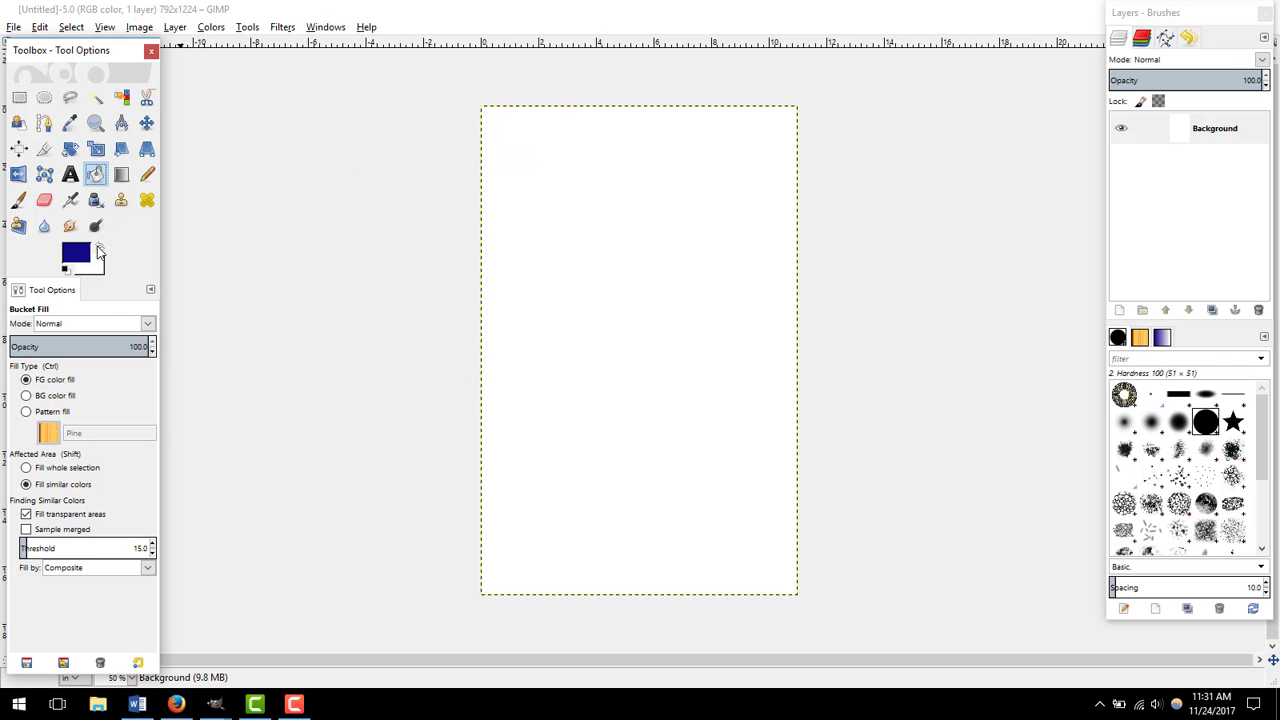
Step: Swap the foreground and background colors and set the new foreground color to orange, f6960e
{"action": "left_click", "coordinate": [98, 250]}
{"action": "left_click", "coordinate": [78, 257]}
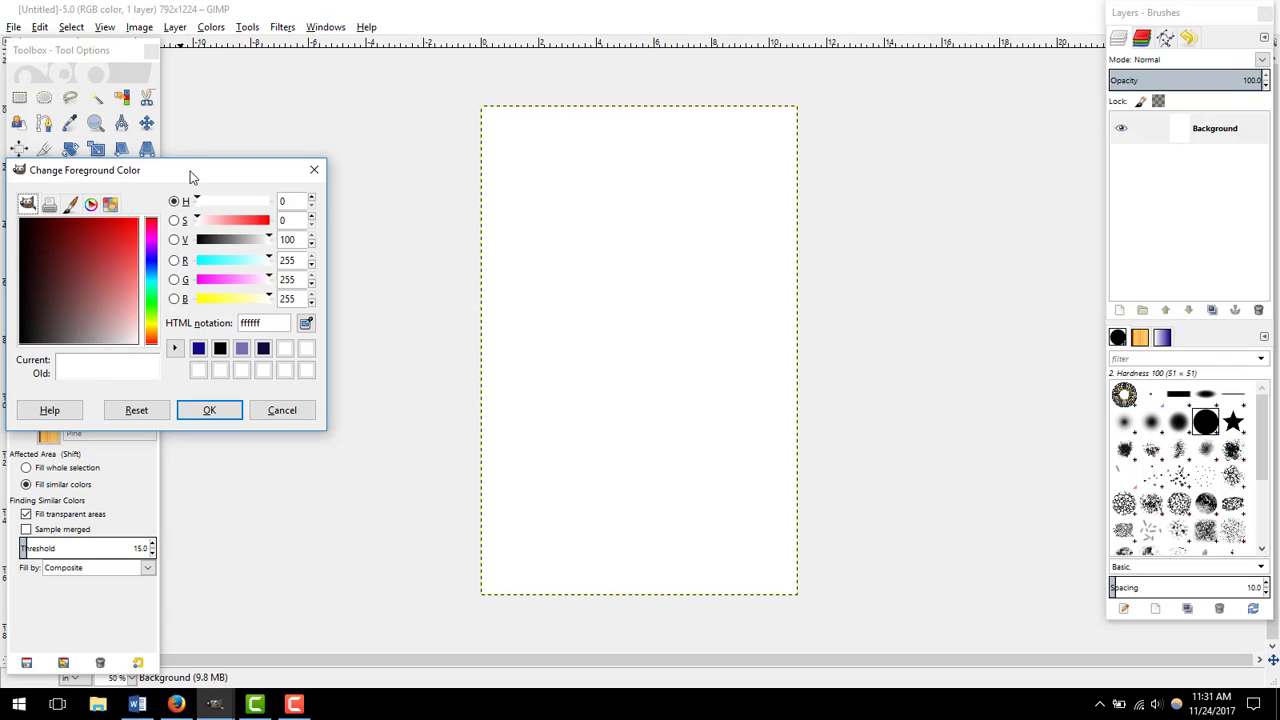
{"action": "left_click_drag", "start_coordinate": [191, 177], "coordinate": [385, 176]}
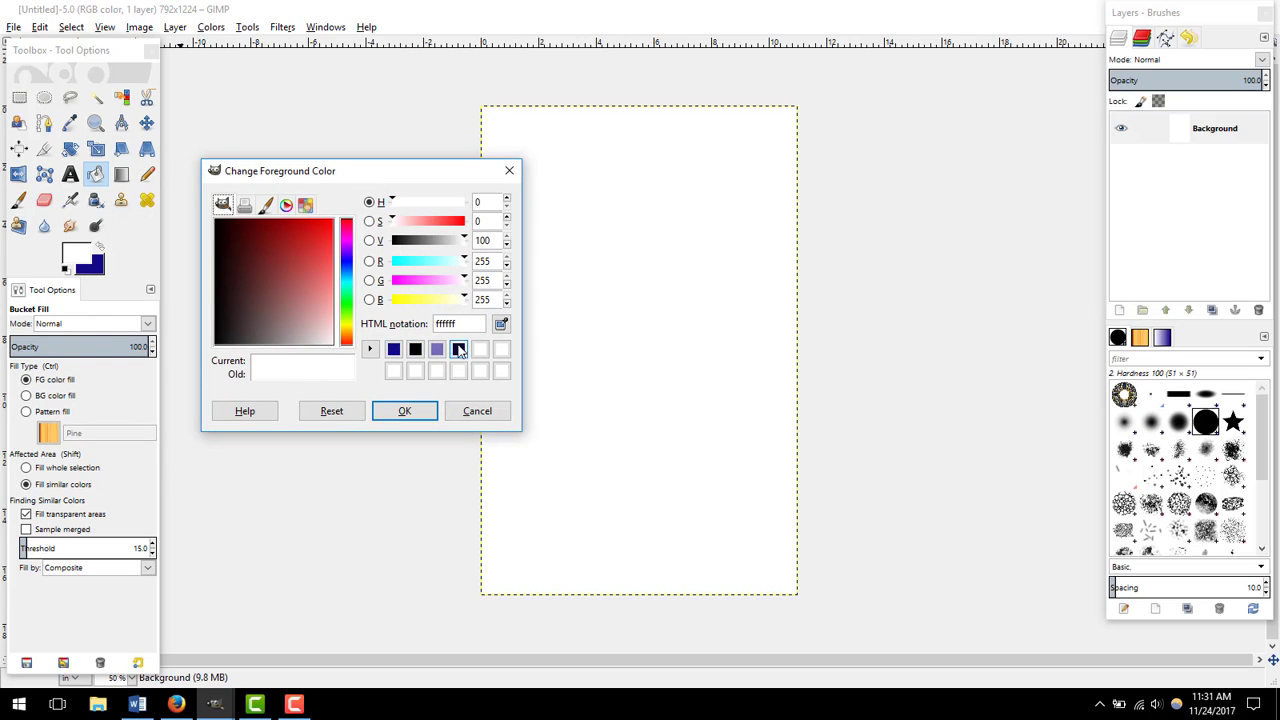
{"action": "left_click", "coordinate": [346, 326]}
{"action": "left_click", "coordinate": [348, 325]}
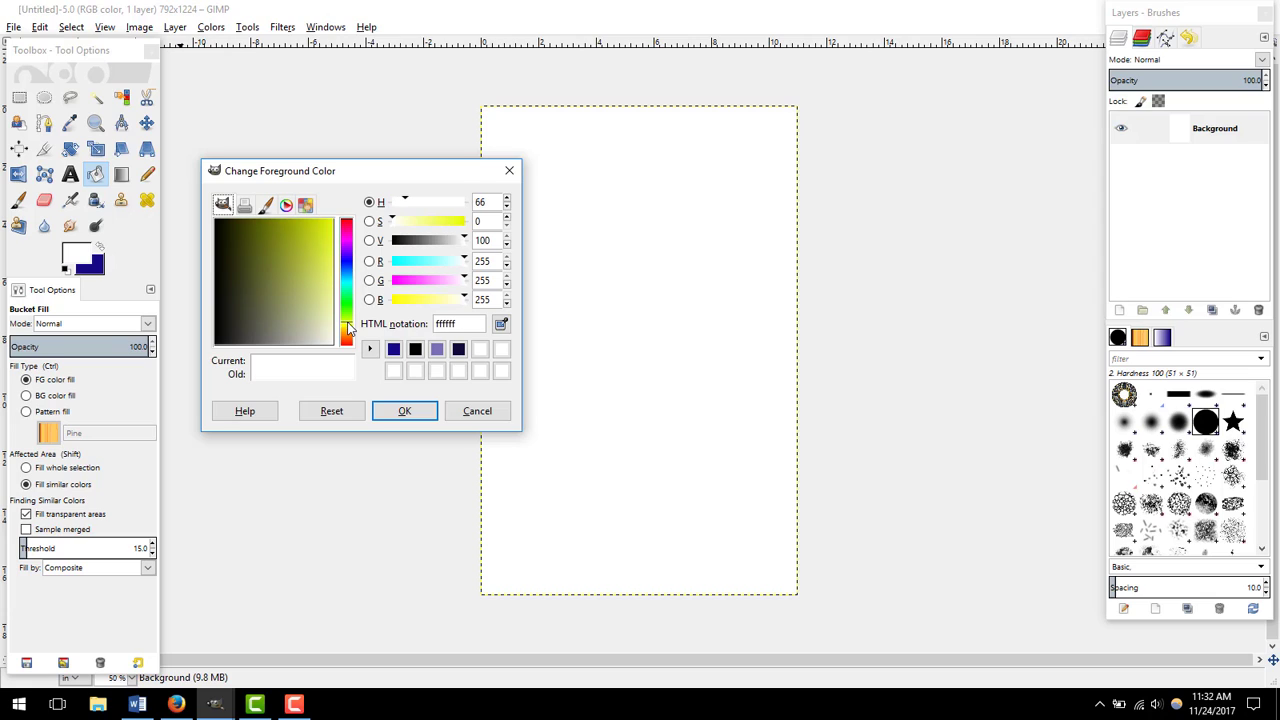
{"action": "left_click", "coordinate": [347, 336]}
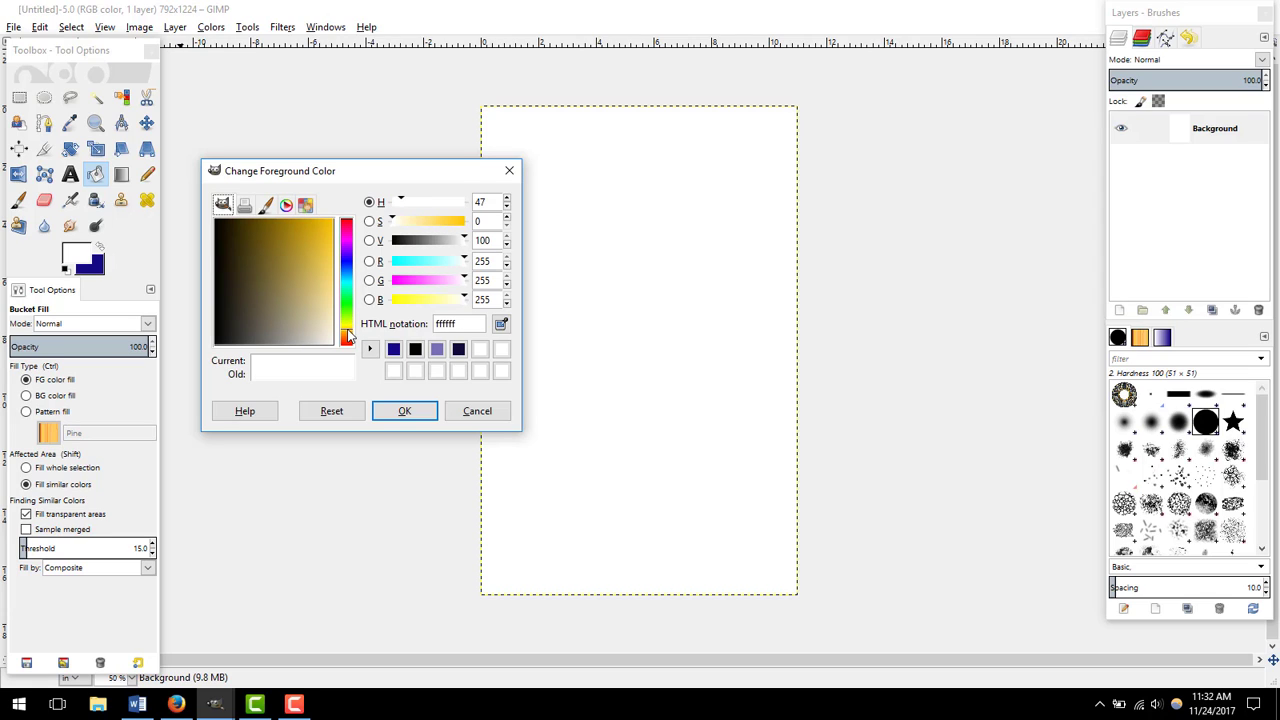
{"action": "left_click", "coordinate": [347, 343]}
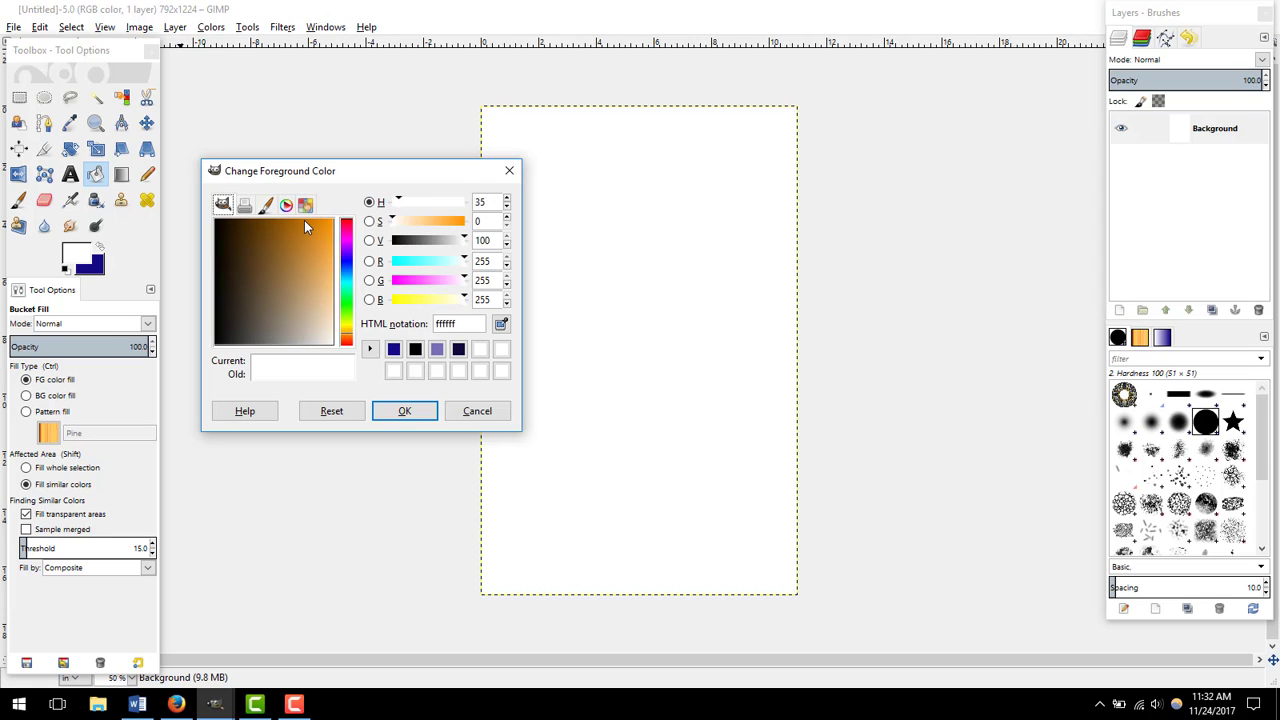
{"action": "left_click_drag", "start_coordinate": [306, 224], "coordinate": [315, 241]}
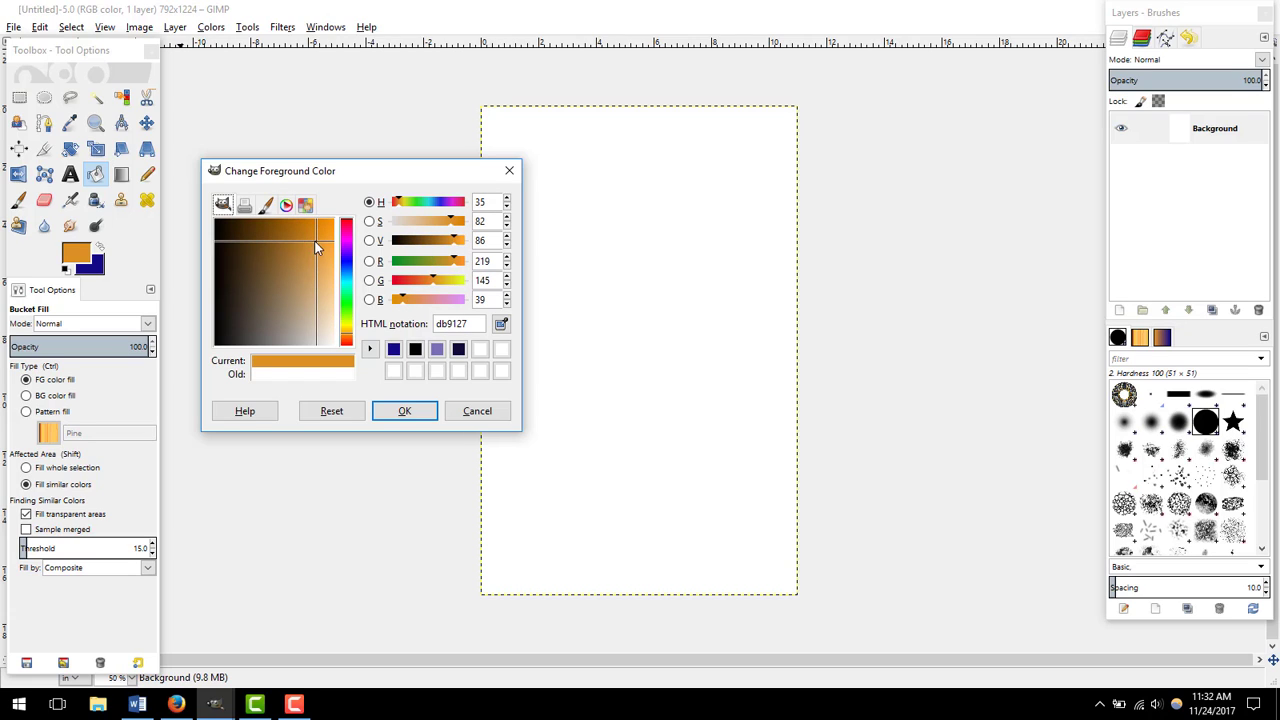
{"action": "left_click", "coordinate": [294, 229]}
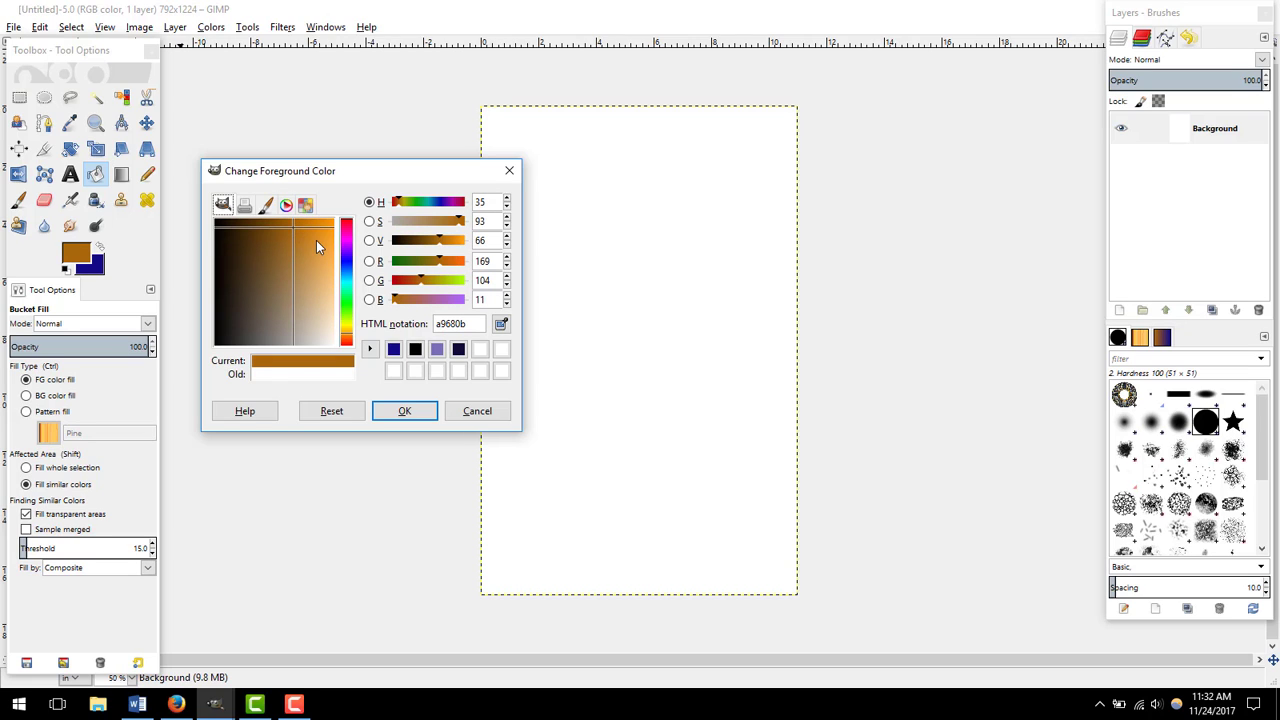
{"action": "left_click", "coordinate": [316, 240]}
{"action": "left_click", "coordinate": [326, 234]}
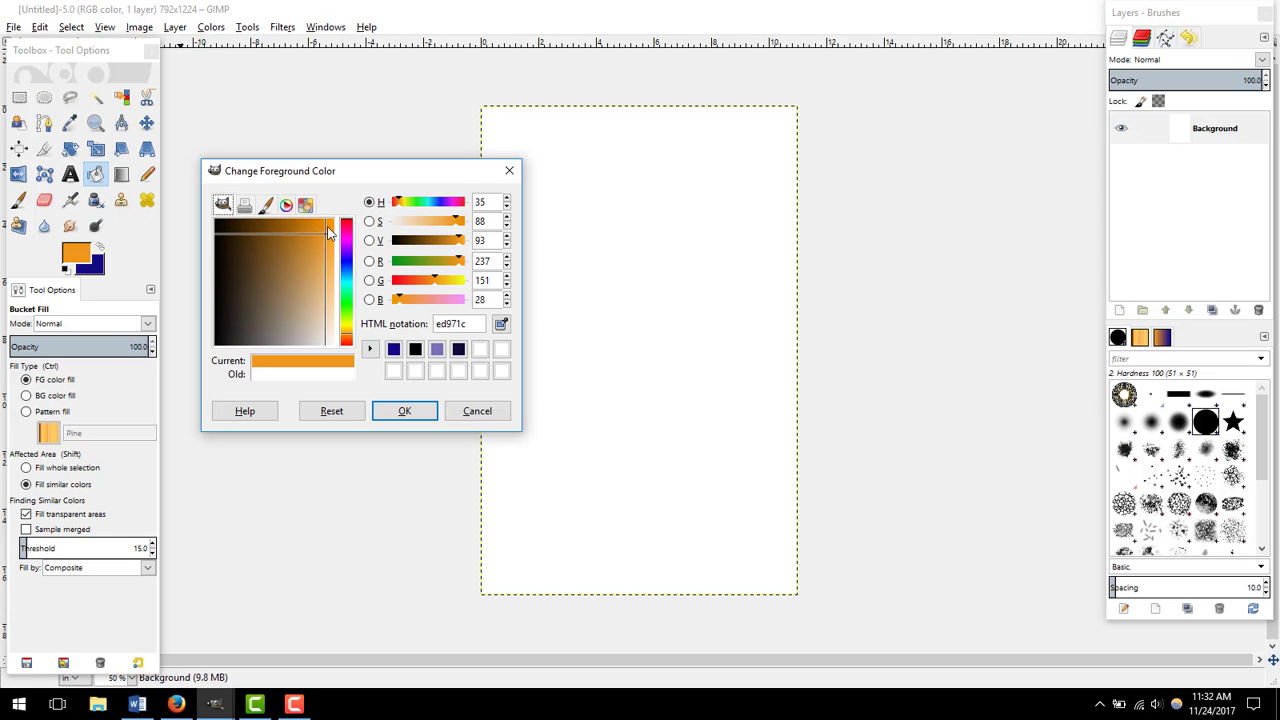
{"action": "left_click", "coordinate": [330, 226]}
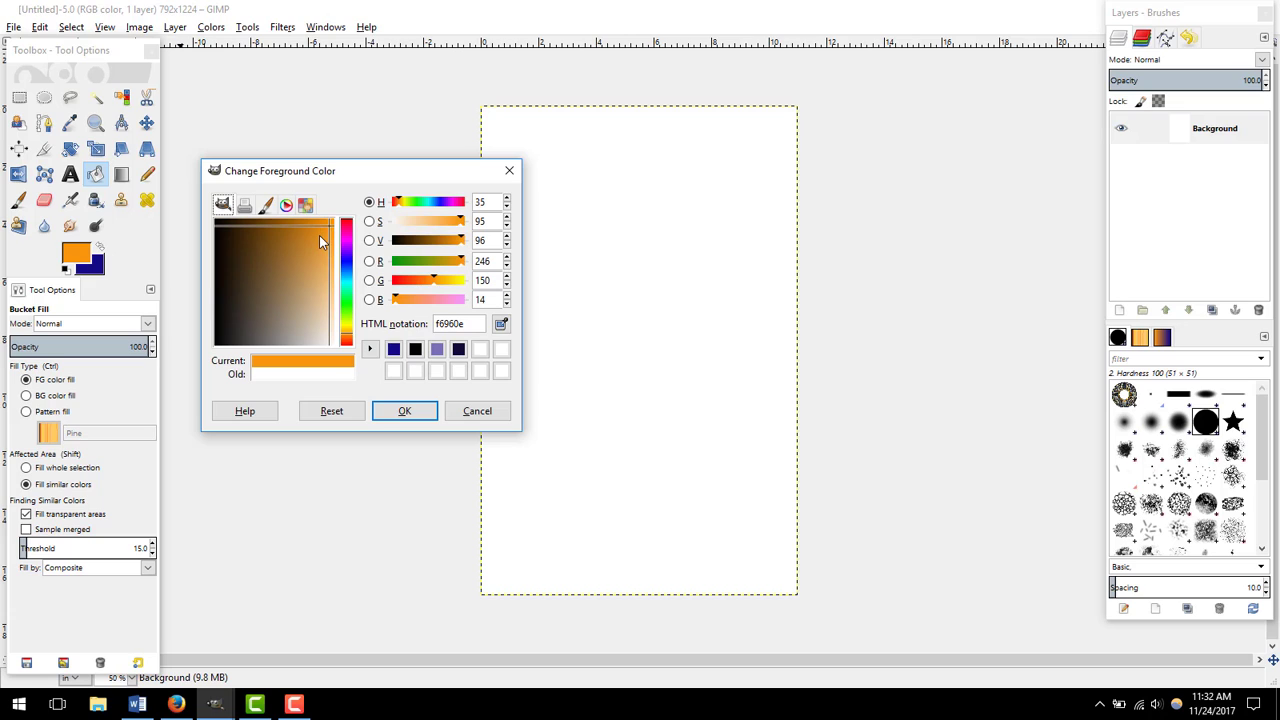
{"action": "left_click", "coordinate": [388, 418]}
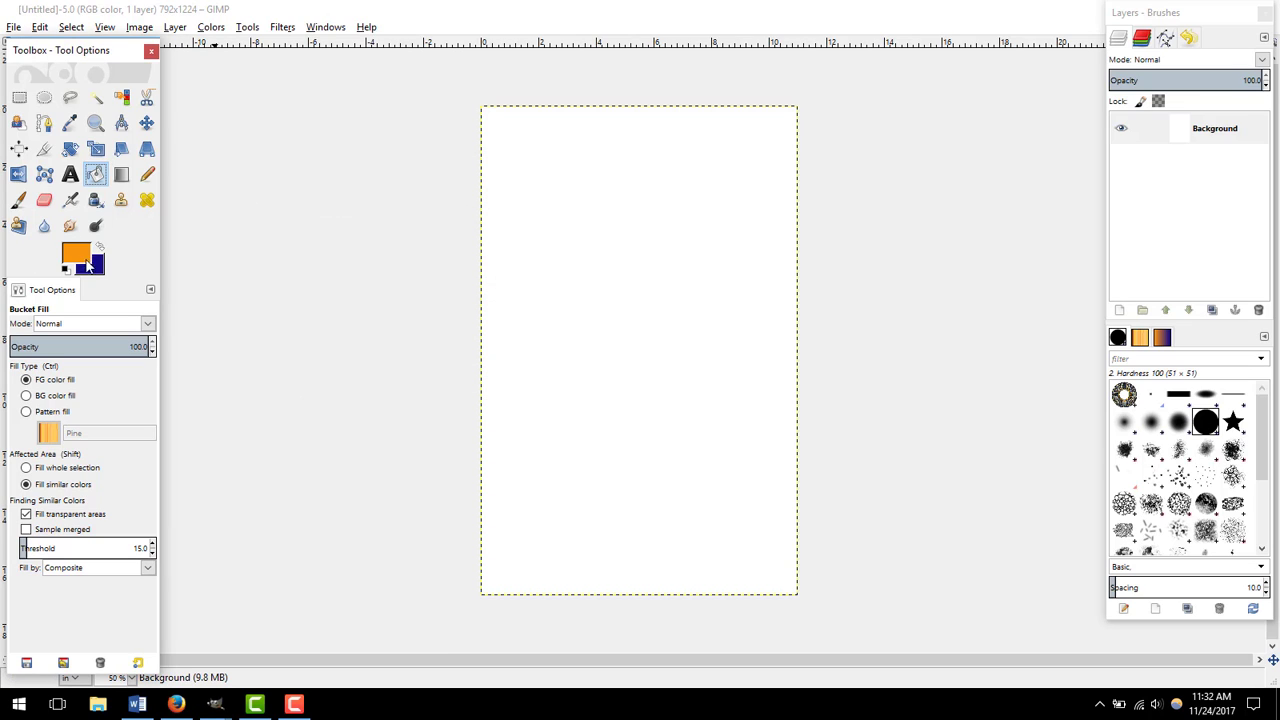
Step: Swap the colors back and fill the Background layer with the dark blue foreground color
{"action": "left_click", "coordinate": [100, 250]}
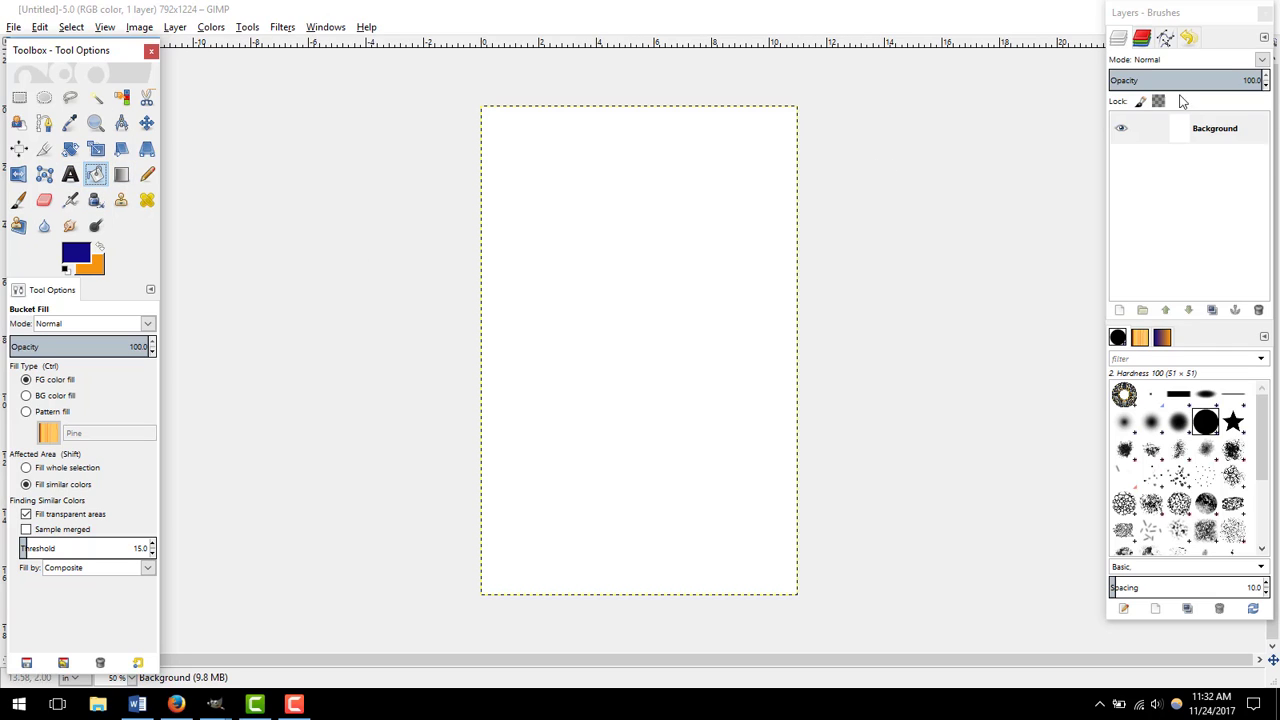
{"action": "left_click", "coordinate": [664, 249]}
{"action": "left_click", "coordinate": [664, 249]}
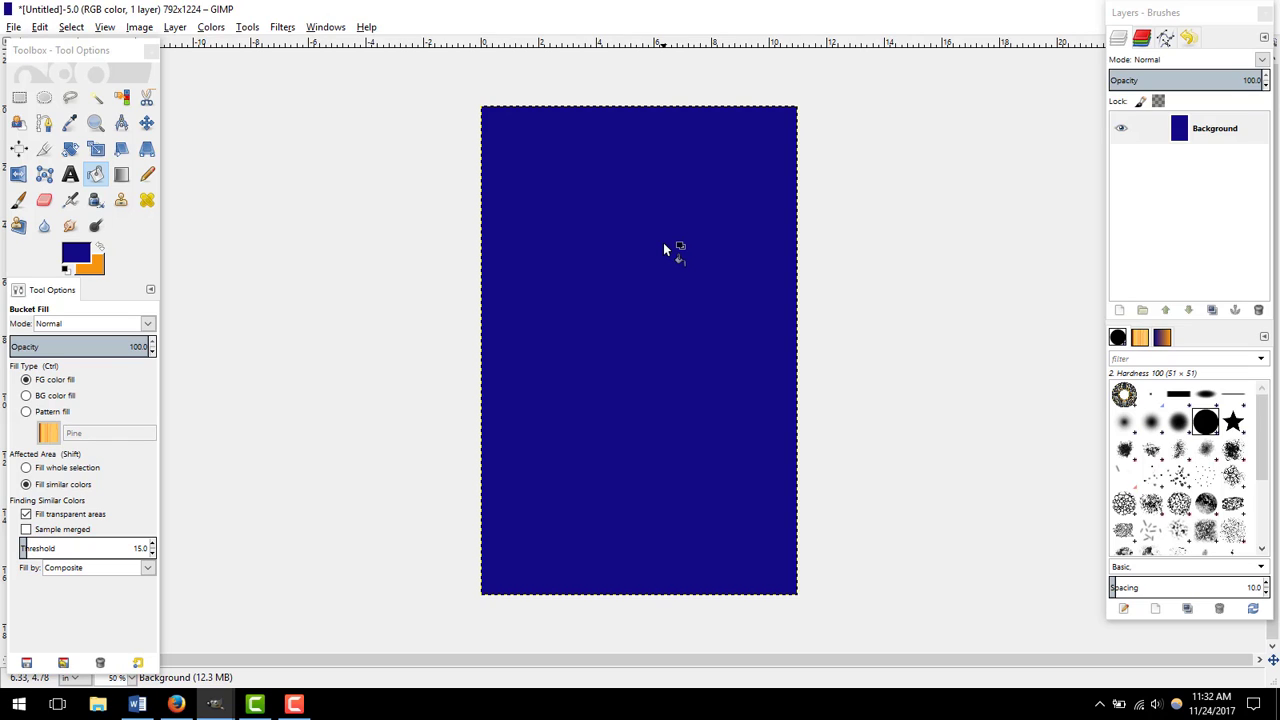
Step: Try a linear blue-to-orange Blend gradient from the canvas's upper edge to near its lower-left corner, and undo it
{"action": "left_click", "coordinate": [121, 174]}
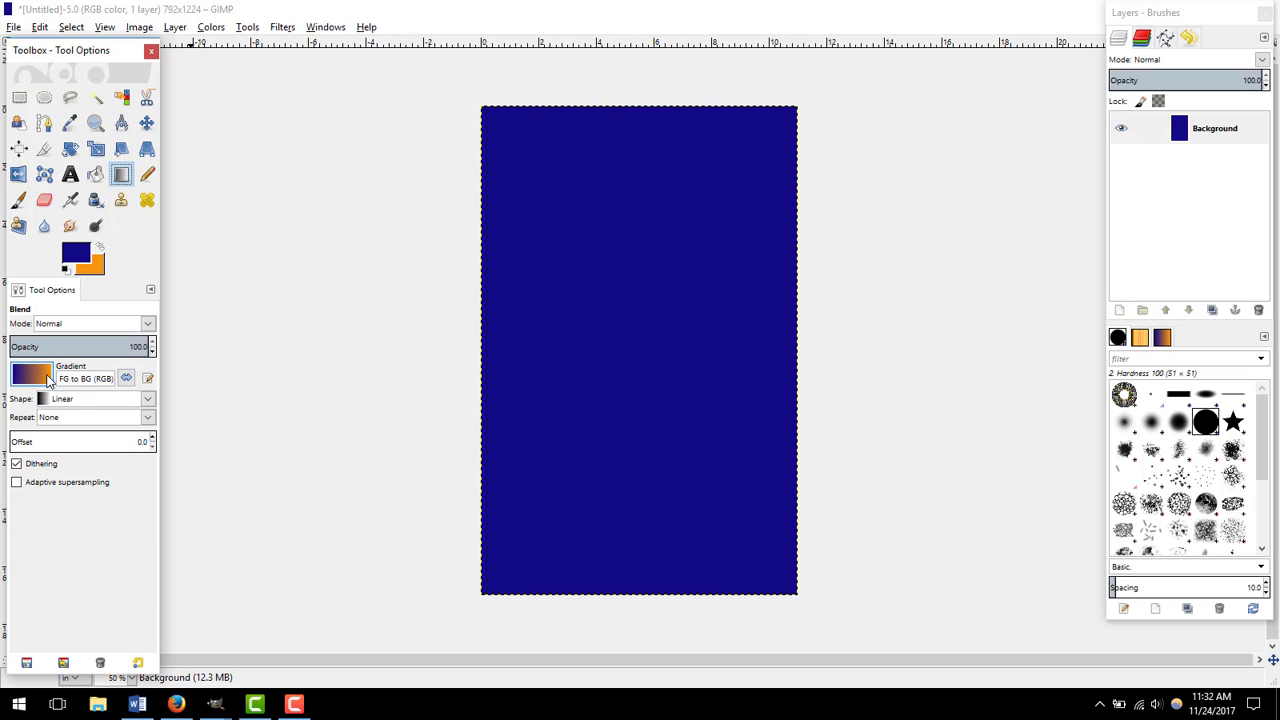
{"action": "left_click", "coordinate": [147, 399]}
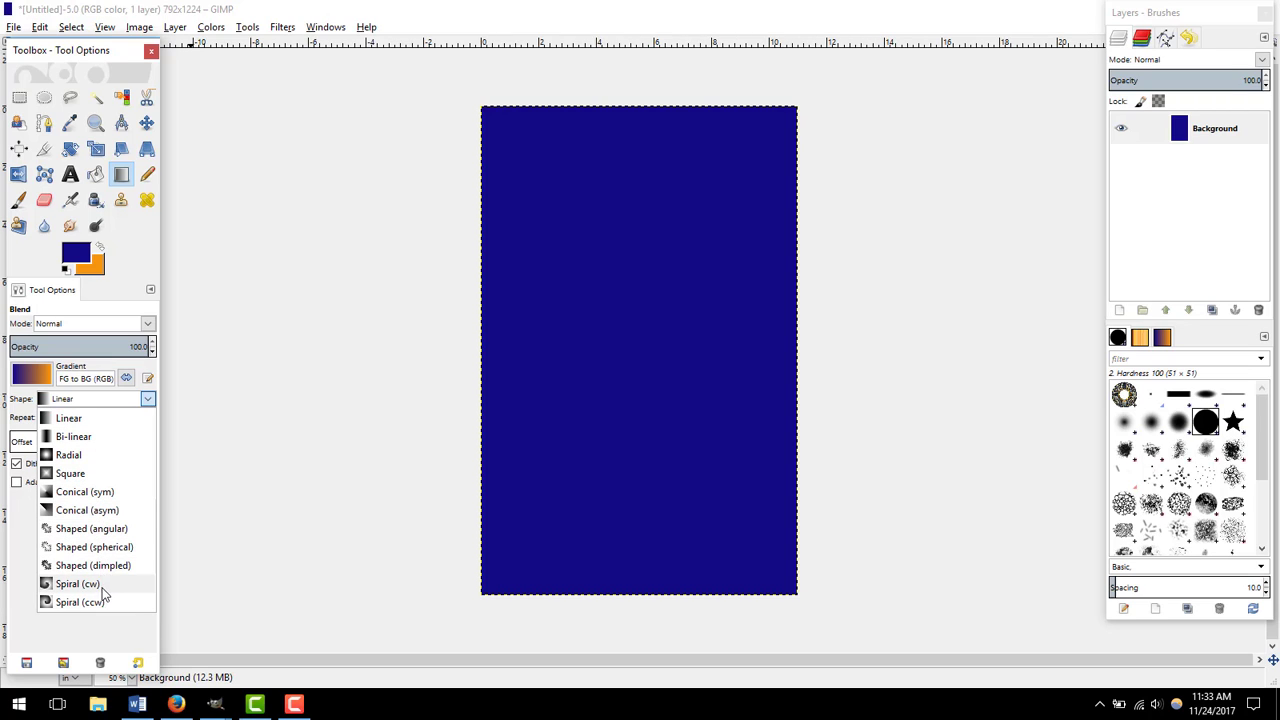
{"action": "left_click", "coordinate": [85, 420]}
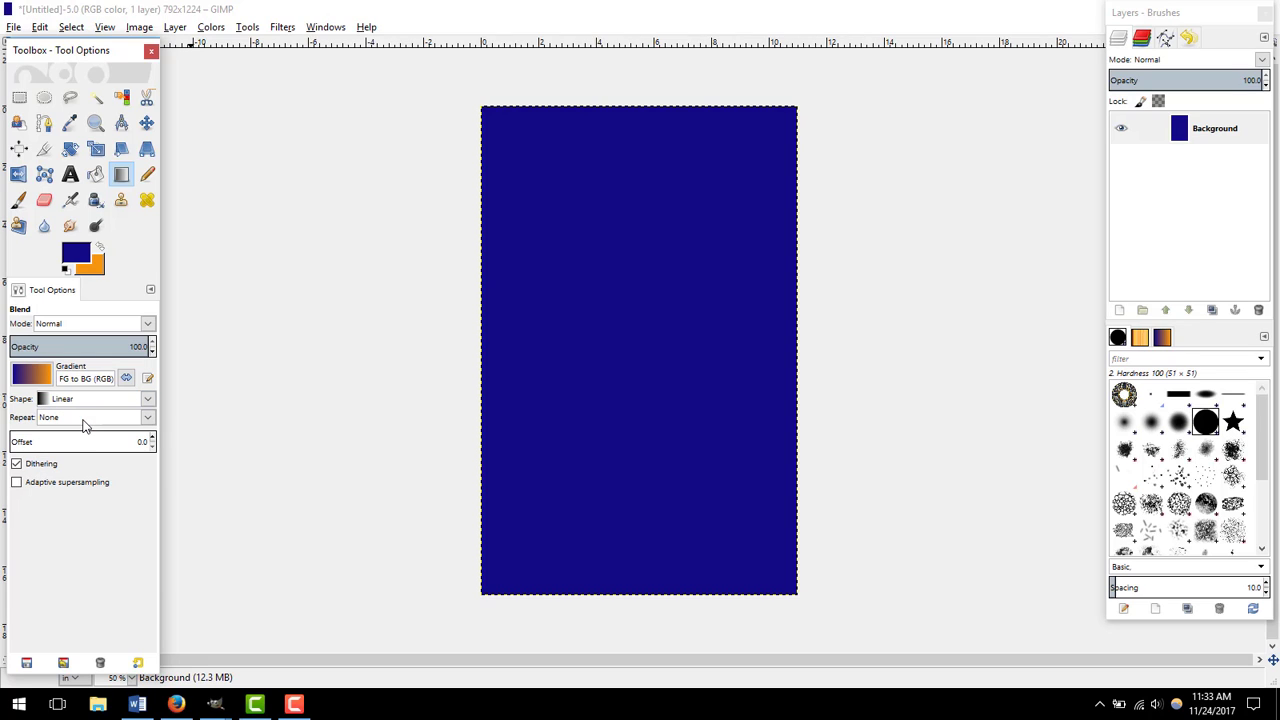
{"action": "left_click", "coordinate": [636, 107]}
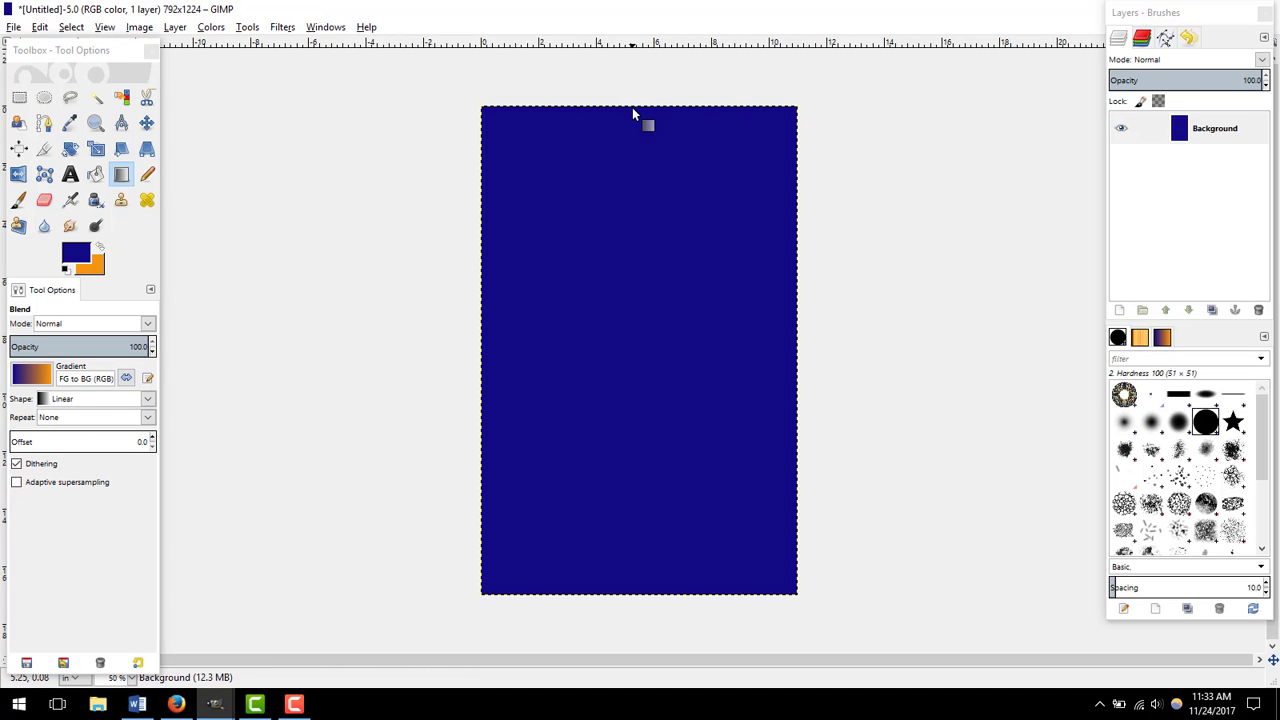
{"action": "left_click_drag", "start_coordinate": [633, 106], "coordinate": [498, 591]}
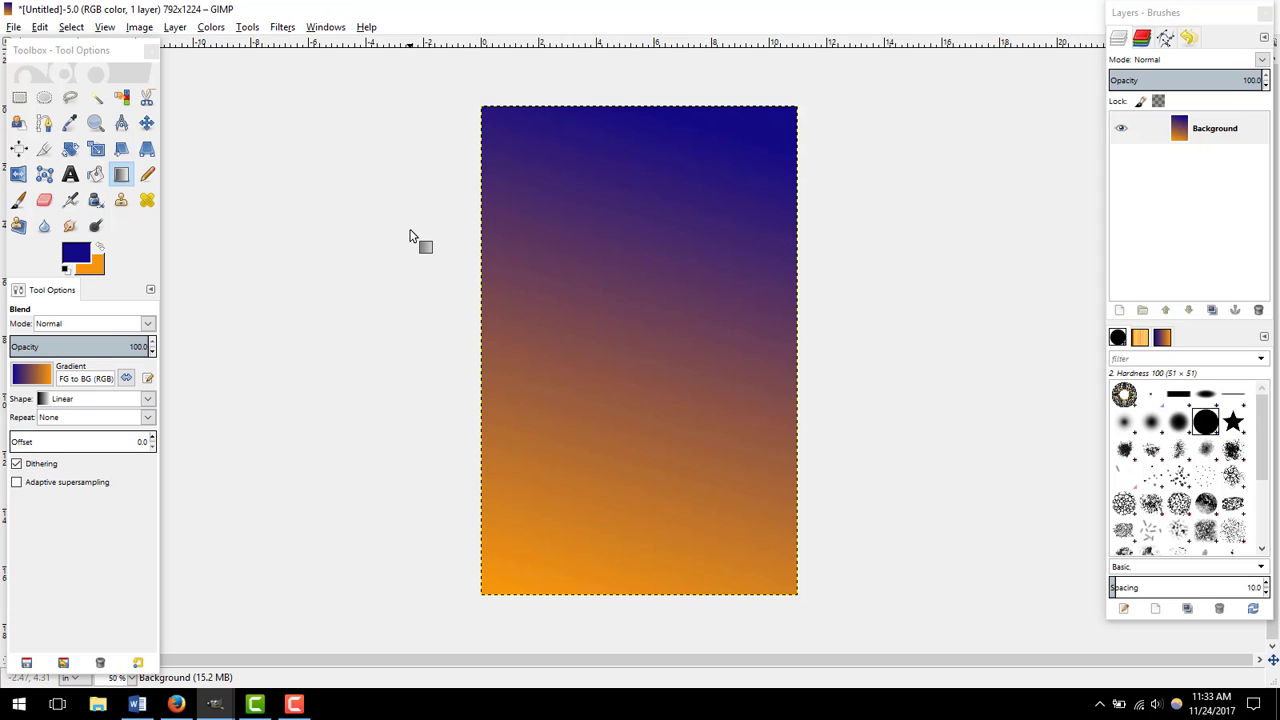
{"action": "key", "text": "ctrl+z"}
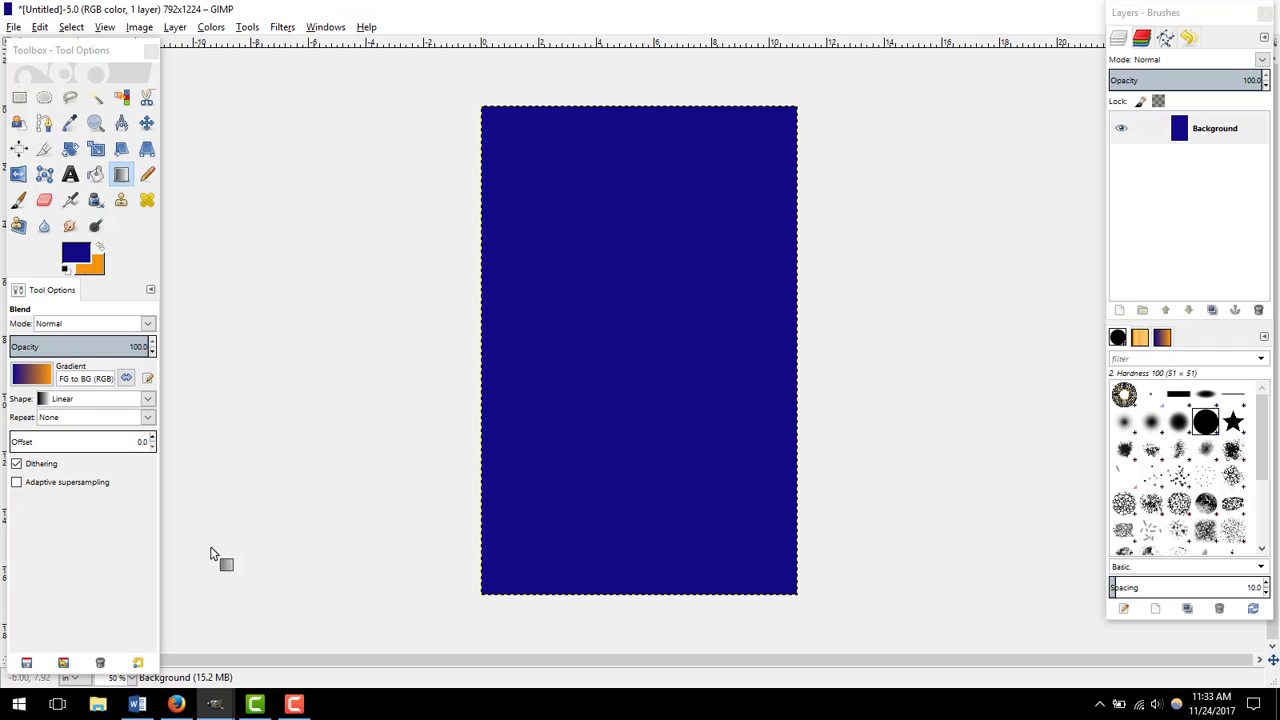
Step: Switch to Firefox and search Google Images for cosmos in place of the medieval cosmology results
{"action": "mouse_move", "coordinate": [181, 705]}
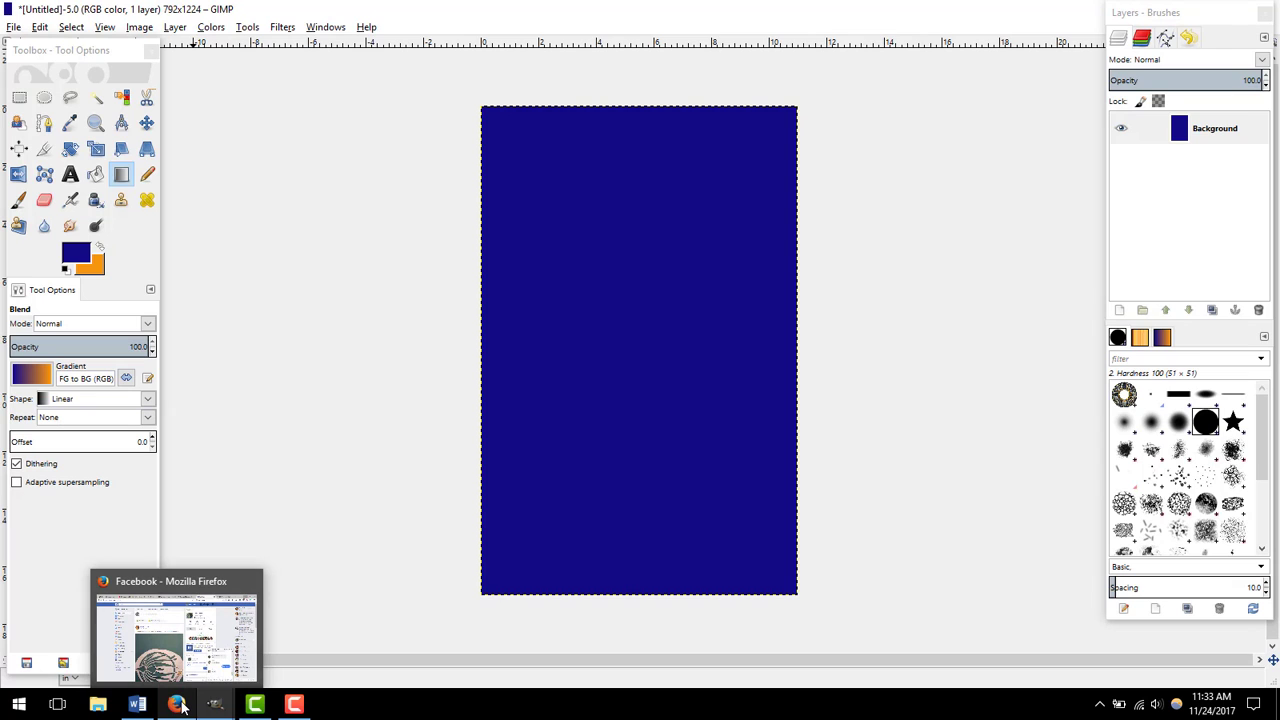
{"action": "left_click", "coordinate": [178, 705]}
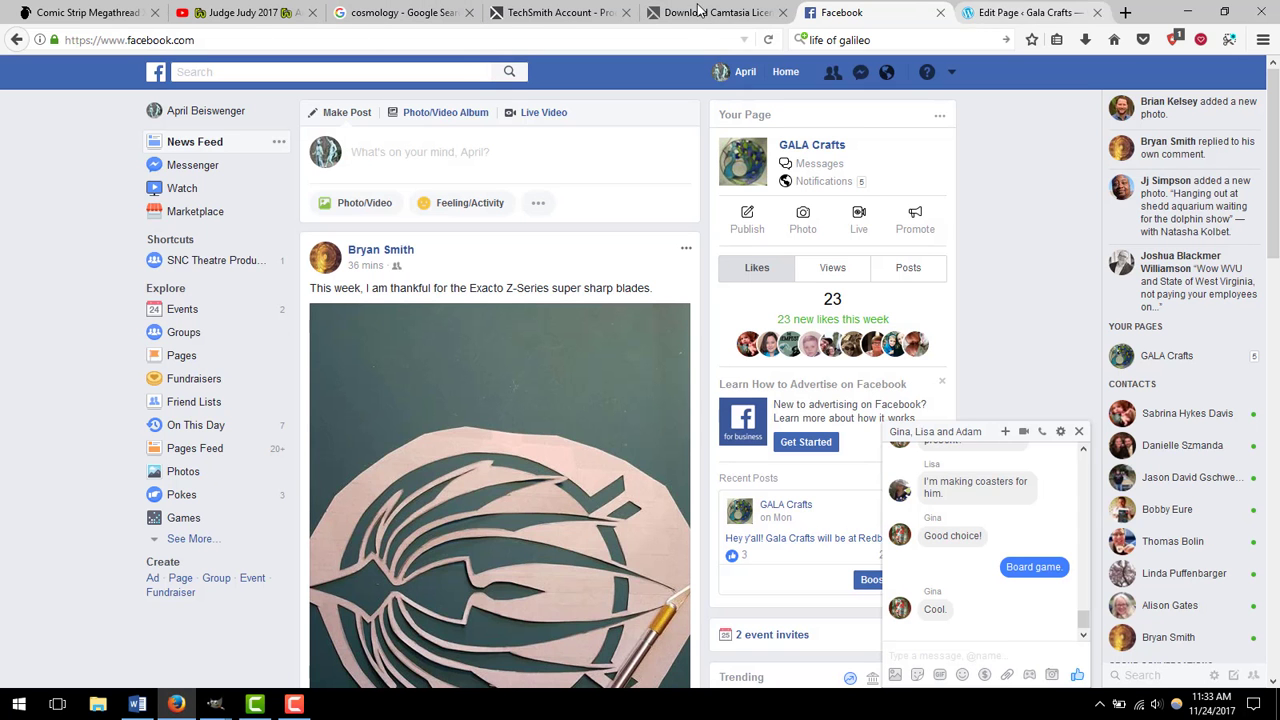
{"action": "left_click", "coordinate": [356, 10]}
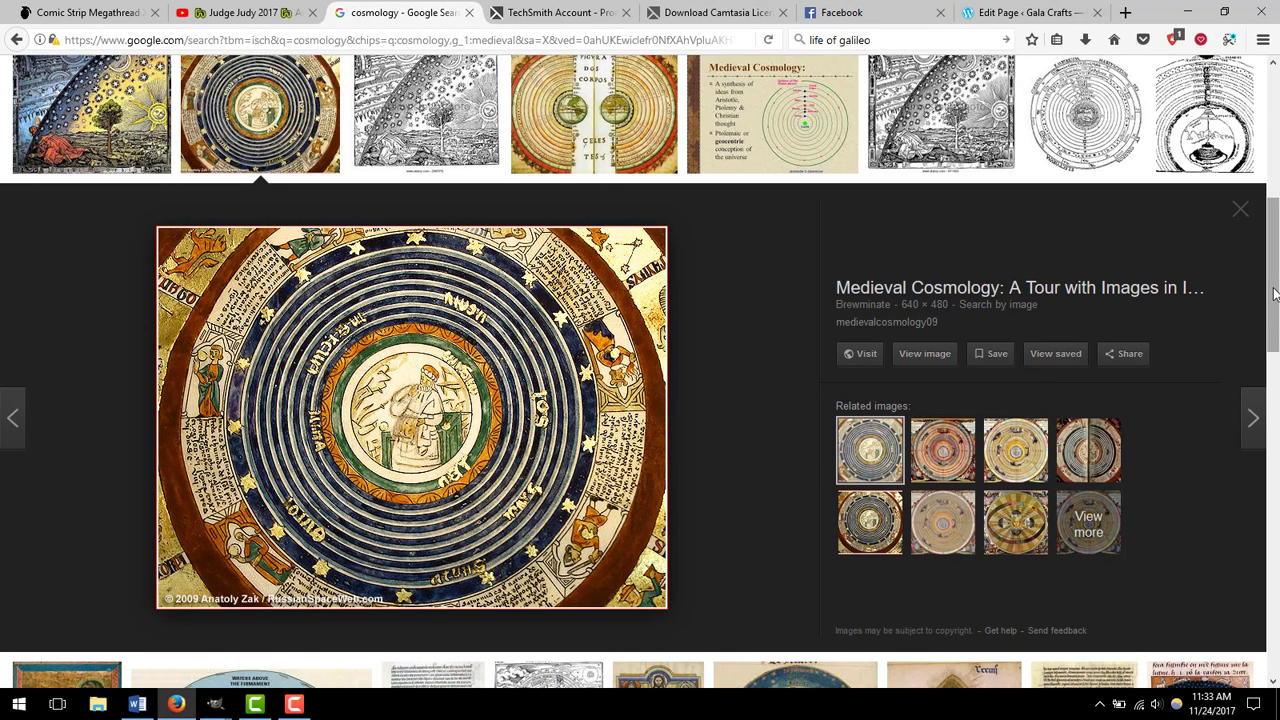
{"action": "left_click", "coordinate": [1276, 96]}
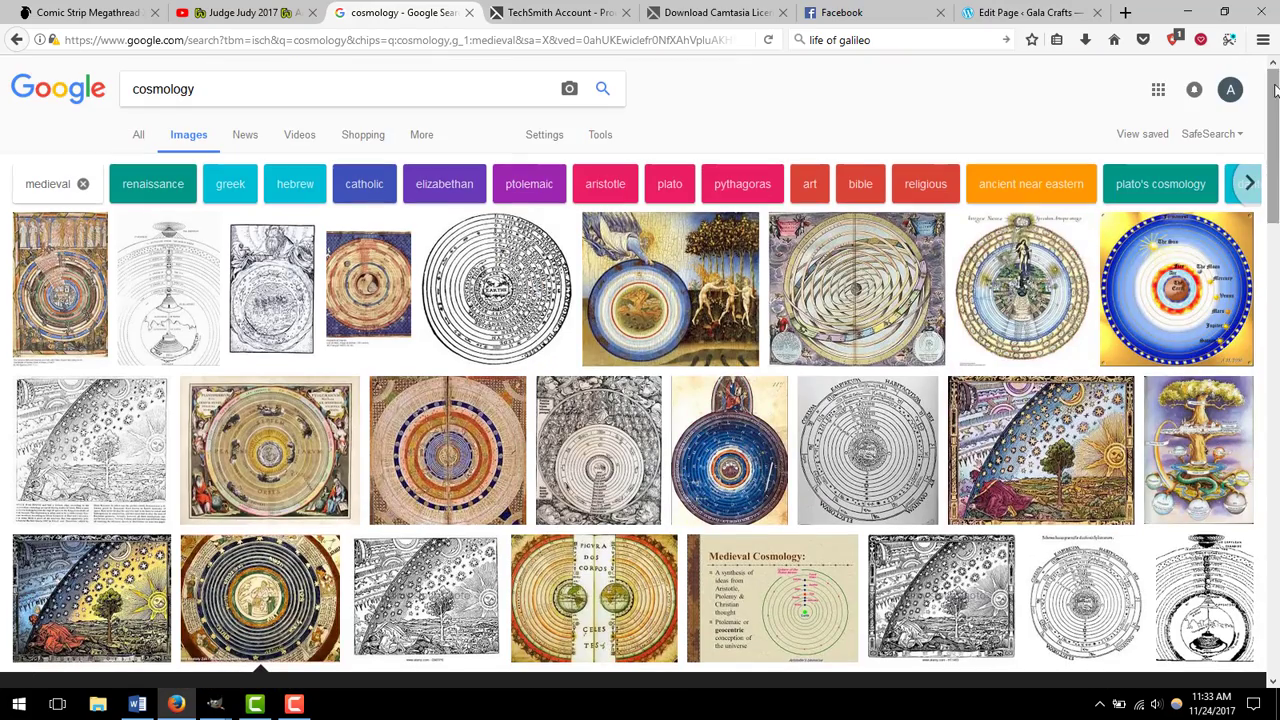
{"action": "double_click", "coordinate": [202, 89]}
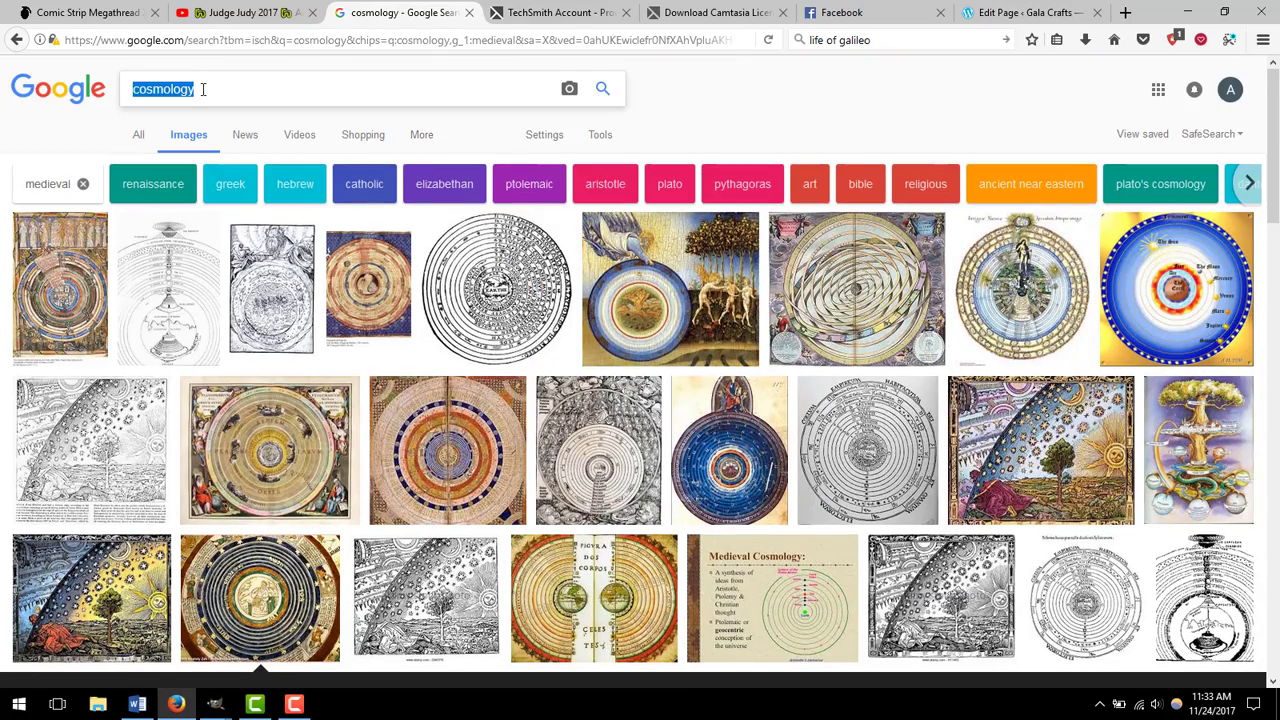
{"action": "type", "text": "co"}
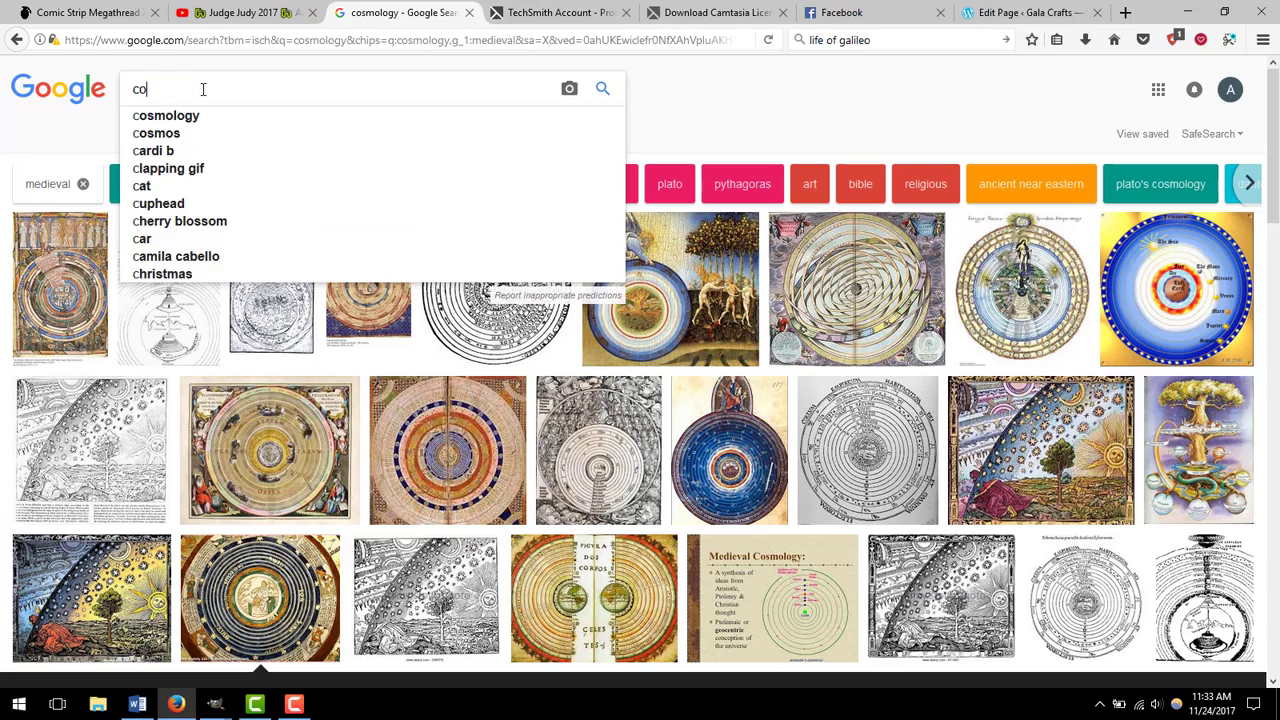
{"action": "type", "text": "smos"}
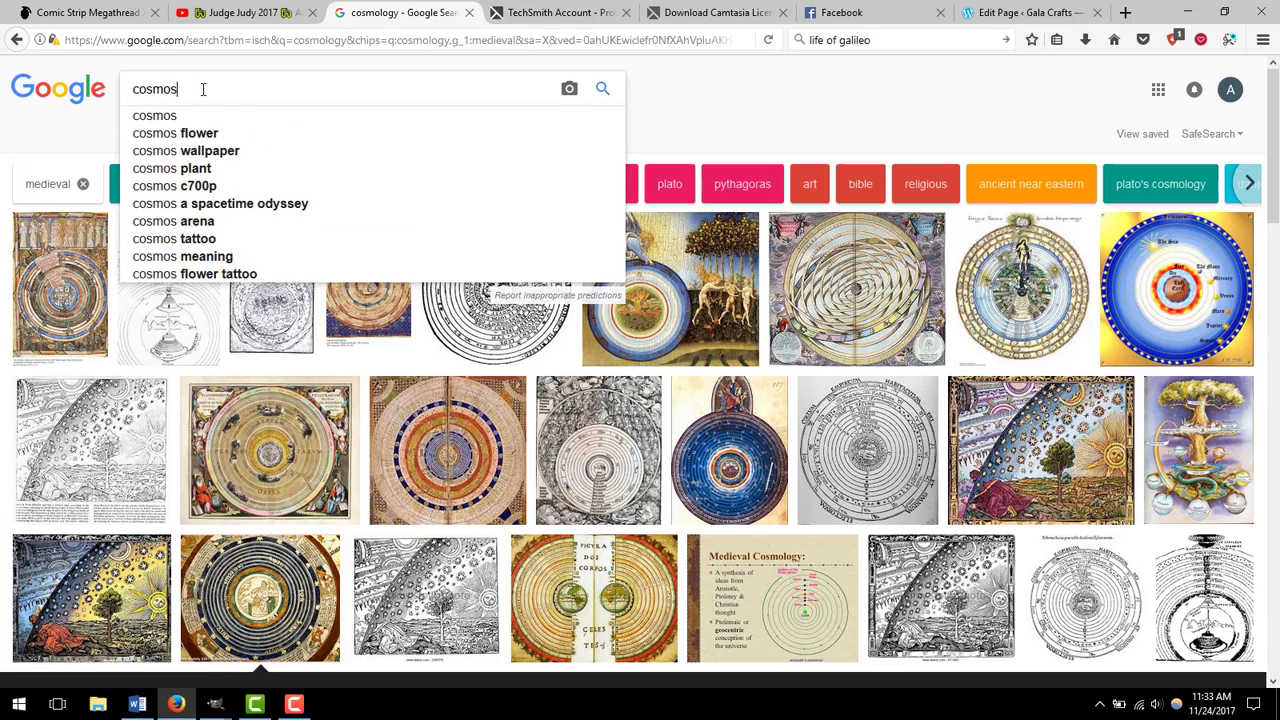
{"action": "key", "text": "Return"}
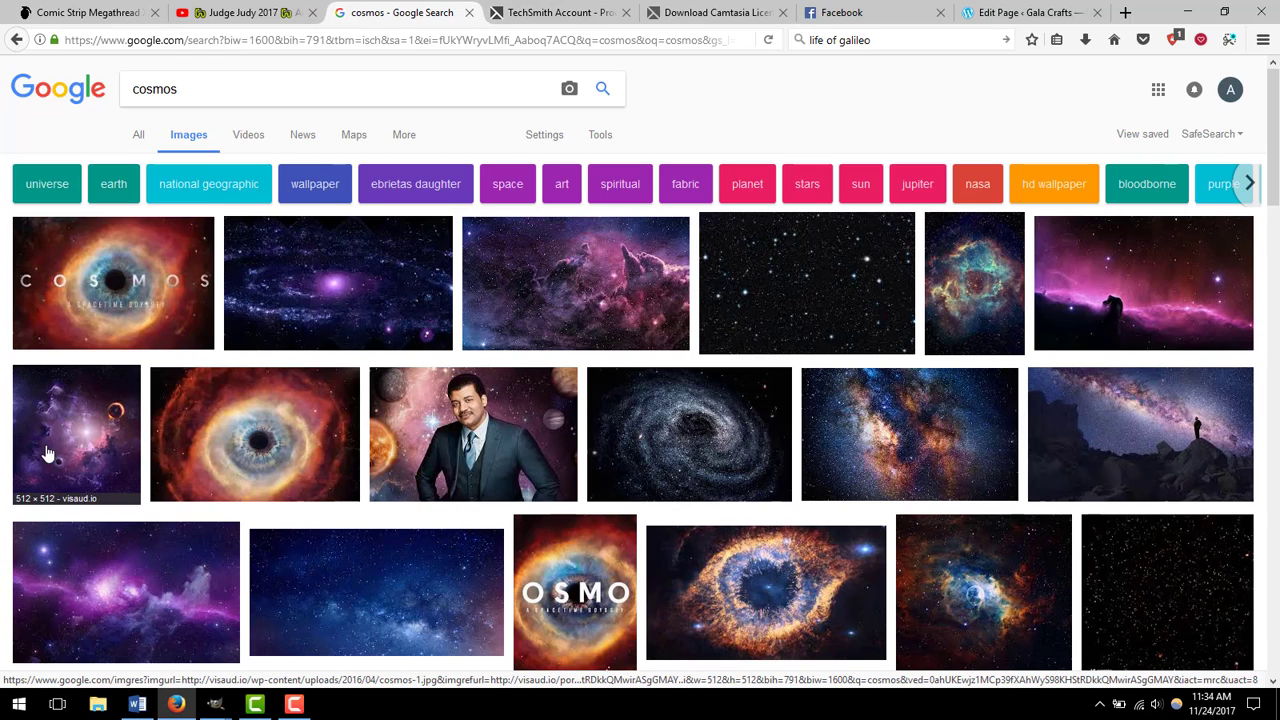
Step: Open the preview of the portrait-format Pinterest nebula picture and copy the image
{"action": "left_click", "coordinate": [963, 300]}
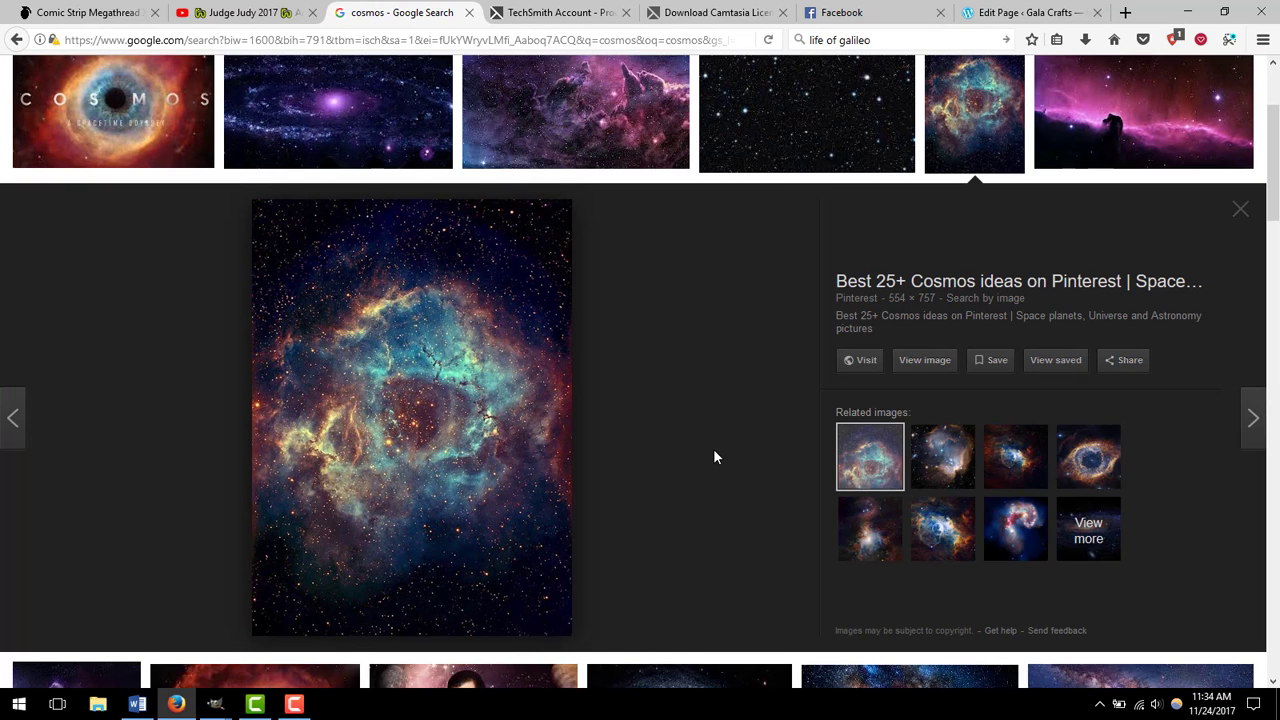
{"action": "right_click", "coordinate": [361, 416]}
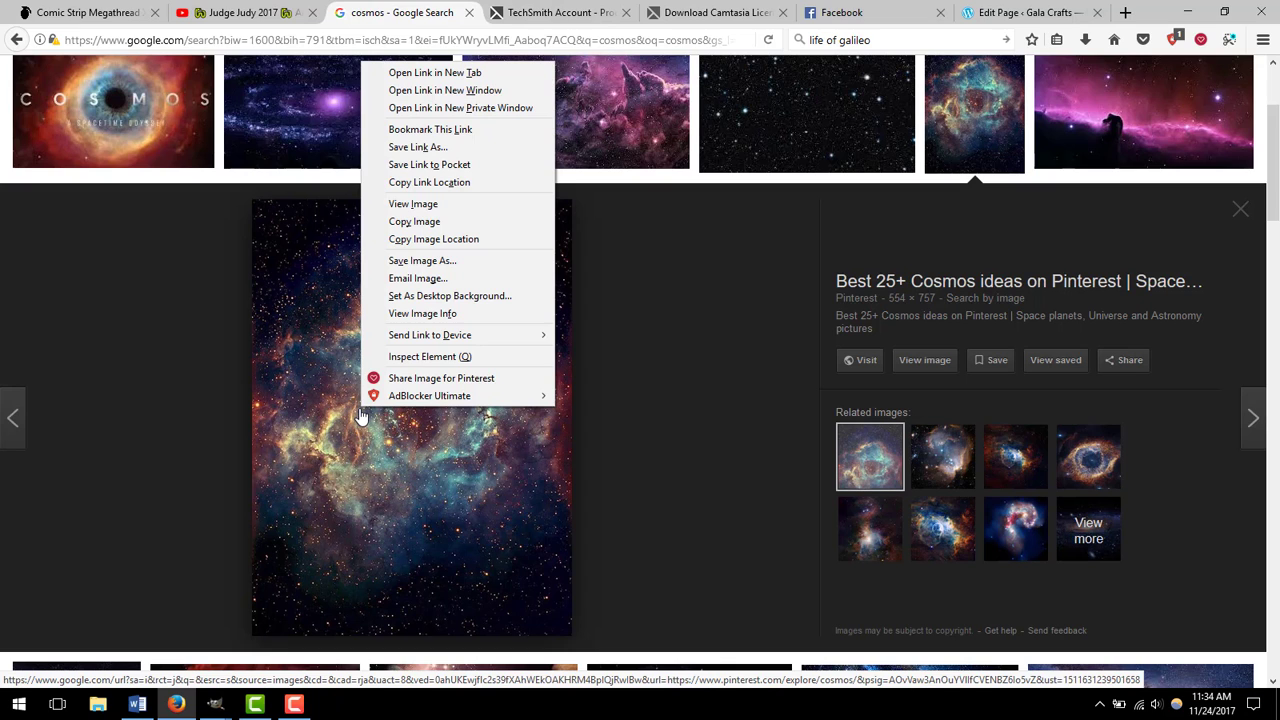
{"action": "left_click", "coordinate": [424, 224]}
Step: Switch to the dark blue poster image in GIMP and paste the copied nebula as a new layer
{"action": "mouse_move", "coordinate": [215, 704]}
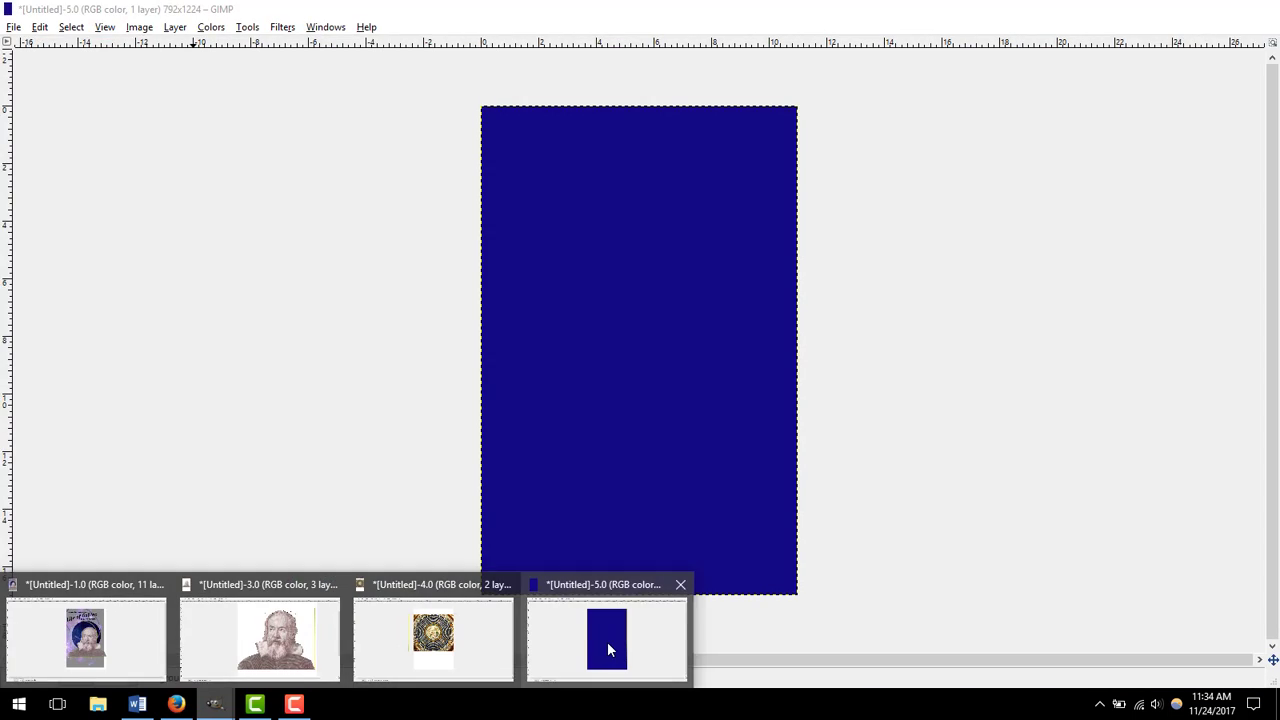
{"action": "left_click", "coordinate": [607, 641]}
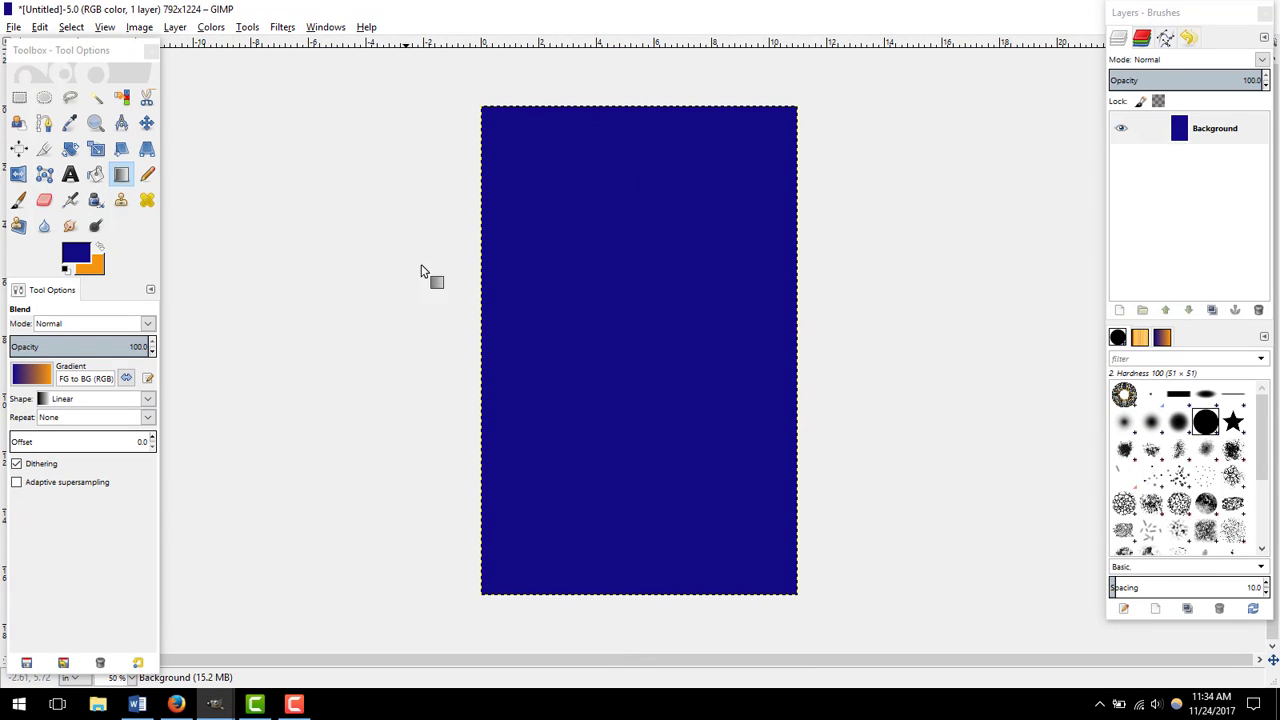
{"action": "left_click", "coordinate": [40, 30]}
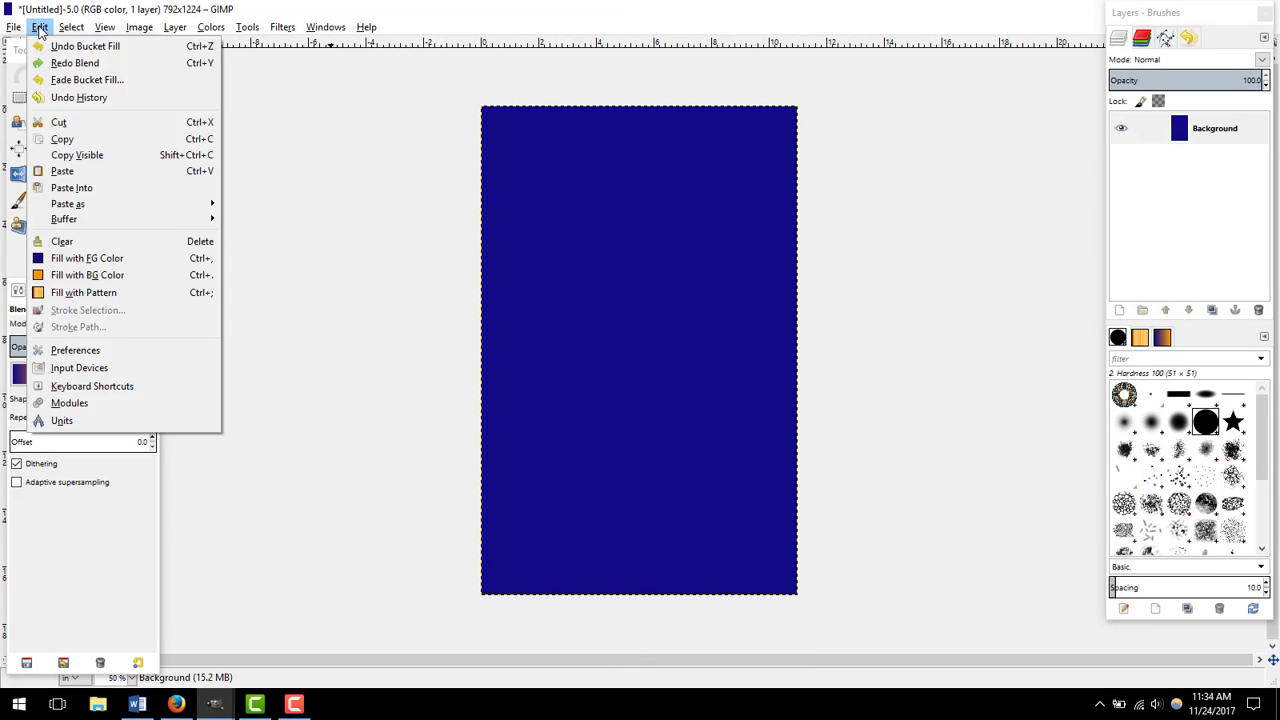
{"action": "mouse_move", "coordinate": [97, 203]}
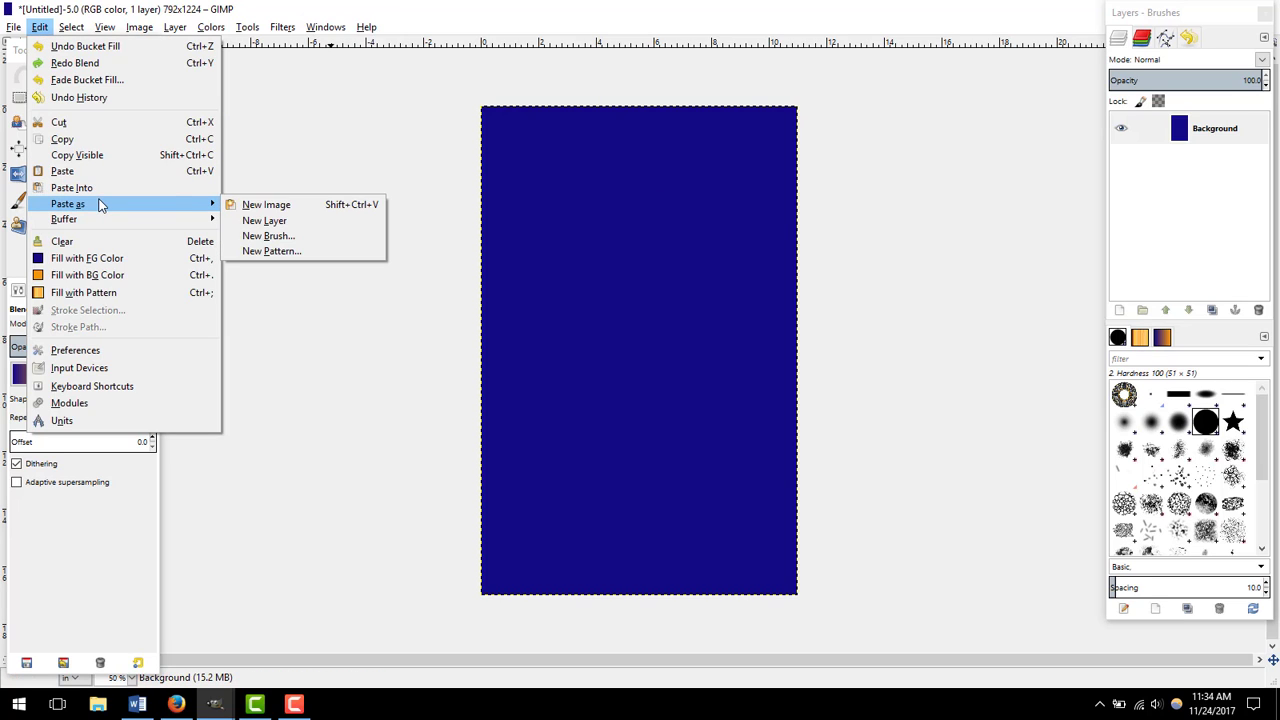
{"action": "left_click", "coordinate": [265, 220]}
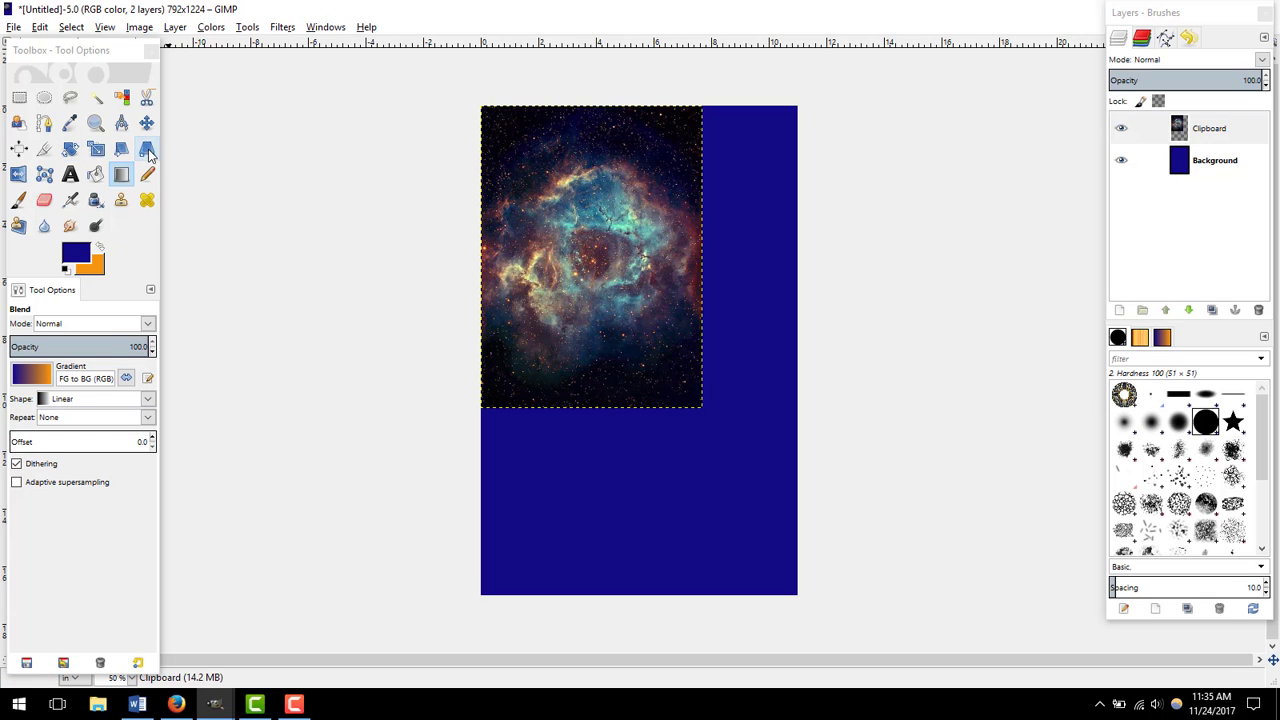
Step: Try rotating the pasted nebula layer by -0.62° about its center
{"action": "left_click", "coordinate": [68, 150]}
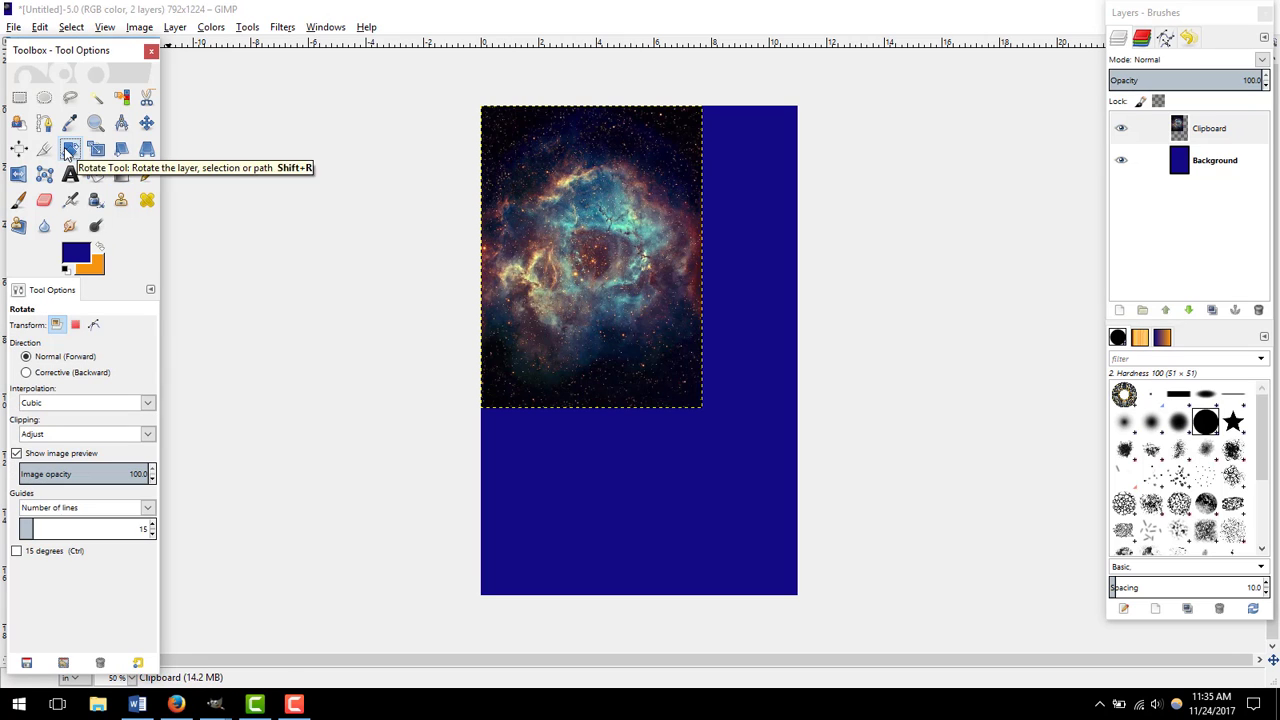
{"action": "key", "text": "Tab"}
{"action": "left_click", "coordinate": [652, 128]}
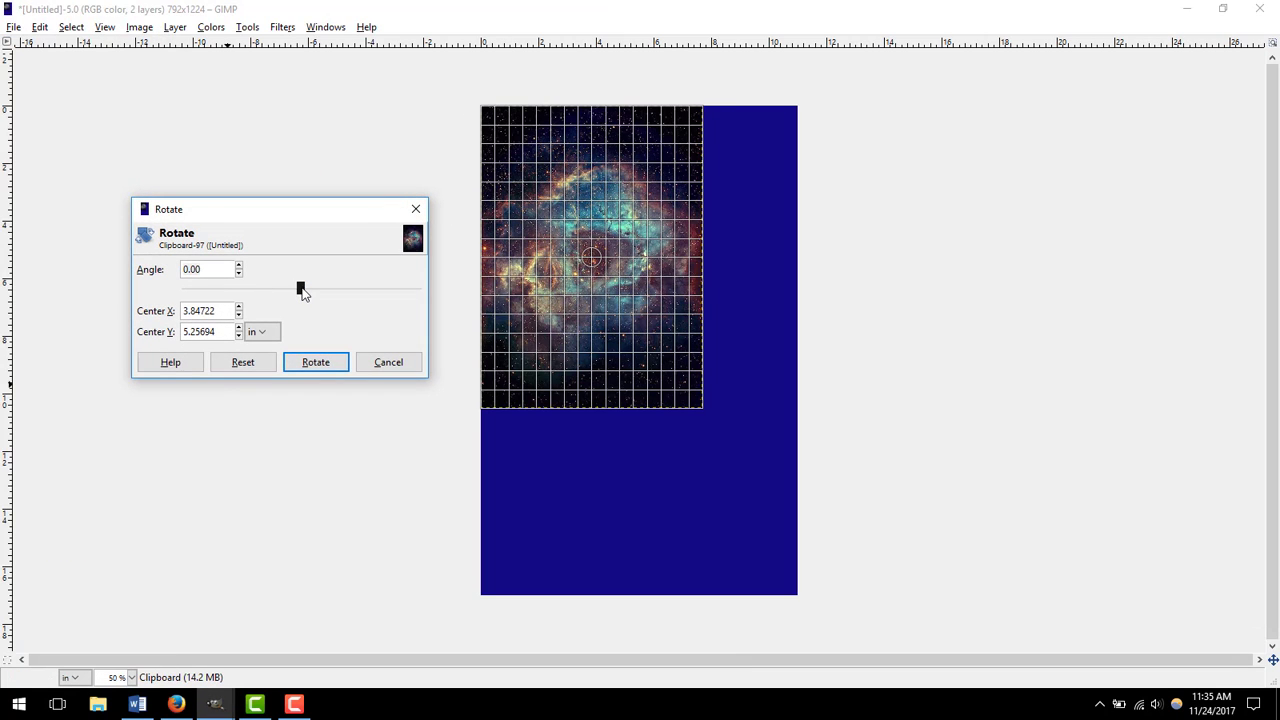
{"action": "mouse_move", "coordinate": [303, 292]}
{"action": "left_mouse_down"}
{"action": "mouse_move", "coordinate": [334, 303]}
{"action": "mouse_move", "coordinate": [277, 295]}
{"action": "mouse_move", "coordinate": [346, 284]}
{"action": "mouse_move", "coordinate": [309, 285]}
{"action": "left_mouse_up"}
{"action": "left_click_drag", "start_coordinate": [304, 285], "coordinate": [302, 288]}
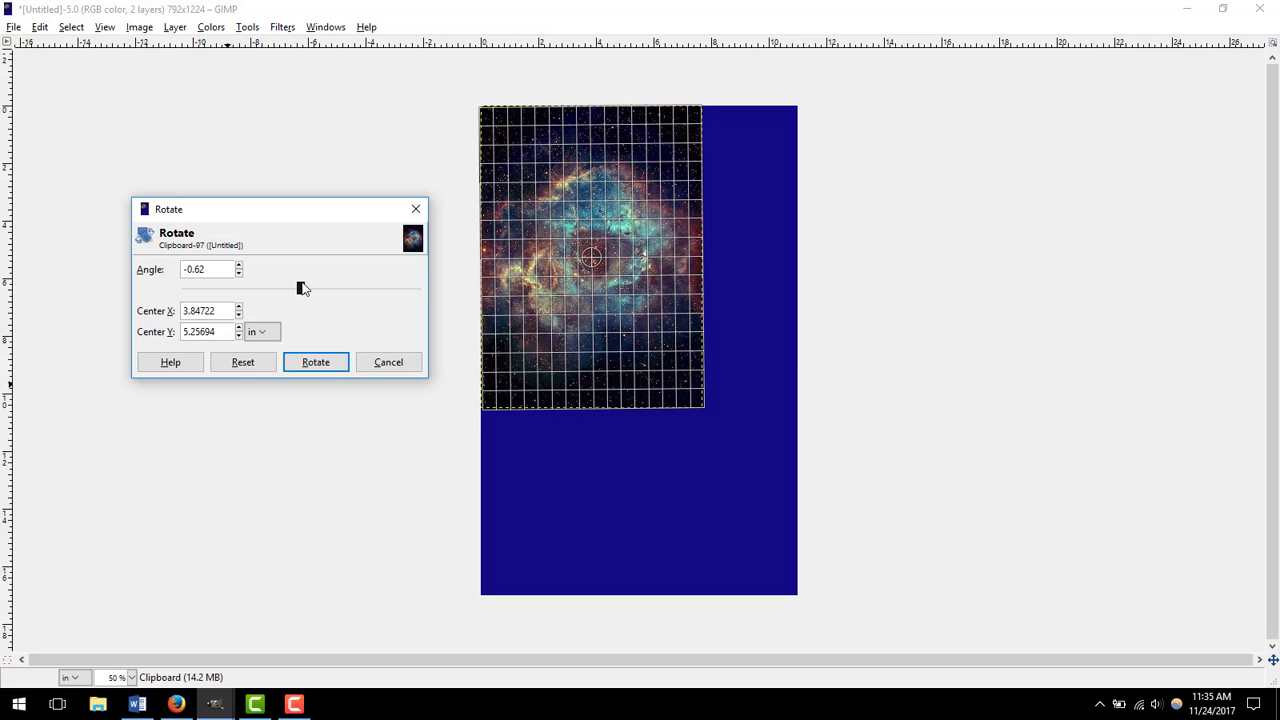
Step: Try moving the rotation center to X -2.15278 in and rotating the nebula layer to -0.40°
{"action": "left_click", "coordinate": [239, 316]}
{"action": "left_click", "coordinate": [239, 316]}
{"action": "left_click", "coordinate": [239, 316]}
{"action": "left_click", "coordinate": [239, 316]}
{"action": "left_click", "coordinate": [239, 316]}
{"action": "left_click", "coordinate": [239, 316]}
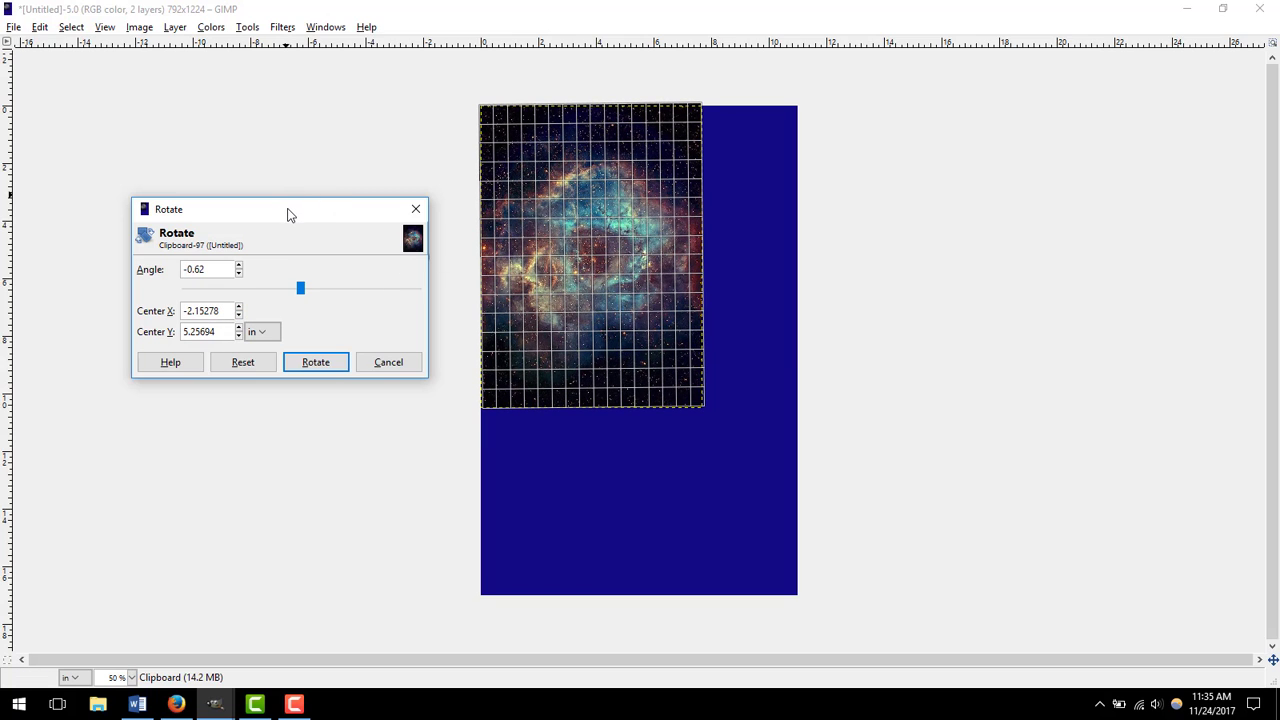
{"action": "left_click_drag", "start_coordinate": [286, 209], "coordinate": [243, 222]}
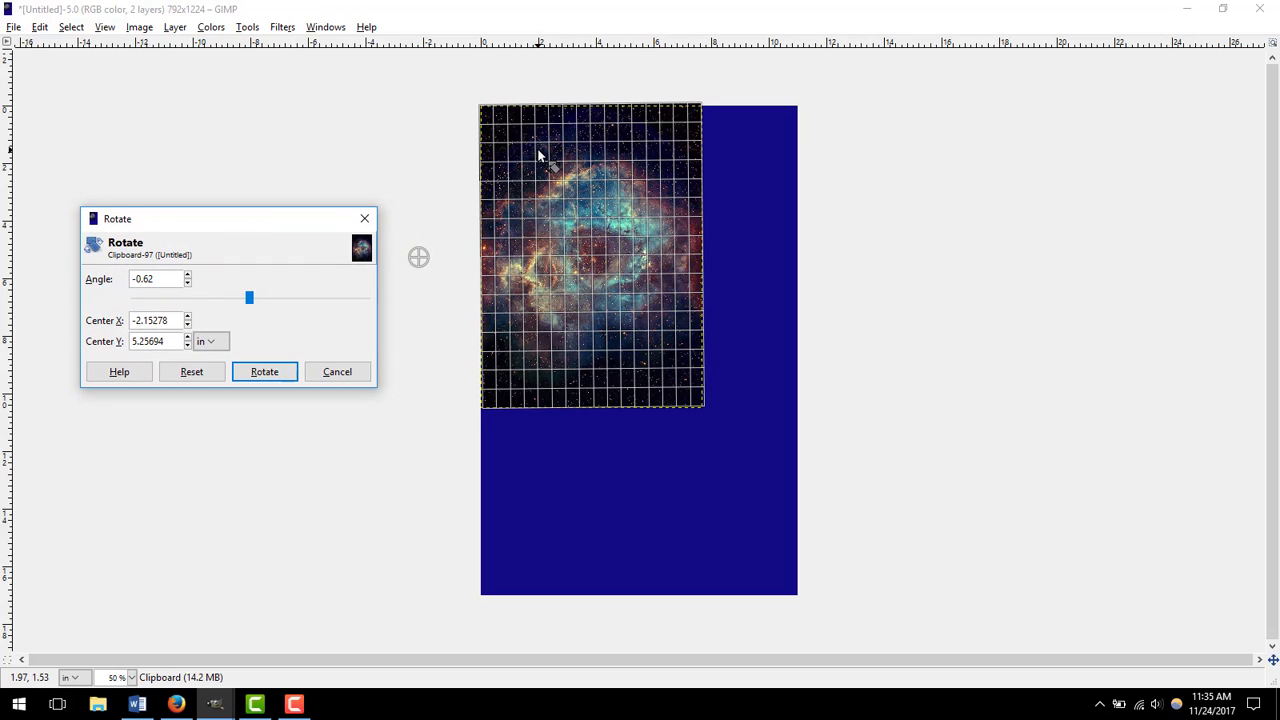
{"action": "key", "text": "Tab"}
{"action": "mouse_move", "coordinate": [537, 151]}
{"action": "left_mouse_down"}
{"action": "mouse_move", "coordinate": [595, 180]}
{"action": "mouse_move", "coordinate": [594, 240]}
{"action": "mouse_move", "coordinate": [590, 208]}
{"action": "mouse_move", "coordinate": [527, 124]}
{"action": "mouse_move", "coordinate": [495, 113]}
{"action": "mouse_move", "coordinate": [542, 144]}
{"action": "mouse_move", "coordinate": [556, 188]}
{"action": "mouse_move", "coordinate": [553, 136]}
{"action": "left_mouse_up"}
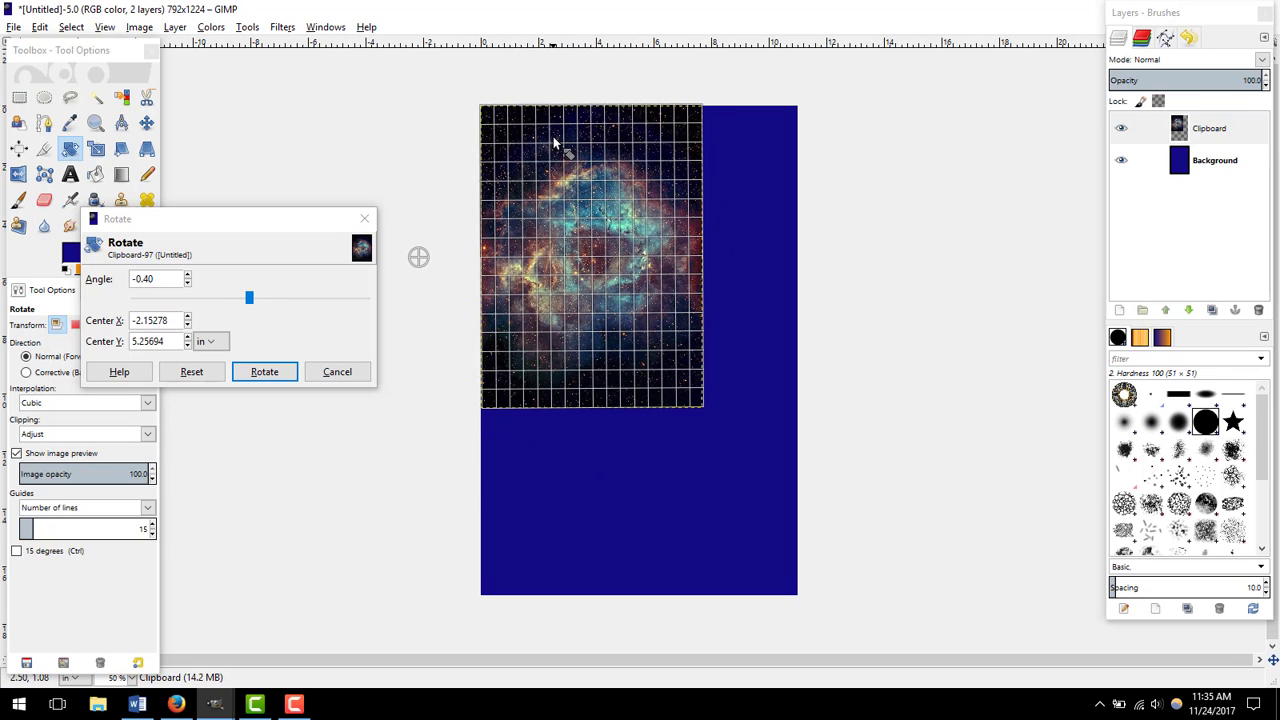
Step: Try a rotation center of Y 11.25694 in with an angle of -0.14°, and cancel the rotation
{"action": "key", "text": "Tab"}
{"action": "left_click", "coordinate": [187, 338]}
{"action": "left_click", "coordinate": [187, 338]}
{"action": "left_click", "coordinate": [187, 338]}
{"action": "left_click", "coordinate": [187, 338]}
{"action": "left_click", "coordinate": [187, 338]}
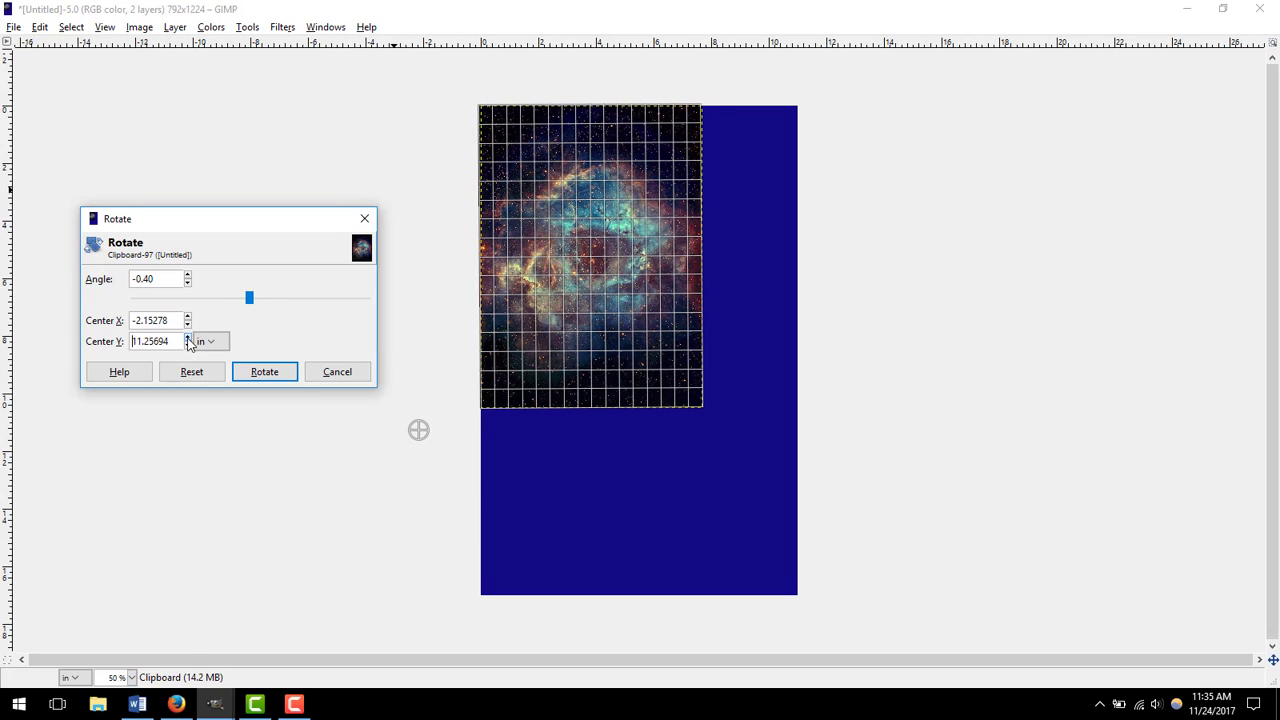
{"action": "key", "text": "Tab"}
{"action": "left_click_drag", "start_coordinate": [524, 240], "coordinate": [555, 185]}
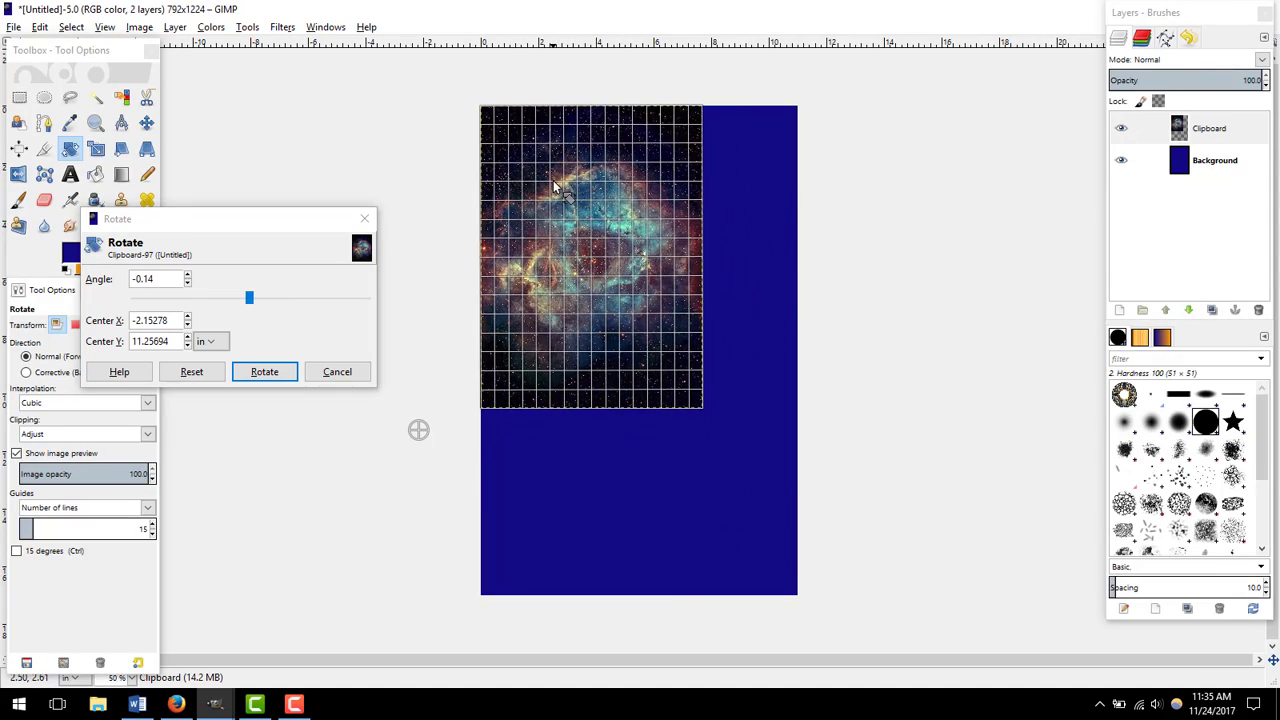
{"action": "key", "text": "Tab"}
{"action": "left_click", "coordinate": [335, 371]}
{"action": "key", "text": "Tab"}
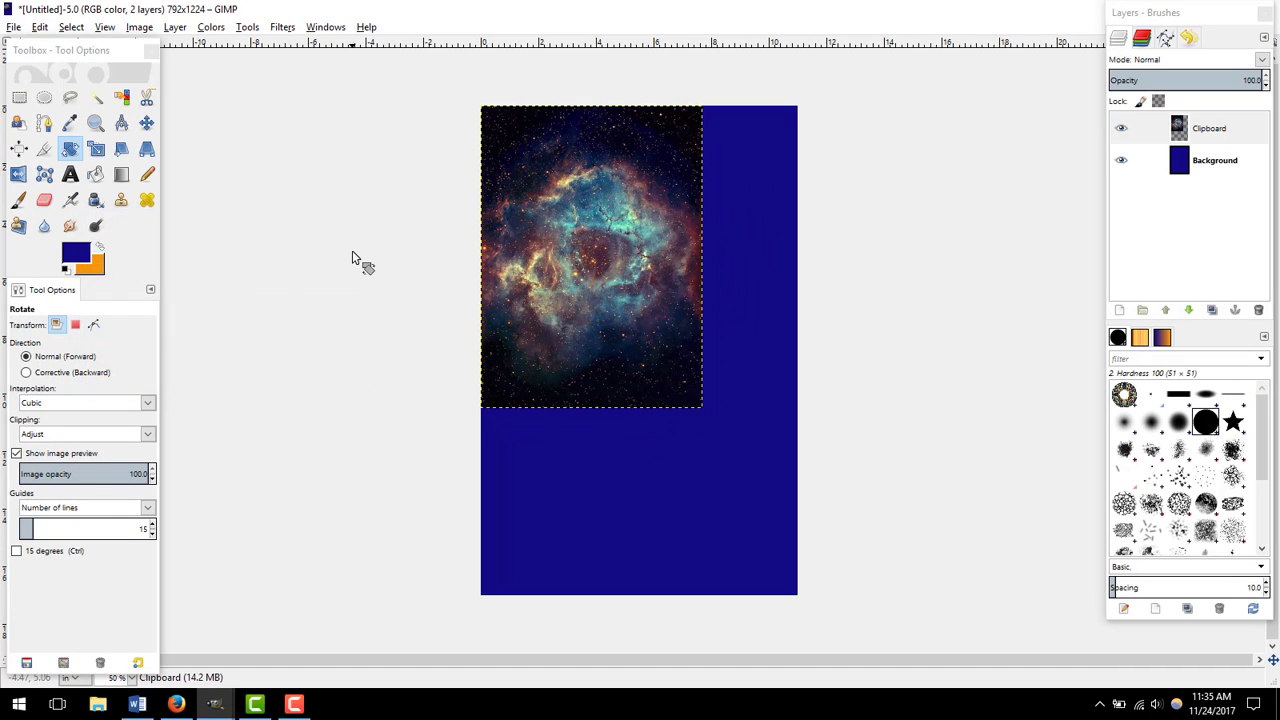
{"action": "left_click", "coordinate": [103, 150]}
{"action": "key", "text": "Tab"}
{"action": "left_click", "coordinate": [653, 374]}
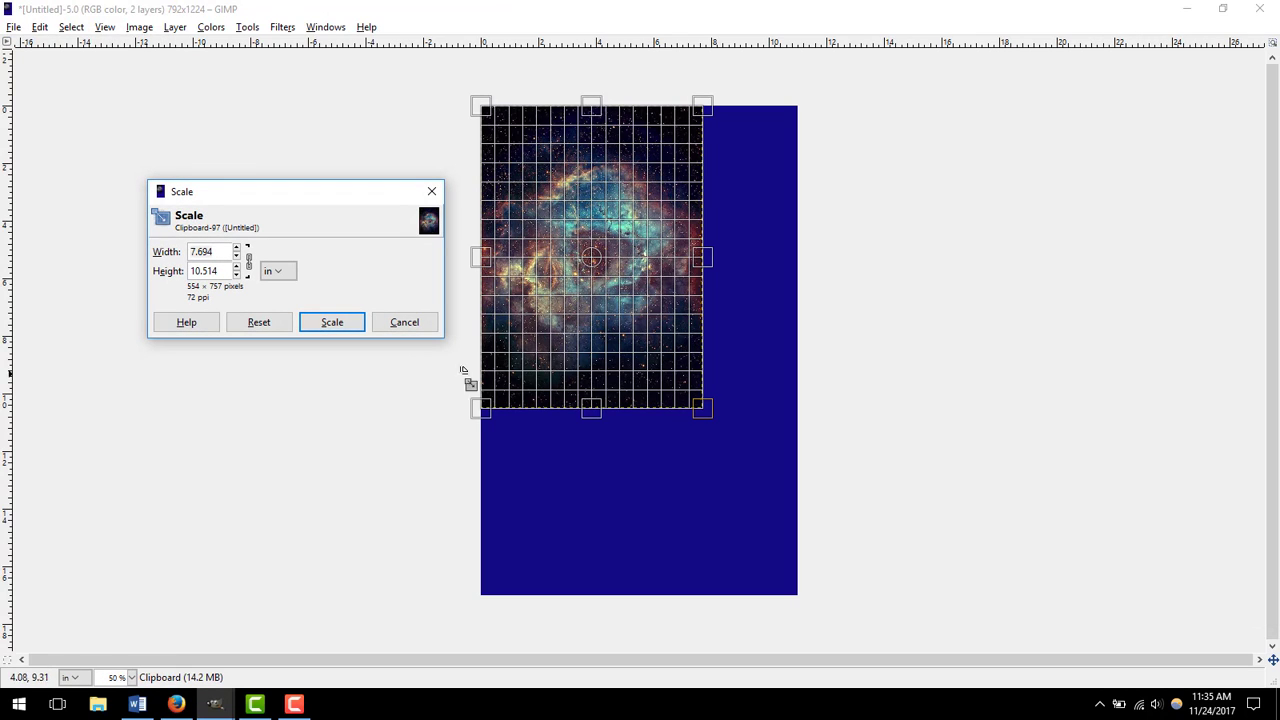
{"action": "left_click", "coordinate": [406, 324]}
{"action": "key", "text": "Tab"}
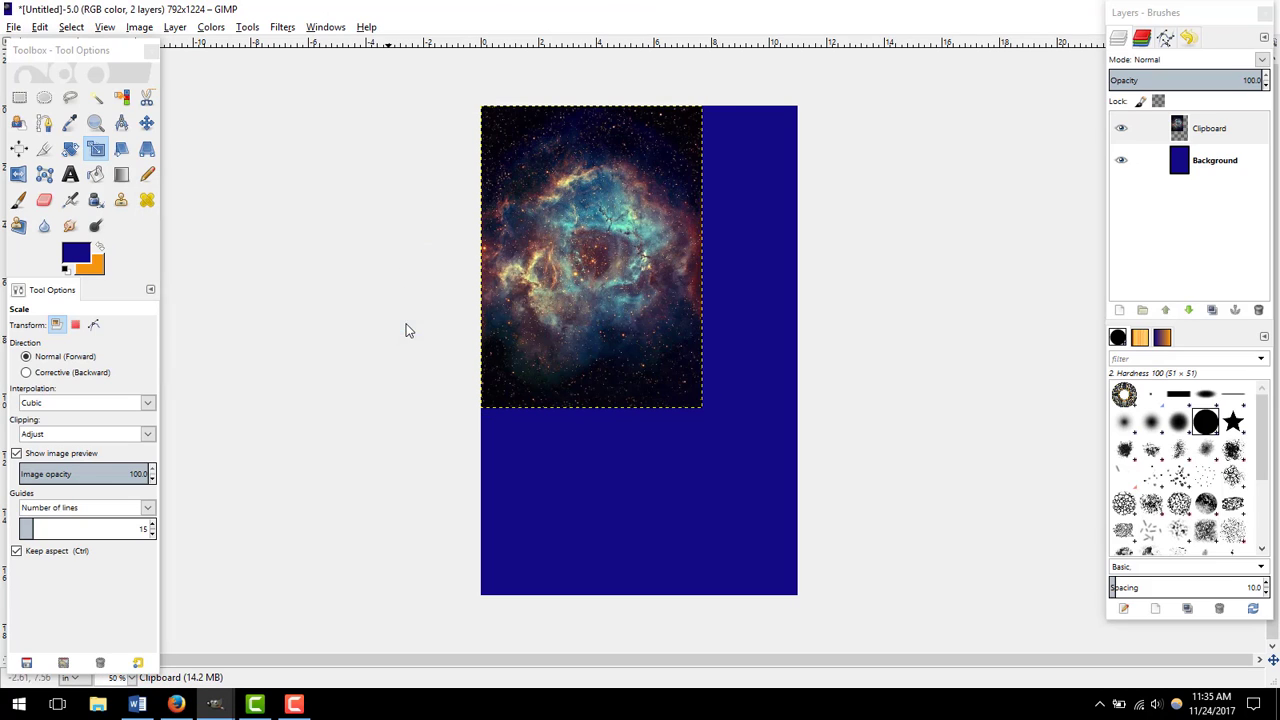
Step: Scale the nebula layer with its aspect ratio unlinked to about 10.611 × 16.514 in, leaving a thin even blue border around it
{"action": "left_click", "coordinate": [100, 155]}
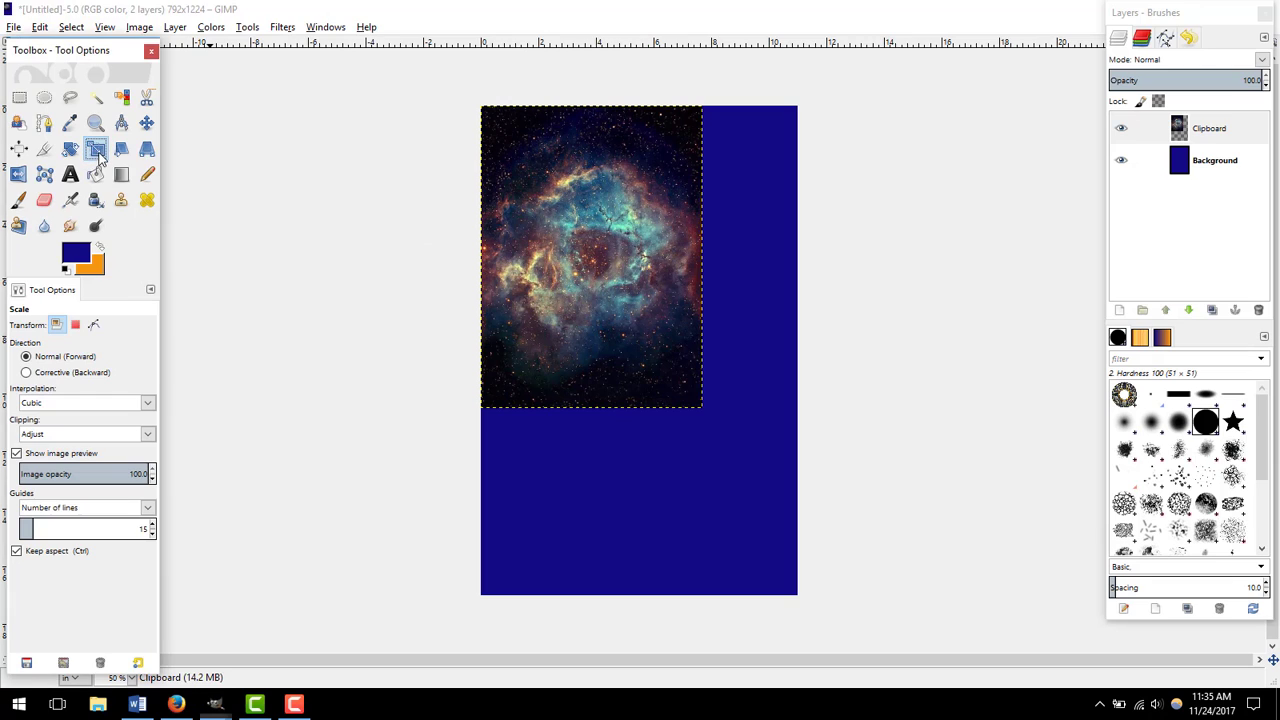
{"action": "key", "text": "Tab"}
{"action": "left_click", "coordinate": [677, 290]}
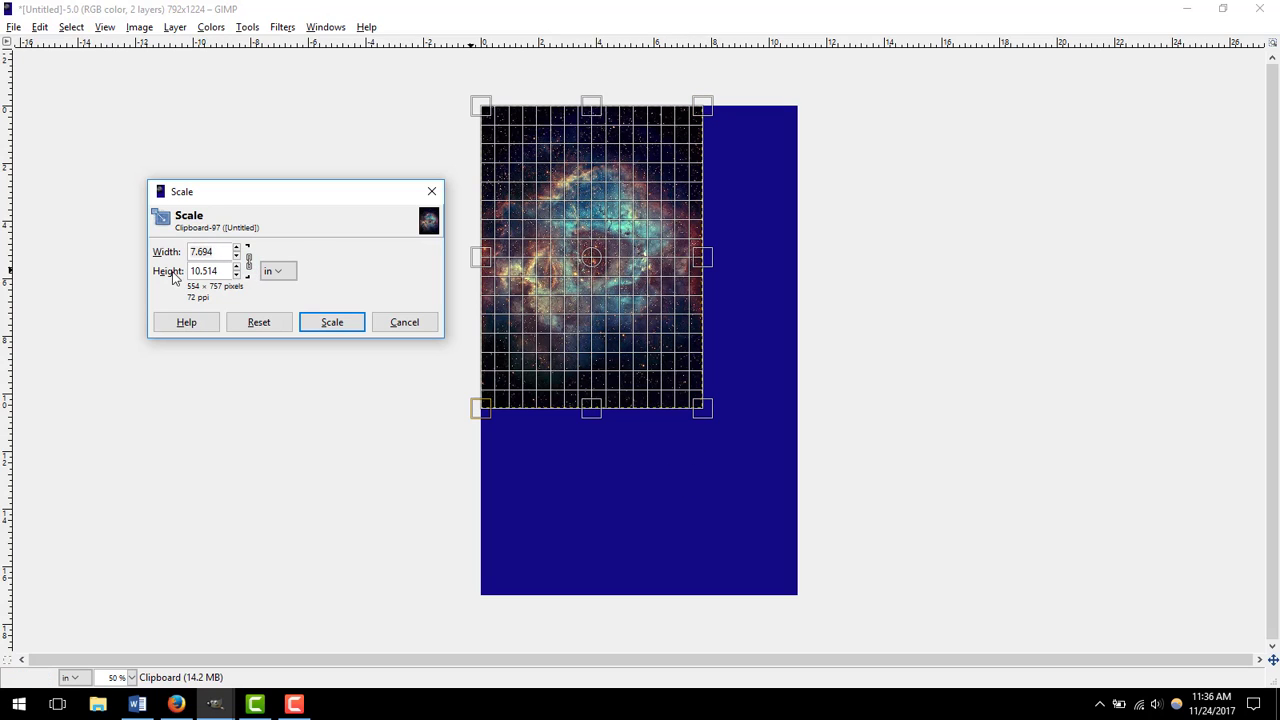
{"action": "left_click", "coordinate": [248, 258]}
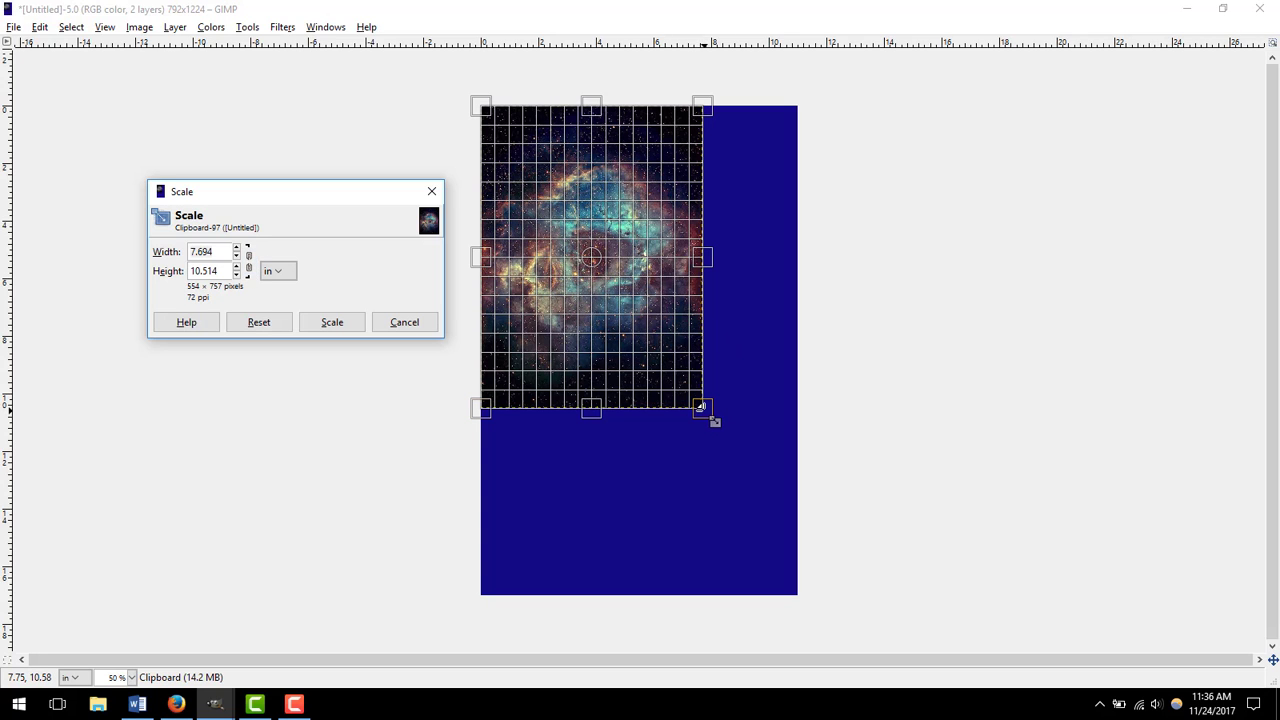
{"action": "key", "text": "Tab"}
{"action": "left_click_drag", "start_coordinate": [700, 407], "coordinate": [791, 587]}
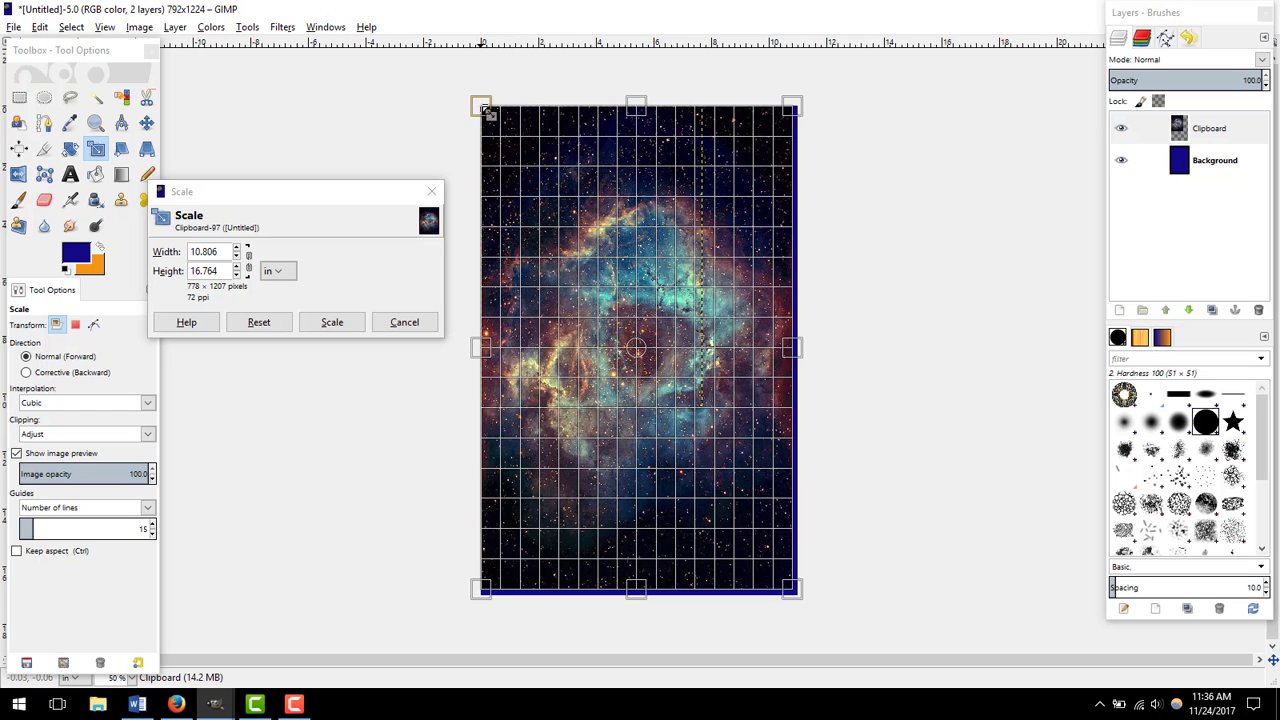
{"action": "left_click_drag", "start_coordinate": [484, 108], "coordinate": [490, 117]}
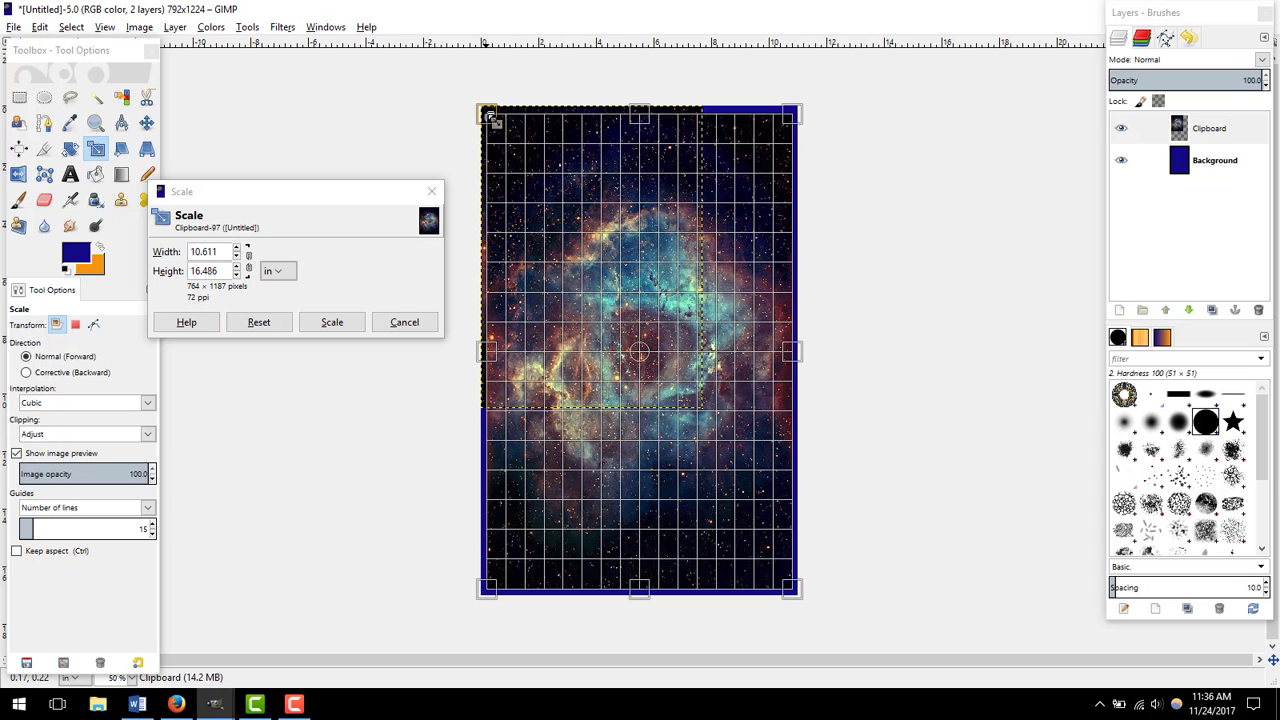
{"action": "left_click_drag", "start_coordinate": [490, 117], "coordinate": [490, 115]}
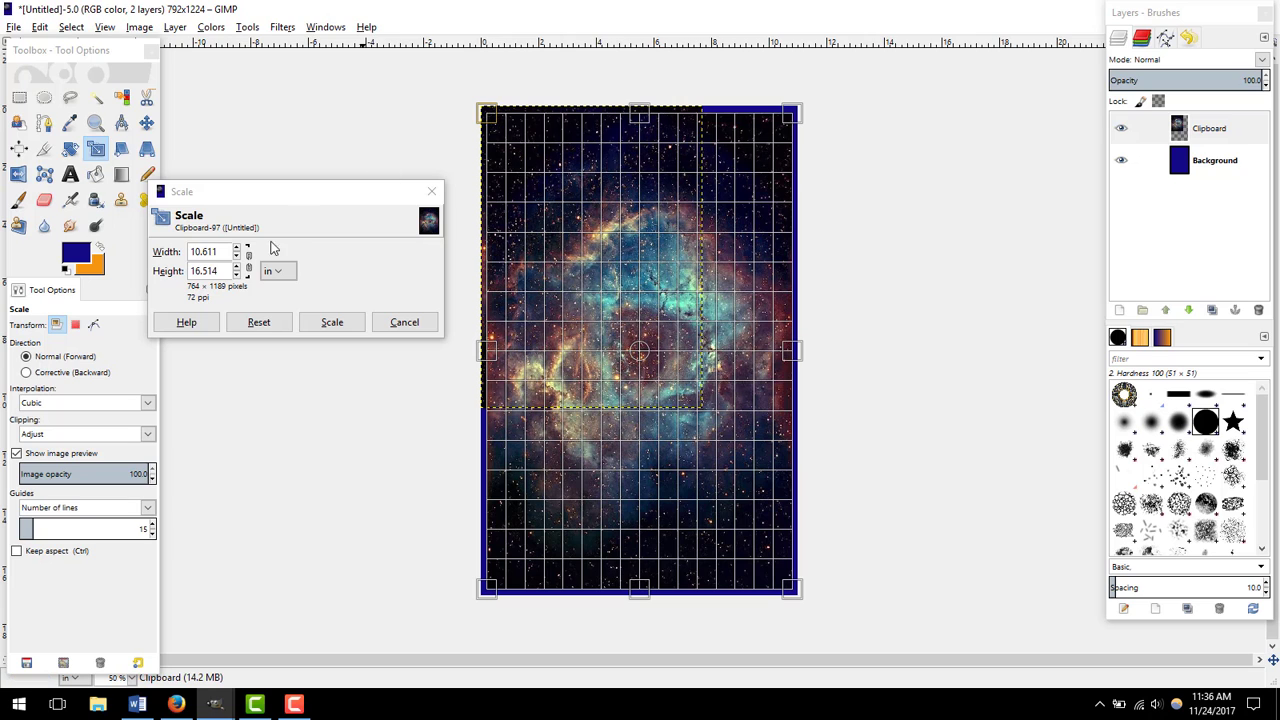
{"action": "left_click", "coordinate": [332, 323]}
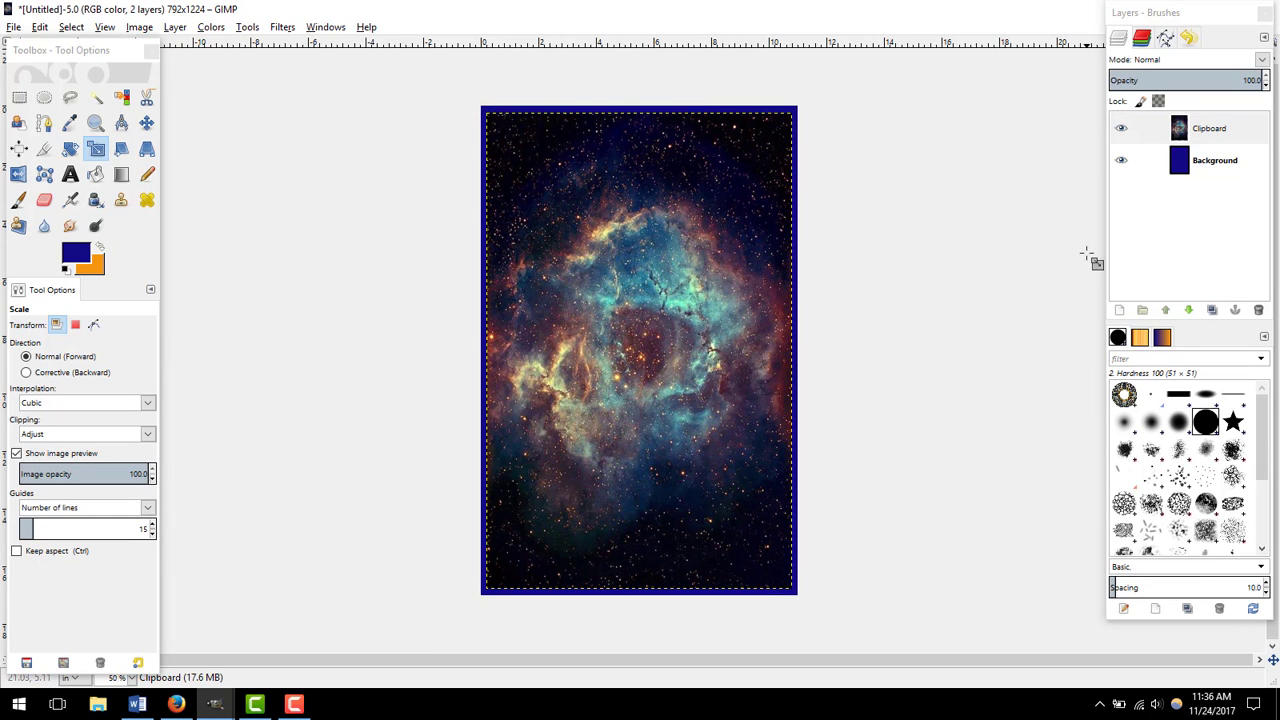
Step: Hide the Background layer and show it again
{"action": "left_click", "coordinate": [1120, 163]}
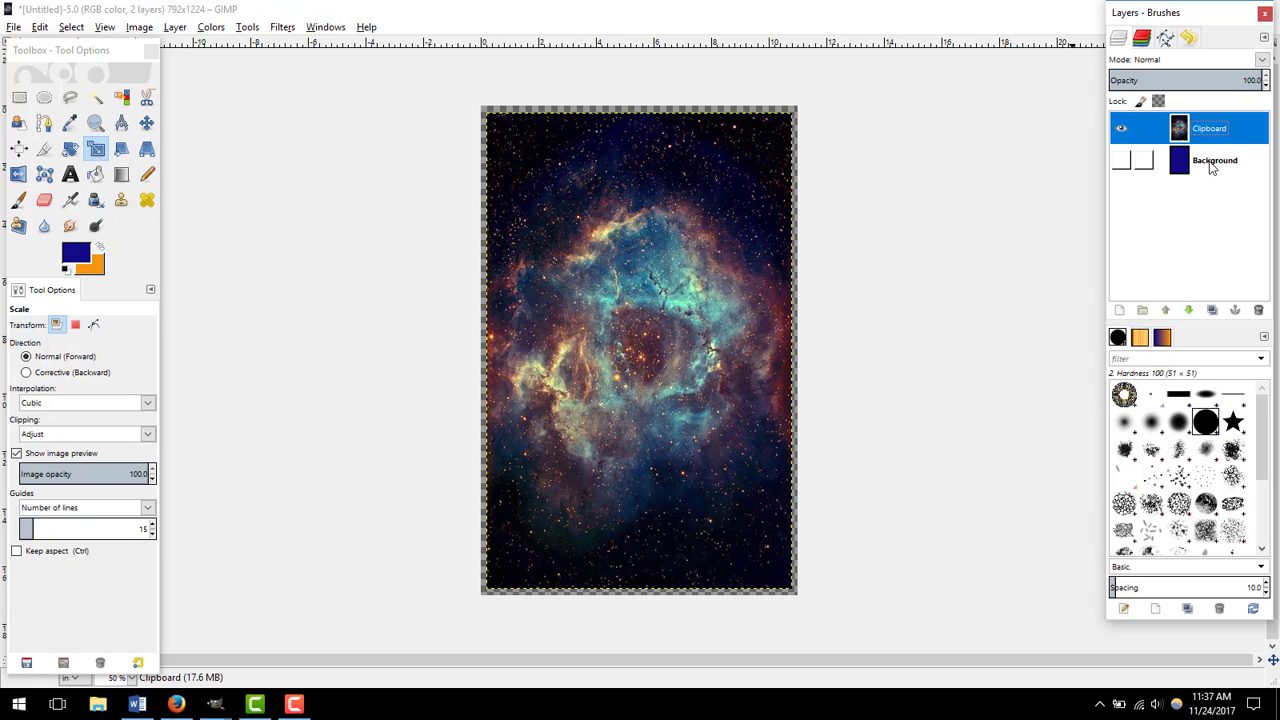
{"action": "left_click", "coordinate": [1121, 161]}
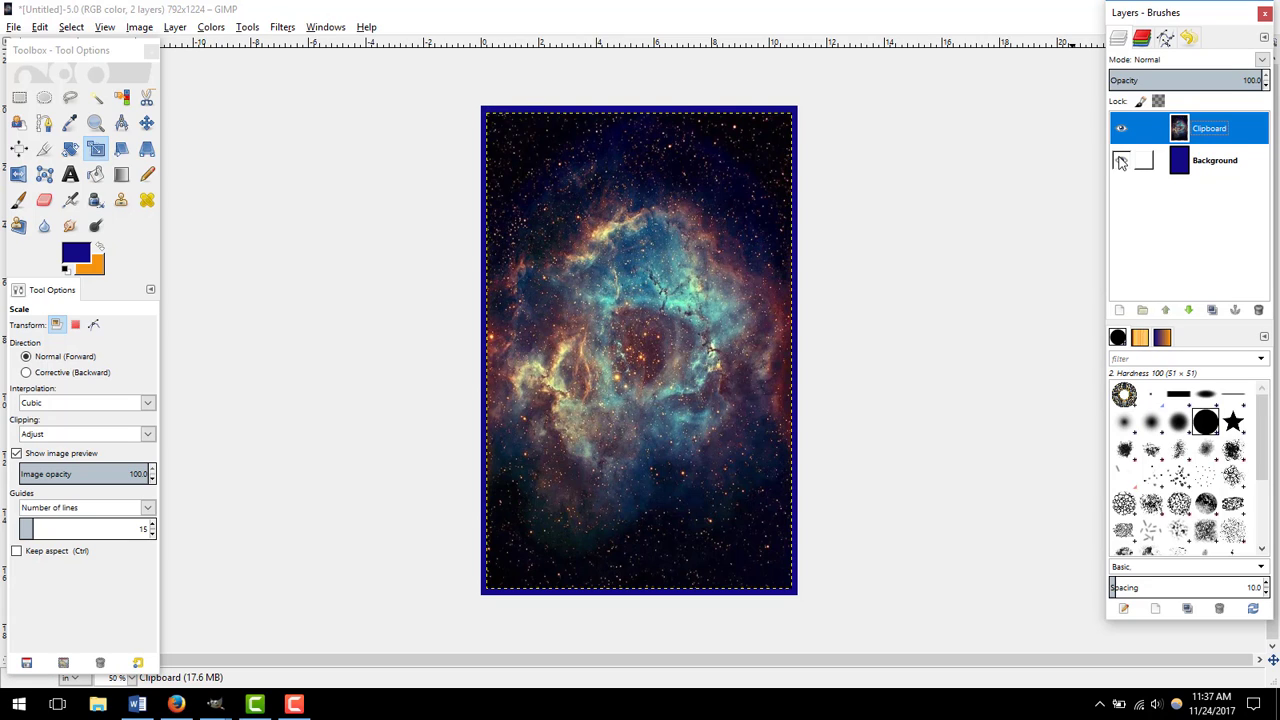
Step: Bucket-fill the Background layer with white (ffffff) so the border around the nebula is white
{"action": "left_click", "coordinate": [1217, 170]}
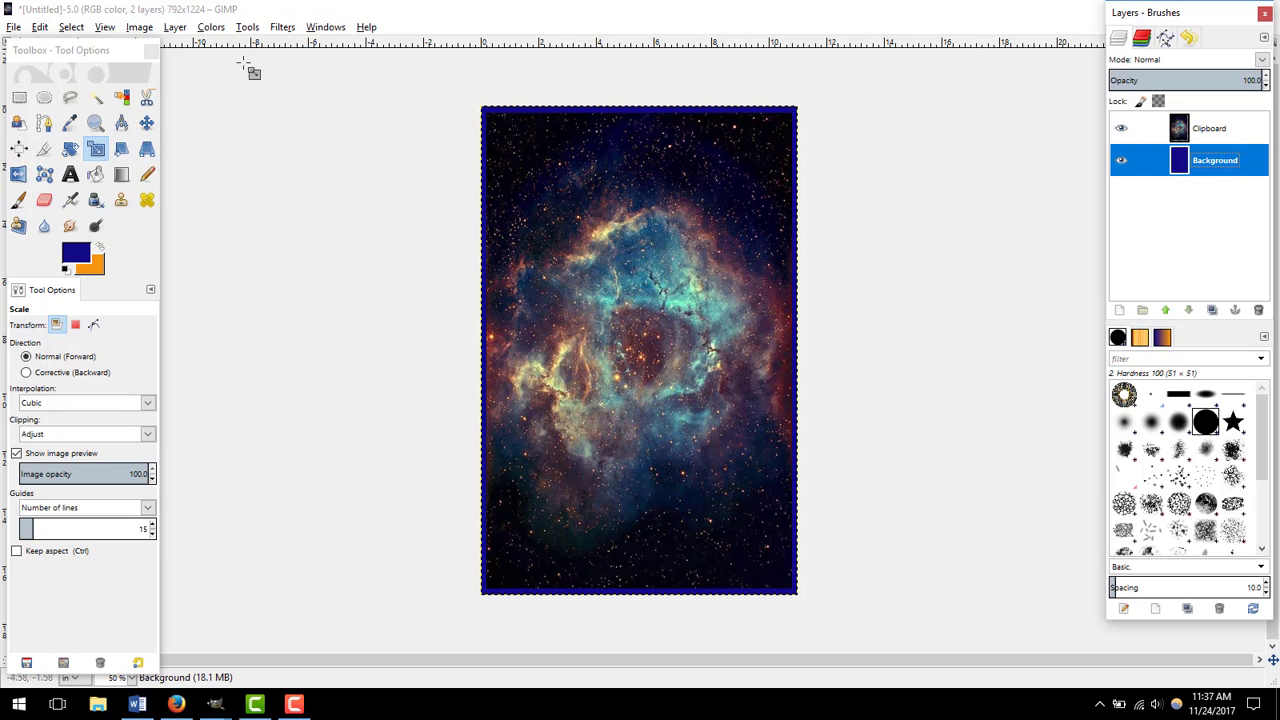
{"action": "left_click", "coordinate": [95, 175]}
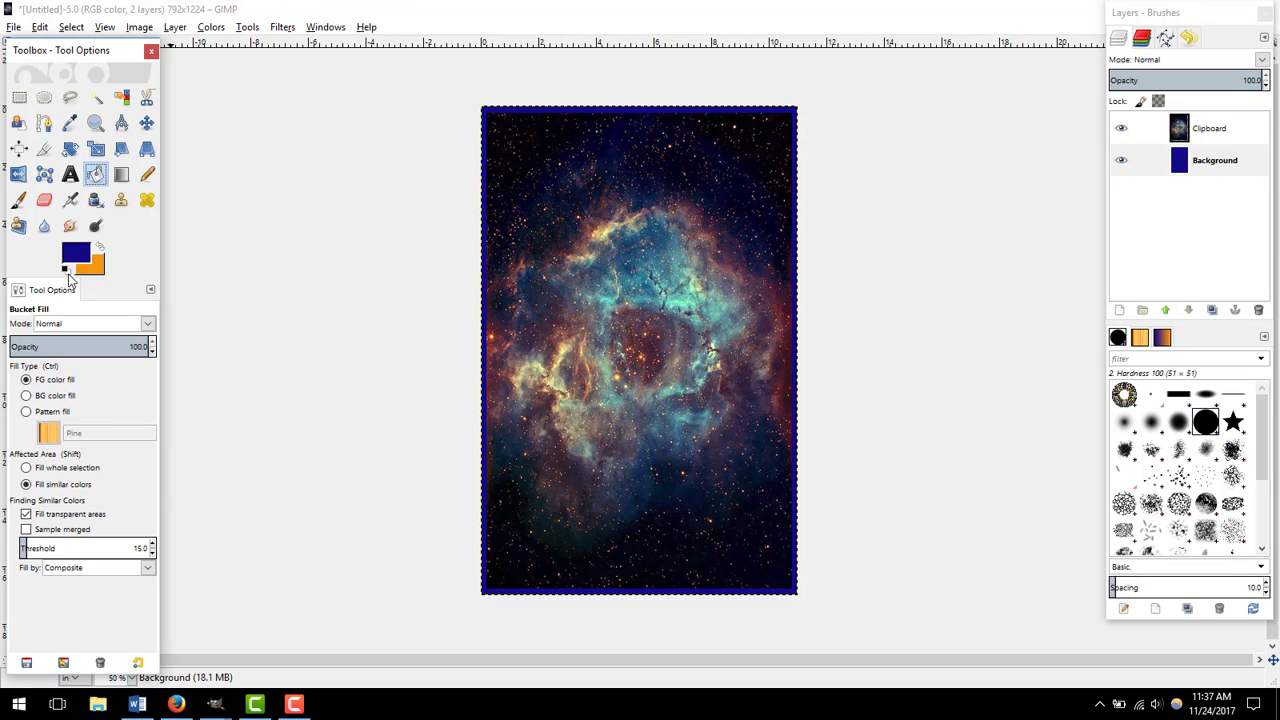
{"action": "left_click", "coordinate": [76, 262]}
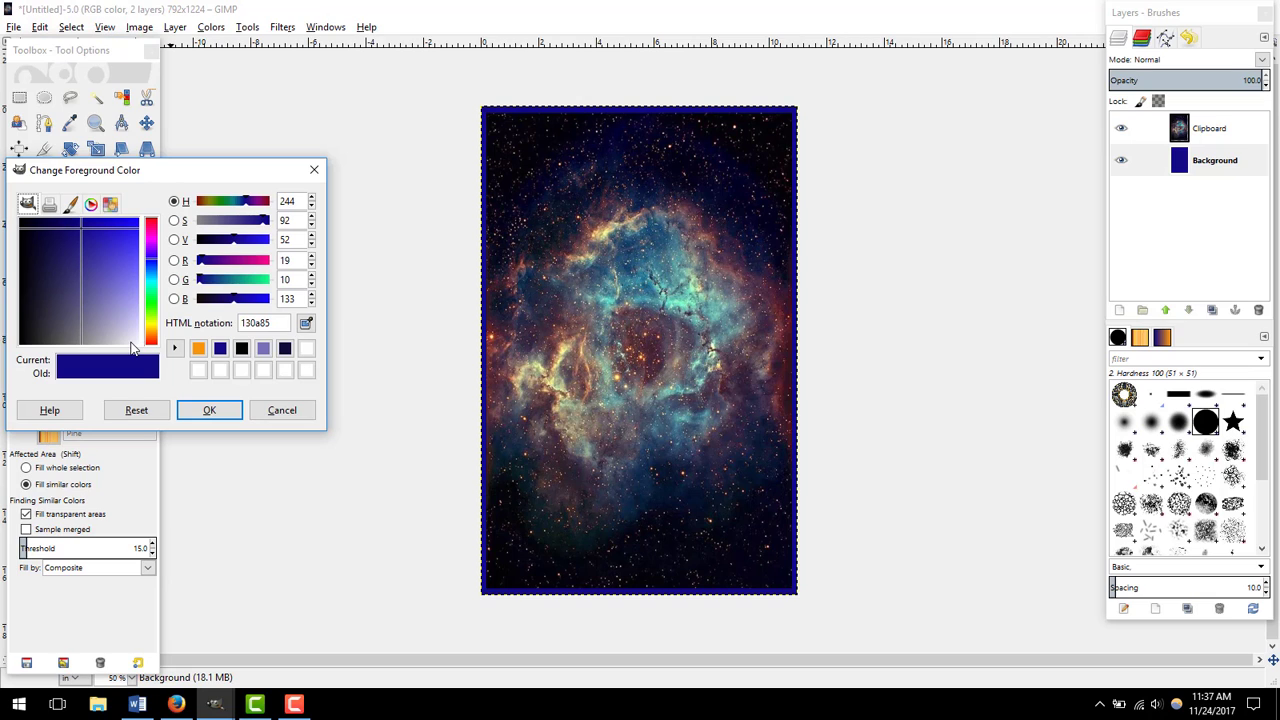
{"action": "left_click", "coordinate": [306, 349]}
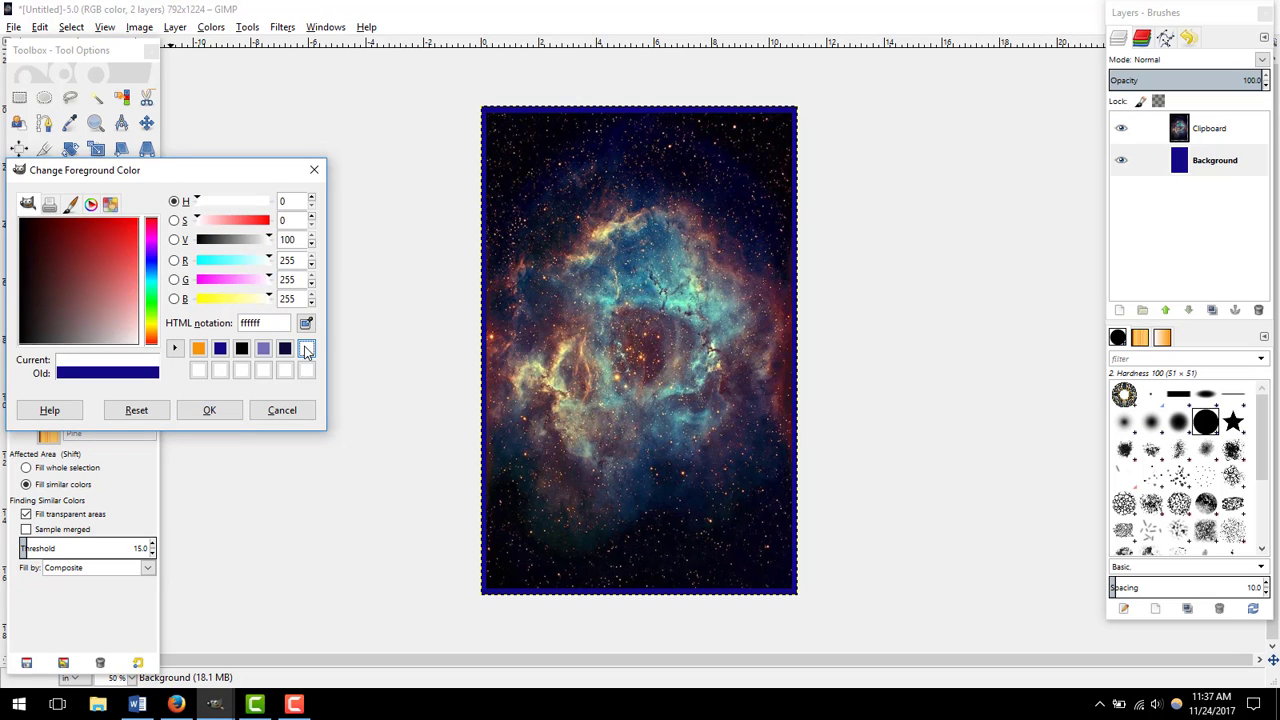
{"action": "left_click", "coordinate": [222, 412]}
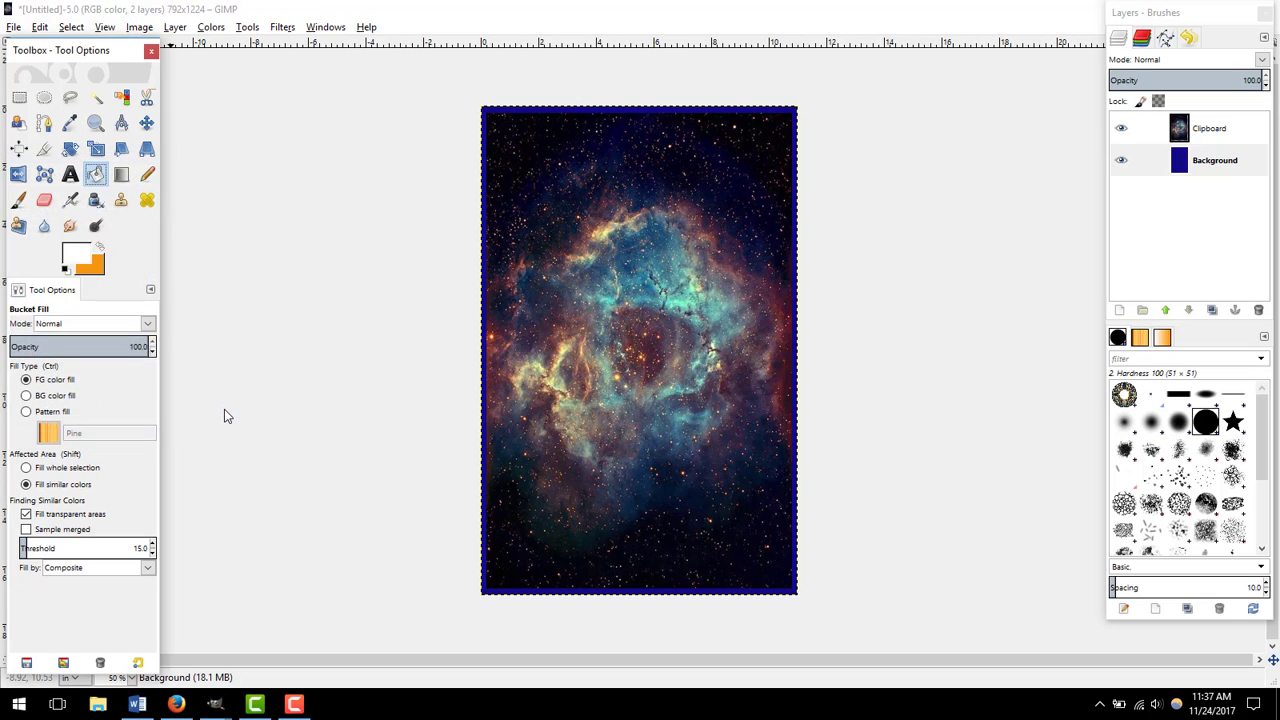
{"action": "left_click", "coordinate": [579, 110]}
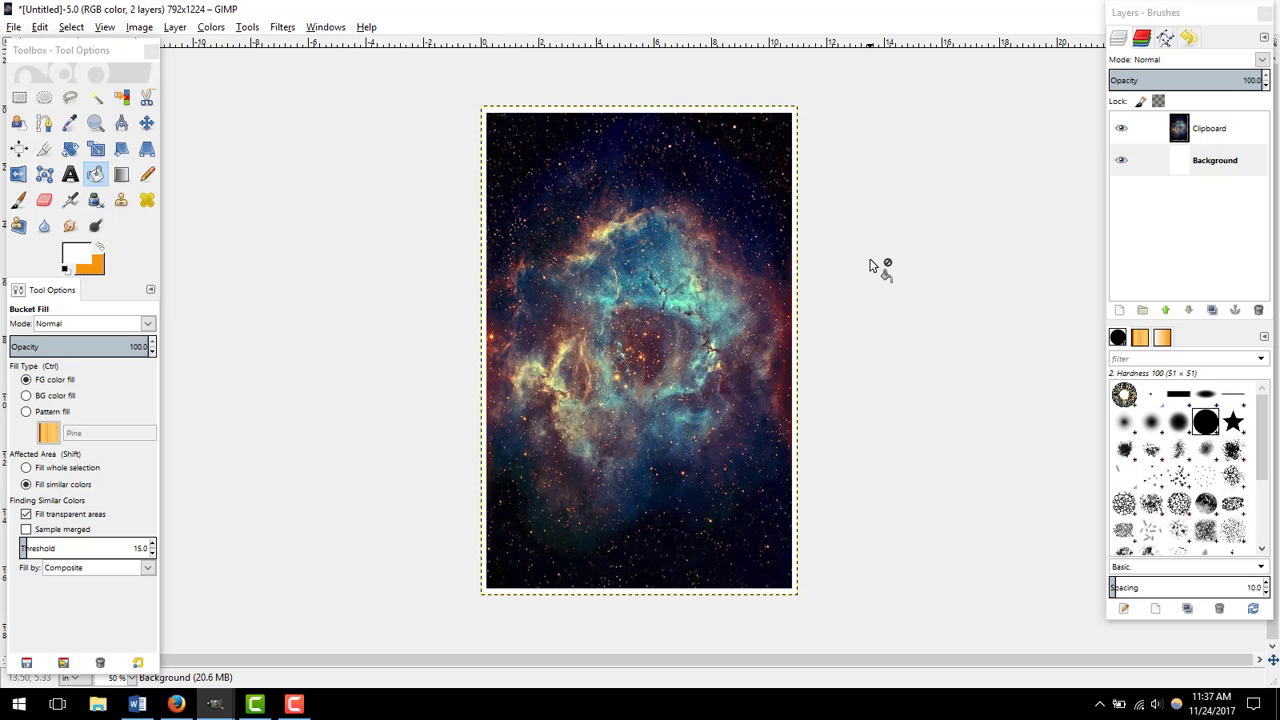
{"action": "left_click", "coordinate": [300, 710]}
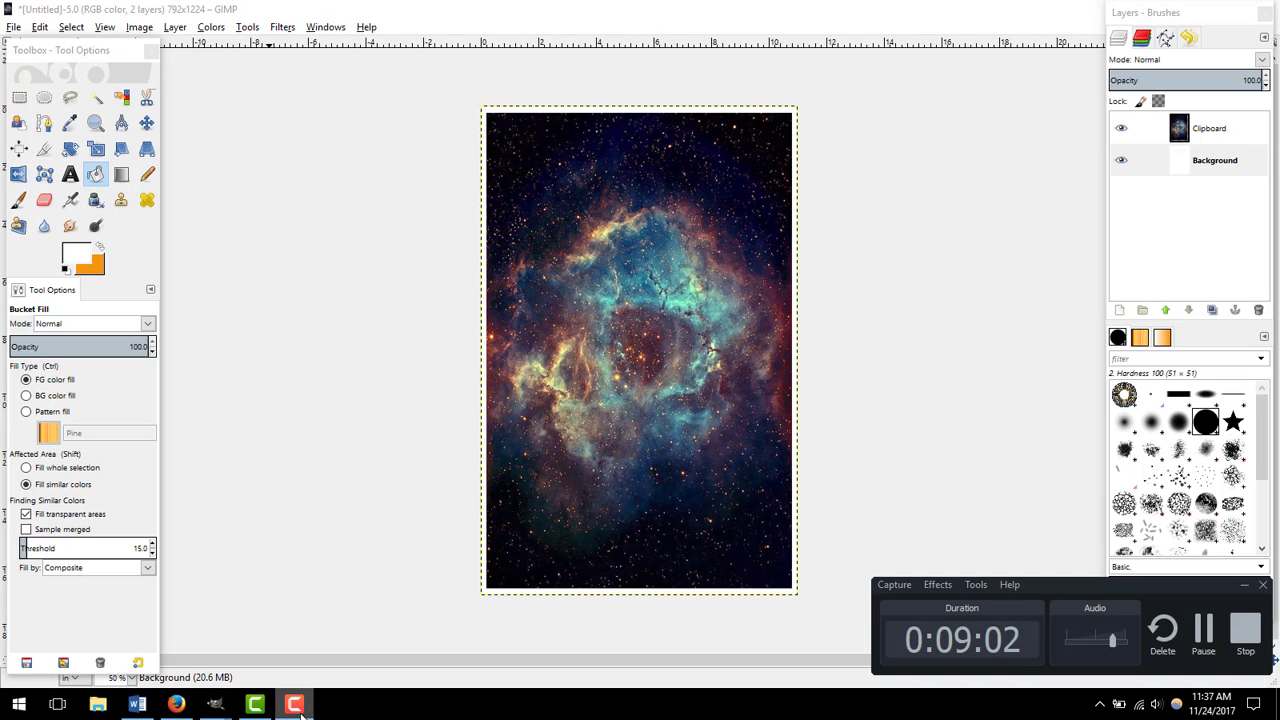
{"action": "left_click", "coordinate": [1205, 635]}
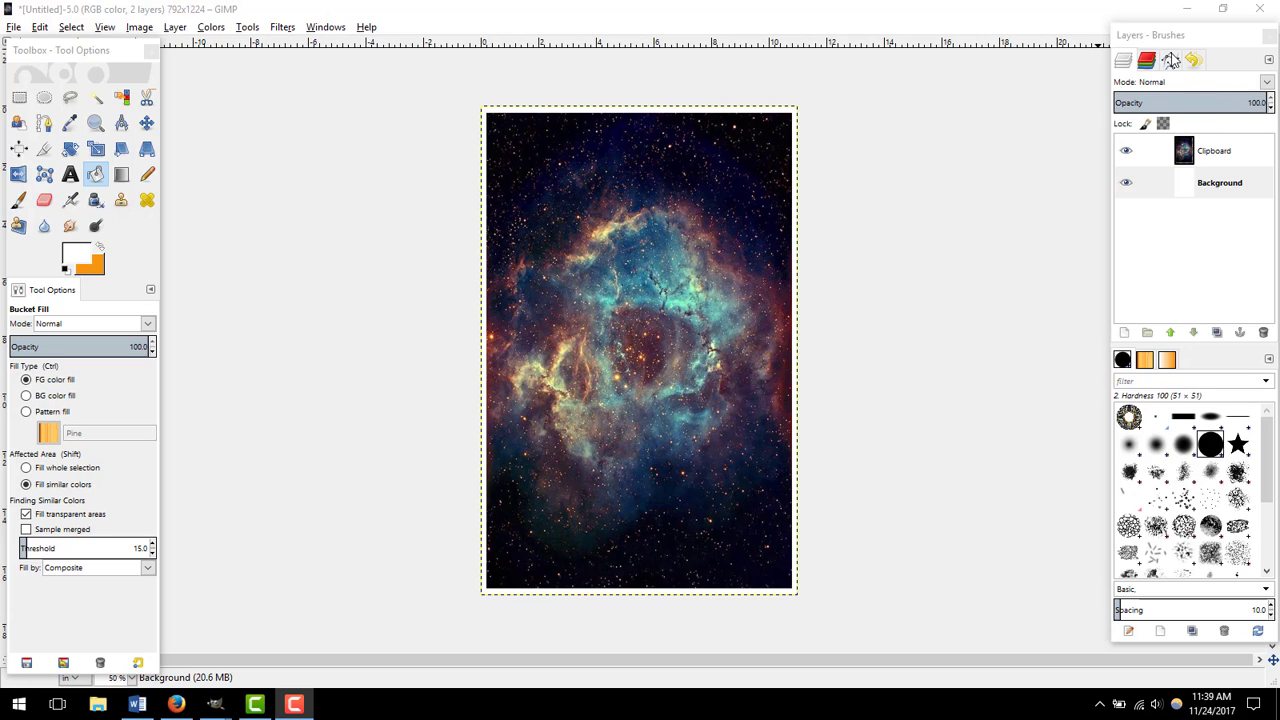
Step: Try lowering the Background layer's opacity to 71 and restore it to 100
{"action": "left_click", "coordinate": [1270, 108]}
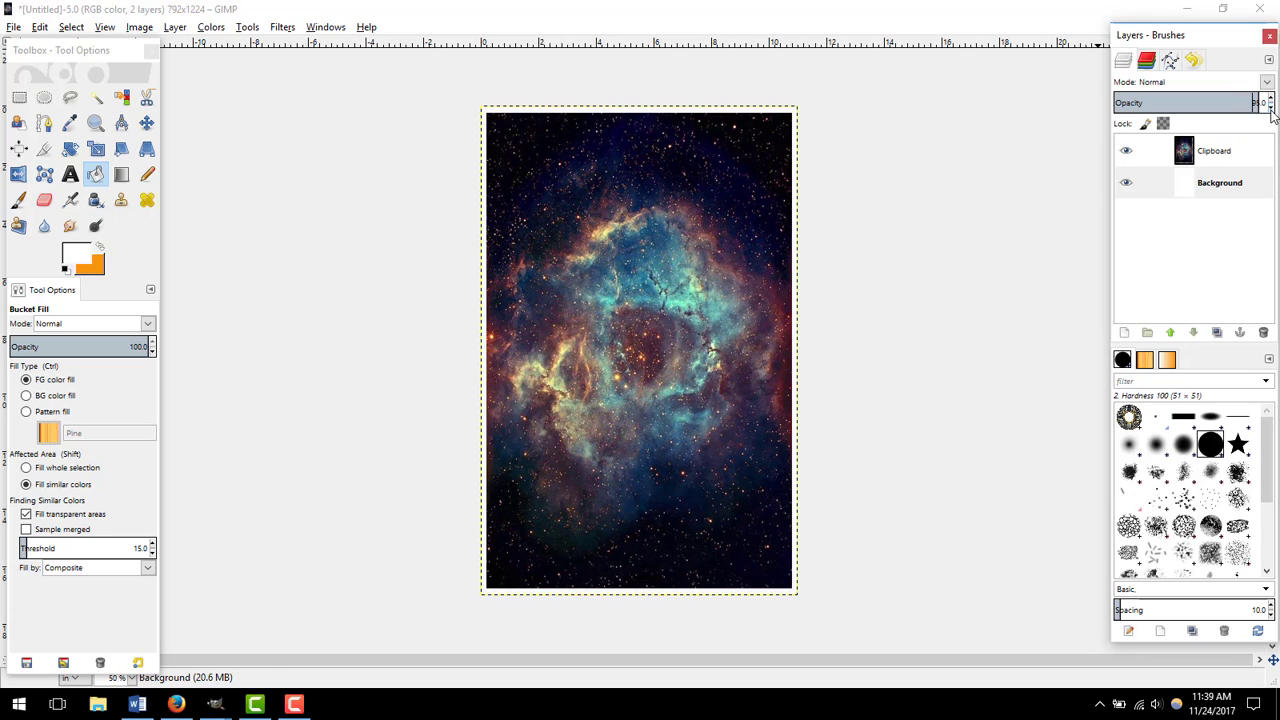
{"action": "left_click", "coordinate": [1271, 109]}
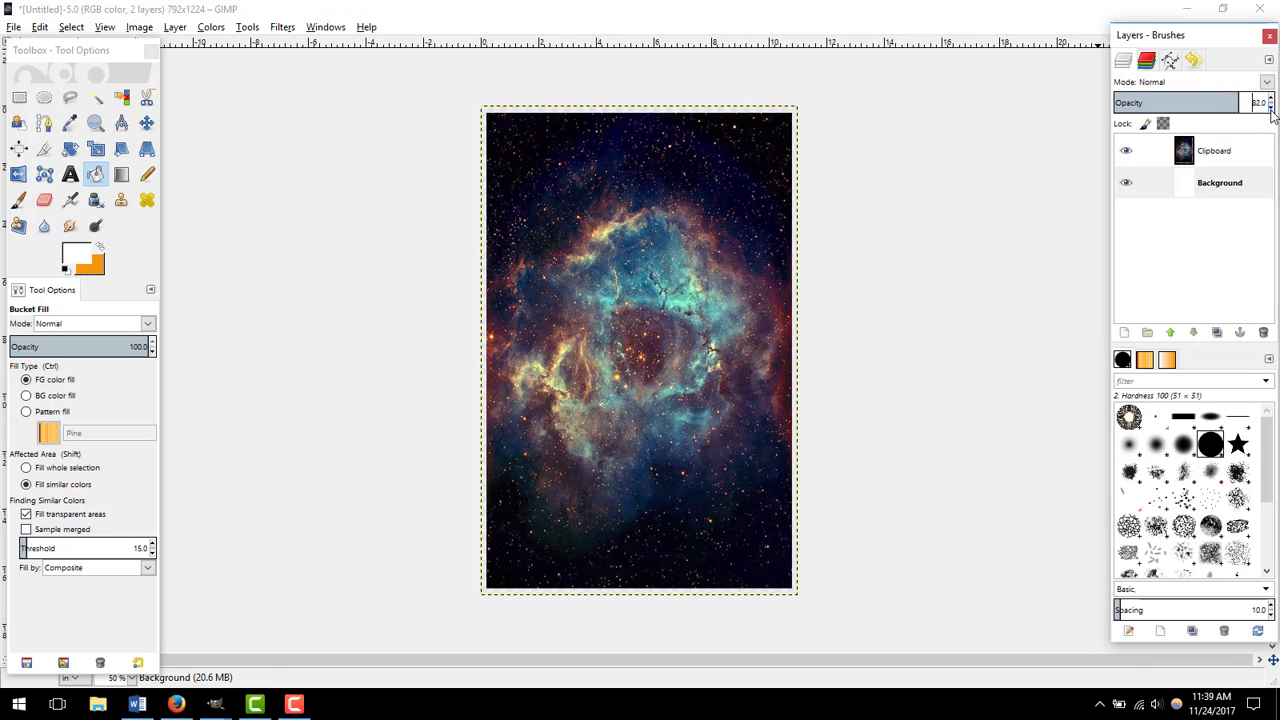
{"action": "left_click", "coordinate": [1271, 109]}
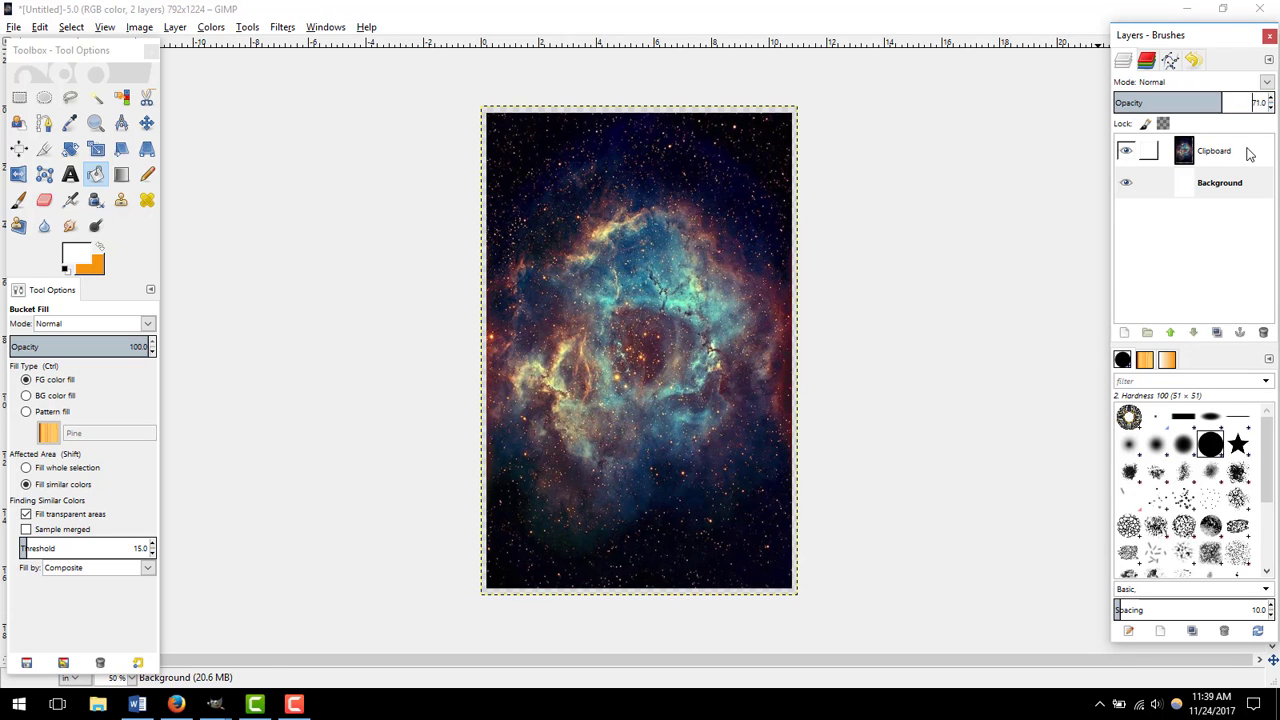
{"action": "left_click", "coordinate": [1270, 100]}
{"action": "left_click", "coordinate": [1270, 100]}
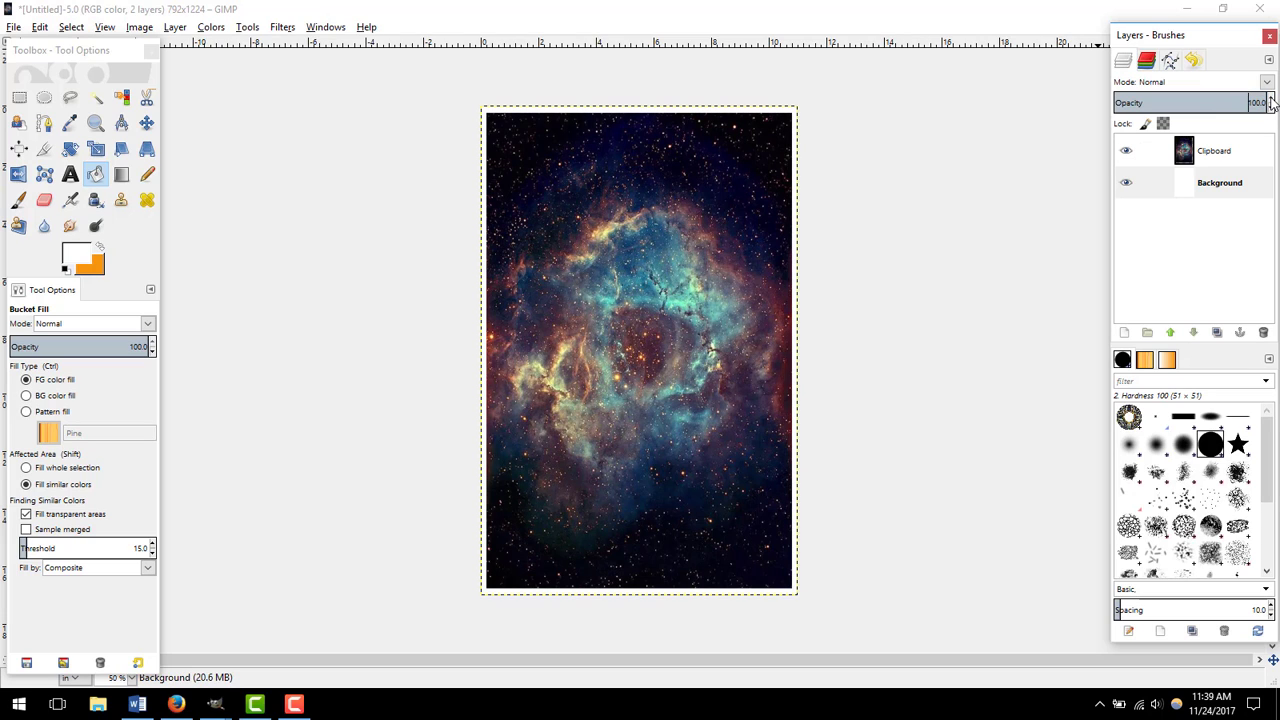
Step: Duplicate the Clipboard nebula layer and hide the original
{"action": "left_click", "coordinate": [1236, 158]}
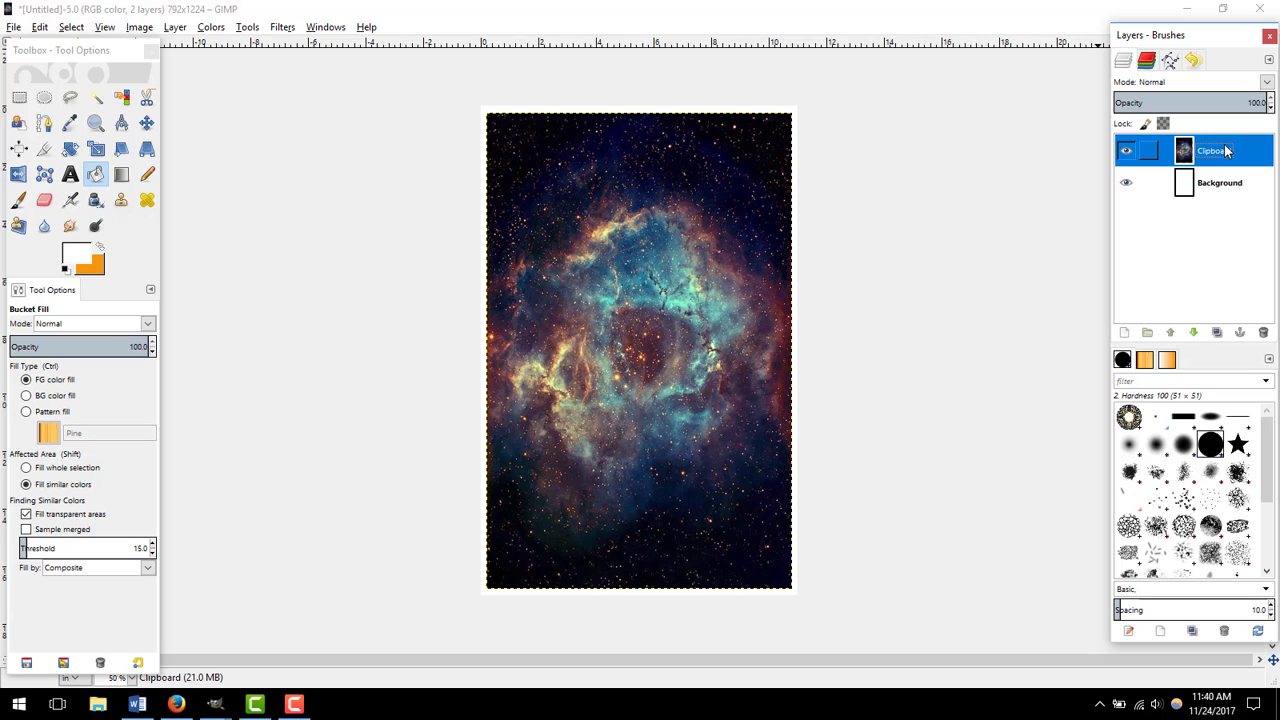
{"action": "right_click", "coordinate": [1226, 150]}
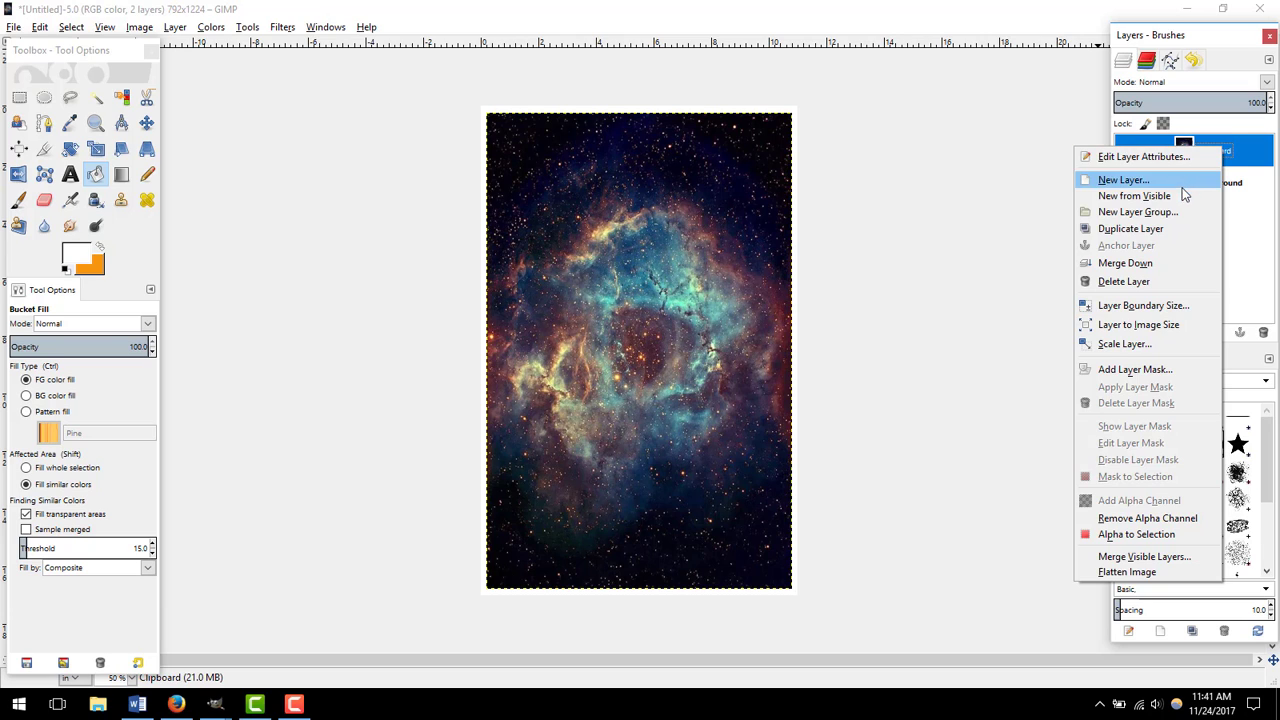
{"action": "left_click", "coordinate": [1176, 233]}
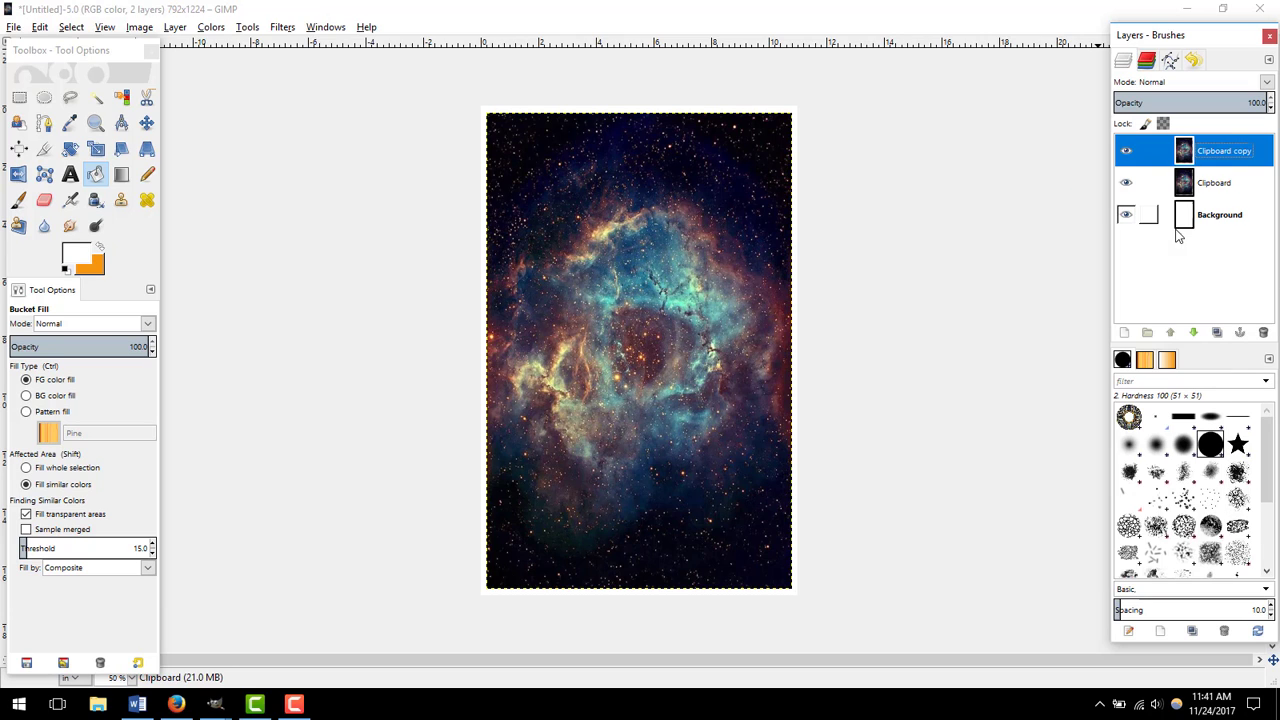
{"action": "left_click", "coordinate": [1126, 184]}
Step: Hide and show the Clipboard copy layer several times, leaving it shown
{"action": "left_click", "coordinate": [1127, 155]}
{"action": "left_click", "coordinate": [1127, 155]}
{"action": "left_click", "coordinate": [1127, 155]}
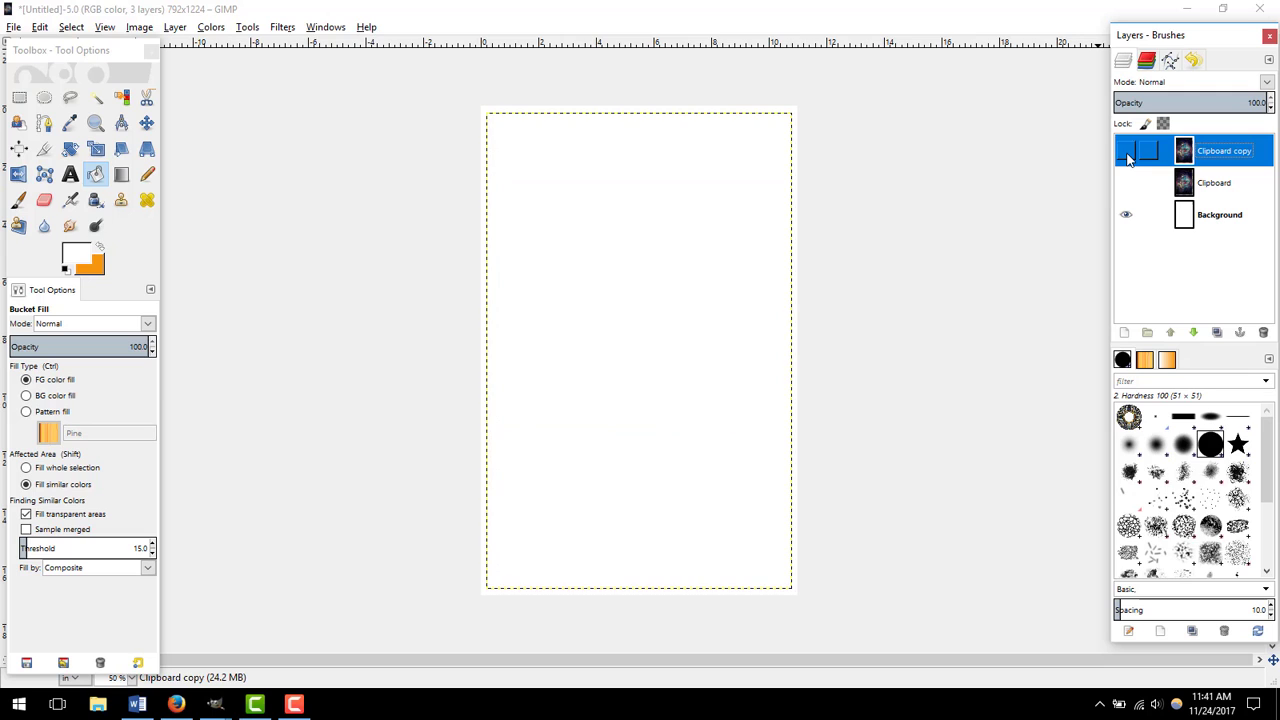
{"action": "left_click", "coordinate": [1127, 155]}
{"action": "left_click", "coordinate": [1127, 155]}
{"action": "left_click", "coordinate": [1127, 155]}
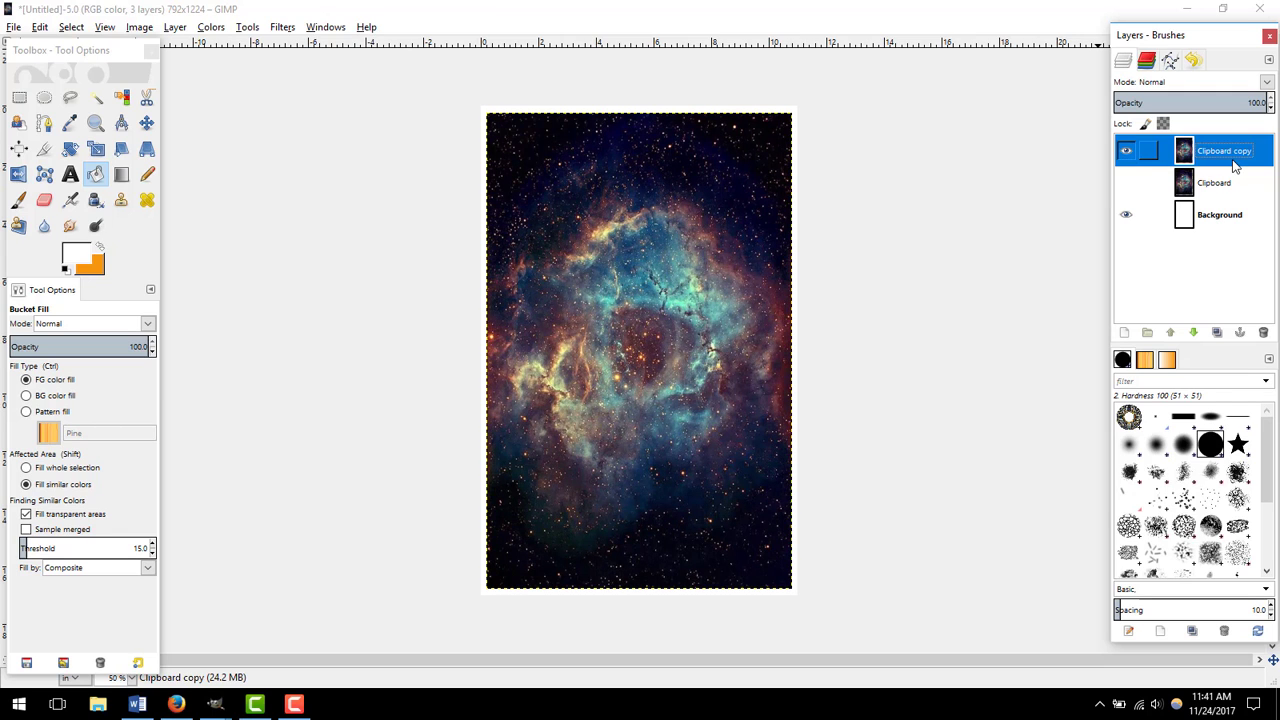
Step: Lower the Clipboard copy layer's opacity to 65 so the nebula looks faded over the white background
{"action": "left_click", "coordinate": [1272, 109]}
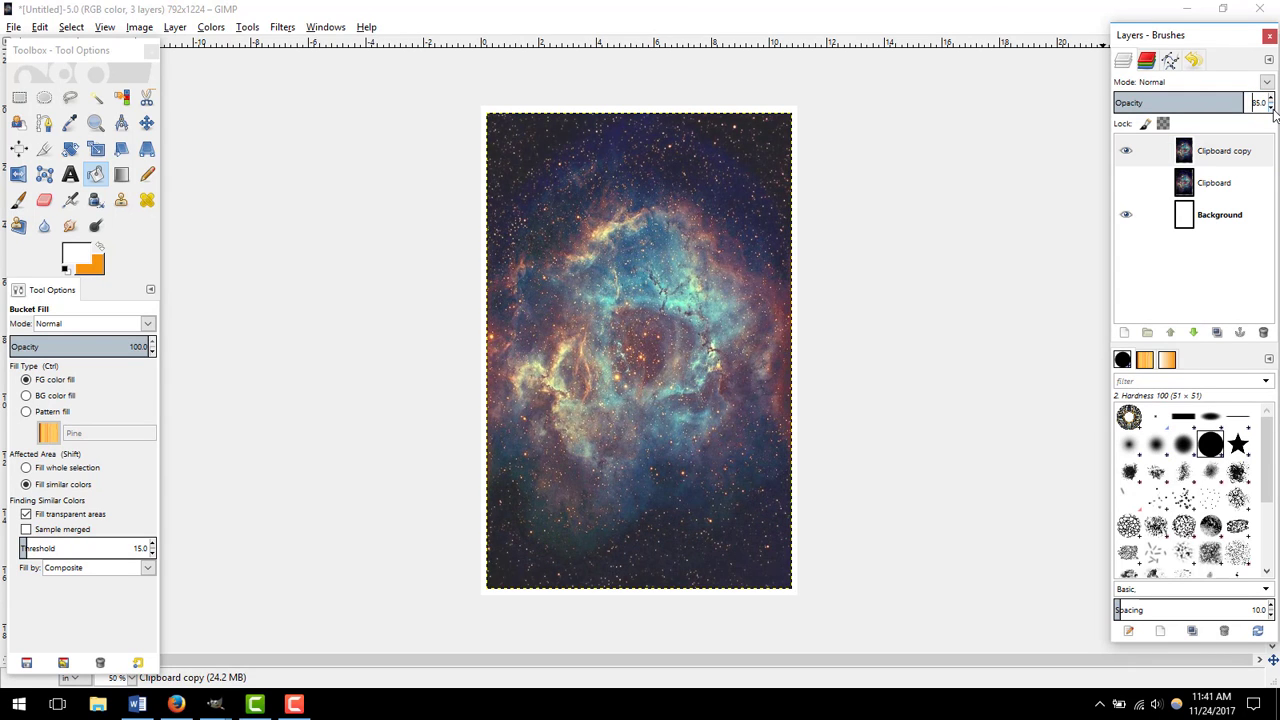
{"action": "left_click_drag", "start_coordinate": [1272, 109], "coordinate": [1272, 99]}
{"action": "left_click", "coordinate": [1272, 111]}
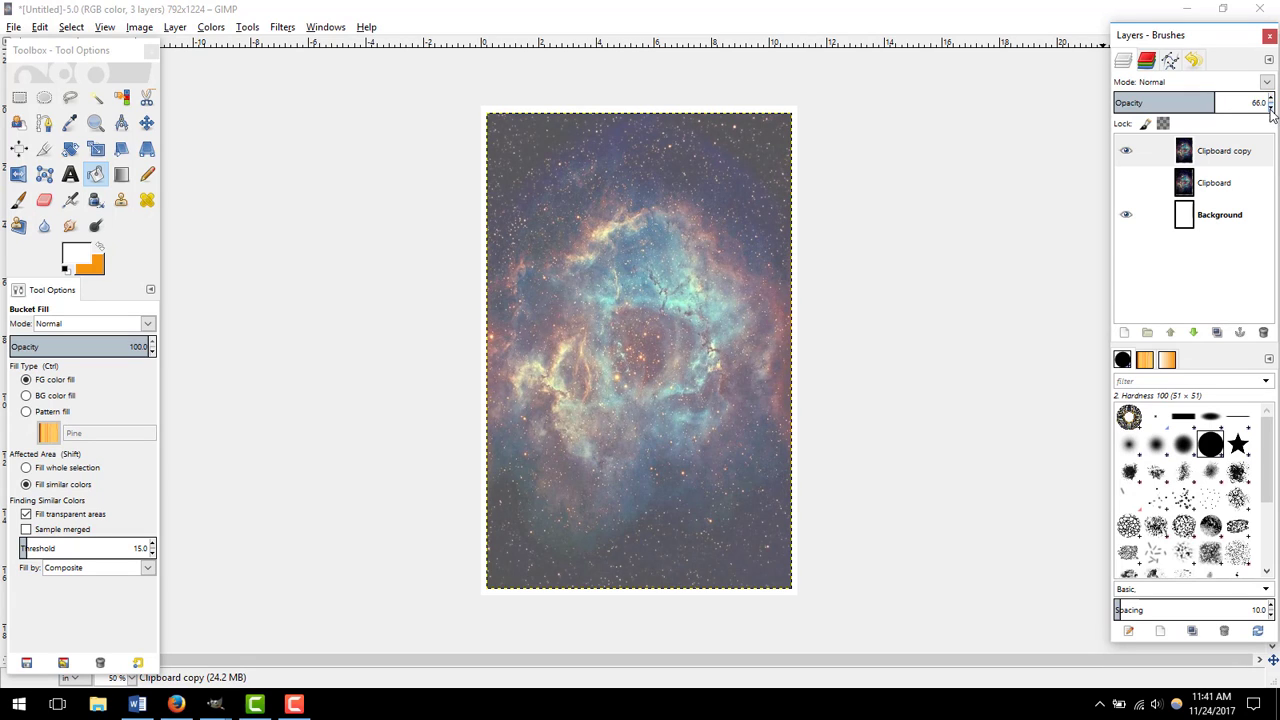
{"action": "left_click", "coordinate": [1272, 111]}
Step: Switch to Firefox and replace the cosmos image search with one for "galileo galilei"
{"action": "left_click", "coordinate": [176, 704]}
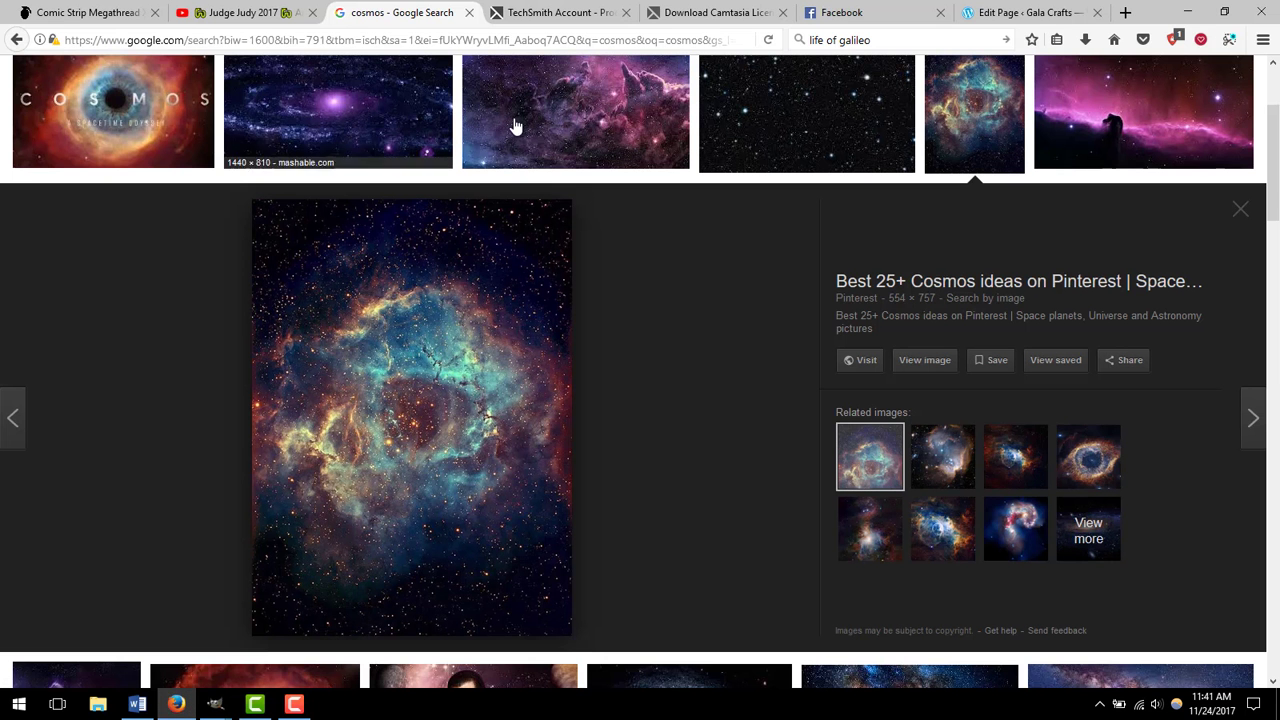
{"action": "left_click", "coordinate": [1273, 63]}
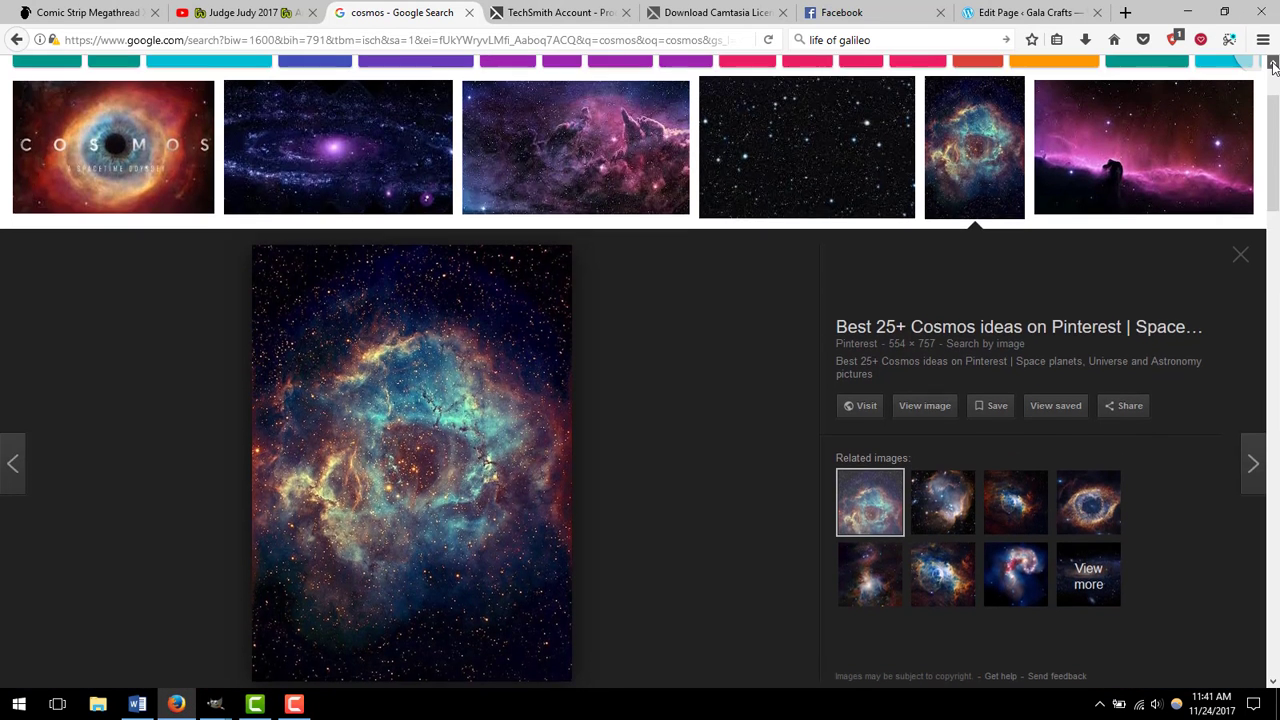
{"action": "left_click", "coordinate": [1273, 63]}
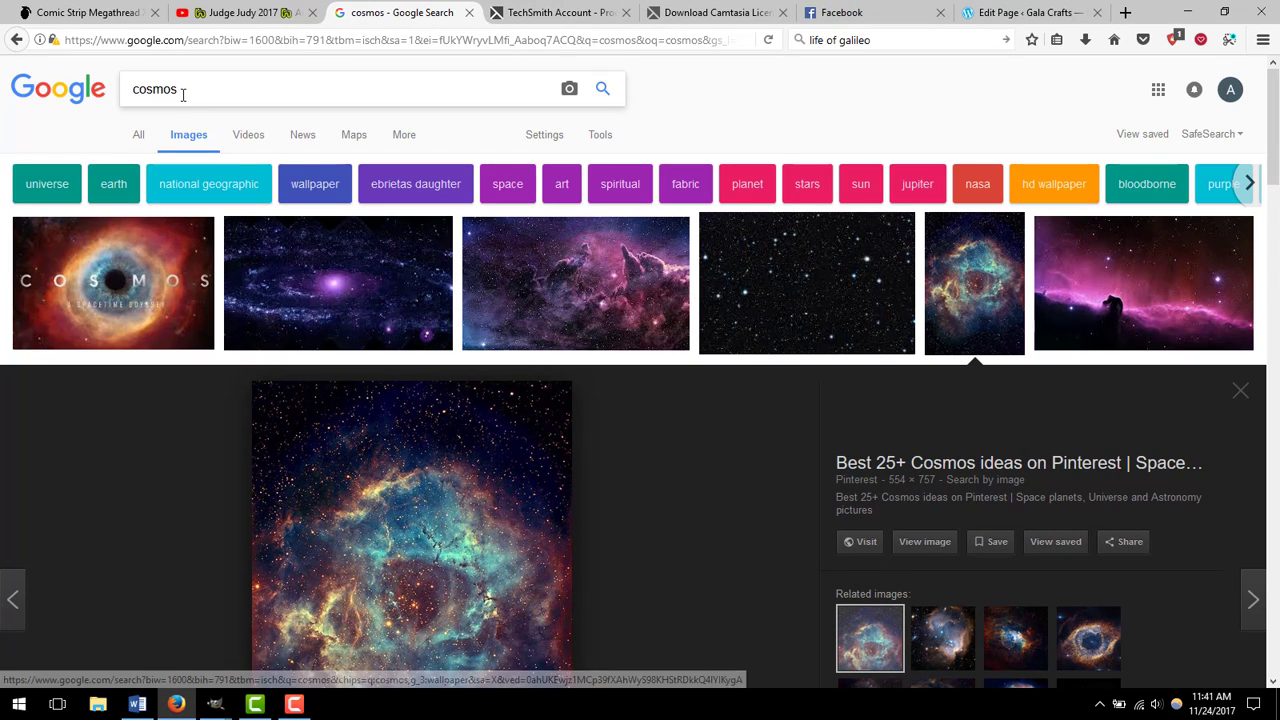
{"action": "left_click", "coordinate": [185, 94]}
{"action": "double_click", "coordinate": [185, 93]}
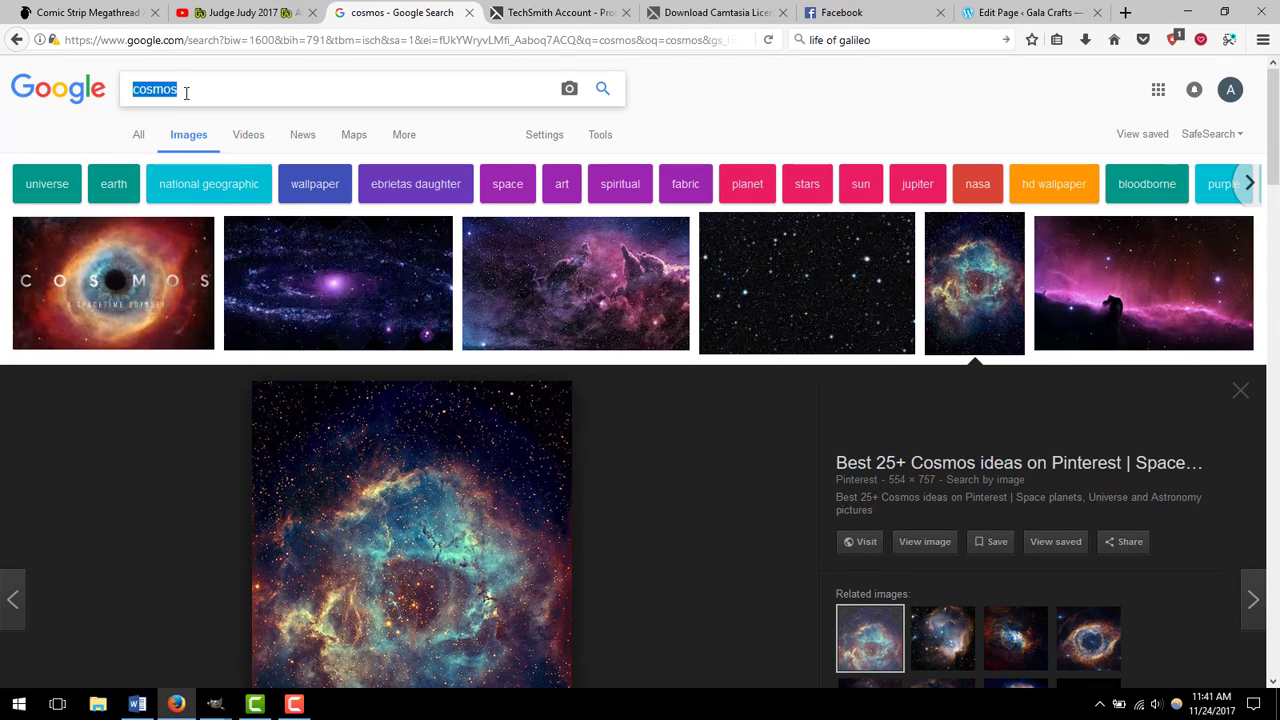
{"action": "type", "text": "ga"}
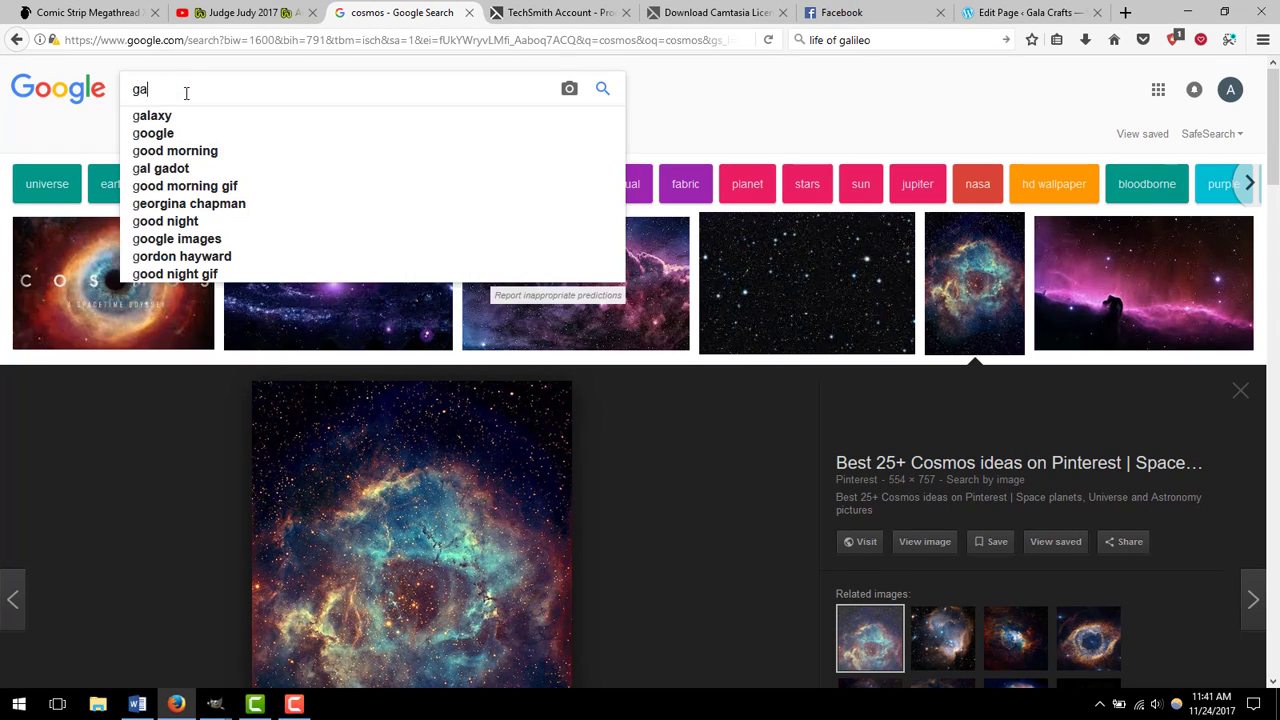
{"action": "type", "text": "lil"}
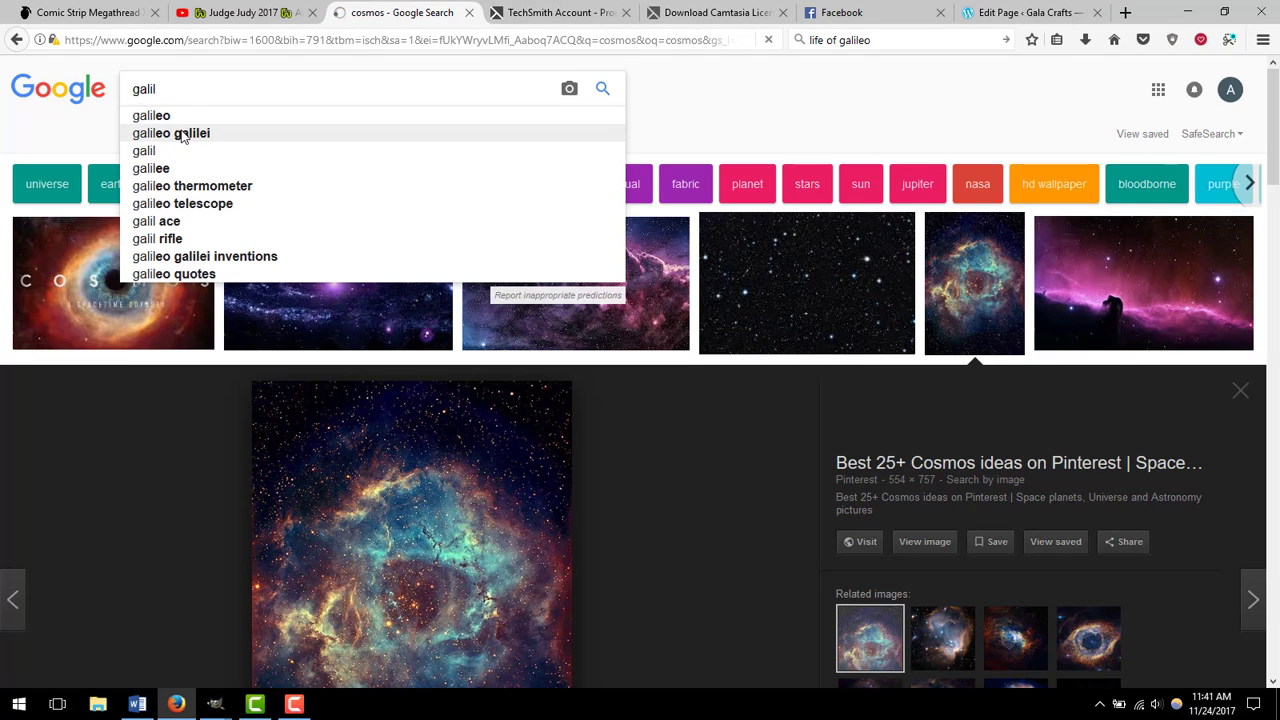
{"action": "left_click", "coordinate": [181, 132]}
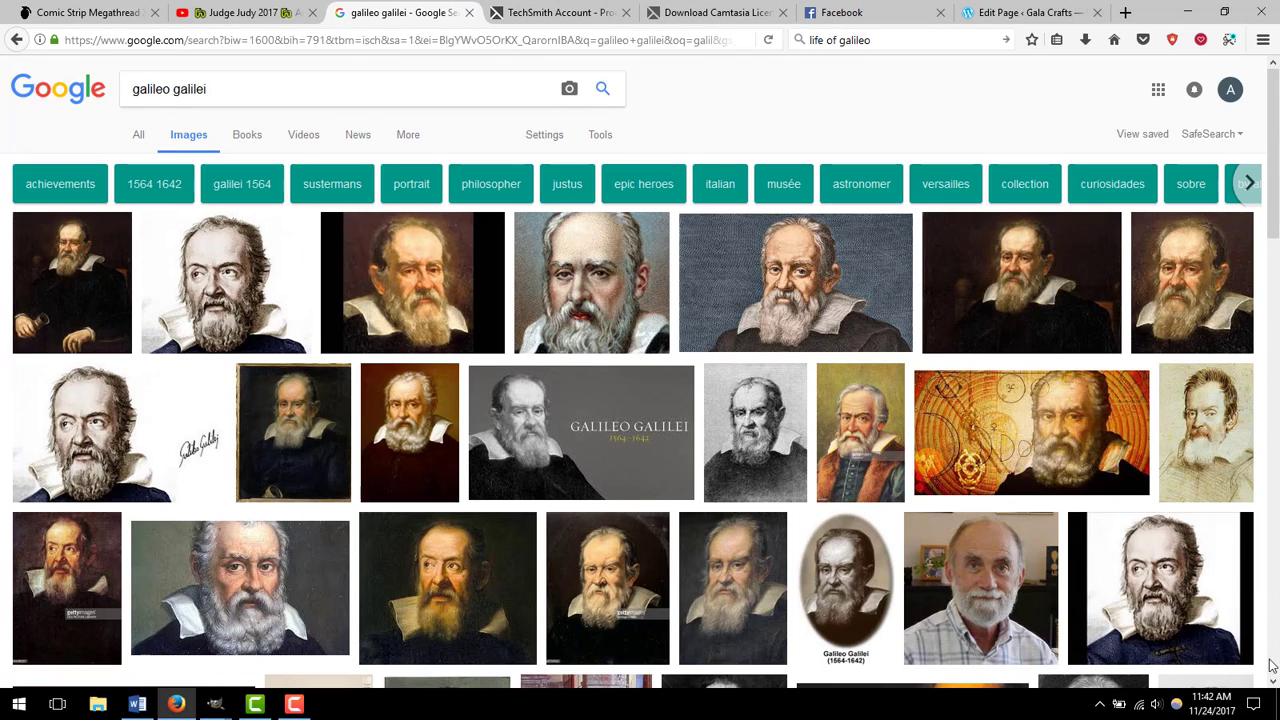
Step: Open the Banca d'Italia banknote portrait of Galileo from the image results and copy the image
{"action": "left_click_drag", "start_coordinate": [1273, 684], "coordinate": [1273, 684]}
{"action": "left_click", "coordinate": [352, 459]}
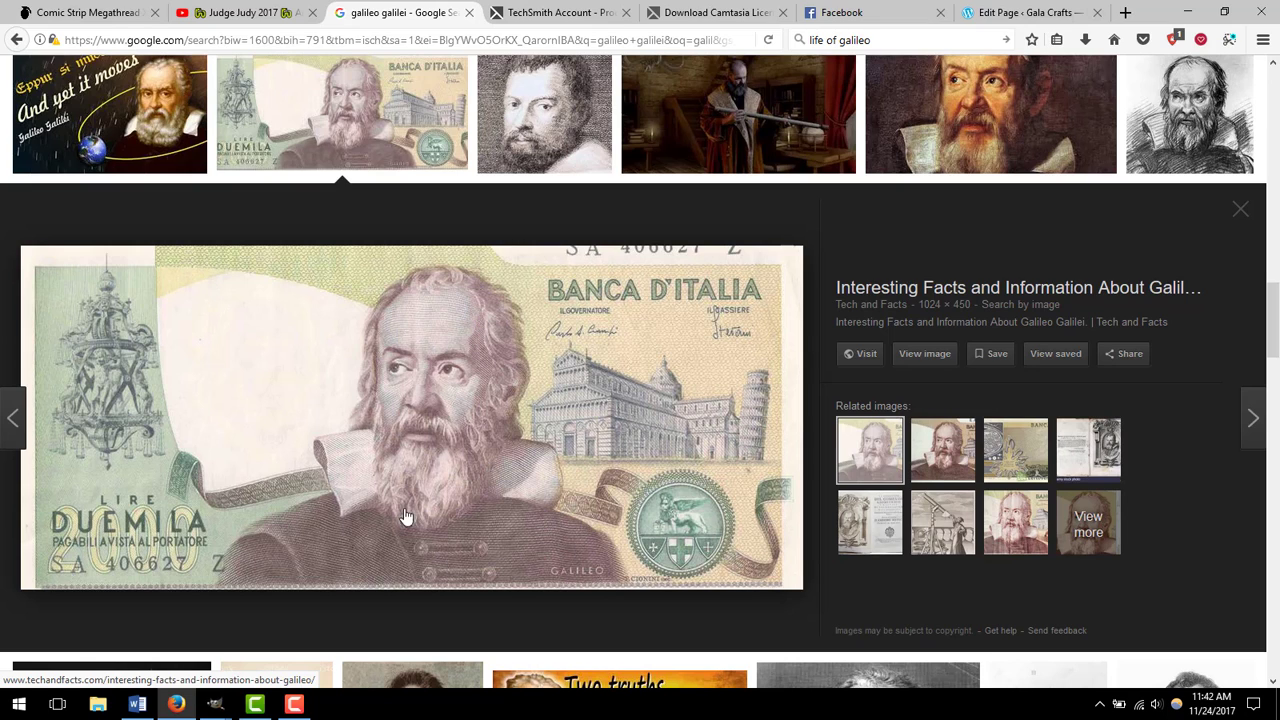
{"action": "right_click", "coordinate": [417, 400]}
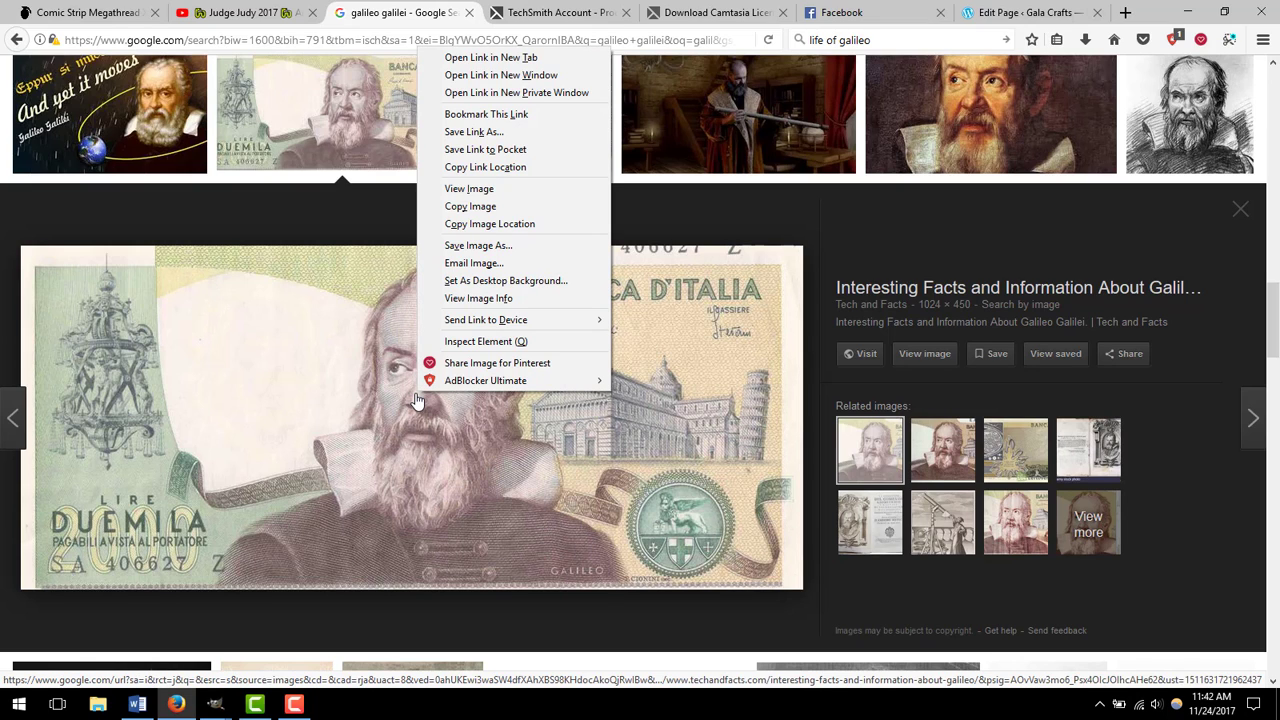
{"action": "left_click", "coordinate": [462, 206]}
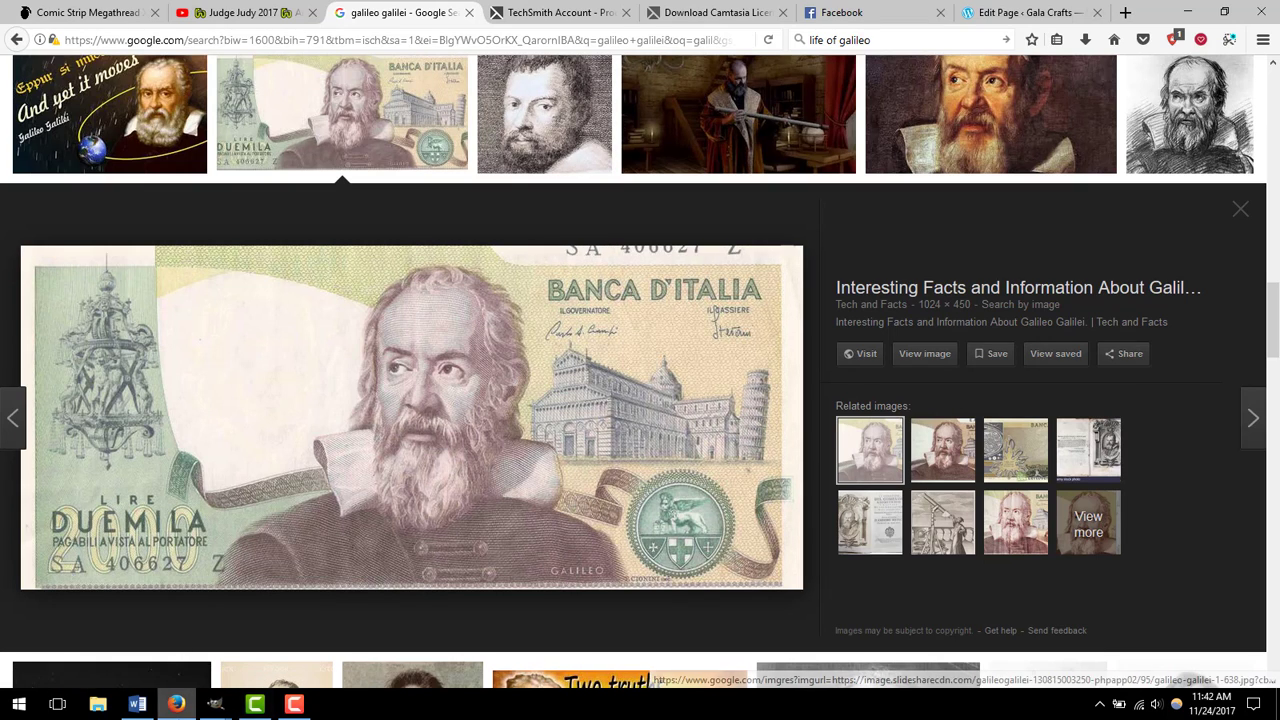
Step: Switch back to the poster in GIMP and create a separate new image of 792 × 1224 px
{"action": "mouse_move", "coordinate": [211, 712]}
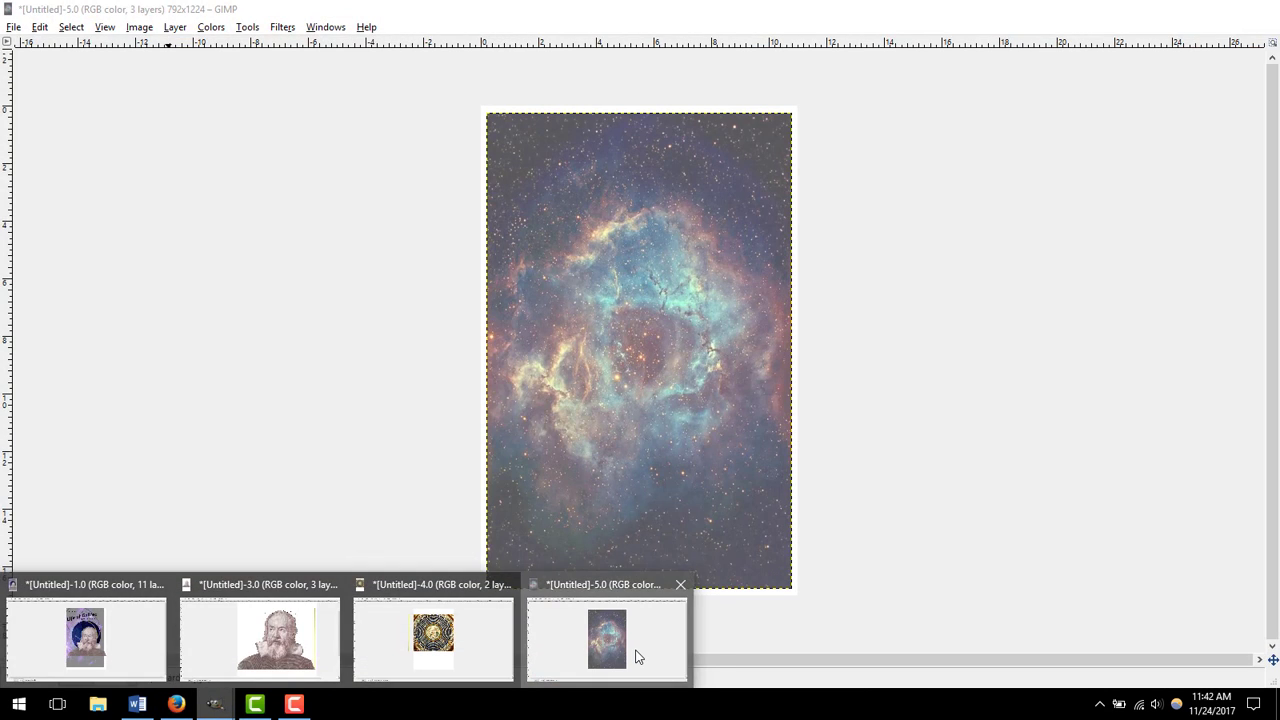
{"action": "left_click", "coordinate": [635, 655]}
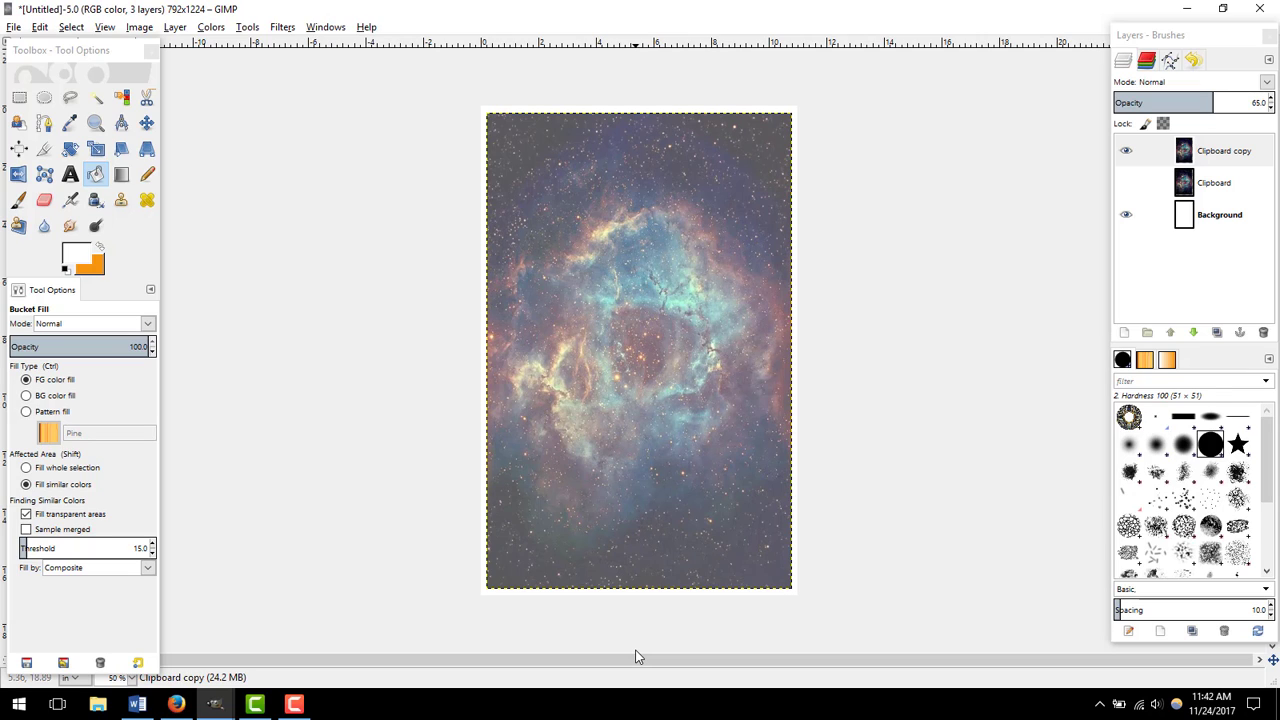
{"action": "key", "text": "Tab"}
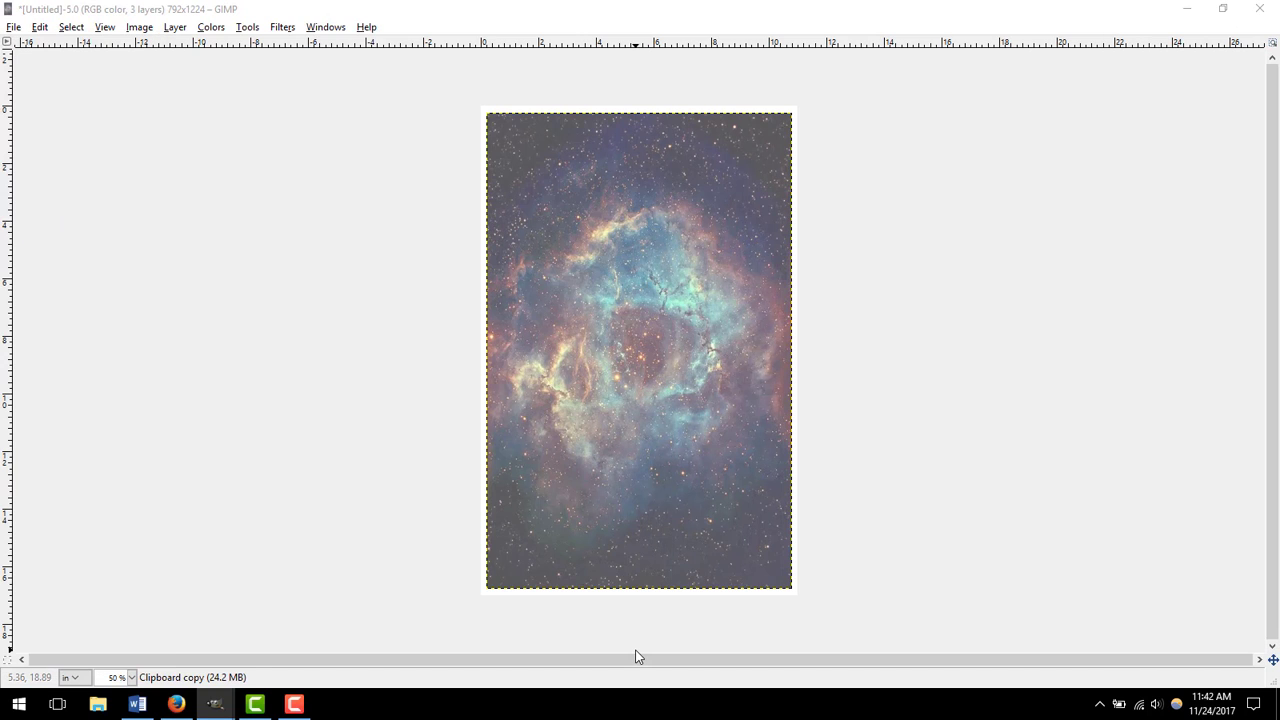
{"action": "key", "text": "ctrl+shift+n"}
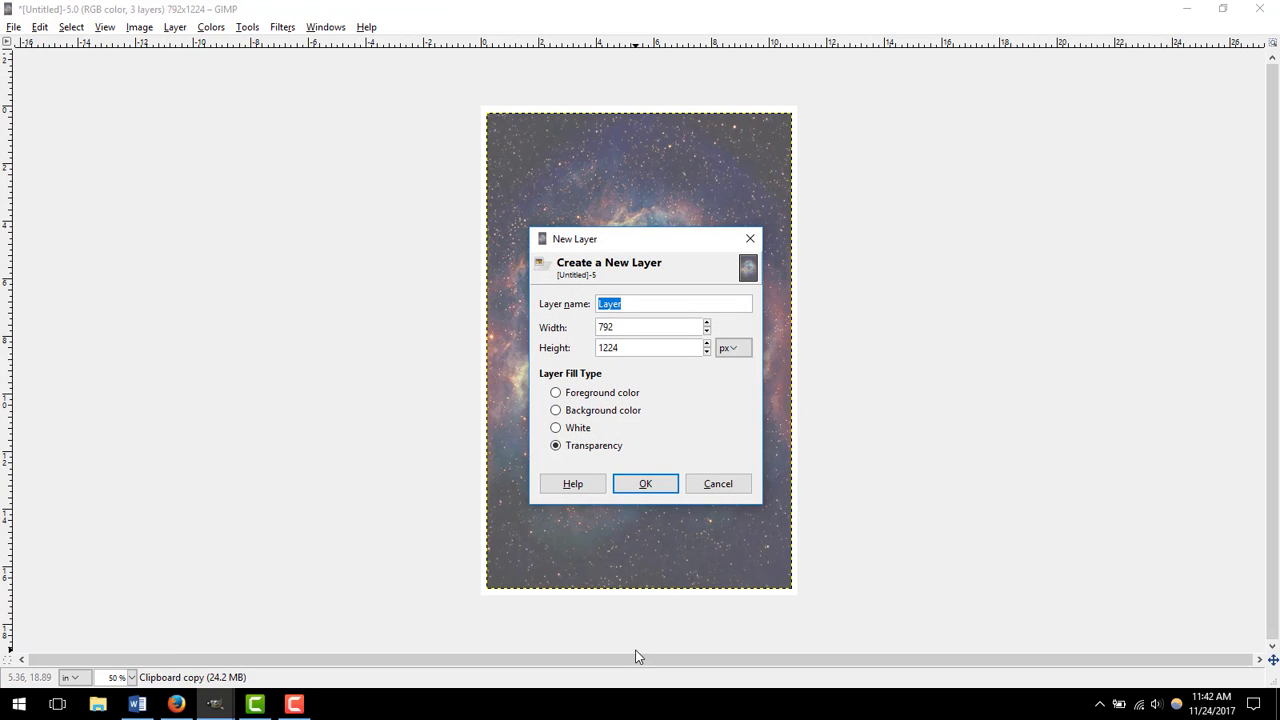
{"action": "left_click", "coordinate": [701, 483]}
{"action": "key", "text": "Tab"}
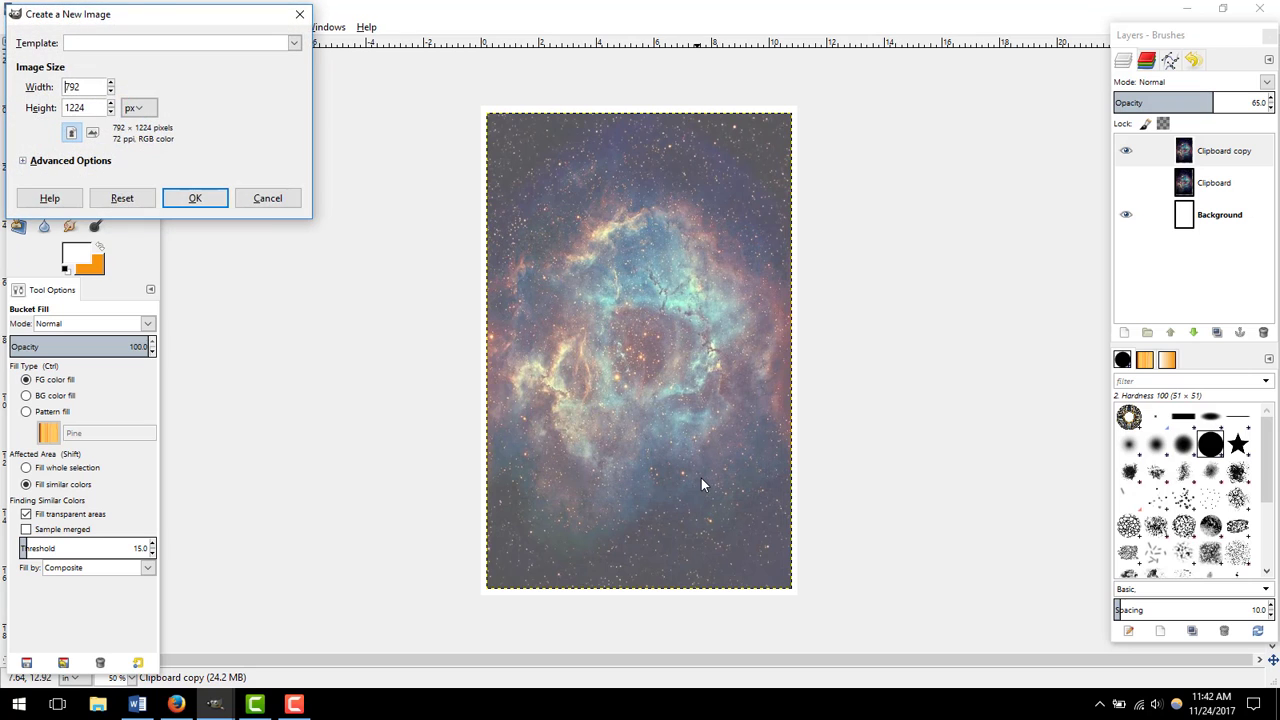
{"action": "left_click", "coordinate": [195, 201]}
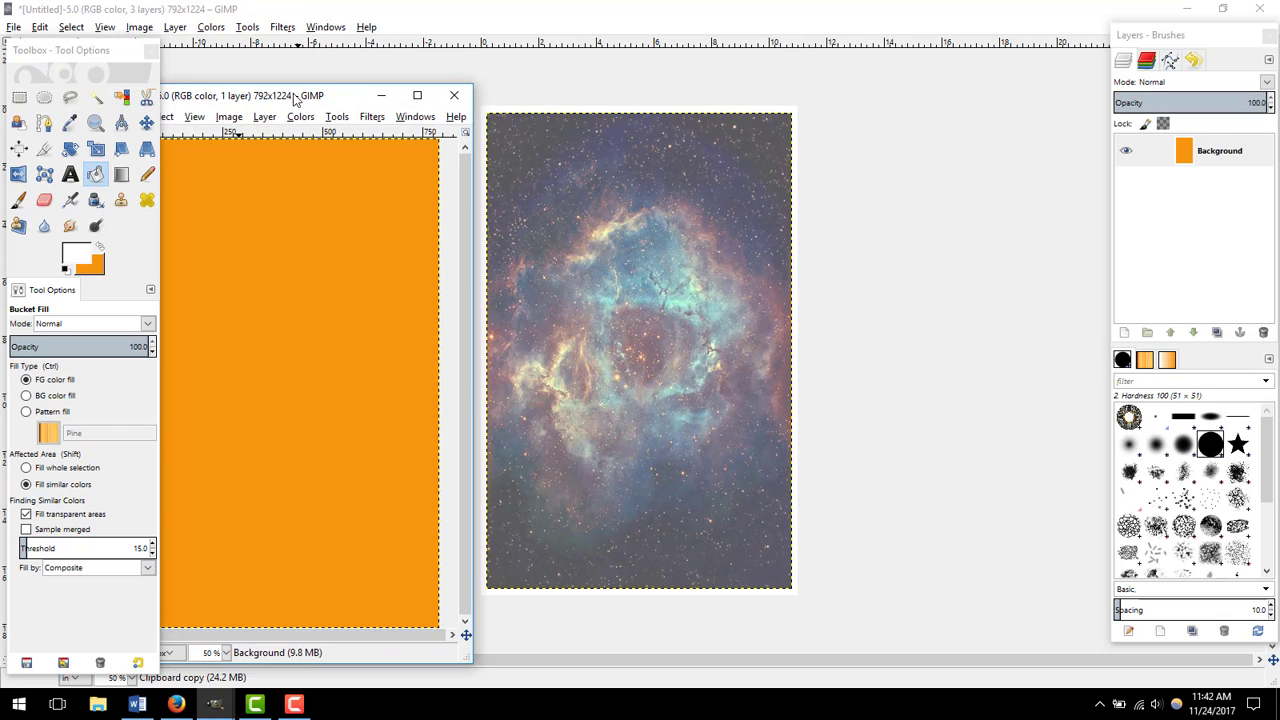
Step: Reposition and widen the new image's window, and fill its orange background with white
{"action": "left_click_drag", "start_coordinate": [290, 98], "coordinate": [623, 106]}
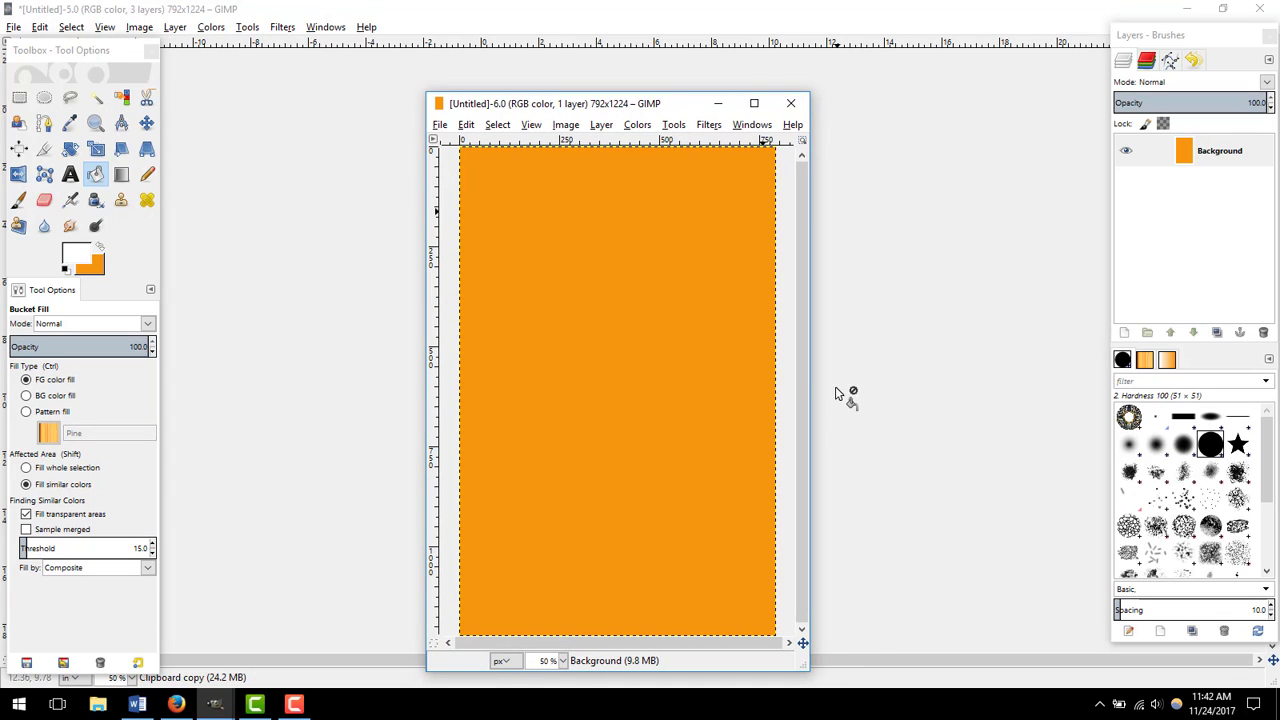
{"action": "left_click_drag", "start_coordinate": [810, 384], "coordinate": [976, 370]}
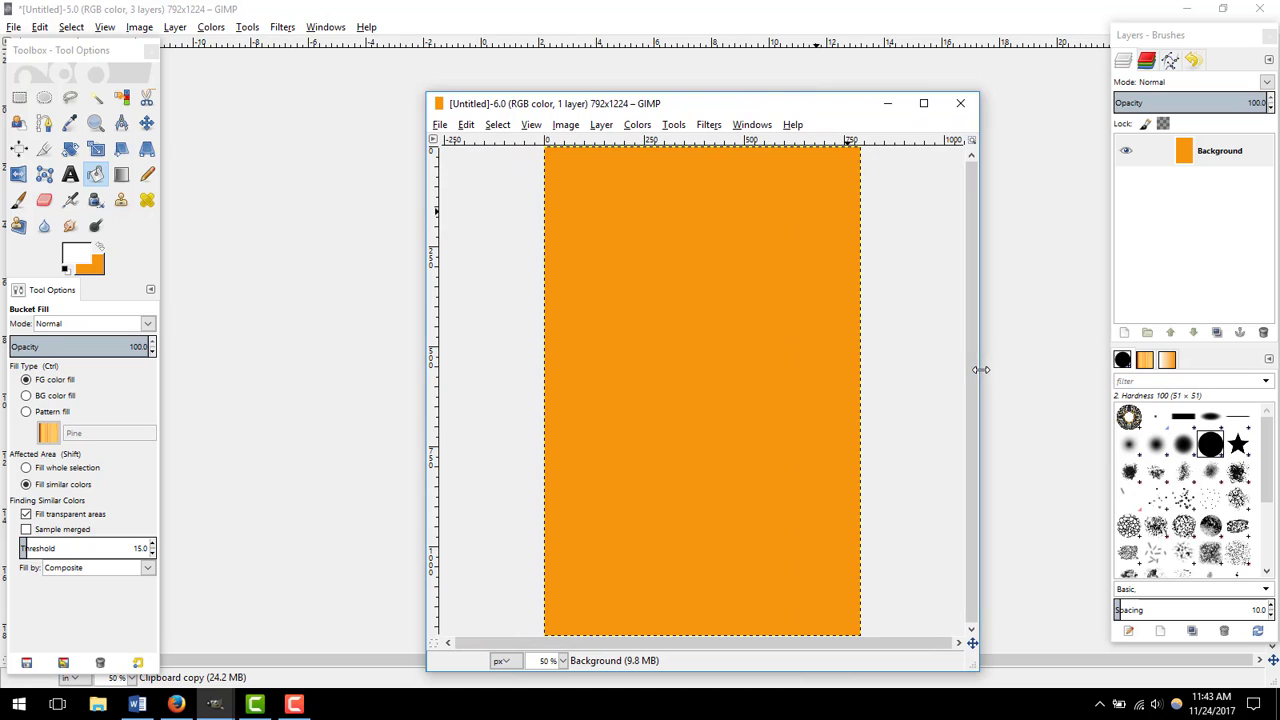
{"action": "left_click", "coordinate": [706, 251]}
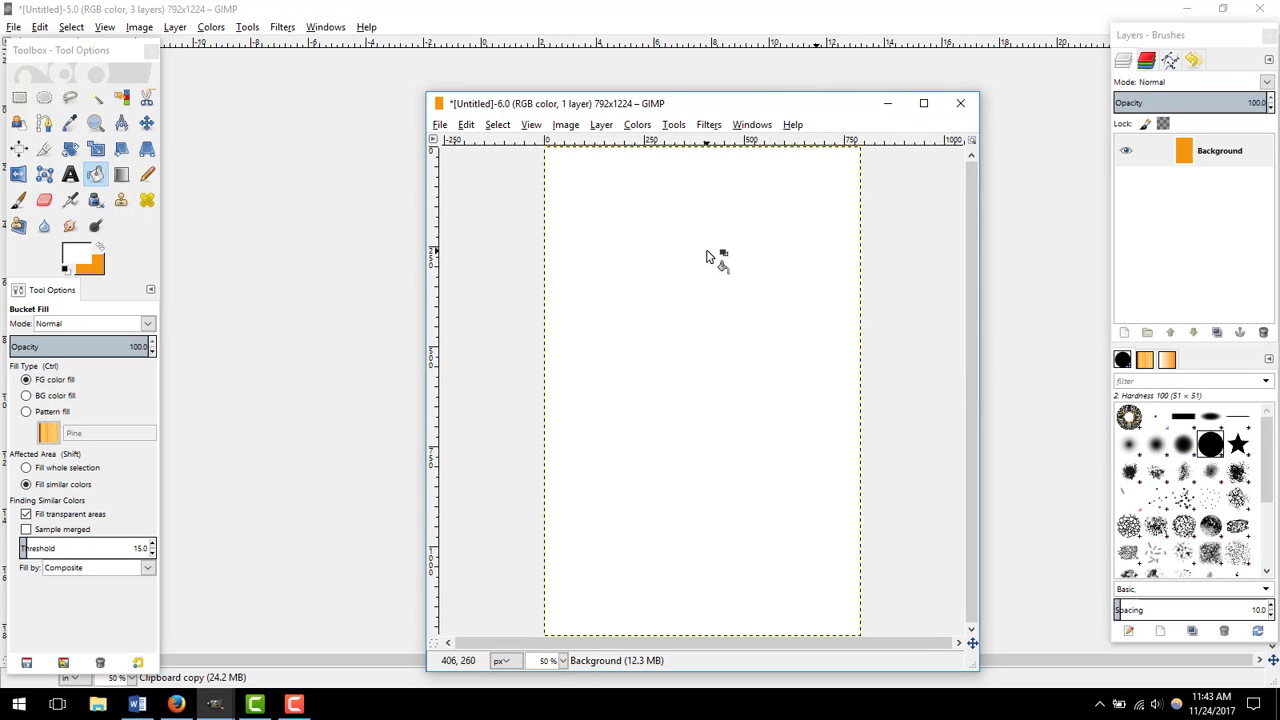
Step: Paste the copied banknote into the new image and move it so Galileo's portrait is roughly centred in the upper half
{"action": "key", "text": "ctrl+v"}
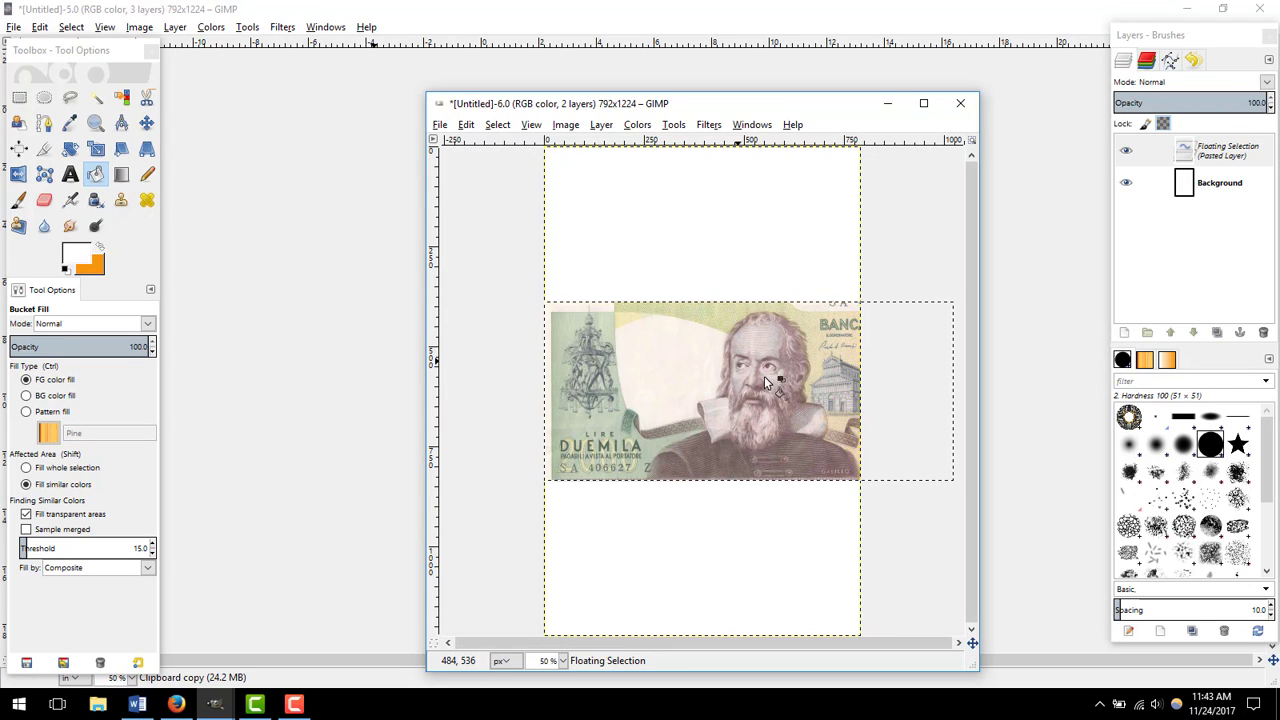
{"action": "left_click", "coordinate": [146, 122]}
{"action": "left_click_drag", "start_coordinate": [786, 432], "coordinate": [729, 382]}
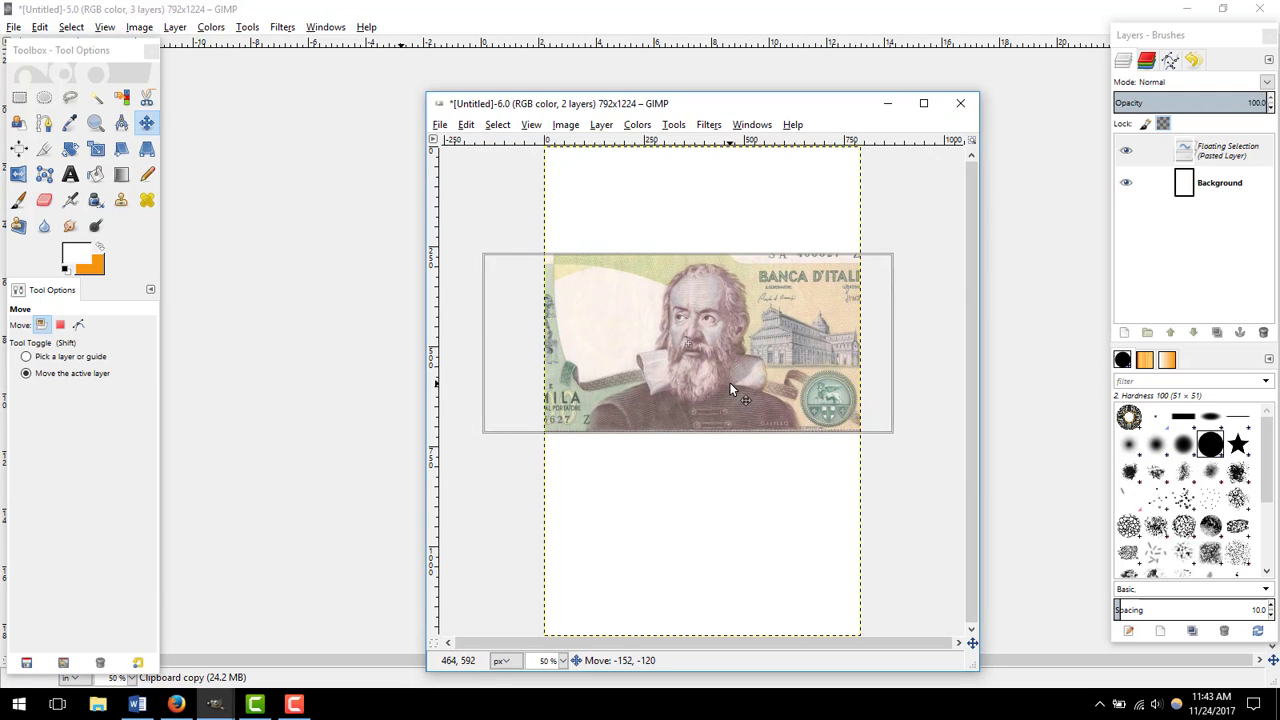
{"action": "left_click", "coordinate": [146, 122]}
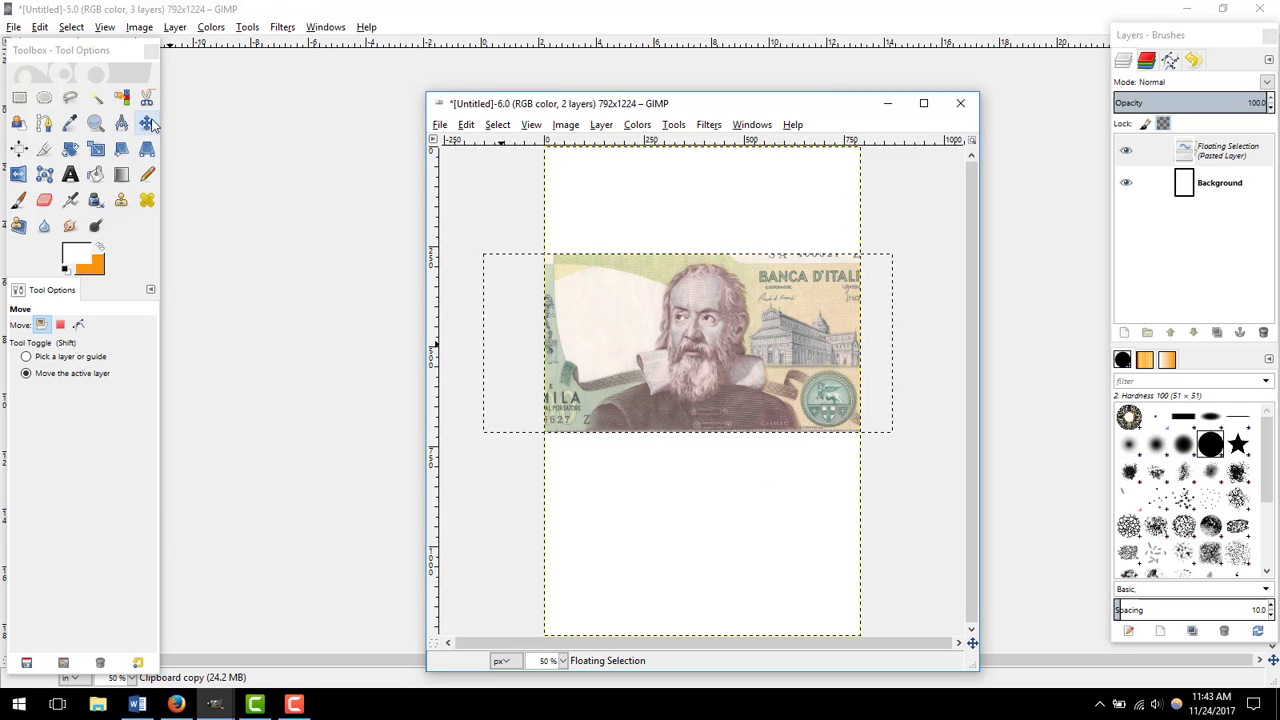
{"action": "left_click_drag", "start_coordinate": [751, 363], "coordinate": [751, 327]}
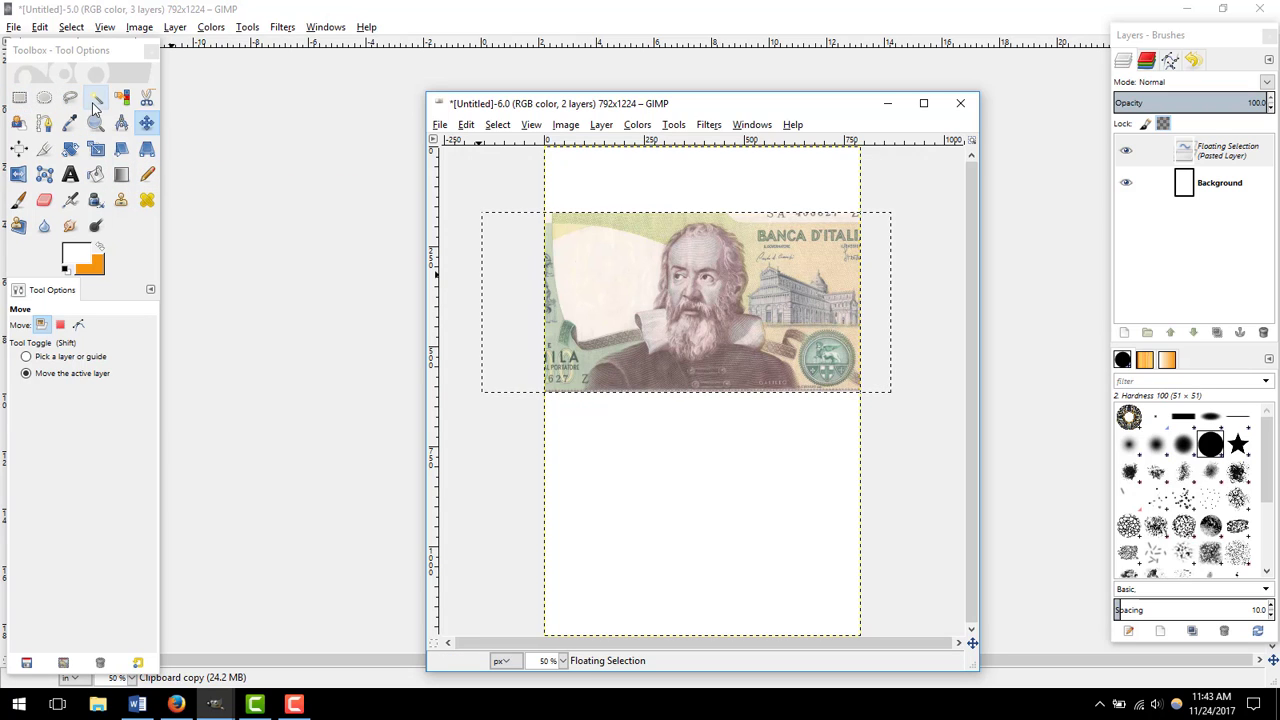
{"action": "left_click", "coordinate": [20, 98]}
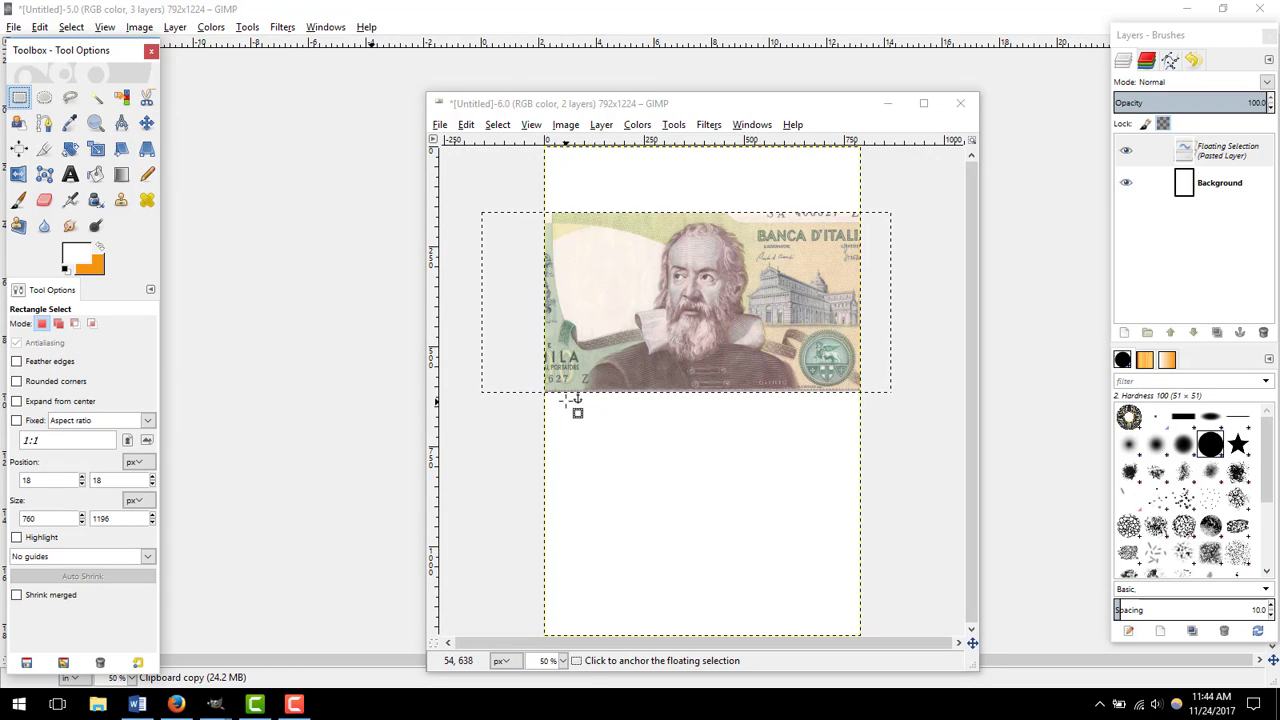
{"action": "left_click_drag", "start_coordinate": [578, 398], "coordinate": [826, 214]}
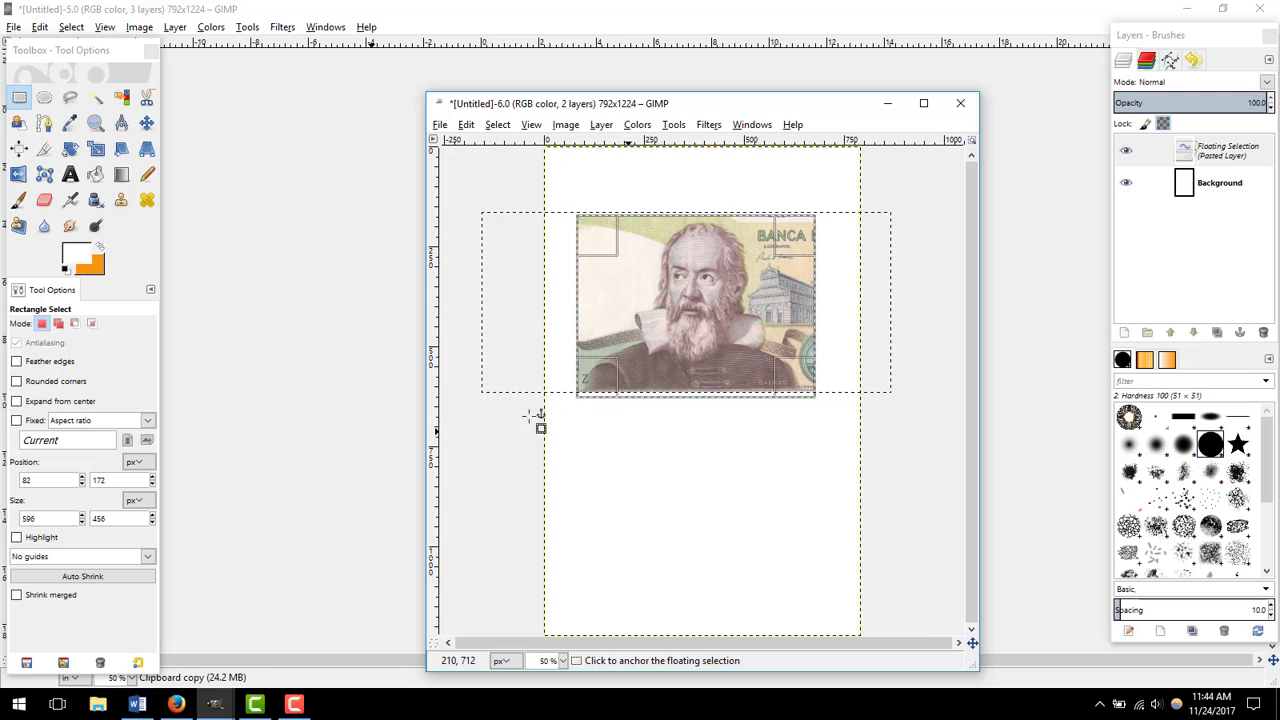
{"action": "mouse_move", "coordinate": [593, 371]}
{"action": "left_mouse_down"}
{"action": "mouse_move", "coordinate": [559, 381]}
{"action": "mouse_move", "coordinate": [561, 368]}
{"action": "mouse_move", "coordinate": [586, 377]}
{"action": "left_mouse_up"}
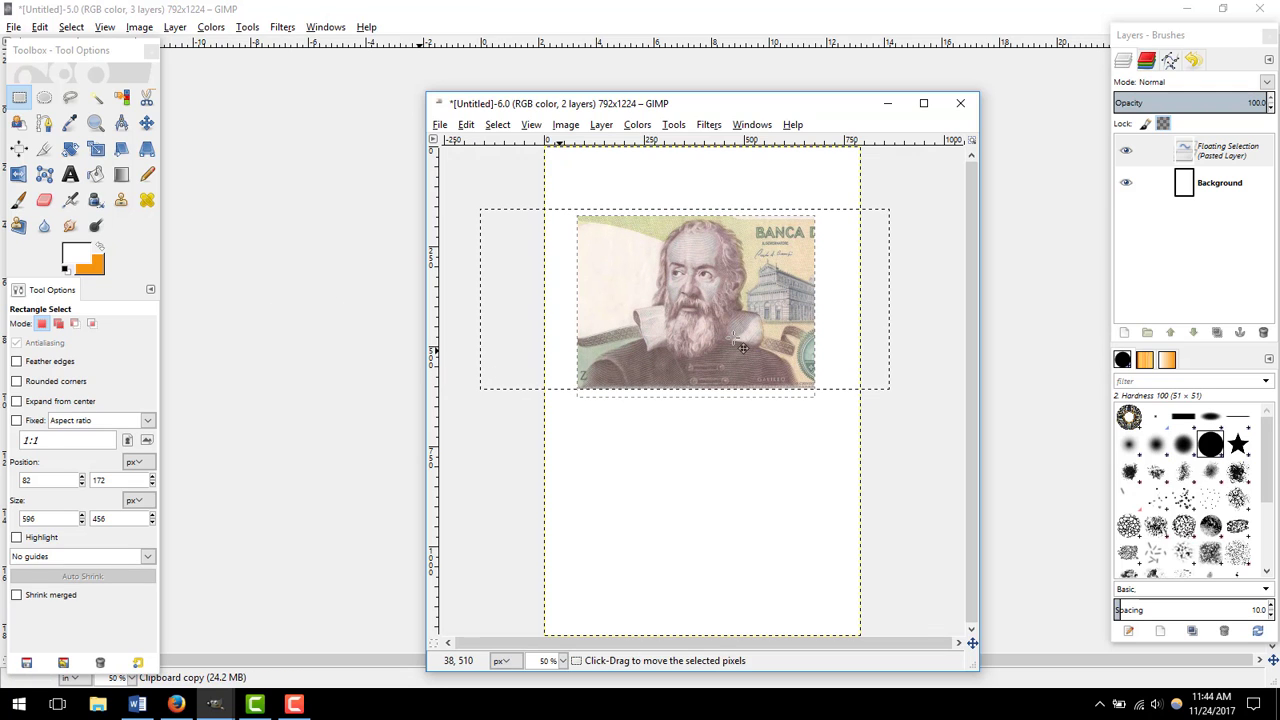
{"action": "left_click_drag", "start_coordinate": [745, 350], "coordinate": [769, 348]}
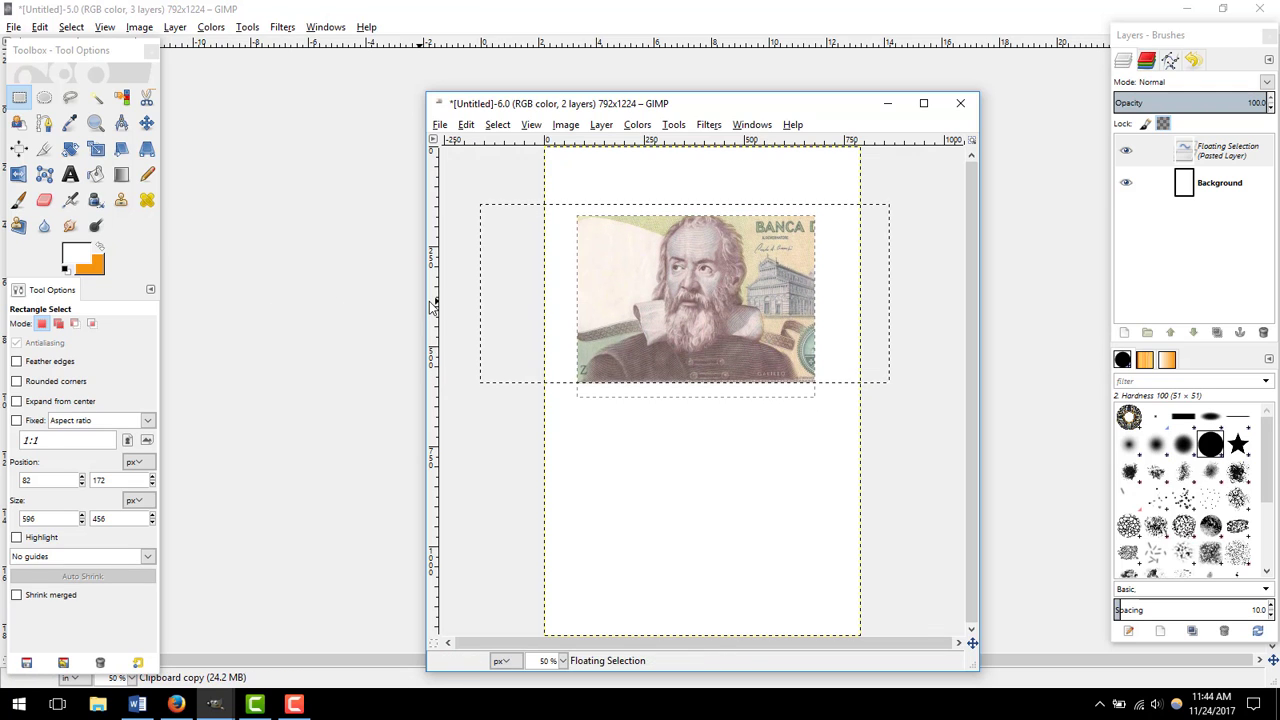
Step: Set Free Select to add to the current selection, and move the banknote down so Galileo's whole head shows in the enlarged view
{"action": "left_click", "coordinate": [70, 100]}
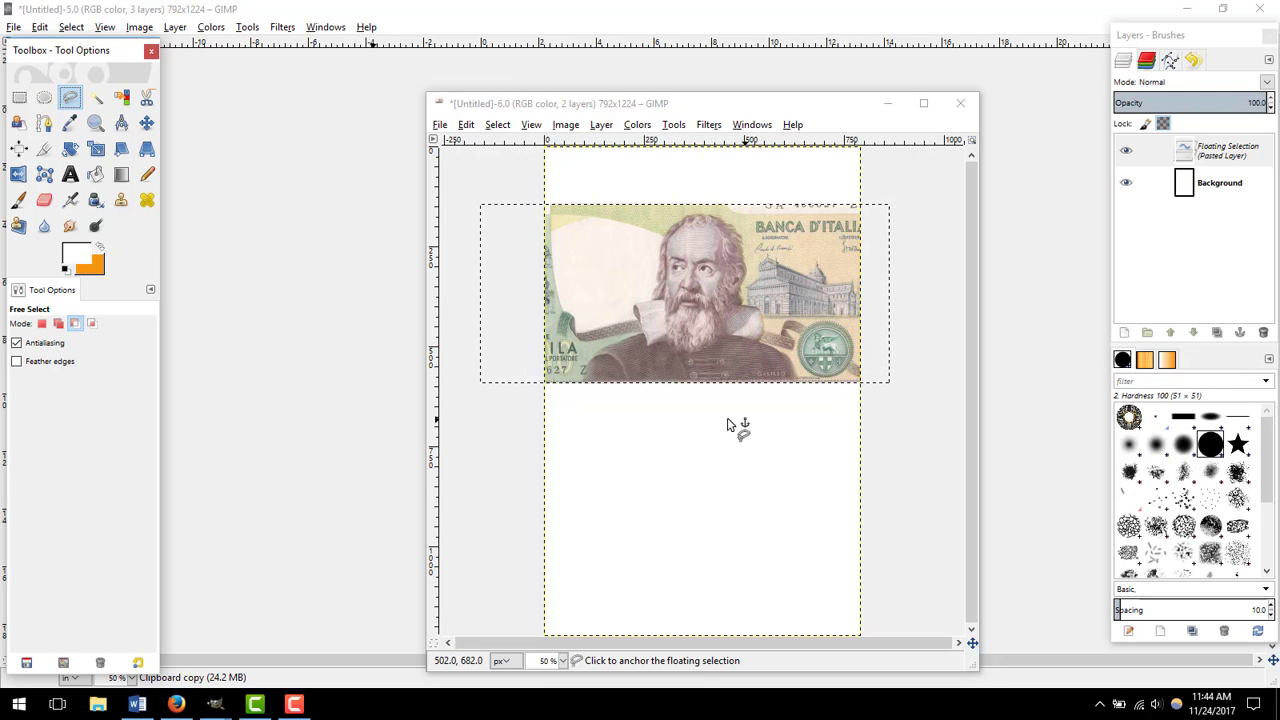
{"action": "left_click", "coordinate": [59, 324]}
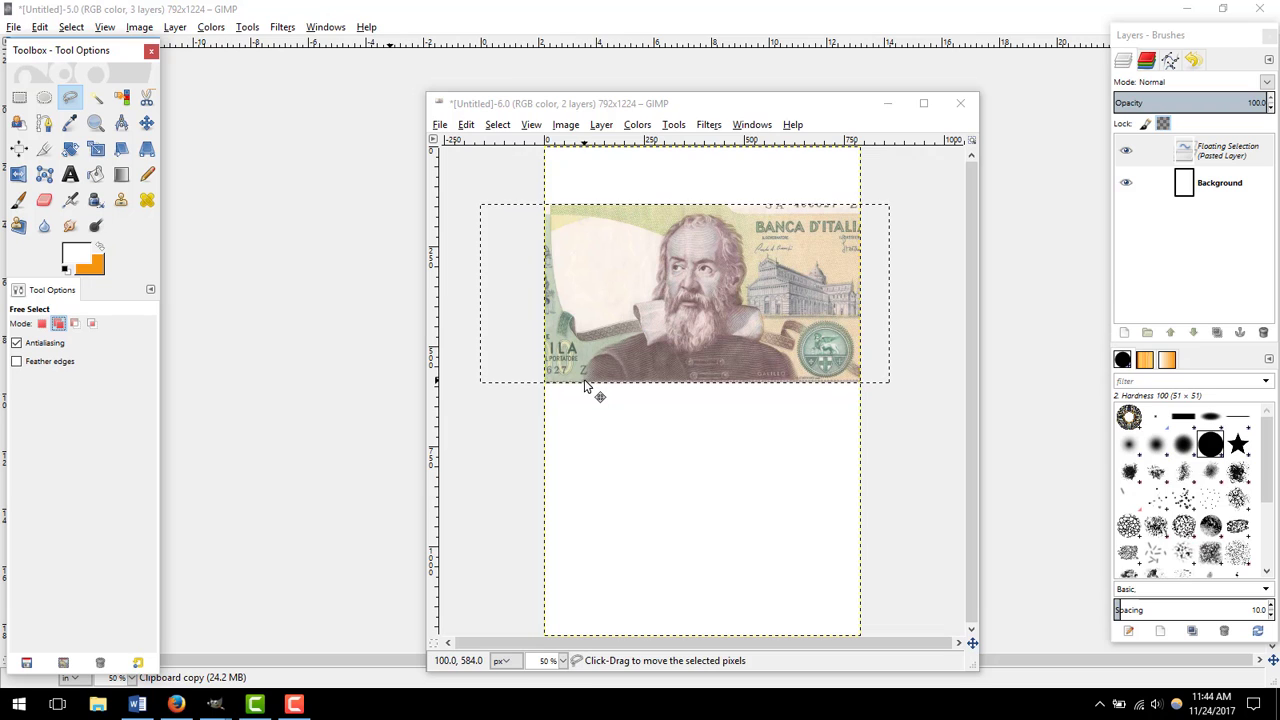
{"action": "left_click", "coordinate": [95, 124]}
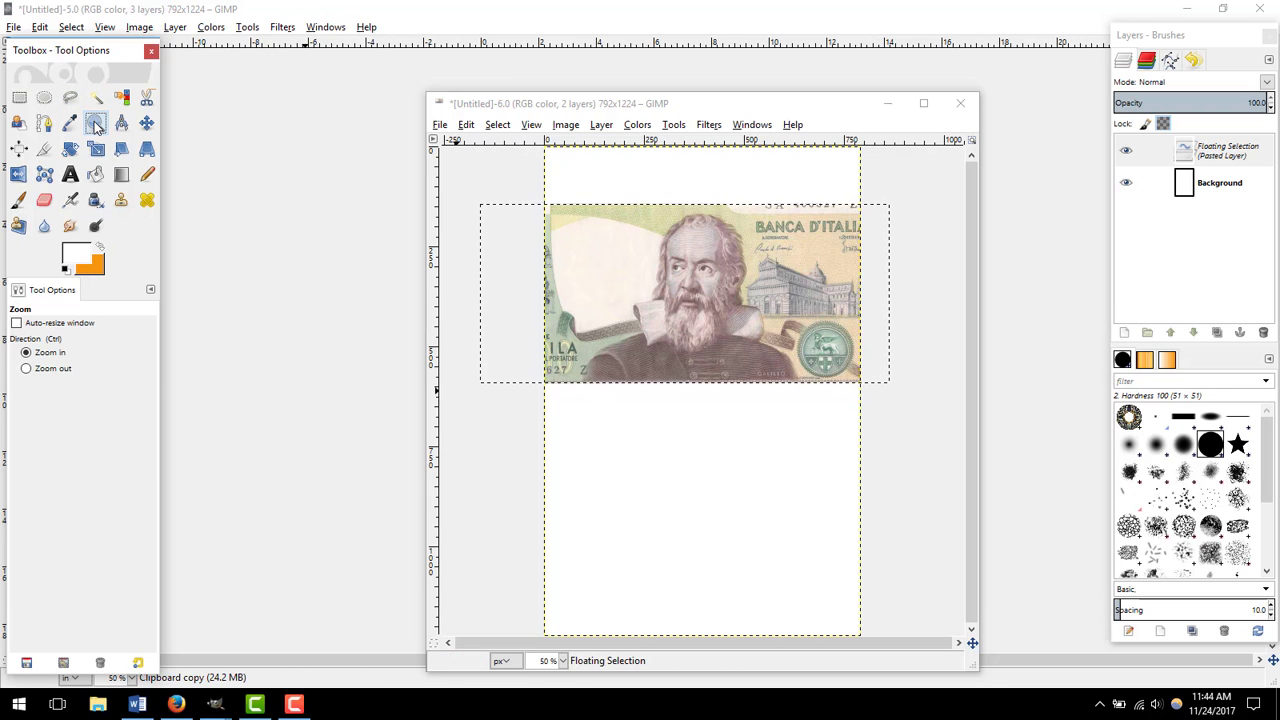
{"action": "left_click", "coordinate": [706, 297]}
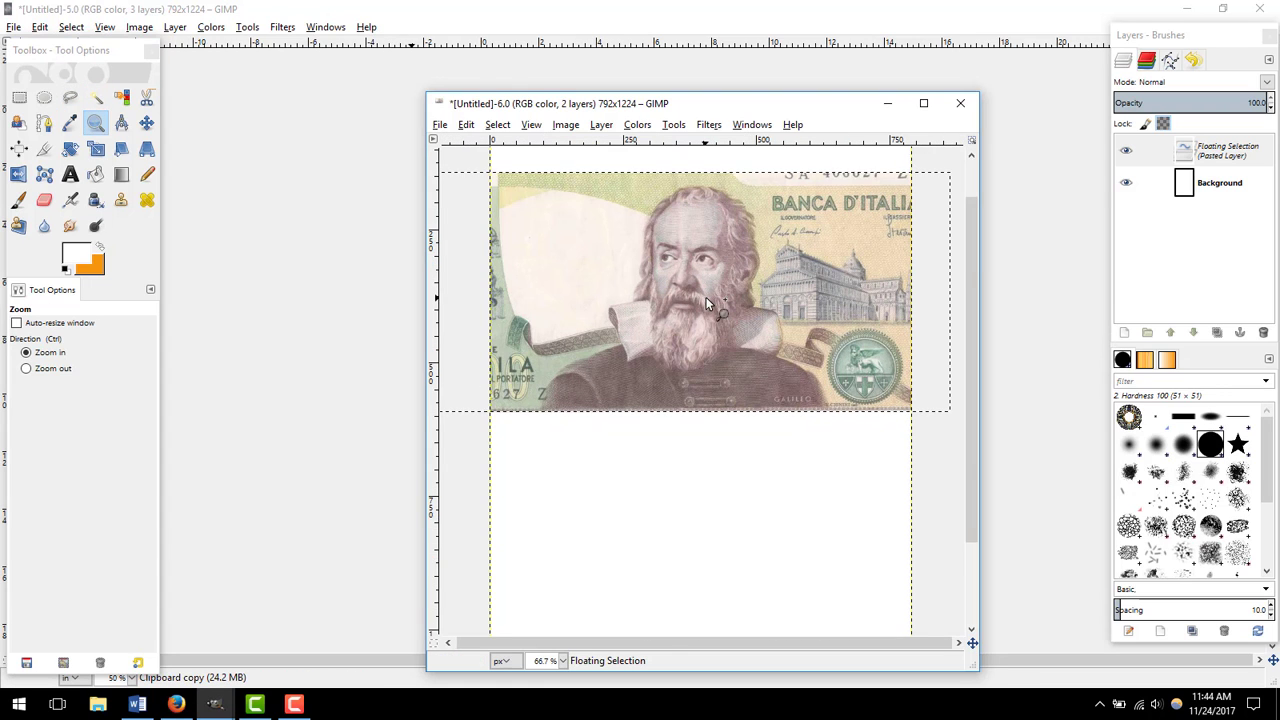
{"action": "left_click", "coordinate": [706, 297]}
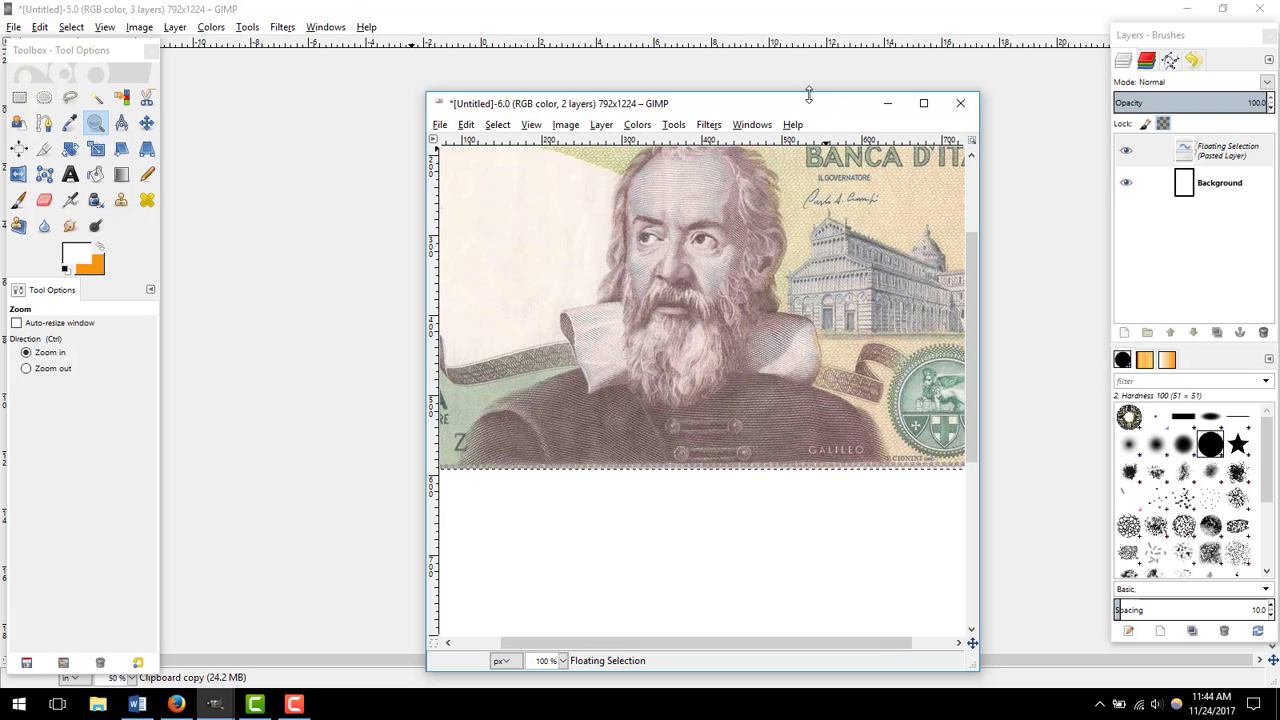
{"action": "left_click_drag", "start_coordinate": [808, 92], "coordinate": [800, 19]}
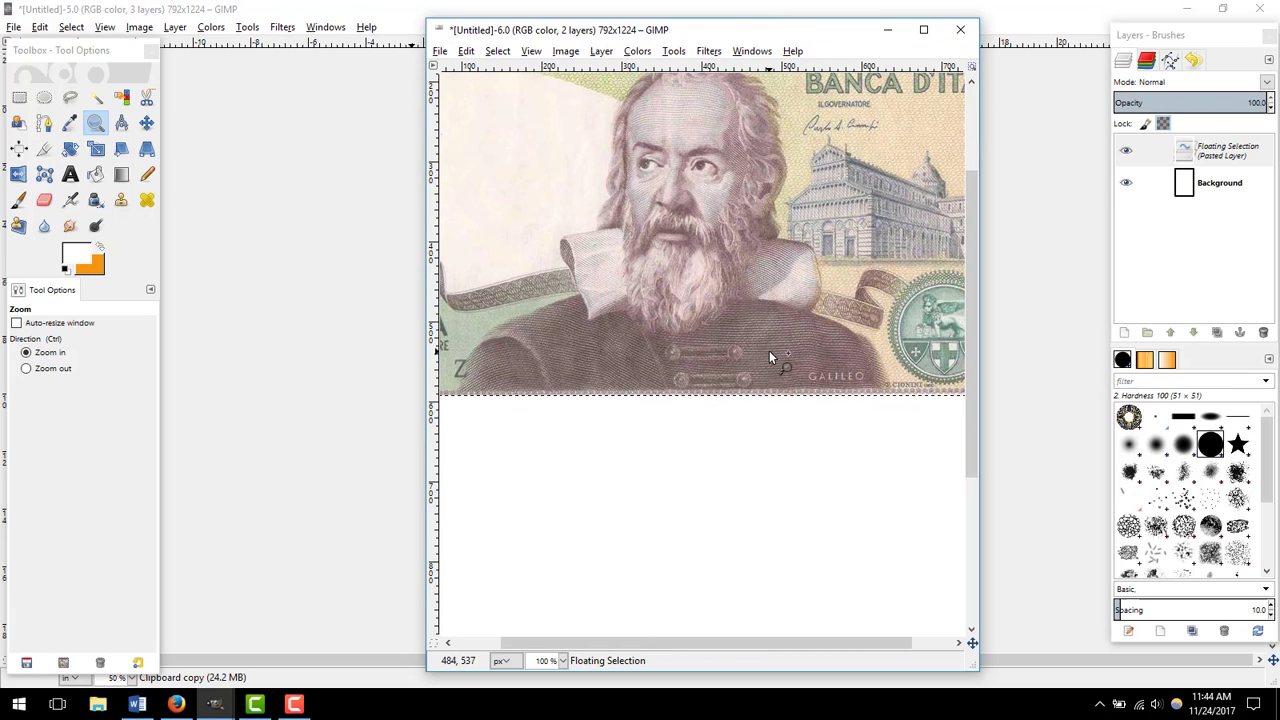
{"action": "left_click", "coordinate": [146, 122]}
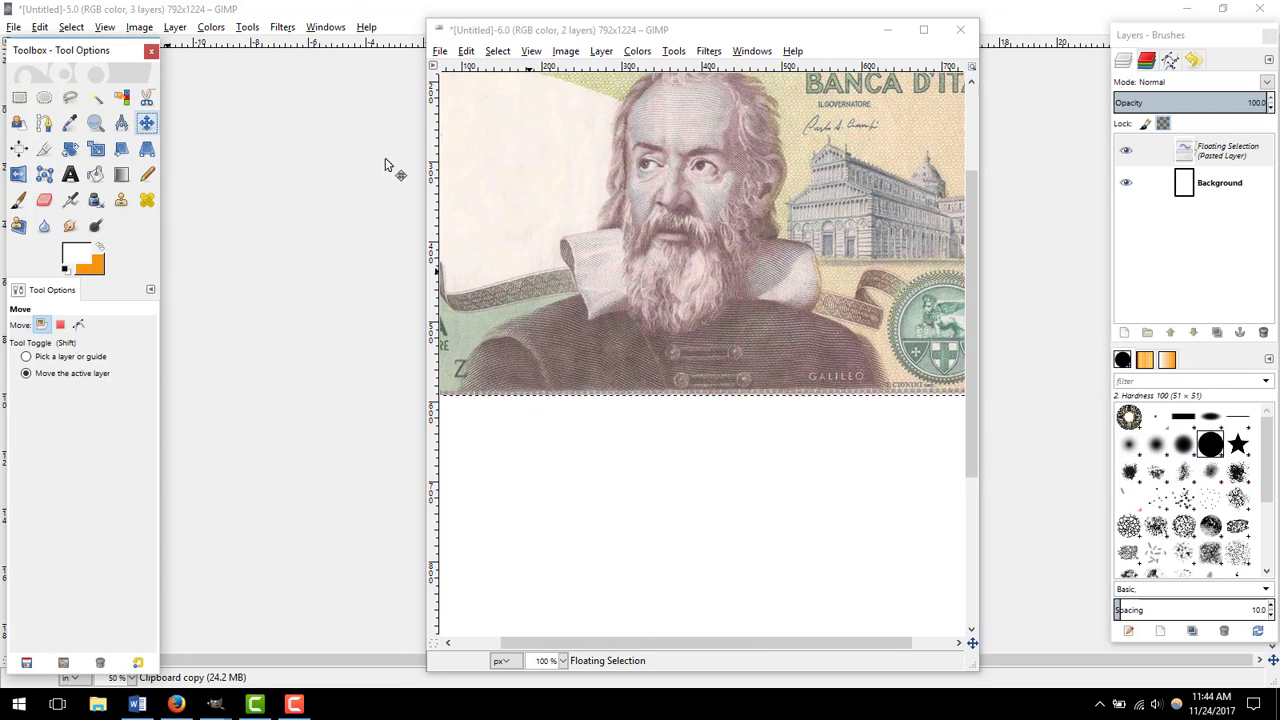
{"action": "left_click_drag", "start_coordinate": [748, 290], "coordinate": [746, 344]}
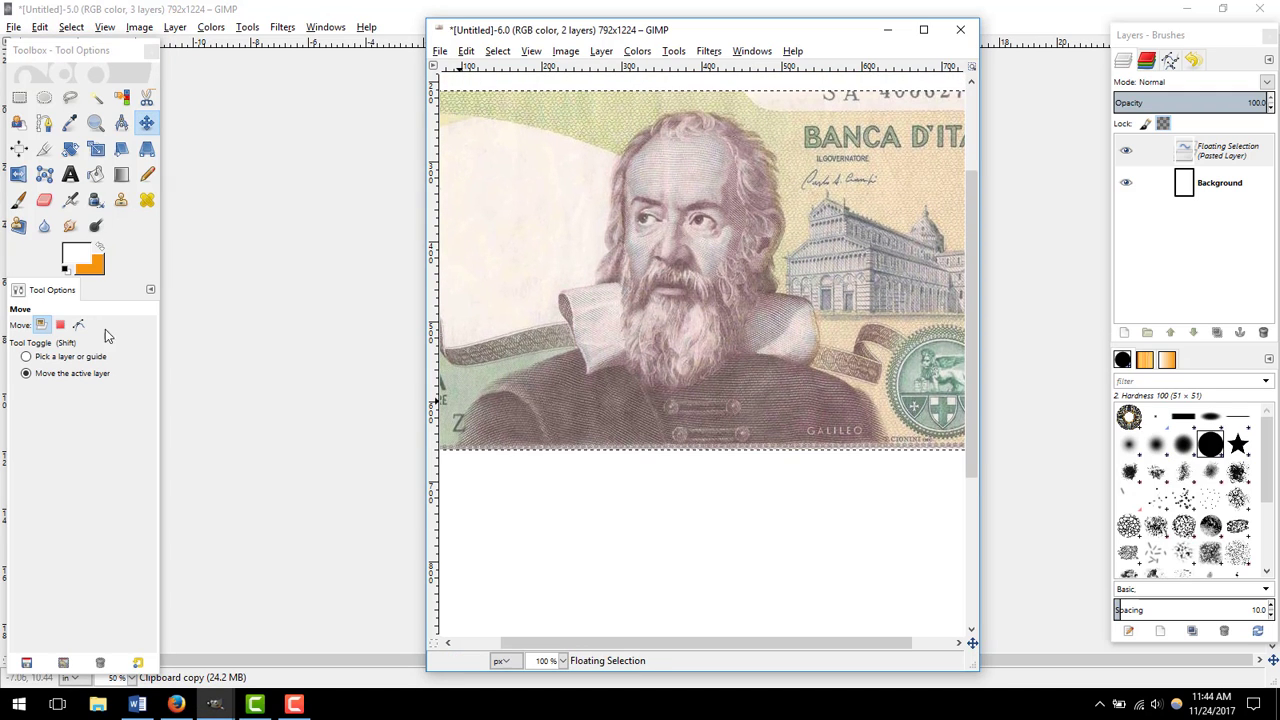
Step: Try to start a free selection at Galileo's lower left shoulder on the floating banknote
{"action": "left_click", "coordinate": [71, 96]}
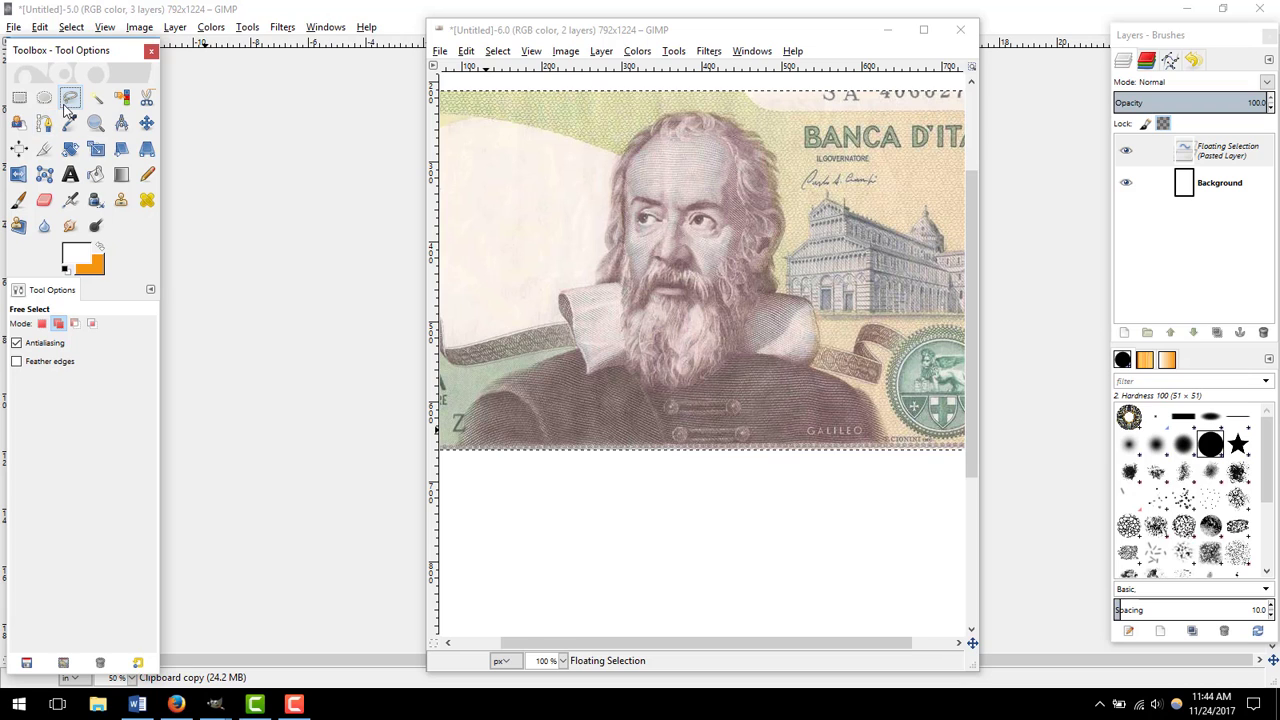
{"action": "left_click", "coordinate": [457, 450]}
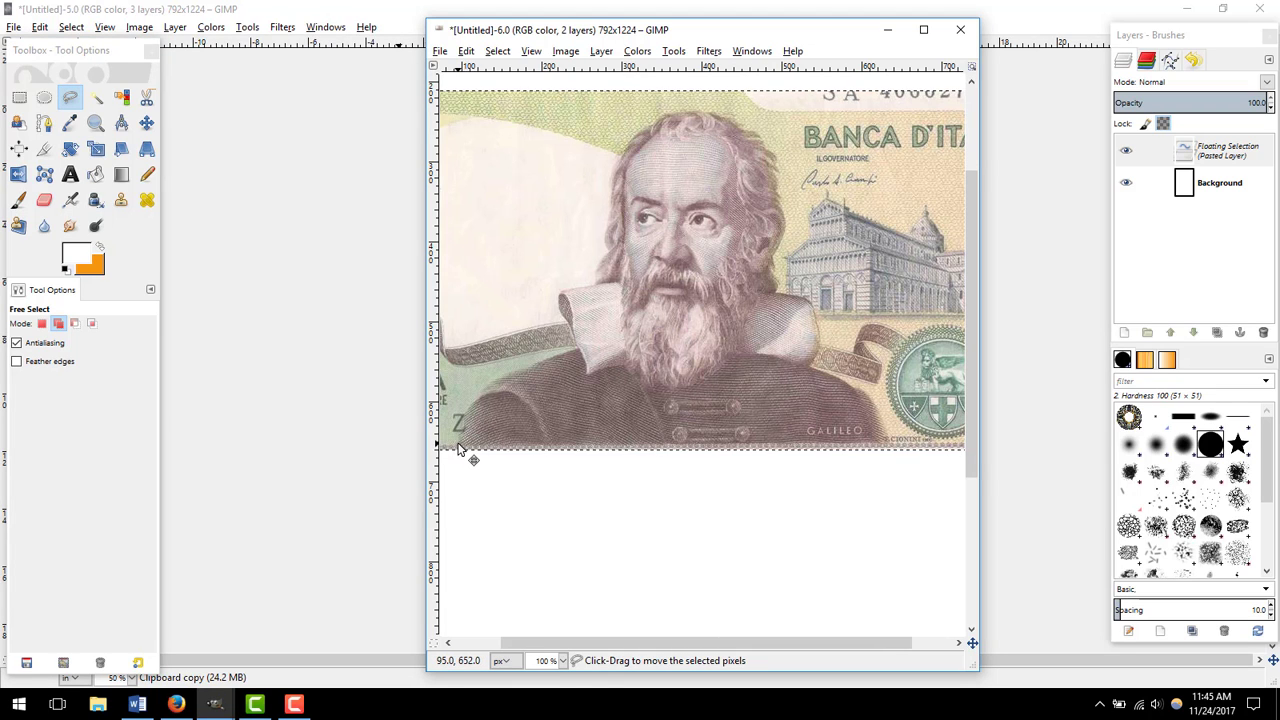
{"action": "mouse_move", "coordinate": [457, 450]}
{"action": "left_mouse_down"}
{"action": "mouse_move", "coordinate": [478, 425]}
{"action": "mouse_move", "coordinate": [470, 441]}
{"action": "left_mouse_up"}
{"action": "left_click", "coordinate": [1245, 149]}
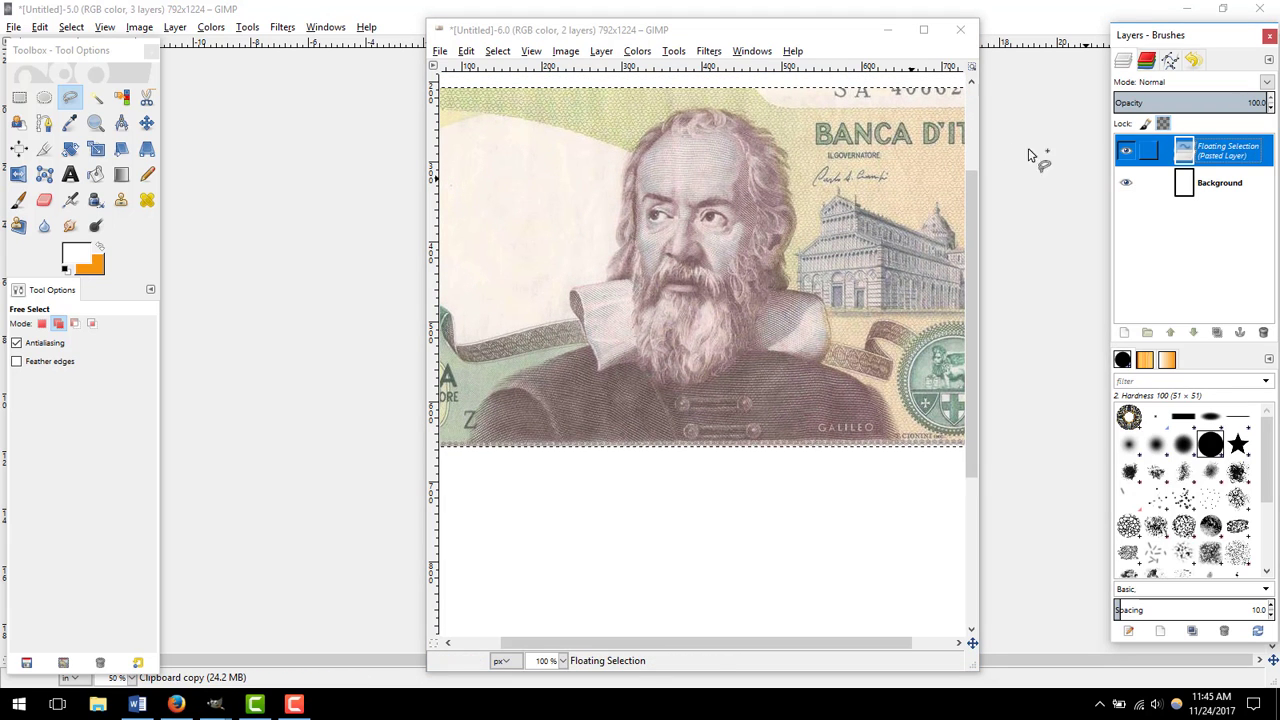
{"action": "left_click", "coordinate": [70, 96]}
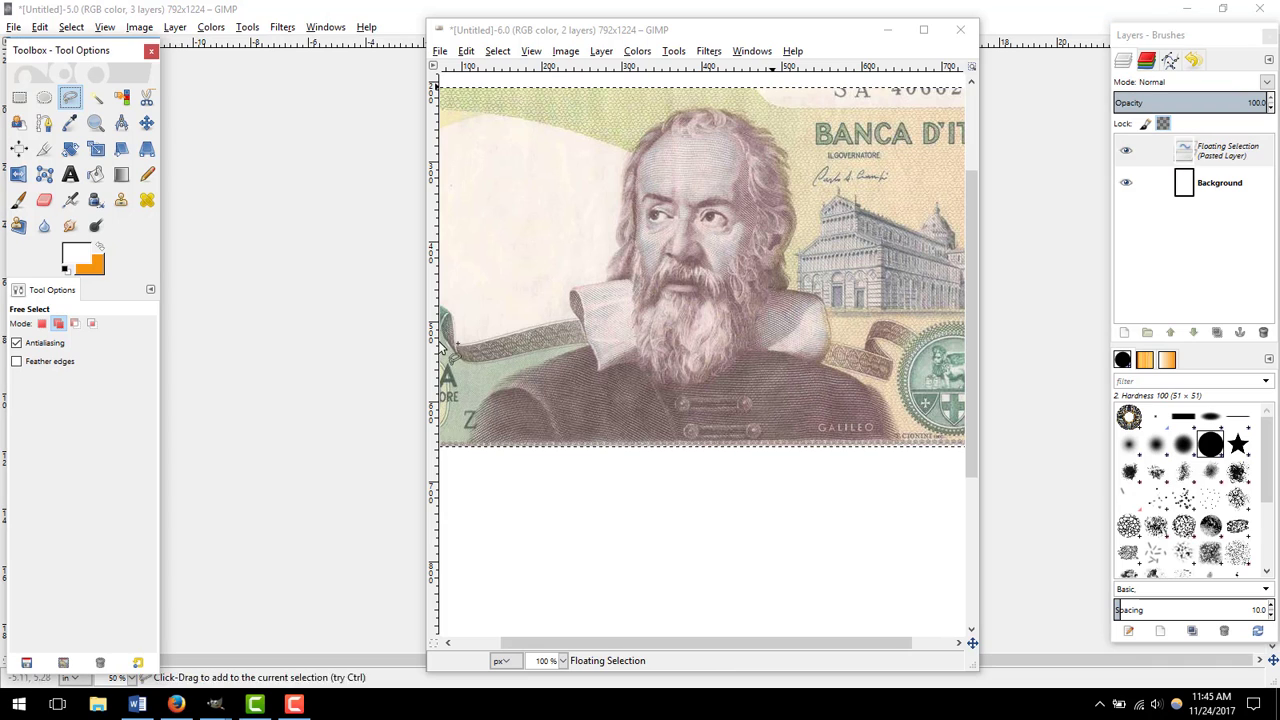
{"action": "left_click", "coordinate": [475, 440]}
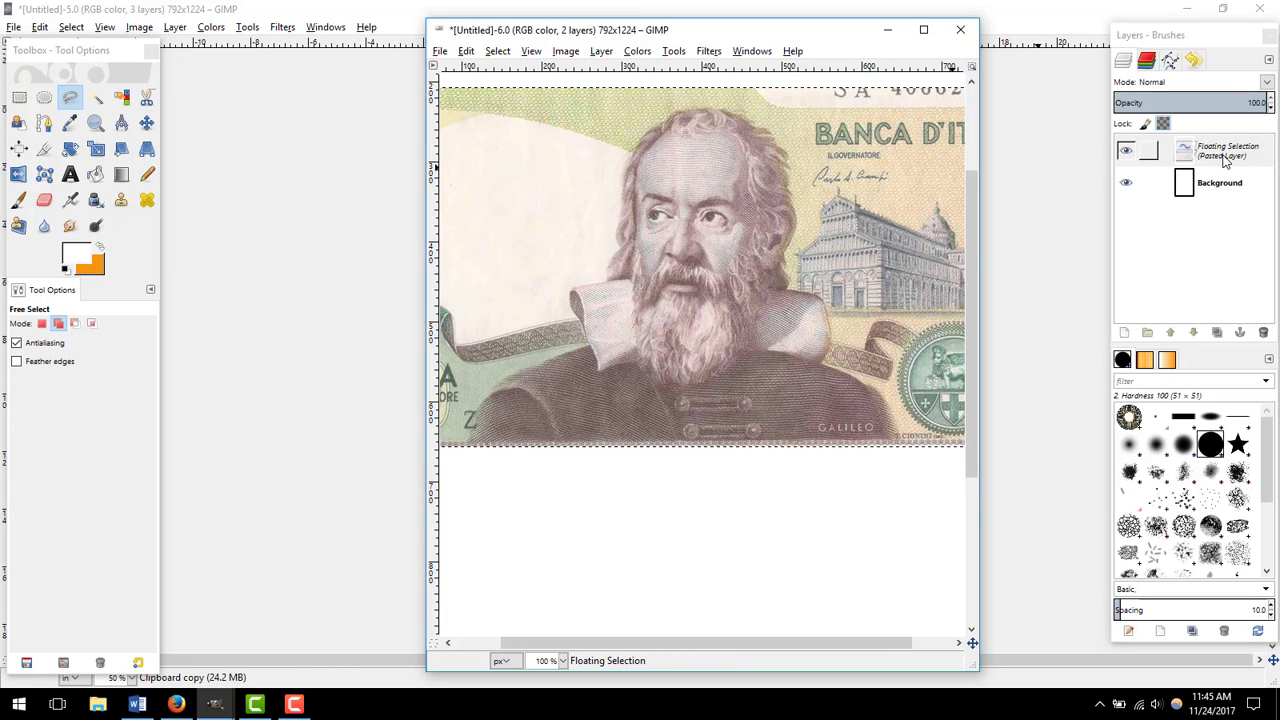
Step: Convert the floating banknote selection into a new layer
{"action": "right_click", "coordinate": [1226, 162]}
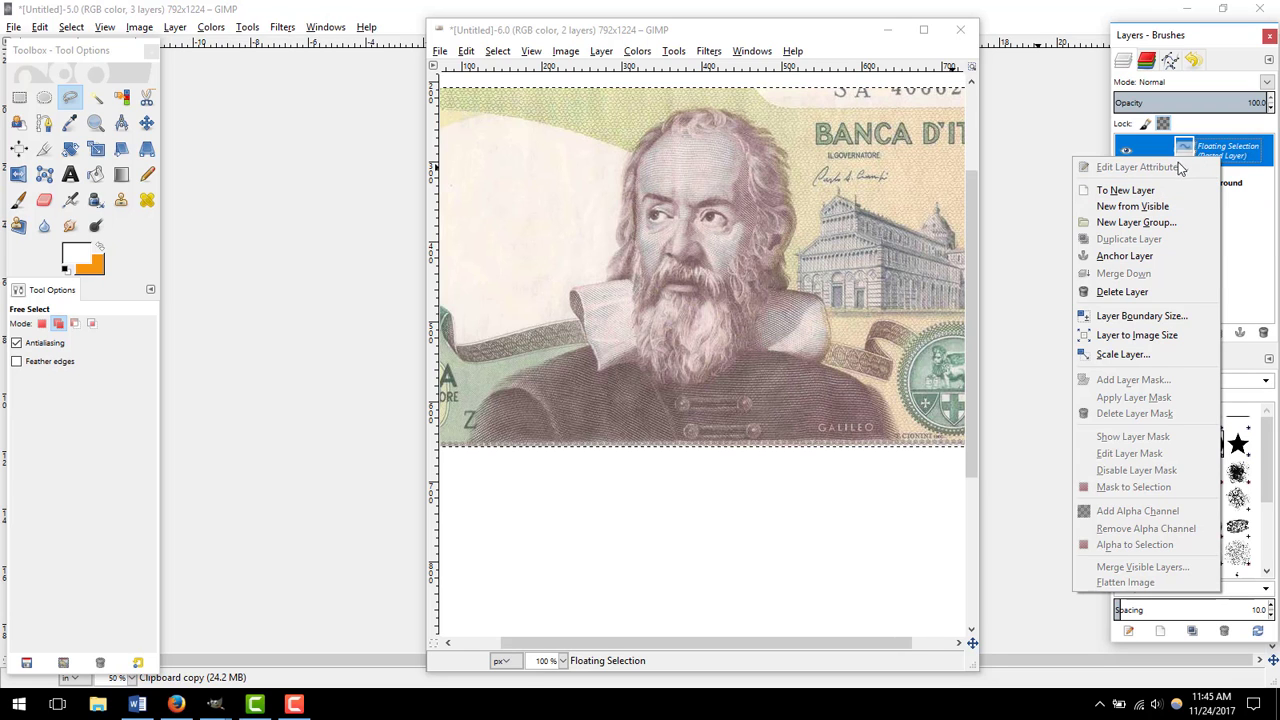
{"action": "left_click", "coordinate": [1146, 192]}
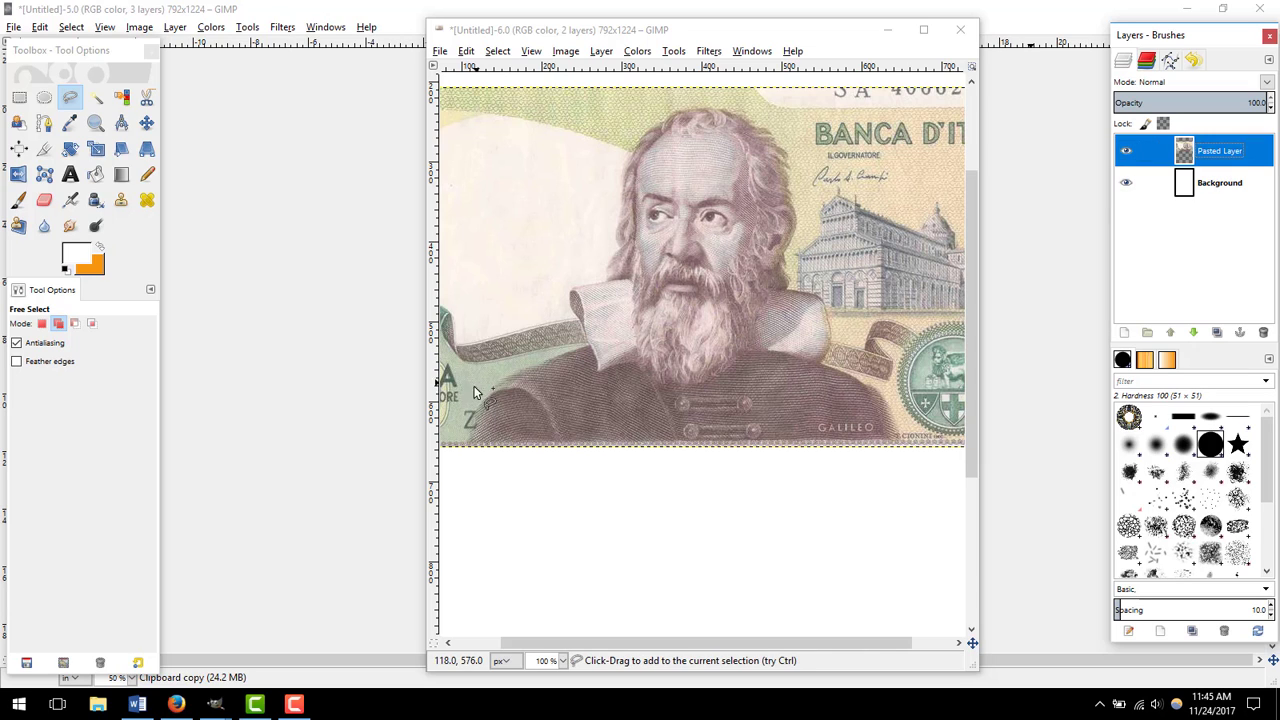
Step: Outline Galileo's shoulders, collar and head with a polygonal free selection, leaving a margin around the hair, and close it at its starting point
{"action": "left_click", "coordinate": [471, 444]}
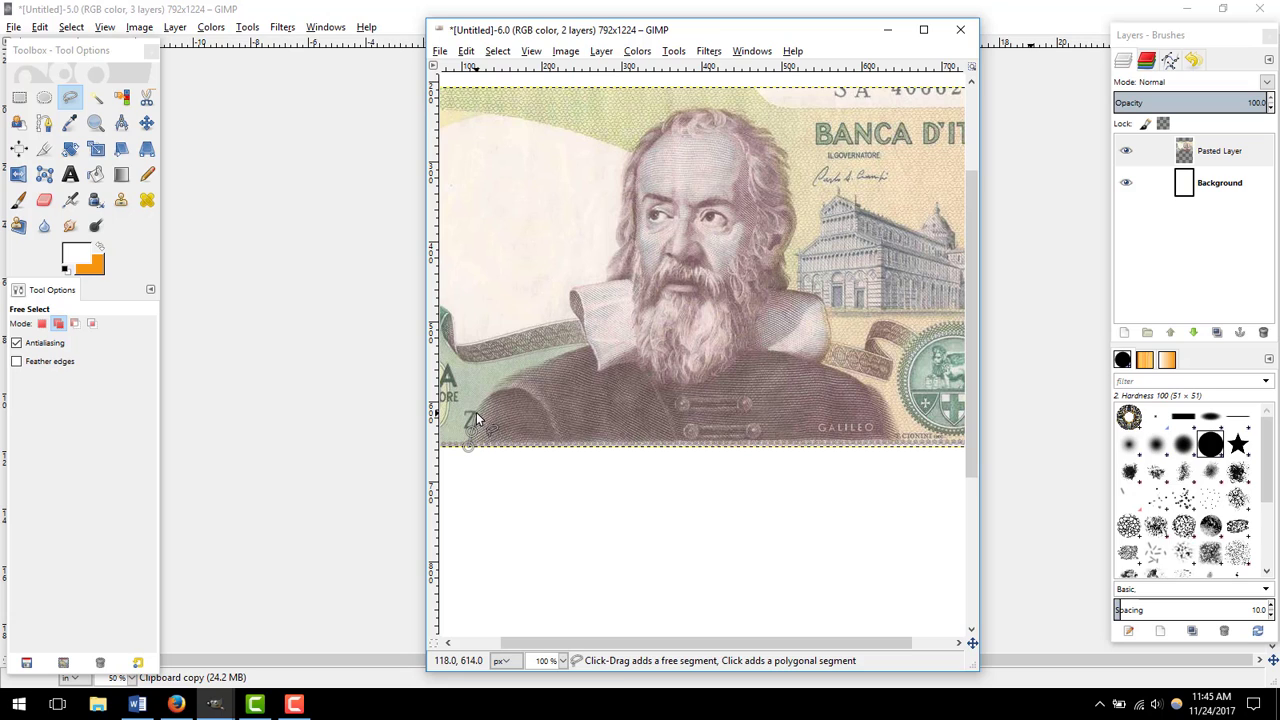
{"action": "left_click", "coordinate": [477, 412]}
{"action": "left_click", "coordinate": [484, 398]}
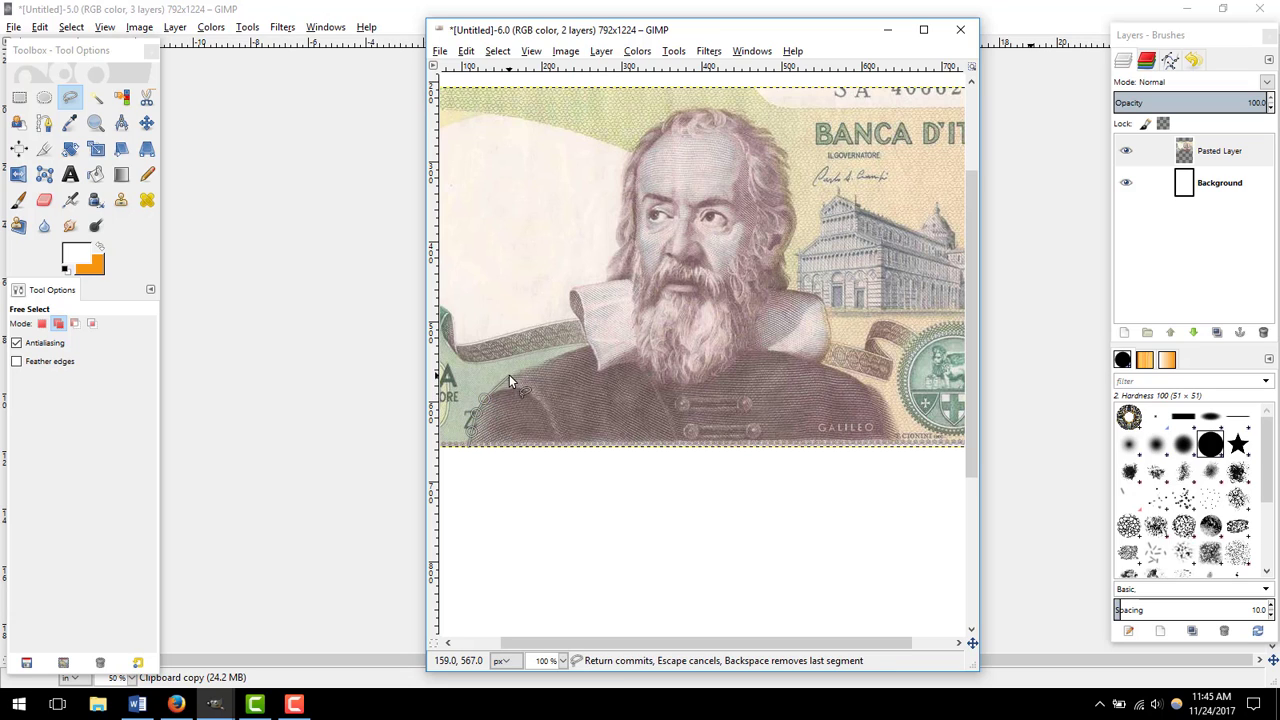
{"action": "left_click", "coordinate": [497, 384]}
{"action": "left_click", "coordinate": [521, 369]}
{"action": "left_click", "coordinate": [555, 357]}
{"action": "left_click", "coordinate": [575, 348]}
{"action": "left_click", "coordinate": [582, 328]}
{"action": "left_click", "coordinate": [573, 312]}
{"action": "left_click", "coordinate": [560, 281]}
{"action": "left_click", "coordinate": [617, 123]}
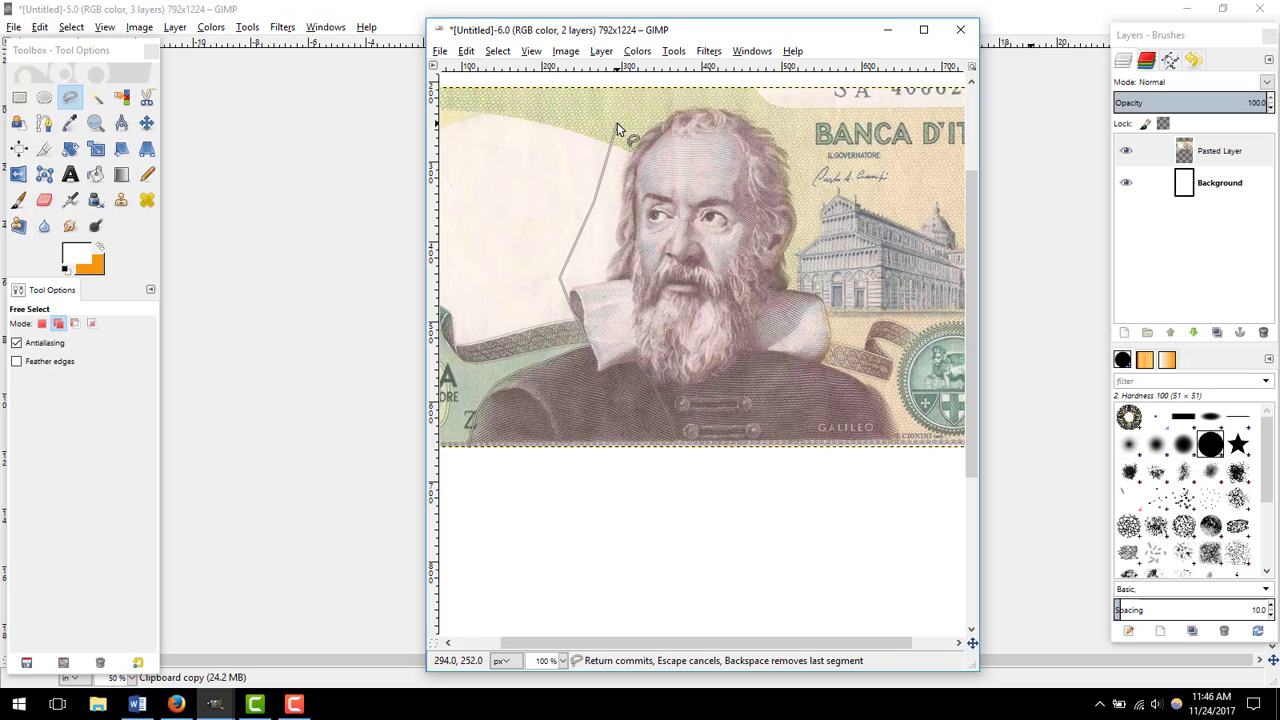
{"action": "left_click", "coordinate": [683, 98]}
{"action": "left_click", "coordinate": [778, 106]}
{"action": "left_click", "coordinate": [798, 150]}
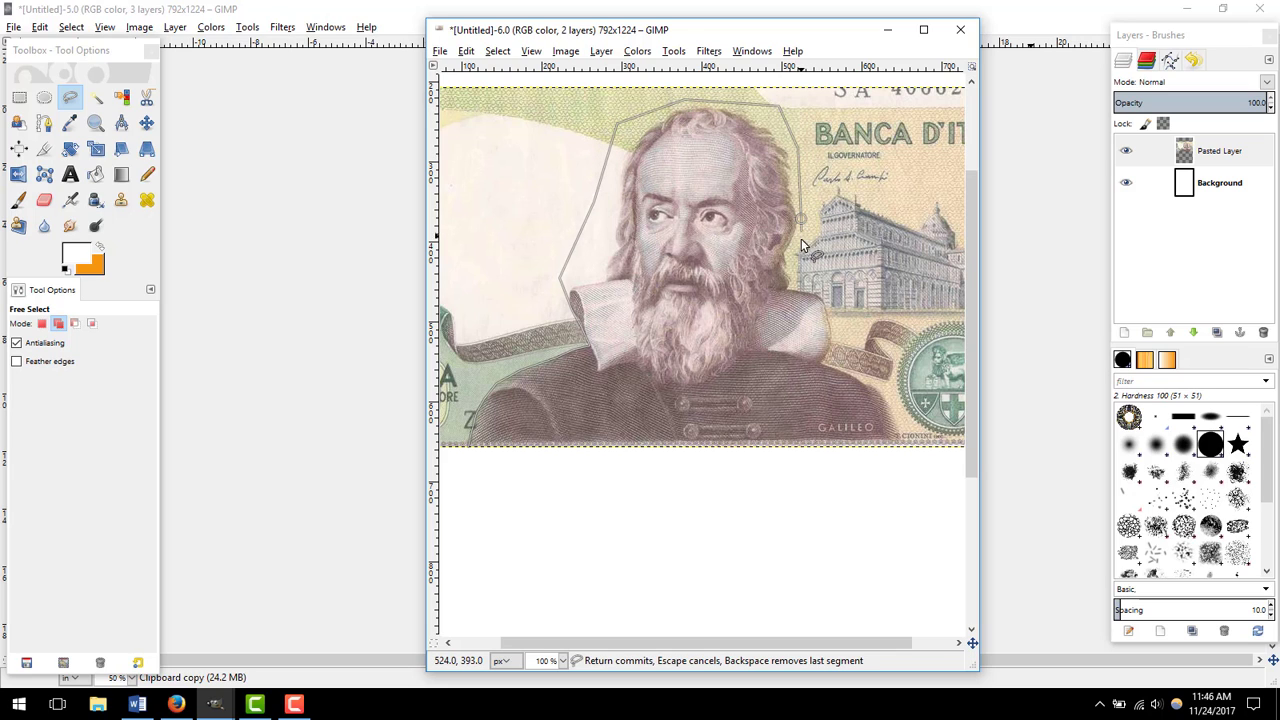
{"action": "left_click", "coordinate": [791, 256]}
{"action": "left_click", "coordinate": [795, 283]}
{"action": "left_click", "coordinate": [818, 296]}
{"action": "left_click", "coordinate": [828, 325]}
{"action": "left_click", "coordinate": [828, 353]}
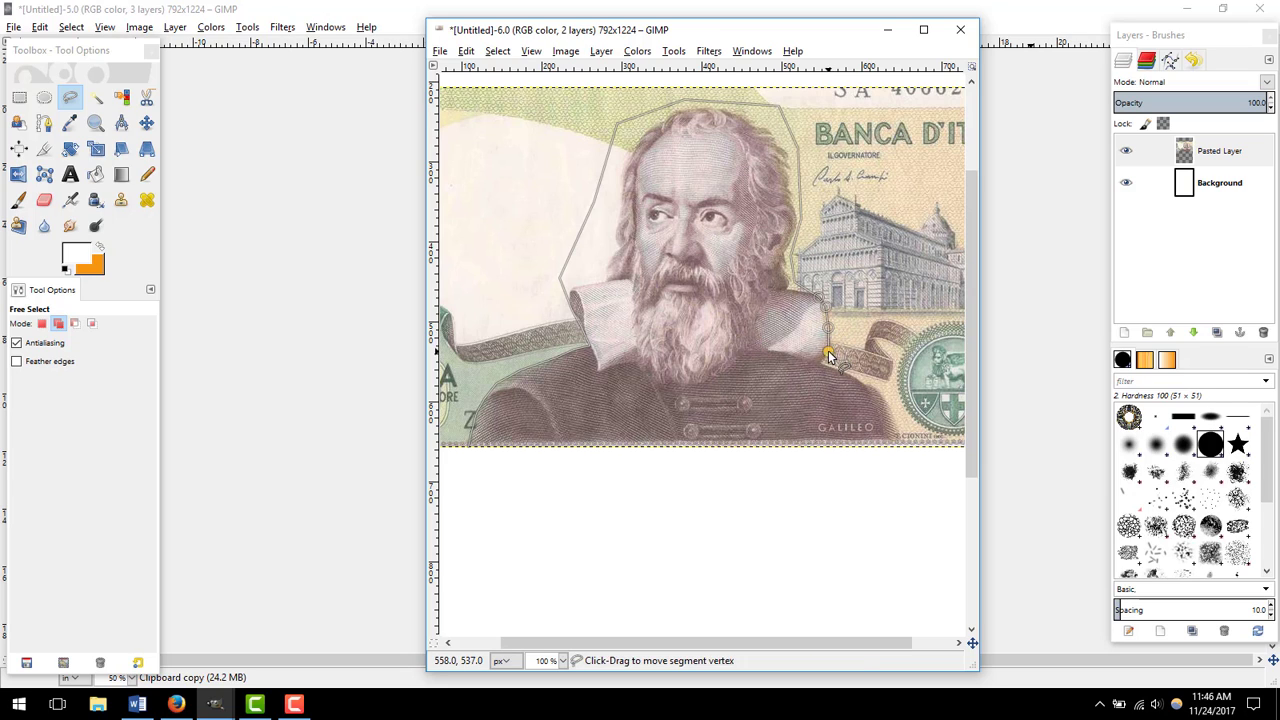
{"action": "left_click", "coordinate": [818, 363]}
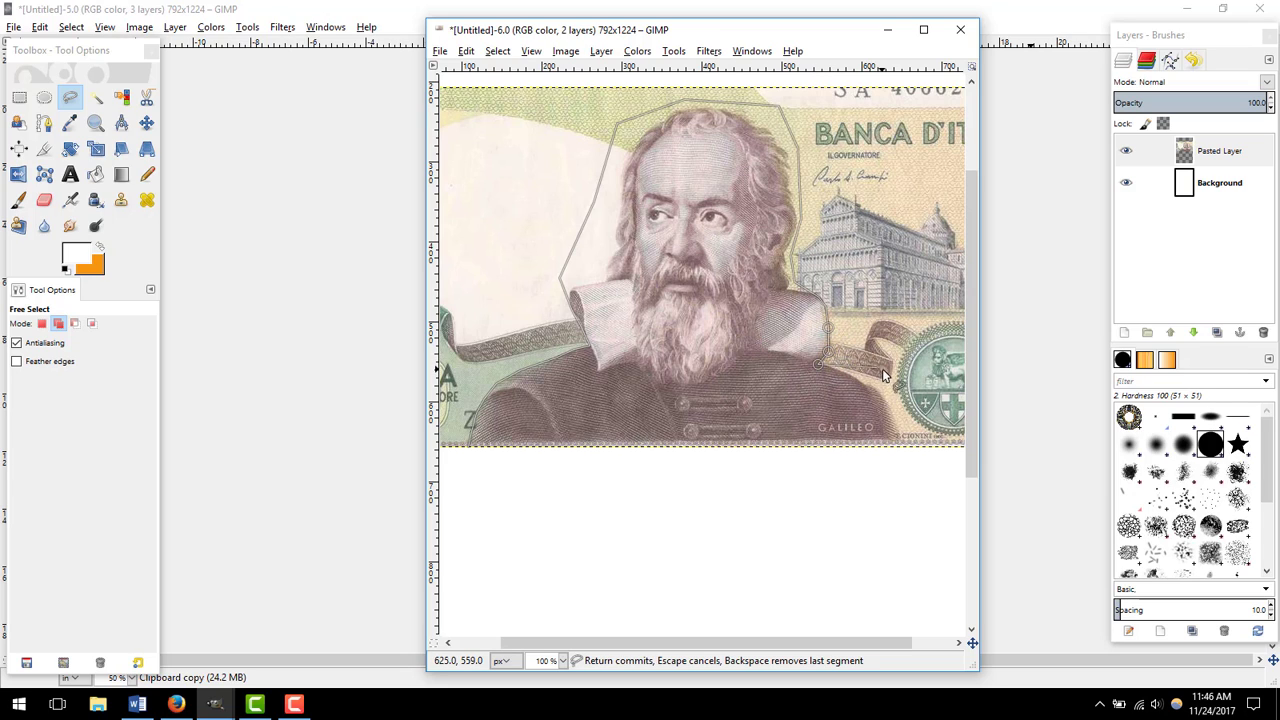
{"action": "left_click", "coordinate": [845, 373]}
{"action": "left_click", "coordinate": [876, 389]}
{"action": "left_click", "coordinate": [898, 435]}
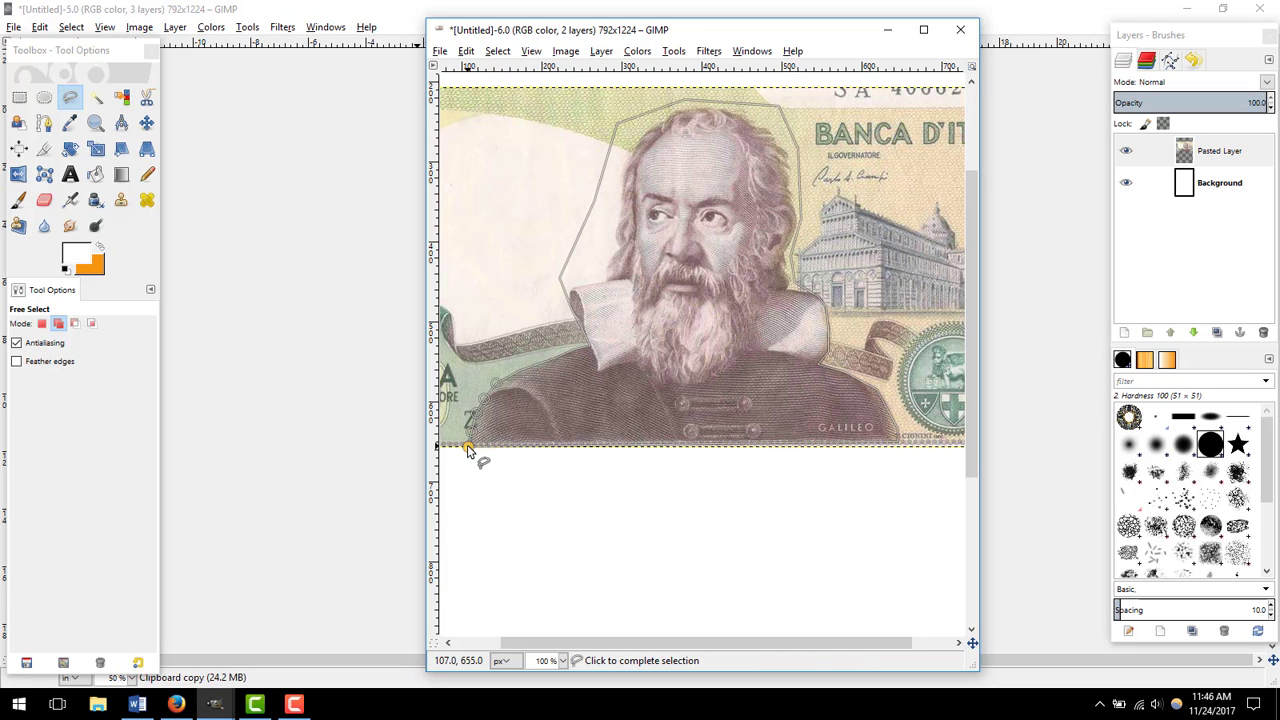
{"action": "left_click", "coordinate": [467, 447]}
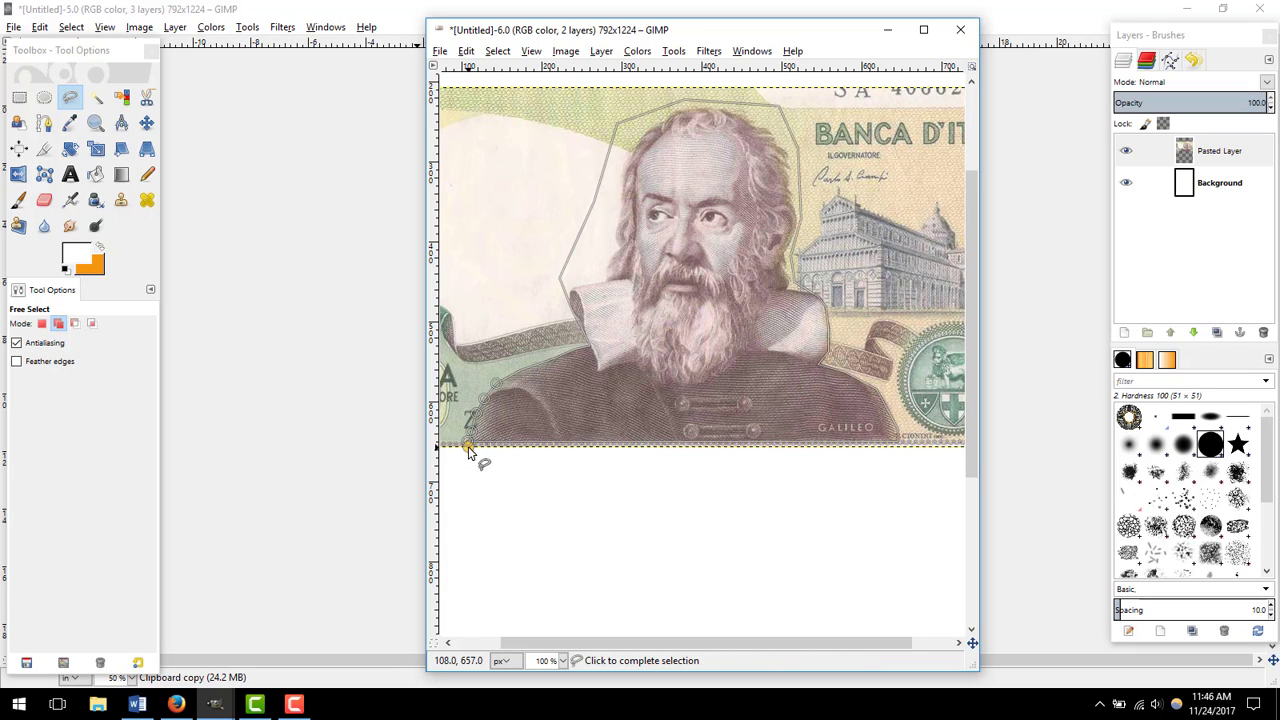
{"action": "left_click", "coordinate": [467, 447]}
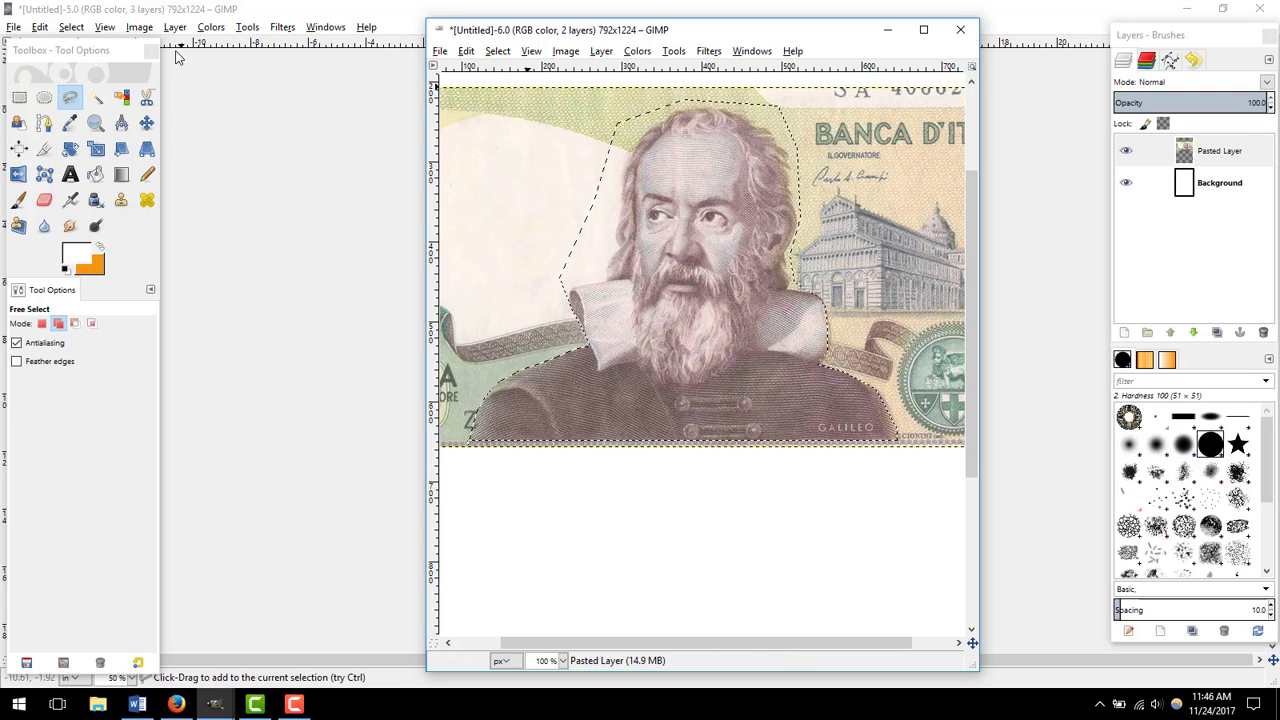
Step: Set Fuzzy Select to subtract with a threshold of 11.7 and remove the pale background beside Galileo's face from the selection
{"action": "left_click", "coordinate": [98, 100]}
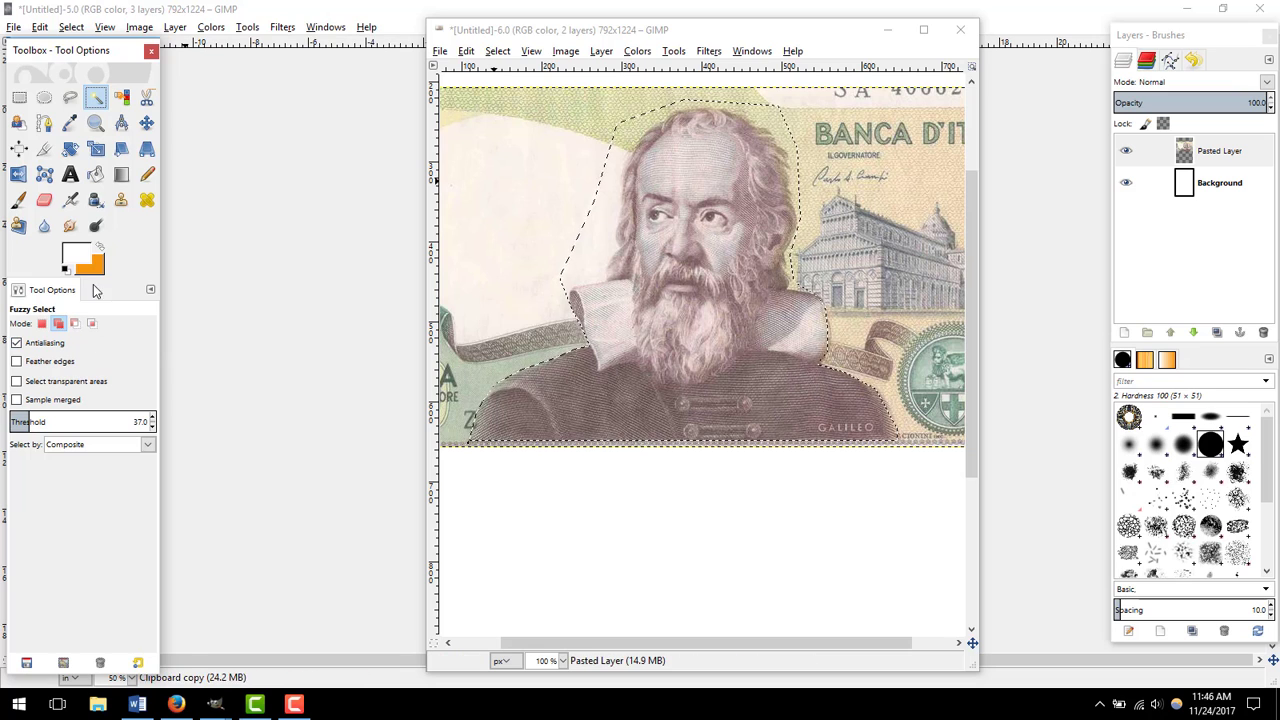
{"action": "left_click", "coordinate": [74, 324]}
{"action": "left_click_drag", "start_coordinate": [26, 422], "coordinate": [14, 422]}
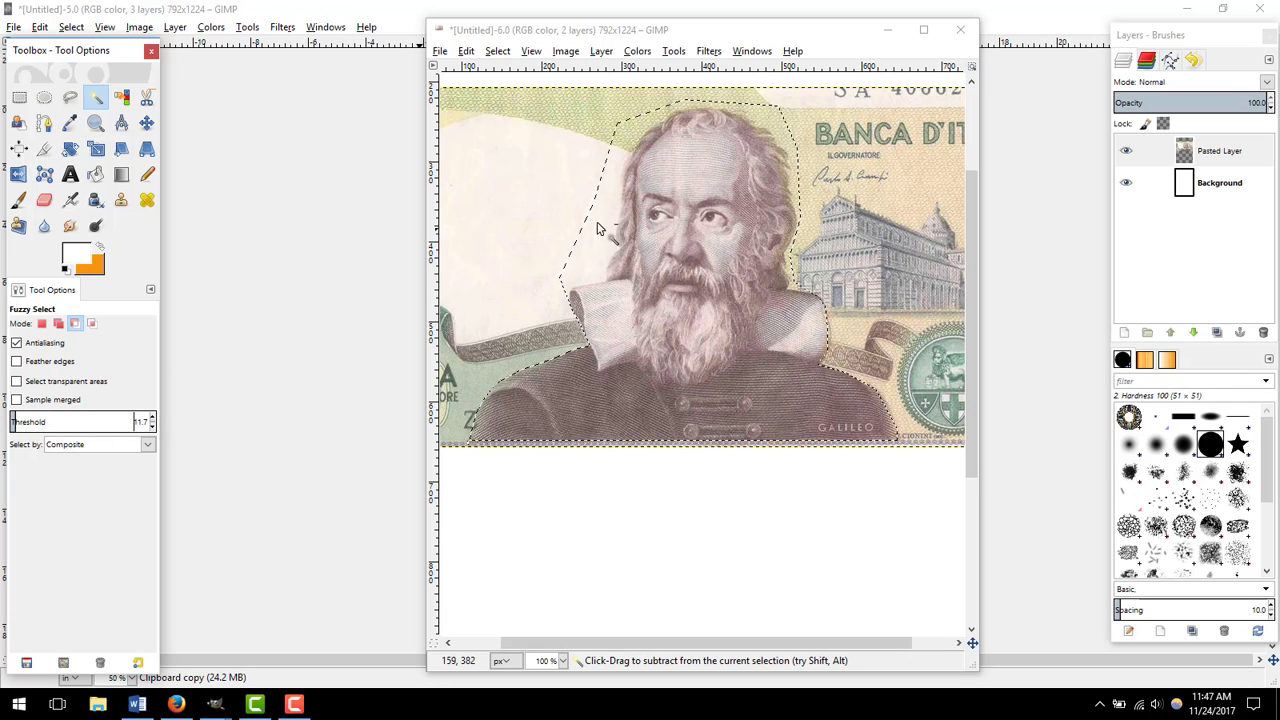
{"action": "left_click", "coordinate": [588, 260]}
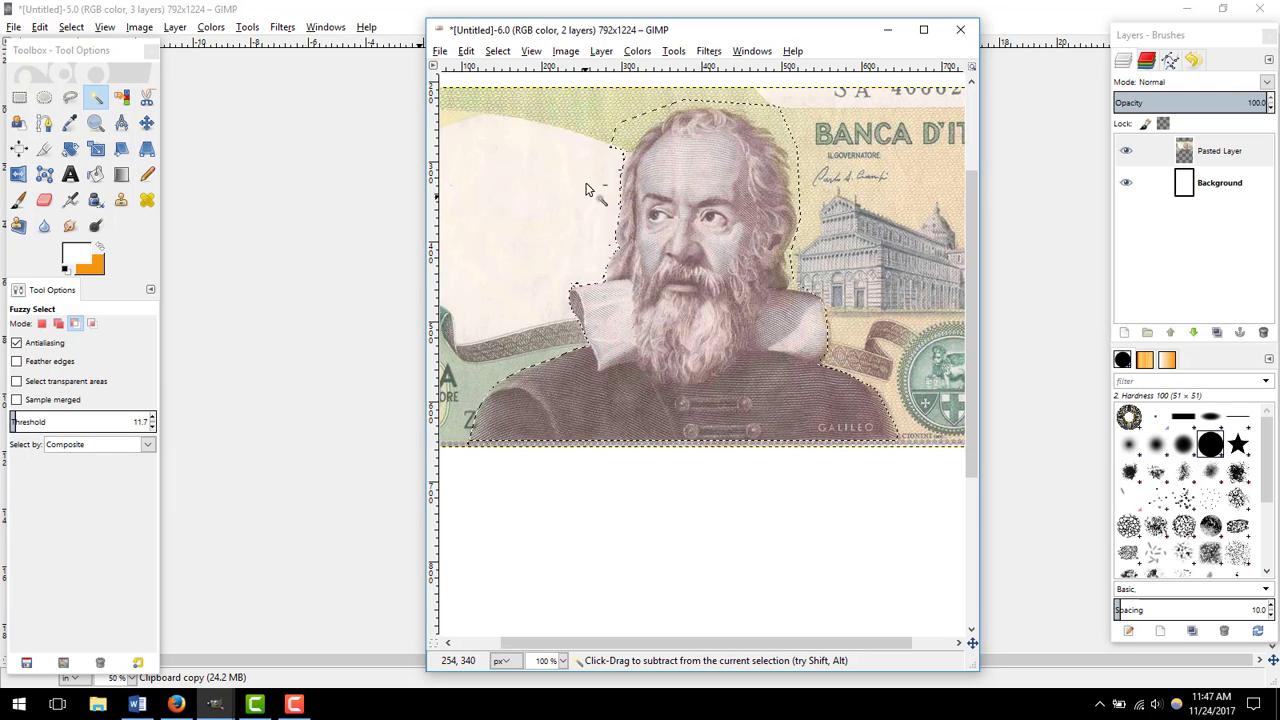
Step: Subtract the green background around the top of Galileo's hair from the selection, raising the Fuzzy Select threshold to 24.4
{"action": "left_click", "coordinate": [618, 142]}
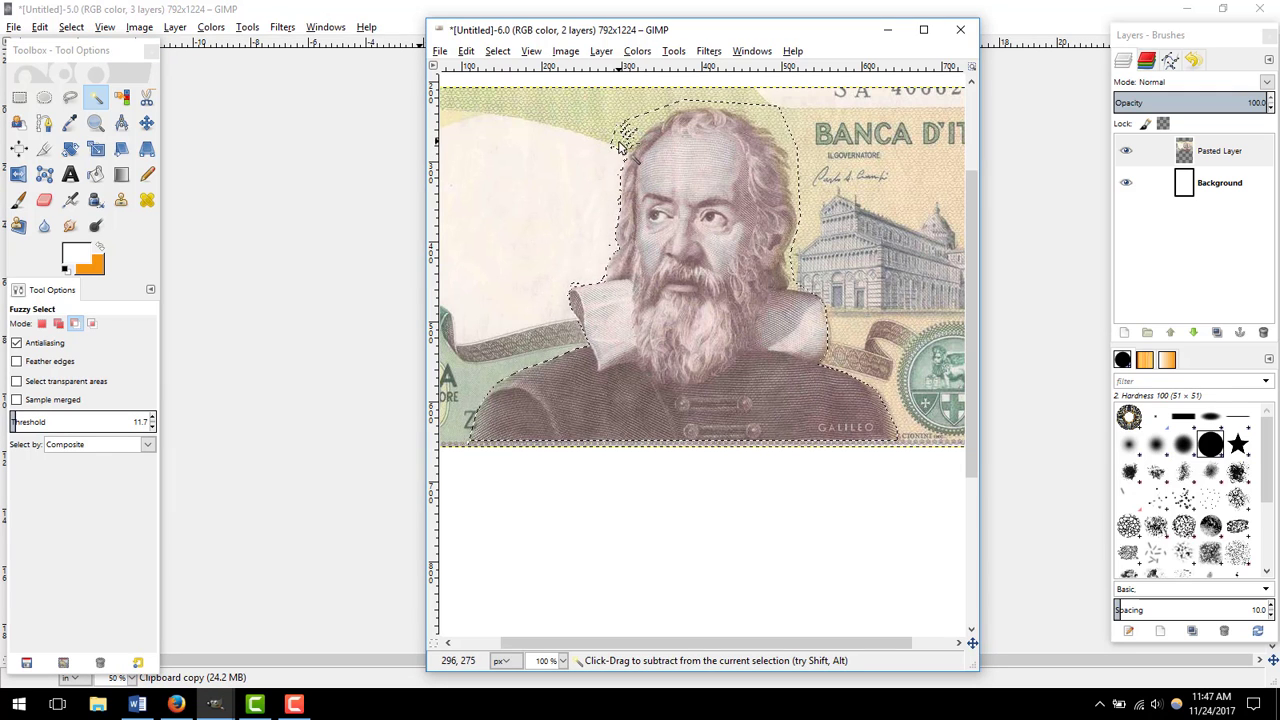
{"action": "left_click", "coordinate": [621, 147]}
{"action": "left_click", "coordinate": [620, 127]}
{"action": "left_click_drag", "start_coordinate": [620, 130], "coordinate": [650, 120]}
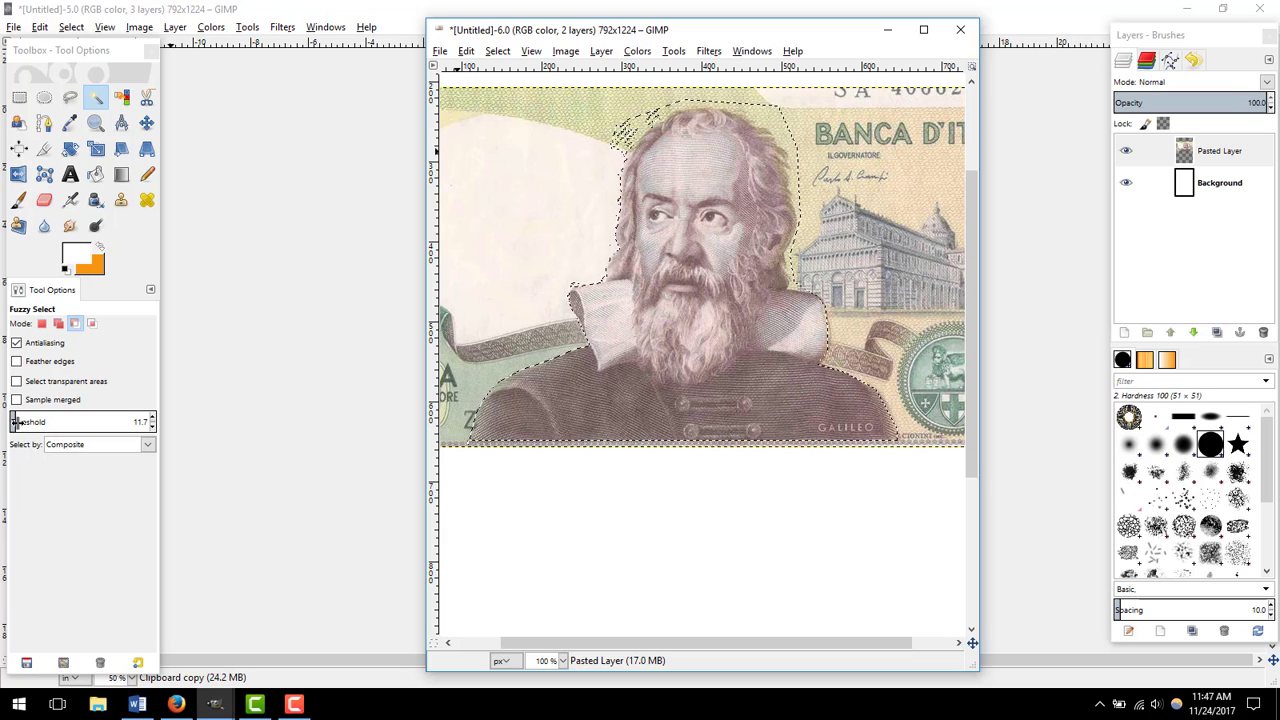
{"action": "left_click_drag", "start_coordinate": [18, 422], "coordinate": [57, 422]}
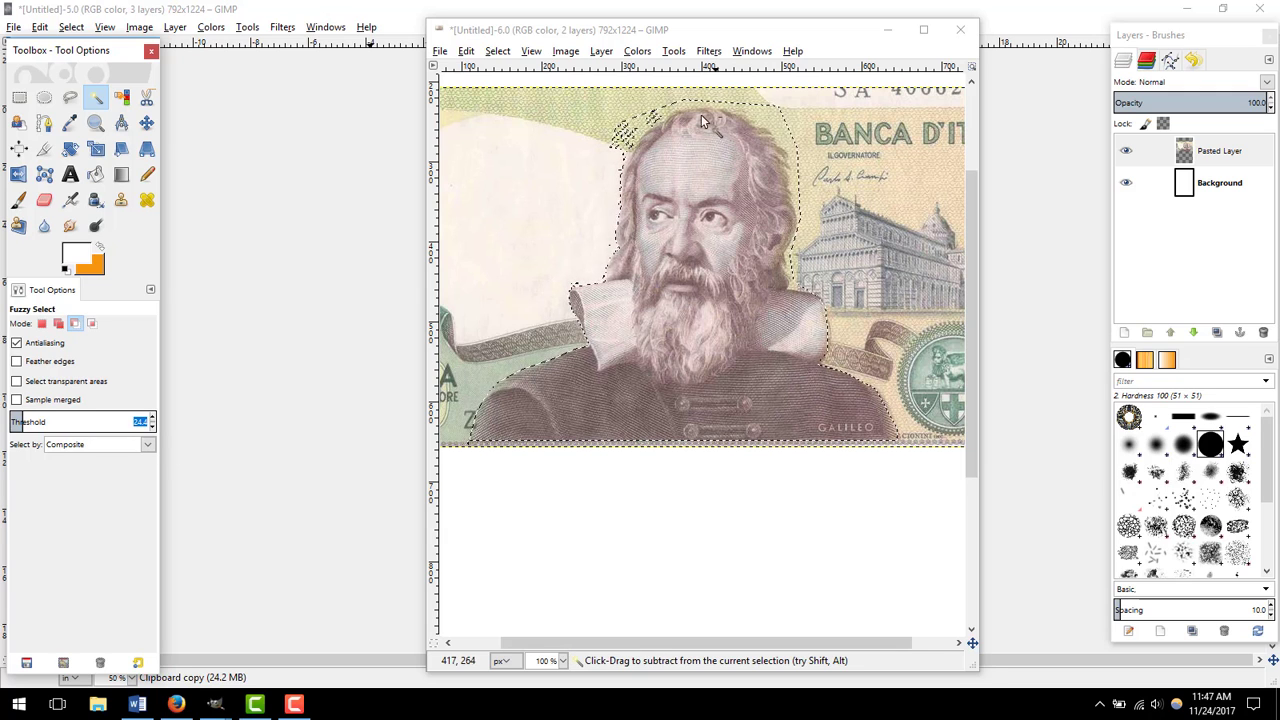
{"action": "left_click", "coordinate": [670, 113]}
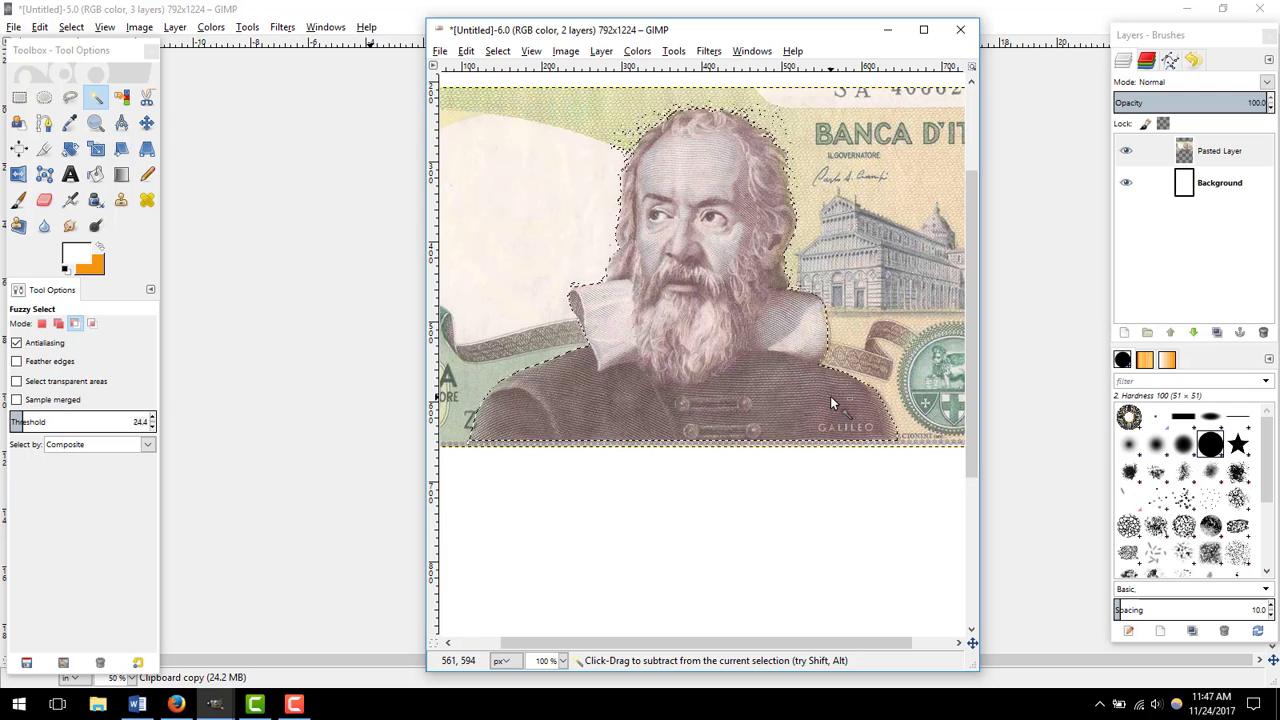
Step: Copy the selected portrait into a new layer of its own and hide the full banknote layer
{"action": "key", "text": "ctrl+c"}
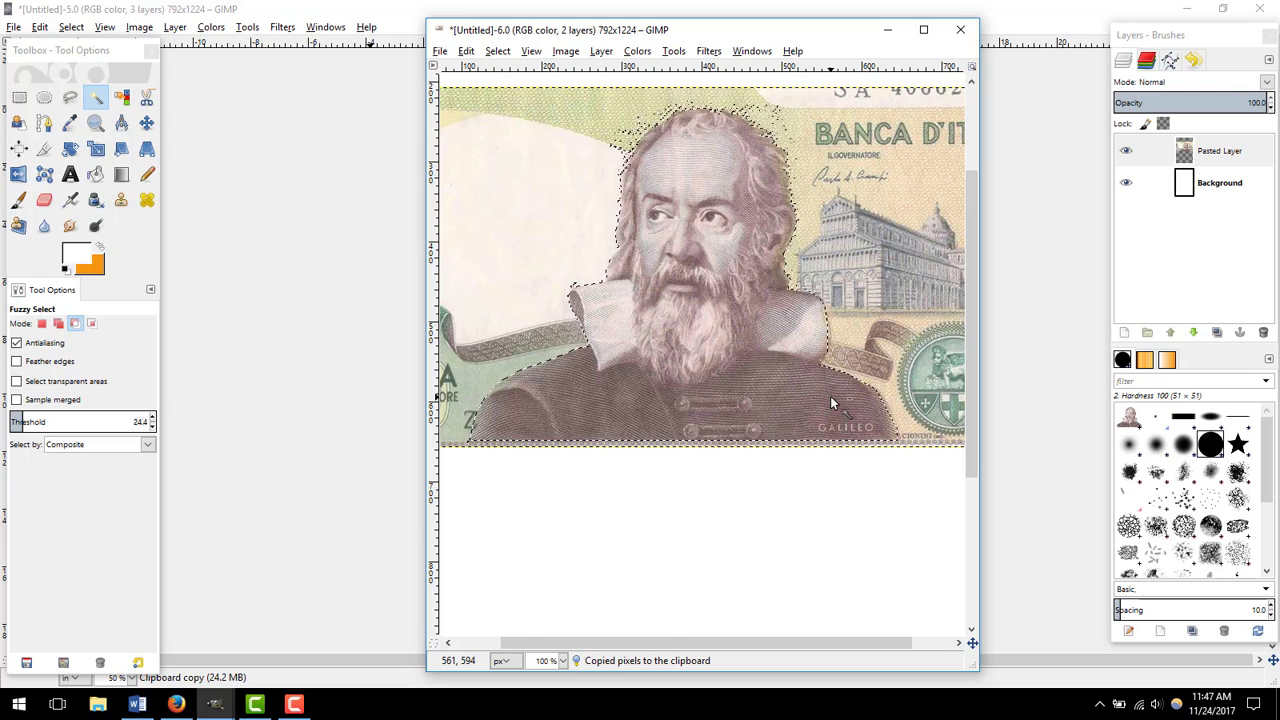
{"action": "key", "text": "ctrl+v"}
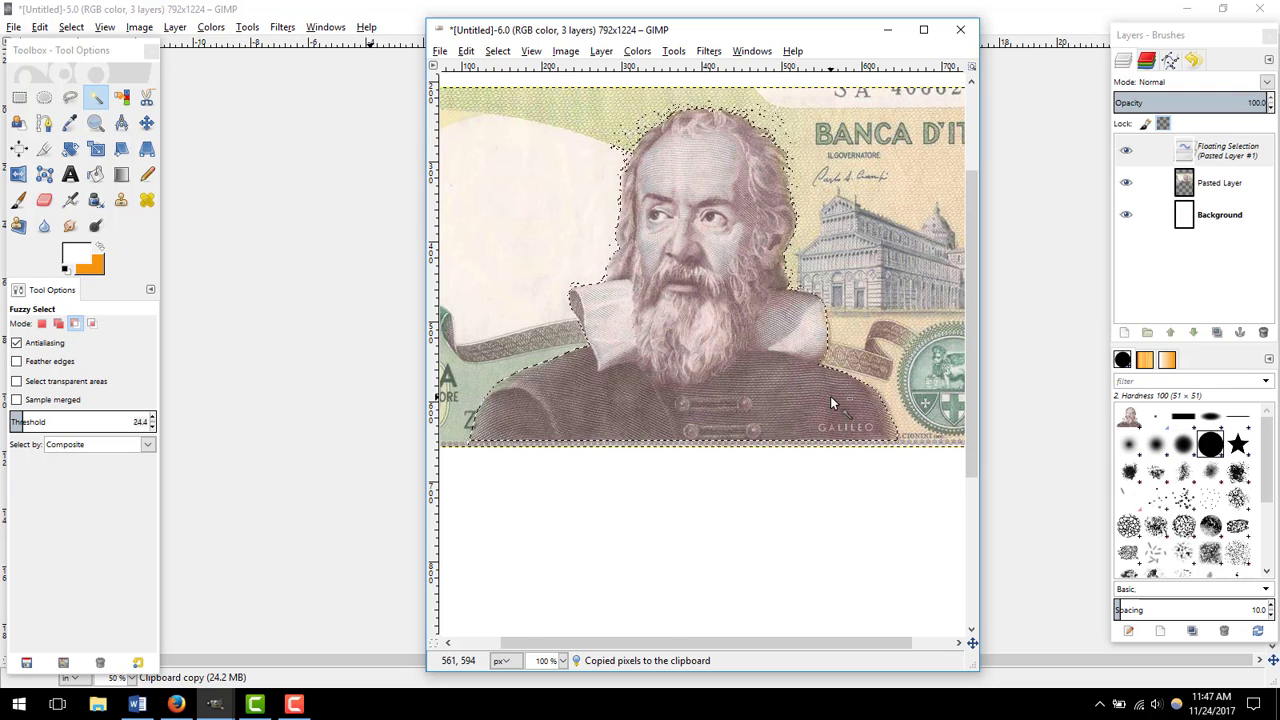
{"action": "left_click", "coordinate": [1233, 160]}
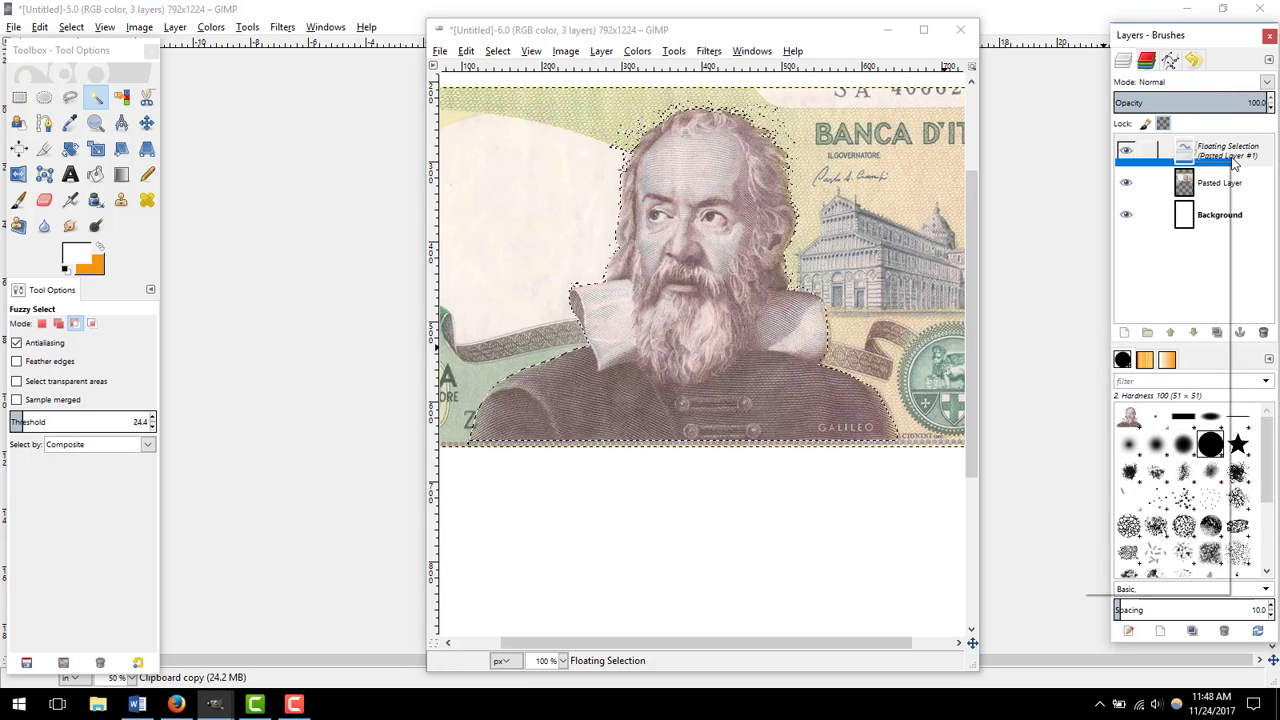
{"action": "right_click", "coordinate": [1233, 160]}
{"action": "left_click", "coordinate": [1163, 192]}
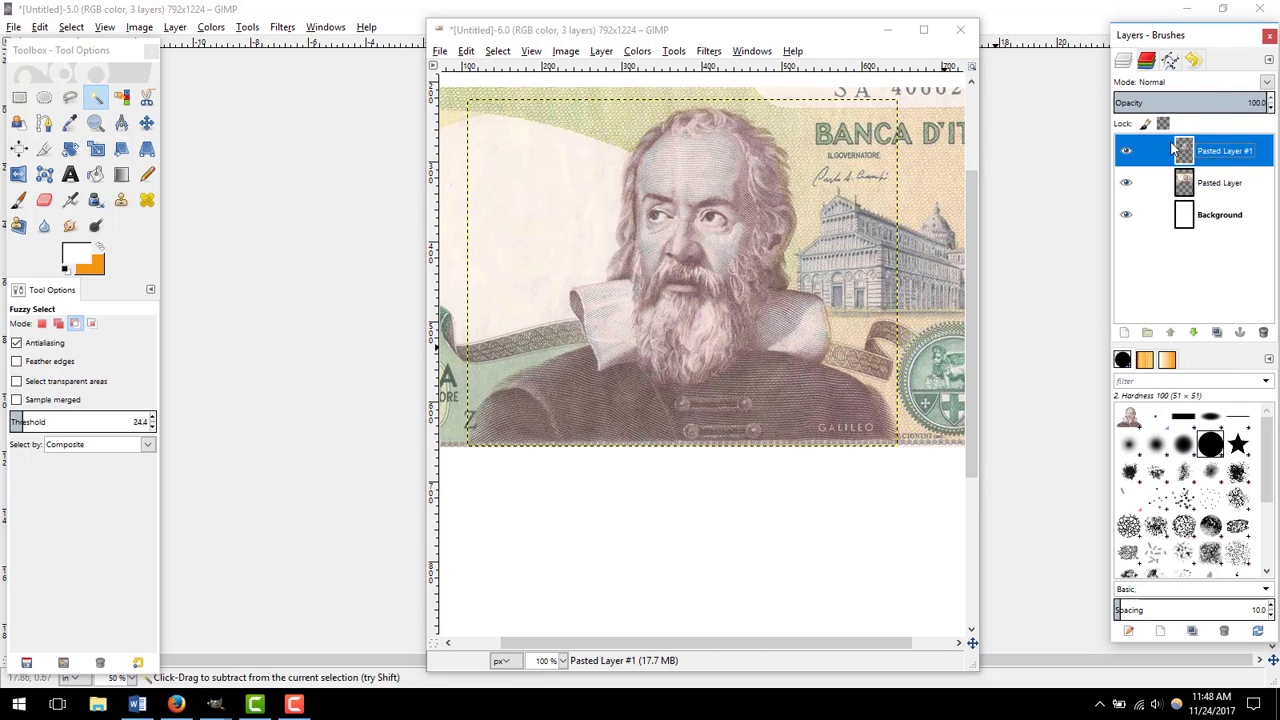
{"action": "left_click", "coordinate": [1126, 185]}
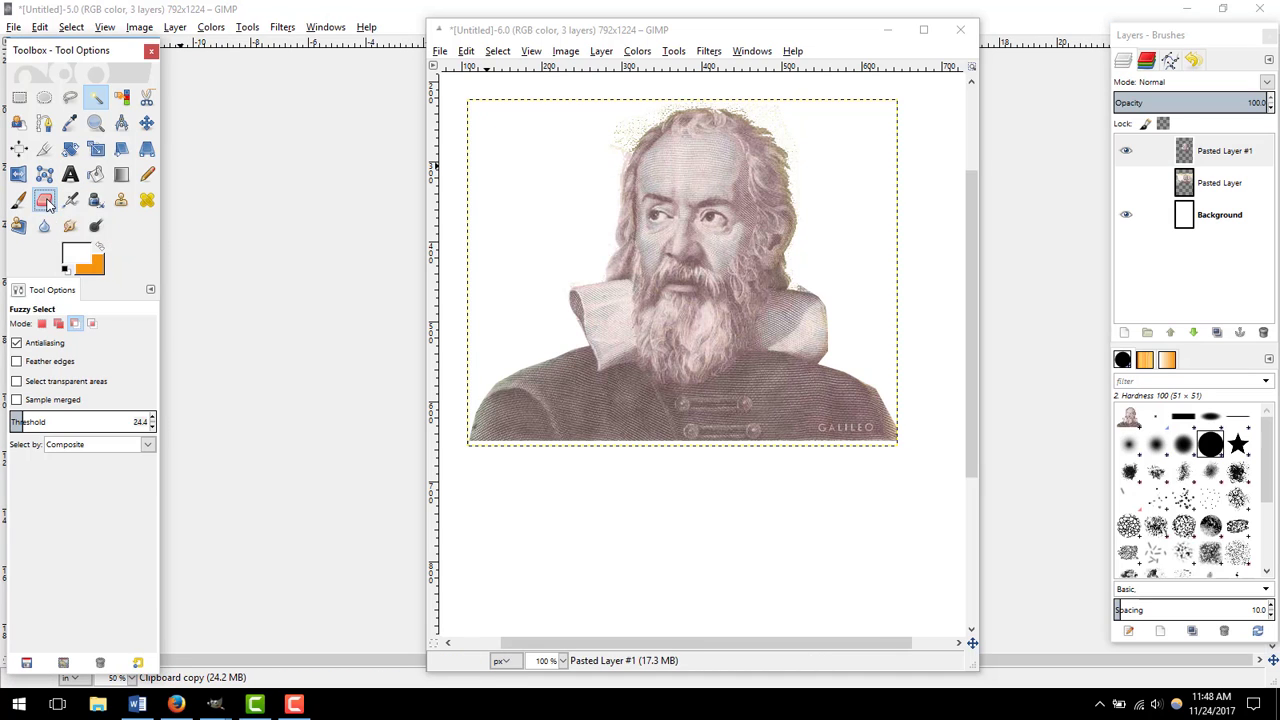
Step: Erase the stray background specks around Galileo's hair with the 2. Hardness 075 brush, undoing the last unwanted stroke
{"action": "left_click", "coordinate": [45, 201]}
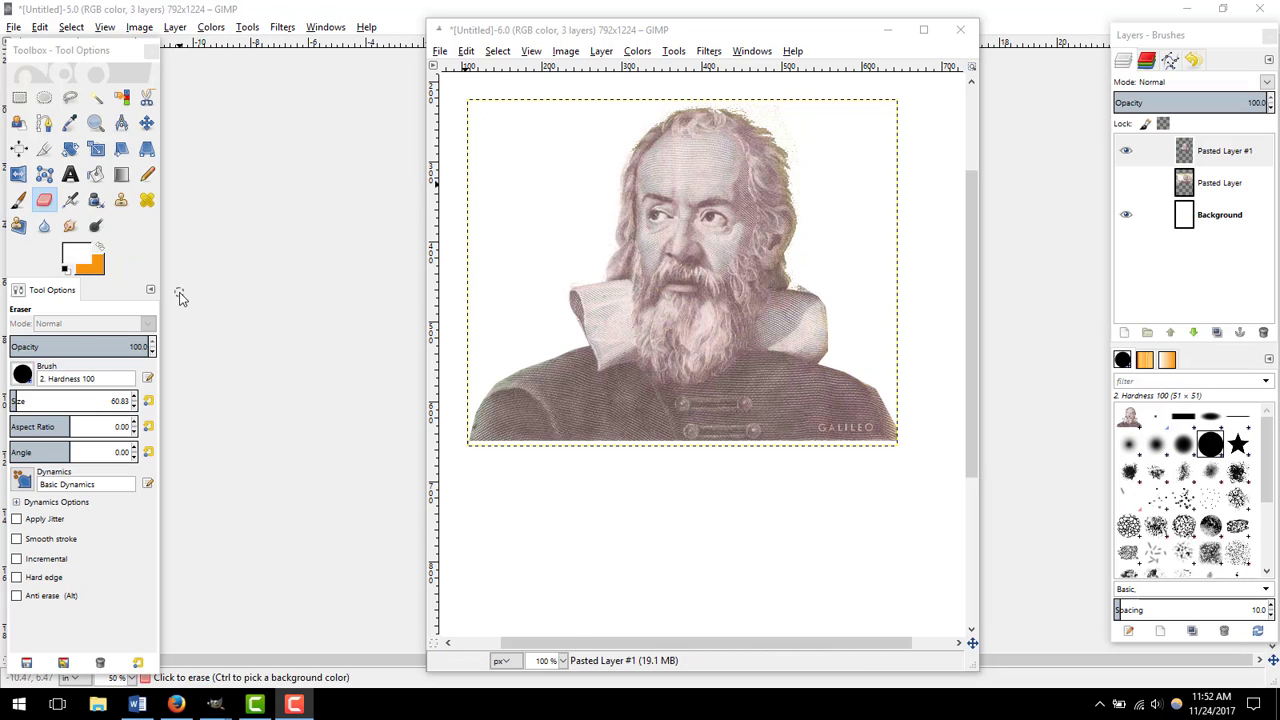
{"action": "left_click", "coordinate": [24, 376]}
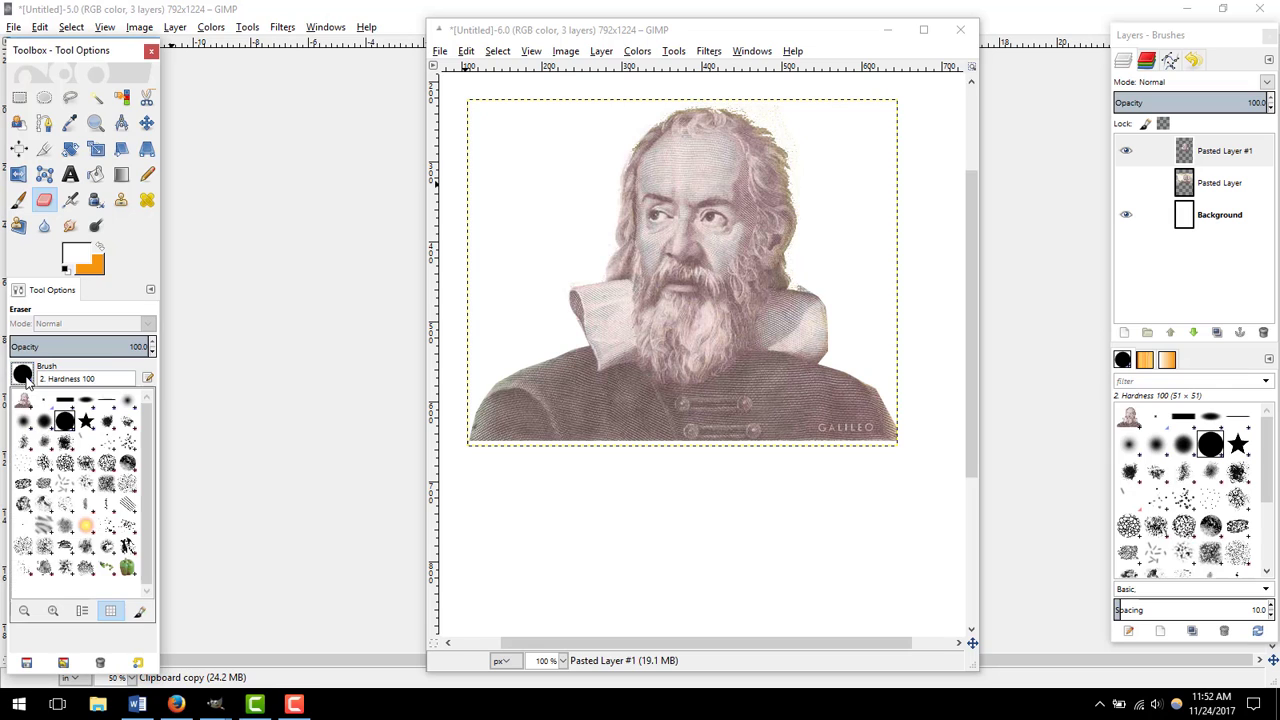
{"action": "left_click", "coordinate": [43, 428]}
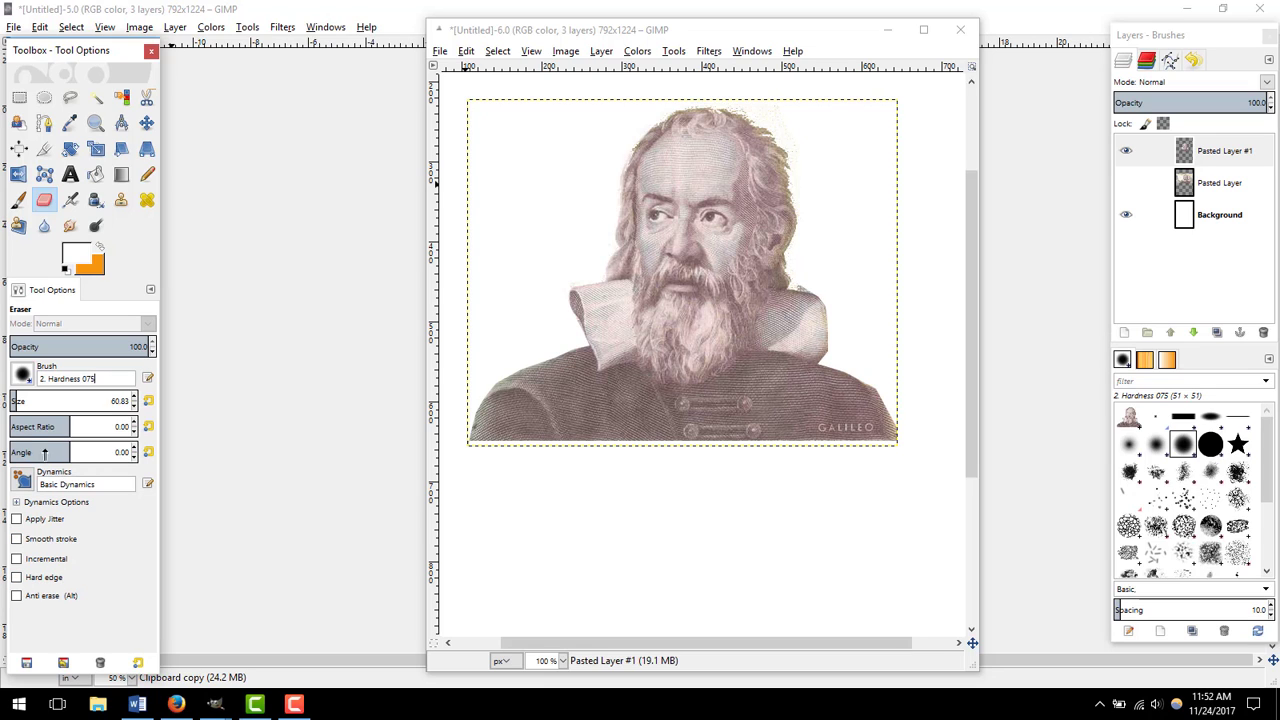
{"action": "left_click", "coordinate": [621, 122]}
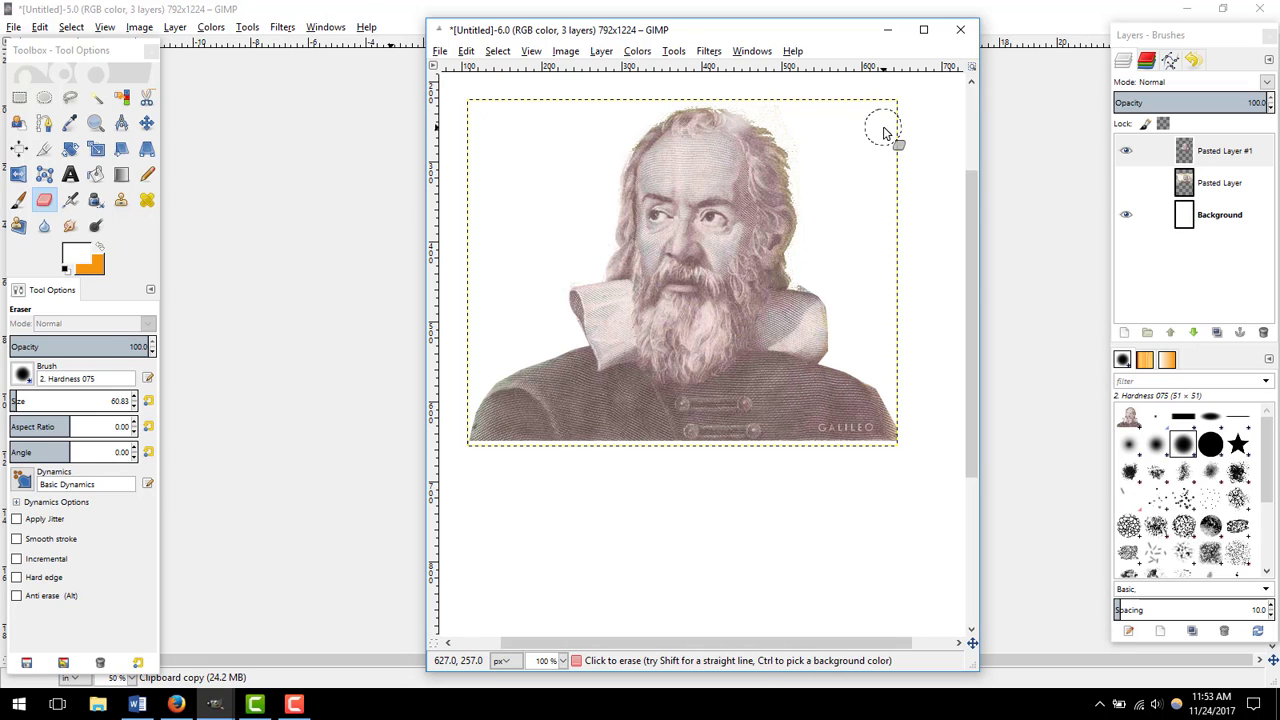
{"action": "key", "text": "ctrl+z"}
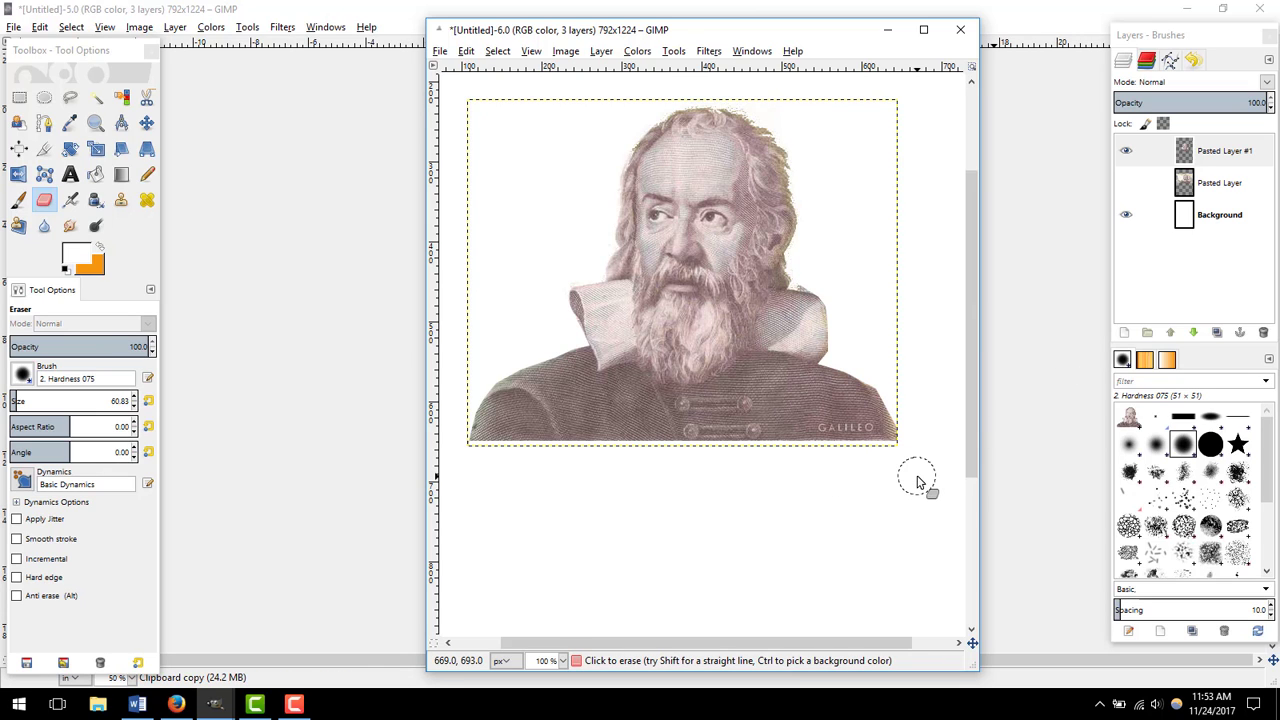
{"action": "key", "text": "ctrl"}
{"action": "key", "text": "ctrl+a"}
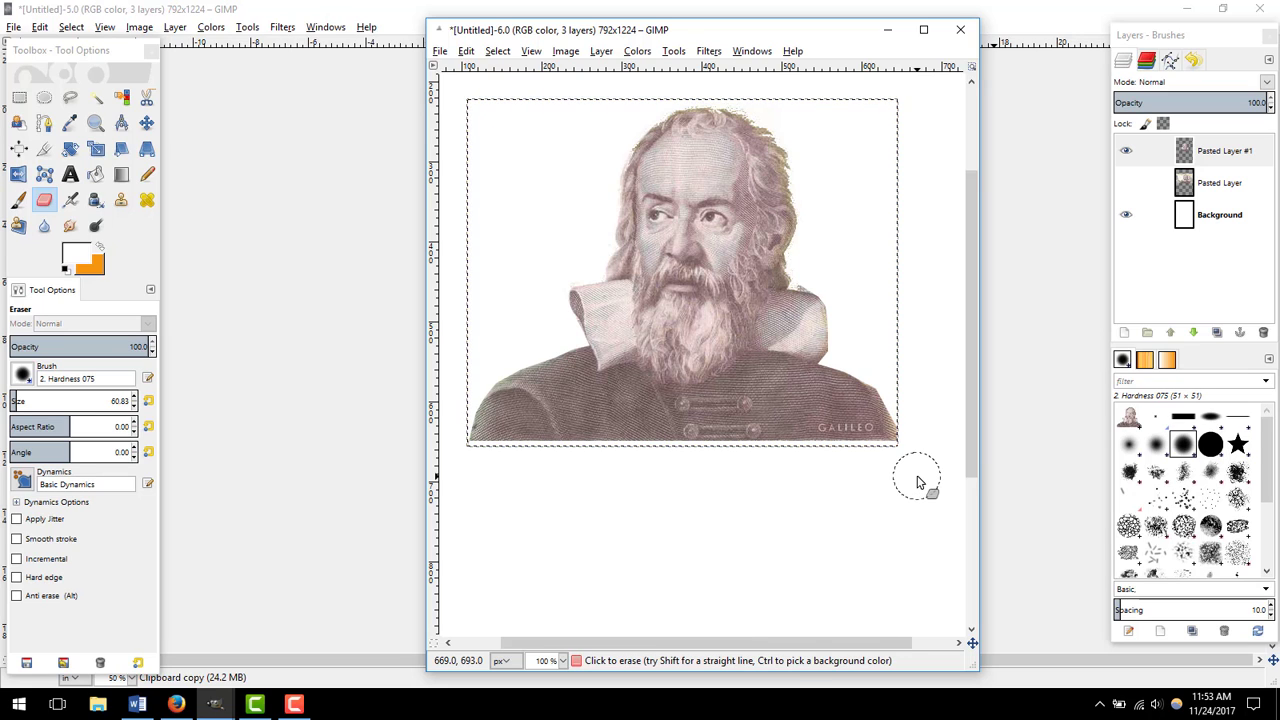
{"action": "key", "text": "ctrl"}
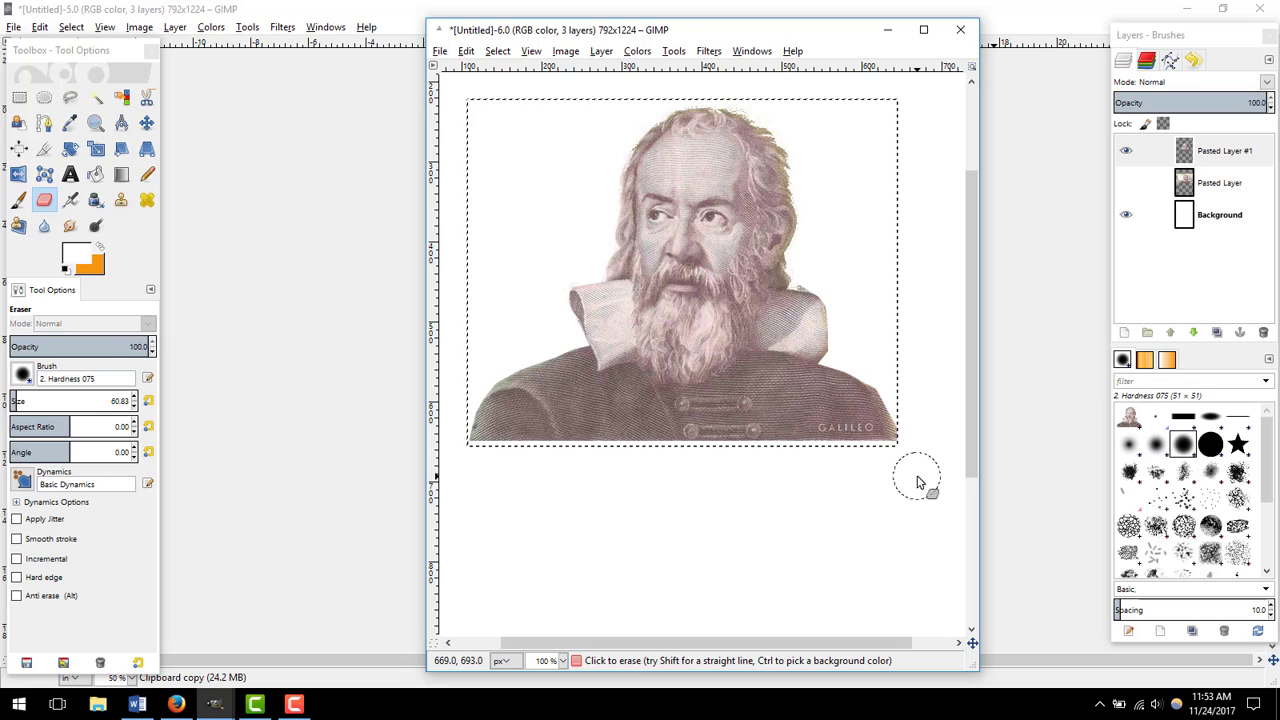
{"action": "key", "text": "ctrl"}
{"action": "key", "text": "shift"}
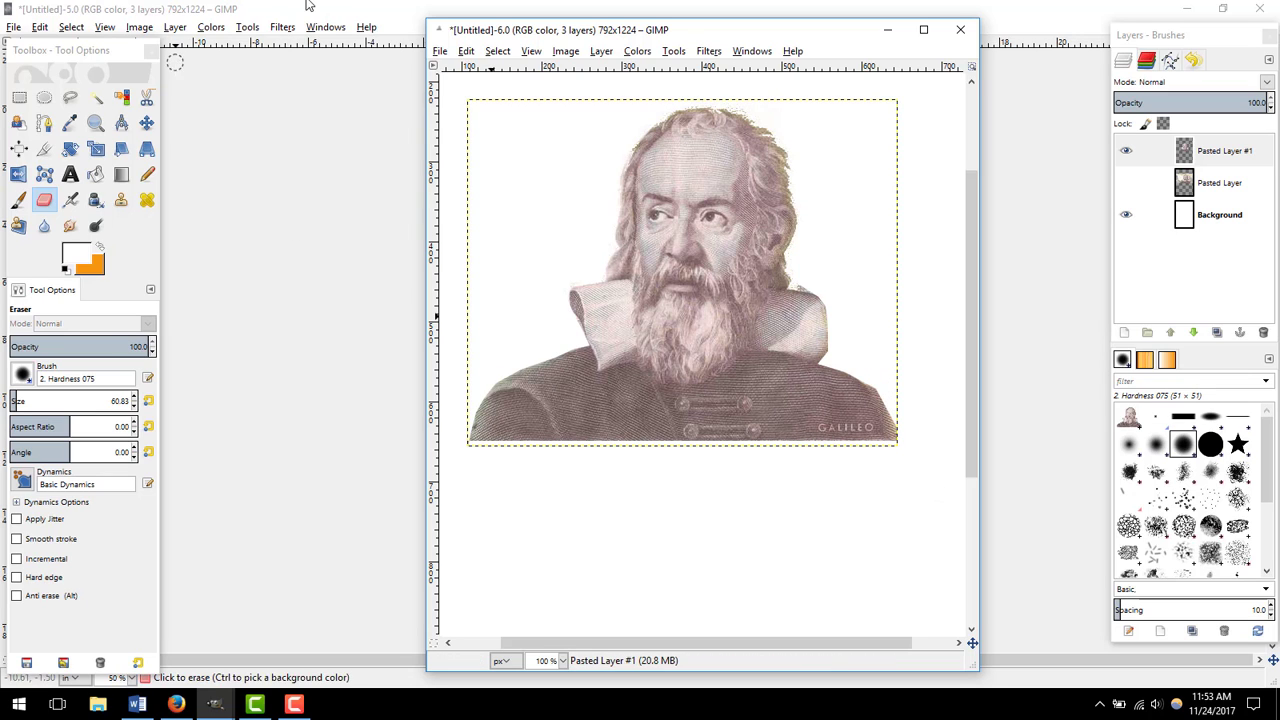
Step: Set Fuzzy Select to add to the current selection, and invert the empty selection in the nebula poster image
{"action": "left_click", "coordinate": [95, 97]}
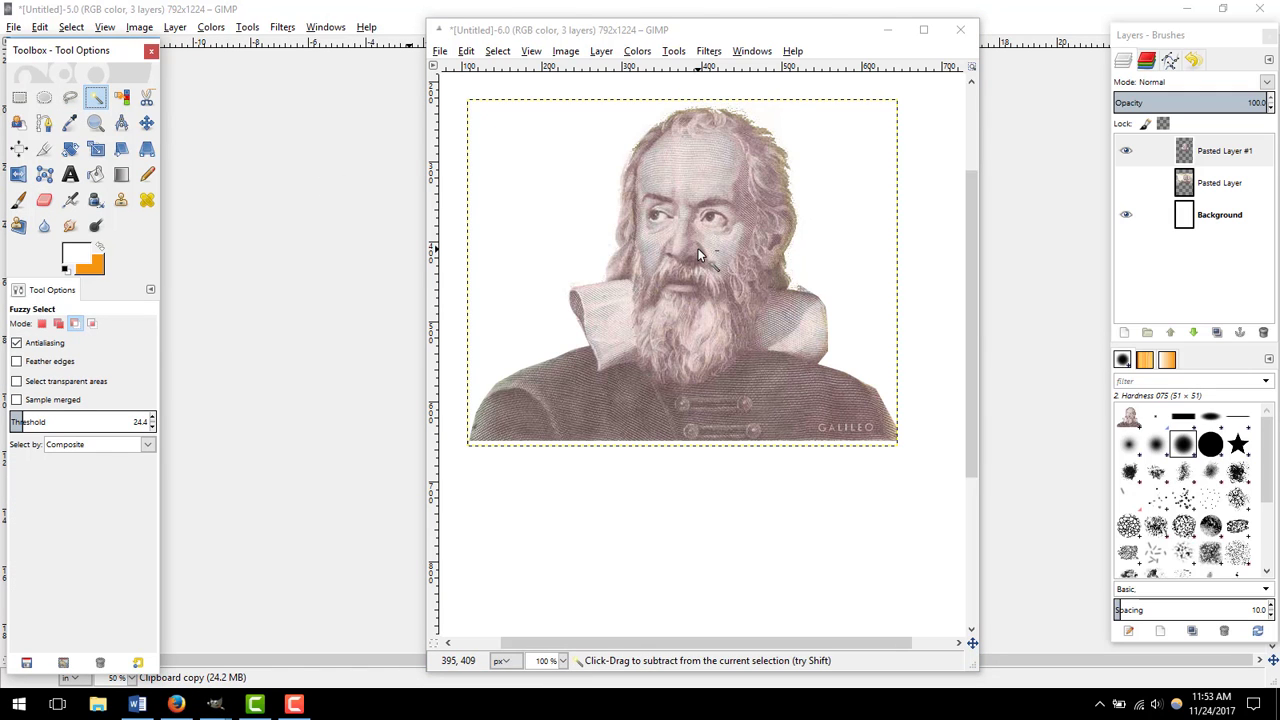
{"action": "left_click", "coordinate": [58, 323]}
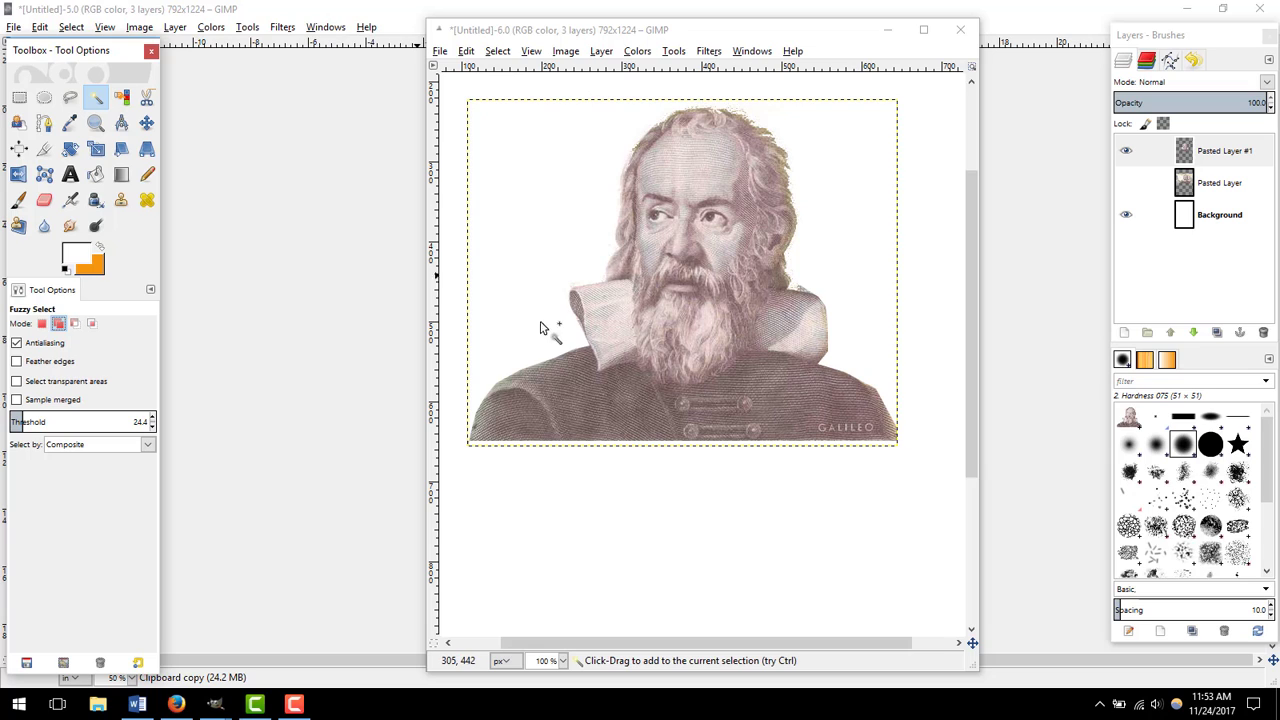
{"action": "left_click", "coordinate": [59, 325]}
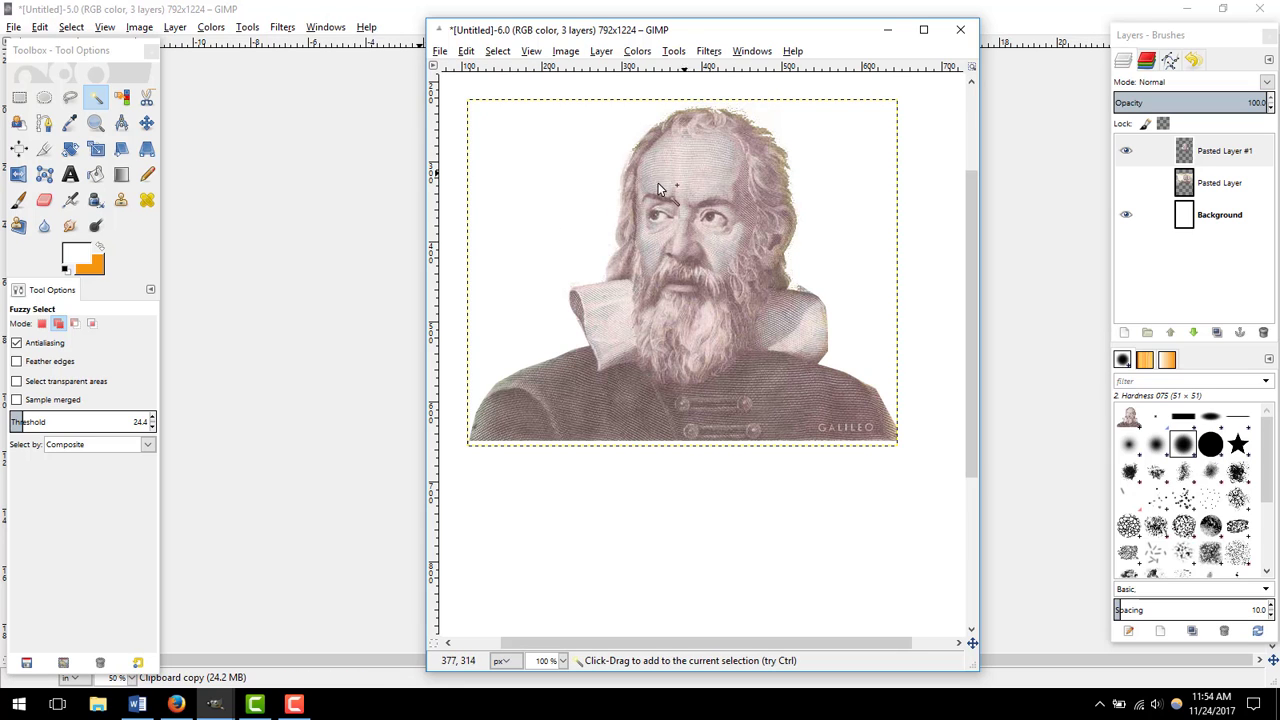
{"action": "left_click", "coordinate": [76, 31]}
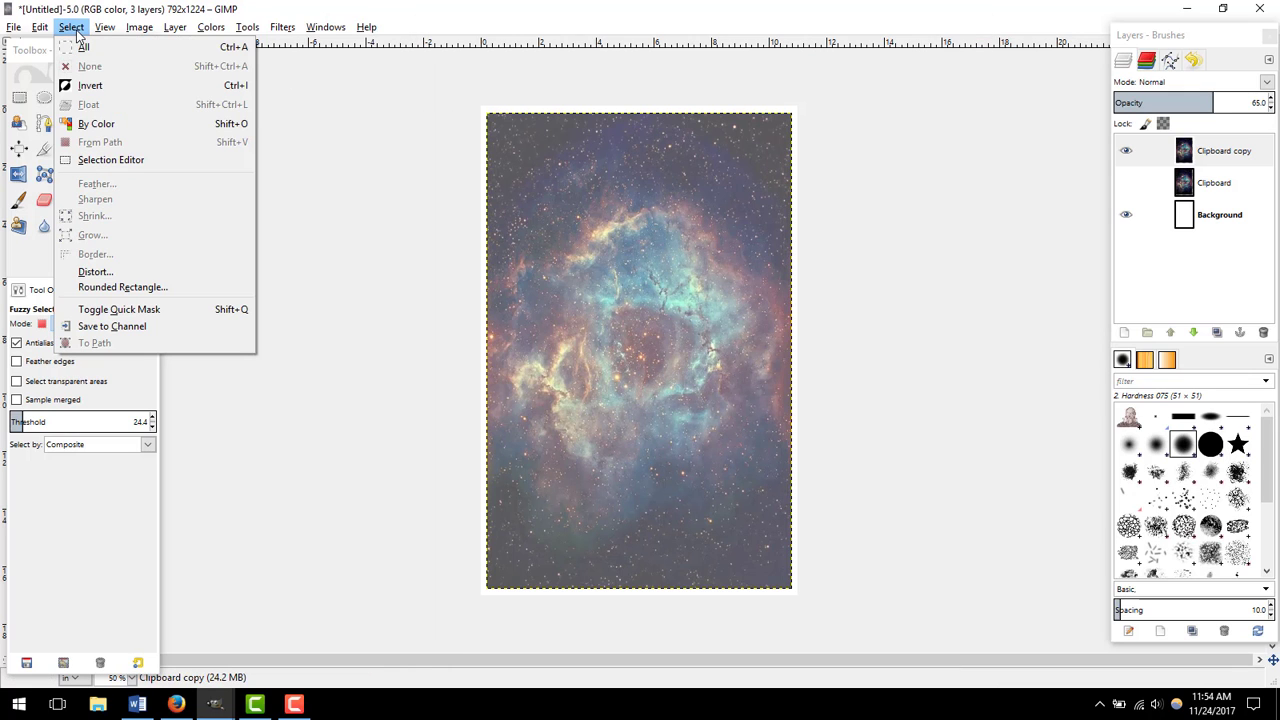
{"action": "left_click", "coordinate": [88, 87]}
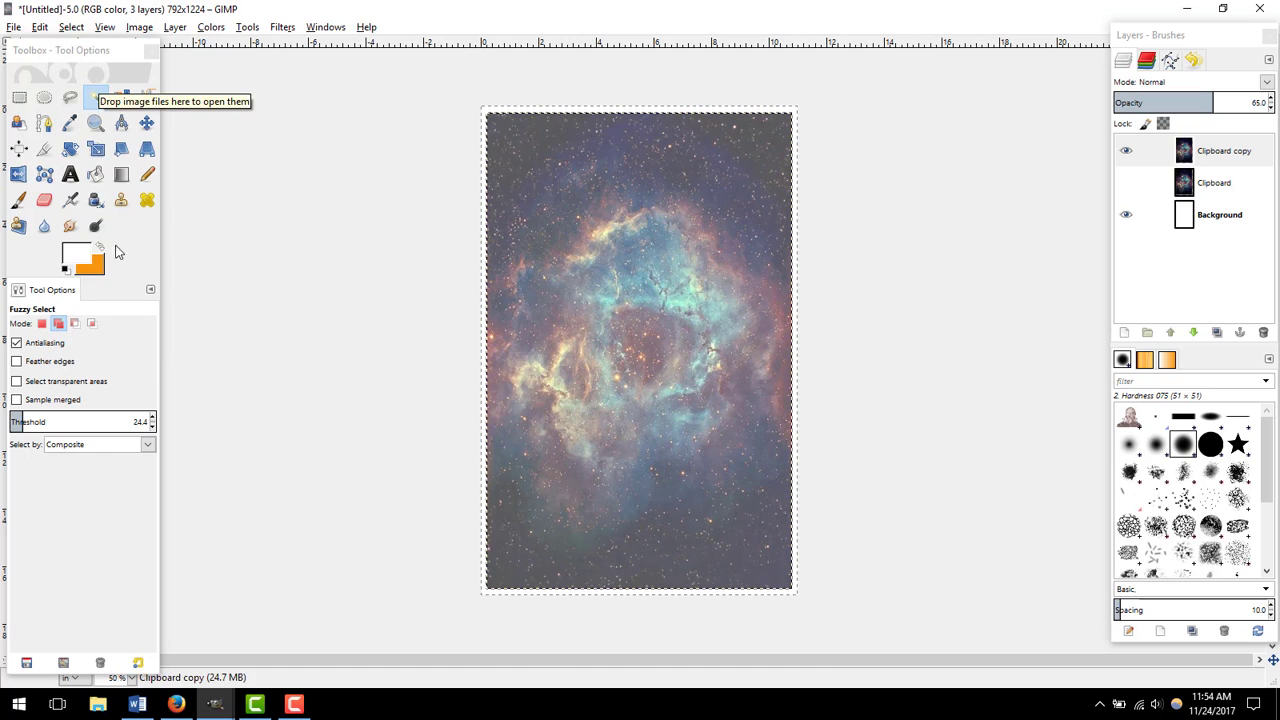
Step: Switch to the Galileo image, invert its empty selection so the whole cut-out layer is selected, and copy it
{"action": "mouse_move", "coordinate": [212, 703]}
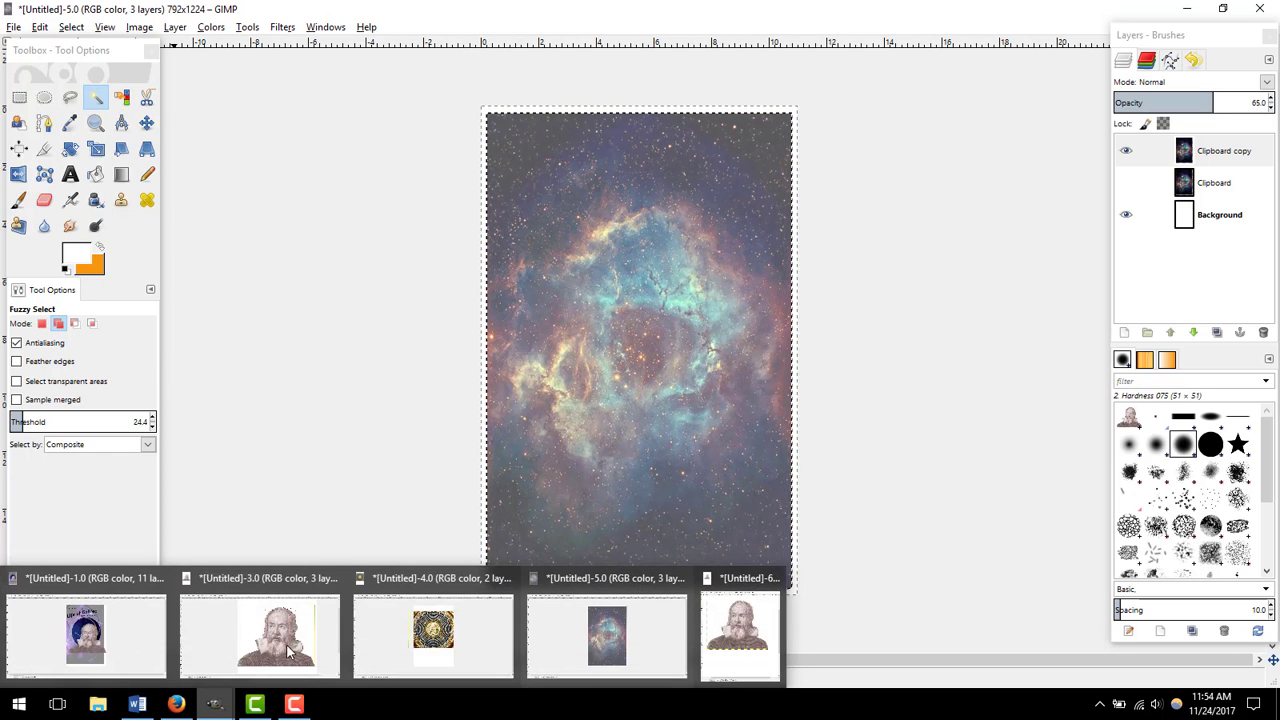
{"action": "left_click", "coordinate": [757, 646]}
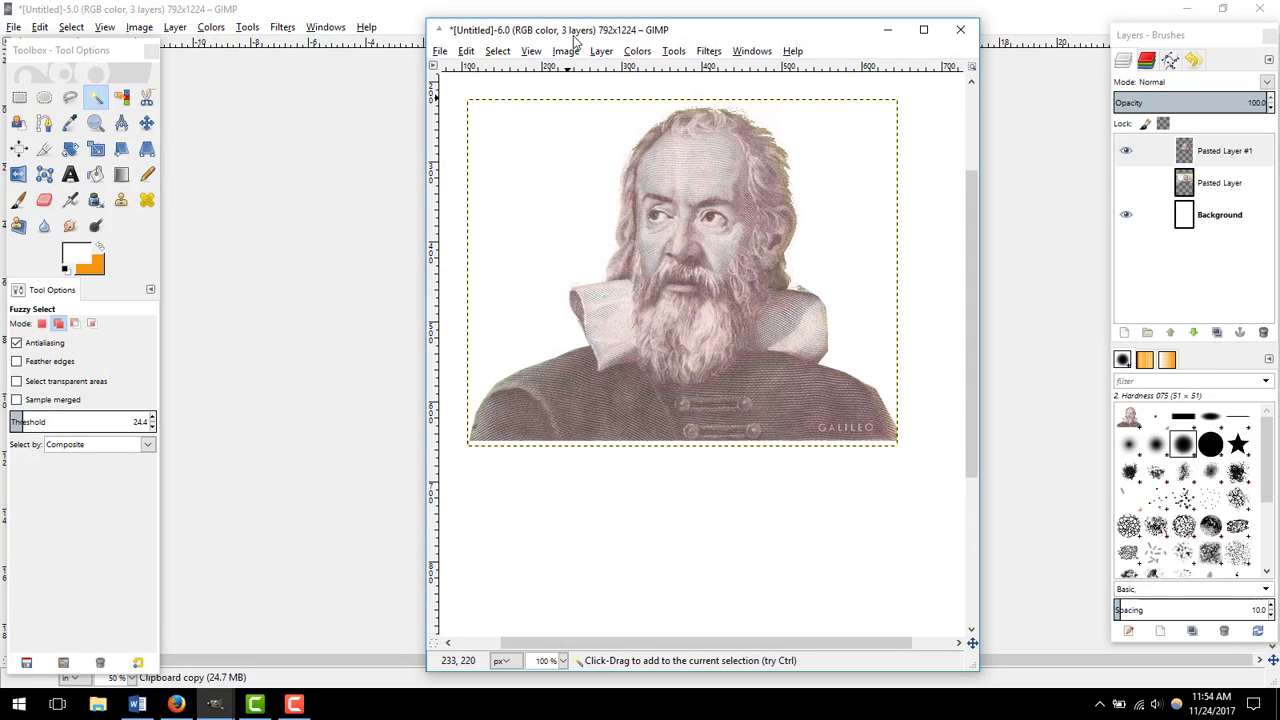
{"action": "left_click", "coordinate": [498, 51]}
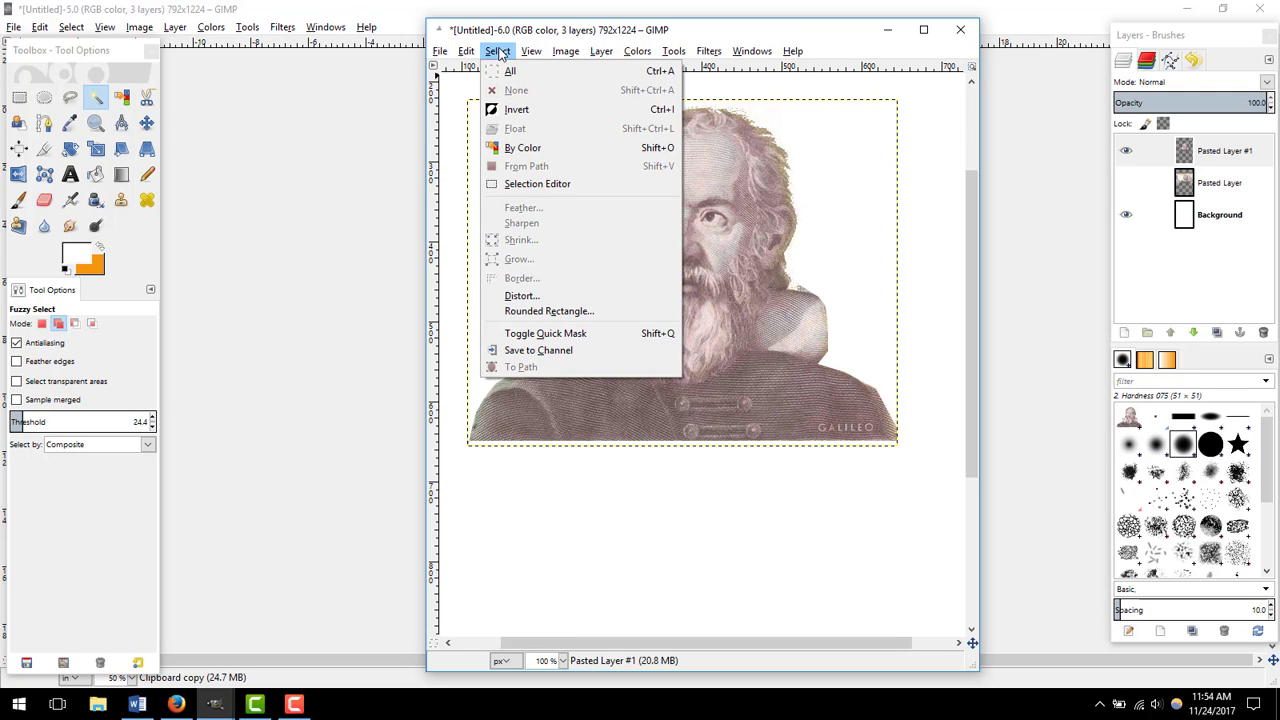
{"action": "left_click", "coordinate": [517, 110]}
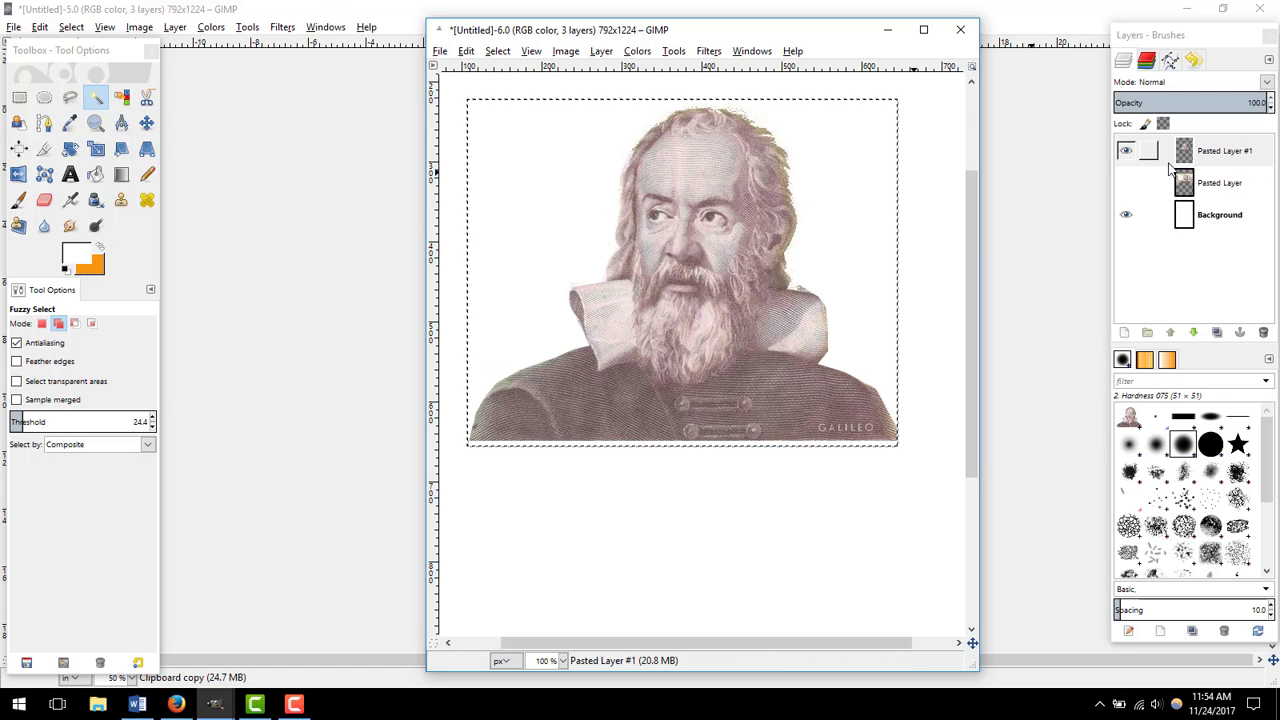
{"action": "key", "text": "ctrl"}
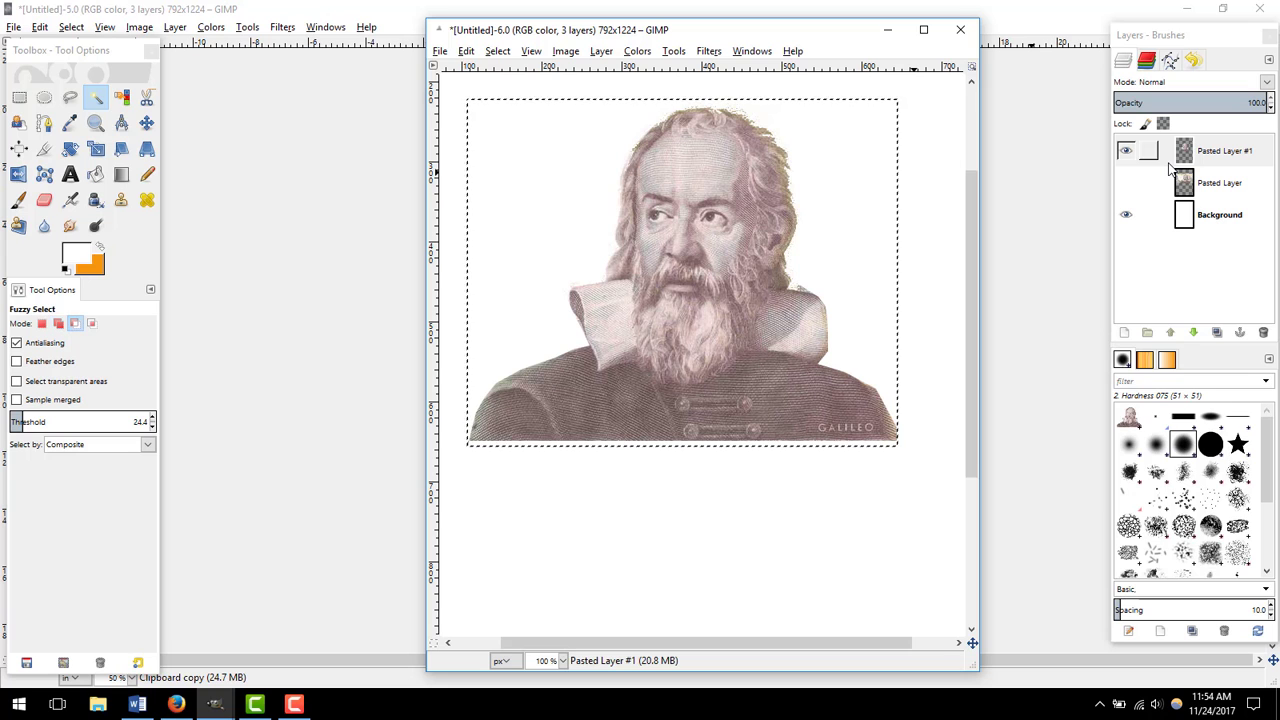
{"action": "key", "text": "ctrl+c"}
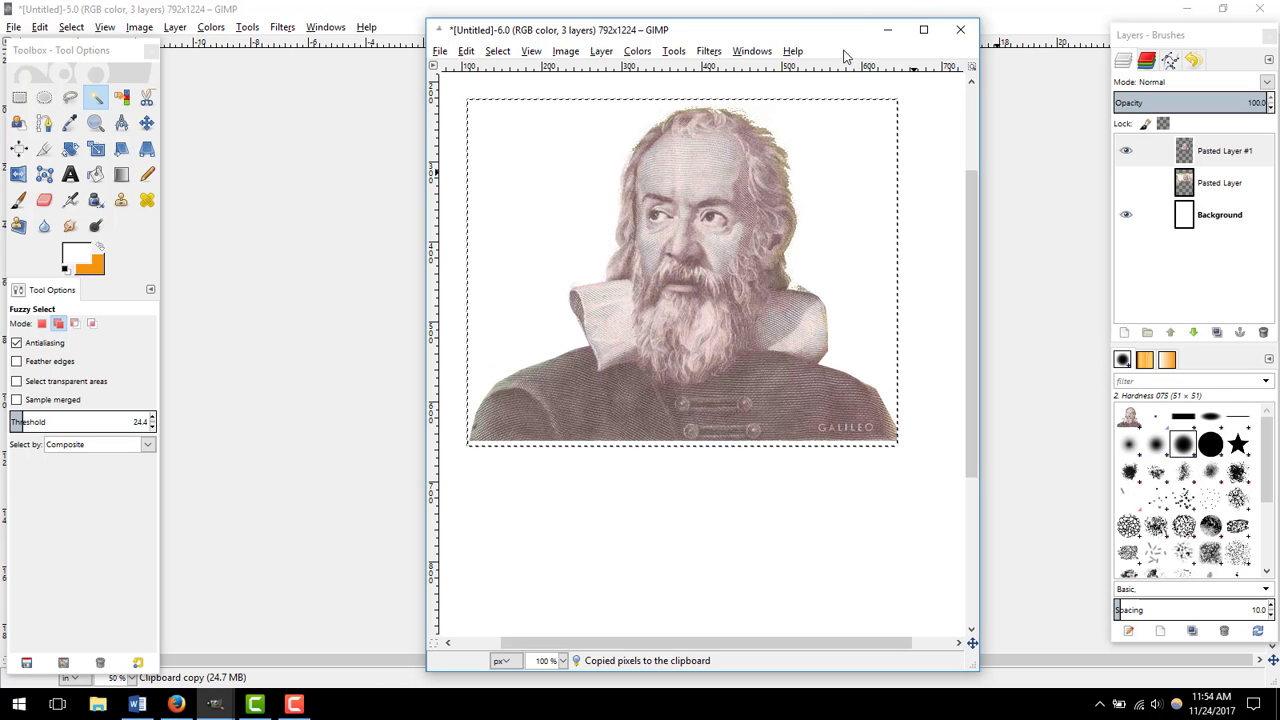
Step: Paste the Galileo cut-out into the nebula poster and convert the floating selection into a new layer
{"action": "left_click", "coordinate": [887, 30]}
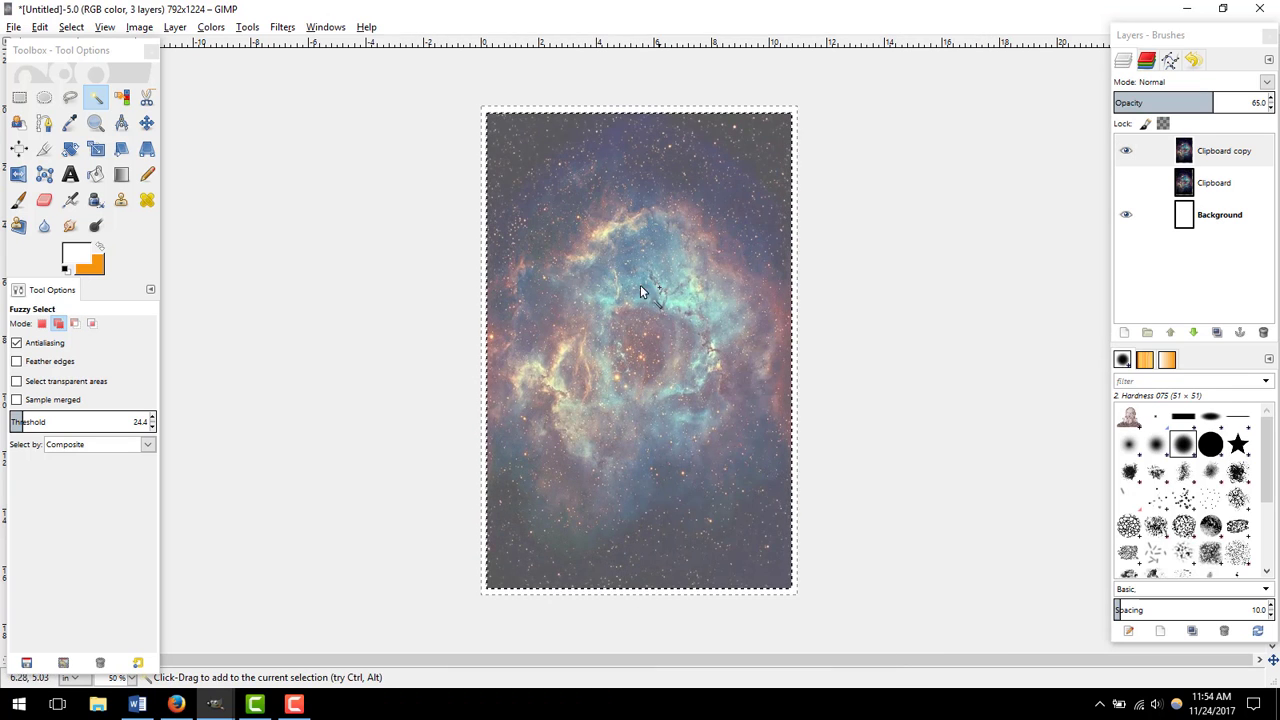
{"action": "key", "text": "ctrl+v"}
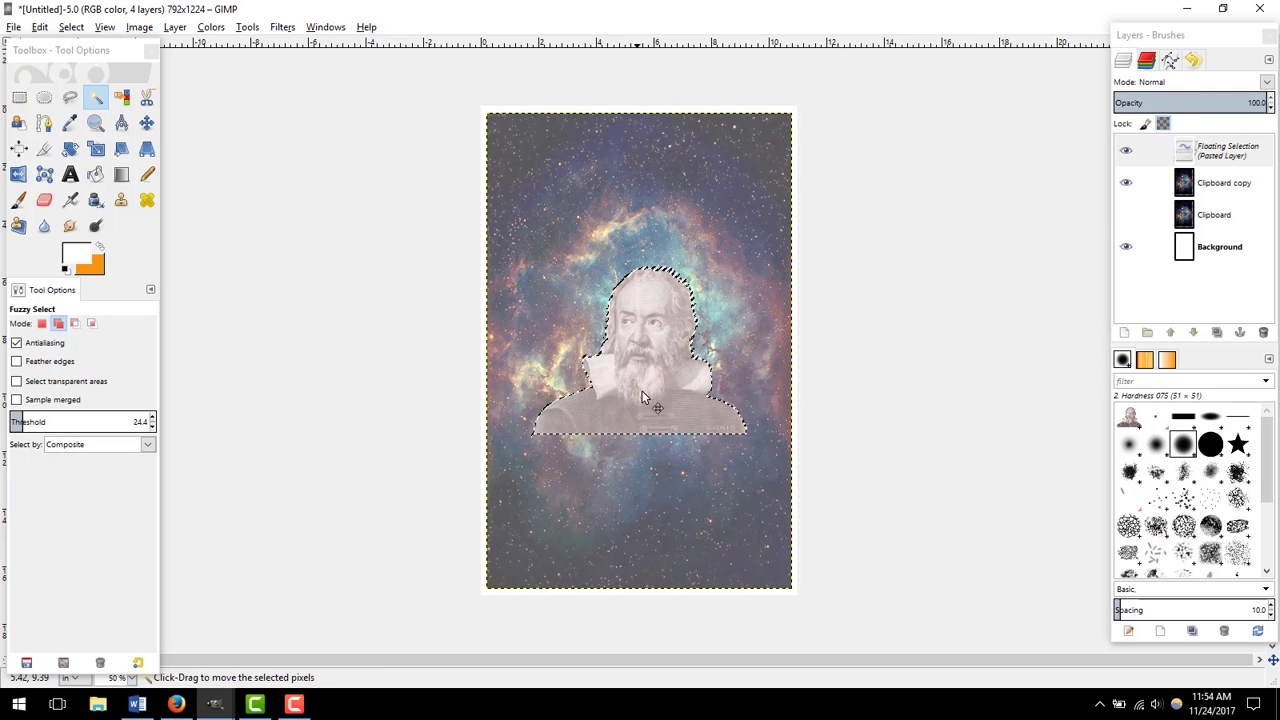
{"action": "right_click", "coordinate": [1230, 158]}
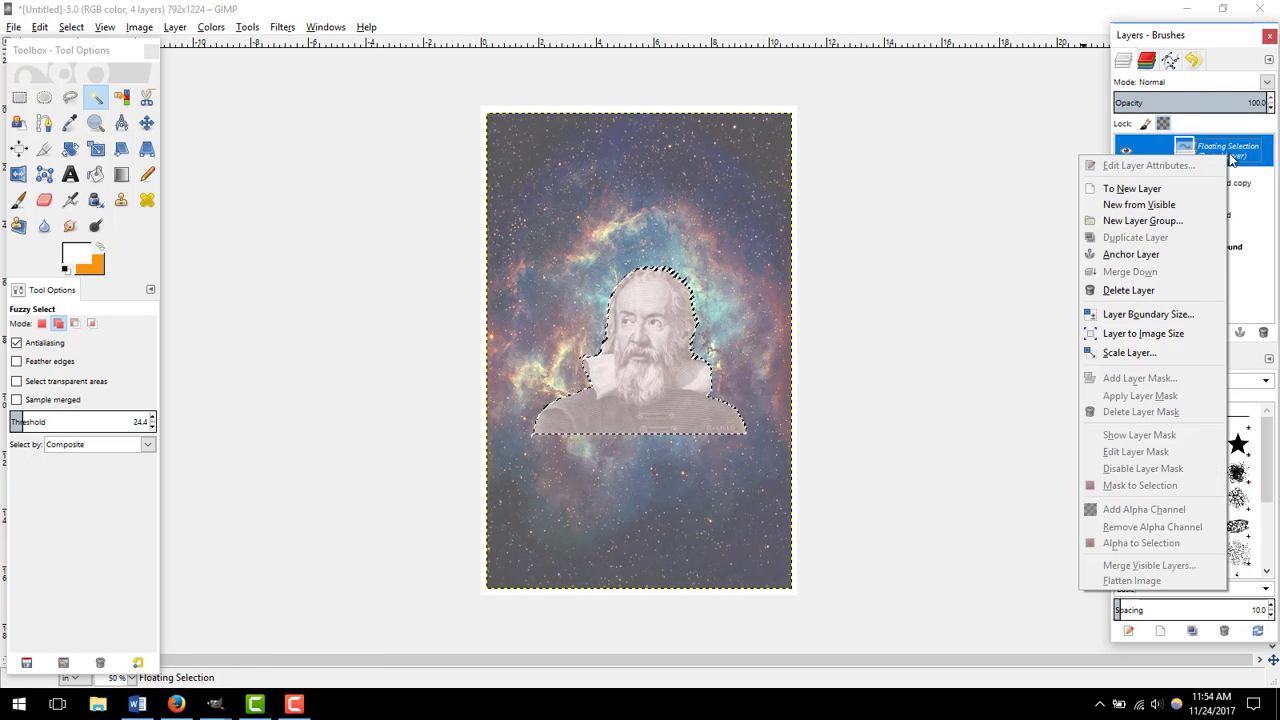
{"action": "left_click", "coordinate": [1180, 190]}
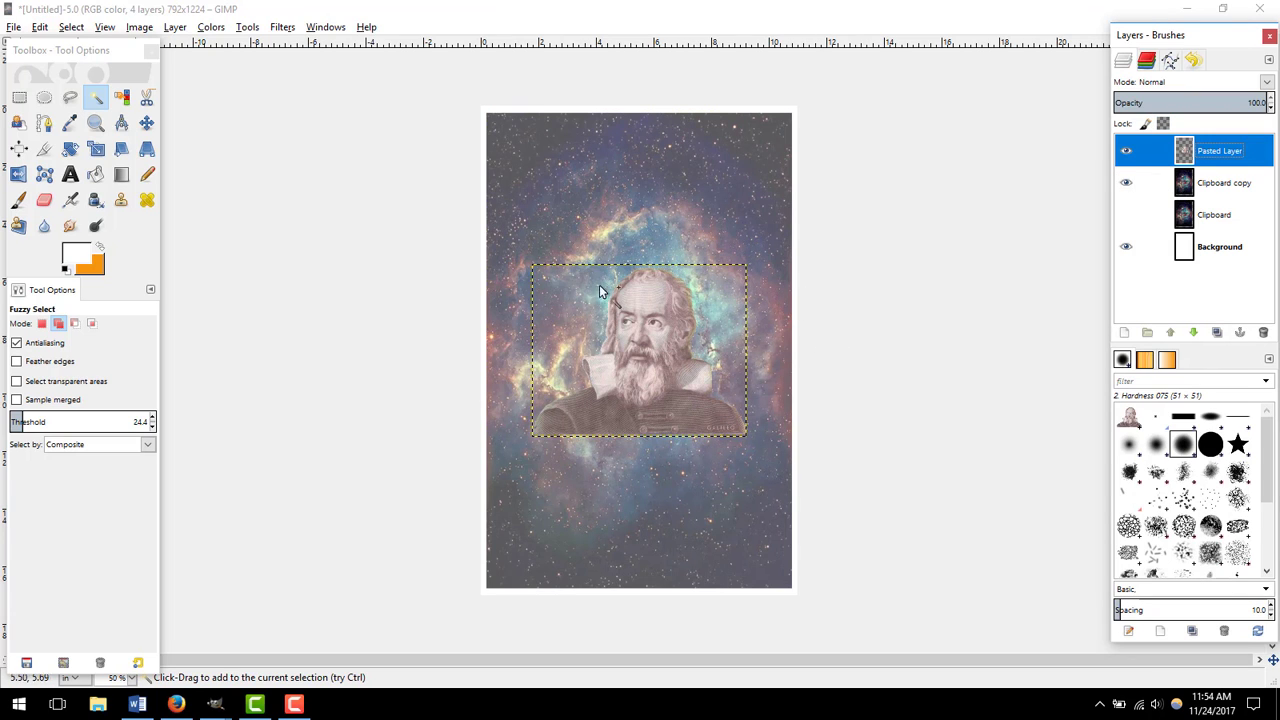
Step: Scale the pasted Galileo layer with proportions locked to about 10.85 × 8.75 in, nearly filling the poster's width
{"action": "left_click", "coordinate": [97, 150]}
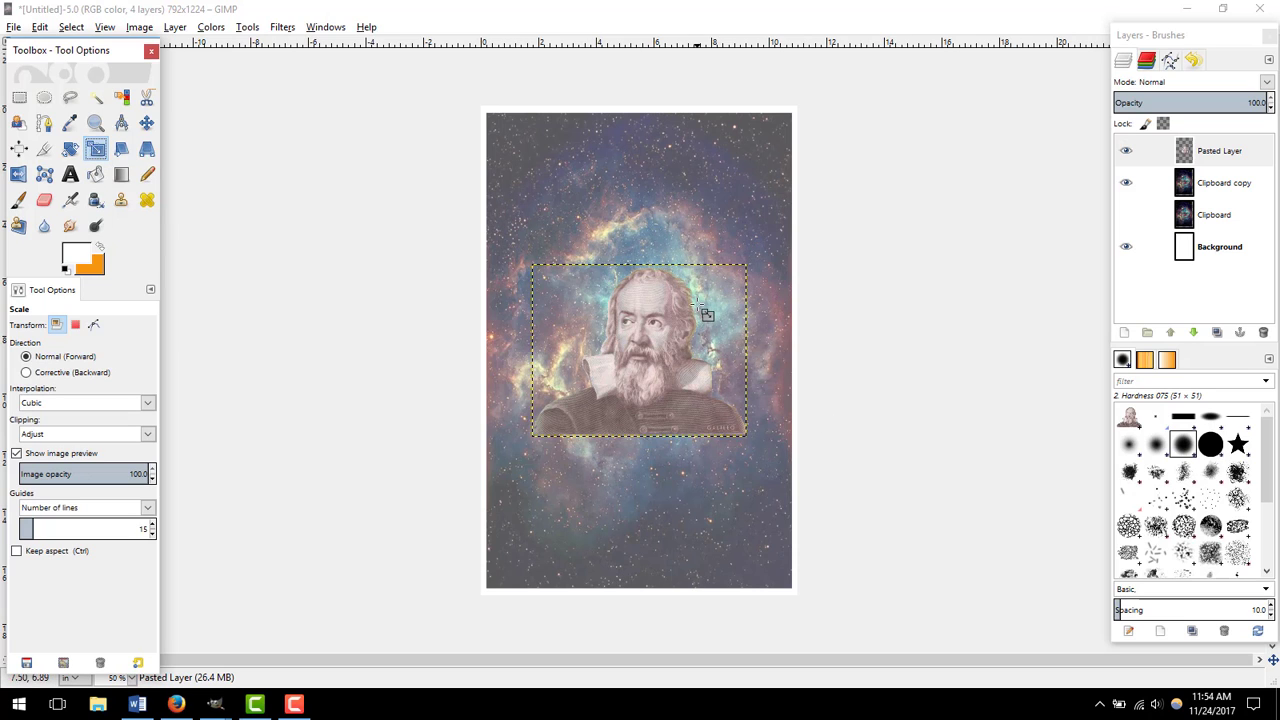
{"action": "key", "text": "Tab"}
{"action": "left_click", "coordinate": [665, 316]}
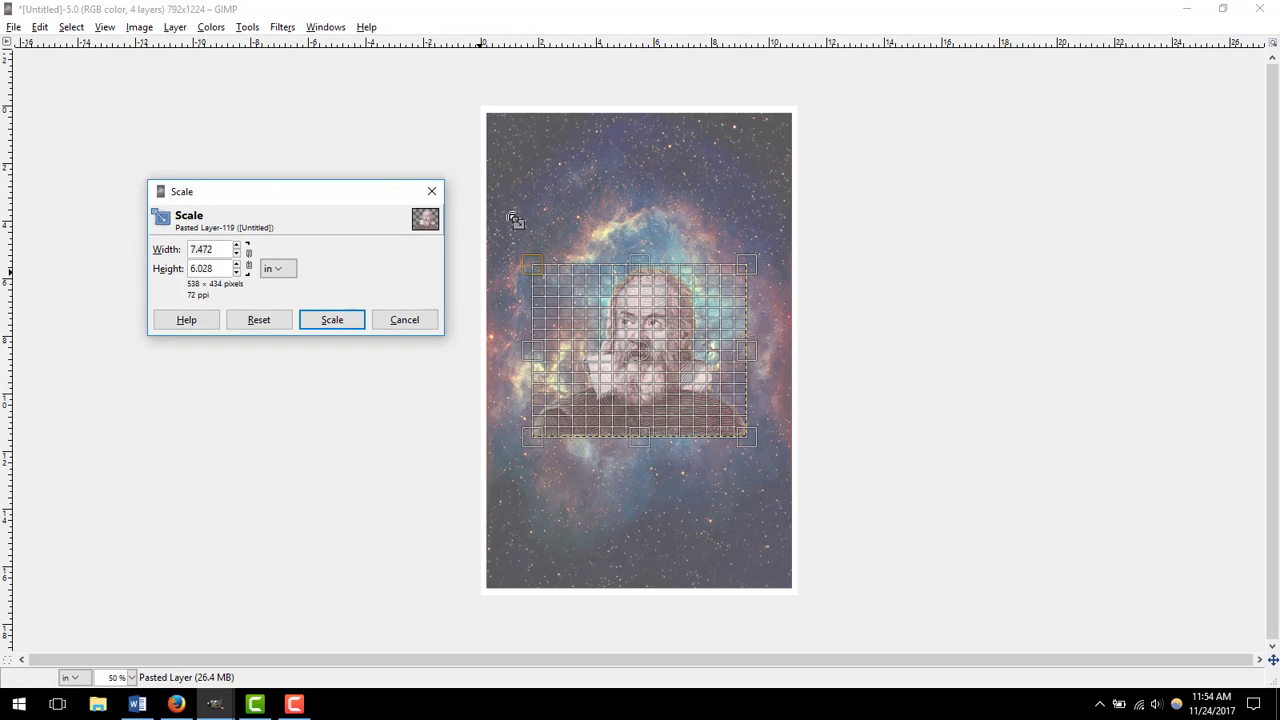
{"action": "left_click", "coordinate": [250, 262]}
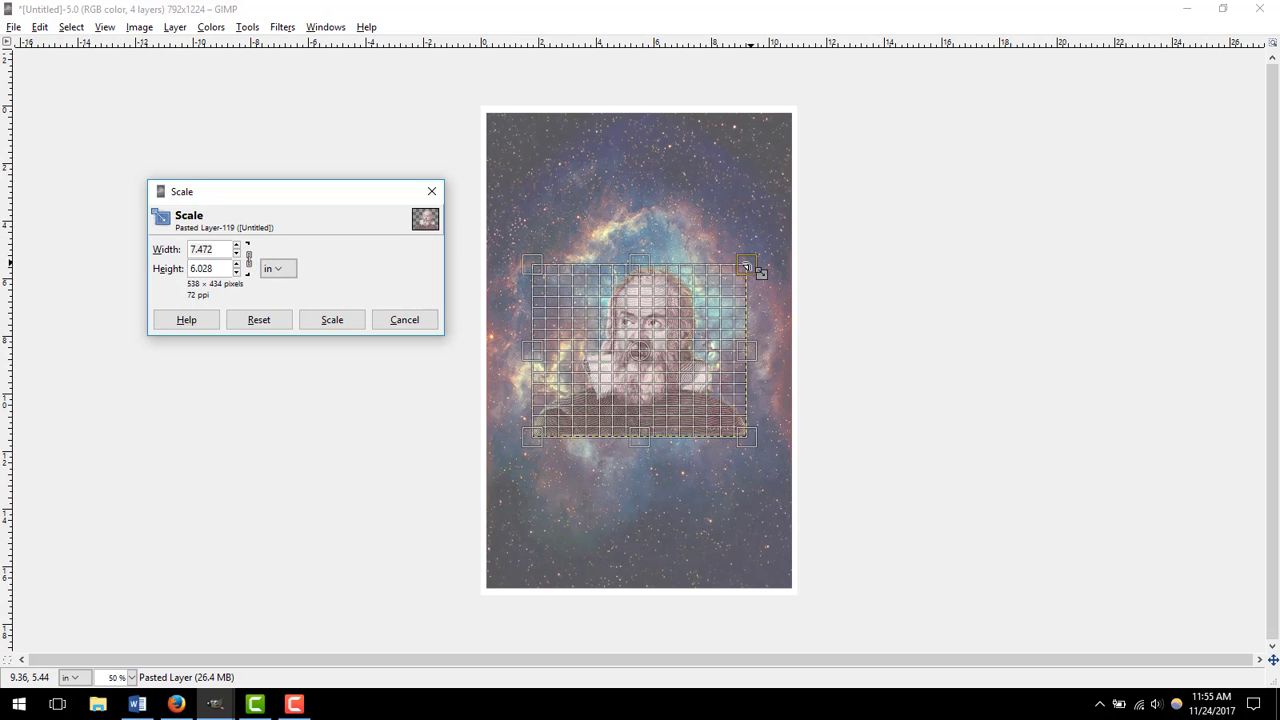
{"action": "key", "text": "Tab"}
{"action": "left_click_drag", "start_coordinate": [747, 267], "coordinate": [762, 223]}
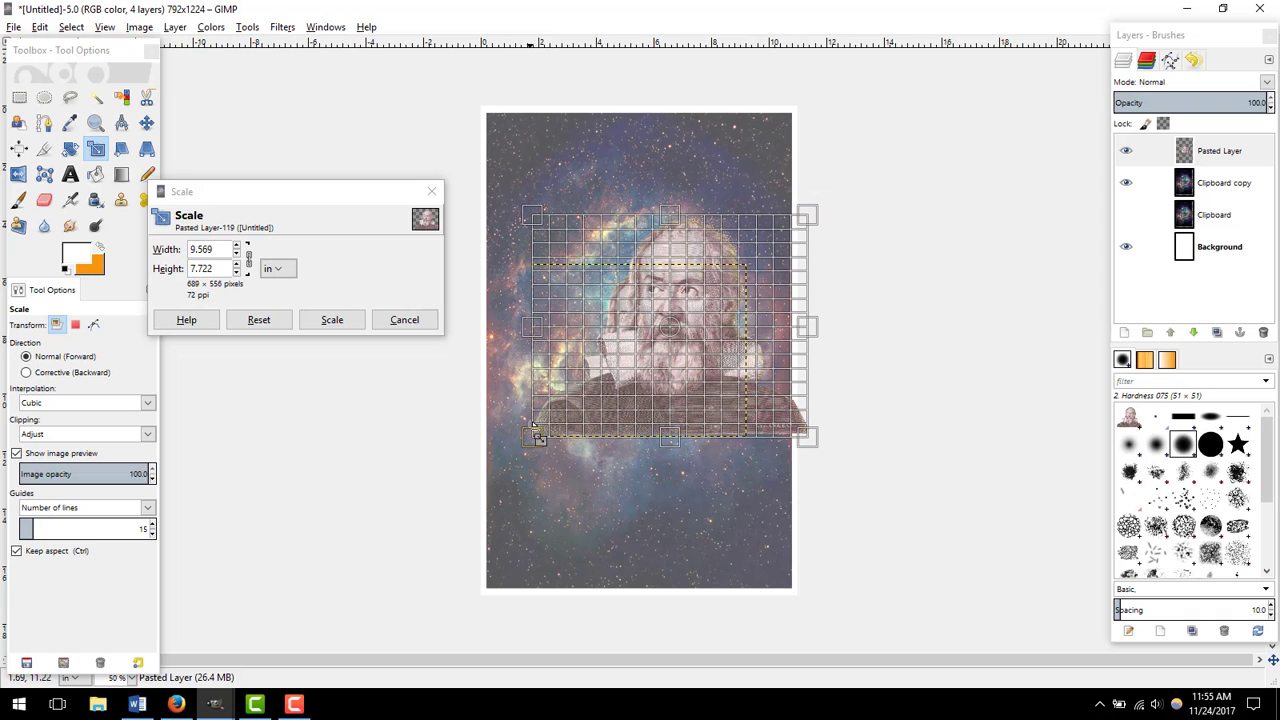
{"action": "left_click_drag", "start_coordinate": [533, 437], "coordinate": [502, 465]}
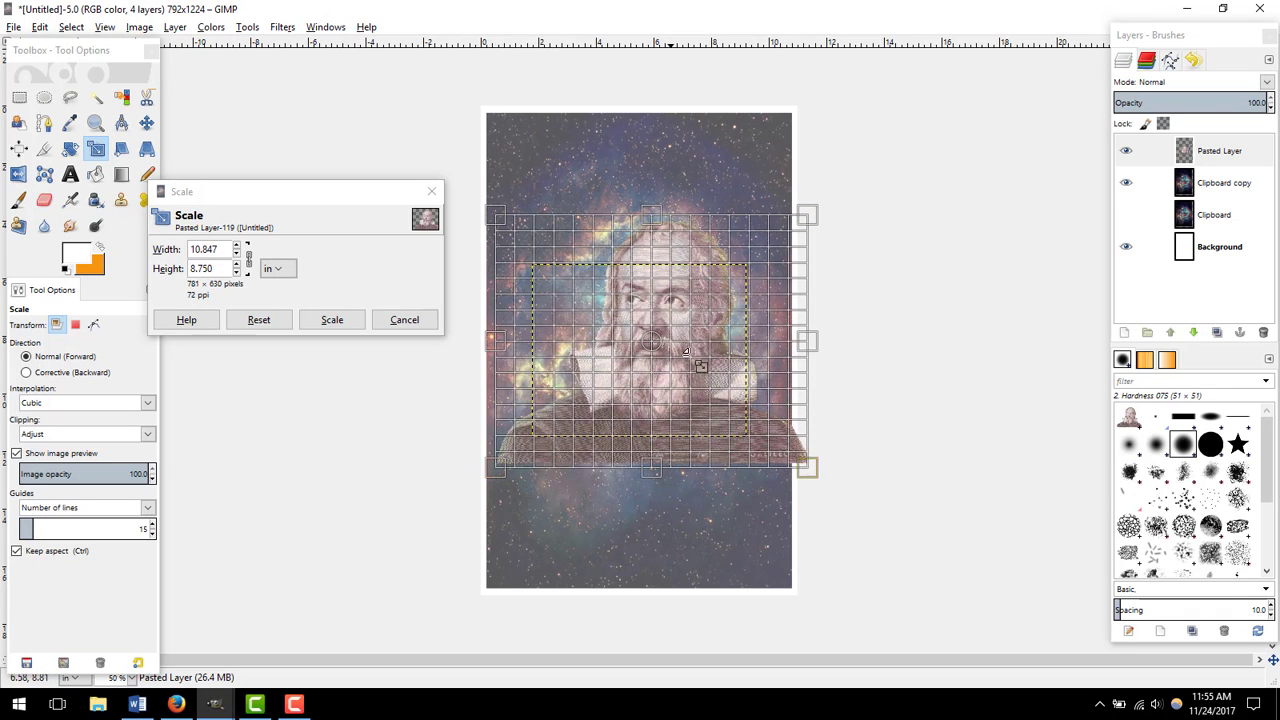
{"action": "left_click_drag", "start_coordinate": [706, 366], "coordinate": [690, 366]}
{"action": "left_click", "coordinate": [328, 319]}
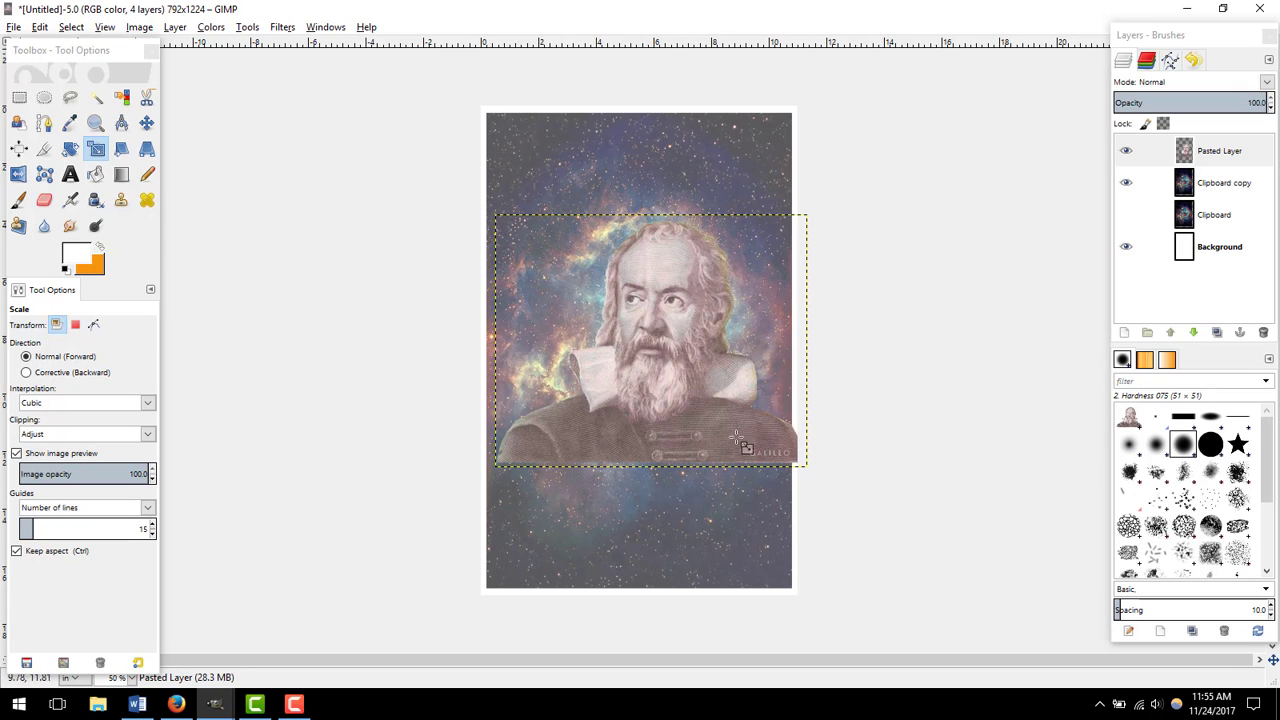
Step: Move the enlarged Galileo layer slightly lower over the nebula
{"action": "left_click", "coordinate": [146, 122]}
{"action": "left_click_drag", "start_coordinate": [676, 310], "coordinate": [673, 328]}
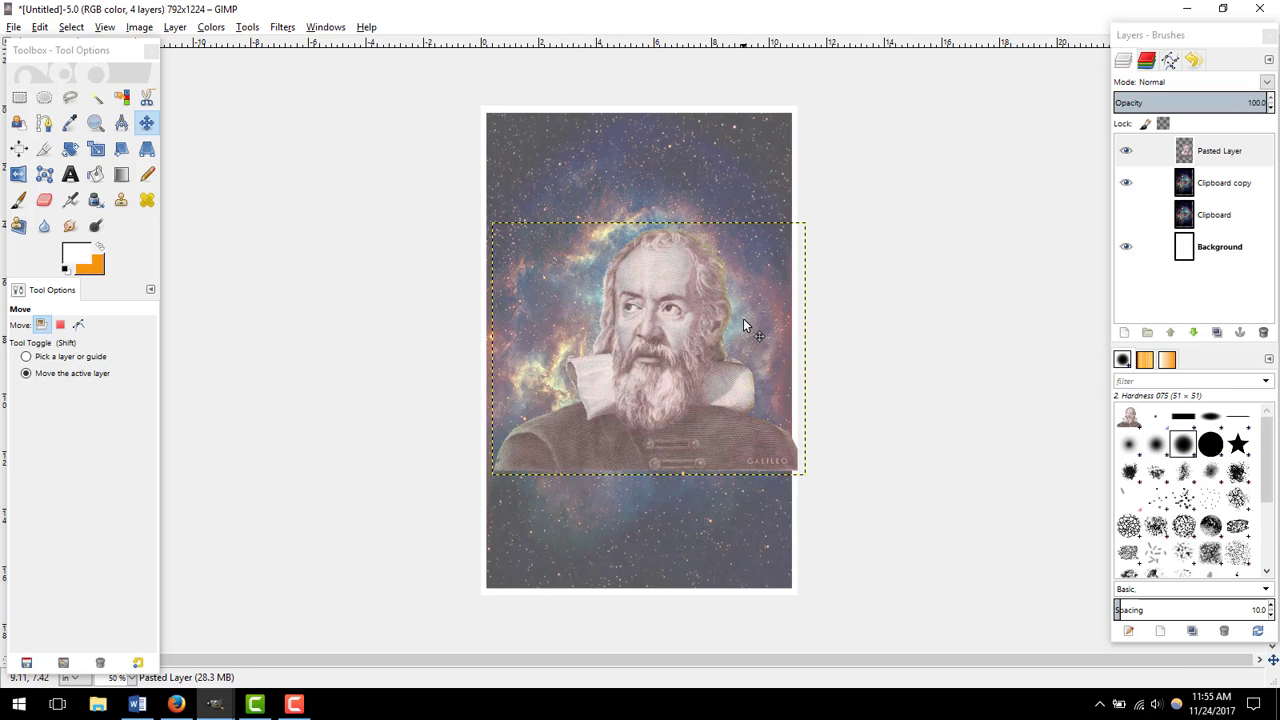
{"action": "left_click_drag", "start_coordinate": [672, 304], "coordinate": [676, 304]}
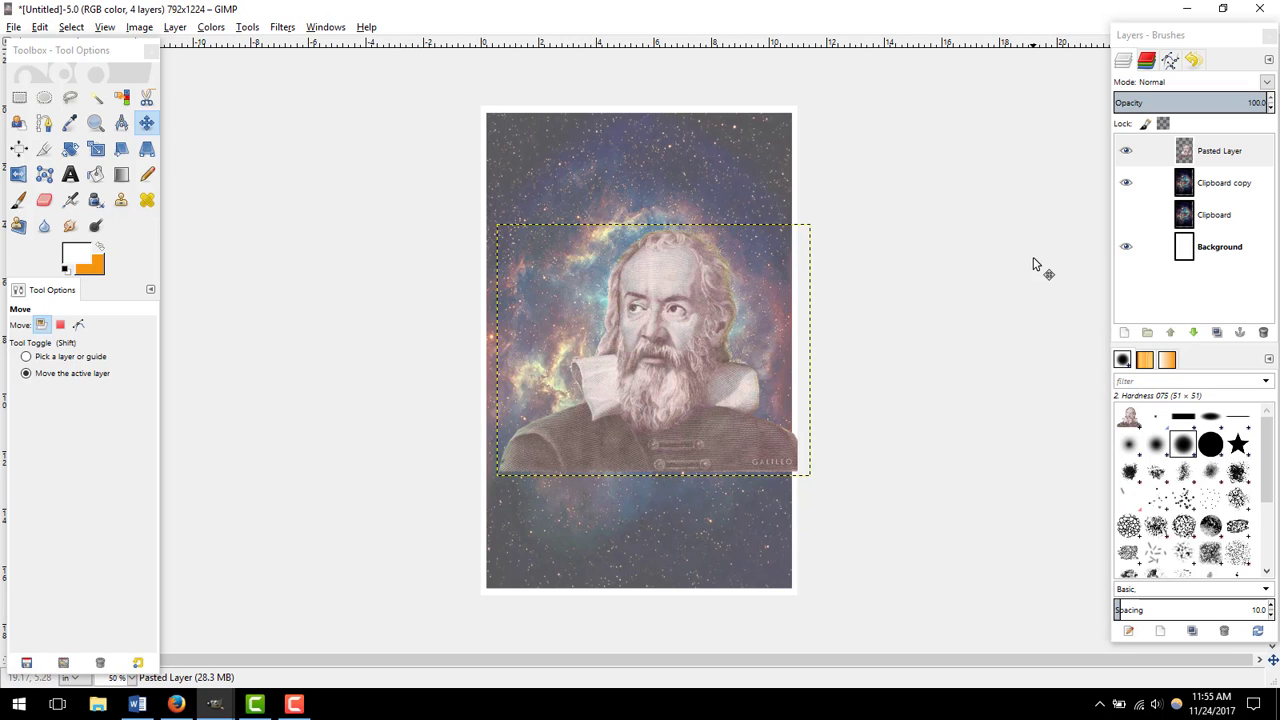
Step: Add a new transparent 792 × 1224 px layer above the Galileo layer, with Ellipse Select as the active tool
{"action": "left_click", "coordinate": [46, 100]}
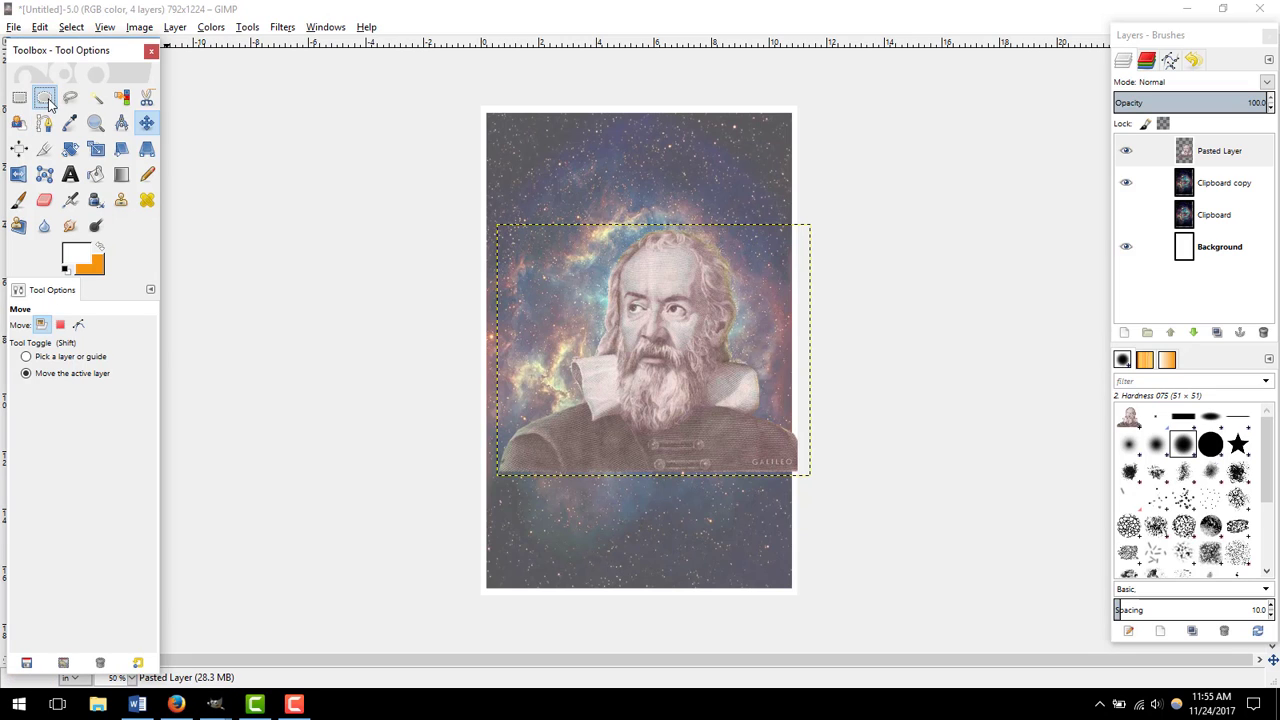
{"action": "left_click", "coordinate": [1124, 332]}
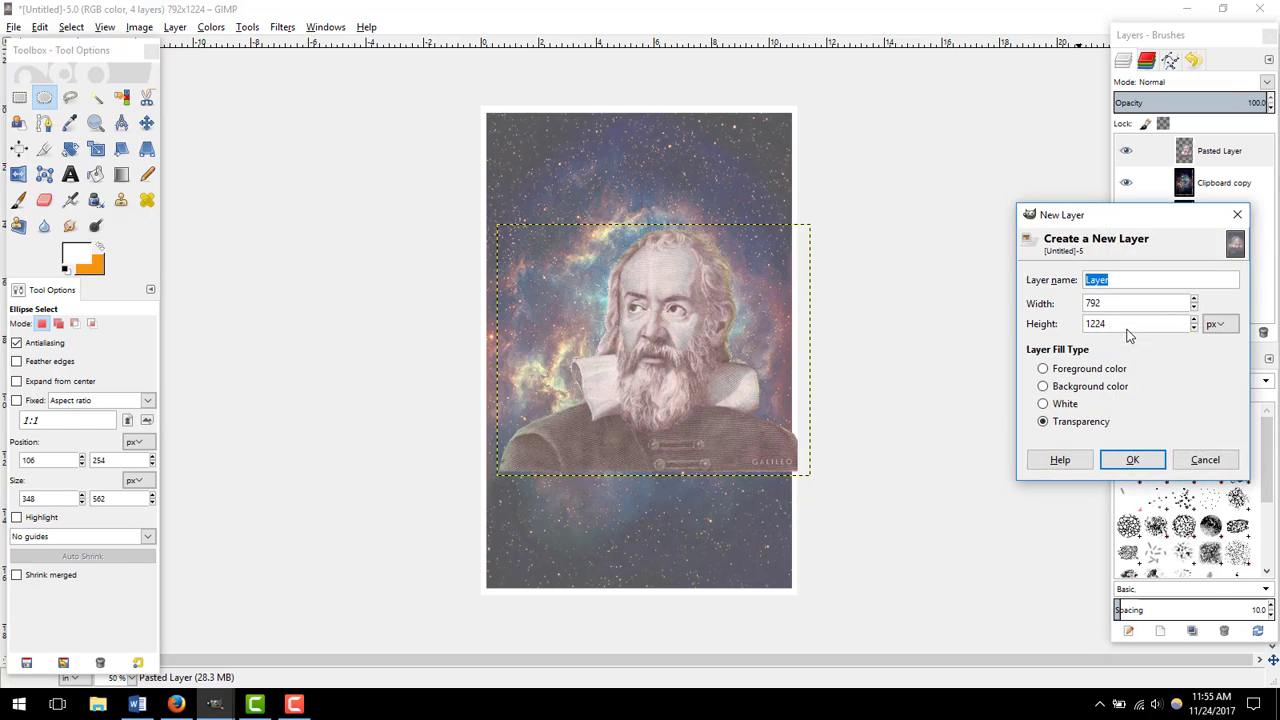
{"action": "left_click", "coordinate": [1133, 460]}
{"action": "left_click", "coordinate": [1240, 150]}
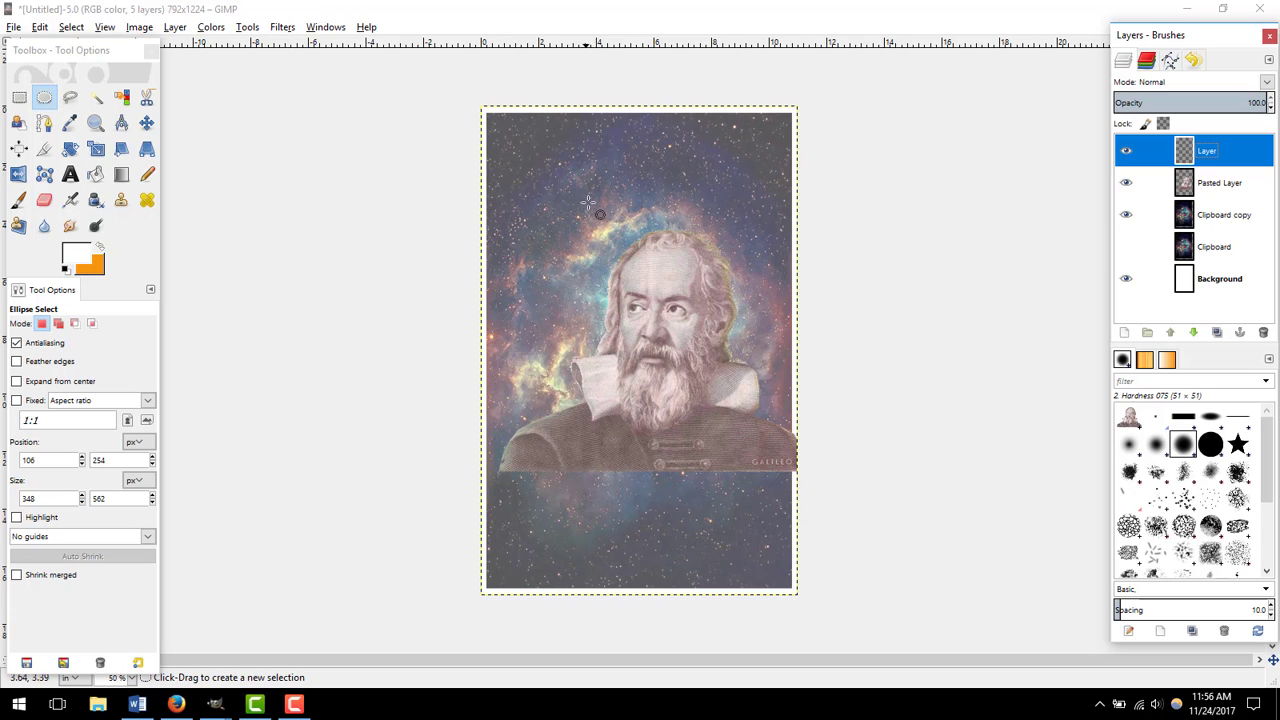
{"action": "left_click_drag", "start_coordinate": [591, 203], "coordinate": [822, 442]}
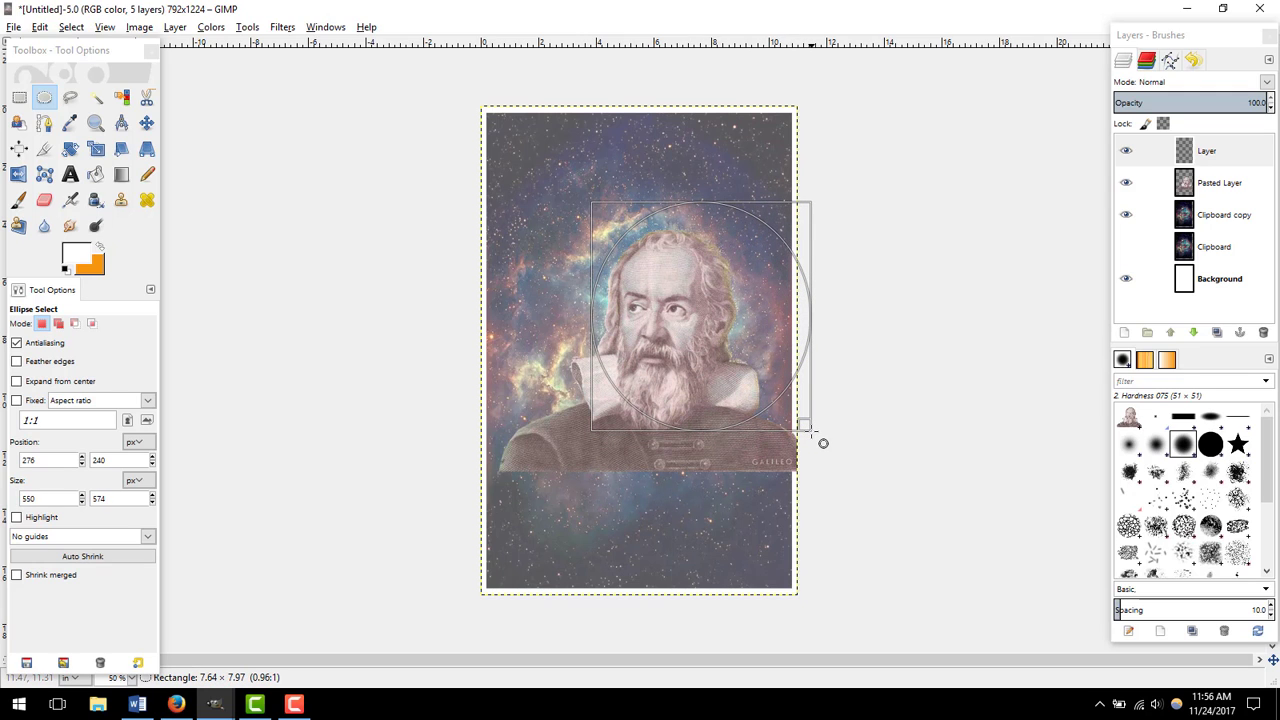
{"action": "left_click_drag", "start_coordinate": [813, 431], "coordinate": [835, 457]}
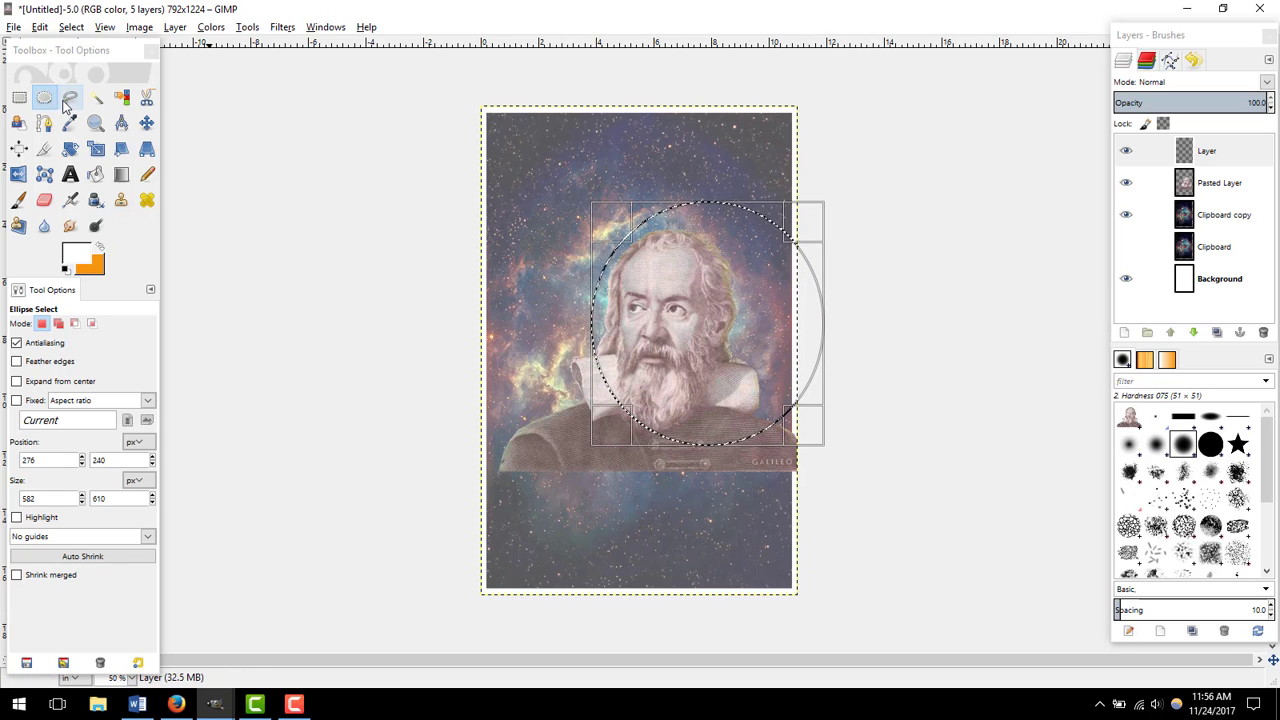
{"action": "left_click", "coordinate": [147, 122]}
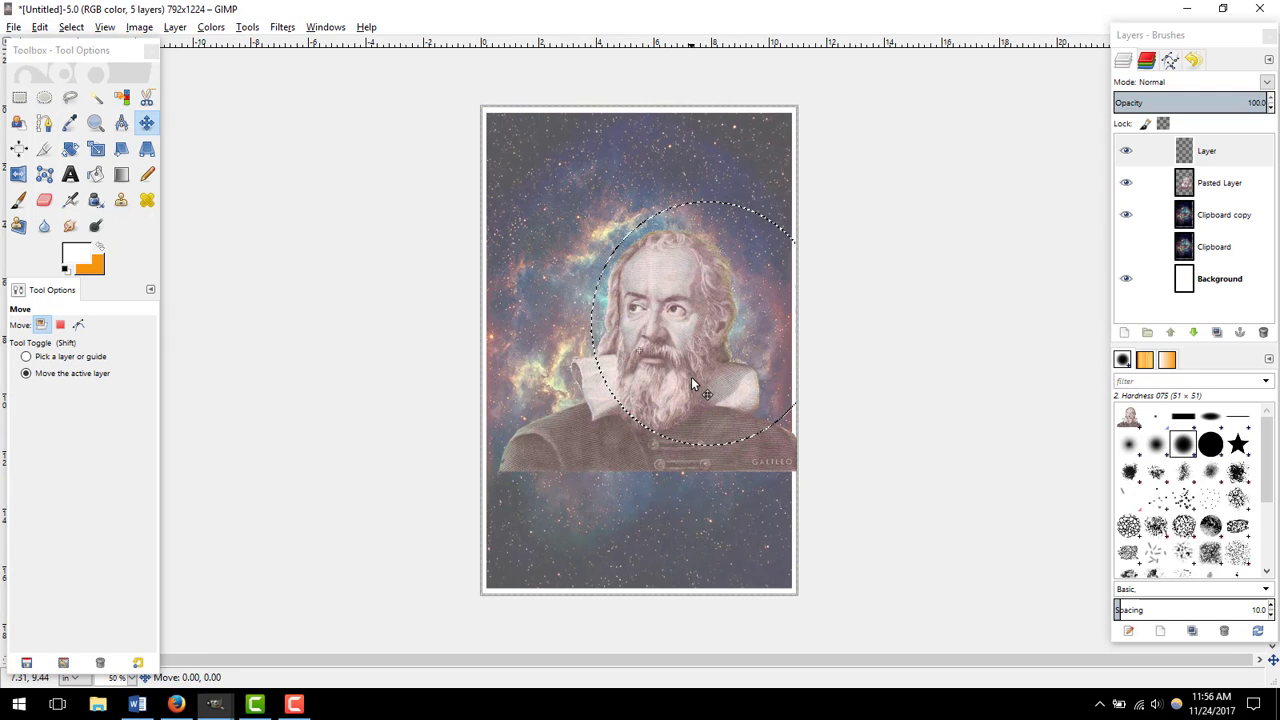
{"action": "left_click_drag", "start_coordinate": [734, 391], "coordinate": [698, 380]}
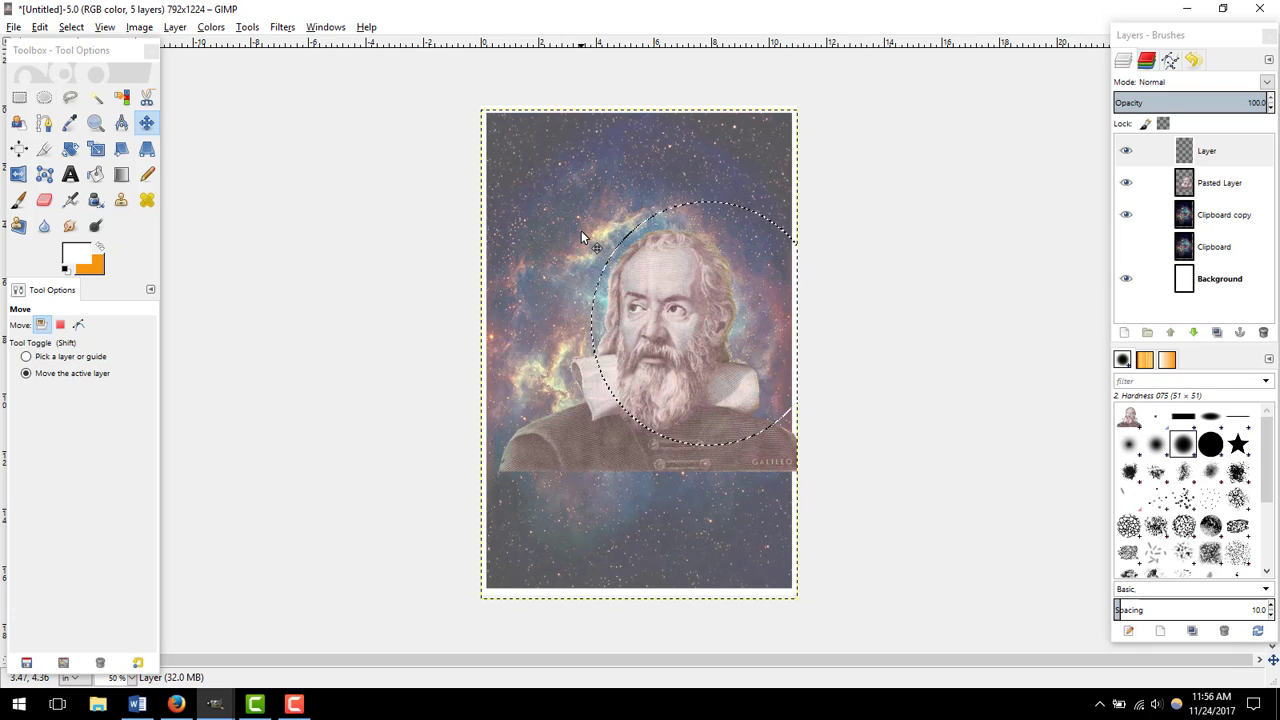
{"action": "key", "text": "ctrl+shift"}
{"action": "key", "text": "ctrl+shift+a"}
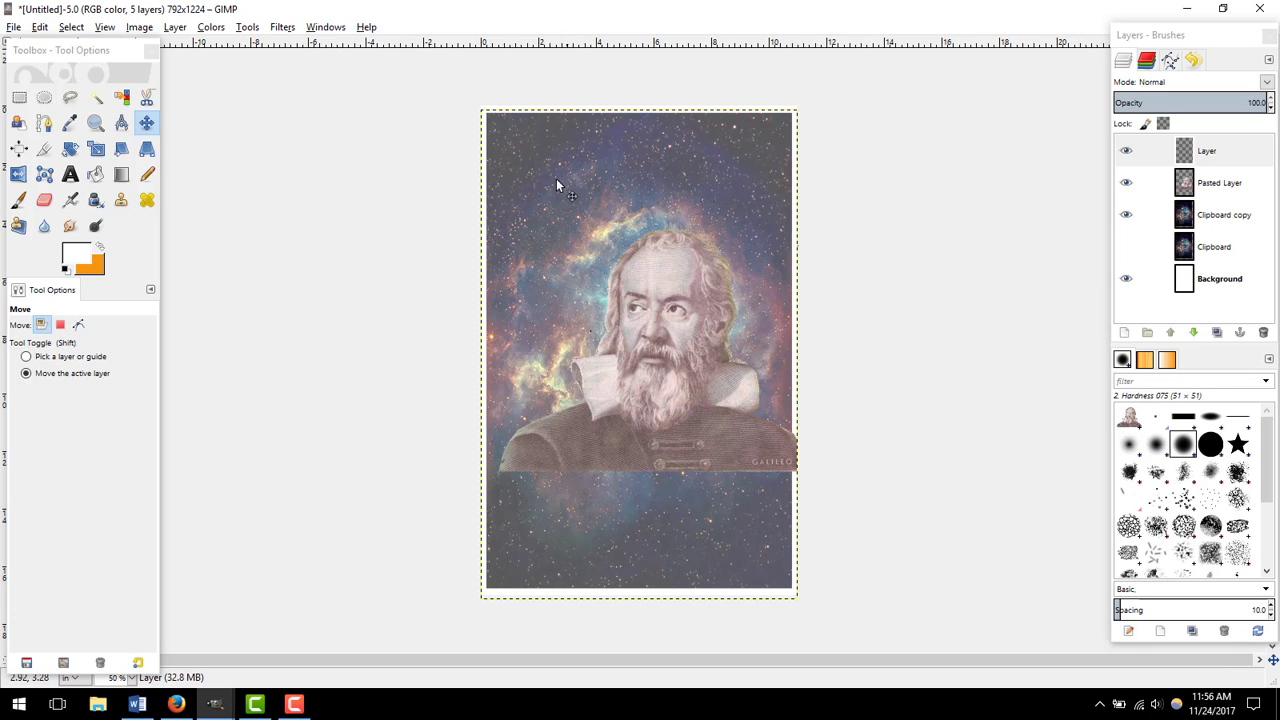
Step: Draw a nearly circular ellipse selection of about 562 × 572 px around Galileo's head on the new layer
{"action": "left_click", "coordinate": [44, 97]}
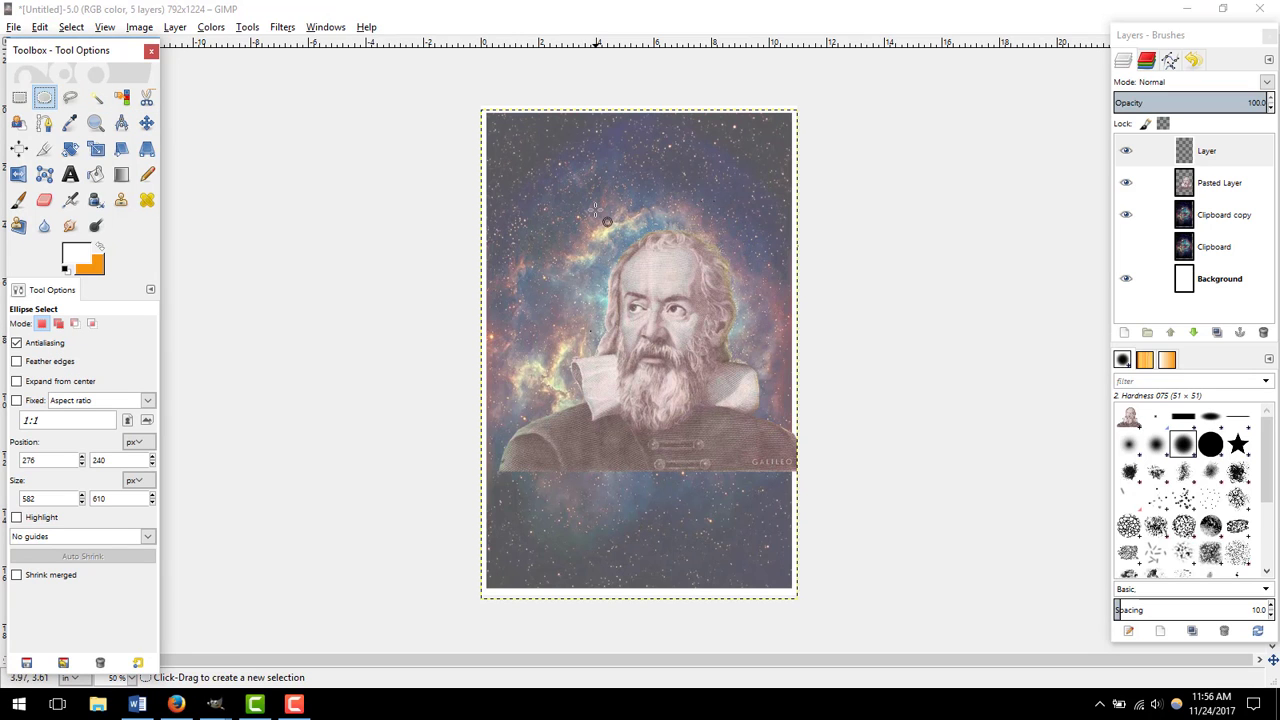
{"action": "left_click_drag", "start_coordinate": [521, 160], "coordinate": [657, 298]}
{"action": "left_click_drag", "start_coordinate": [695, 339], "coordinate": [750, 392]}
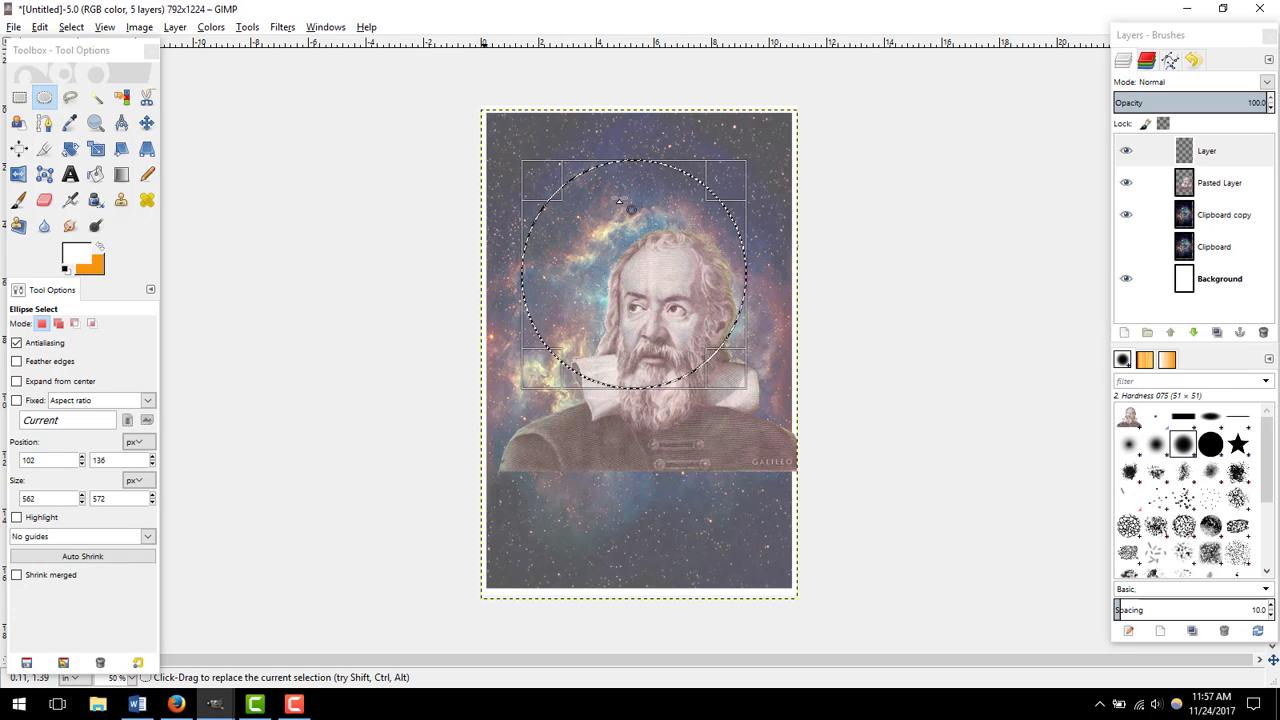
Step: Set the foreground colour to dark navy 0e0a3a and bucket-fill the circular selection
{"action": "left_click", "coordinate": [76, 250]}
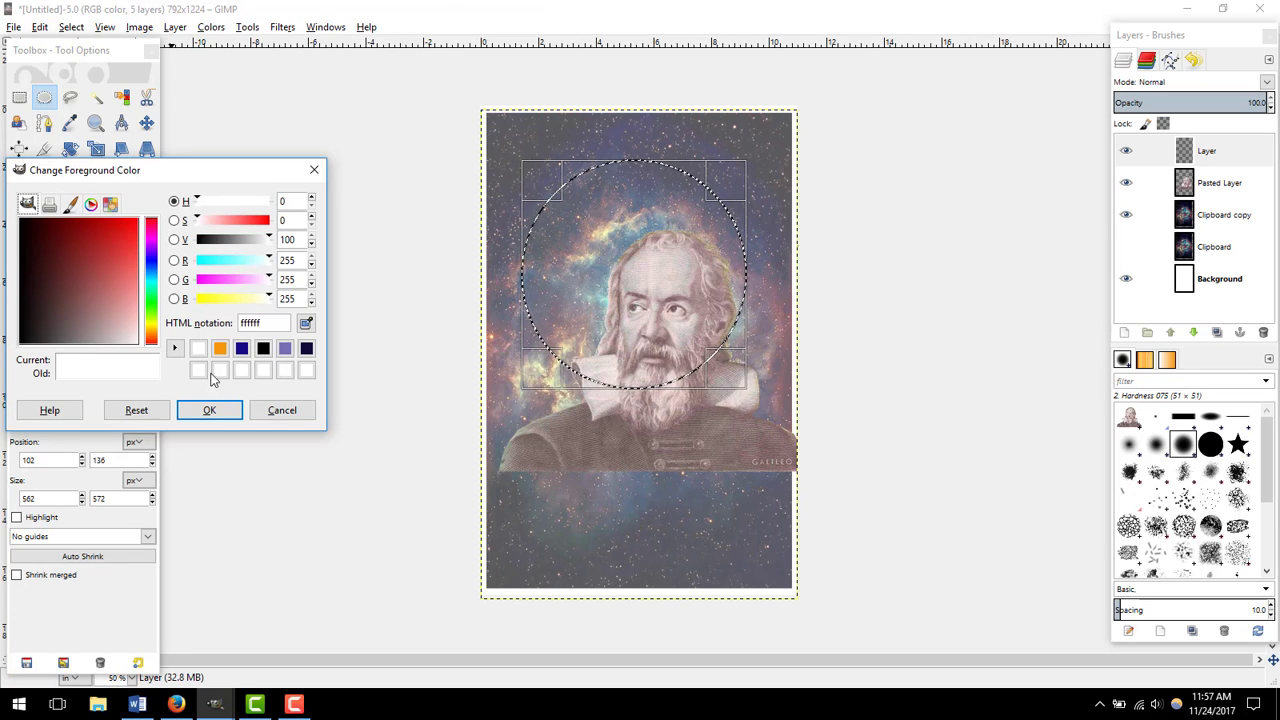
{"action": "left_click", "coordinate": [306, 351]}
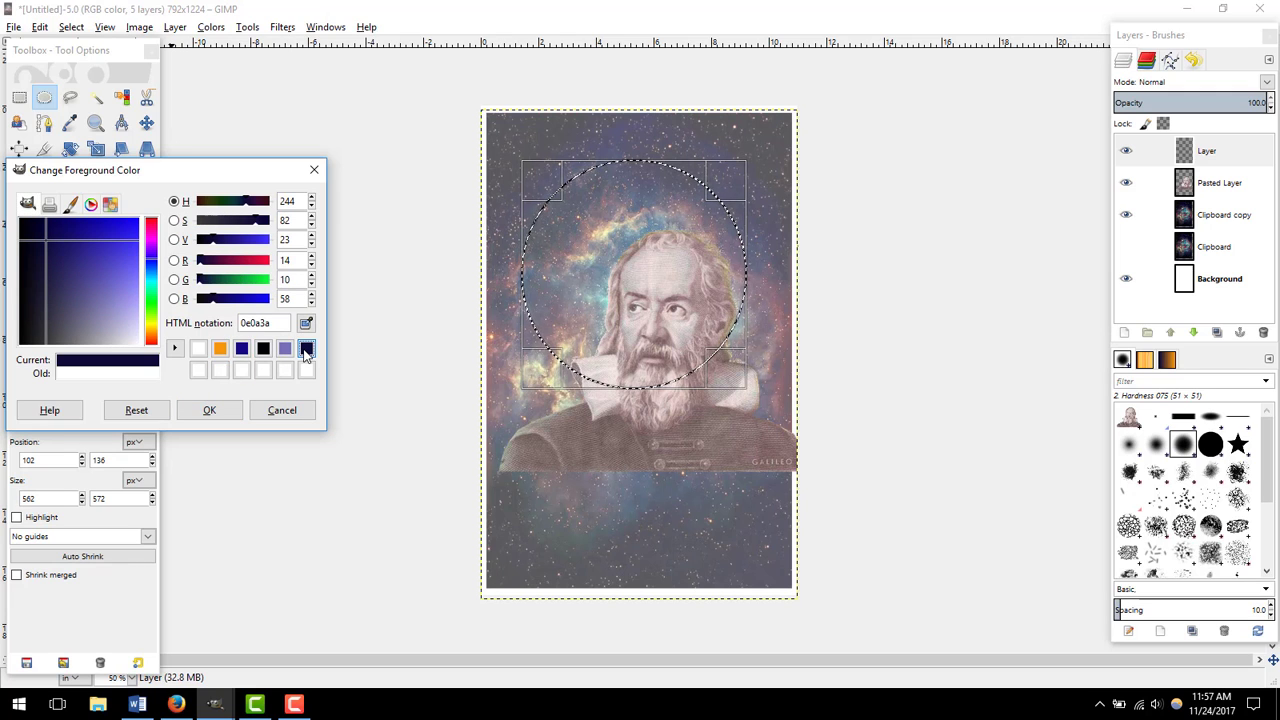
{"action": "left_click", "coordinate": [209, 410]}
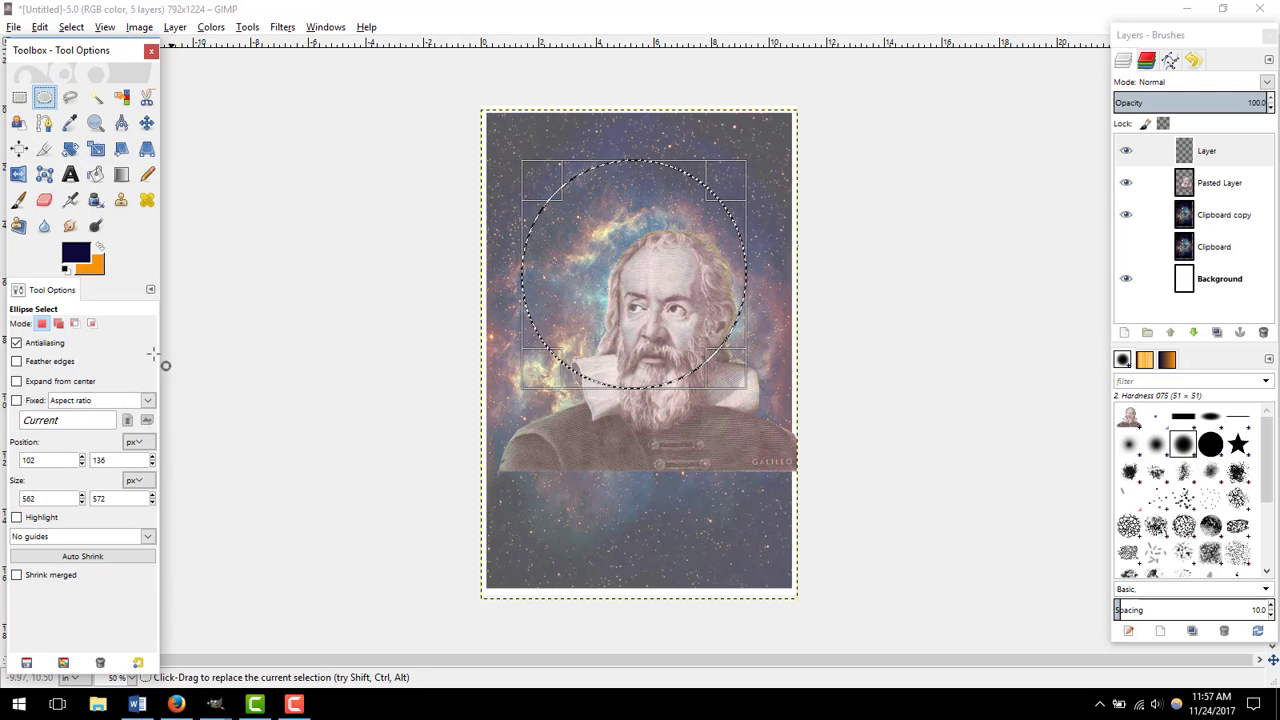
{"action": "left_click", "coordinate": [96, 174]}
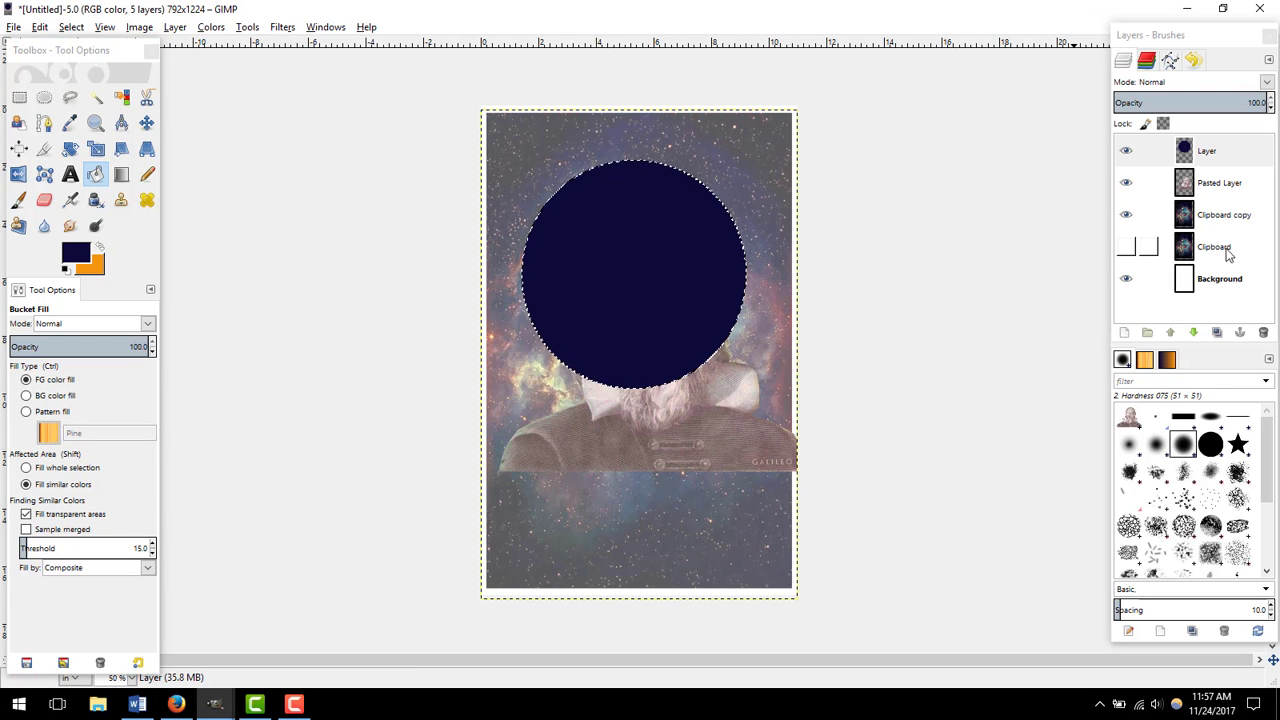
Step: Try to reorder the circle layer beneath the portrait in the layer stack, and clear the circular selection
{"action": "left_click", "coordinate": [1212, 151]}
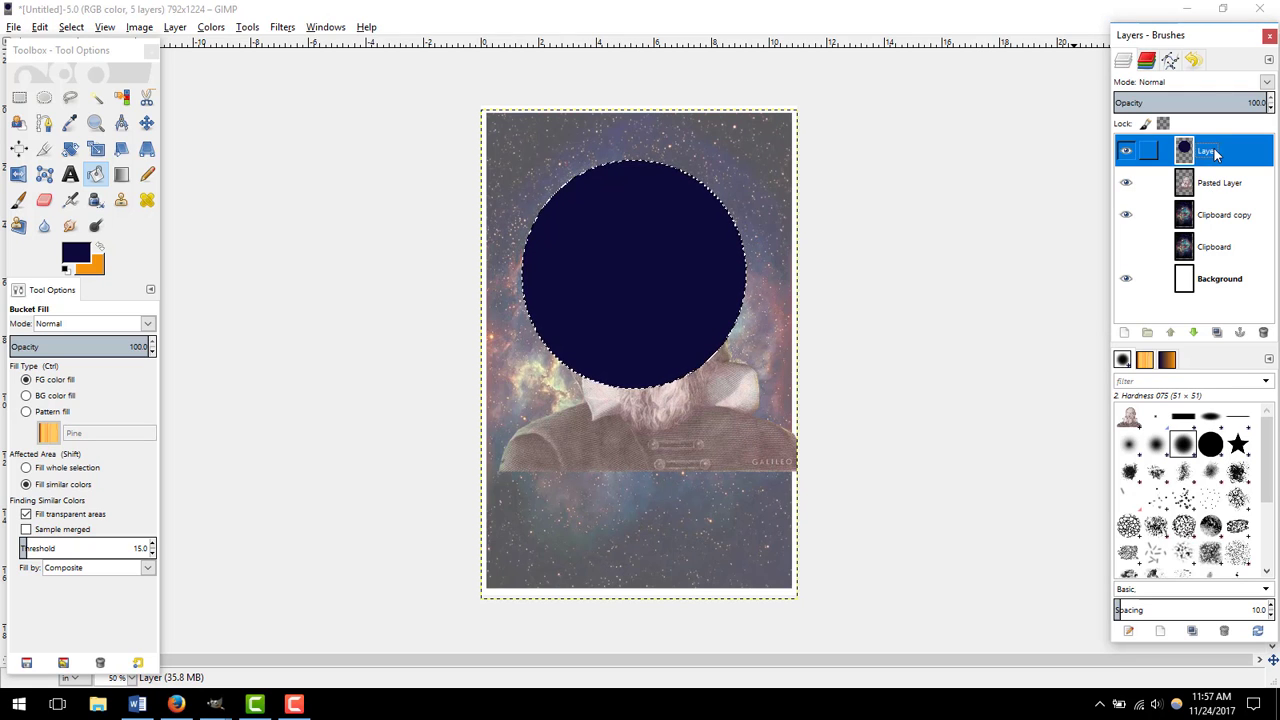
{"action": "left_click_drag", "start_coordinate": [1215, 151], "coordinate": [1119, 267]}
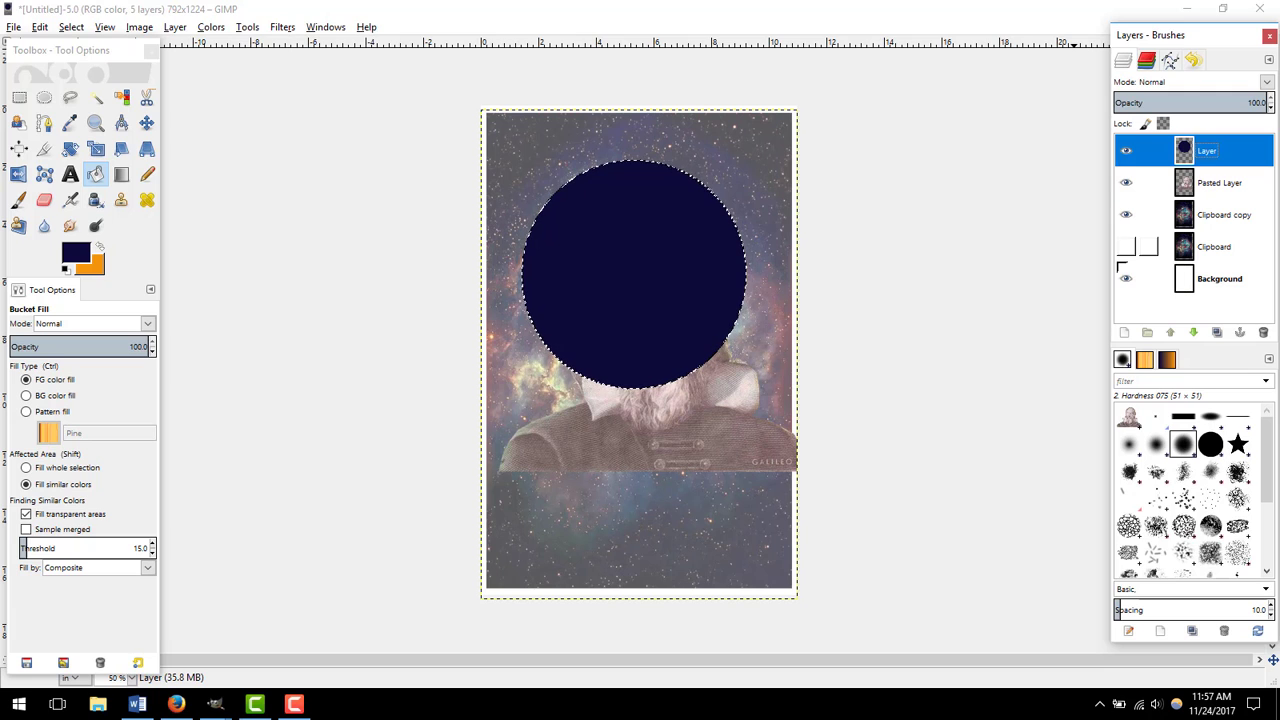
{"action": "left_click_drag", "start_coordinate": [1217, 157], "coordinate": [1211, 242]}
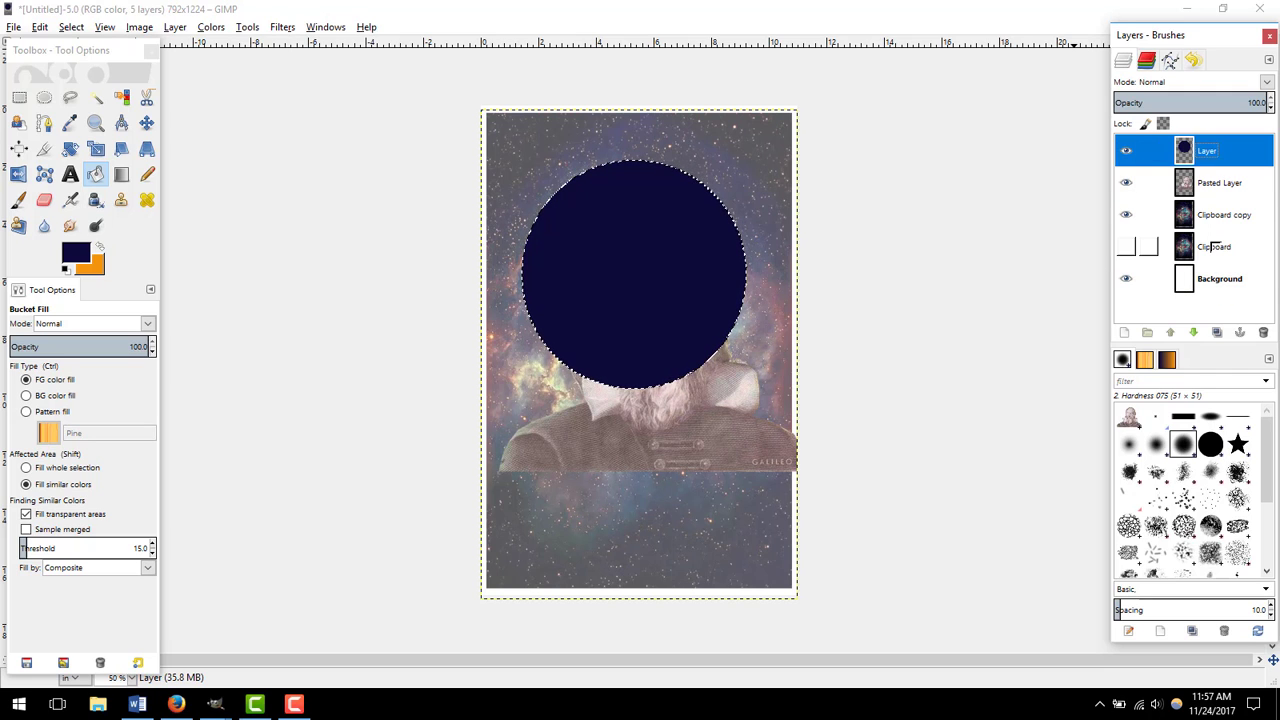
{"action": "left_click_drag", "start_coordinate": [1228, 157], "coordinate": [1193, 203]}
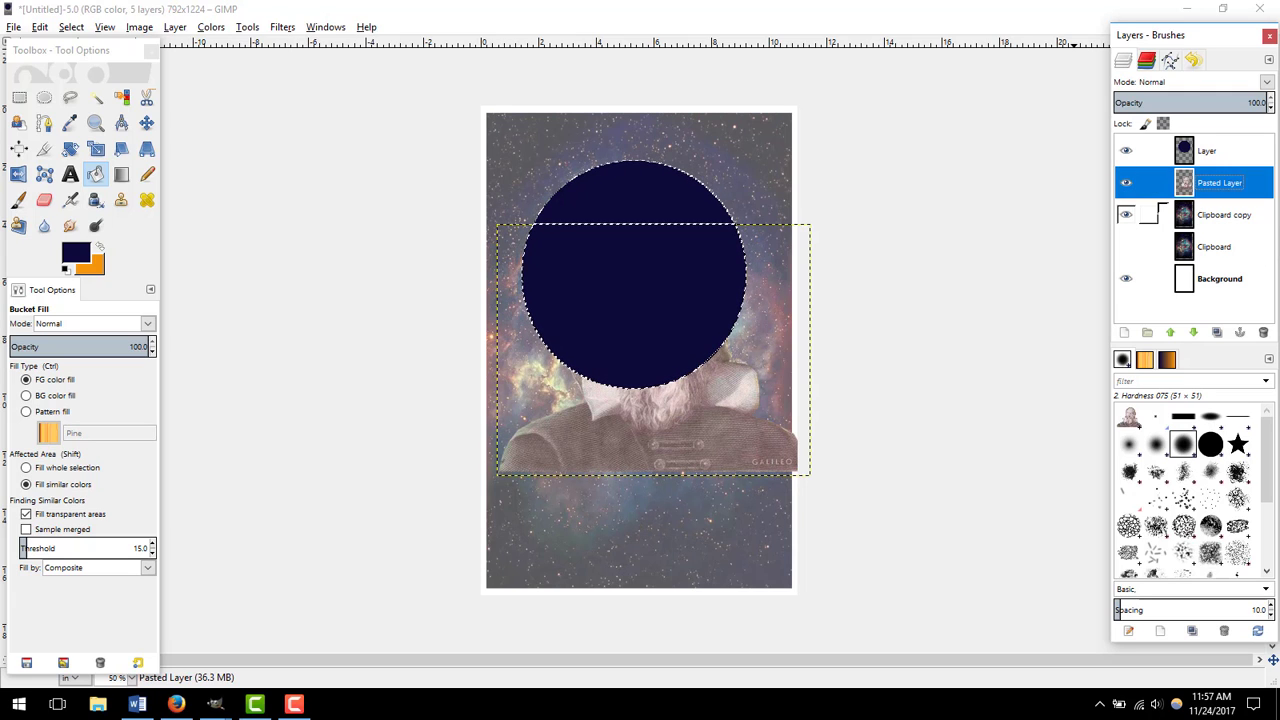
{"action": "key", "text": "ctrl+shift+a"}
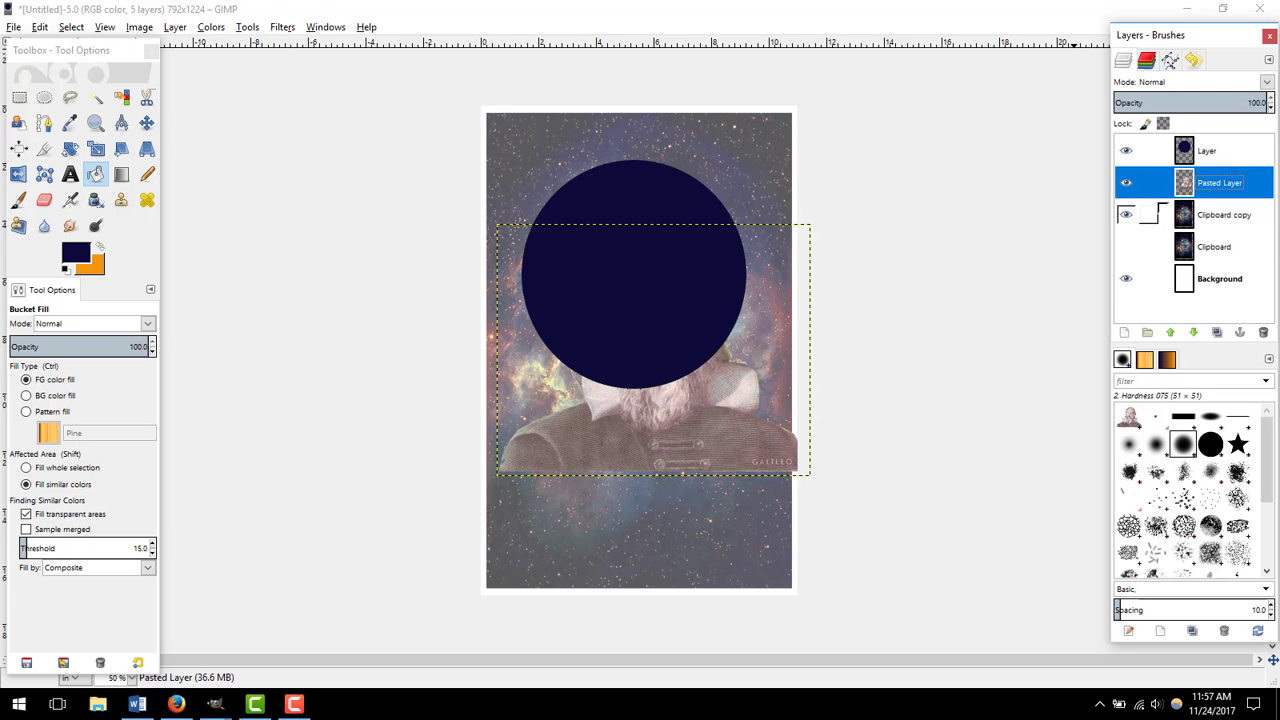
{"action": "left_click_drag", "start_coordinate": [1236, 150], "coordinate": [1200, 146]}
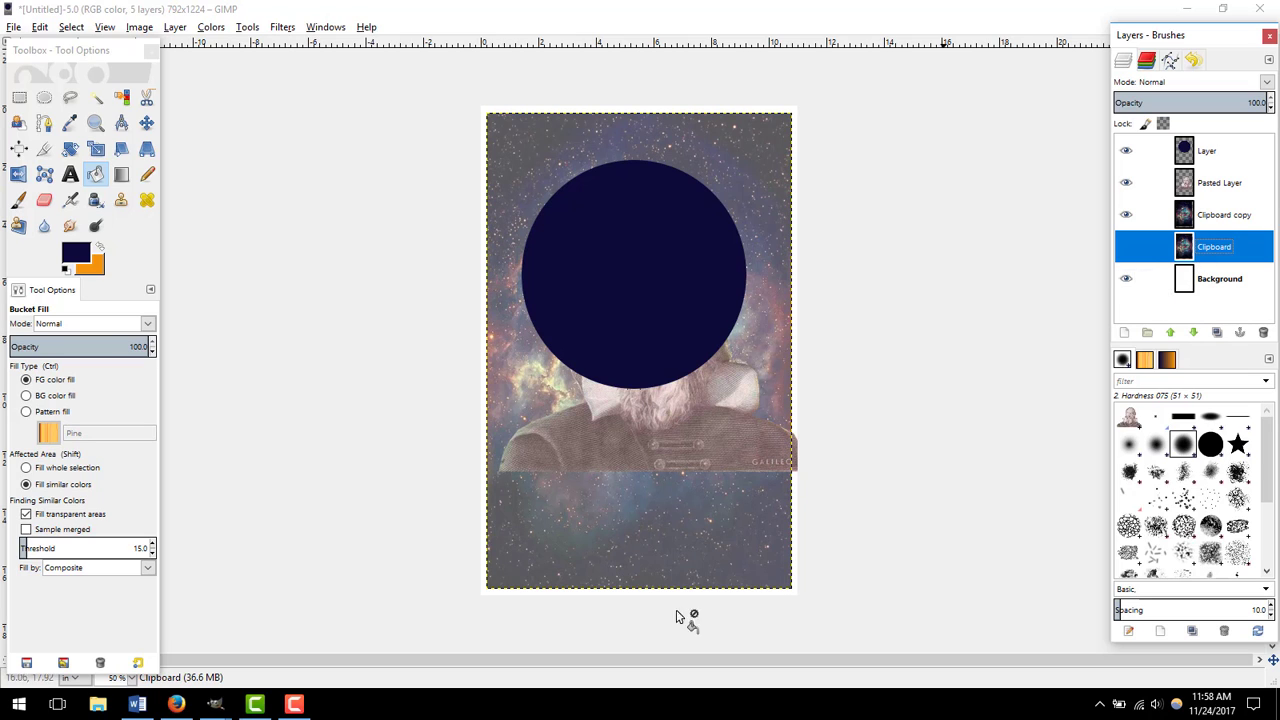
{"action": "left_click", "coordinate": [294, 705]}
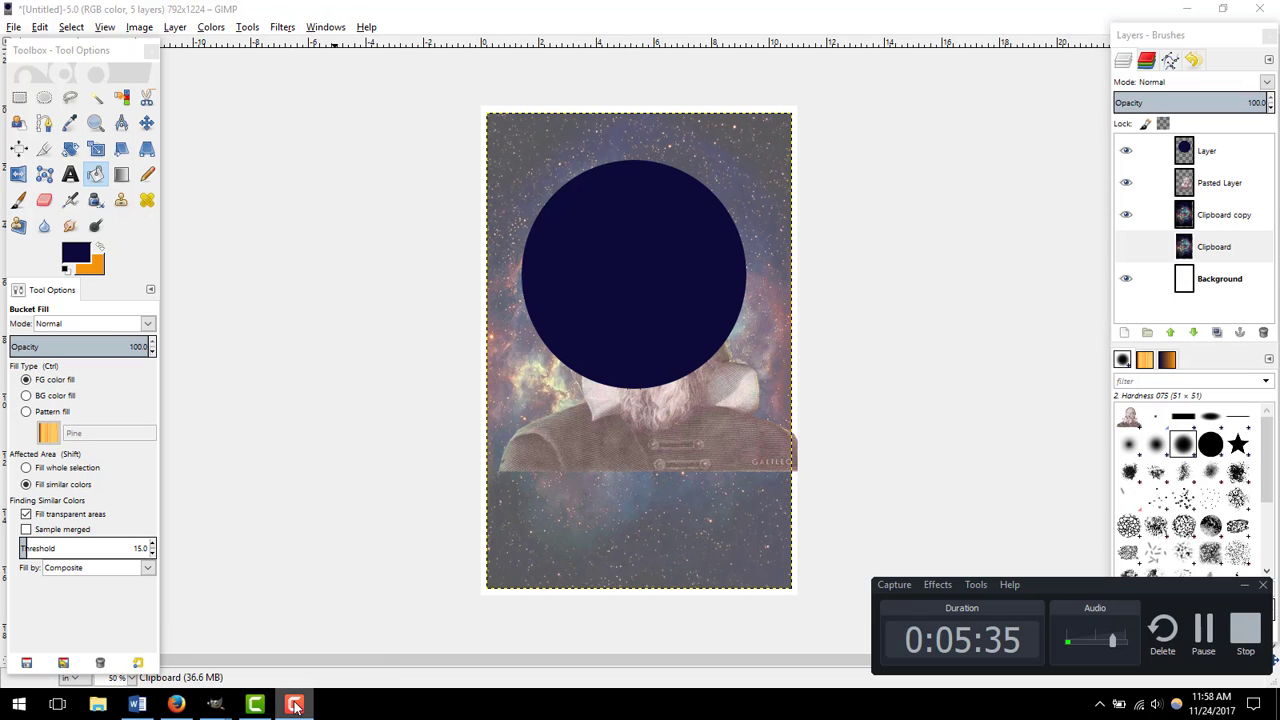
{"action": "left_click", "coordinate": [1208, 645]}
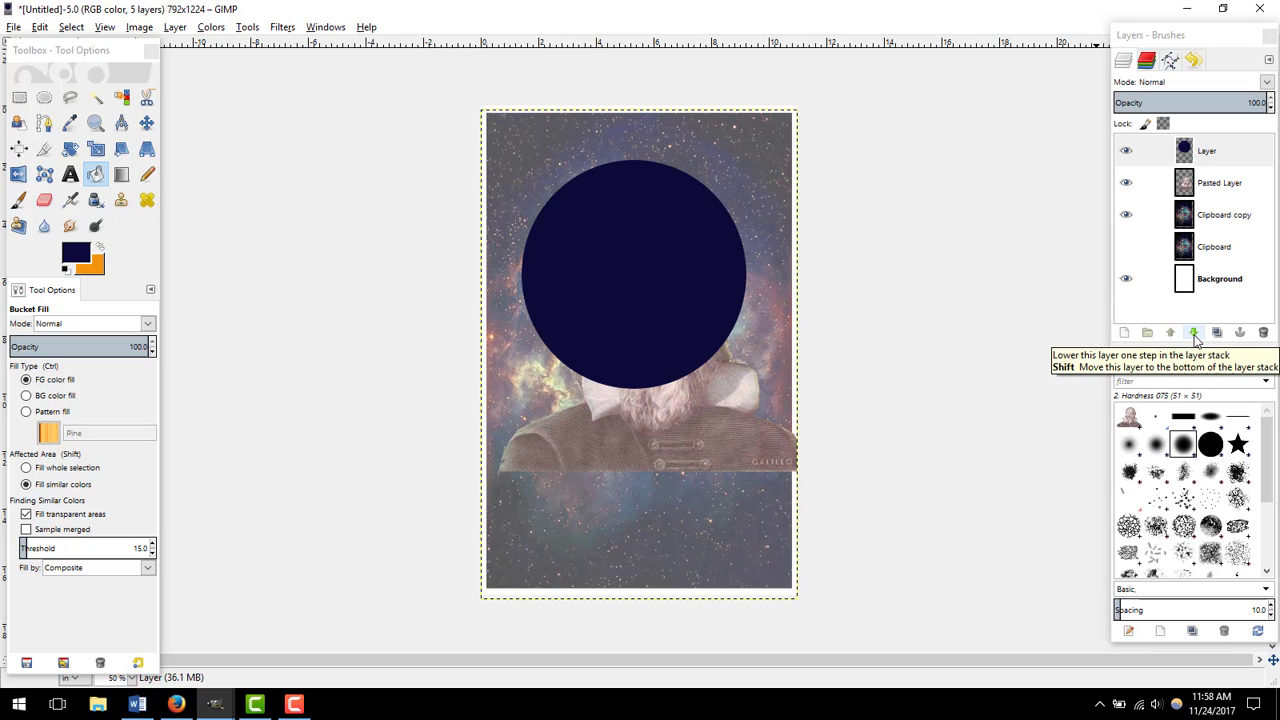
Step: Lower the navy circle layer two positions, beneath Clipboard copy, and shift it slightly down and right to frame Galileo's head
{"action": "left_click", "coordinate": [1195, 335]}
{"action": "left_click", "coordinate": [1195, 335]}
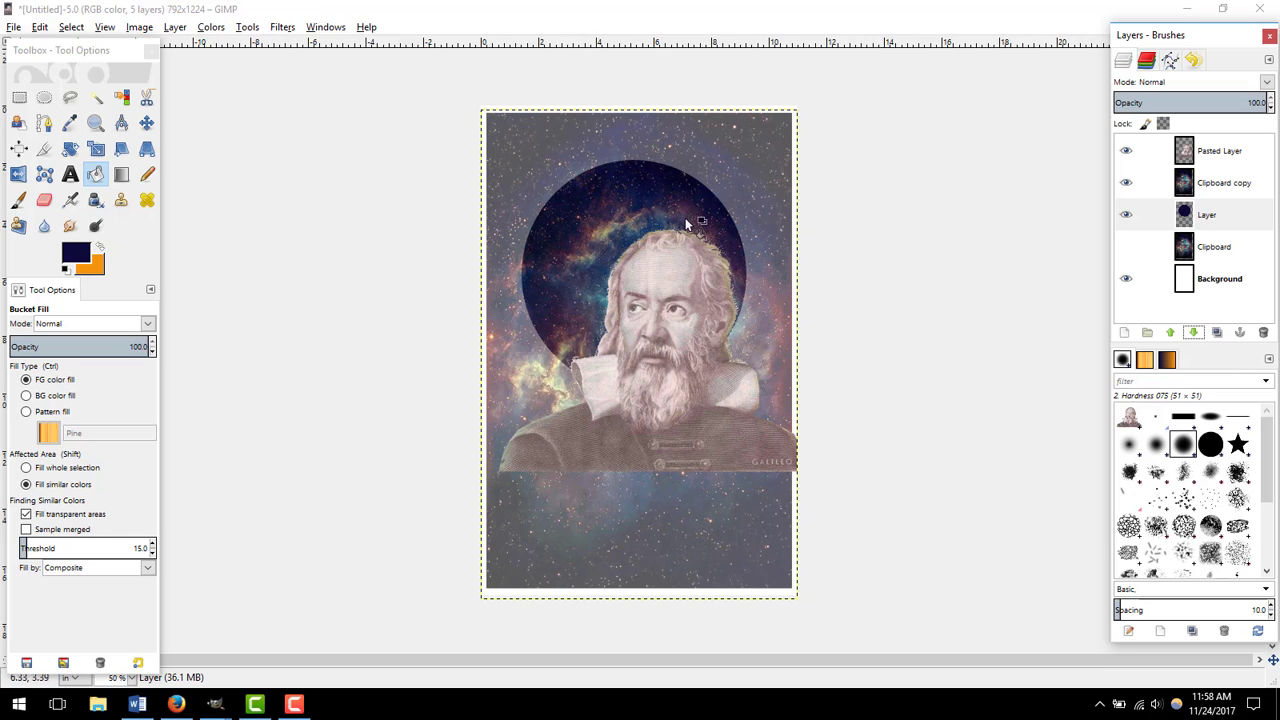
{"action": "left_click", "coordinate": [1224, 222]}
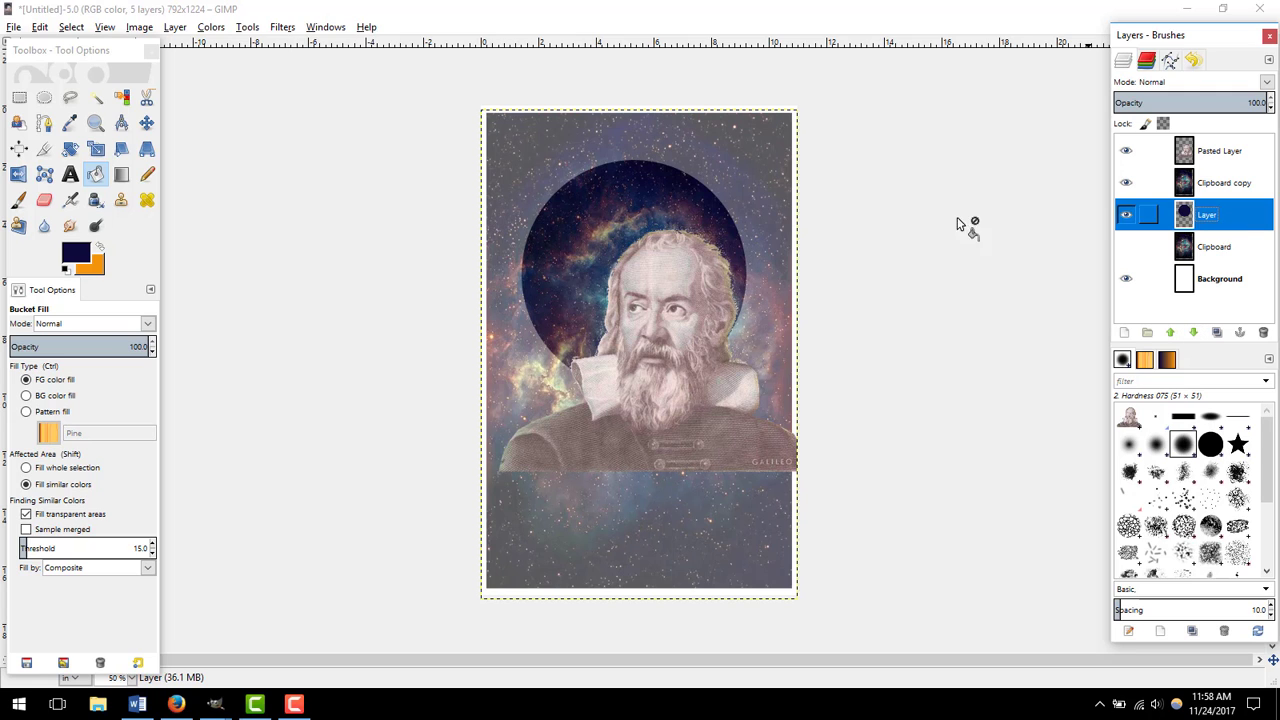
{"action": "left_click", "coordinate": [146, 122]}
{"action": "left_click_drag", "start_coordinate": [586, 229], "coordinate": [597, 262]}
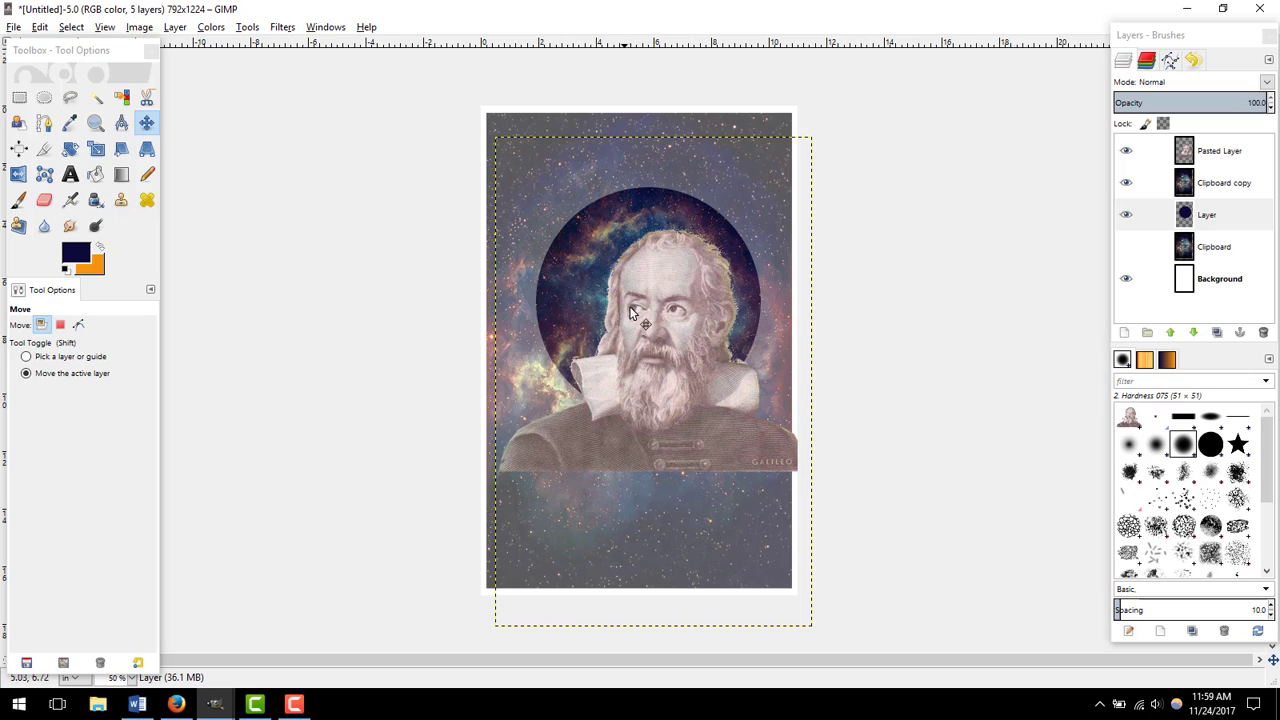
Step: Rename the pasted portrait layer as galileo
{"action": "left_click", "coordinate": [1217, 153]}
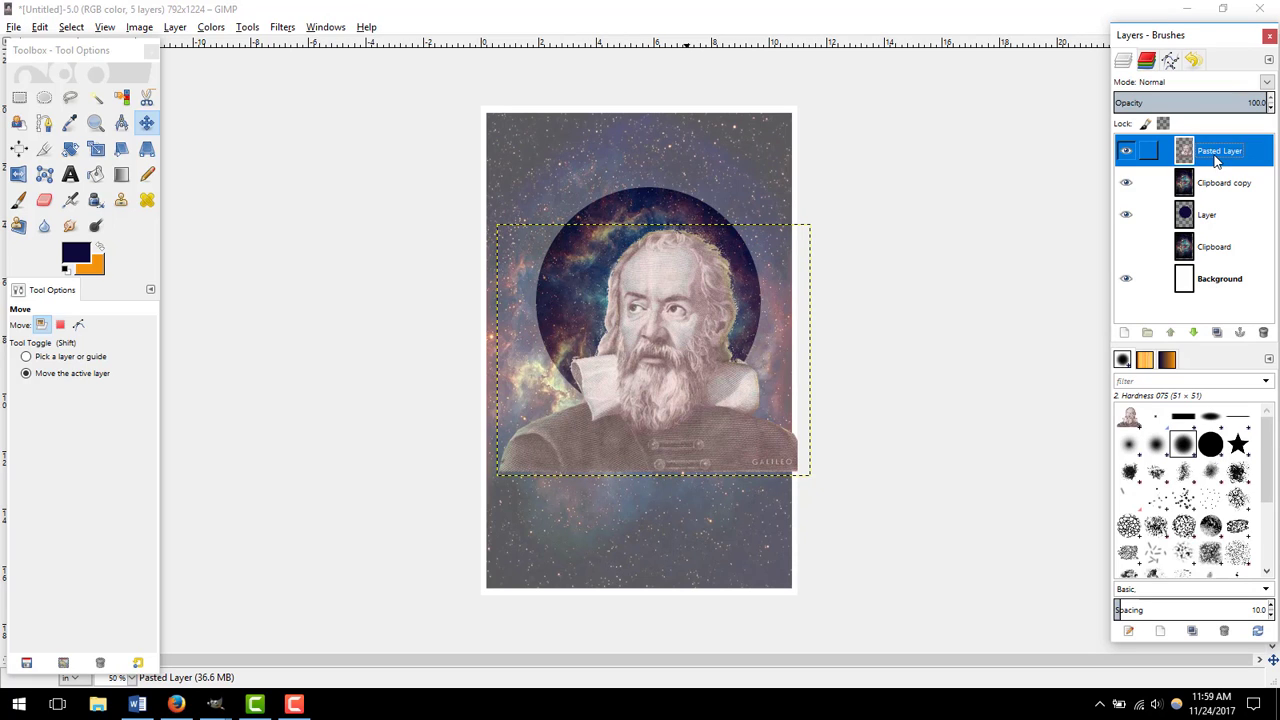
{"action": "right_click", "coordinate": [1216, 162]}
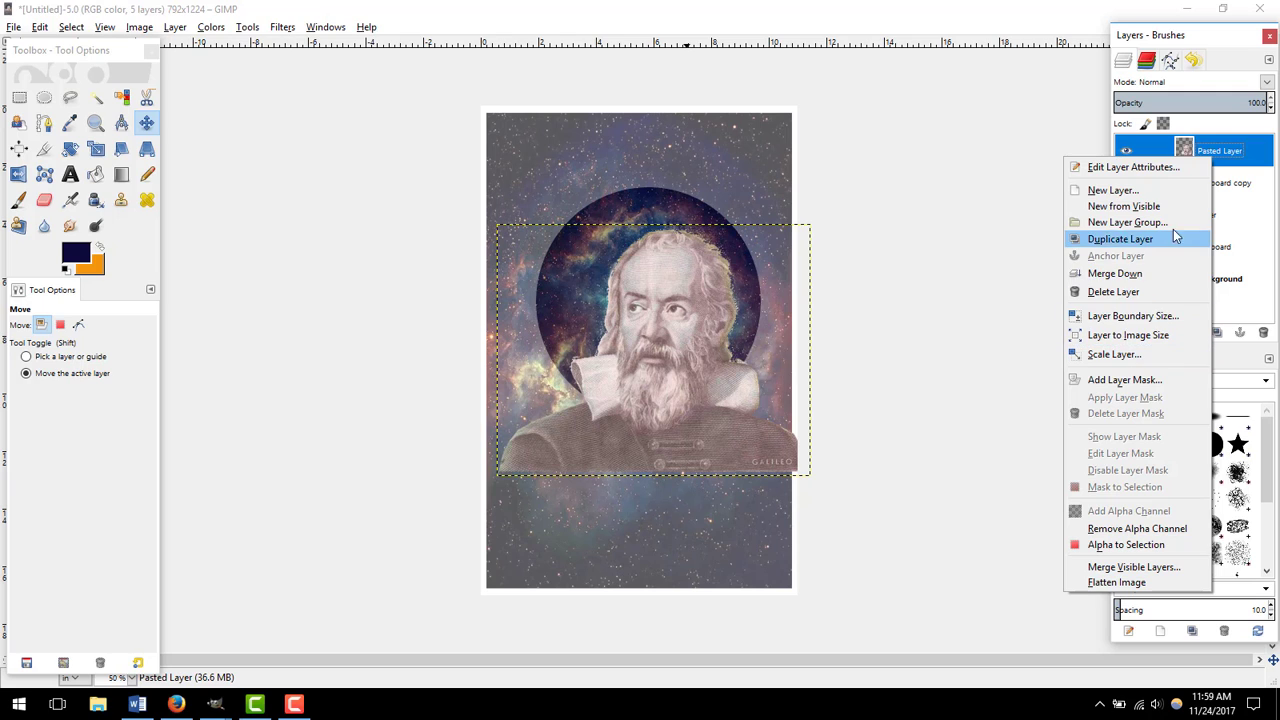
{"action": "left_click", "coordinate": [1160, 167]}
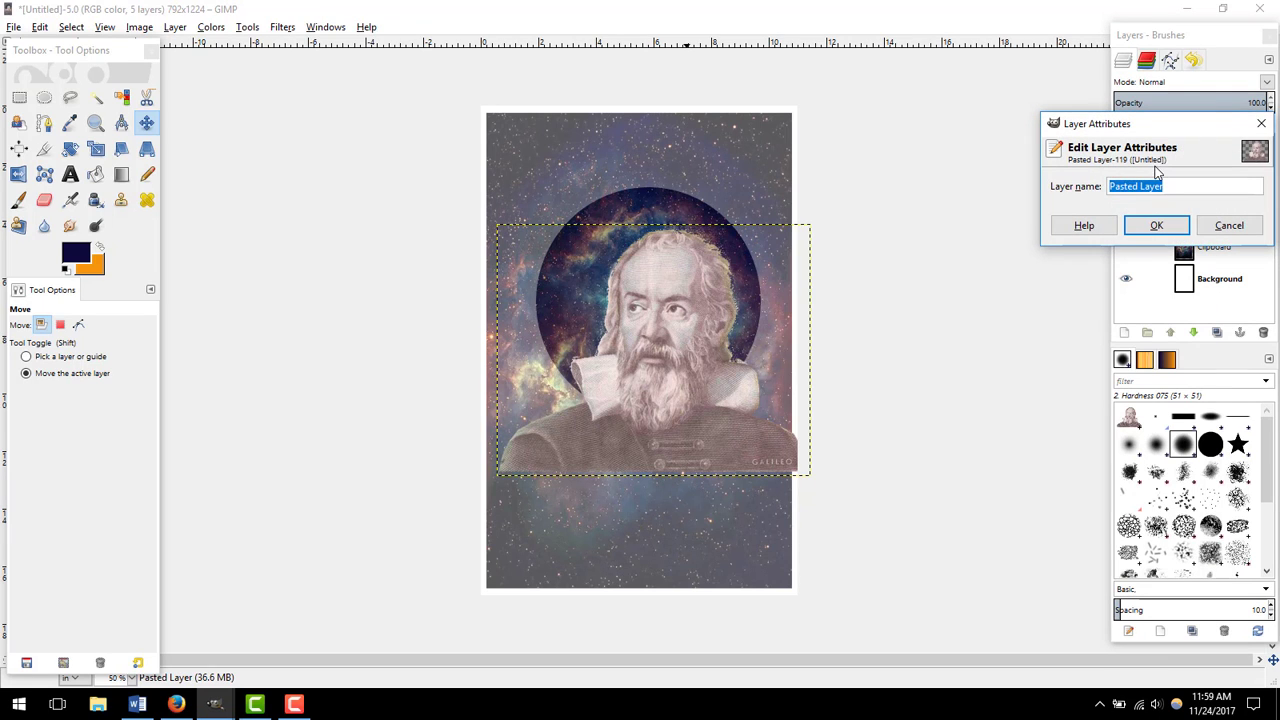
{"action": "type", "text": "galileo"}
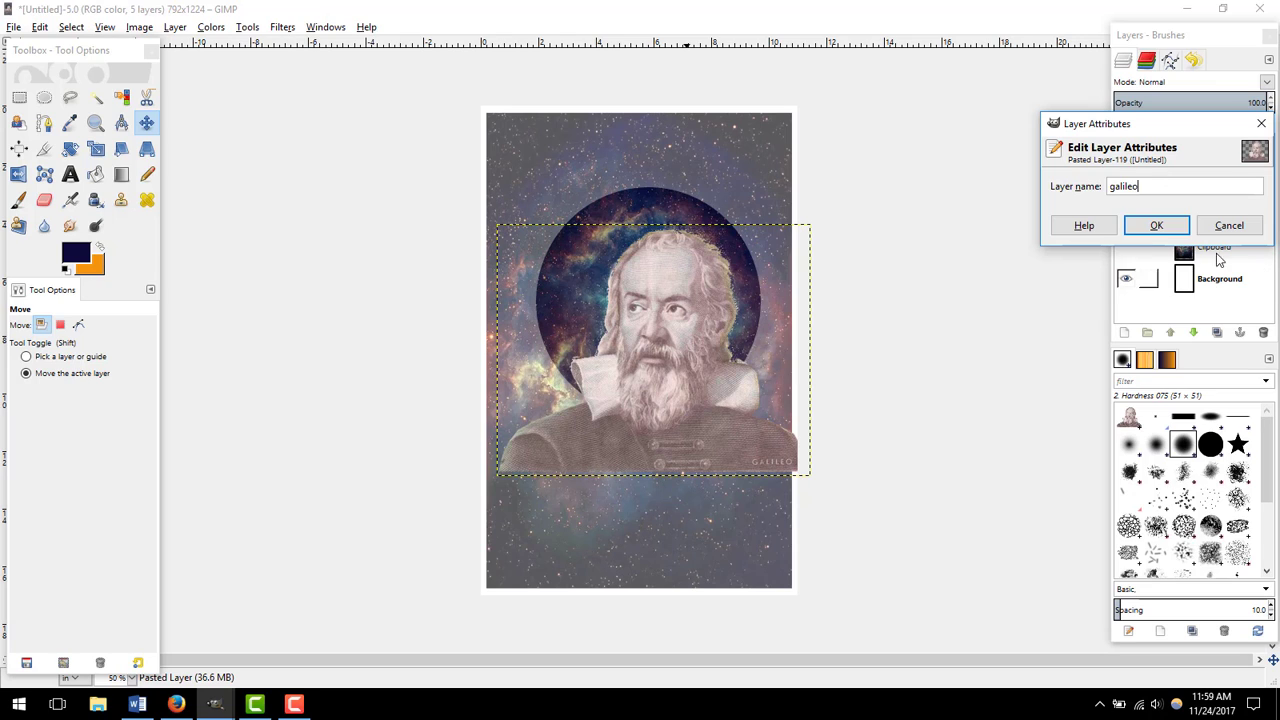
{"action": "left_click", "coordinate": [1156, 226]}
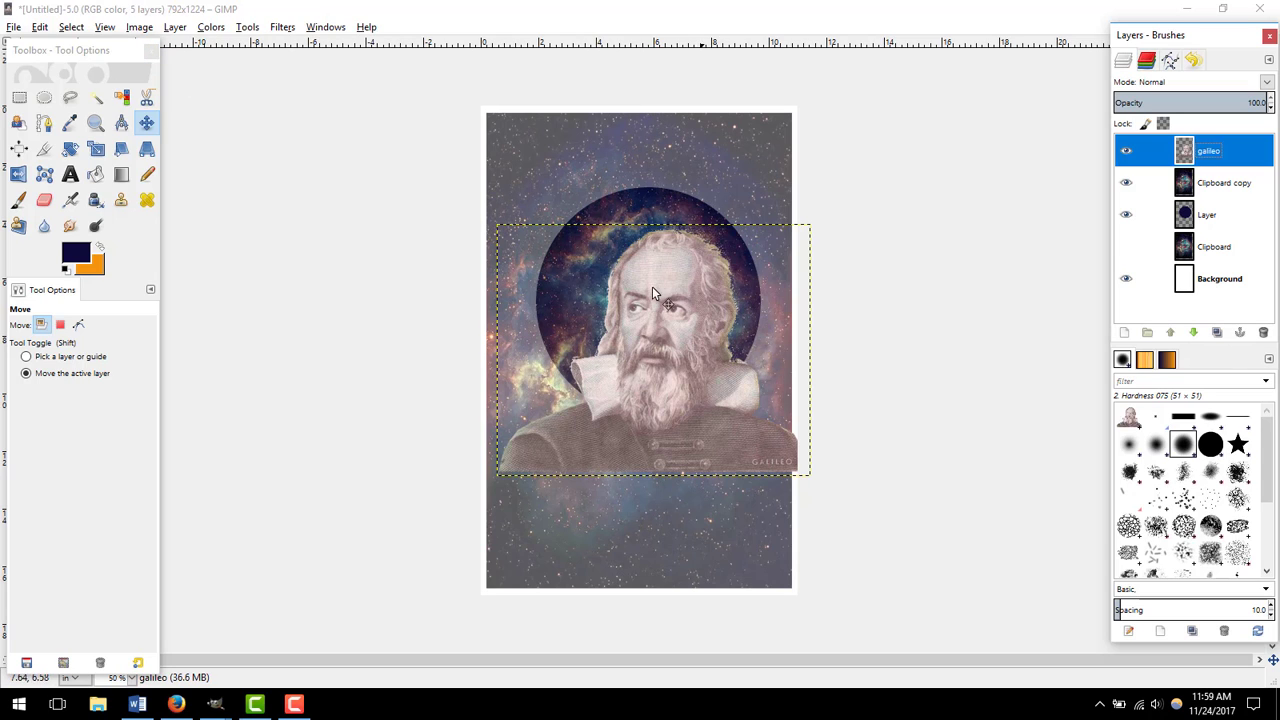
Step: Invert the colours of the galileo layer
{"action": "left_click", "coordinate": [211, 28]}
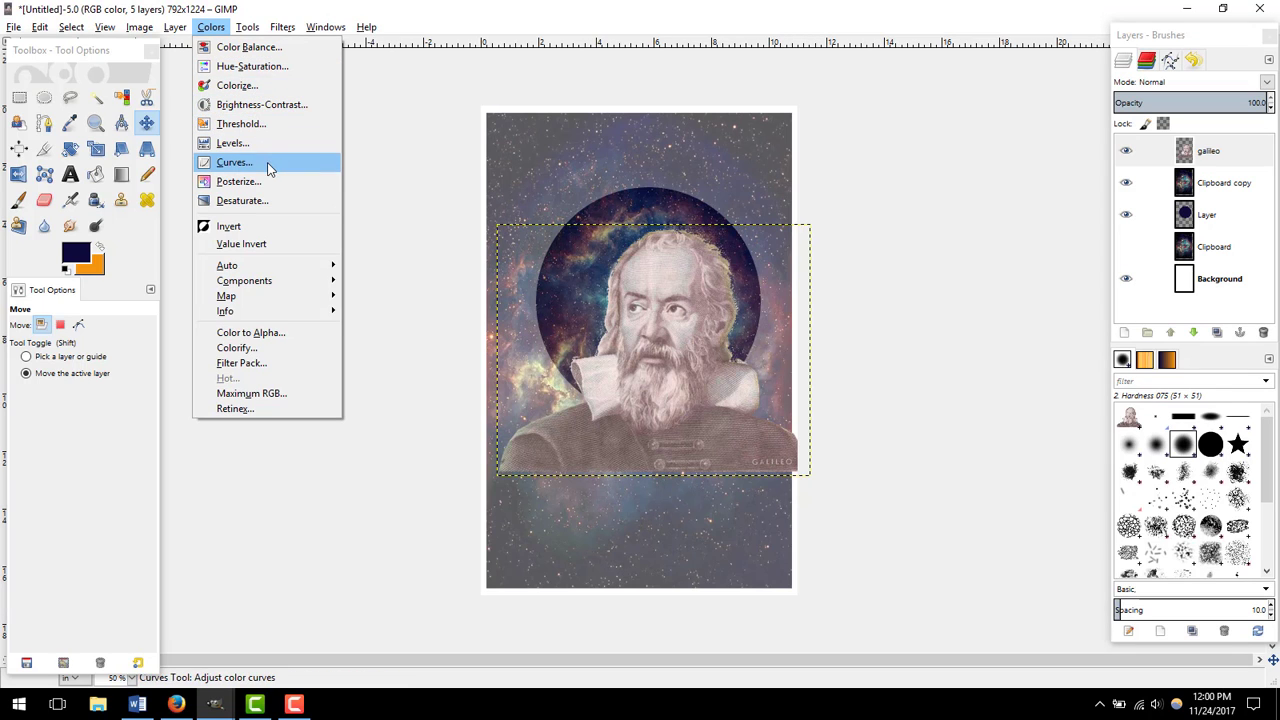
{"action": "left_click", "coordinate": [279, 233]}
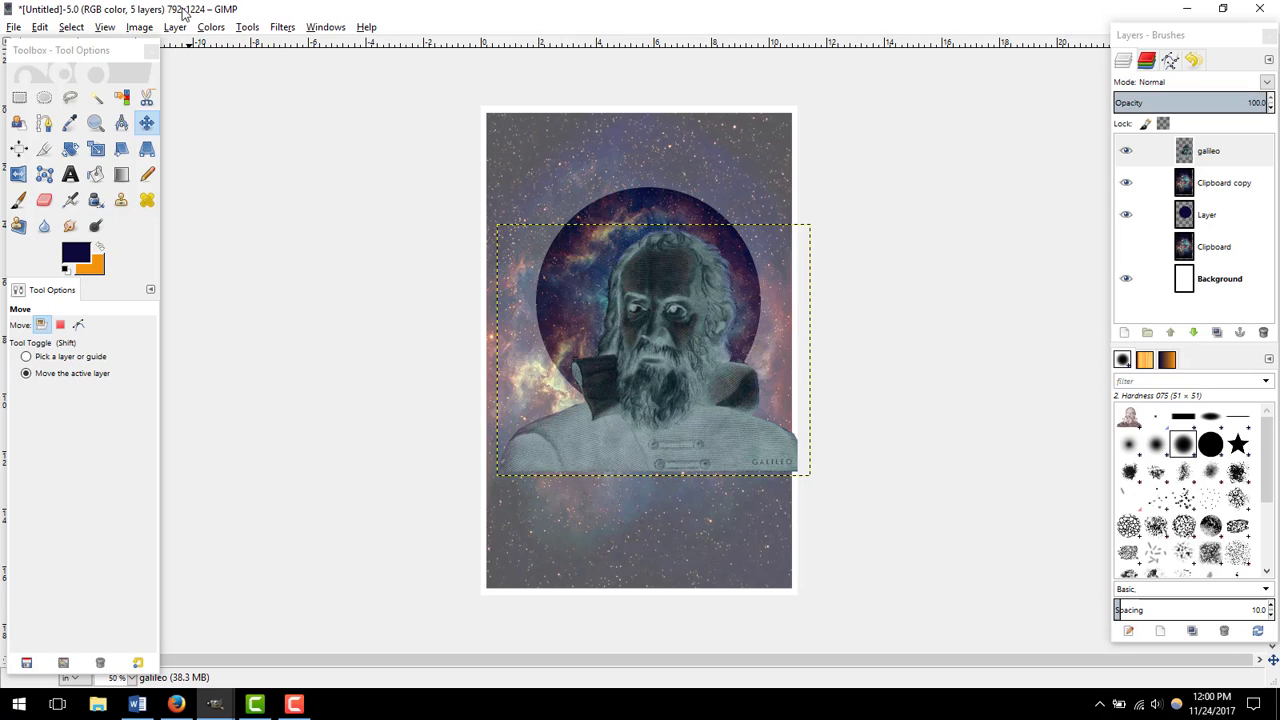
Step: Invert the colors of the galileo layer, and set its brightness to about -44 and contrast to about 48
{"action": "left_click", "coordinate": [211, 27]}
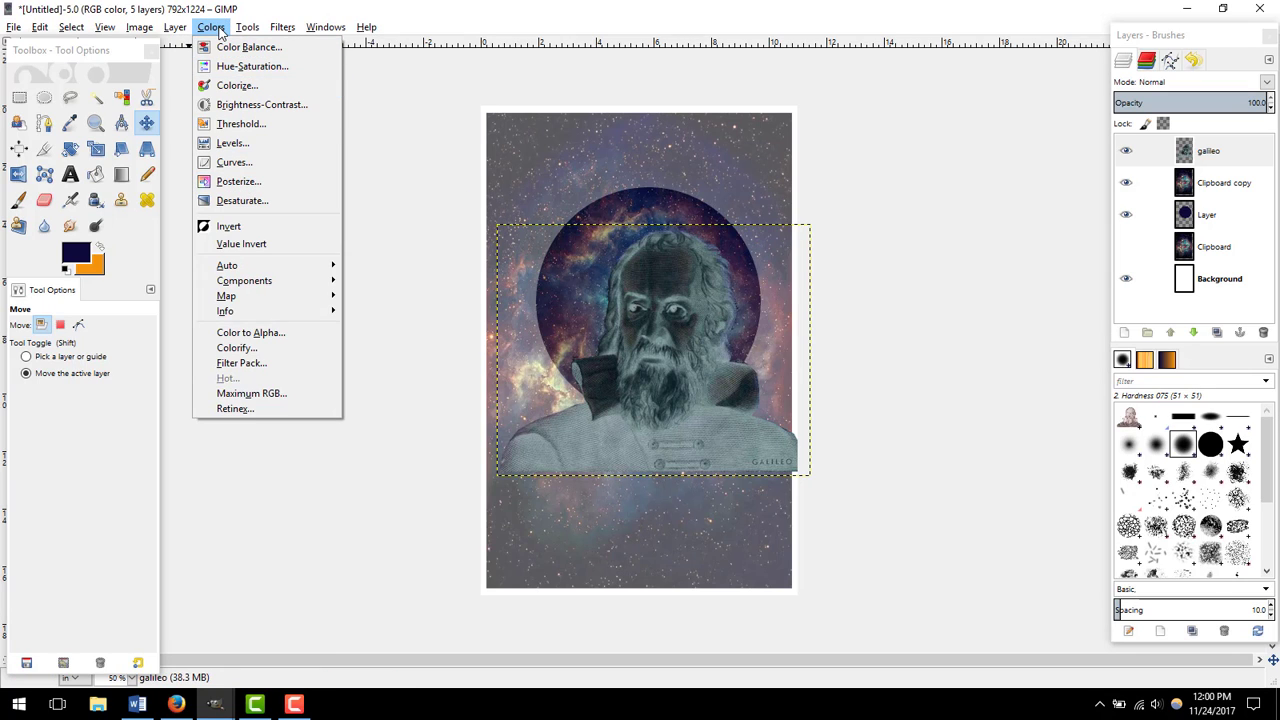
{"action": "left_click", "coordinate": [238, 227]}
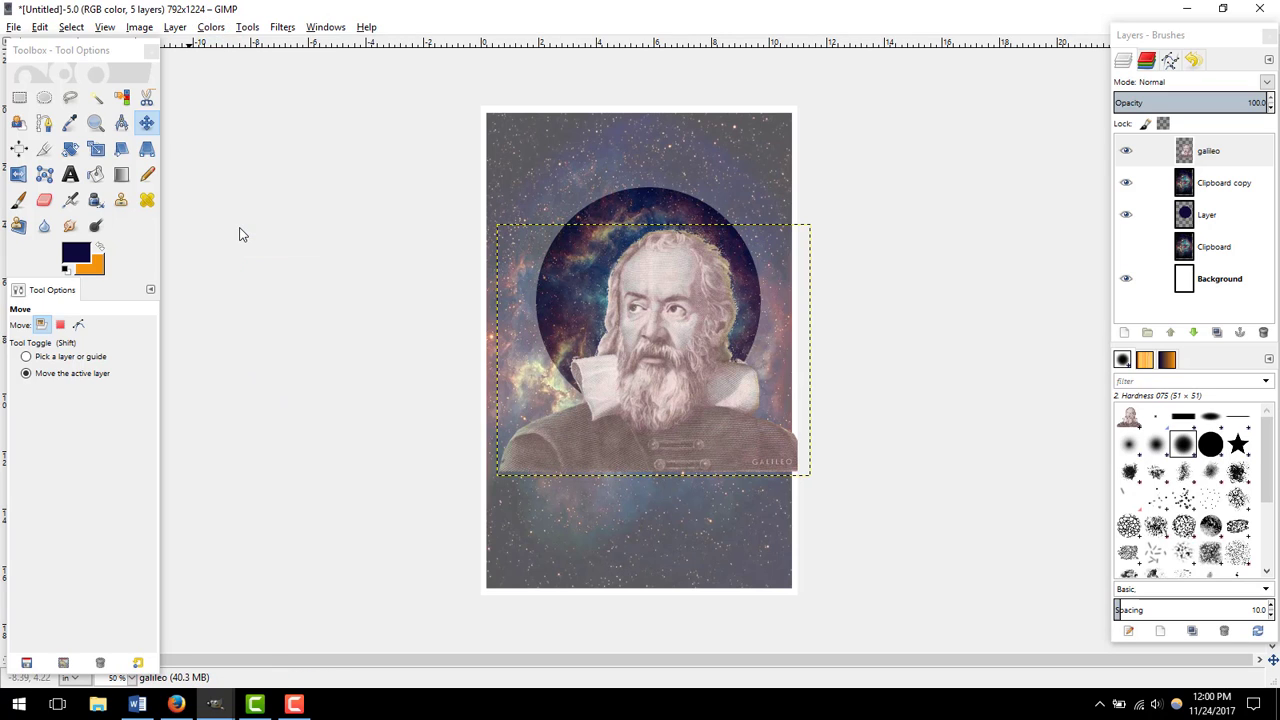
{"action": "left_click", "coordinate": [207, 28]}
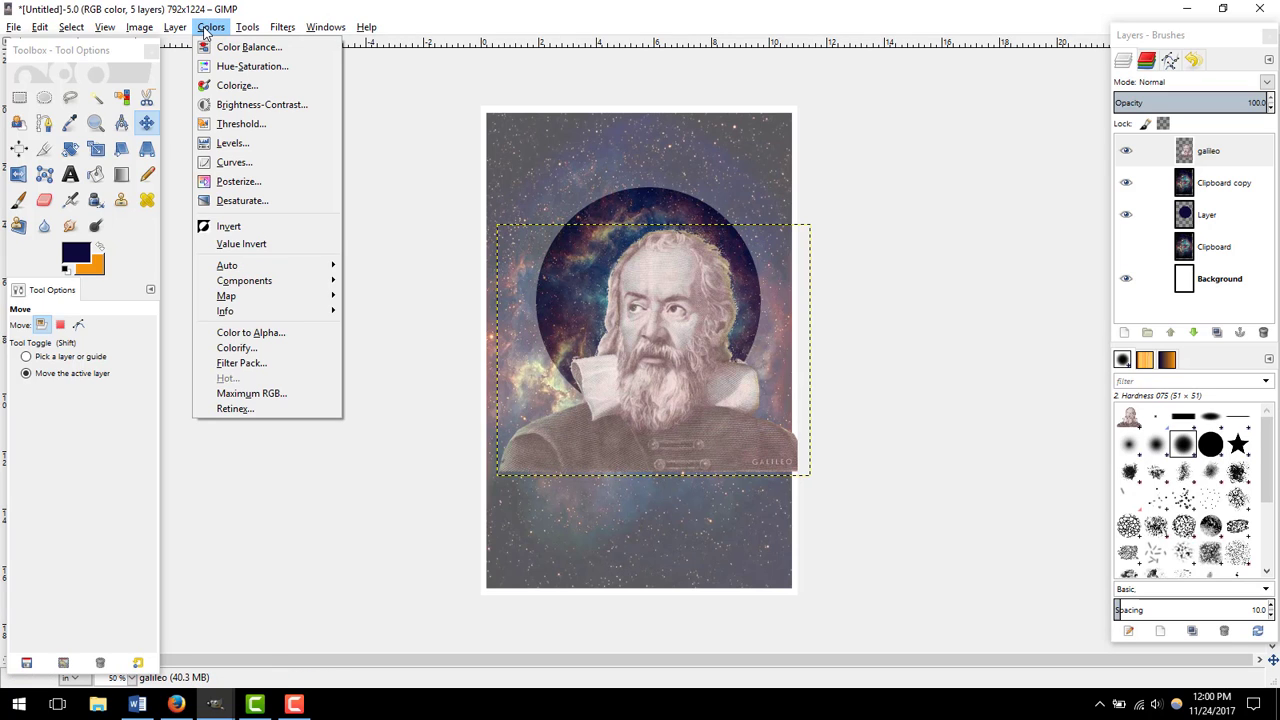
{"action": "left_click", "coordinate": [272, 108]}
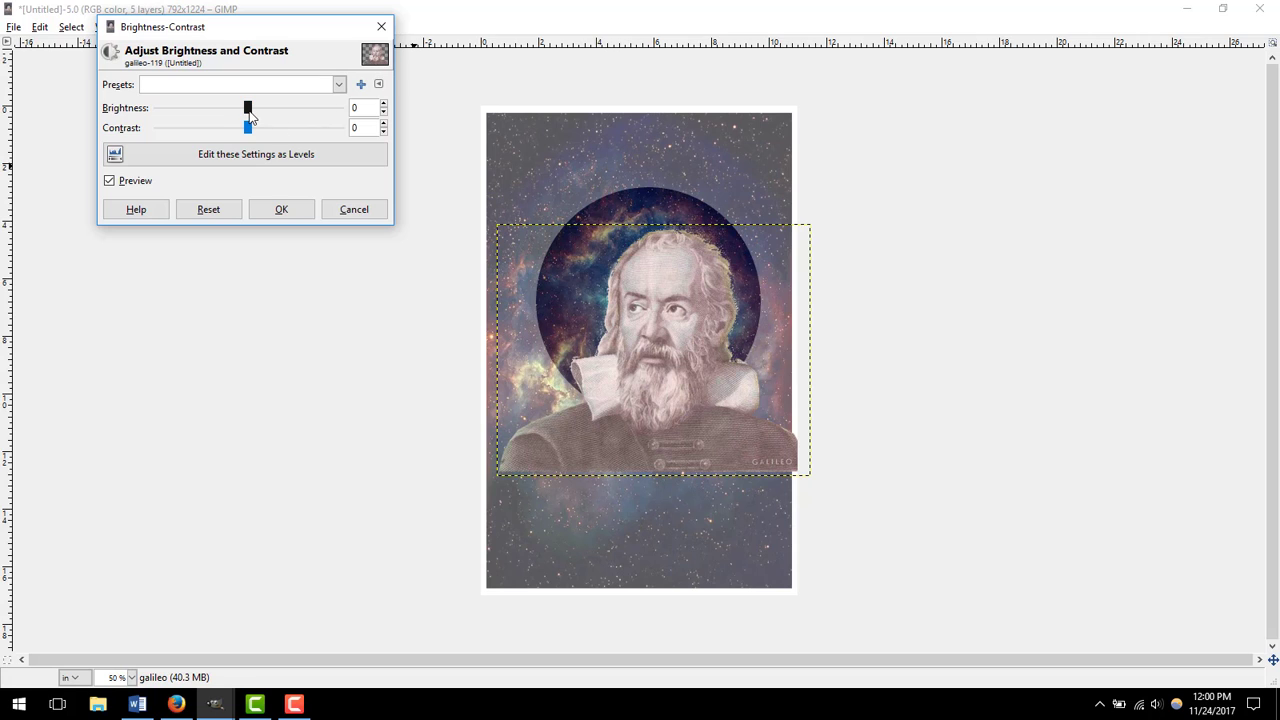
{"action": "left_click_drag", "start_coordinate": [248, 107], "coordinate": [285, 131]}
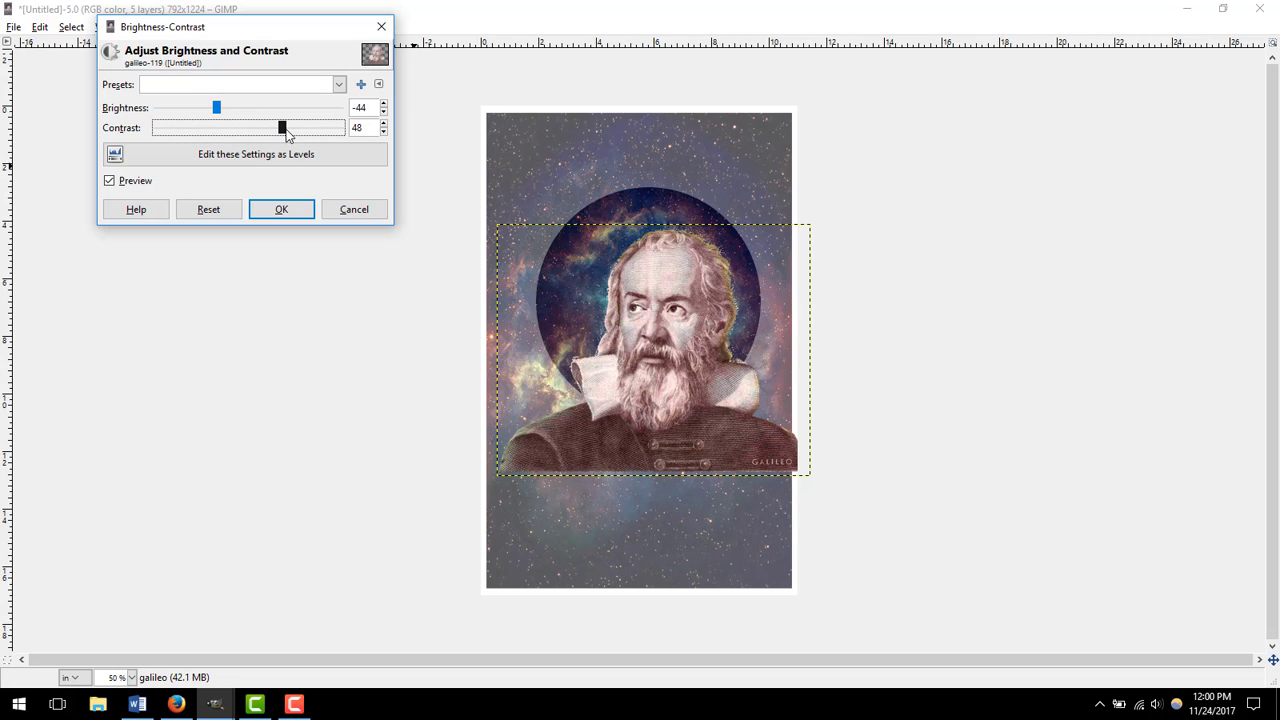
{"action": "left_click_drag", "start_coordinate": [287, 135], "coordinate": [282, 135]}
{"action": "left_click", "coordinate": [295, 218]}
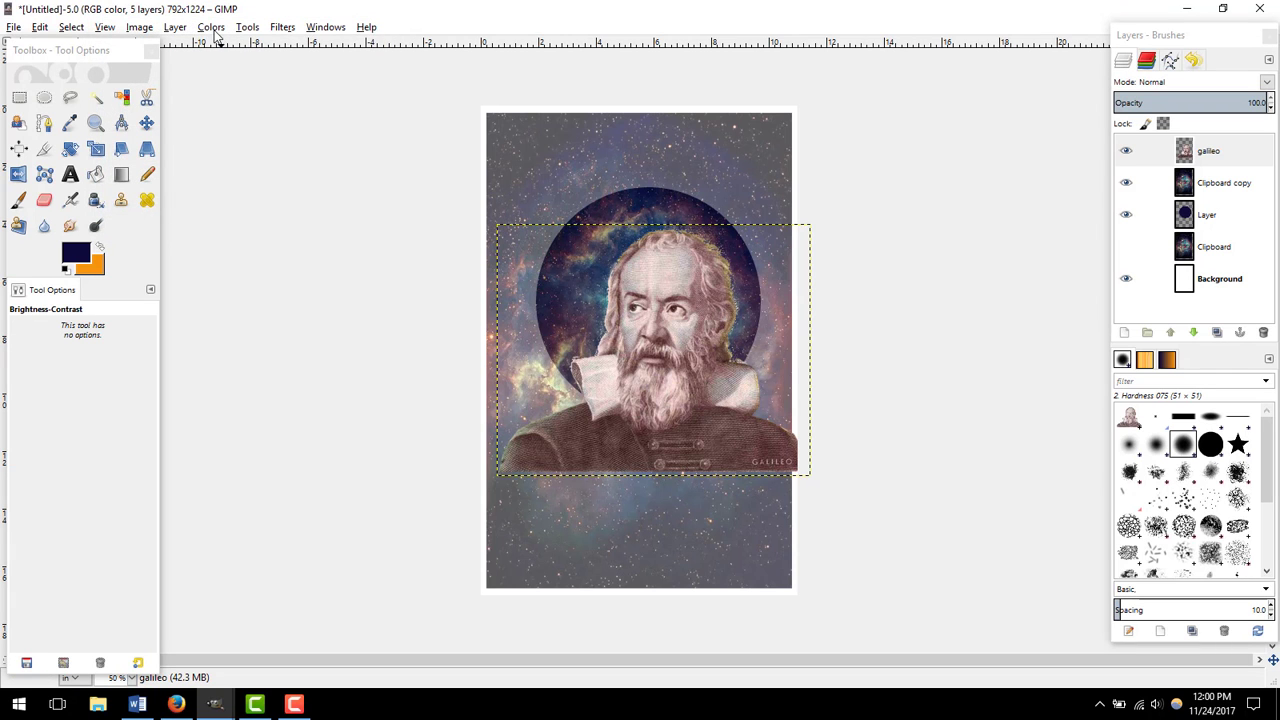
{"action": "left_click", "coordinate": [212, 28]}
{"action": "left_click", "coordinate": [218, 66]}
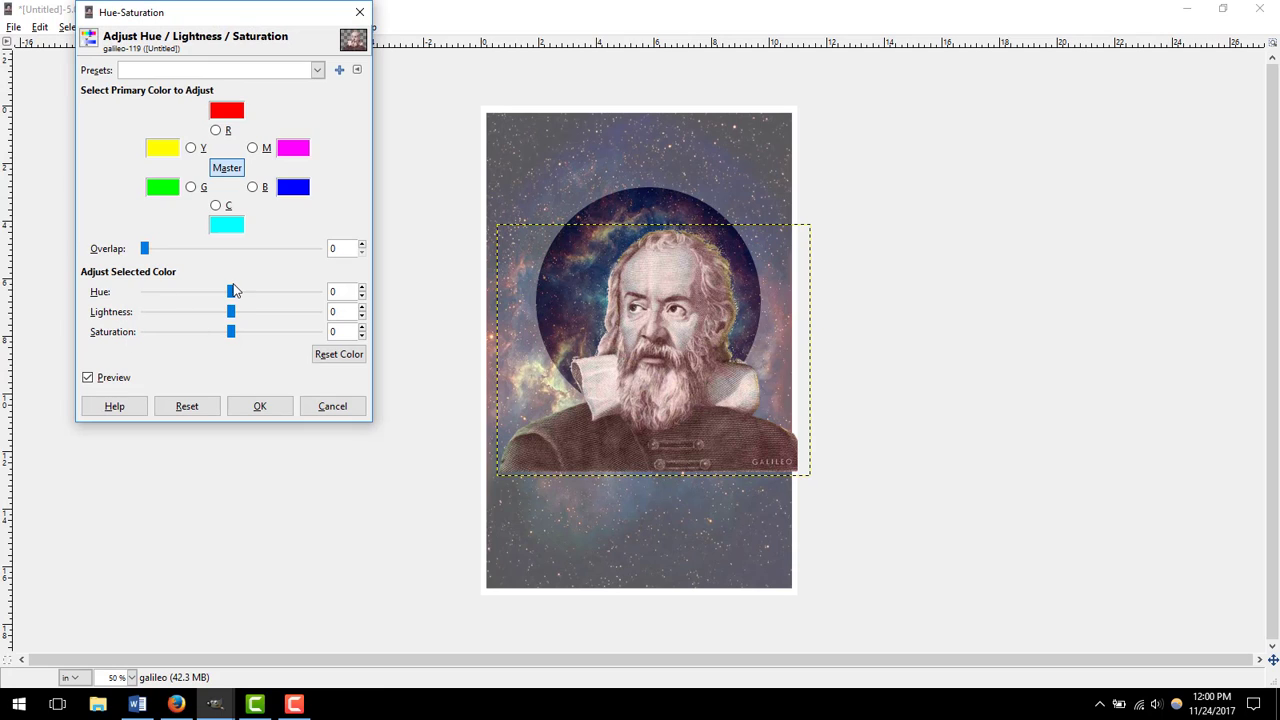
{"action": "left_click_drag", "start_coordinate": [232, 290], "coordinate": [232, 290]}
{"action": "left_click_drag", "start_coordinate": [233, 297], "coordinate": [137, 357]}
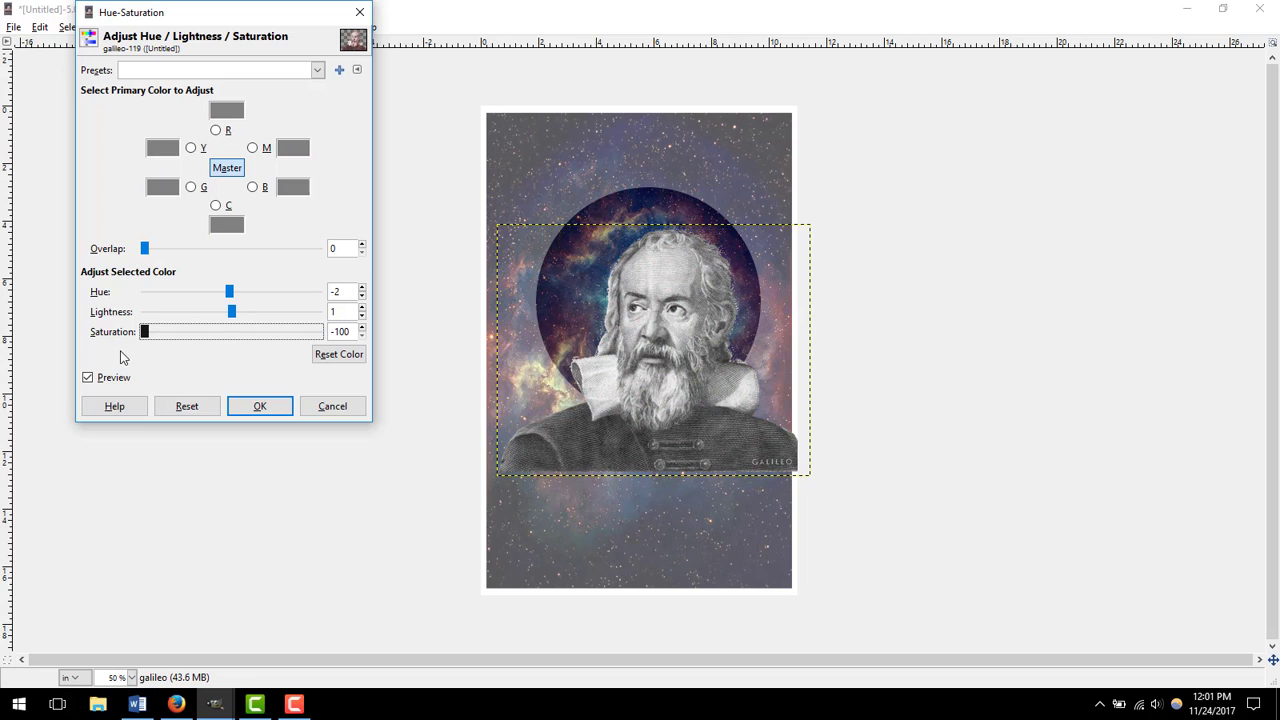
{"action": "left_click_drag", "start_coordinate": [200, 332], "coordinate": [231, 334]}
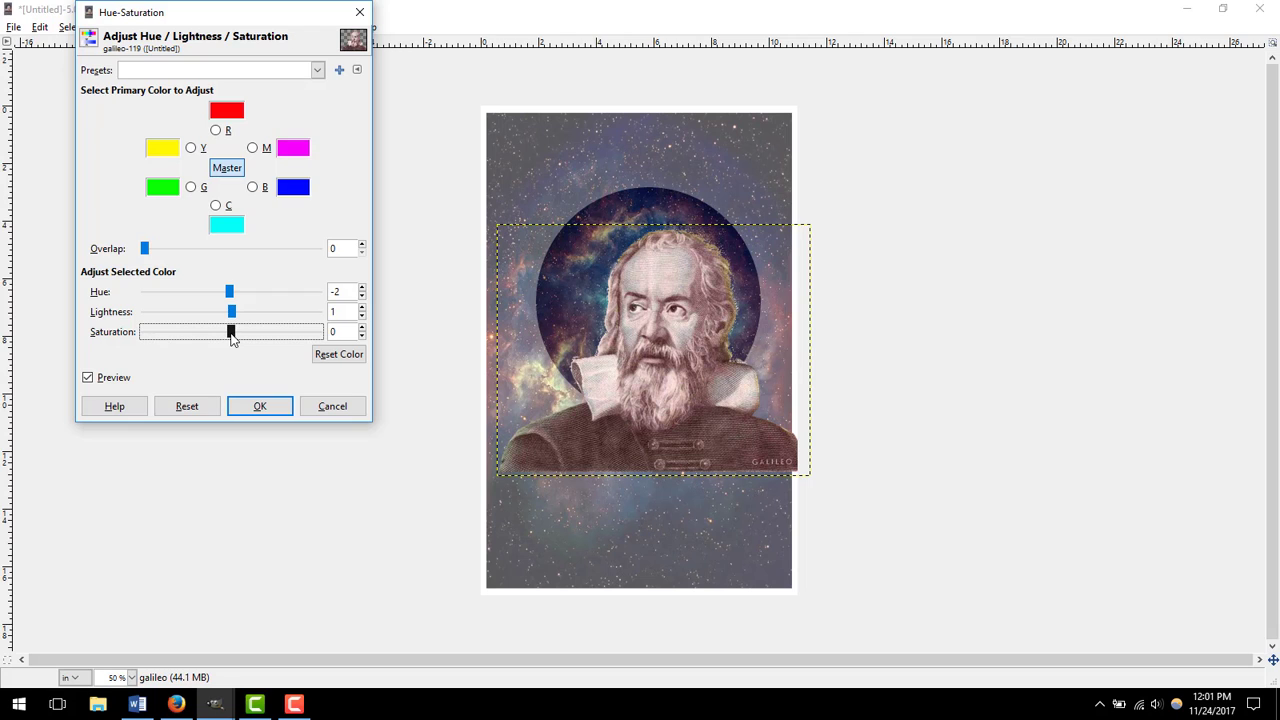
{"action": "left_click", "coordinate": [333, 407]}
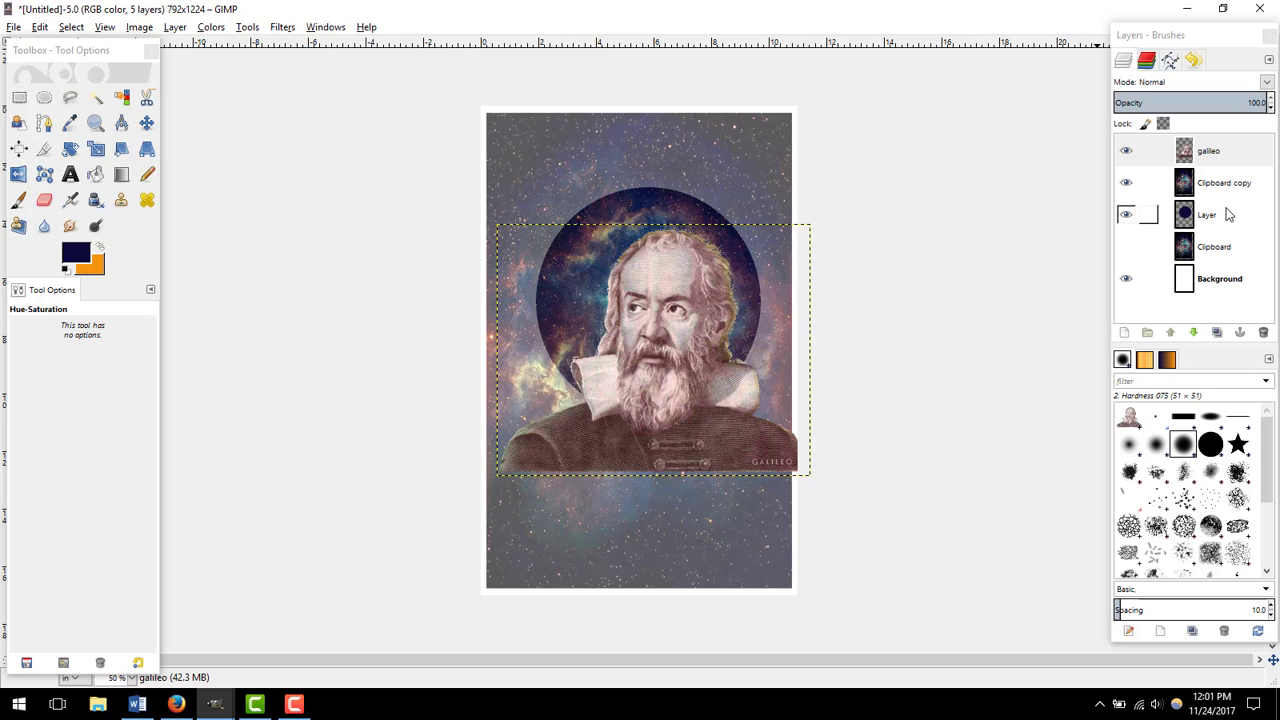
Step: Hide the galileo and Clipboard copy layers, and make the dark blue circle's layer active
{"action": "left_click", "coordinate": [1125, 151]}
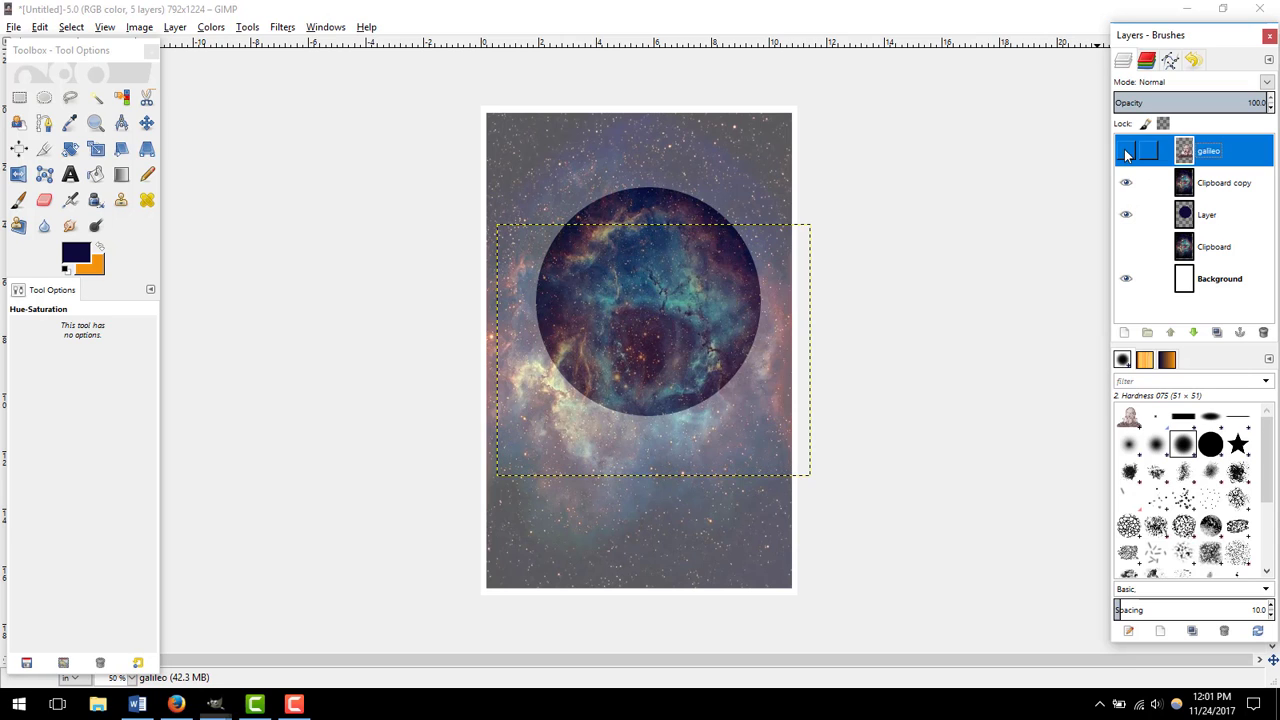
{"action": "left_click", "coordinate": [1125, 183]}
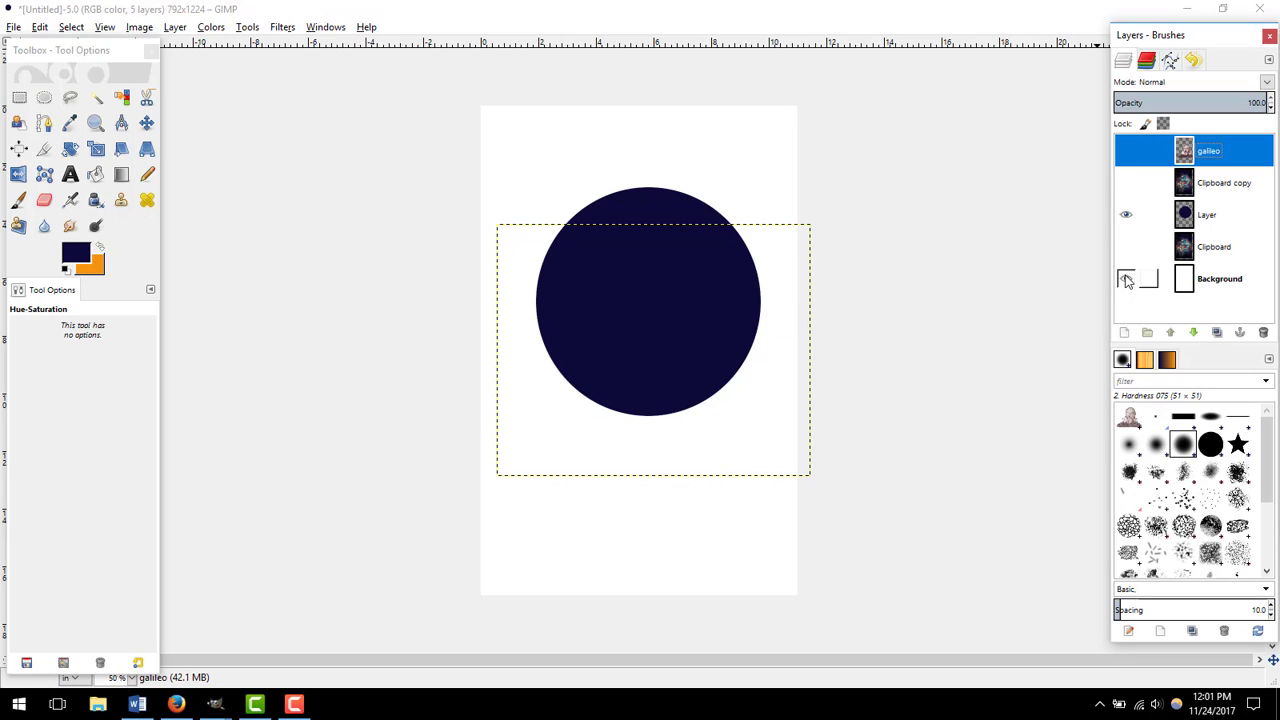
{"action": "left_click", "coordinate": [1230, 222]}
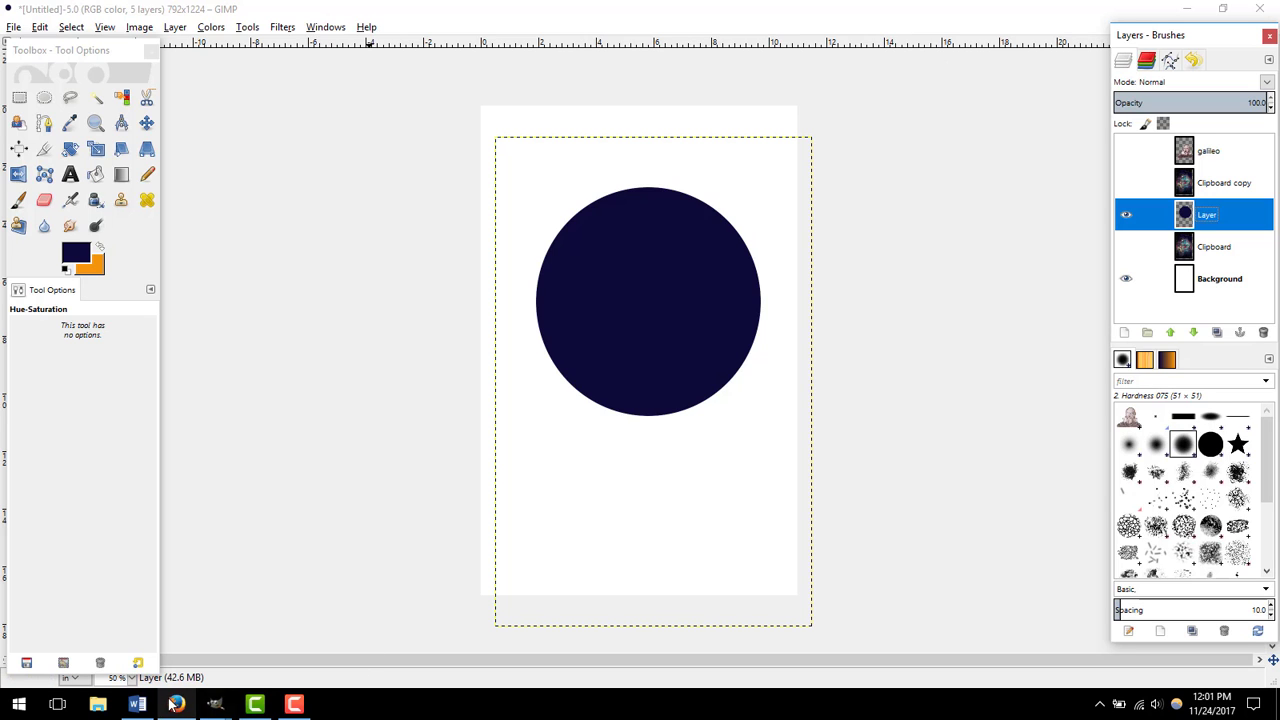
Step: Examine the Life of Galileo poster in the Untitled-1.0 image, and return to the Untitled-5.0 image
{"action": "mouse_move", "coordinate": [216, 706]}
{"action": "left_click", "coordinate": [102, 627]}
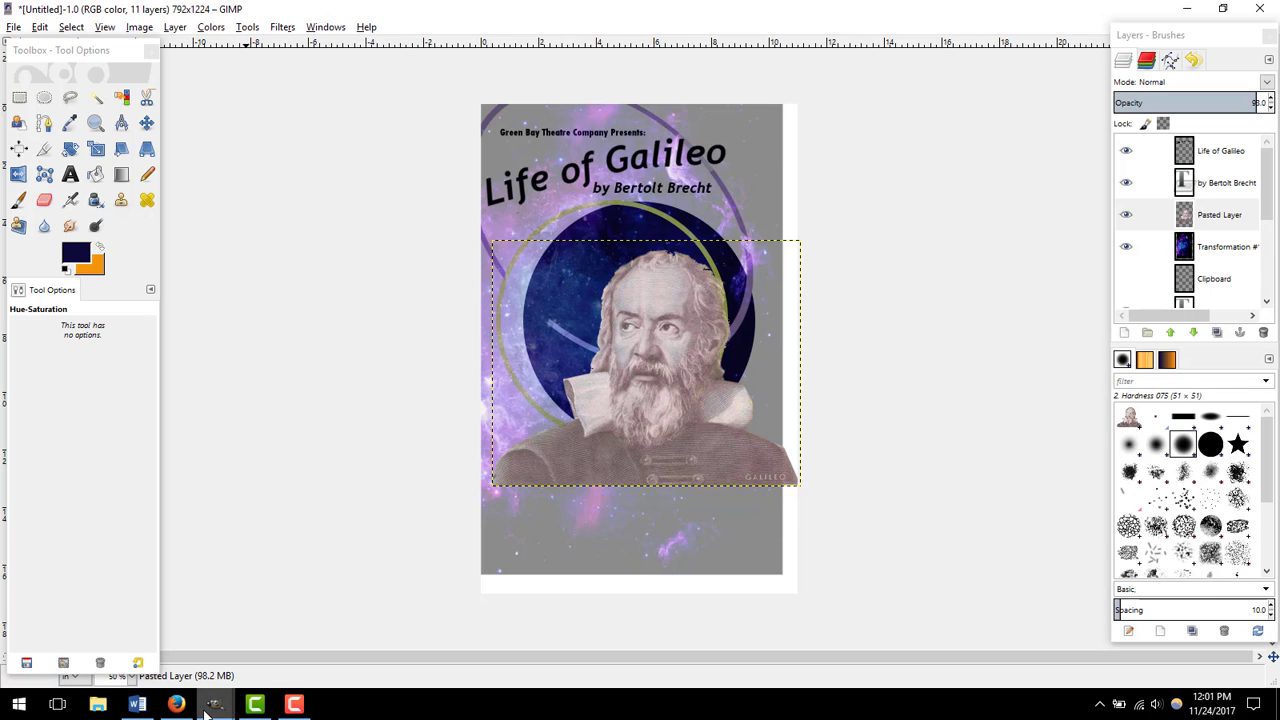
{"action": "mouse_move", "coordinate": [210, 712]}
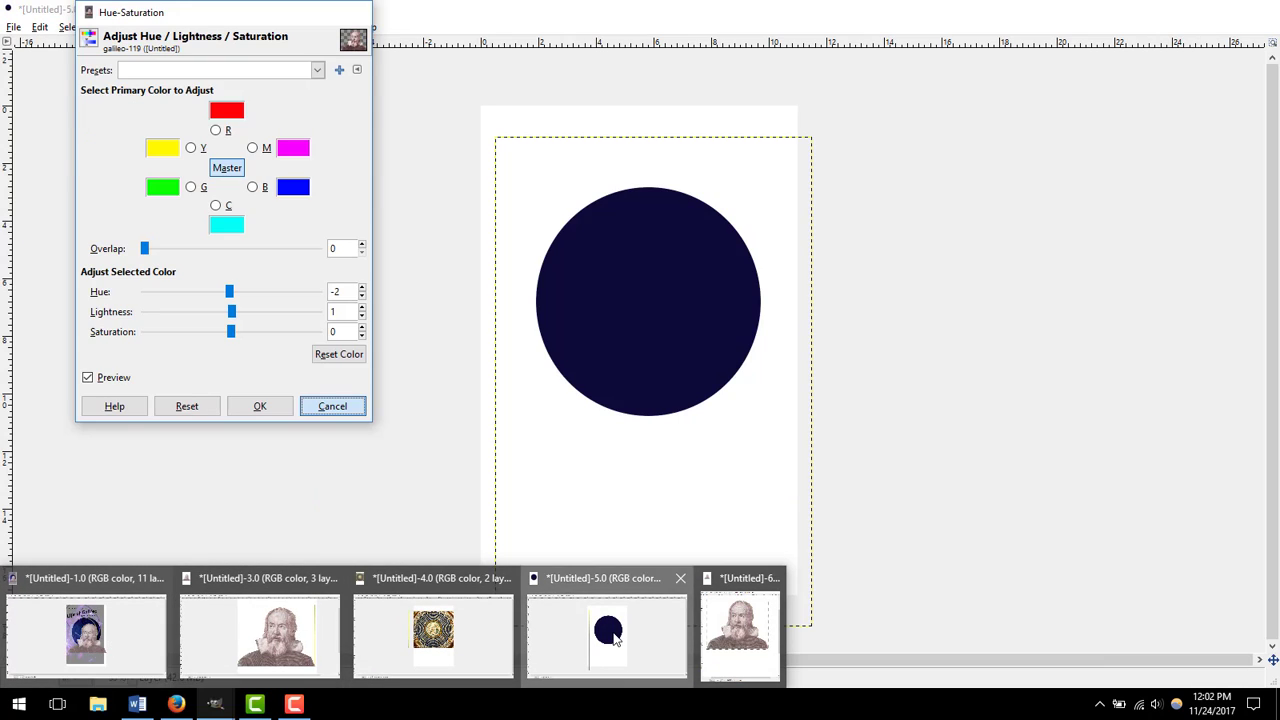
{"action": "left_click", "coordinate": [618, 638]}
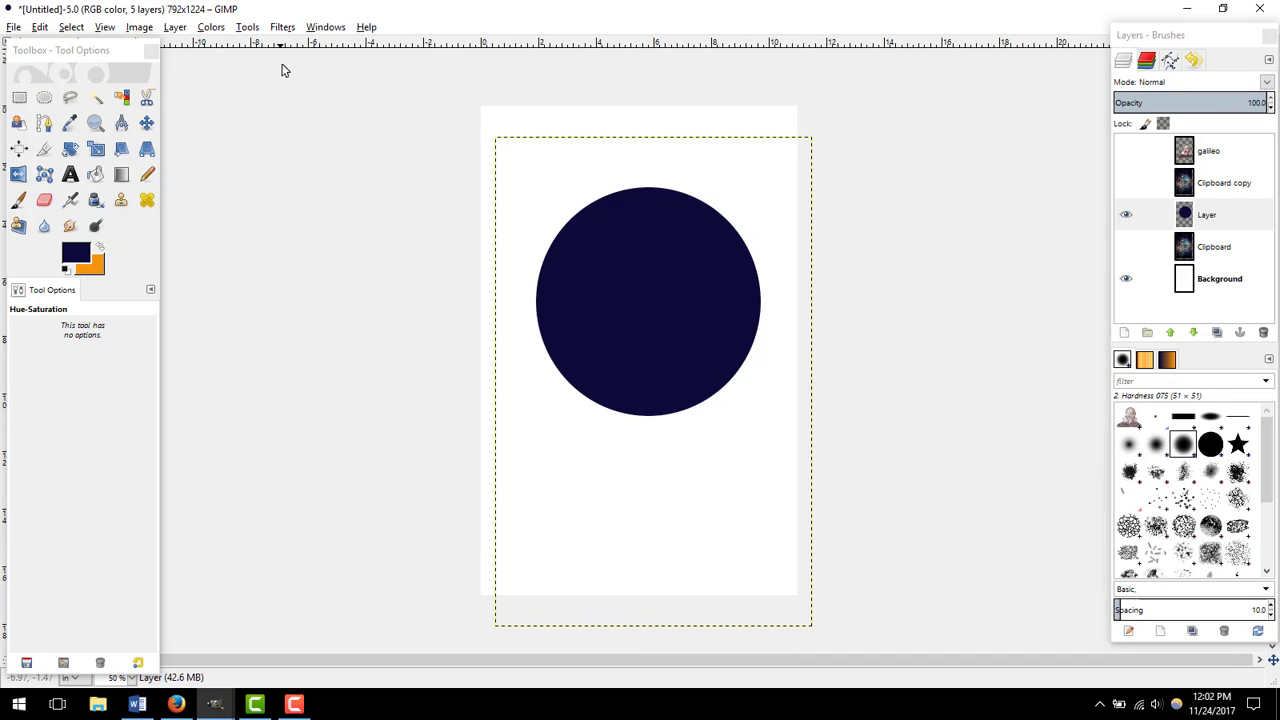
Step: Select the dark blue circle with Fuzzy Select and turn the selection into a 0.153 in border without feathering
{"action": "left_click", "coordinate": [95, 97]}
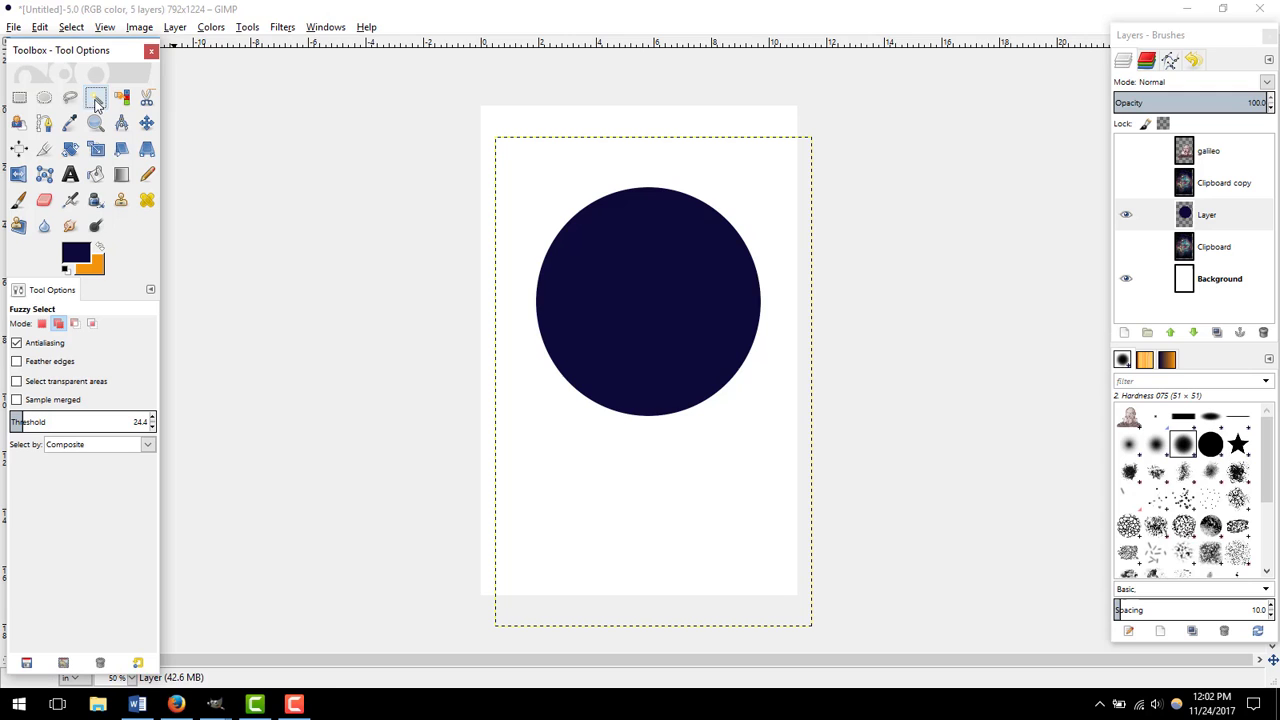
{"action": "left_click", "coordinate": [631, 291]}
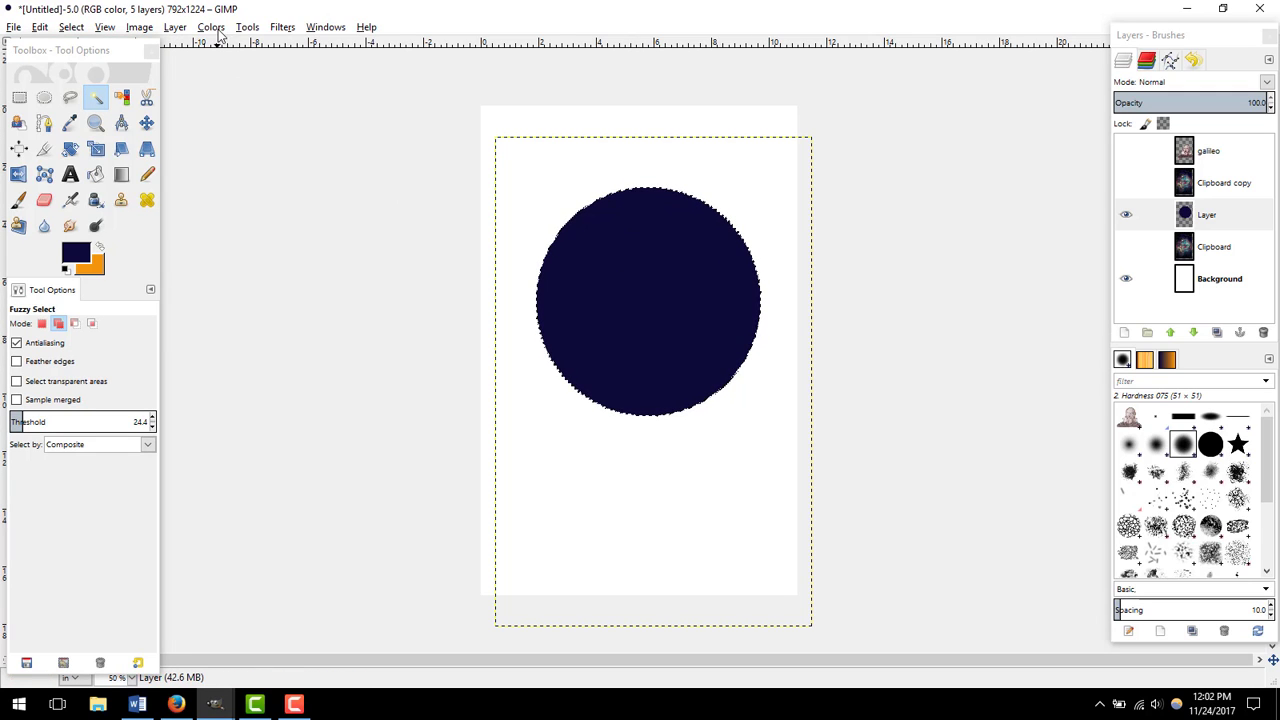
{"action": "left_click", "coordinate": [72, 28]}
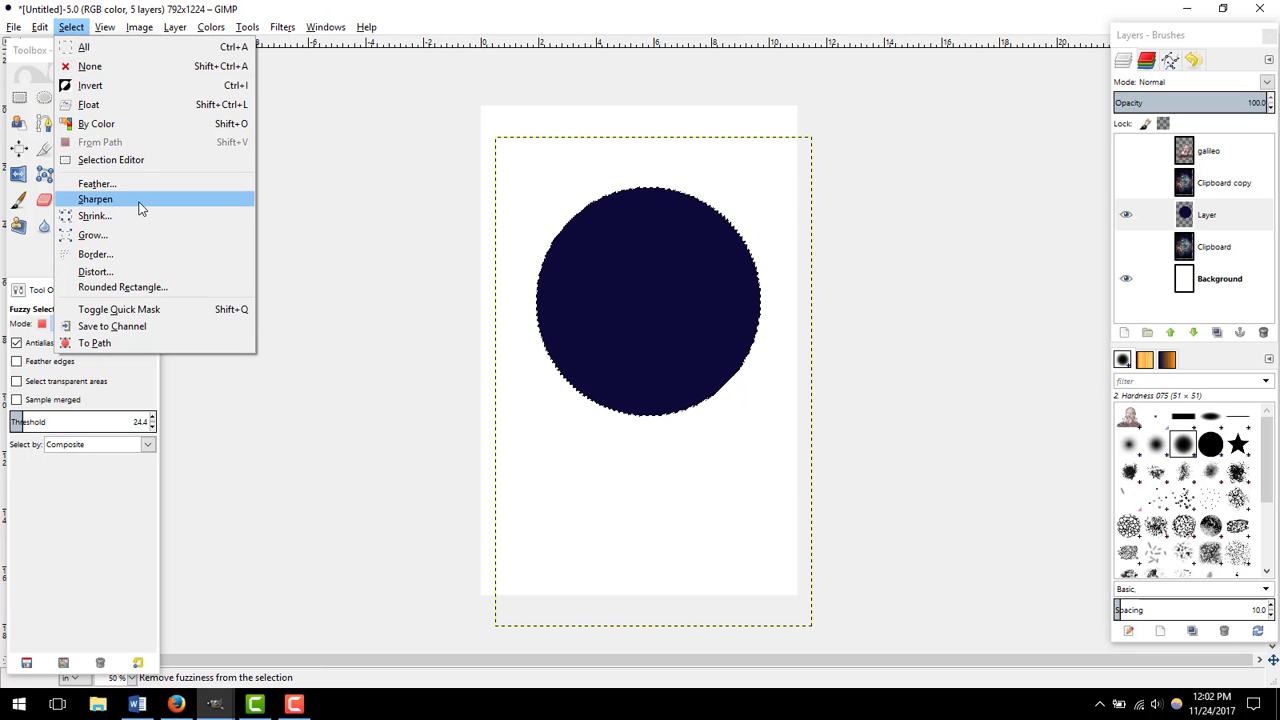
{"action": "left_click", "coordinate": [143, 256]}
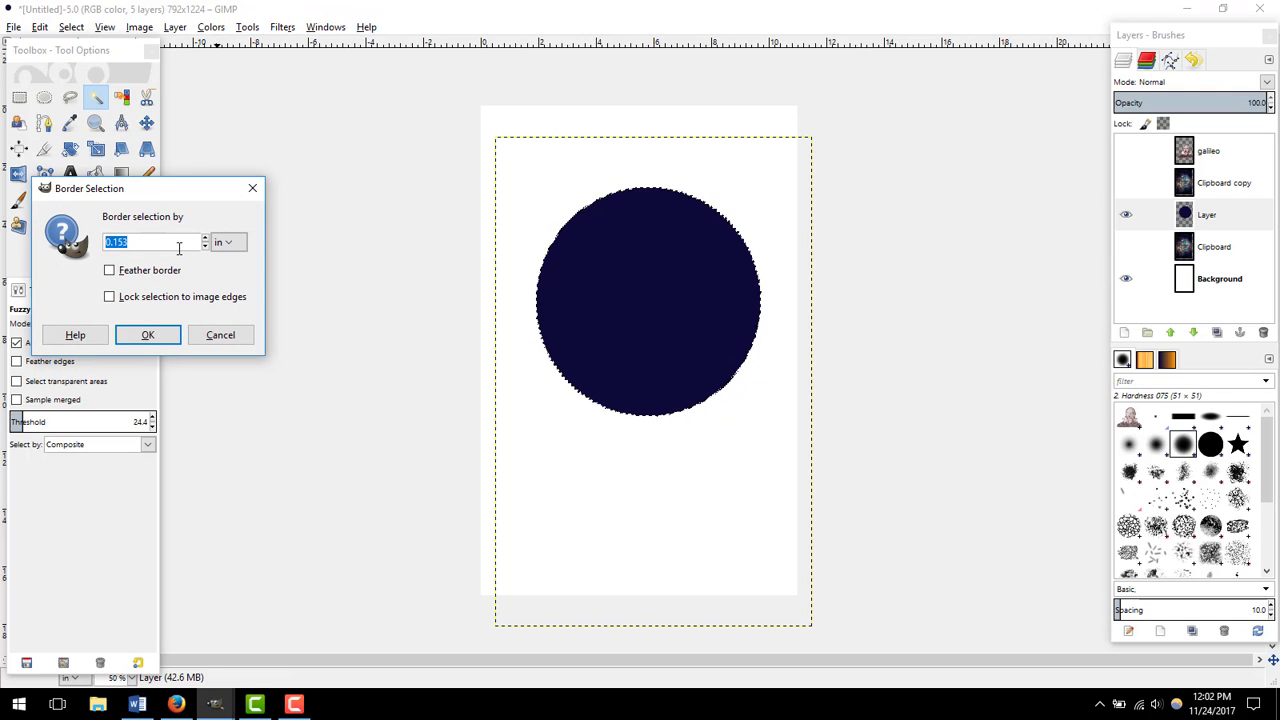
{"action": "left_click", "coordinate": [237, 245]}
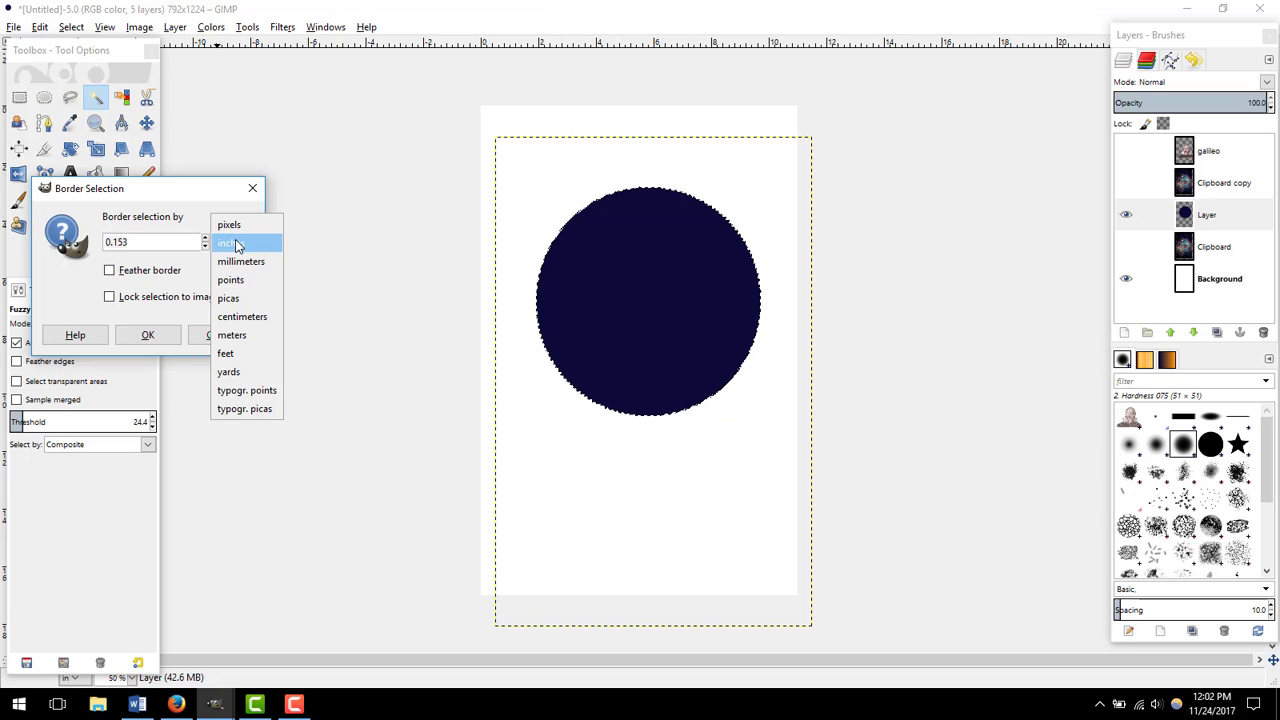
{"action": "left_click", "coordinate": [231, 246]}
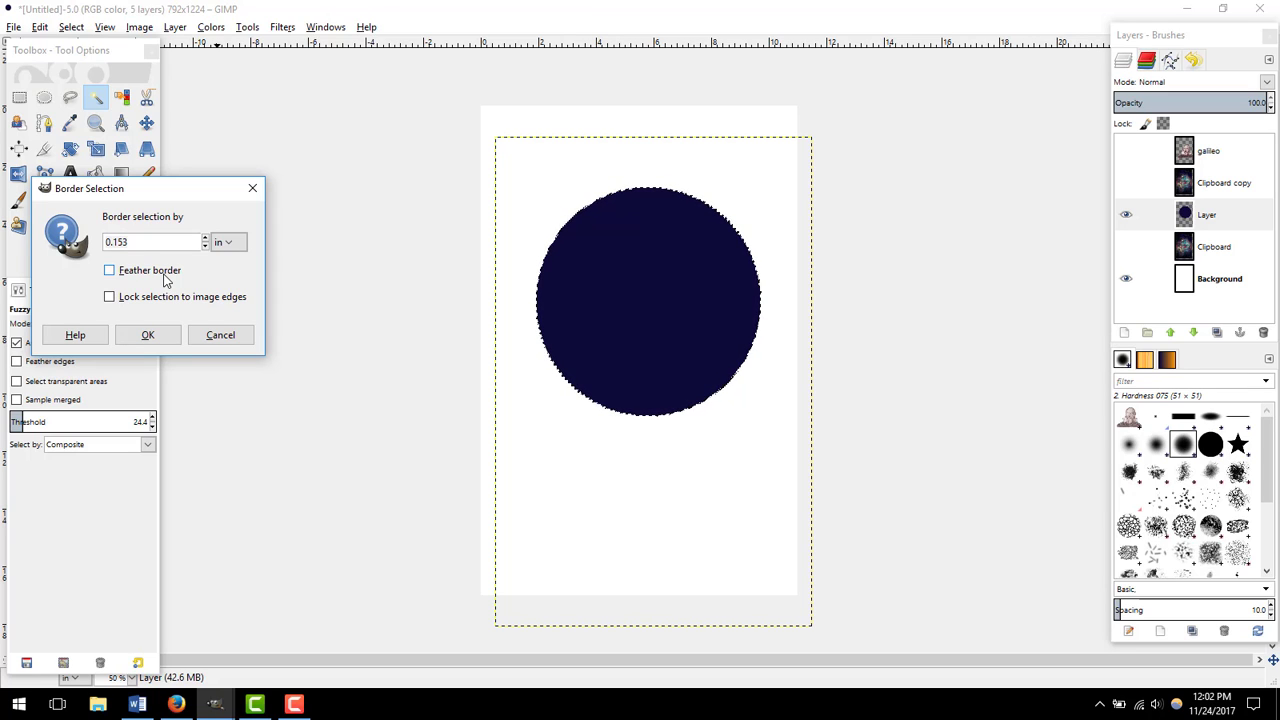
{"action": "left_click", "coordinate": [150, 336]}
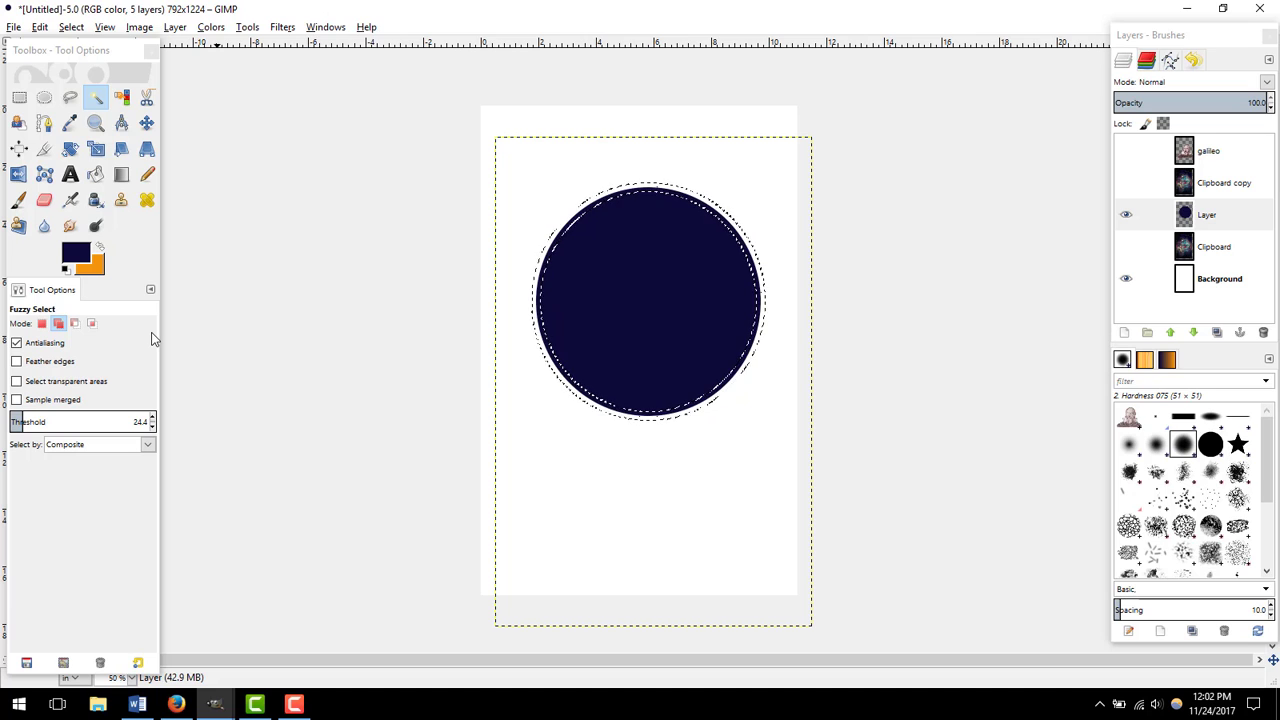
Step: Copy the selected border of the circle and paste it as a new layer
{"action": "key", "text": "ctrl+c"}
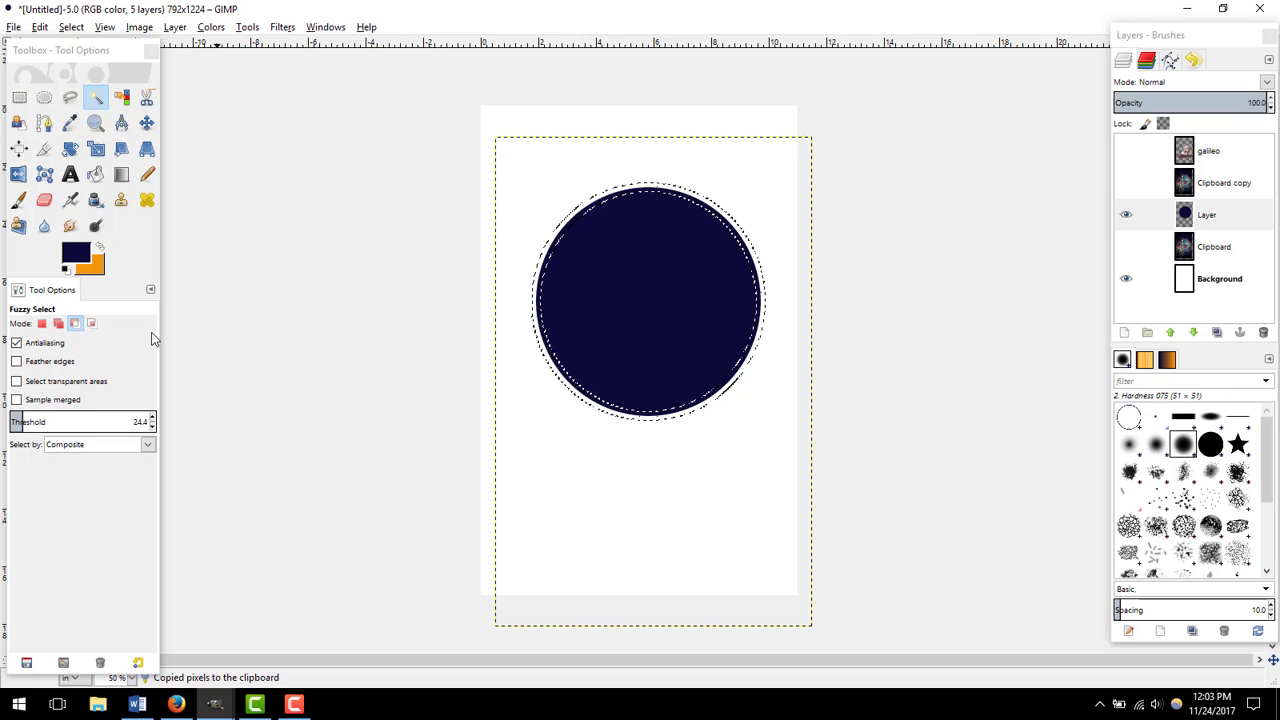
{"action": "key", "text": "ctrl+v"}
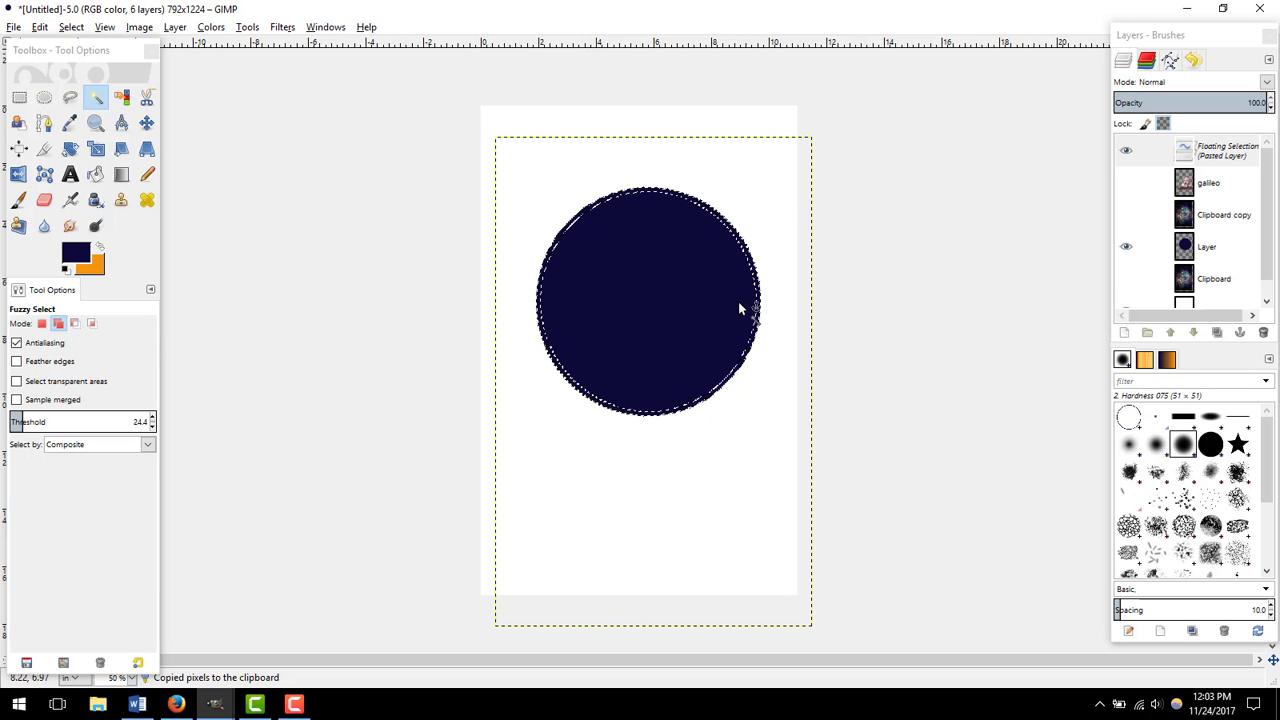
{"action": "right_click", "coordinate": [1235, 152]}
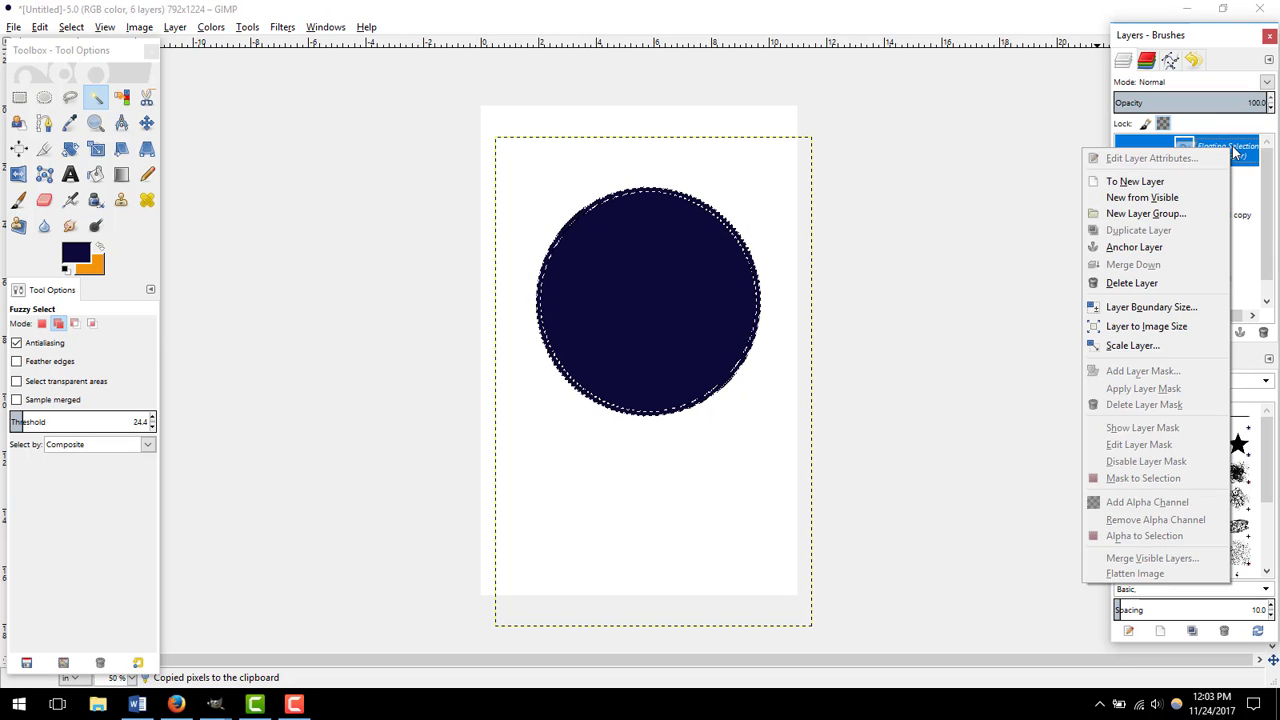
{"action": "left_click", "coordinate": [1183, 183]}
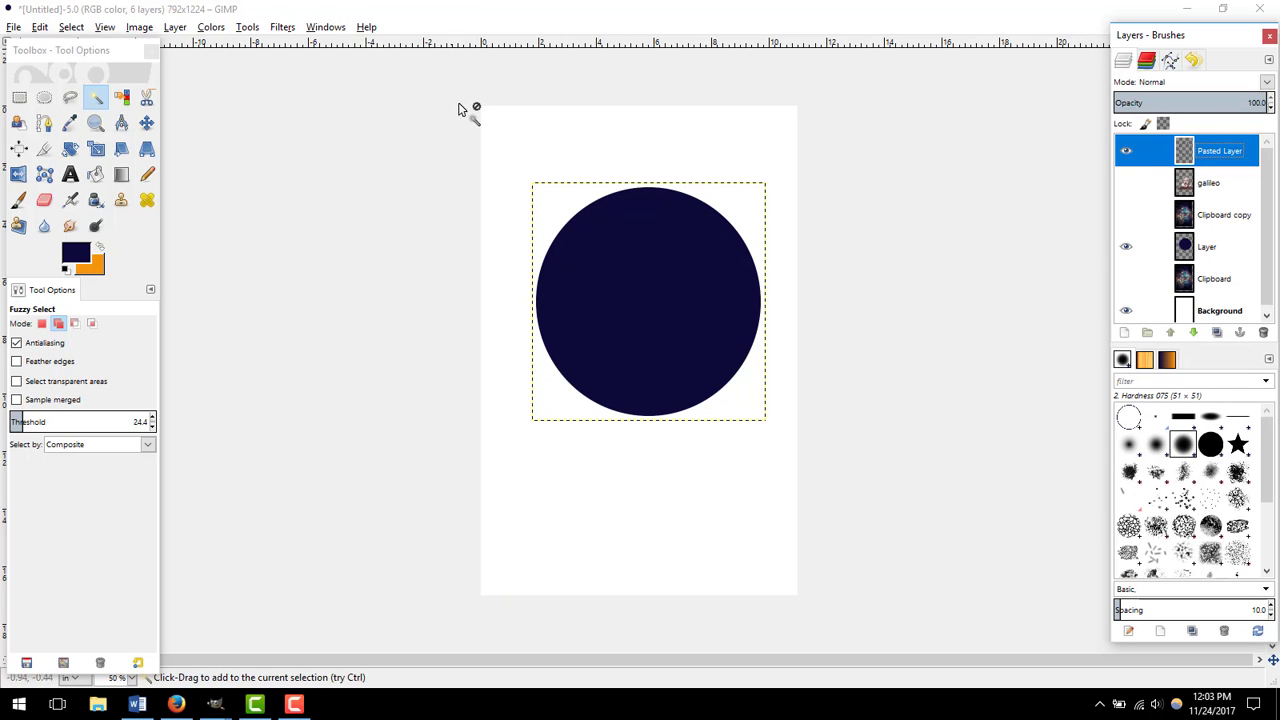
Step: Try a Bucket Fill with the foreground color on the pasted ring layer, and undo the fill
{"action": "left_click", "coordinate": [104, 180]}
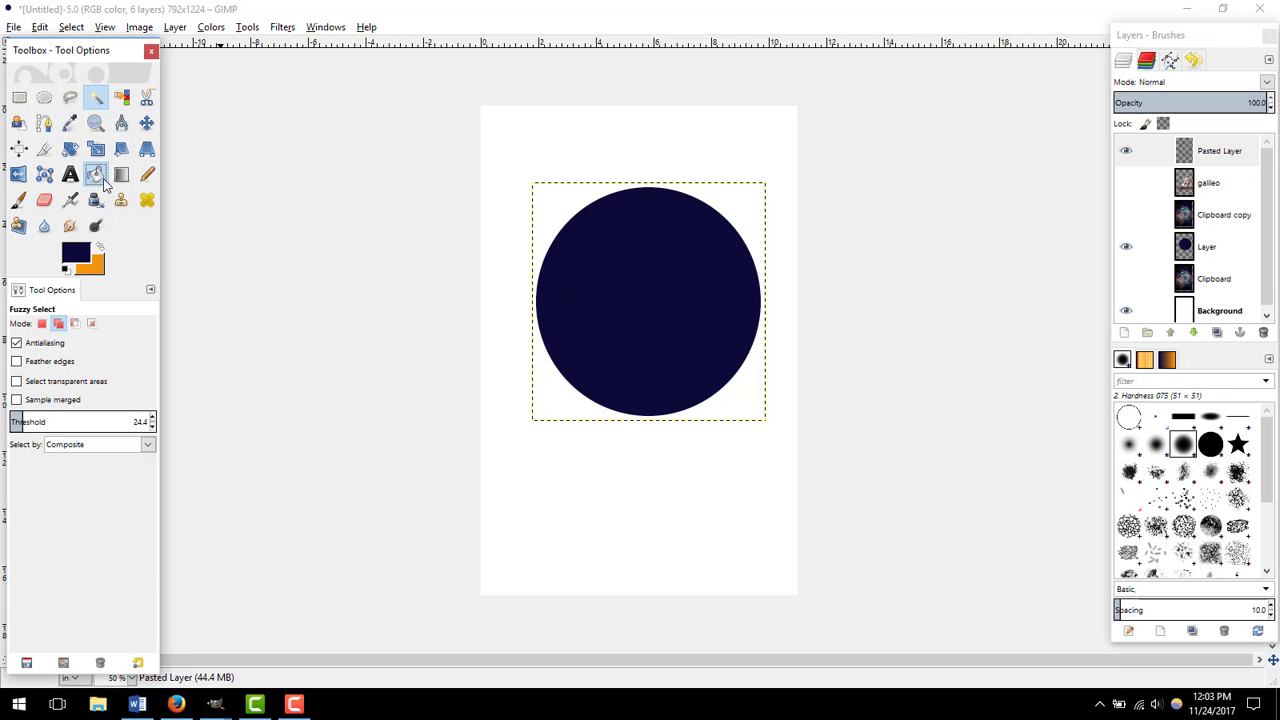
{"action": "left_click", "coordinate": [578, 208]}
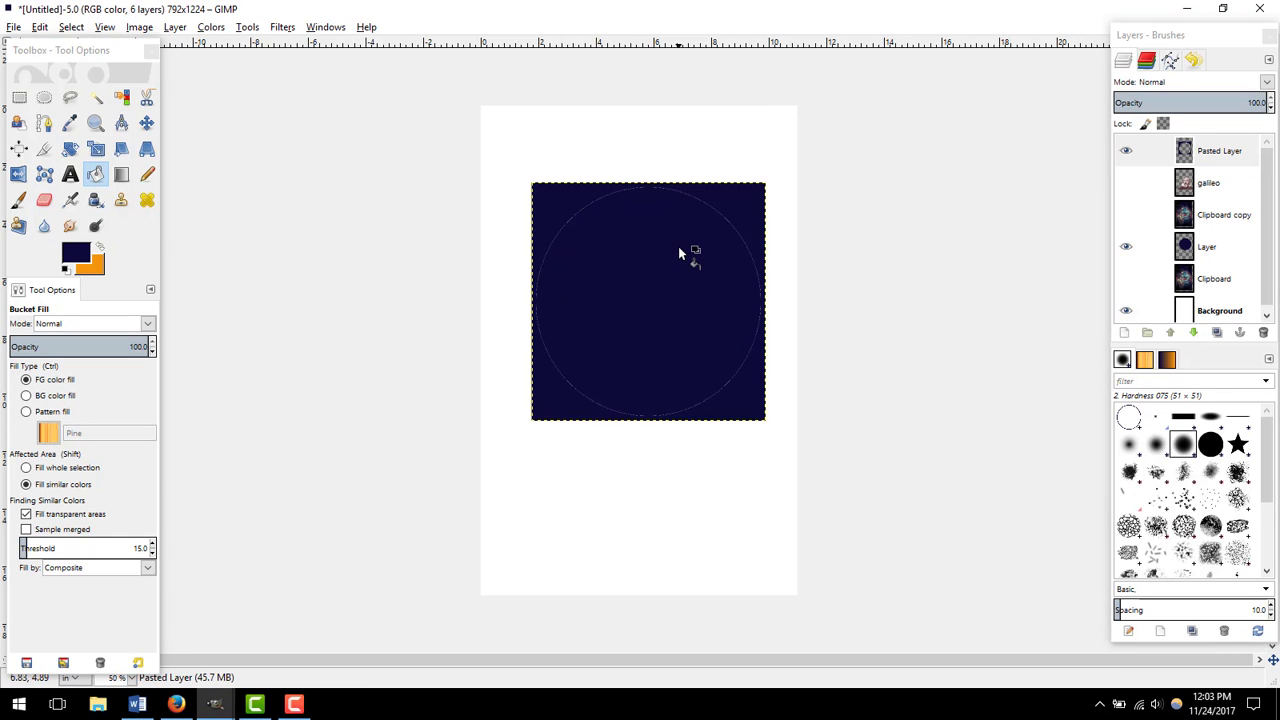
{"action": "key", "text": "ctrl+z"}
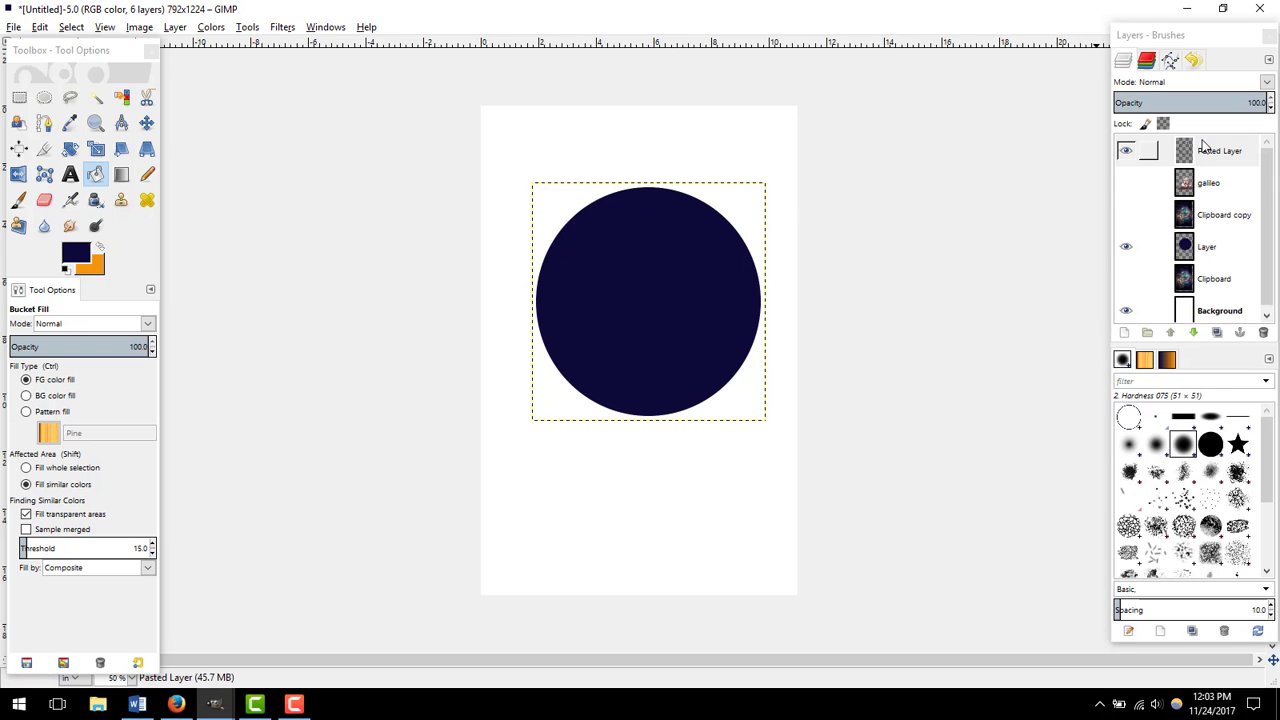
Step: Hide the solid circle's layer and shear the pasted ring into a slanted ellipse with an X magnitude of 302
{"action": "left_click", "coordinate": [1126, 246]}
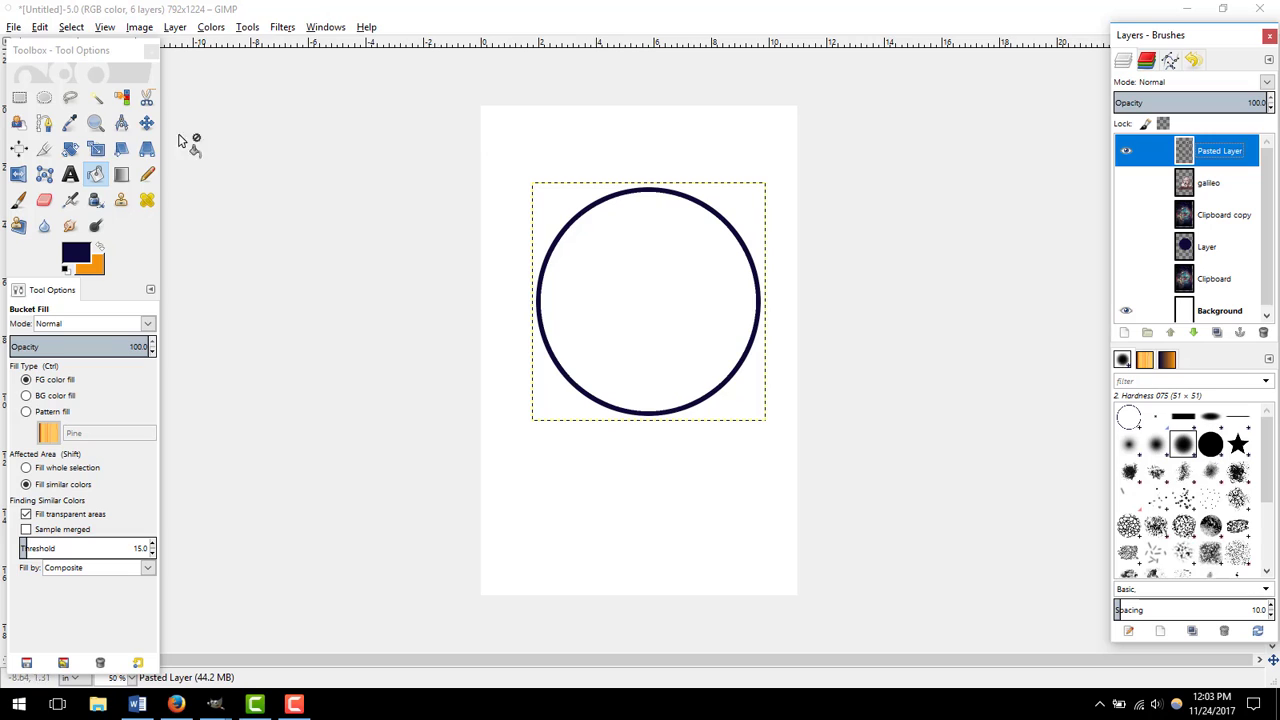
{"action": "left_click", "coordinate": [119, 150]}
{"action": "left_click", "coordinate": [600, 222]}
{"action": "key", "text": "Tab"}
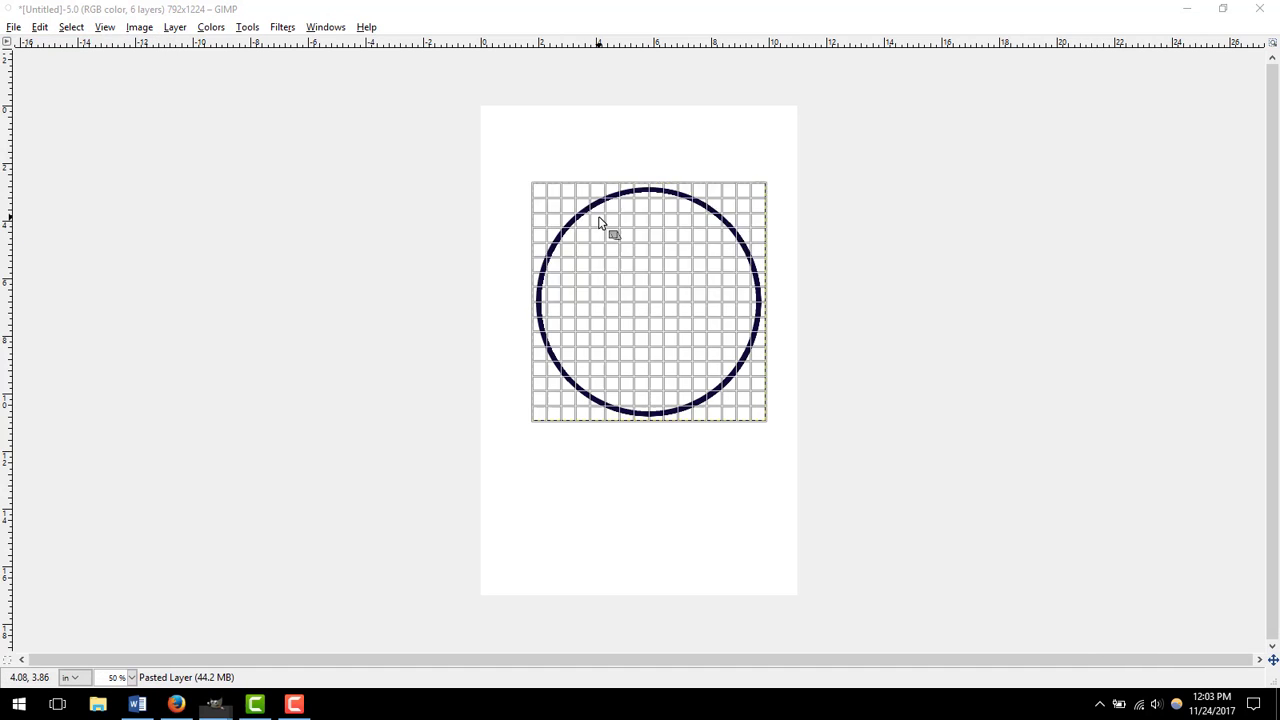
{"action": "left_click_drag", "start_coordinate": [614, 180], "coordinate": [284, 213]}
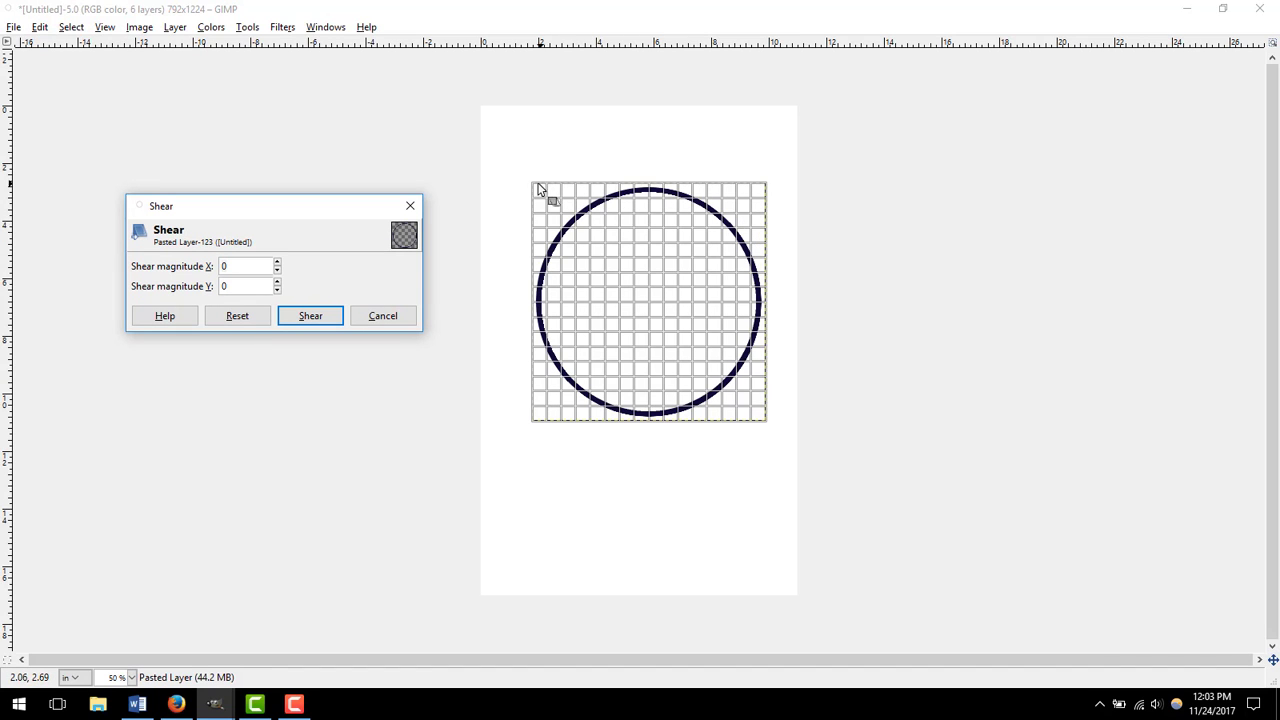
{"action": "key", "text": "Tab"}
{"action": "left_click_drag", "start_coordinate": [540, 189], "coordinate": [416, 163]}
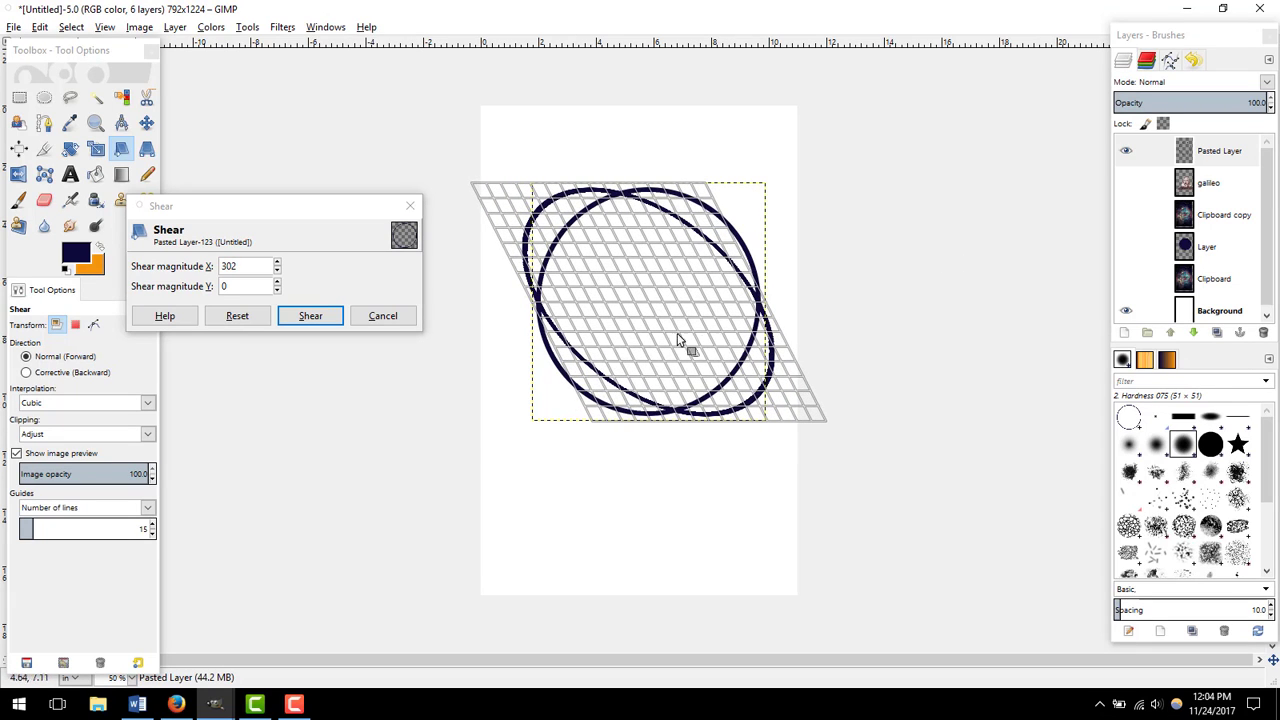
{"action": "left_click", "coordinate": [311, 316]}
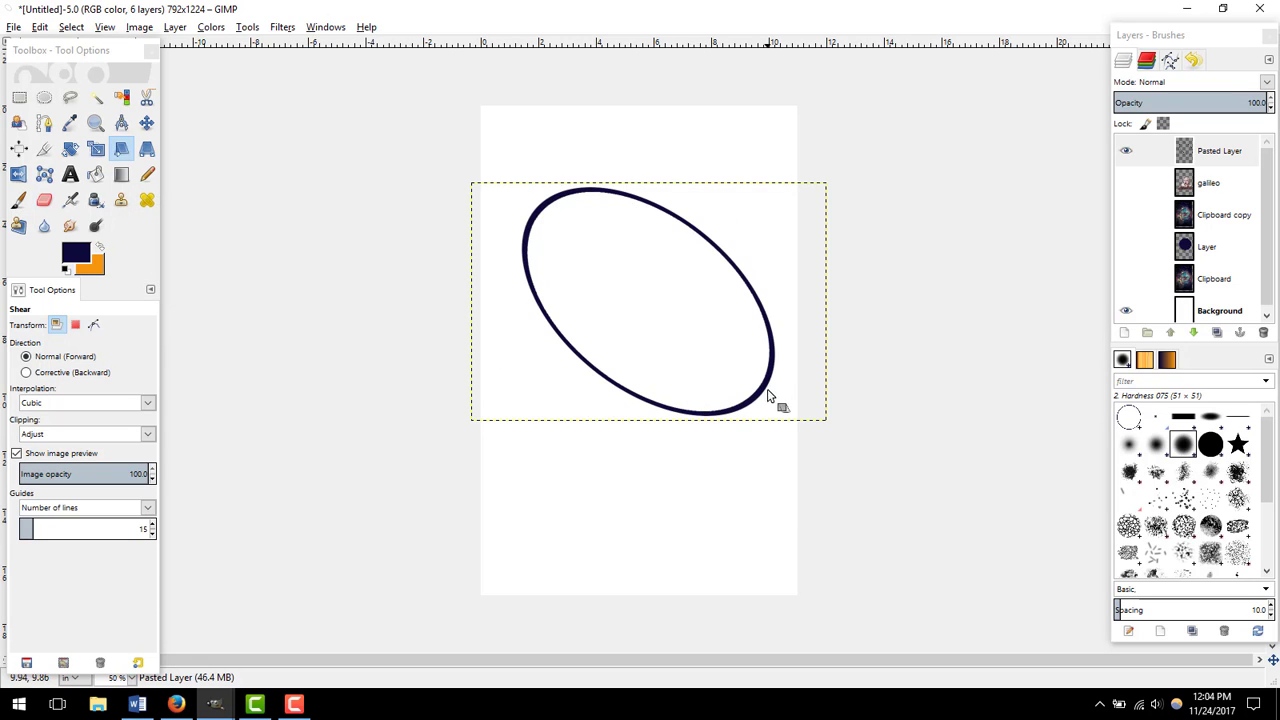
Step: Scale the slanted ring without keeping its aspect ratio to about 13.43 by 10.67 in, enlarging it toward the canvas's upper-left corner
{"action": "left_click", "coordinate": [95, 148]}
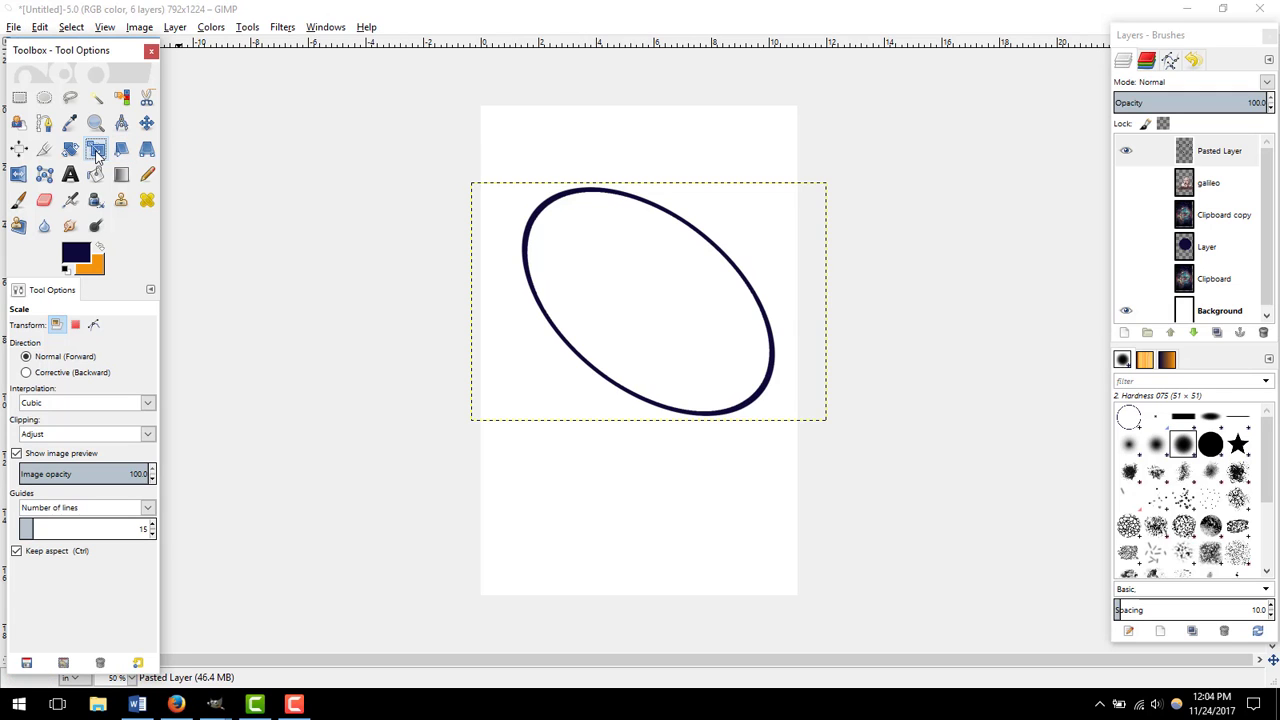
{"action": "key", "text": "Tab"}
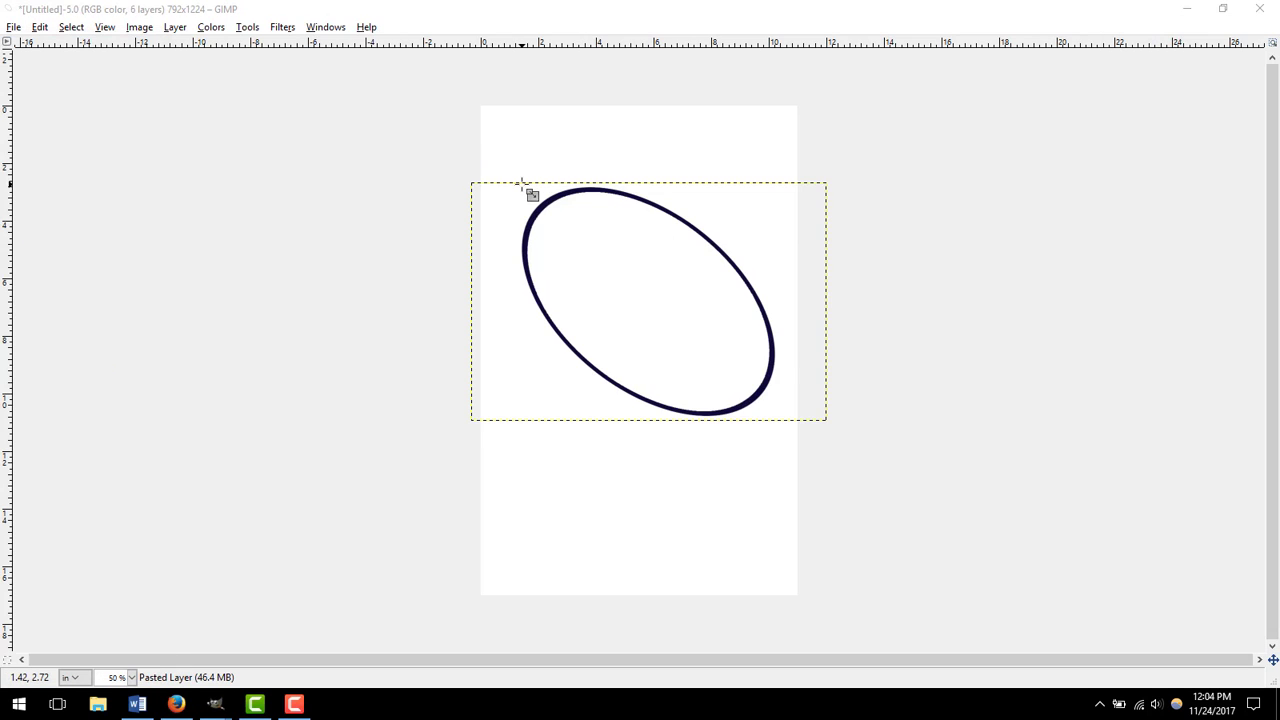
{"action": "left_click", "coordinate": [518, 187]}
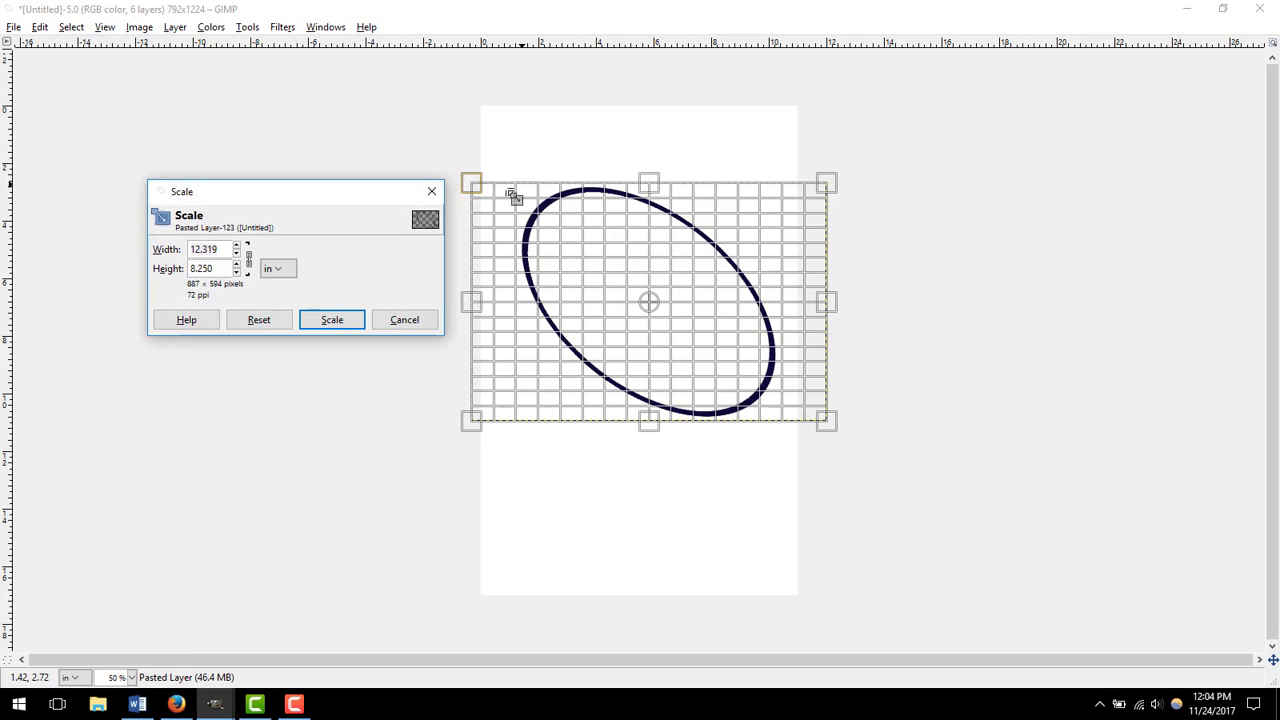
{"action": "left_click", "coordinate": [249, 258]}
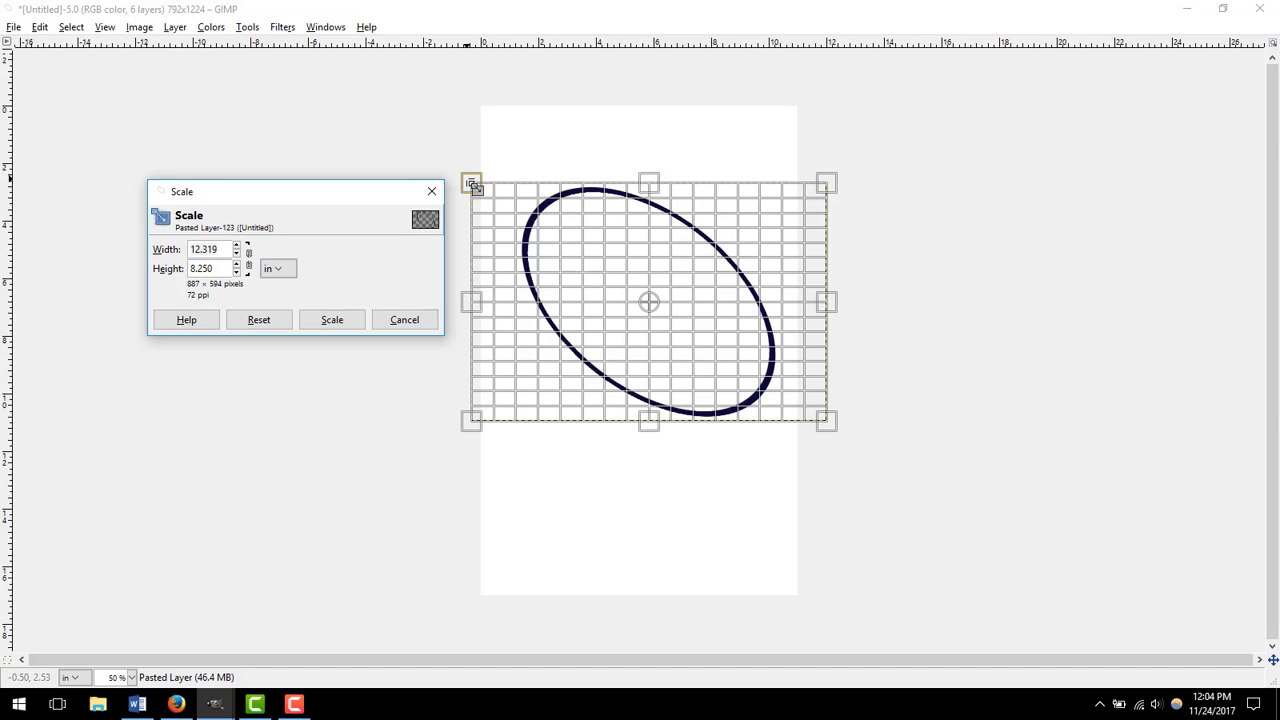
{"action": "key", "text": "Tab"}
{"action": "left_click_drag", "start_coordinate": [471, 183], "coordinate": [441, 116]}
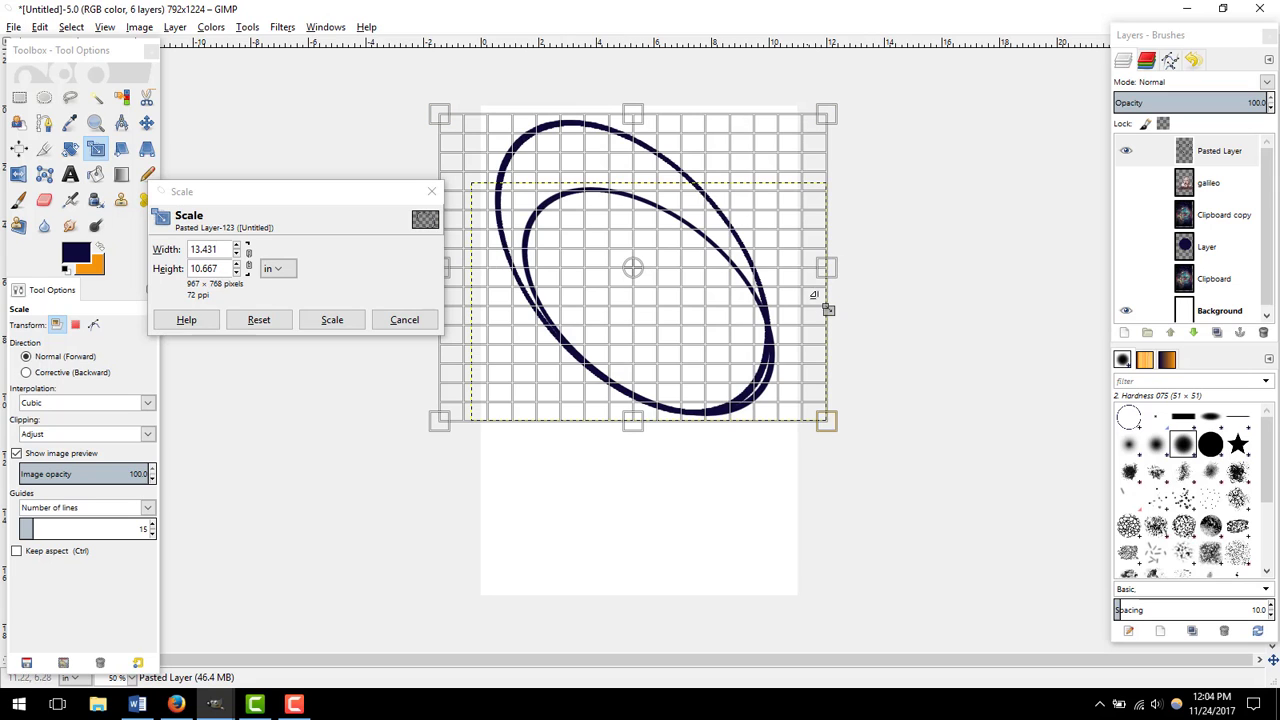
{"action": "left_click", "coordinate": [350, 324]}
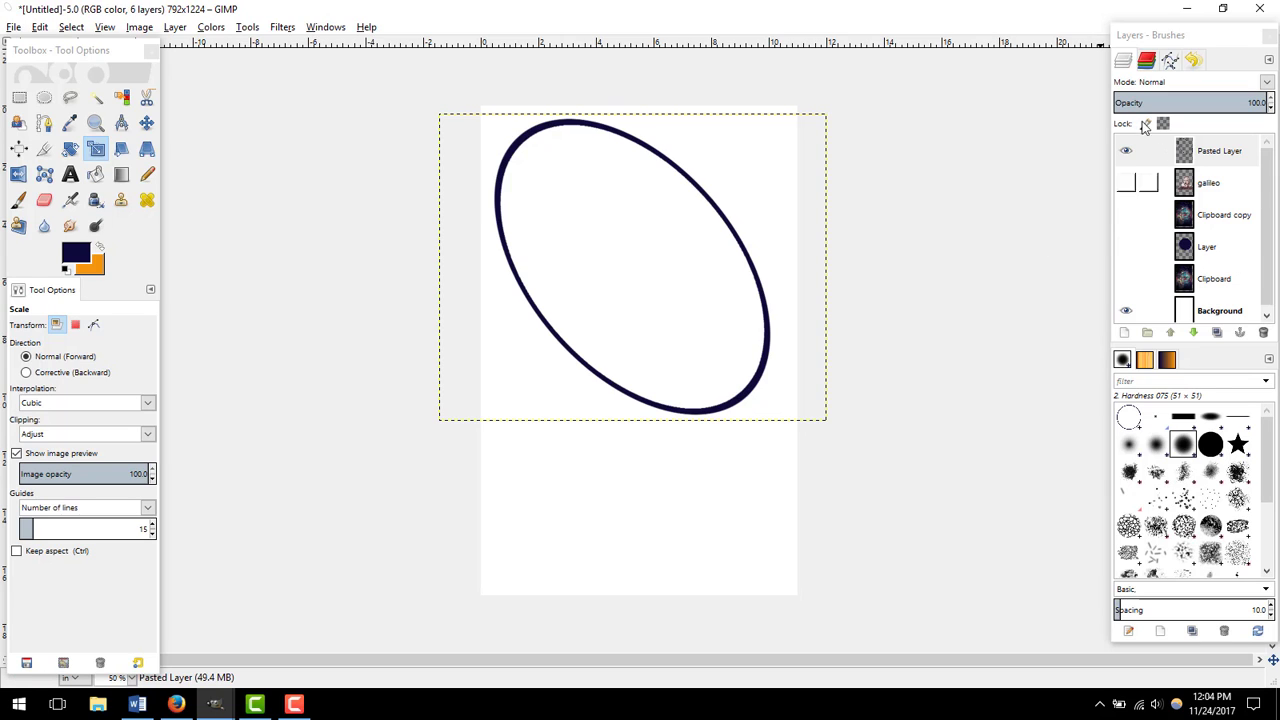
Step: Hide the slanted ring's layer and make the solid circle's layer active and visible
{"action": "left_click", "coordinate": [1125, 151]}
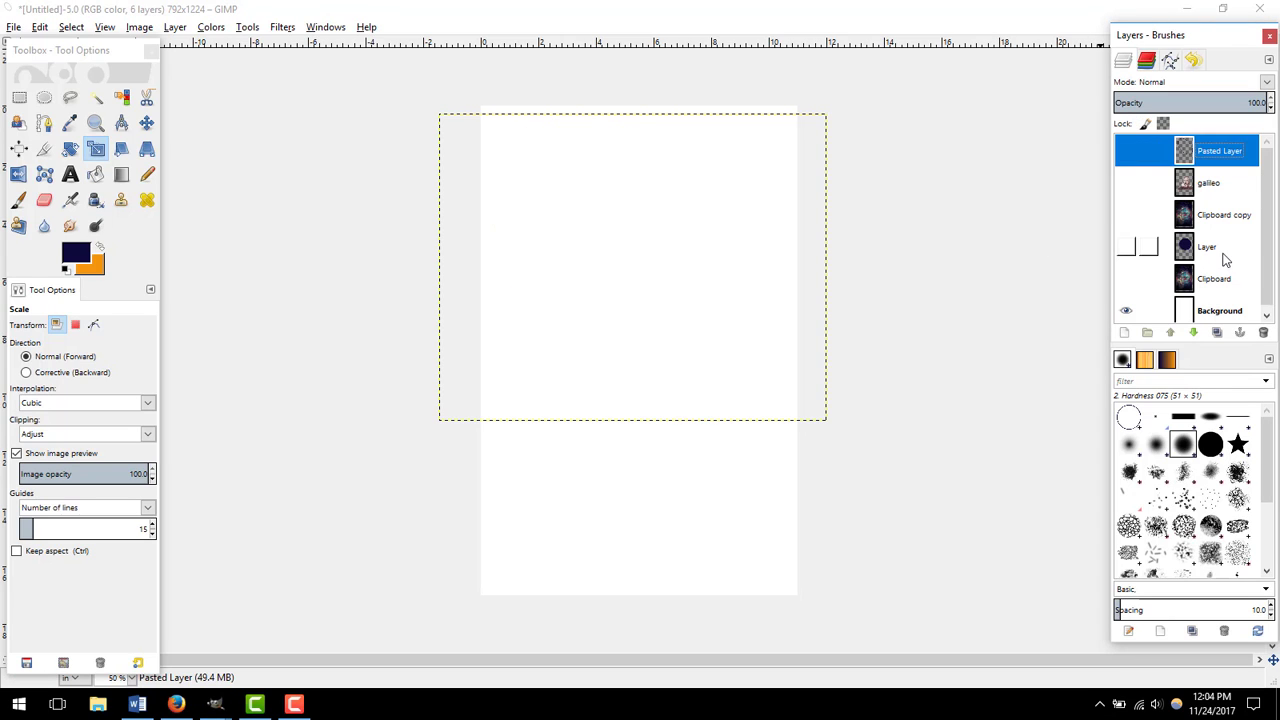
{"action": "left_click", "coordinate": [1225, 252]}
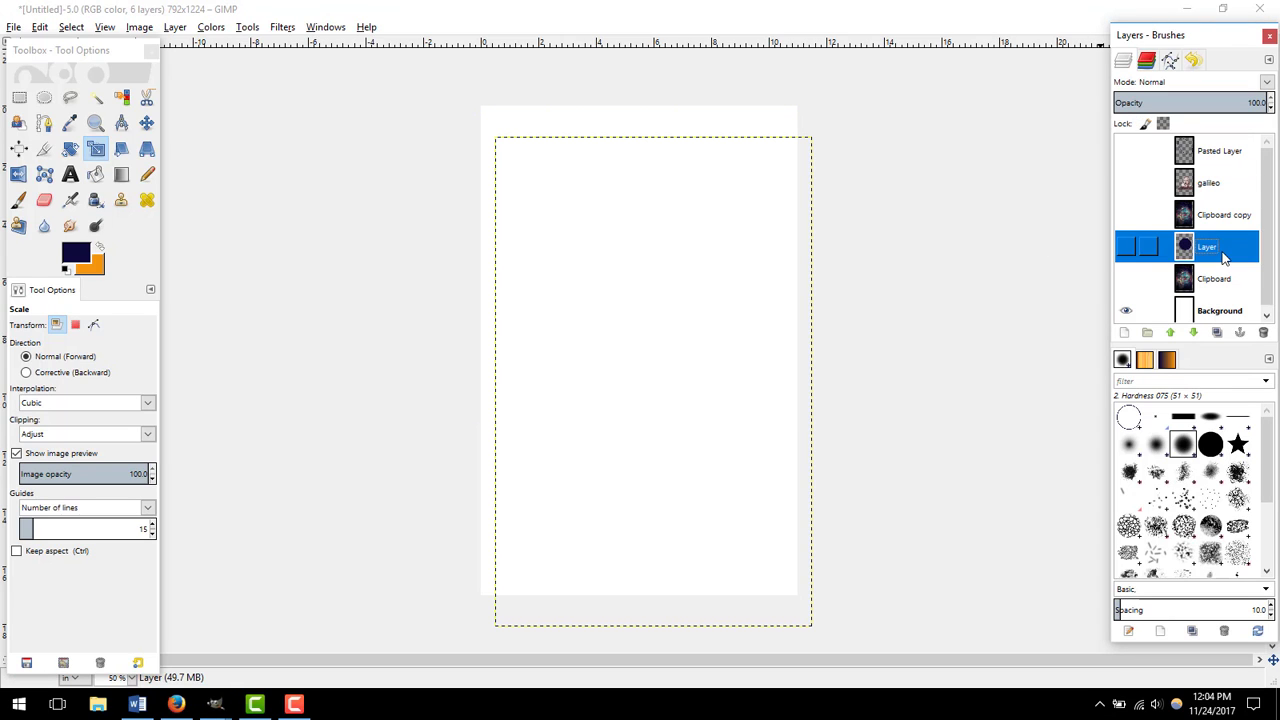
{"action": "left_click", "coordinate": [1125, 247]}
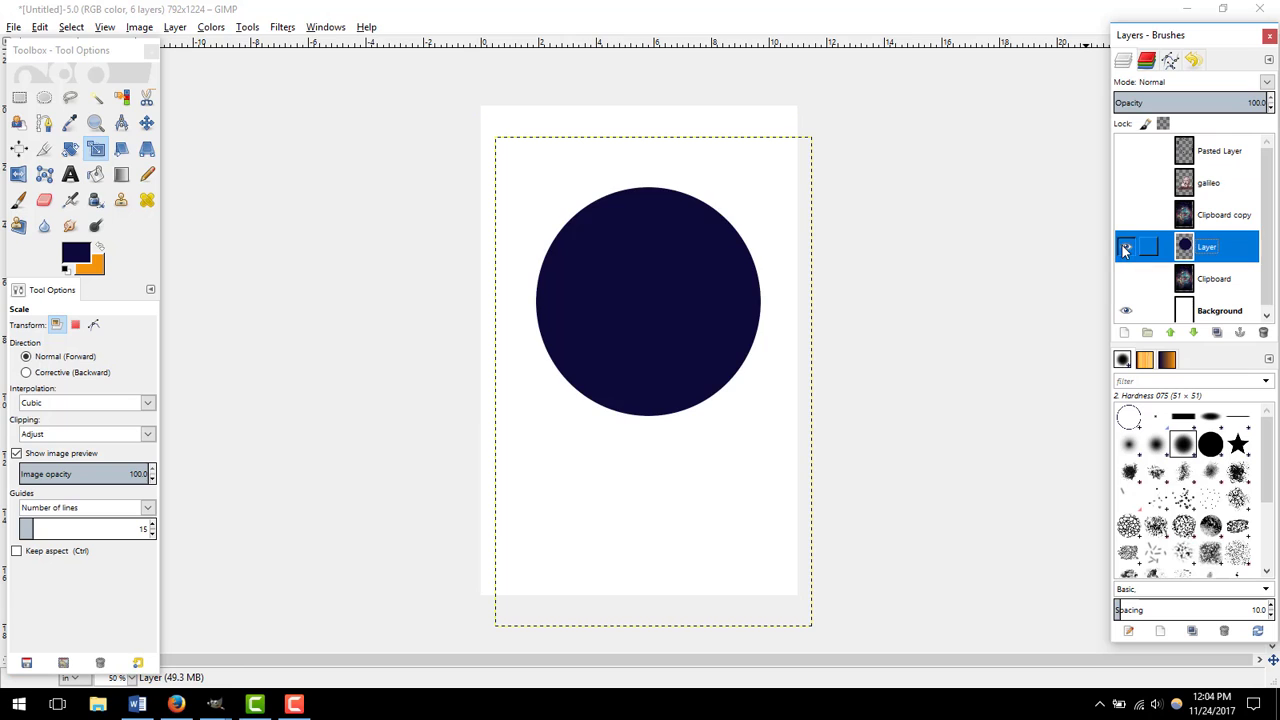
Step: Select the dark blue circle with Fuzzy Select and convert the selection into a border without feathering
{"action": "left_click", "coordinate": [96, 97]}
{"action": "left_click", "coordinate": [637, 305], "text": "shift"}
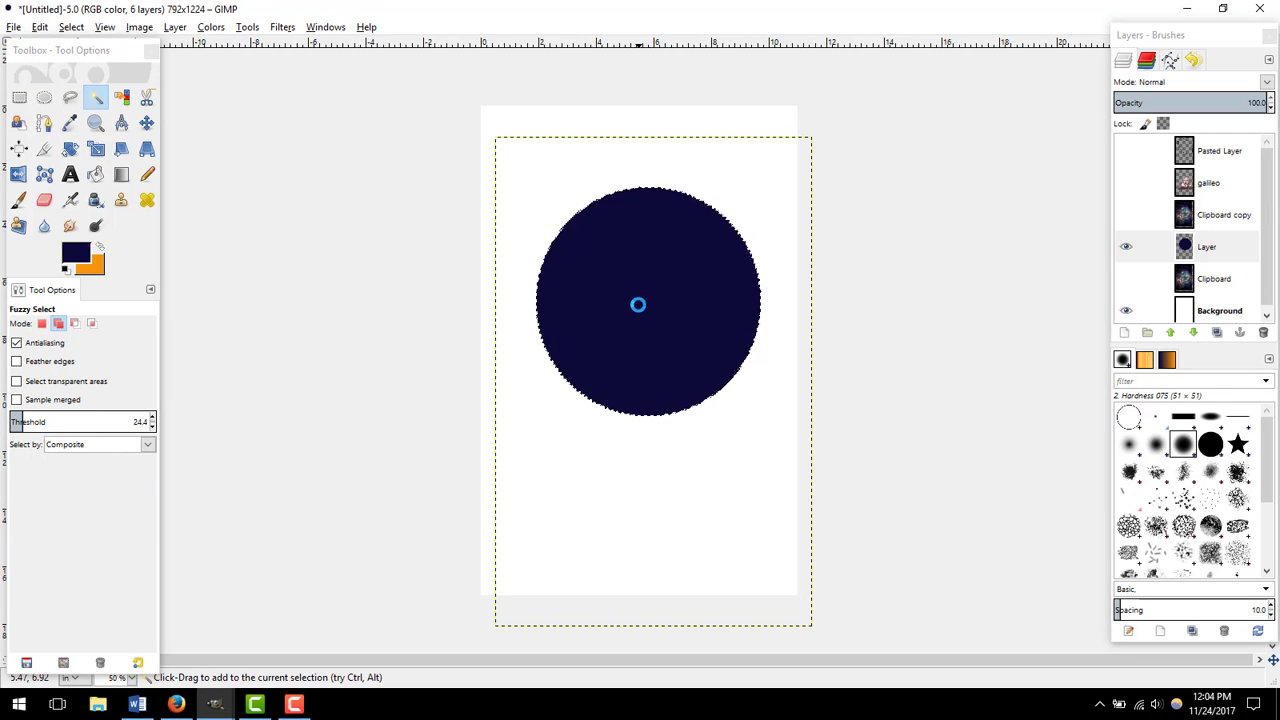
{"action": "left_click", "coordinate": [70, 28]}
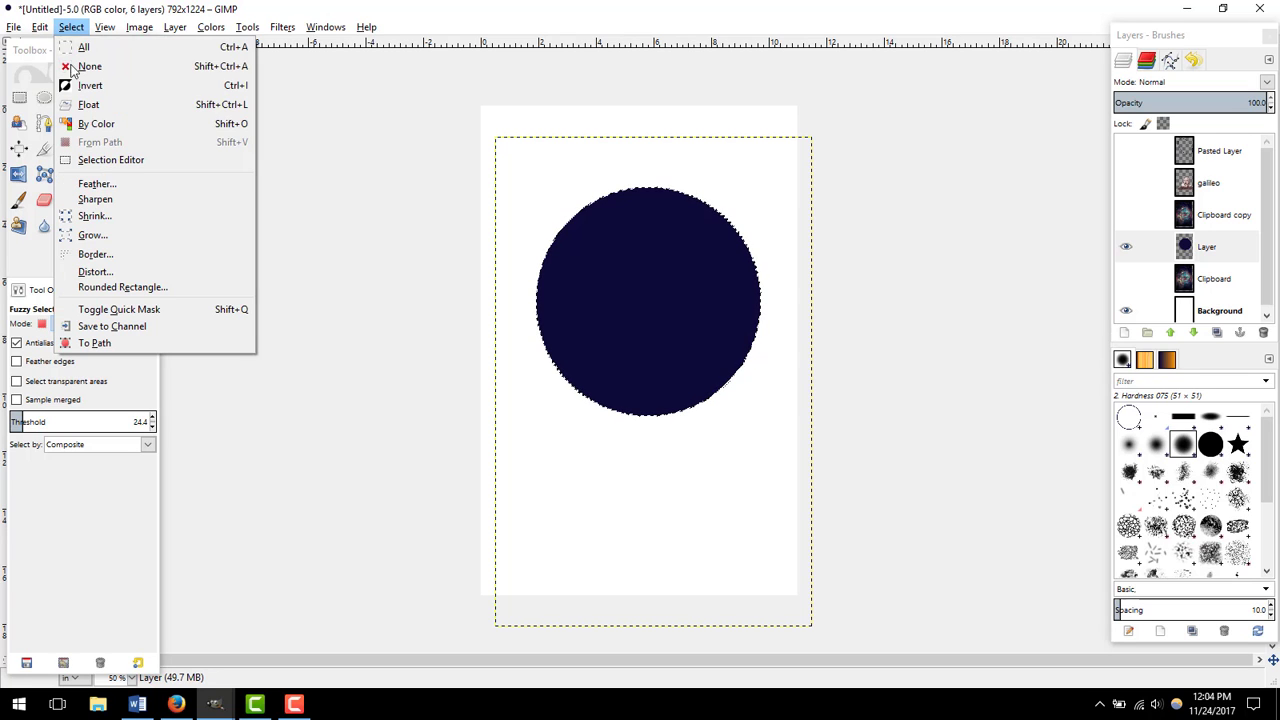
{"action": "left_click", "coordinate": [98, 258]}
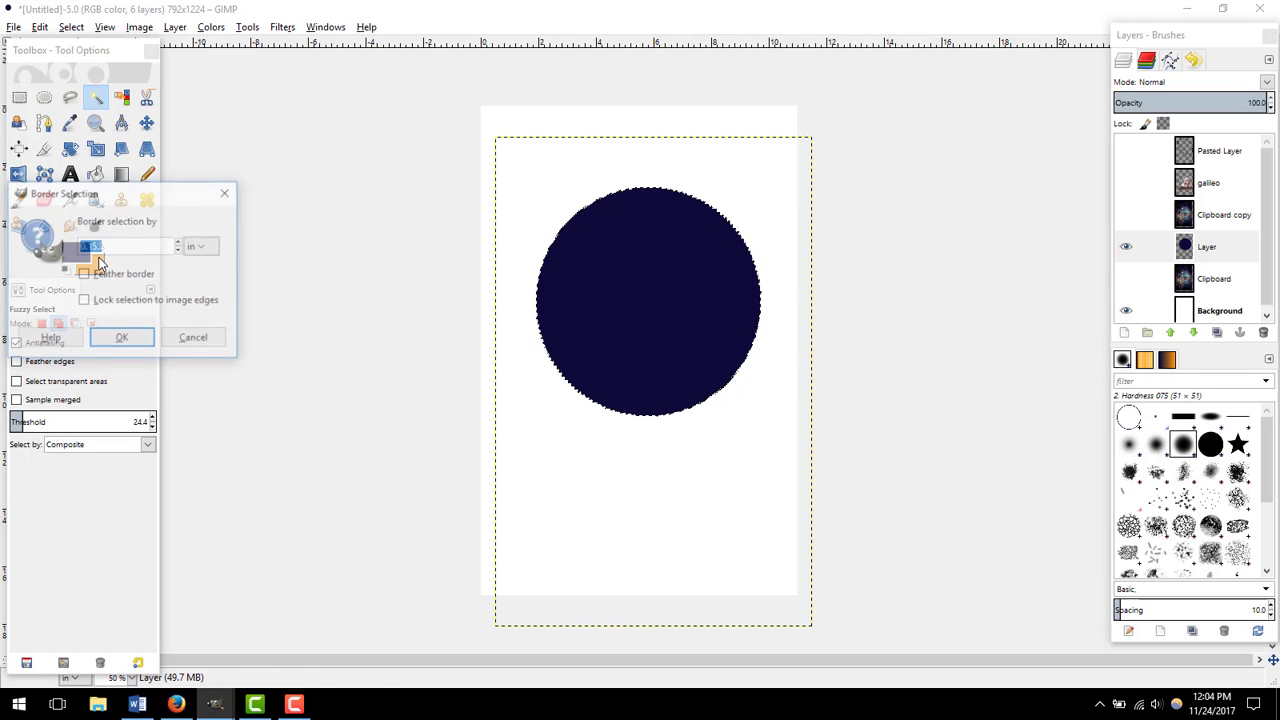
{"action": "left_click", "coordinate": [121, 340]}
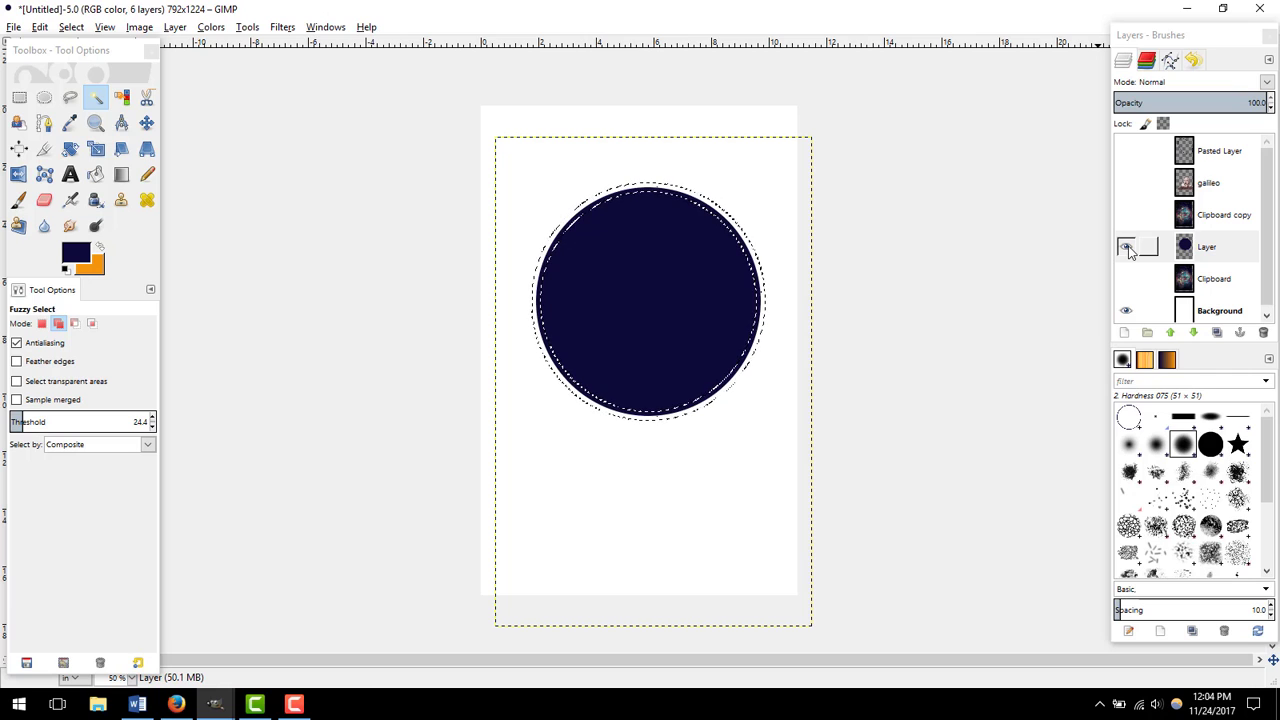
Step: Copy the circle's selected border, paste it as a new layer, and hide the solid circle
{"action": "key", "text": "ctrl"}
{"action": "key", "text": "ctrl+c"}
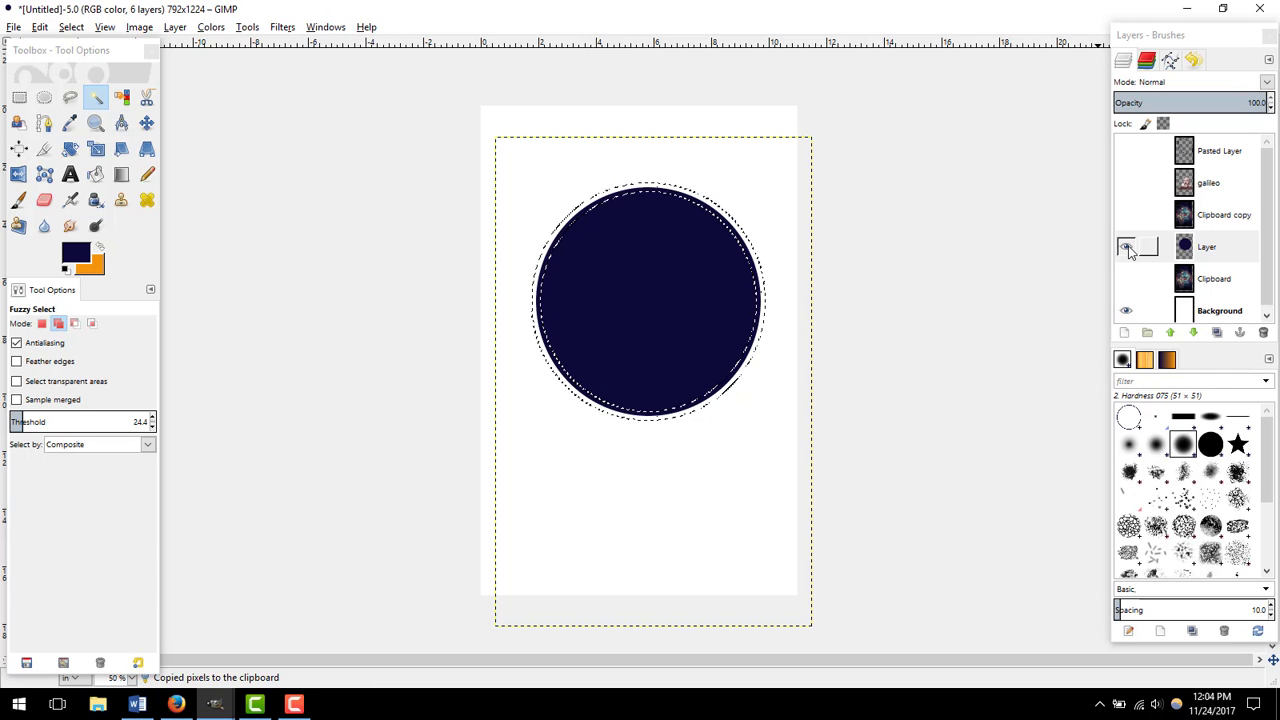
{"action": "key", "text": "ctrl+v"}
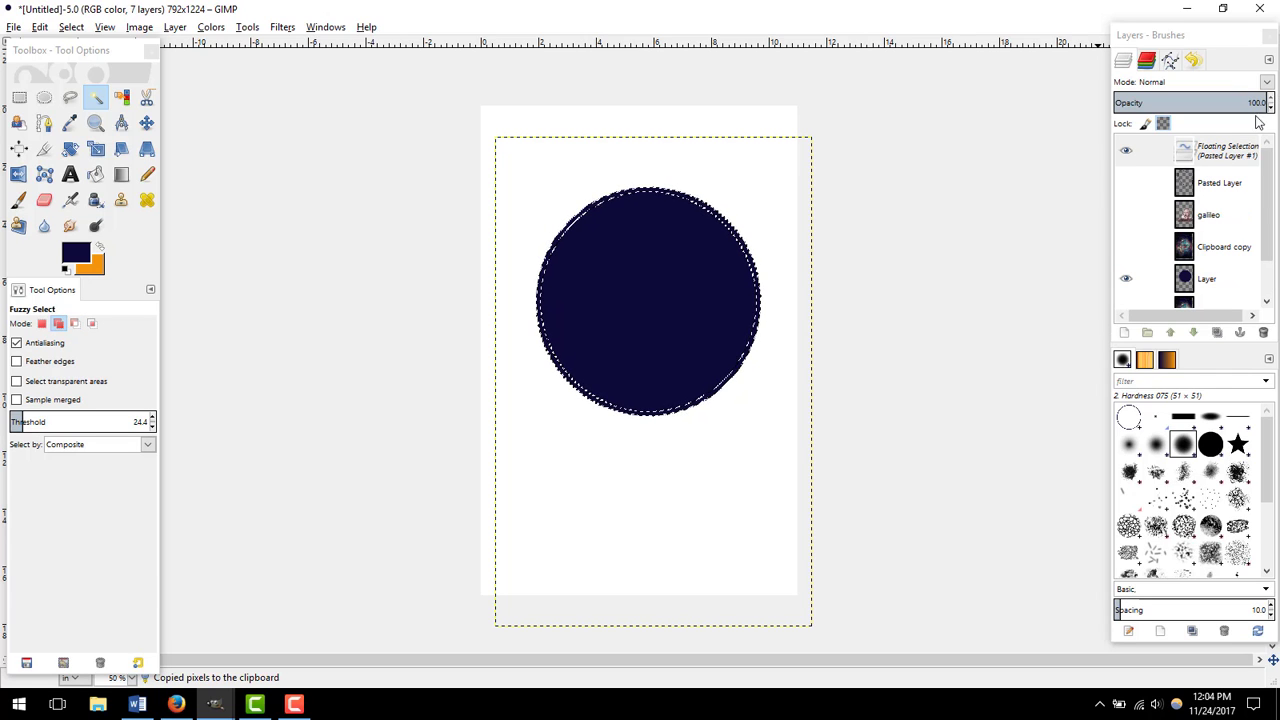
{"action": "right_click", "coordinate": [1212, 160]}
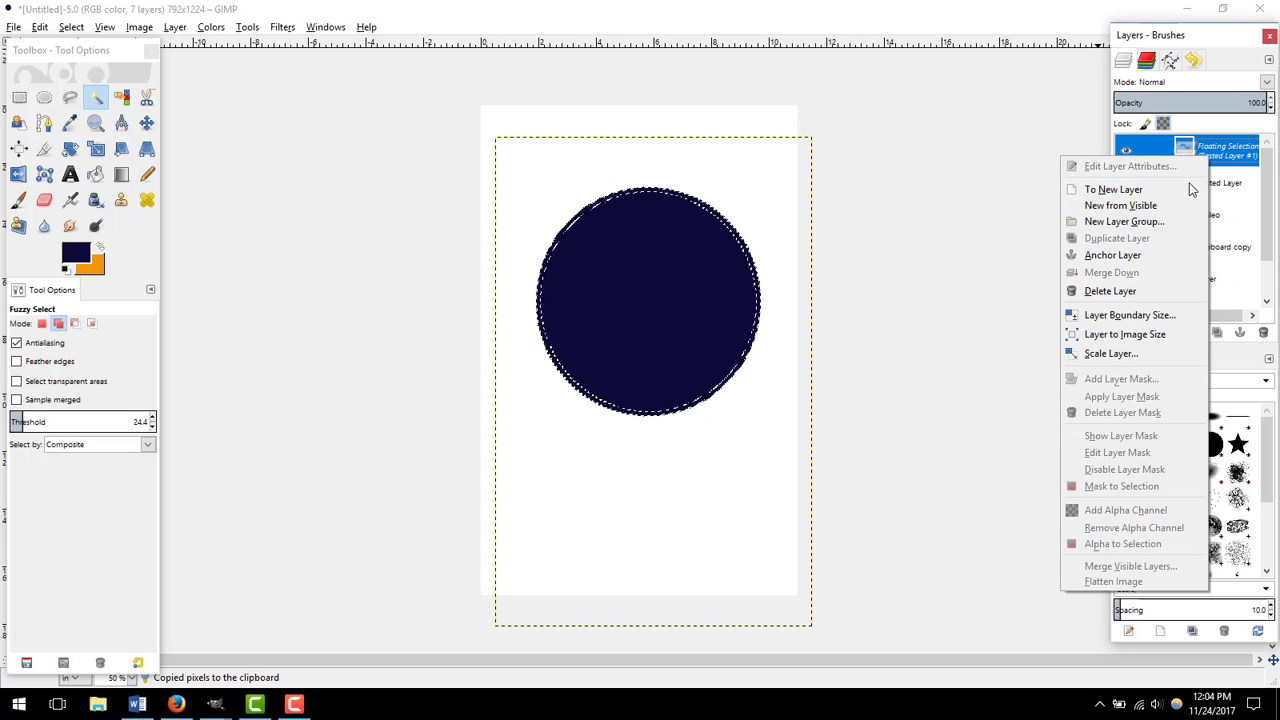
{"action": "left_click", "coordinate": [1160, 193]}
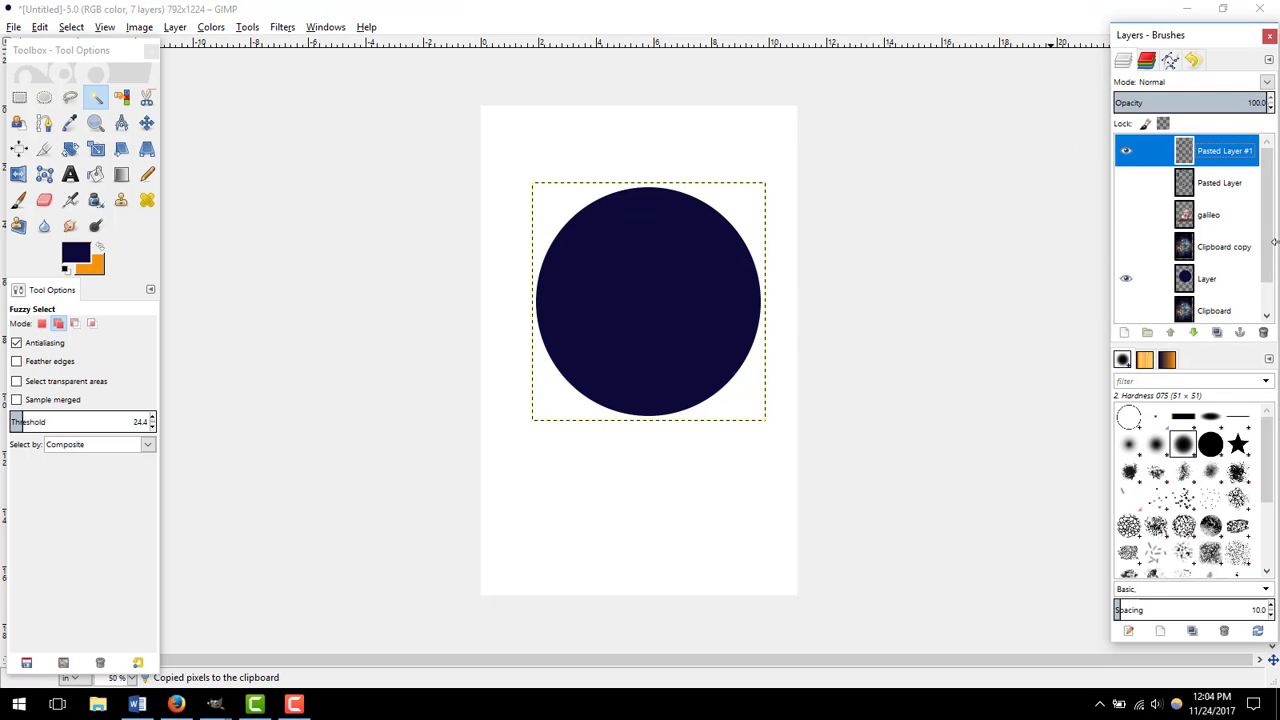
{"action": "left_click", "coordinate": [1125, 280]}
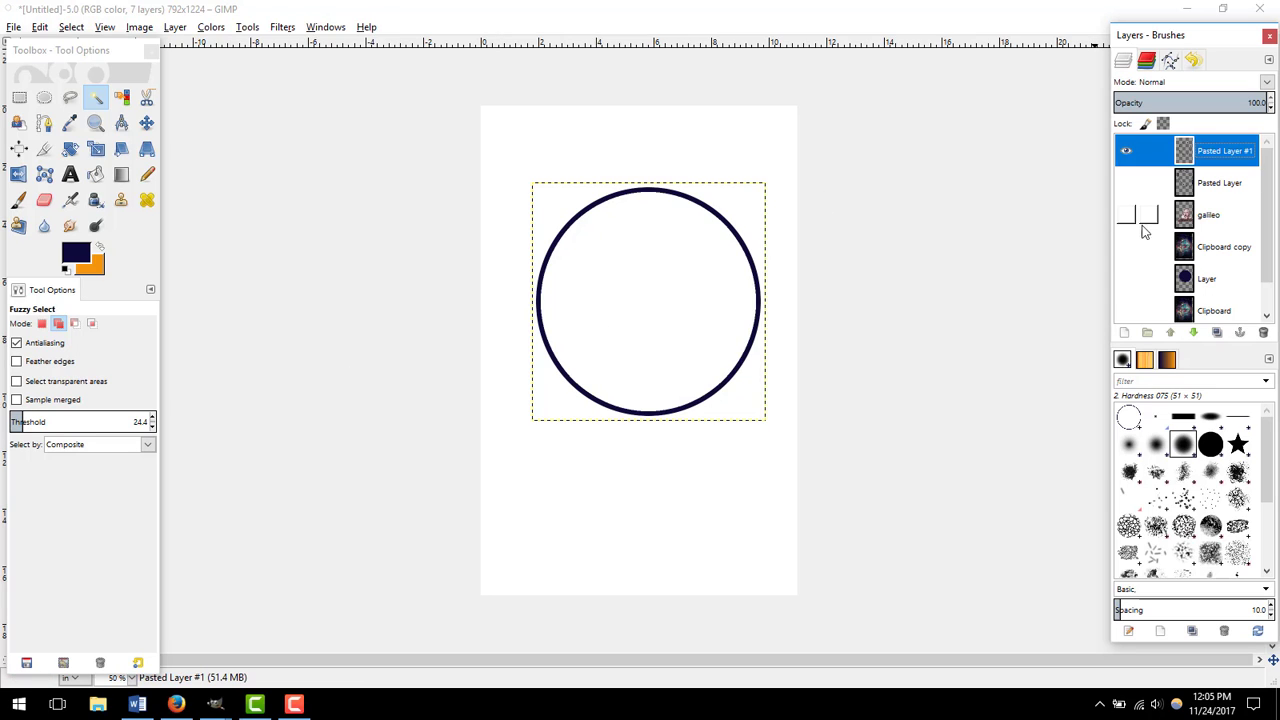
Step: Show the slanted ring and the galileo portrait, and raise the galileo layer above both ring layers
{"action": "left_click", "coordinate": [1125, 183]}
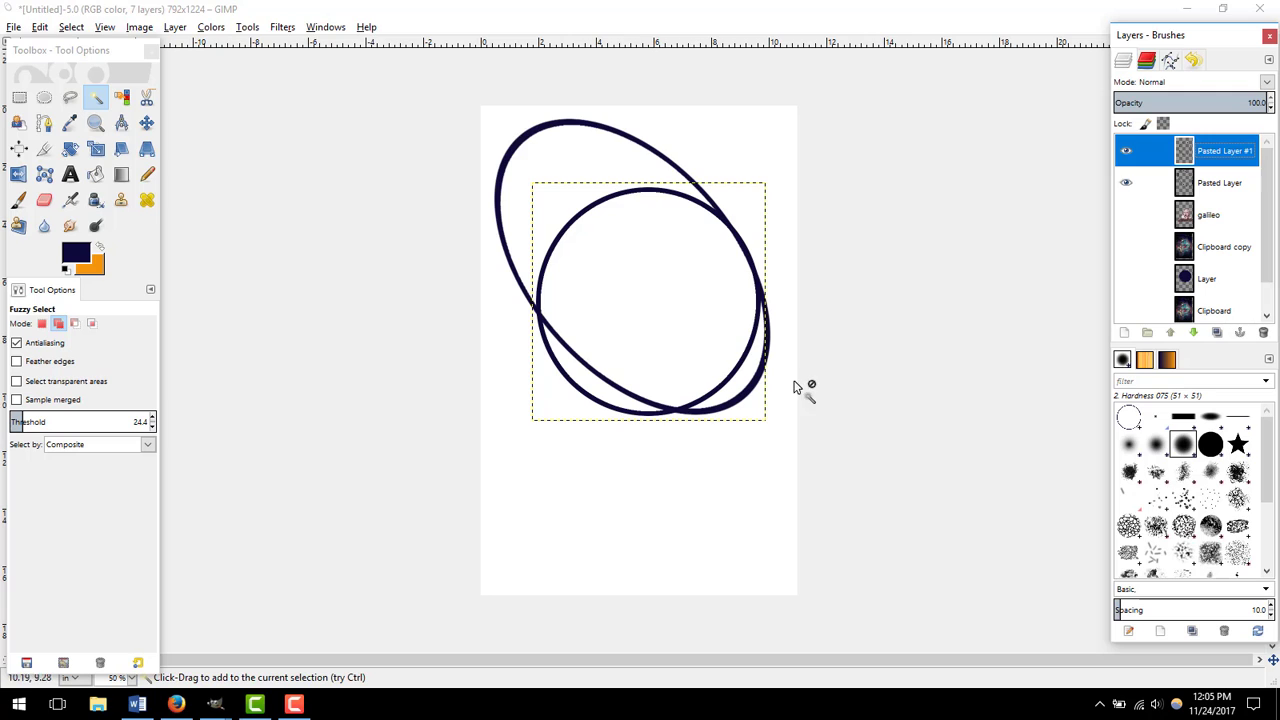
{"action": "left_click", "coordinate": [1126, 215]}
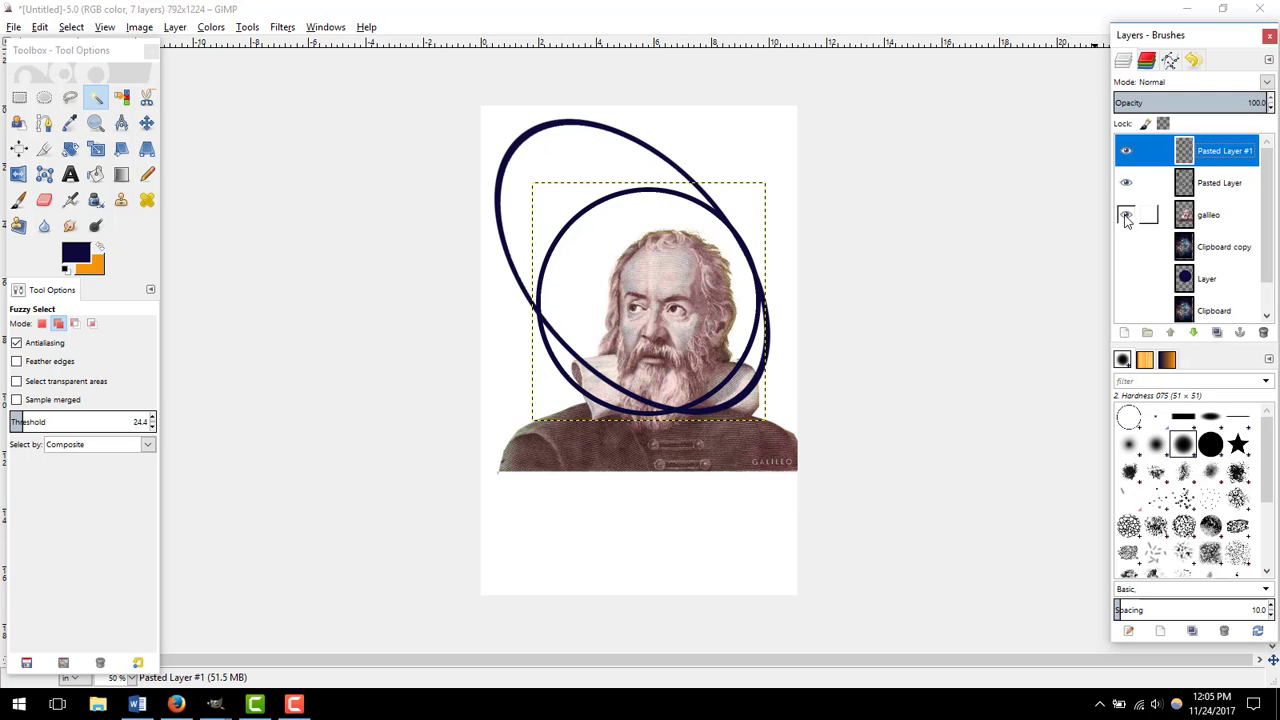
{"action": "left_click", "coordinate": [1222, 218]}
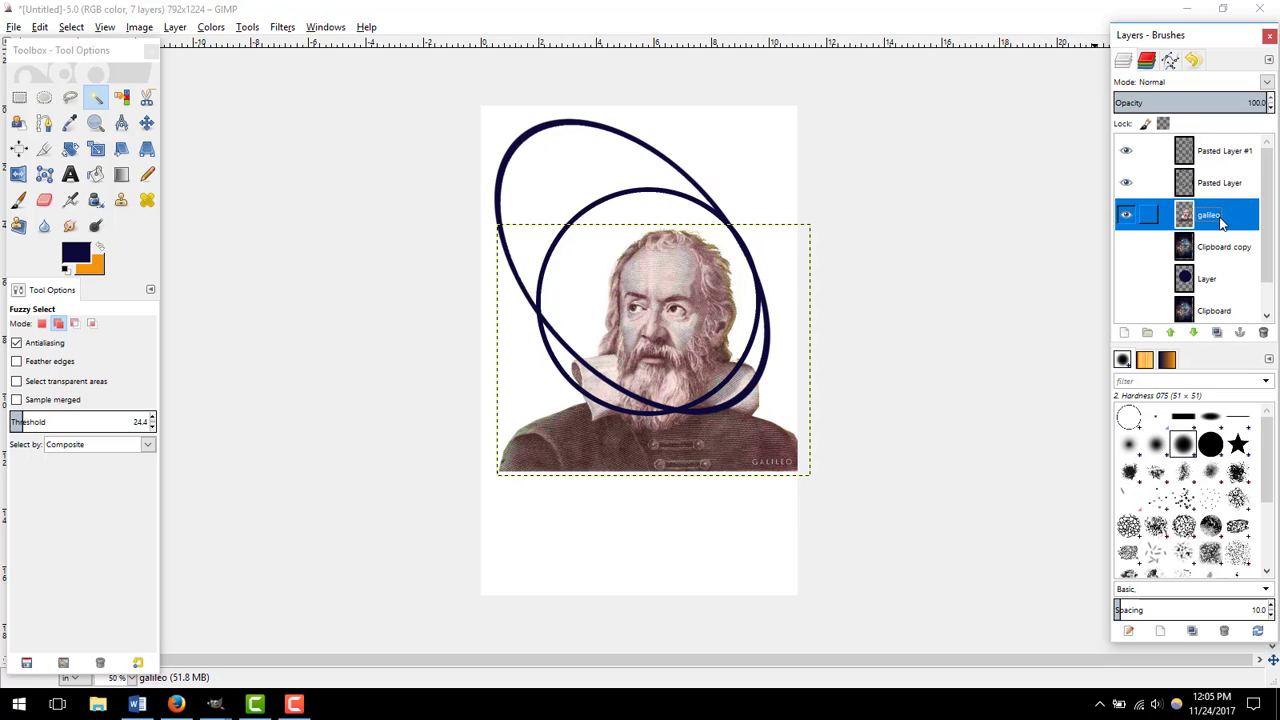
{"action": "left_click", "coordinate": [1172, 333]}
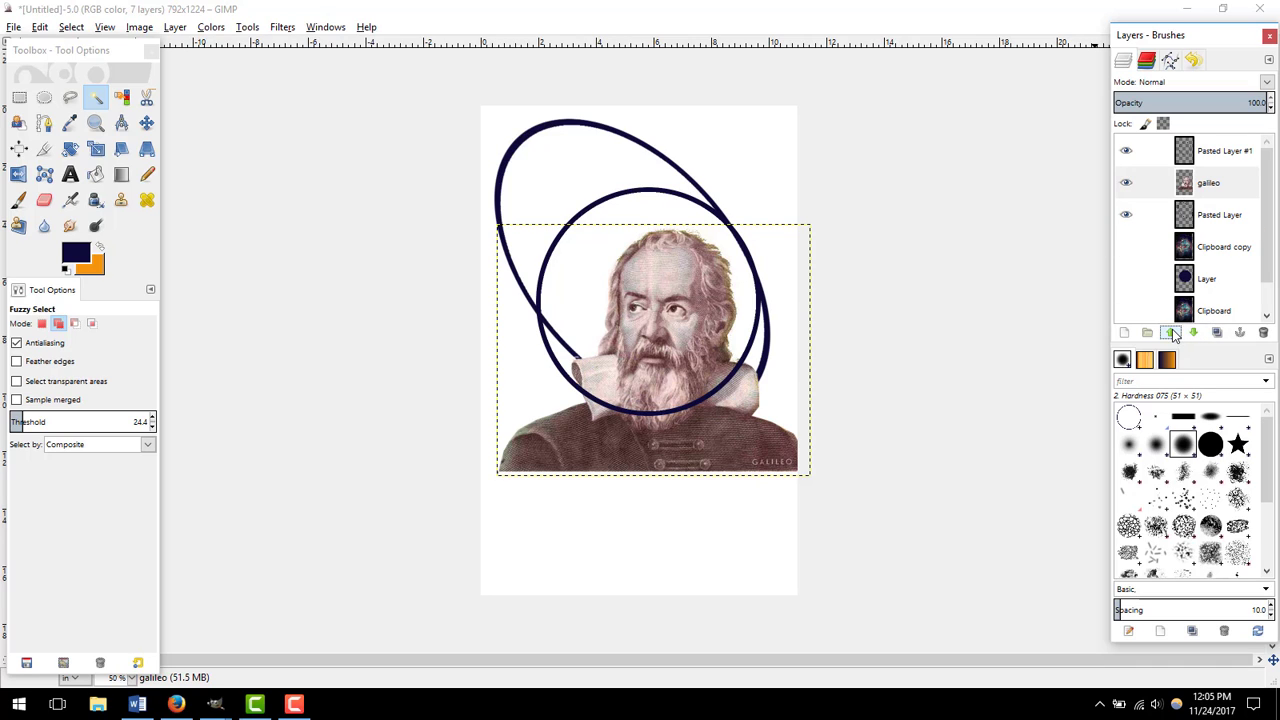
{"action": "left_click", "coordinate": [1172, 333]}
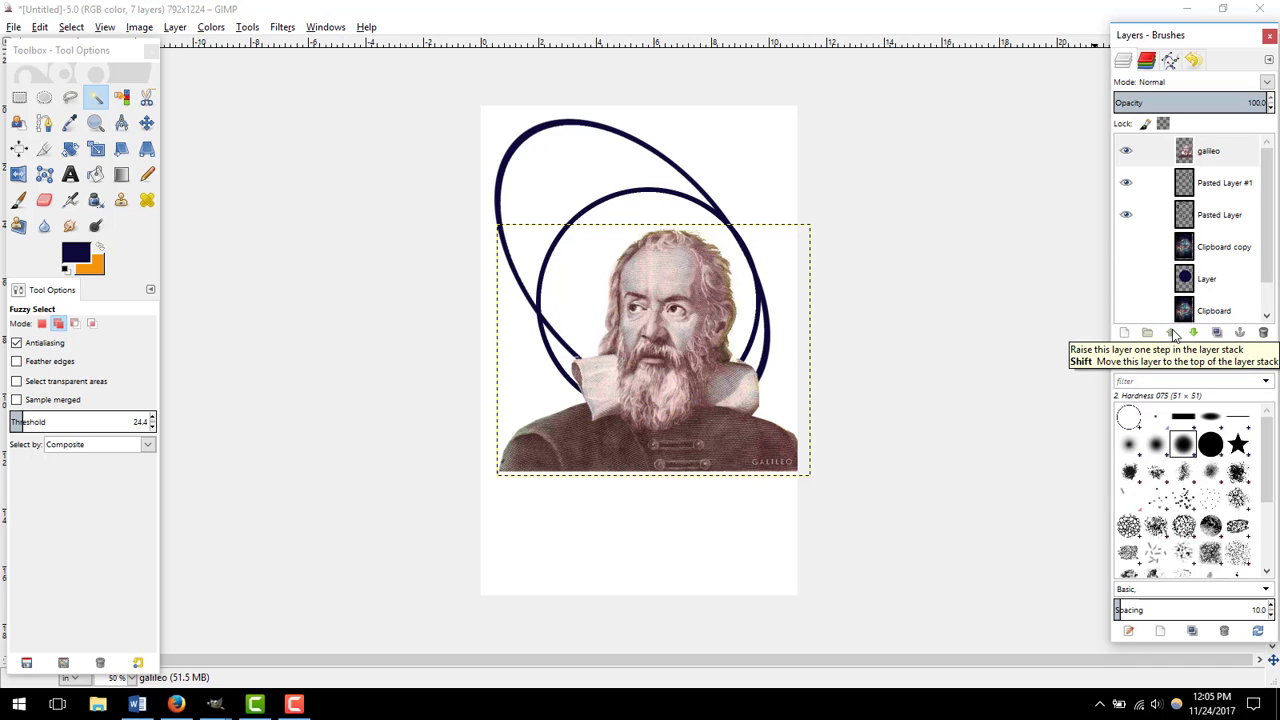
Step: Show the Clipboard copy and solid circle layers, and toggle the two ring layers' visibility to check them against the background
{"action": "left_click", "coordinate": [1126, 247]}
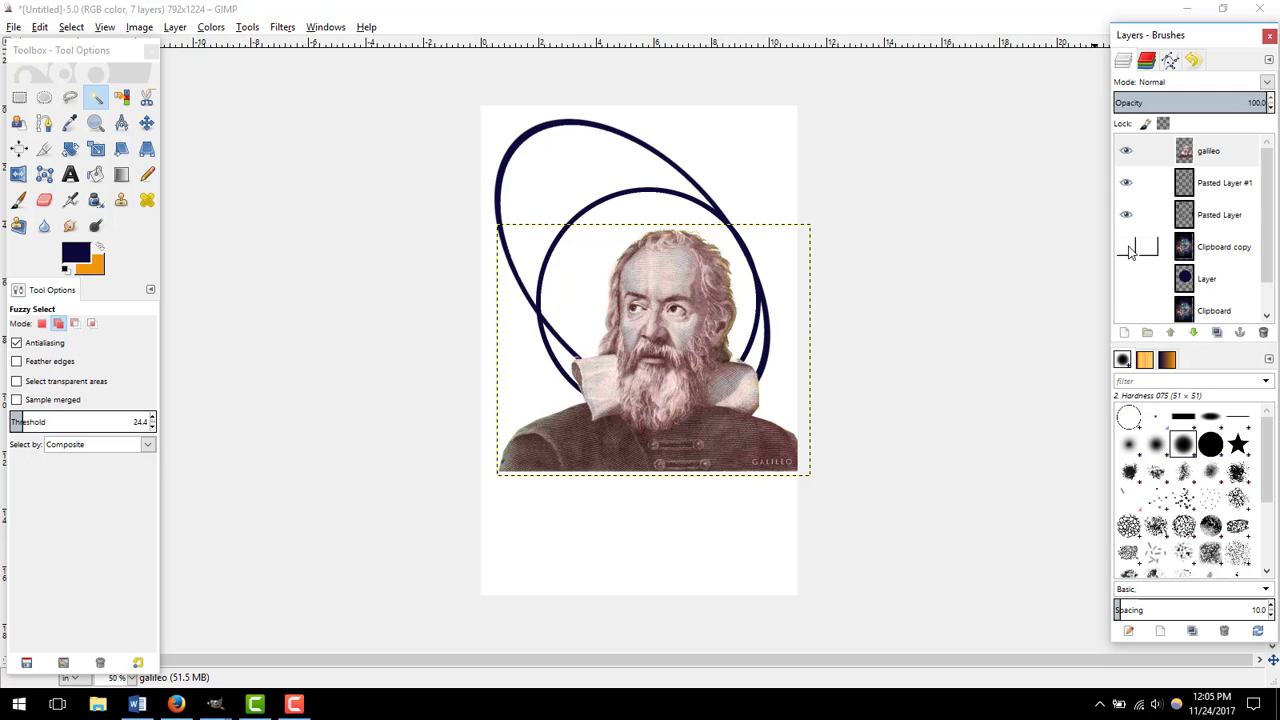
{"action": "left_click", "coordinate": [1126, 279]}
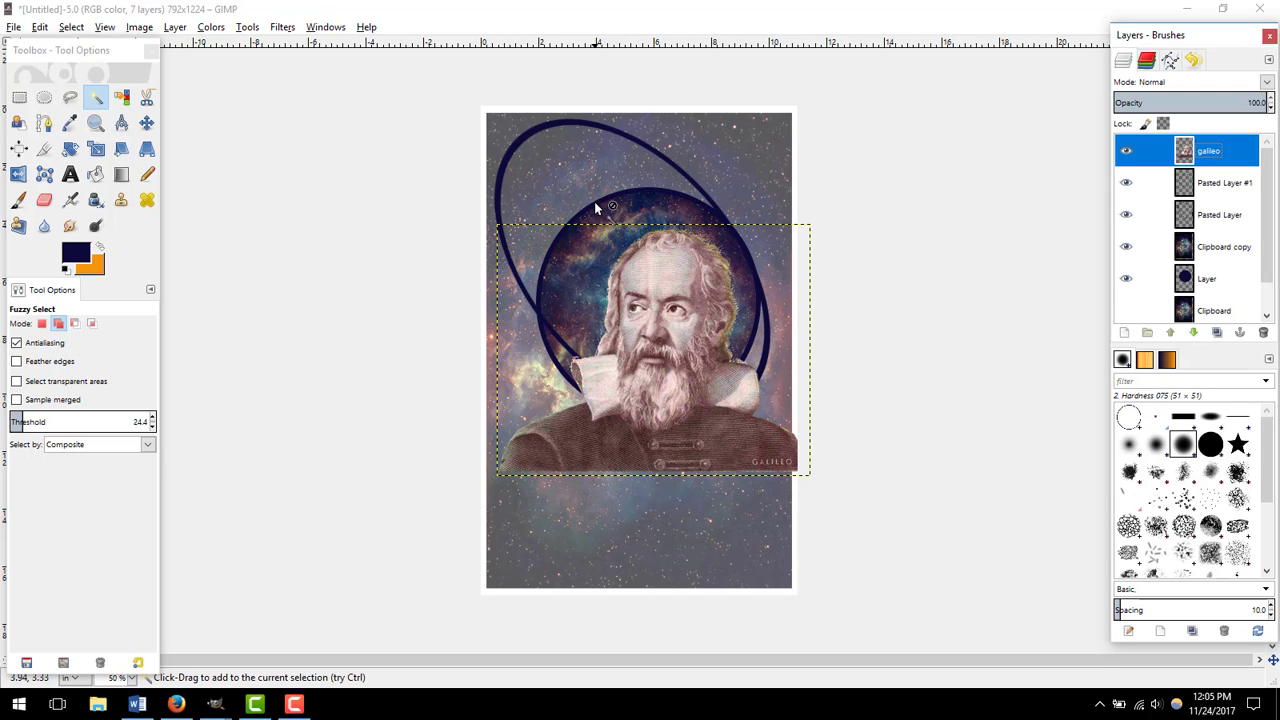
{"action": "left_click", "coordinate": [1126, 214]}
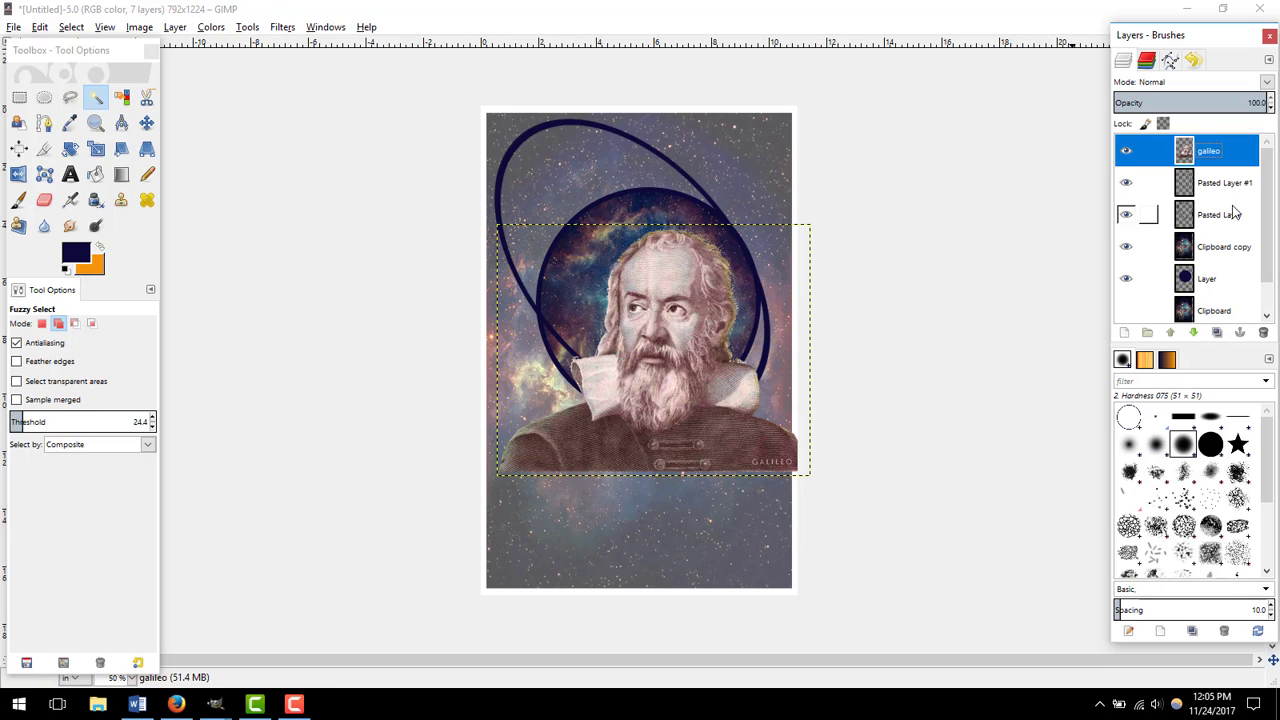
{"action": "left_click", "coordinate": [1126, 214]}
{"action": "left_click", "coordinate": [1127, 184]}
{"action": "left_click", "coordinate": [1127, 184]}
{"action": "left_click", "coordinate": [1127, 184]}
{"action": "left_click", "coordinate": [1127, 184]}
{"action": "left_click", "coordinate": [1127, 184]}
{"action": "left_click", "coordinate": [1127, 184]}
Step: Move the round ring on Pasted Layer #1 slightly up and left so it is offset from the galaxy circle
{"action": "left_click", "coordinate": [1205, 183]}
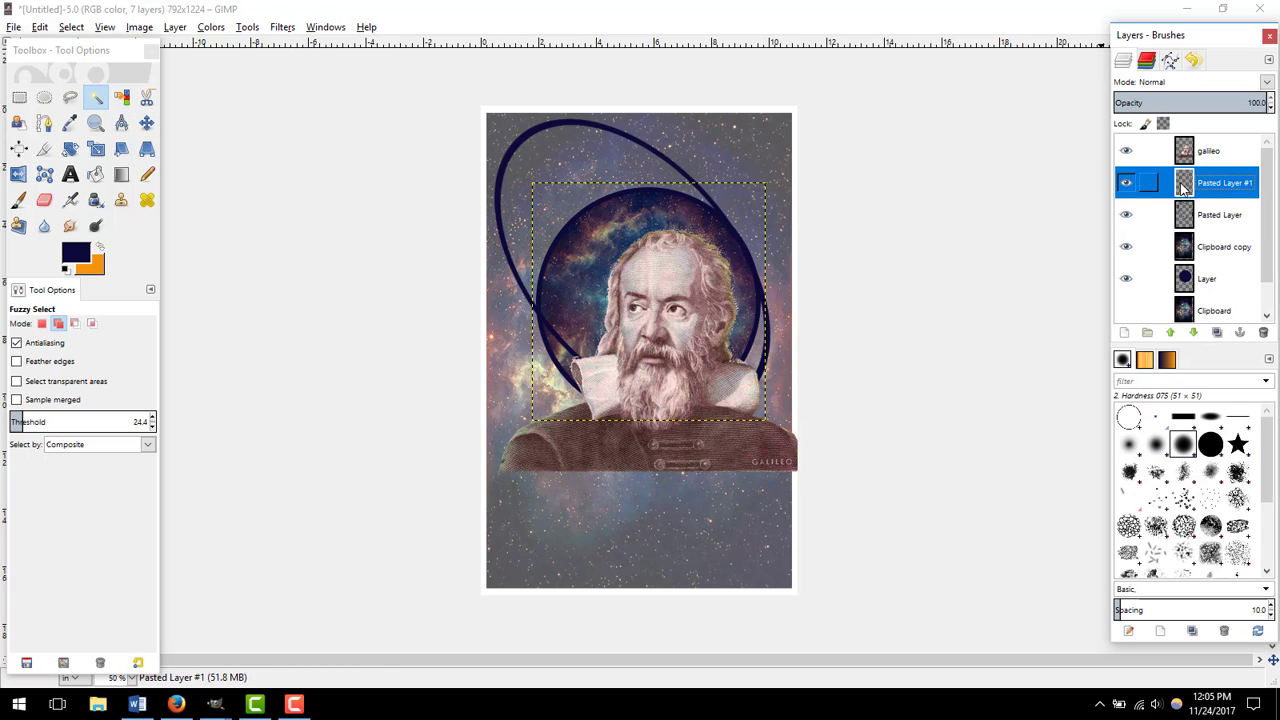
{"action": "left_click", "coordinate": [147, 122]}
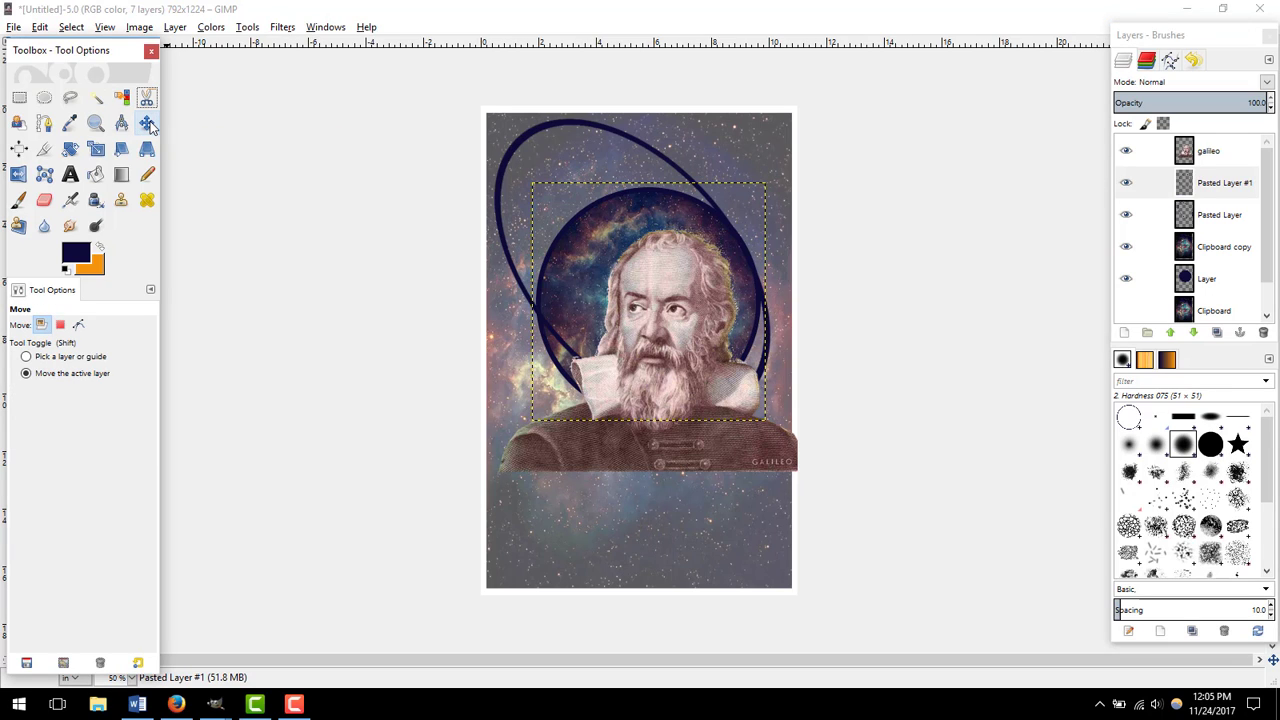
{"action": "left_click", "coordinate": [1208, 186]}
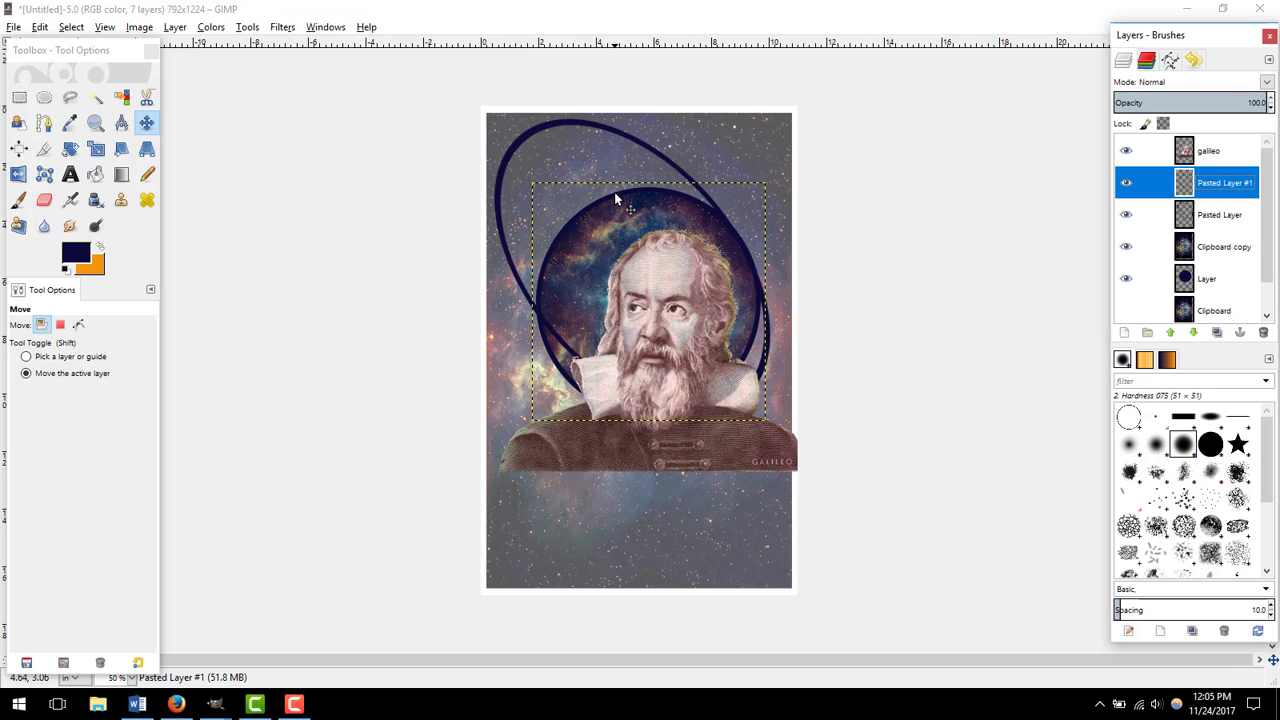
{"action": "left_click_drag", "start_coordinate": [614, 192], "coordinate": [601, 185]}
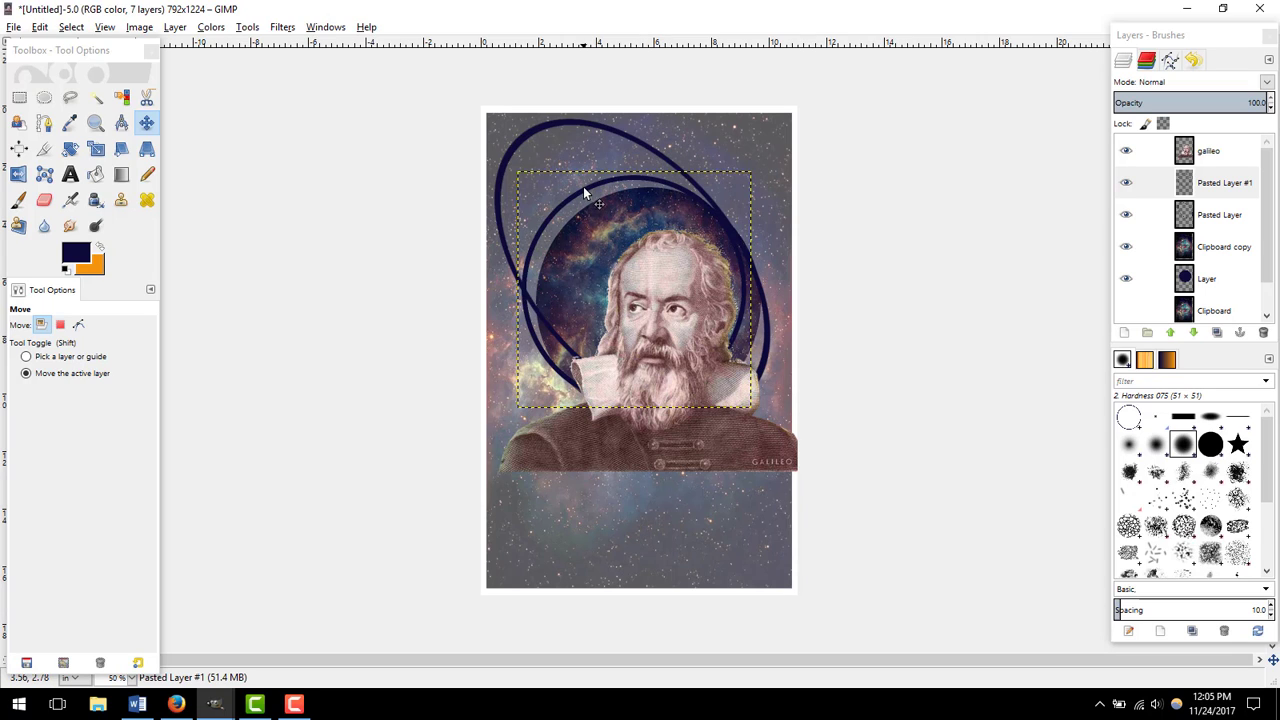
Step: Recolor the round ring on Pasted Layer #1 with Hue-Saturation: hue -180, lightness 71, saturation 3
{"action": "left_click", "coordinate": [204, 30]}
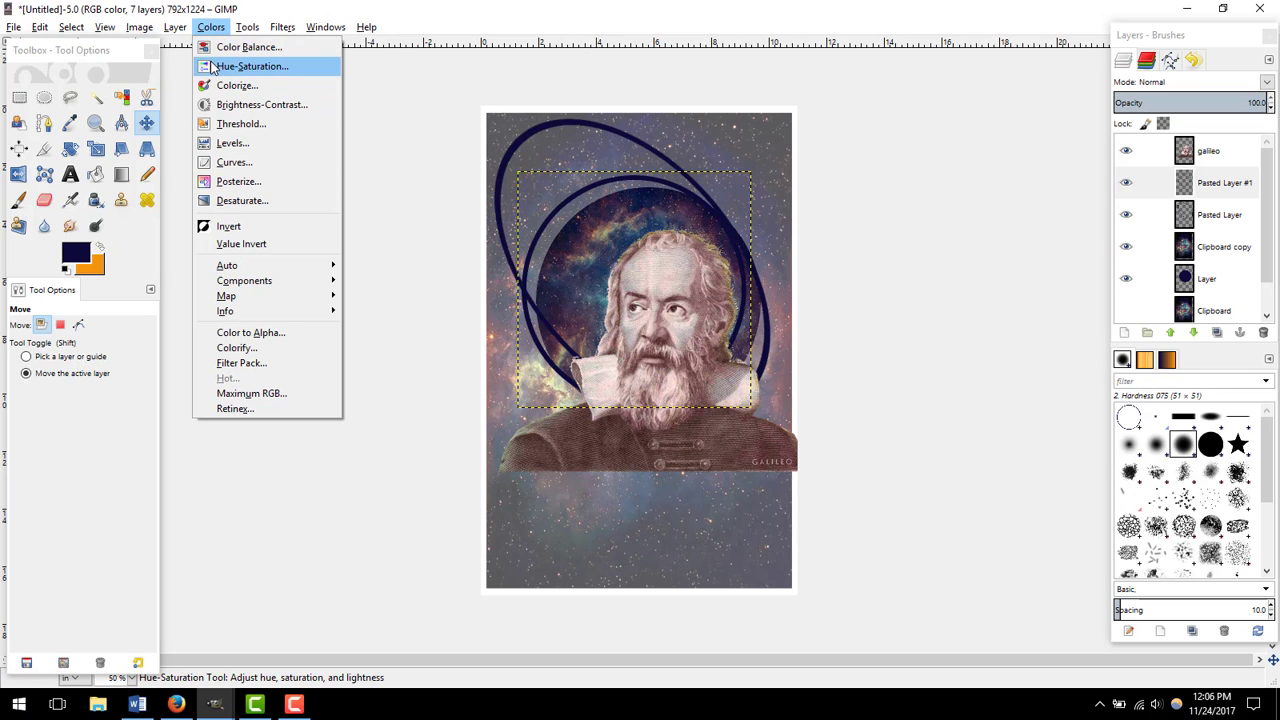
{"action": "left_click", "coordinate": [212, 66]}
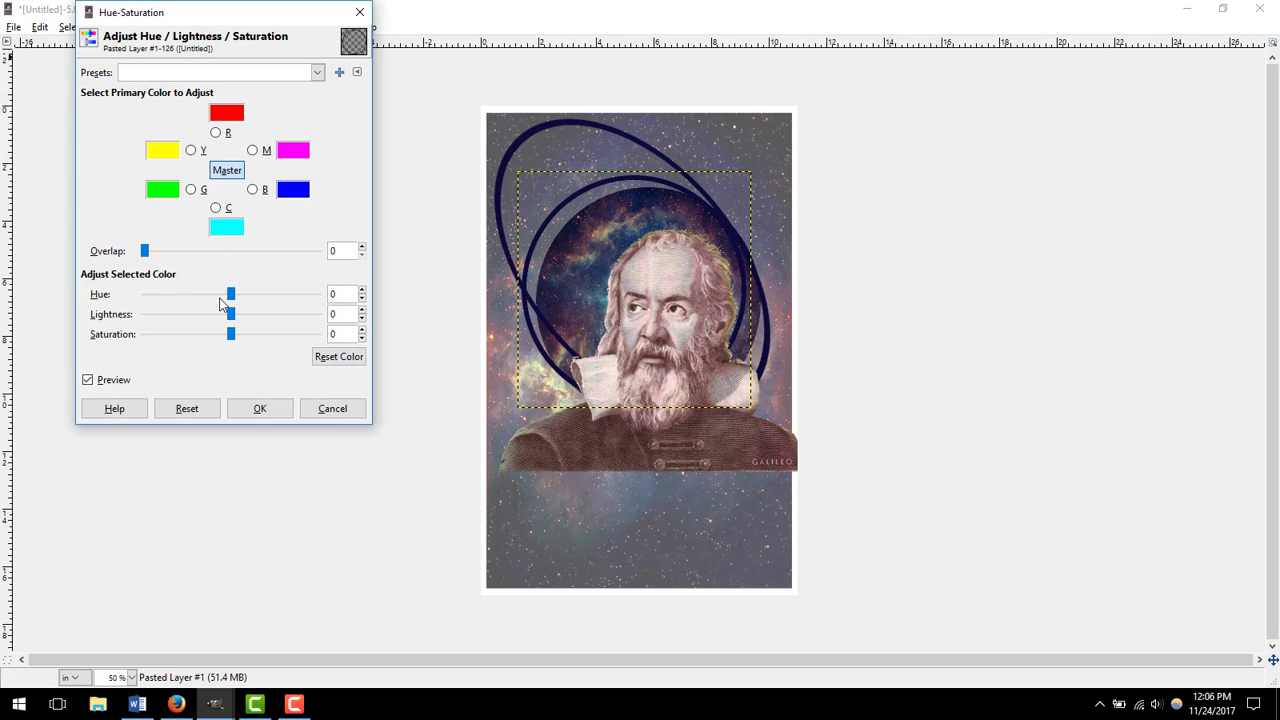
{"action": "left_click_drag", "start_coordinate": [231, 294], "coordinate": [141, 303]}
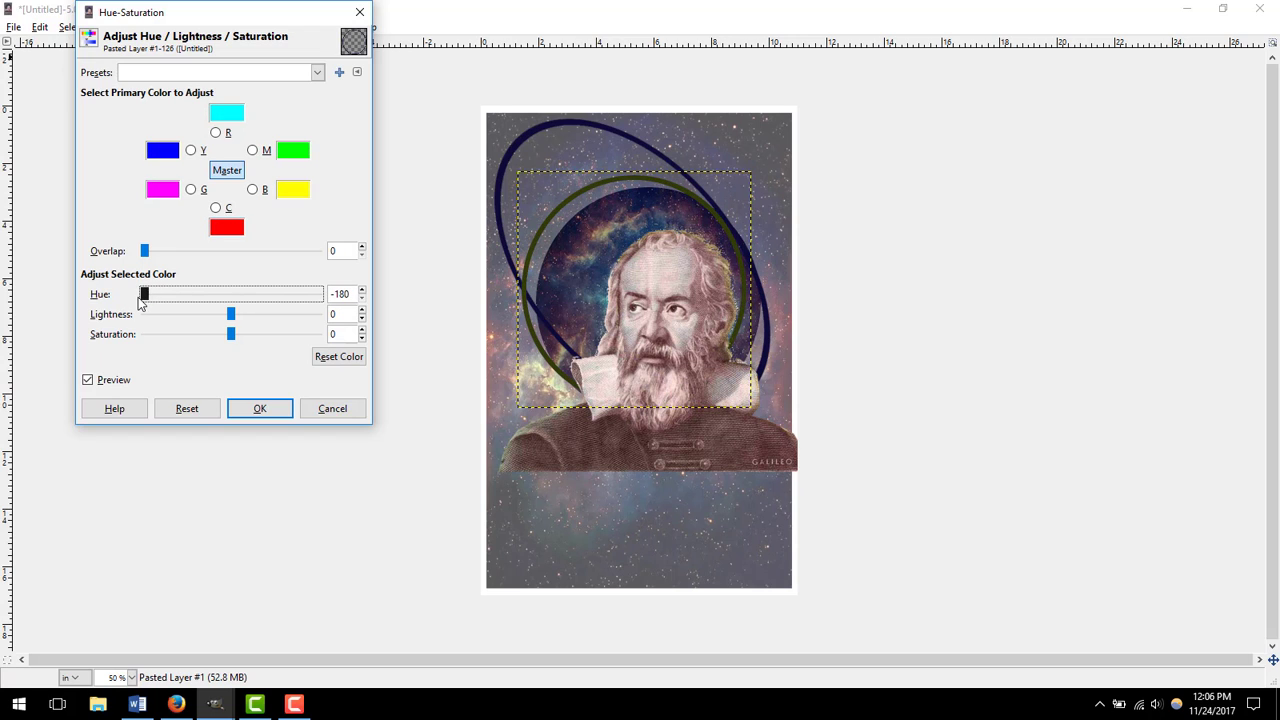
{"action": "left_click_drag", "start_coordinate": [235, 317], "coordinate": [237, 366]}
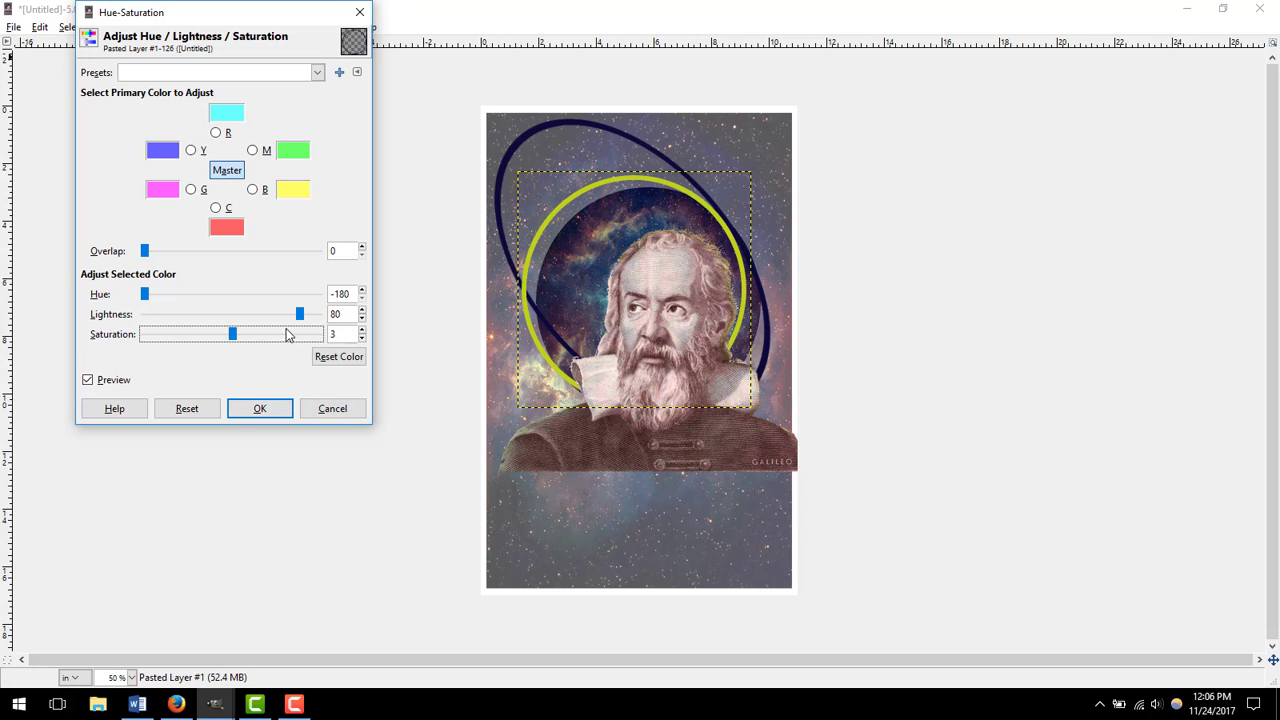
{"action": "left_click_drag", "start_coordinate": [299, 314], "coordinate": [293, 318]}
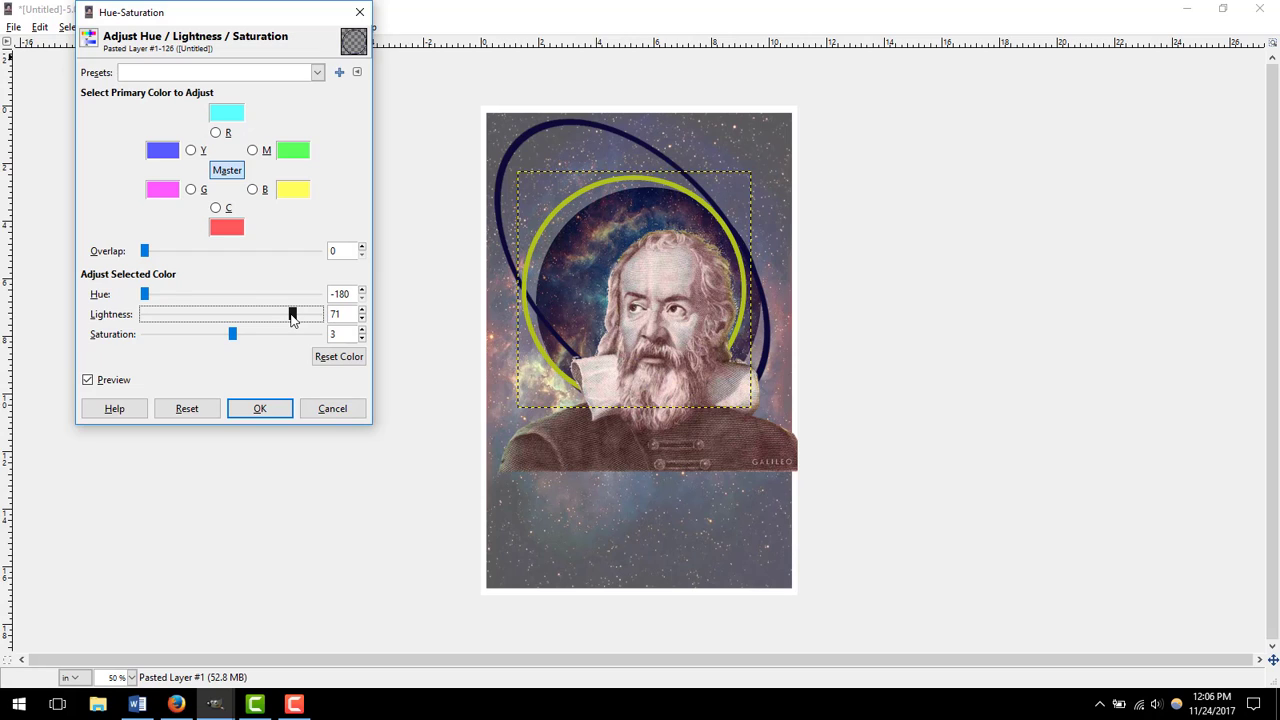
{"action": "left_click_drag", "start_coordinate": [292, 318], "coordinate": [292, 318]}
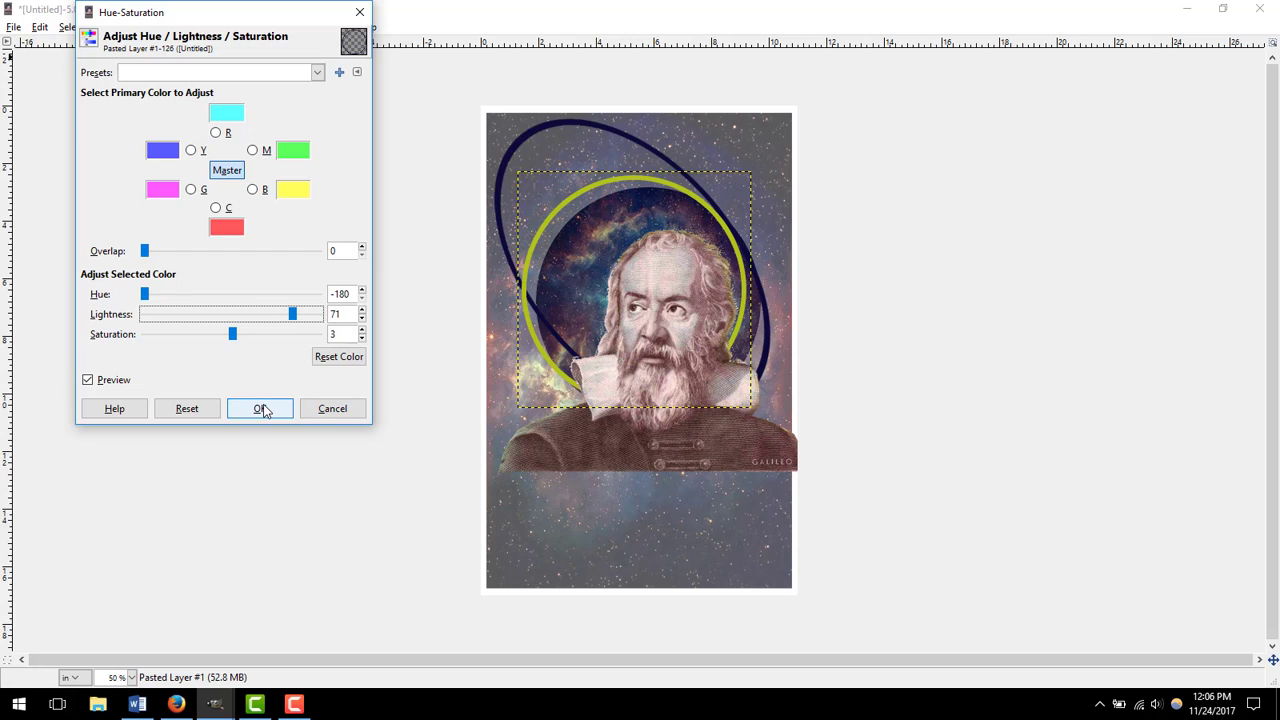
{"action": "left_click", "coordinate": [260, 409]}
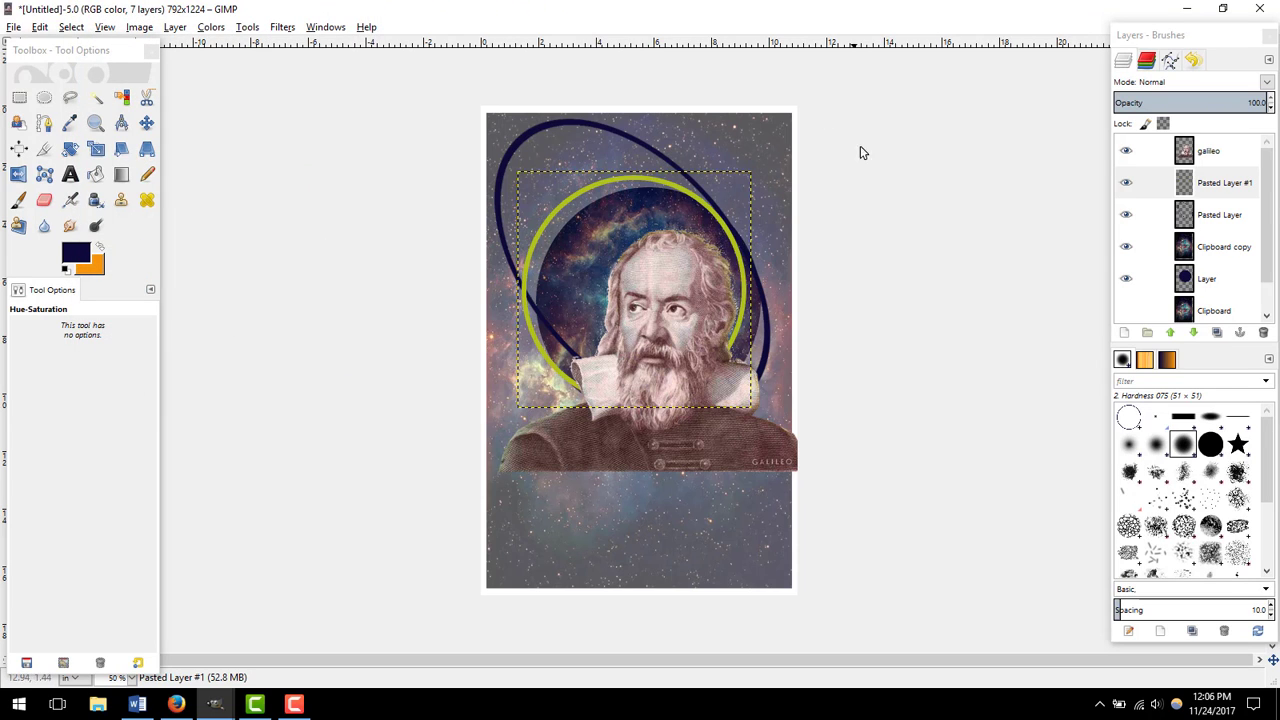
Step: Recolor the slanted ring on Pasted Layer with Hue-Saturation: hue -2, lightness 93, saturation about -51
{"action": "left_click", "coordinate": [1228, 216]}
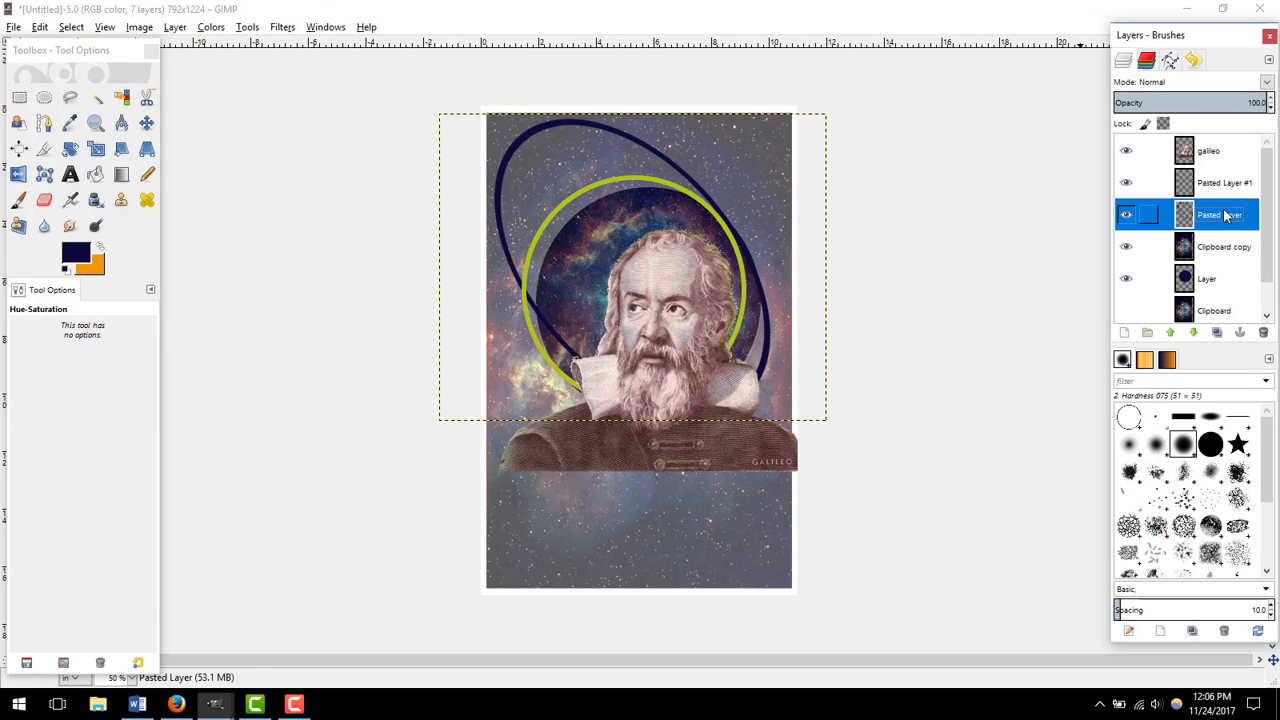
{"action": "left_click", "coordinate": [211, 27]}
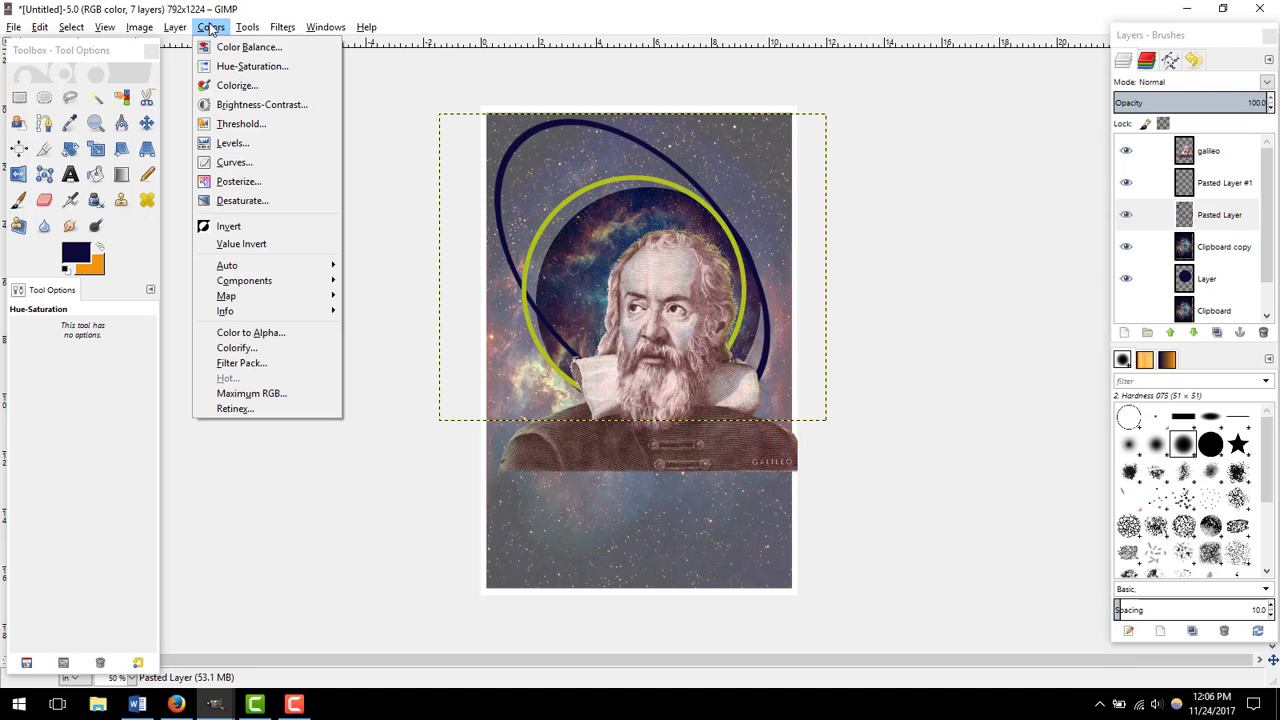
{"action": "left_click", "coordinate": [250, 66]}
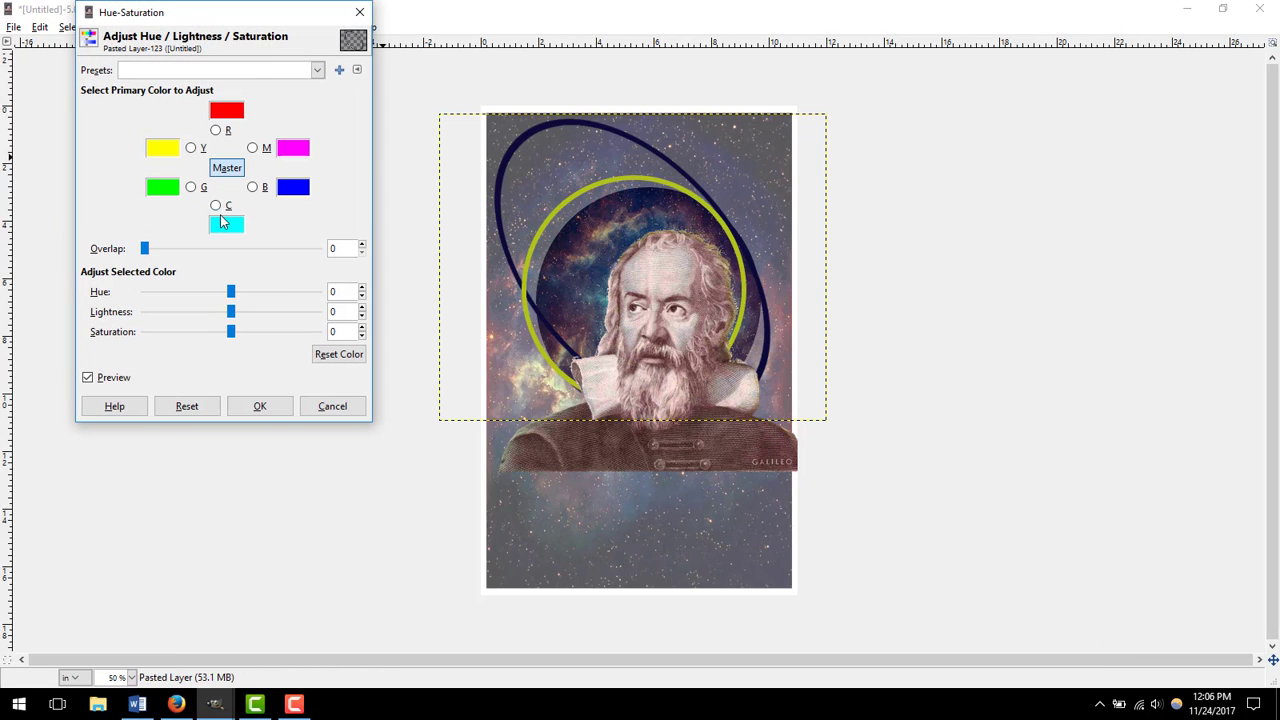
{"action": "left_click_drag", "start_coordinate": [230, 292], "coordinate": [310, 330]}
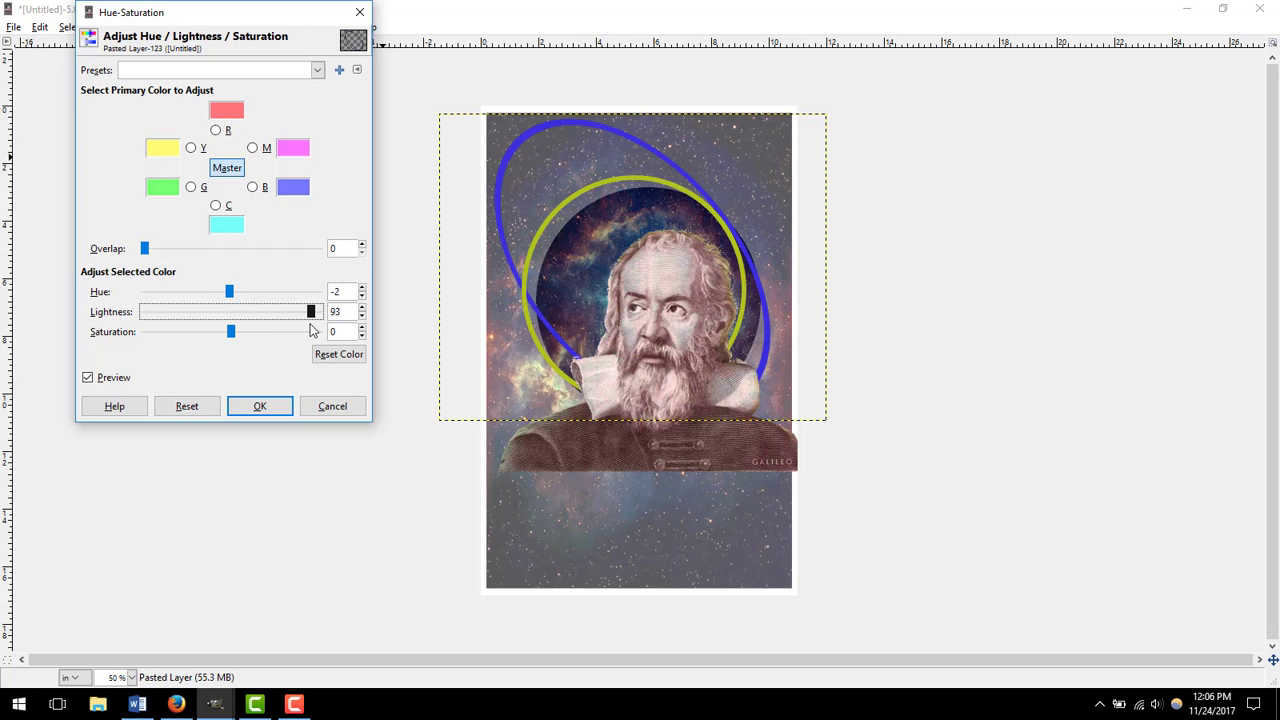
{"action": "left_click_drag", "start_coordinate": [231, 332], "coordinate": [193, 345]}
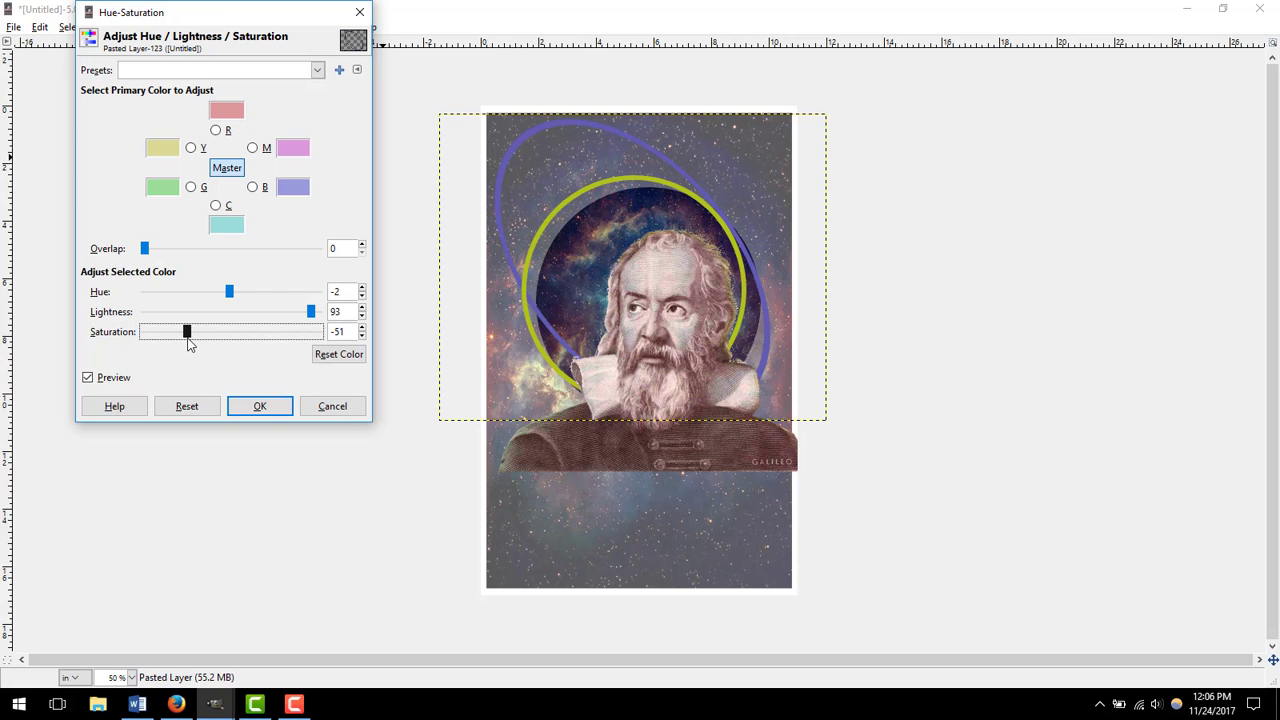
{"action": "left_click", "coordinate": [259, 406]}
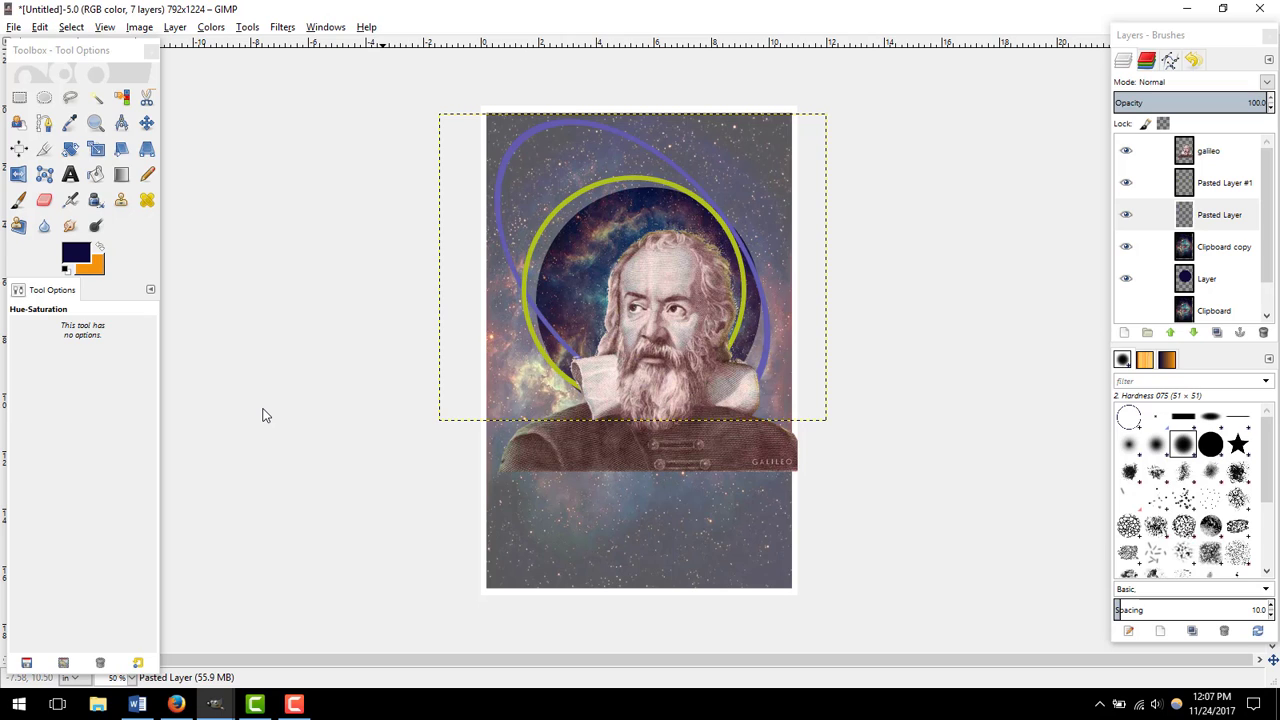
Step: Lower the galileo layer below both ring layers to compare the stacking, and raise it back to the top
{"action": "left_click", "coordinate": [1211, 152]}
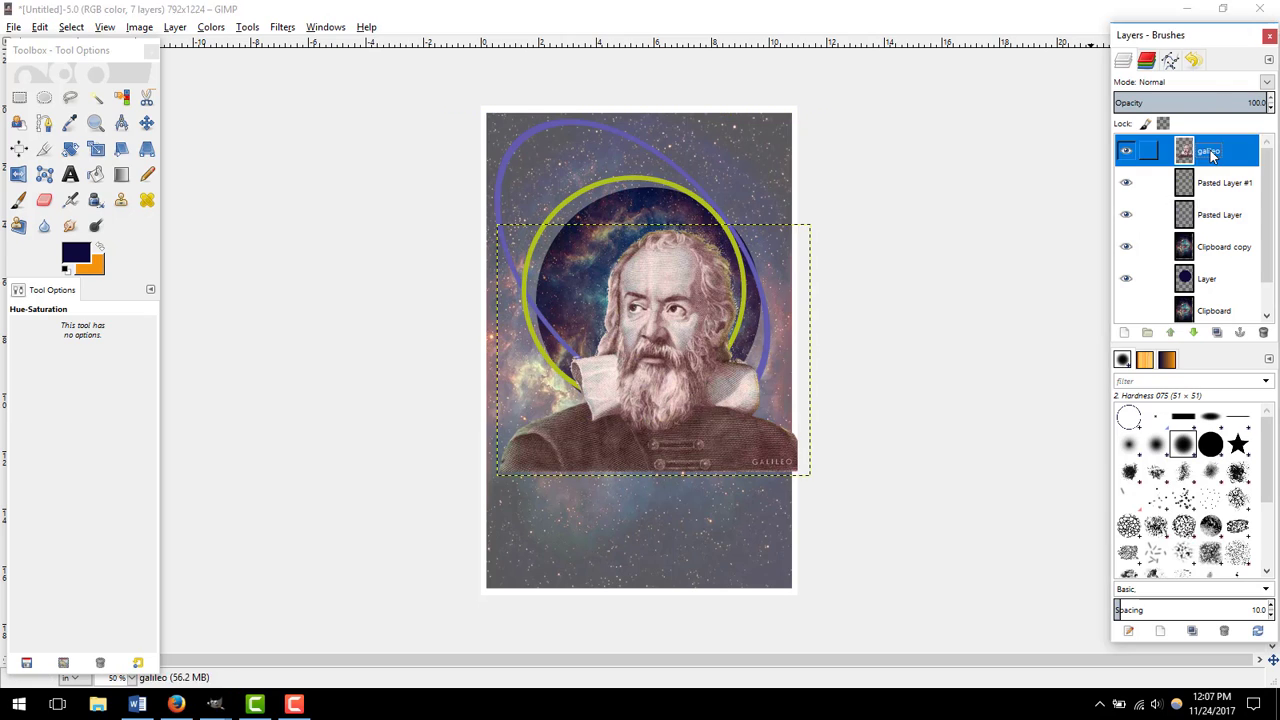
{"action": "left_click", "coordinate": [1193, 332]}
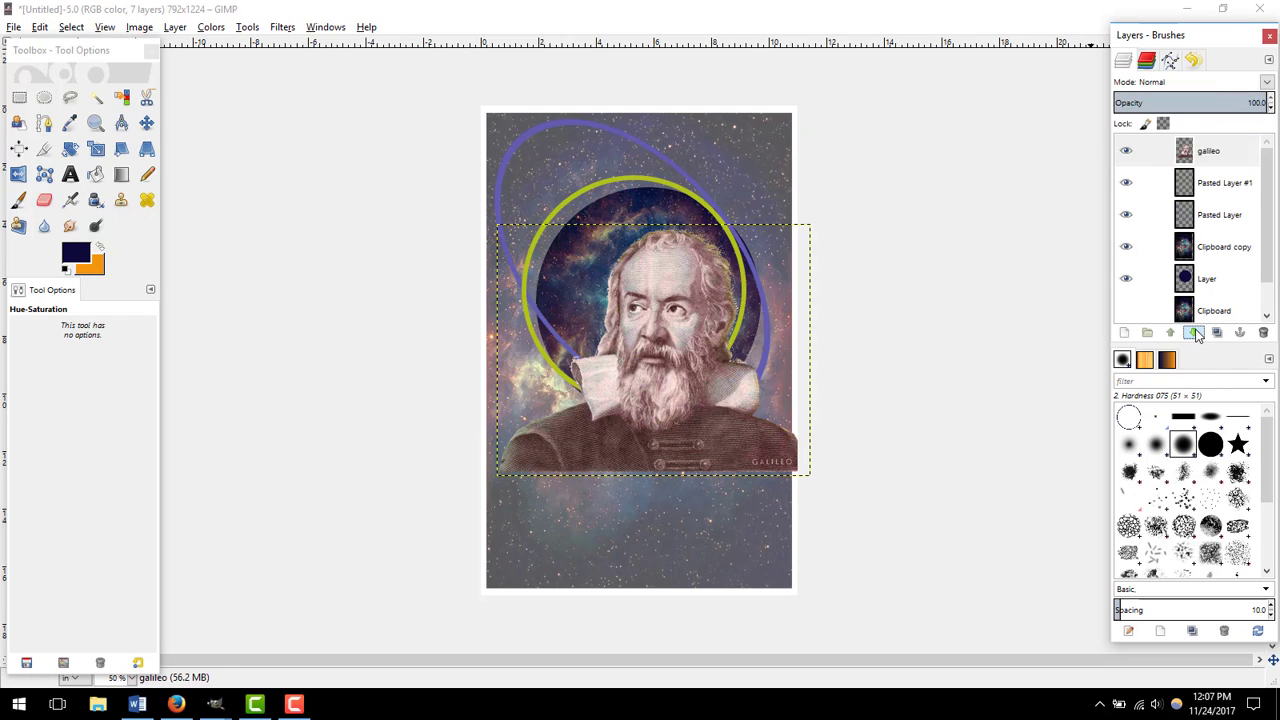
{"action": "left_click", "coordinate": [1194, 332]}
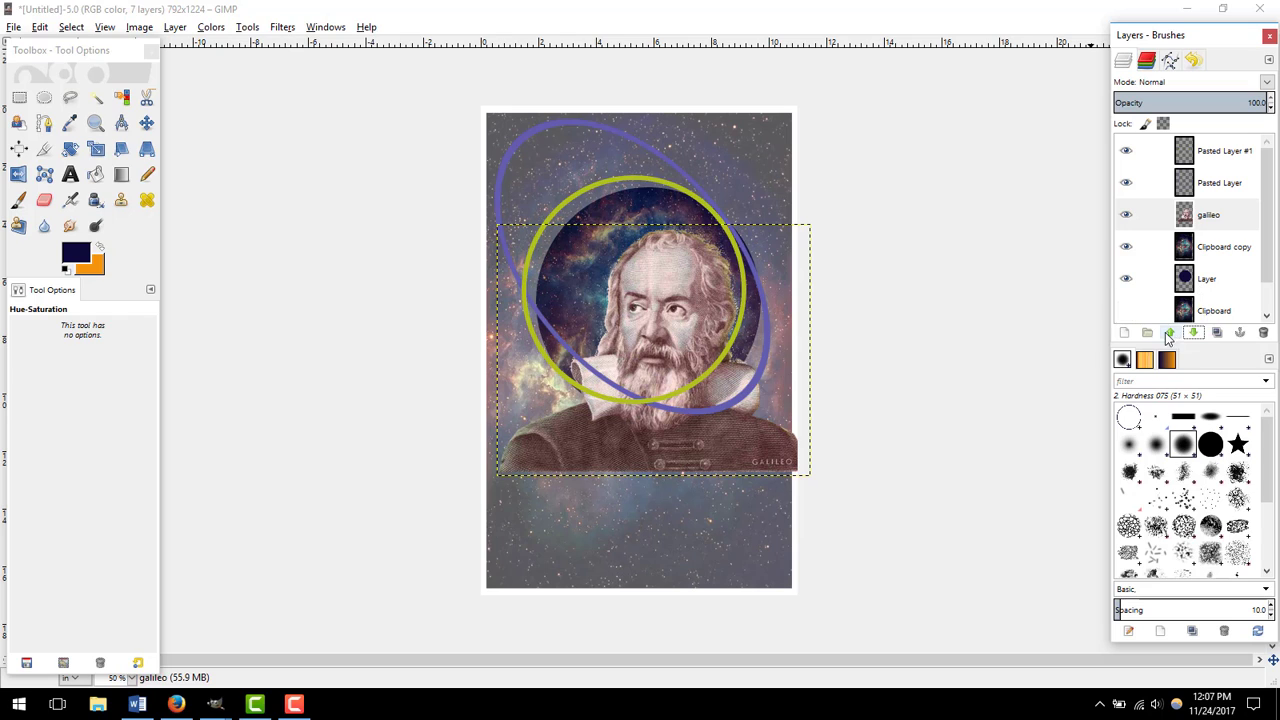
{"action": "left_click", "coordinate": [1170, 333]}
{"action": "left_click", "coordinate": [1170, 334]}
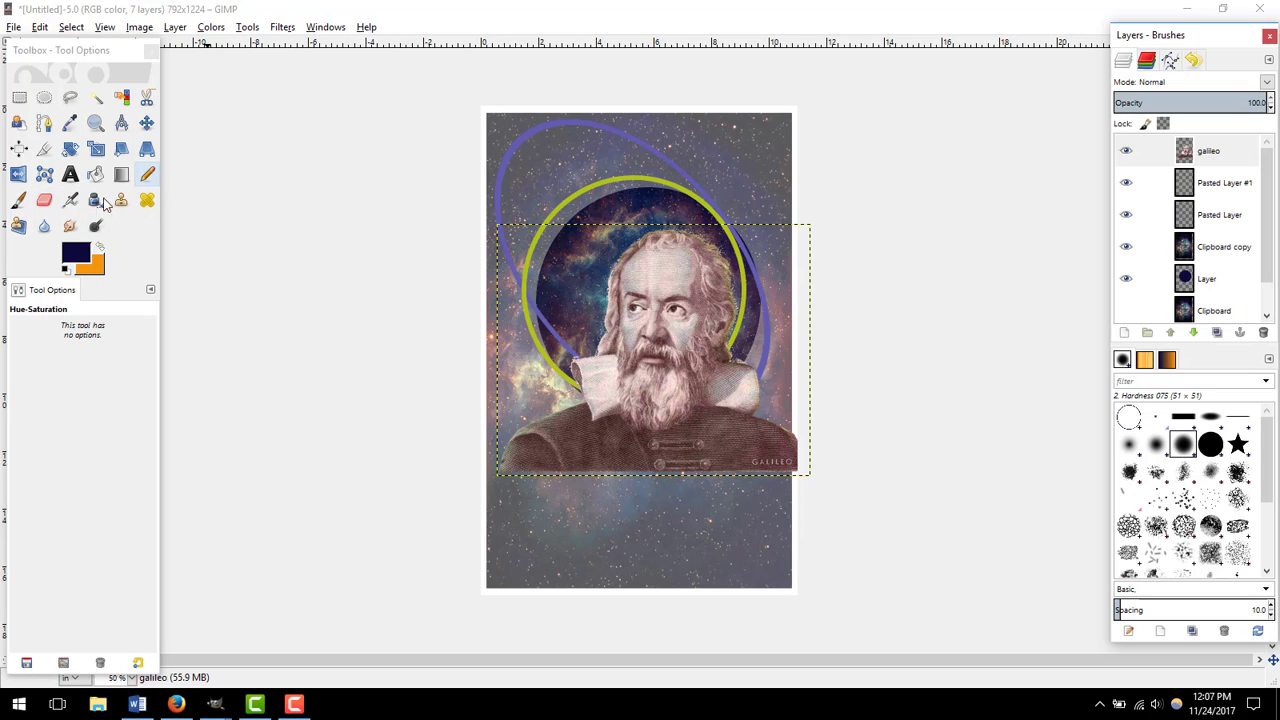
Step: Choose the Paintbrush, look through its brushes, and swap the colors so orange is the foreground with the galileo layer active
{"action": "left_click", "coordinate": [20, 201]}
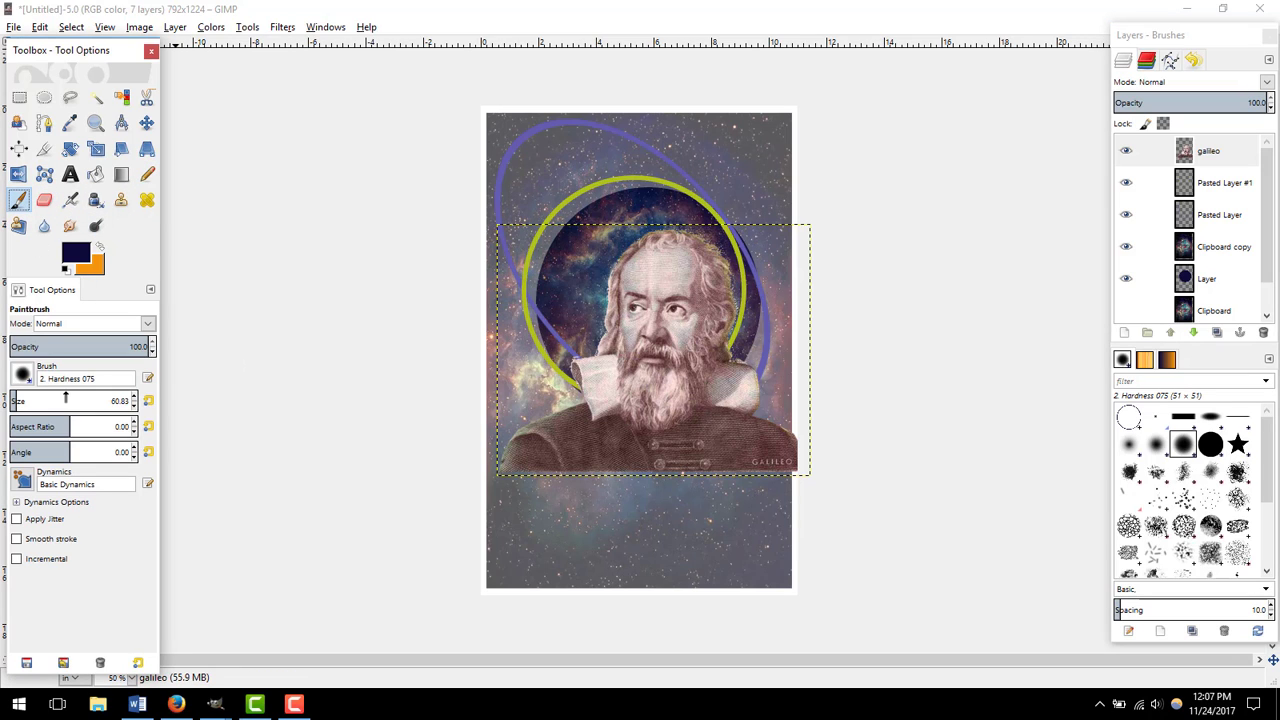
{"action": "left_click", "coordinate": [22, 374]}
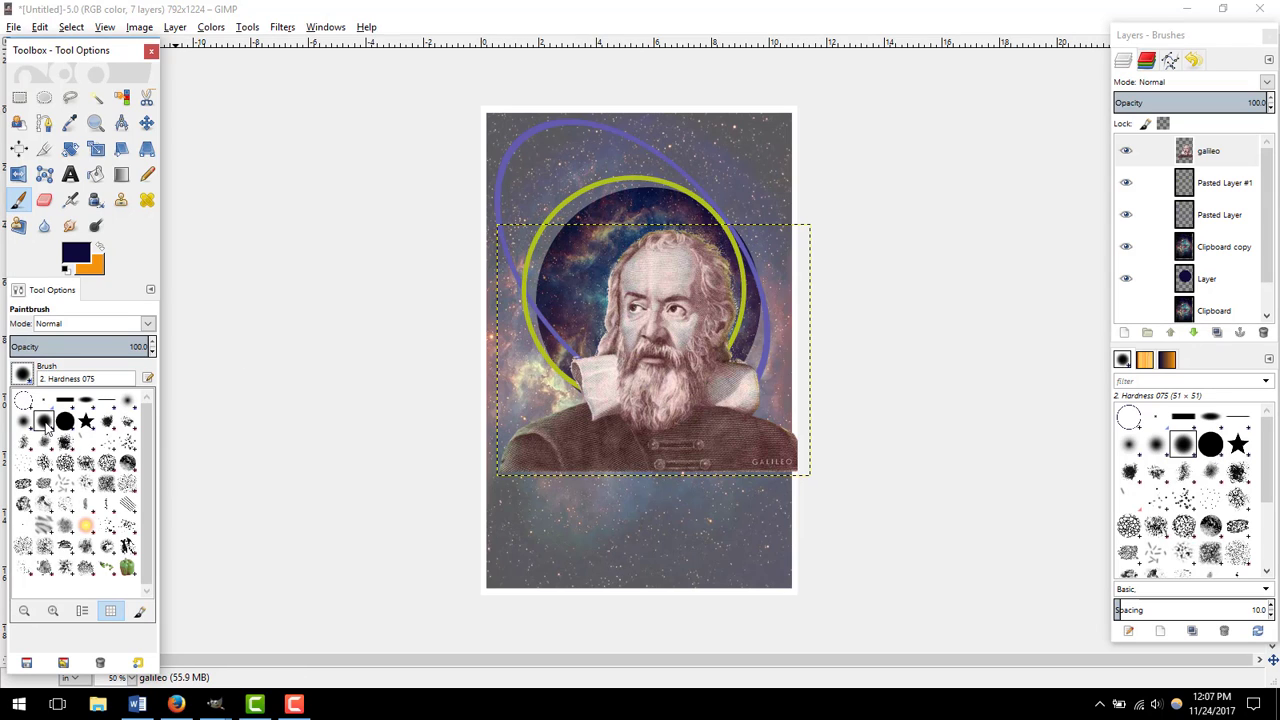
{"action": "left_click", "coordinate": [1206, 152]}
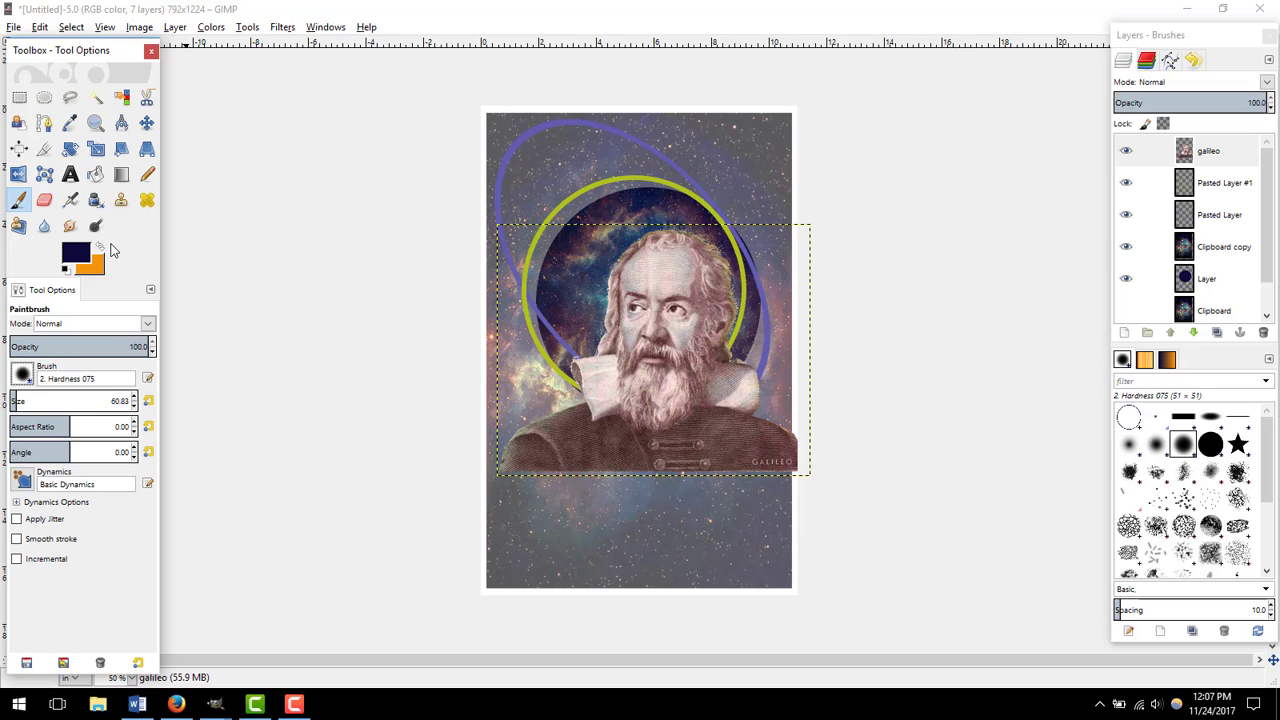
{"action": "left_click", "coordinate": [99, 247]}
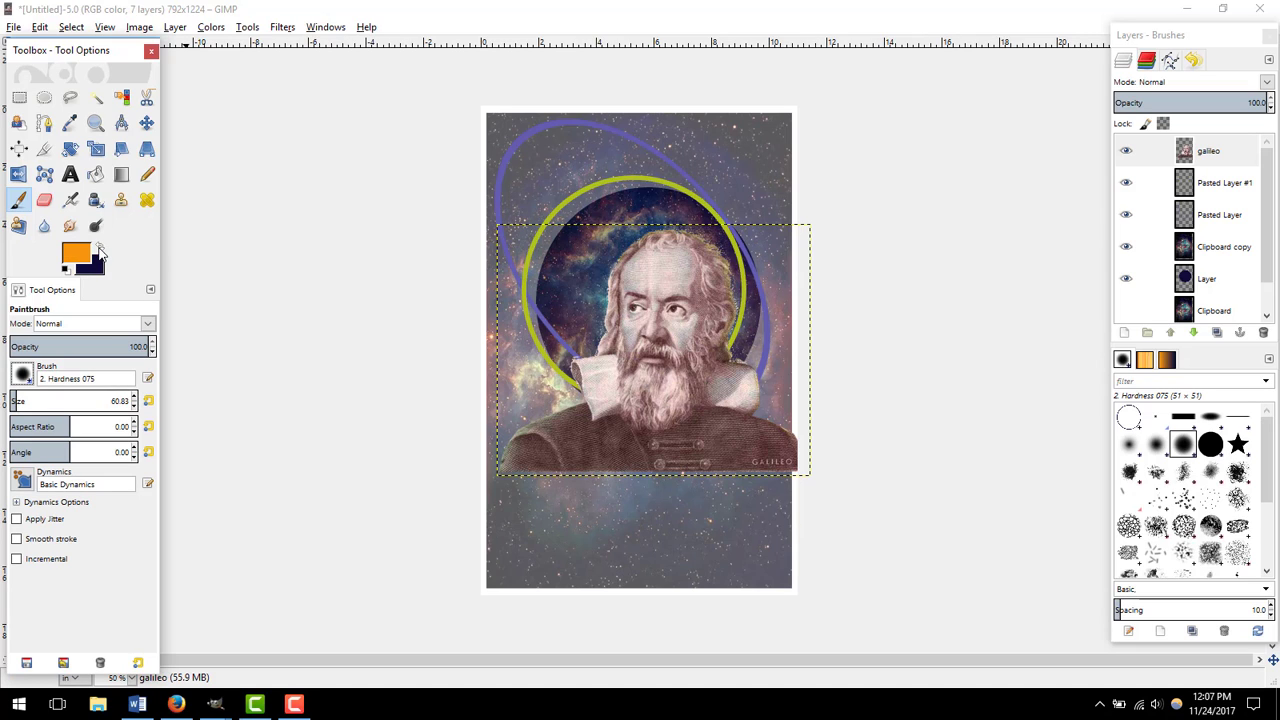
Step: Paint an orange moustache across the portrait on the galileo layer, and undo the strokes
{"action": "left_click", "coordinate": [641, 346]}
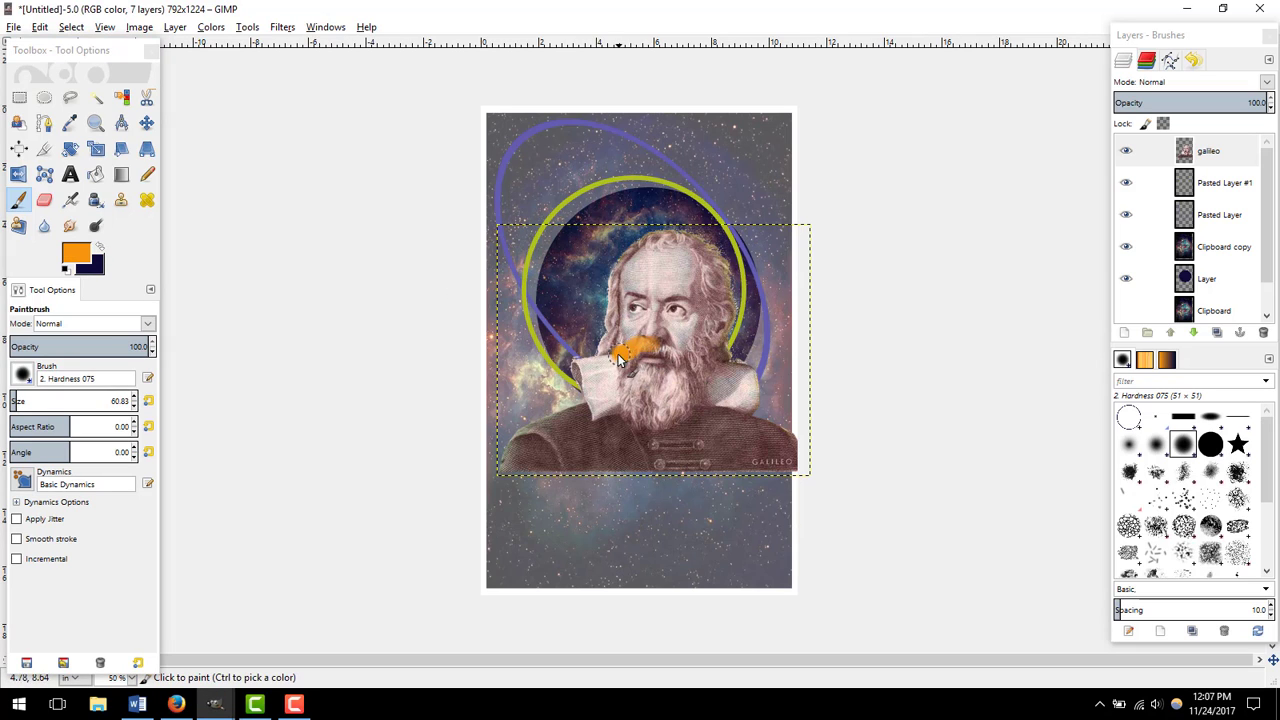
{"action": "mouse_move", "coordinate": [618, 358]}
{"action": "left_mouse_down"}
{"action": "mouse_move", "coordinate": [604, 354]}
{"action": "mouse_move", "coordinate": [680, 352]}
{"action": "left_mouse_up"}
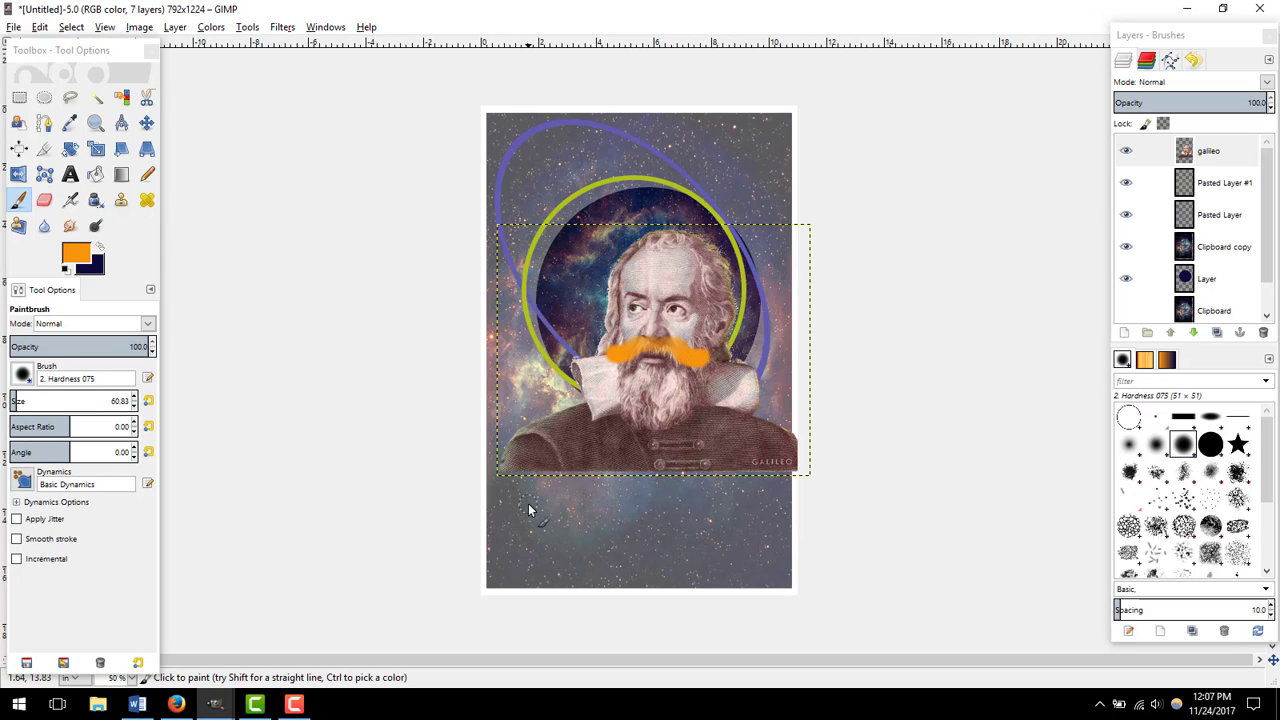
{"action": "key", "text": "ctrl+z"}
{"action": "key", "text": "ctrl+z"}
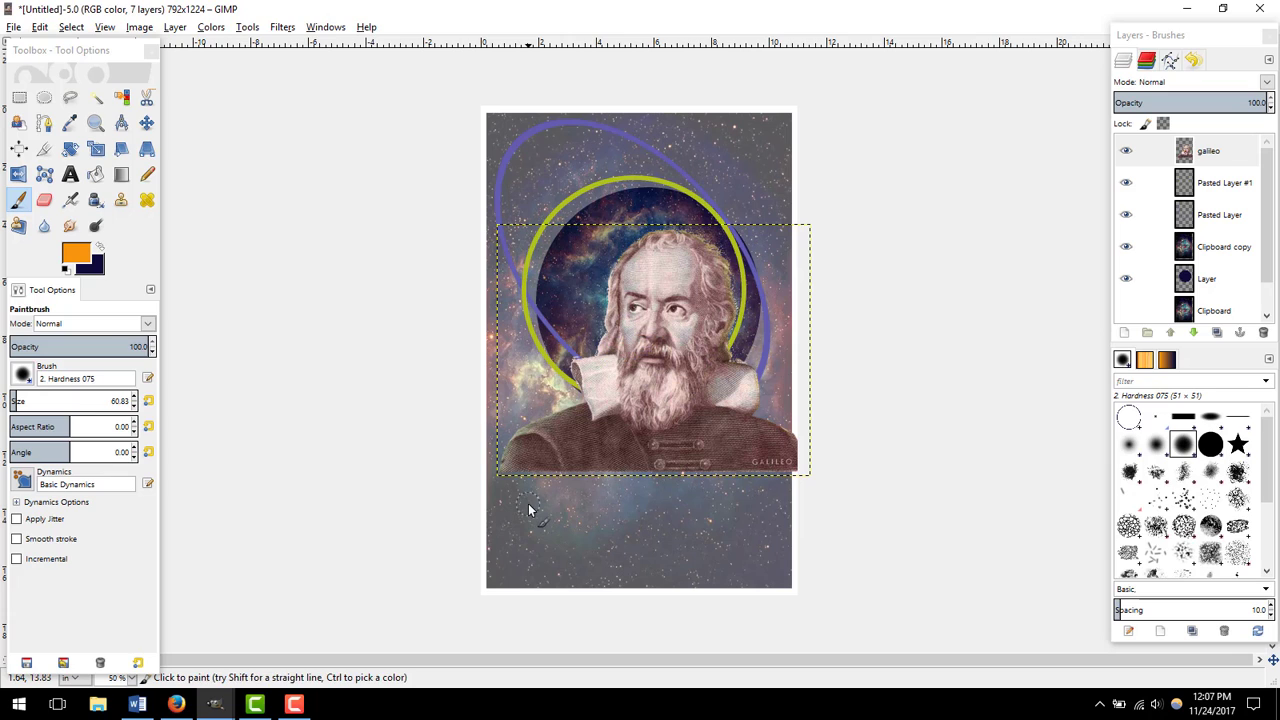
Step: Paint orange strokes with the Acrylic 03 brush along the upper part of the slanted ring on the Clipboard copy layer
{"action": "left_click", "coordinate": [22, 375]}
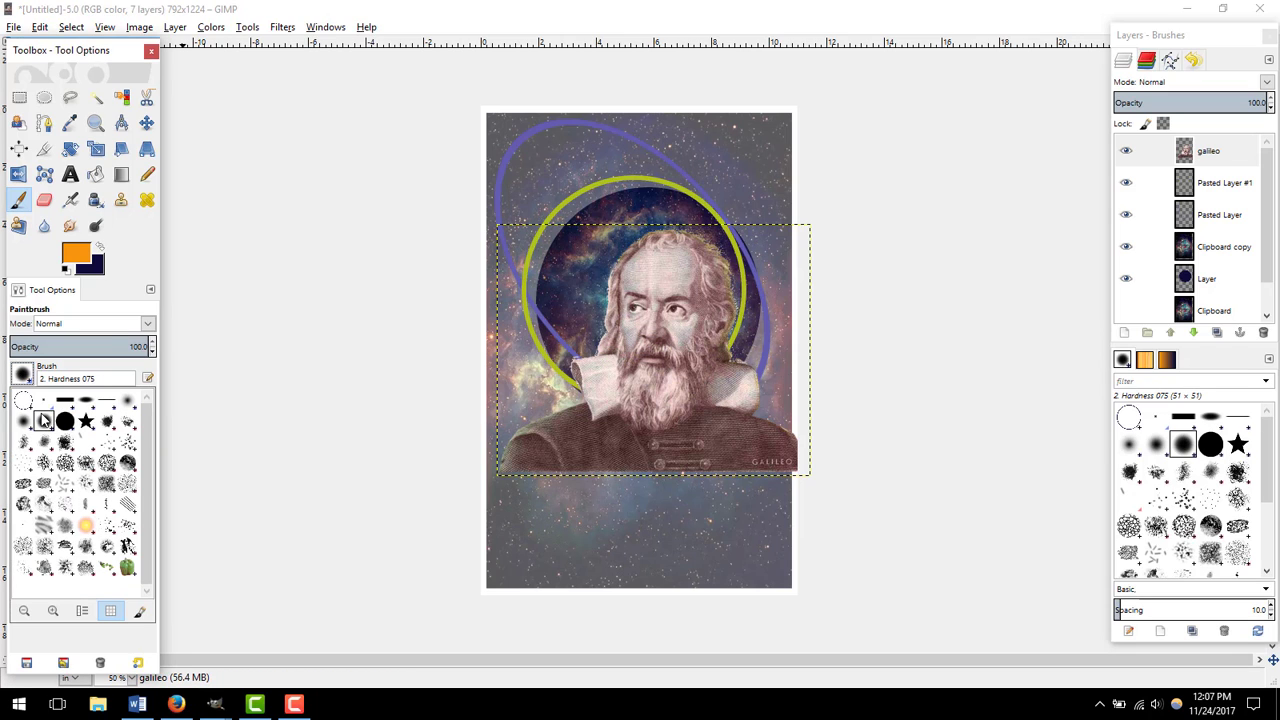
{"action": "left_click", "coordinate": [24, 444]}
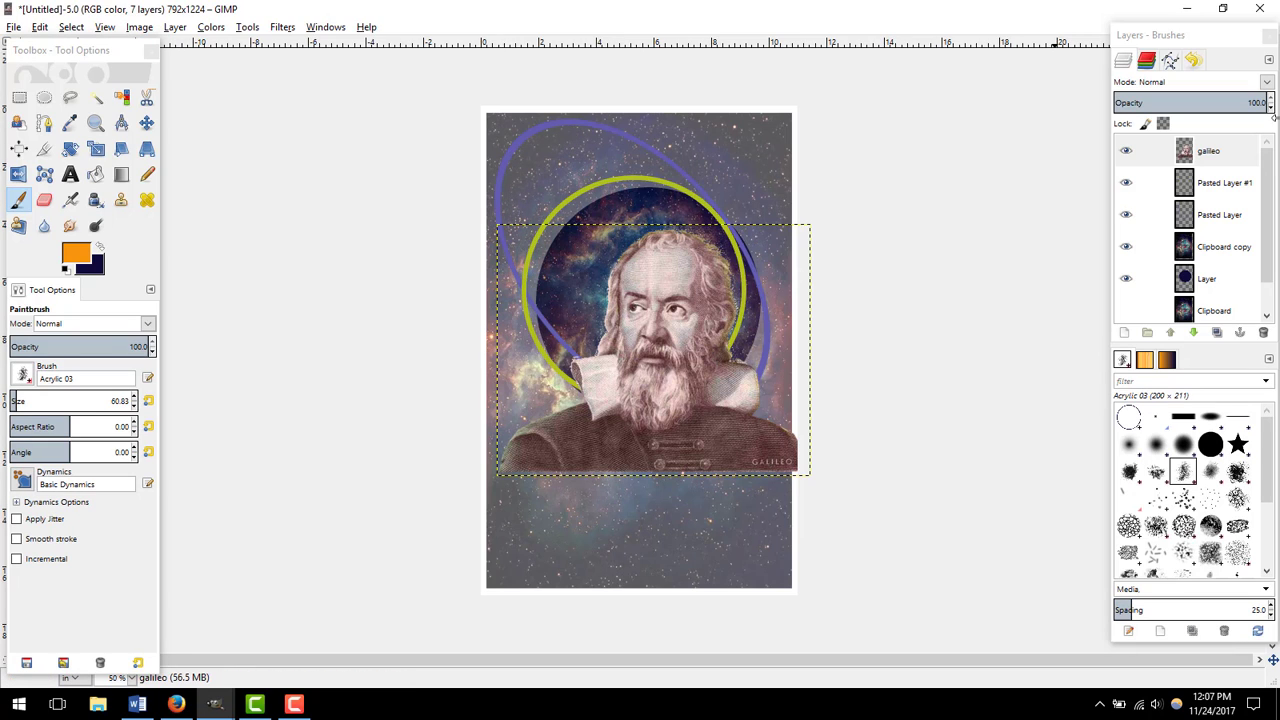
{"action": "left_click", "coordinate": [1222, 262]}
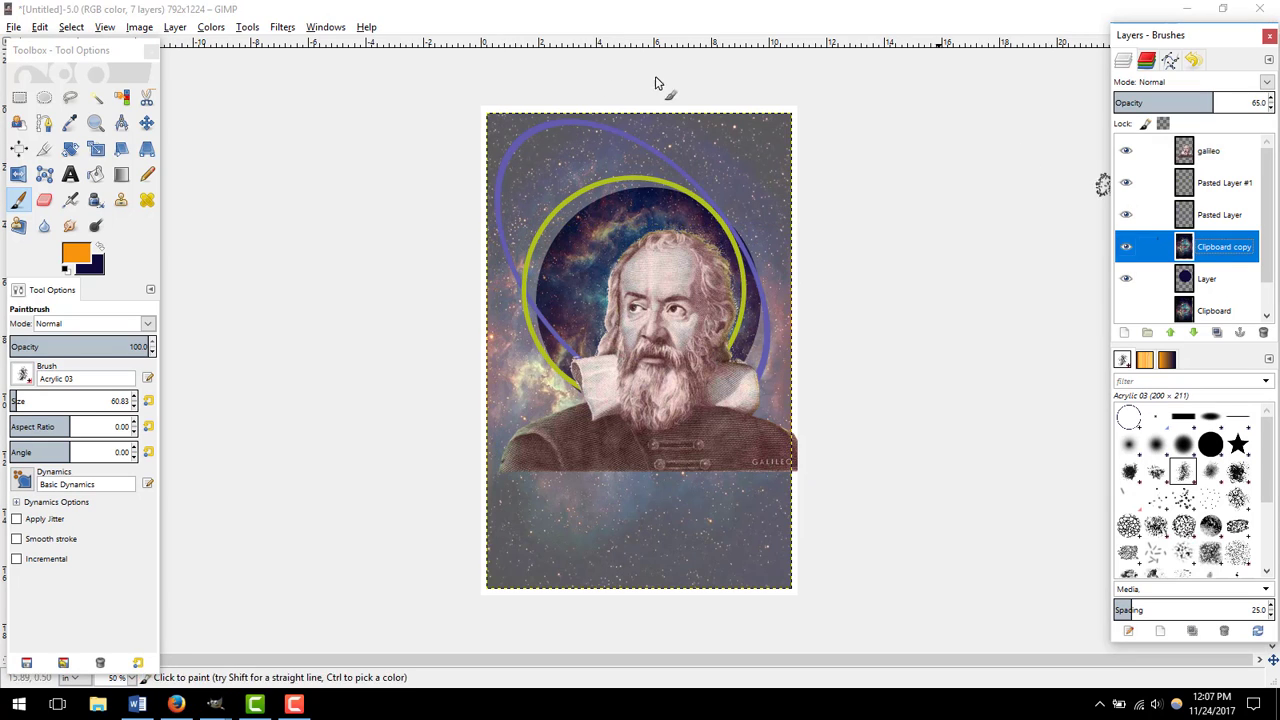
{"action": "left_click_drag", "start_coordinate": [507, 222], "coordinate": [512, 150]}
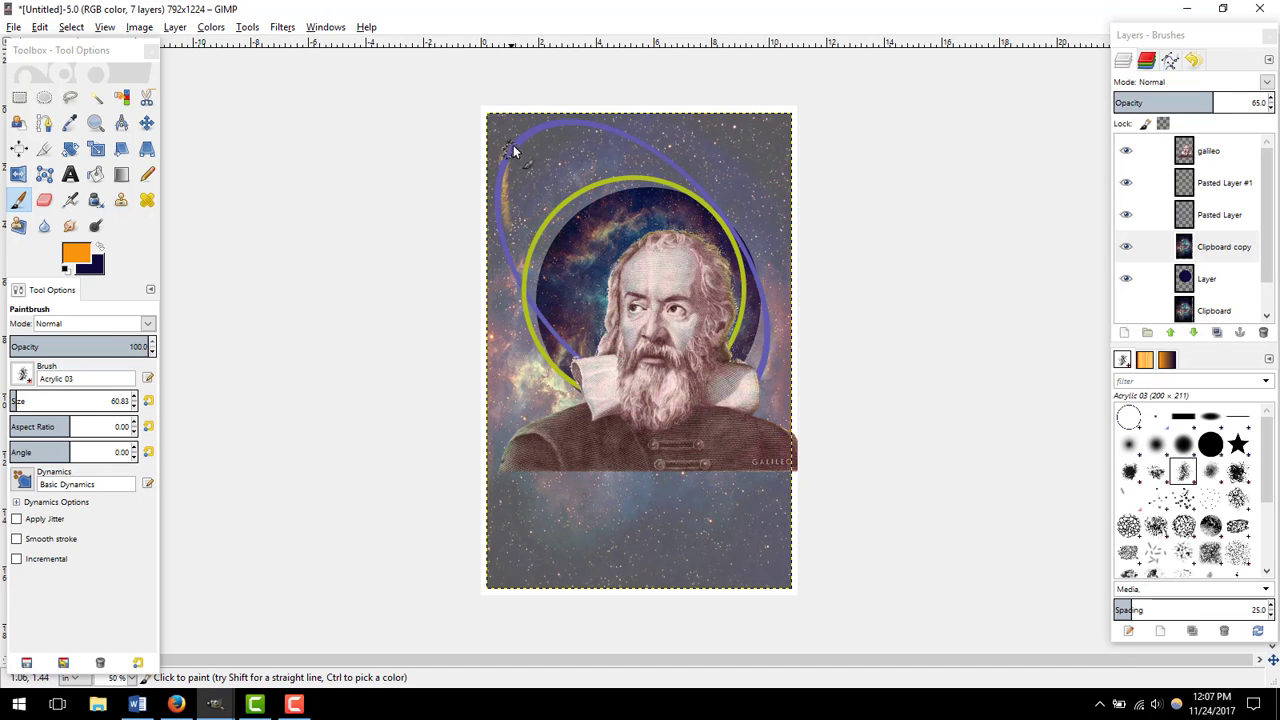
{"action": "left_click_drag", "start_coordinate": [652, 142], "coordinate": [708, 198]}
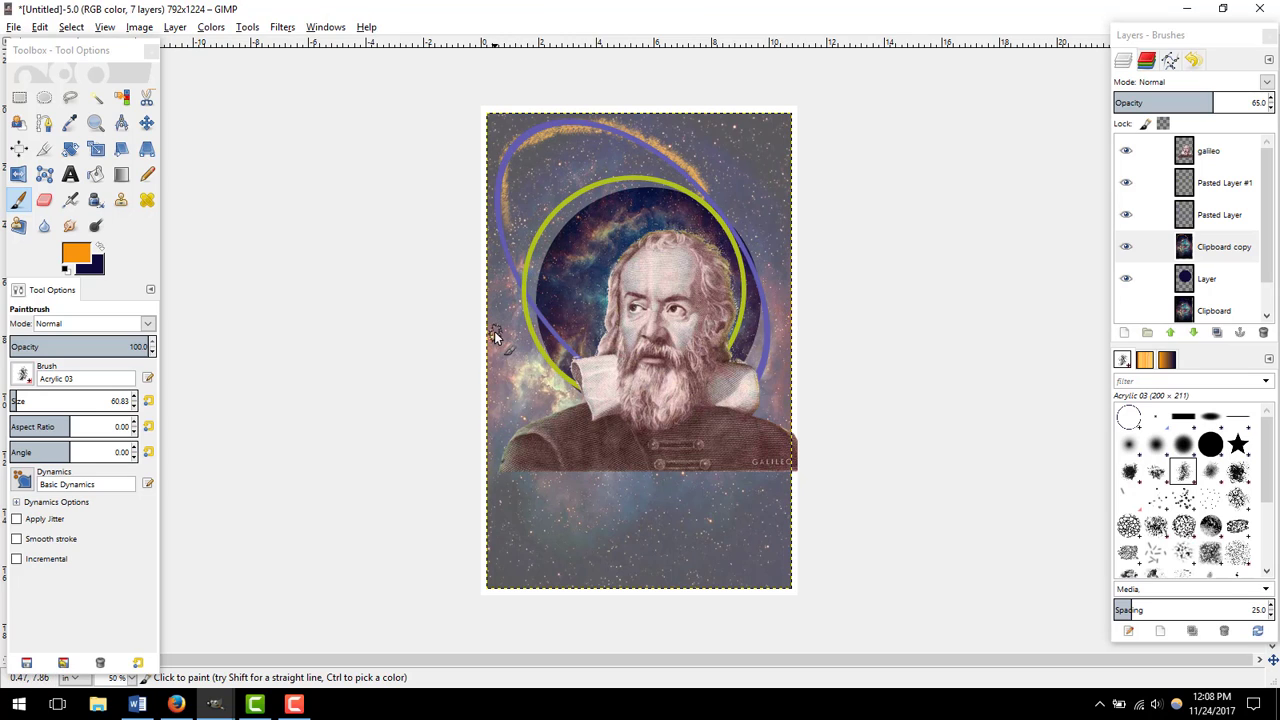
Step: Paint orange Acrylic 03 strokes over the galaxy circle's left edge on the galileo layer, and undo all the Acrylic strokes on both layers
{"action": "left_click", "coordinate": [1226, 152]}
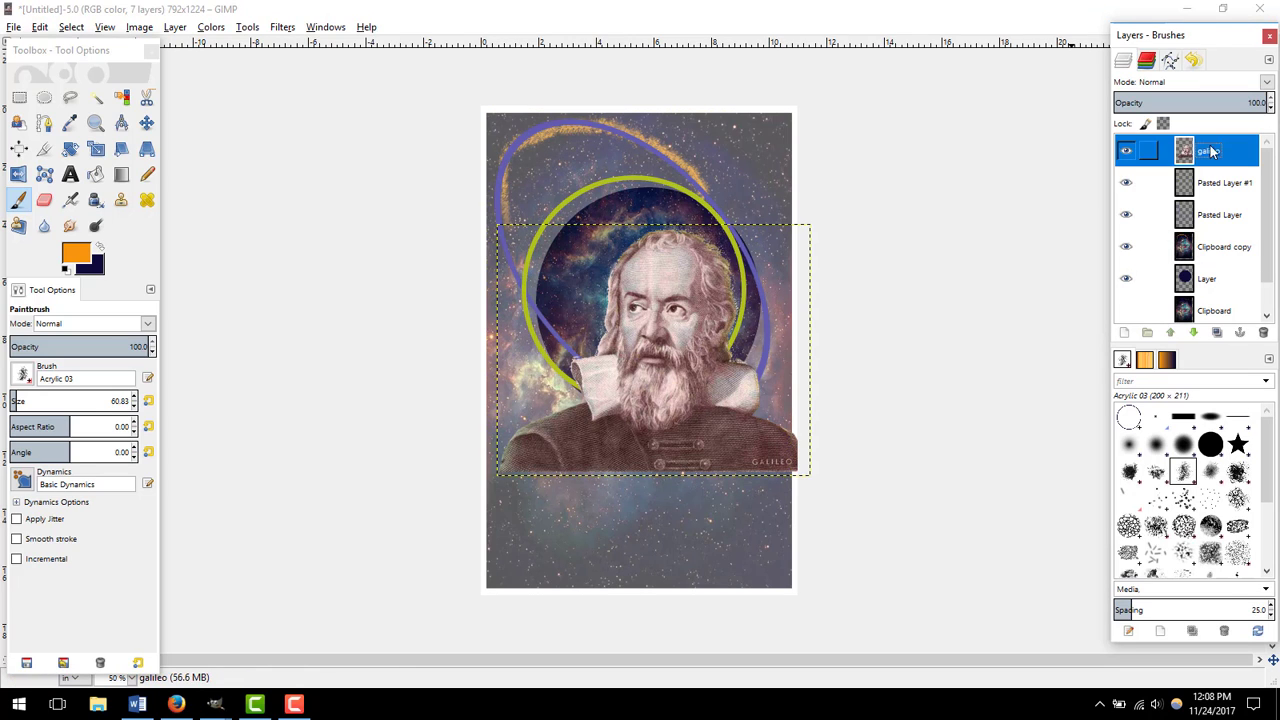
{"action": "left_click", "coordinate": [513, 157]}
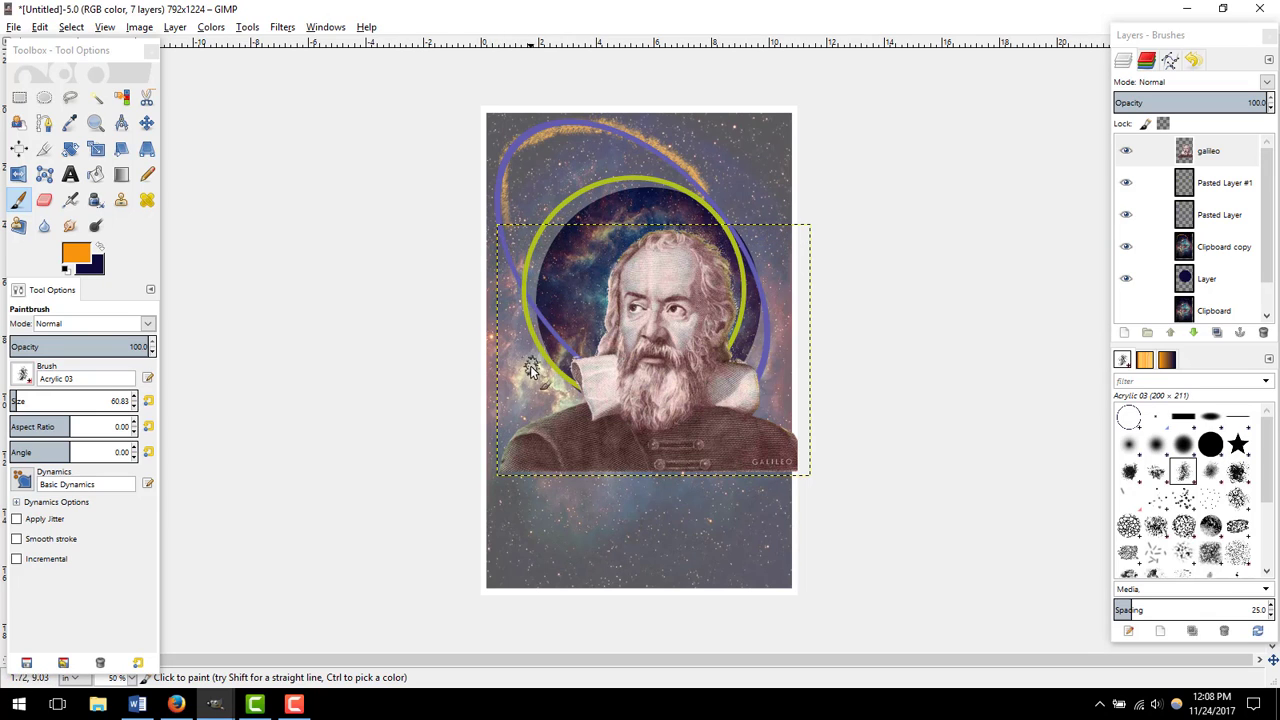
{"action": "left_click_drag", "start_coordinate": [527, 325], "coordinate": [581, 243]}
{"action": "mouse_move", "coordinate": [502, 349]}
{"action": "left_mouse_down"}
{"action": "mouse_move", "coordinate": [530, 272]}
{"action": "mouse_move", "coordinate": [586, 205]}
{"action": "left_mouse_up"}
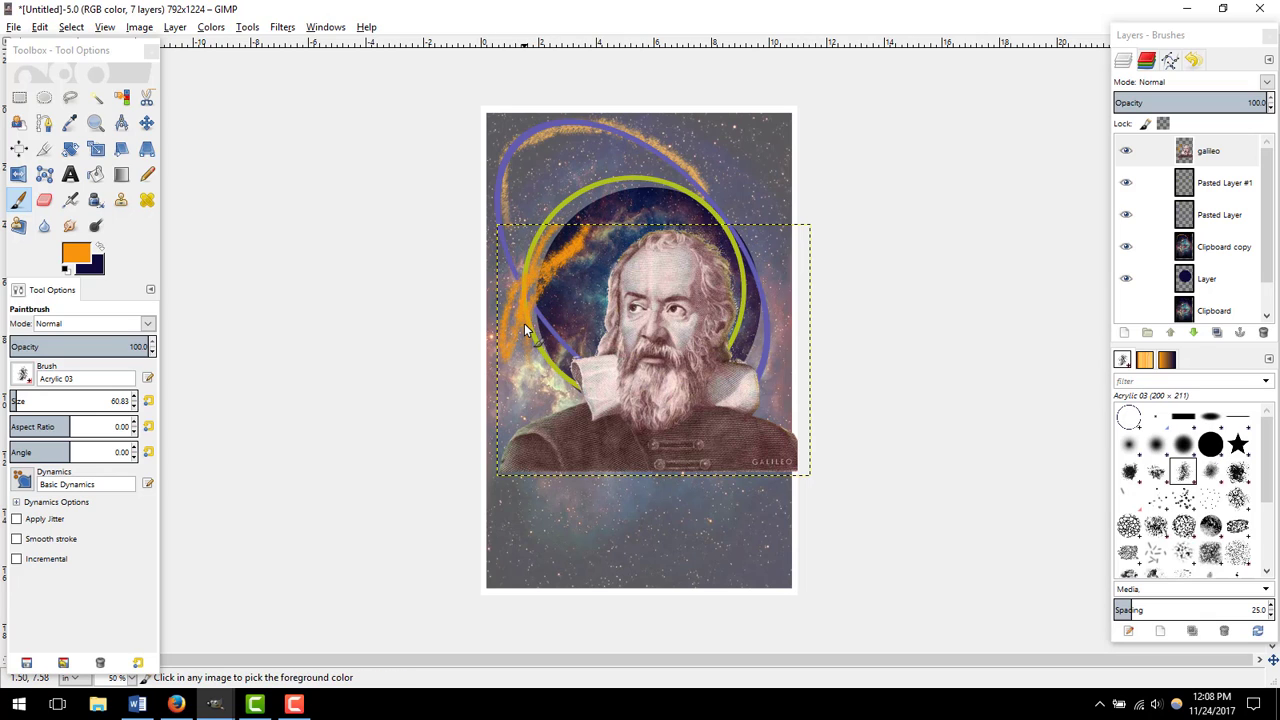
{"action": "key", "text": "ctrl+z"}
{"action": "key", "text": "ctrl"}
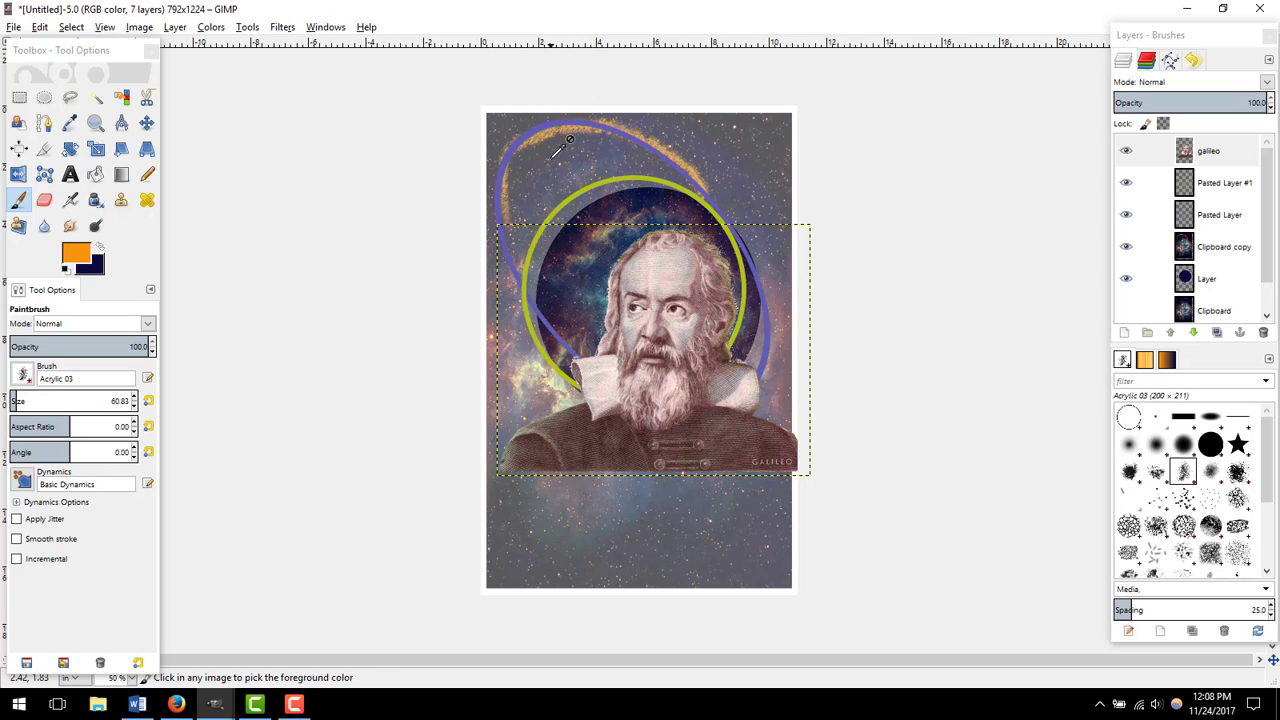
{"action": "key", "text": "ctrl+z"}
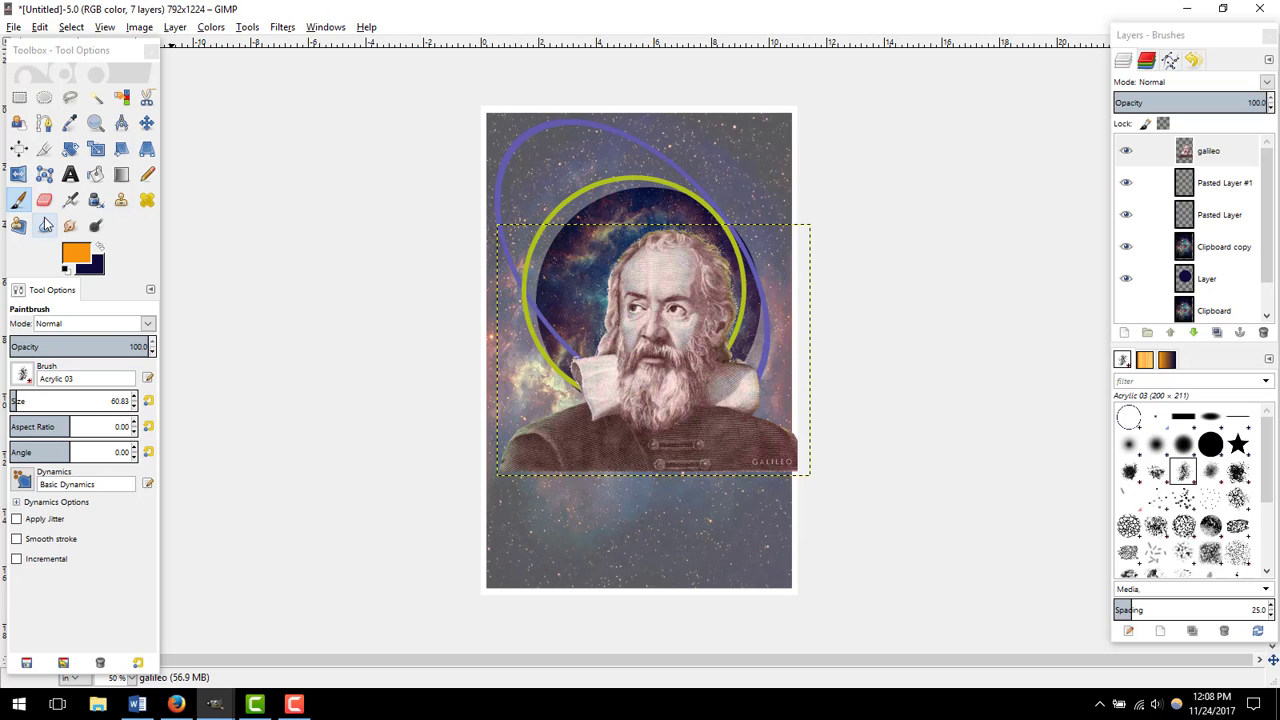
Step: Switch to the Text tool and set the text color to near-black, 0a0a0a
{"action": "left_click", "coordinate": [70, 174]}
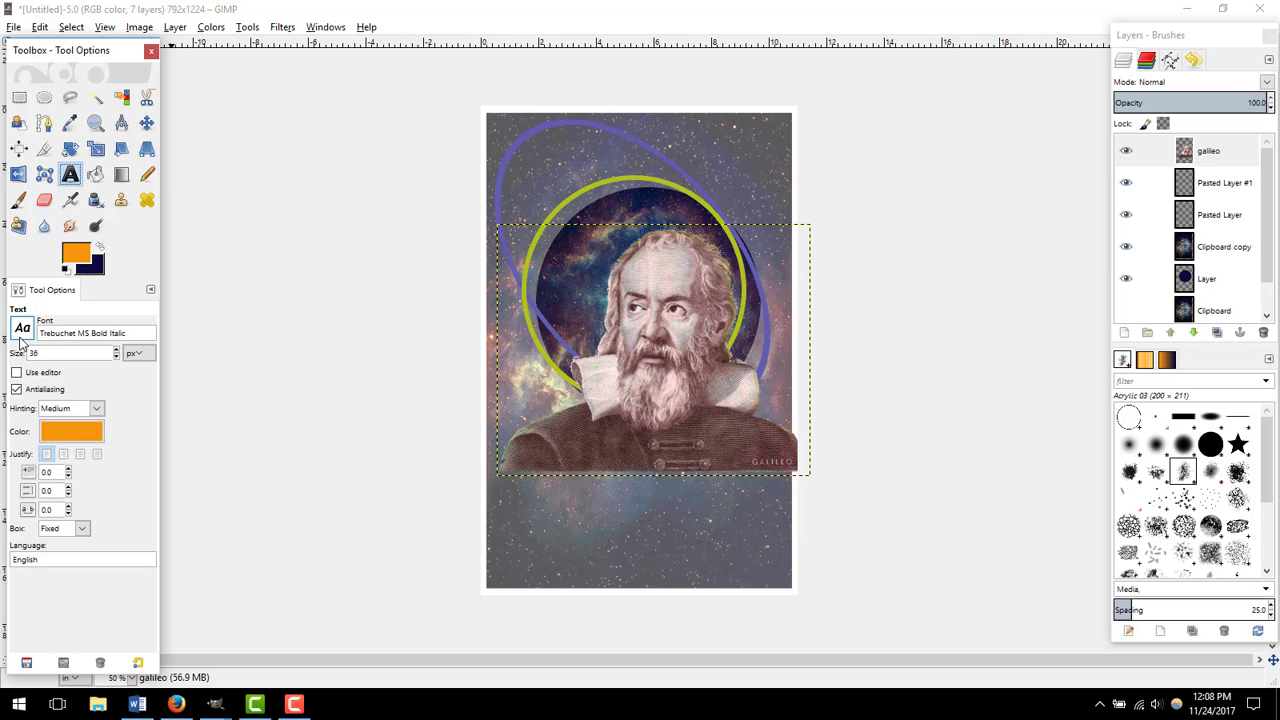
{"action": "left_click", "coordinate": [78, 434]}
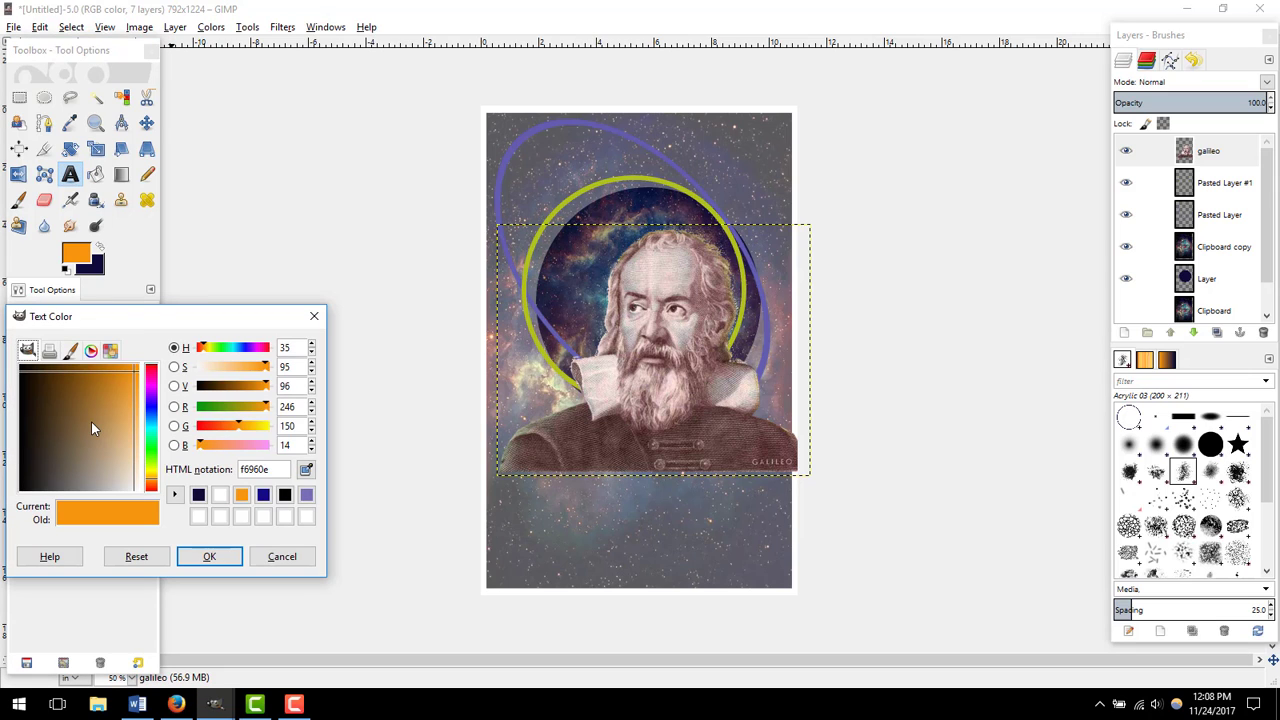
{"action": "left_click", "coordinate": [24, 488]}
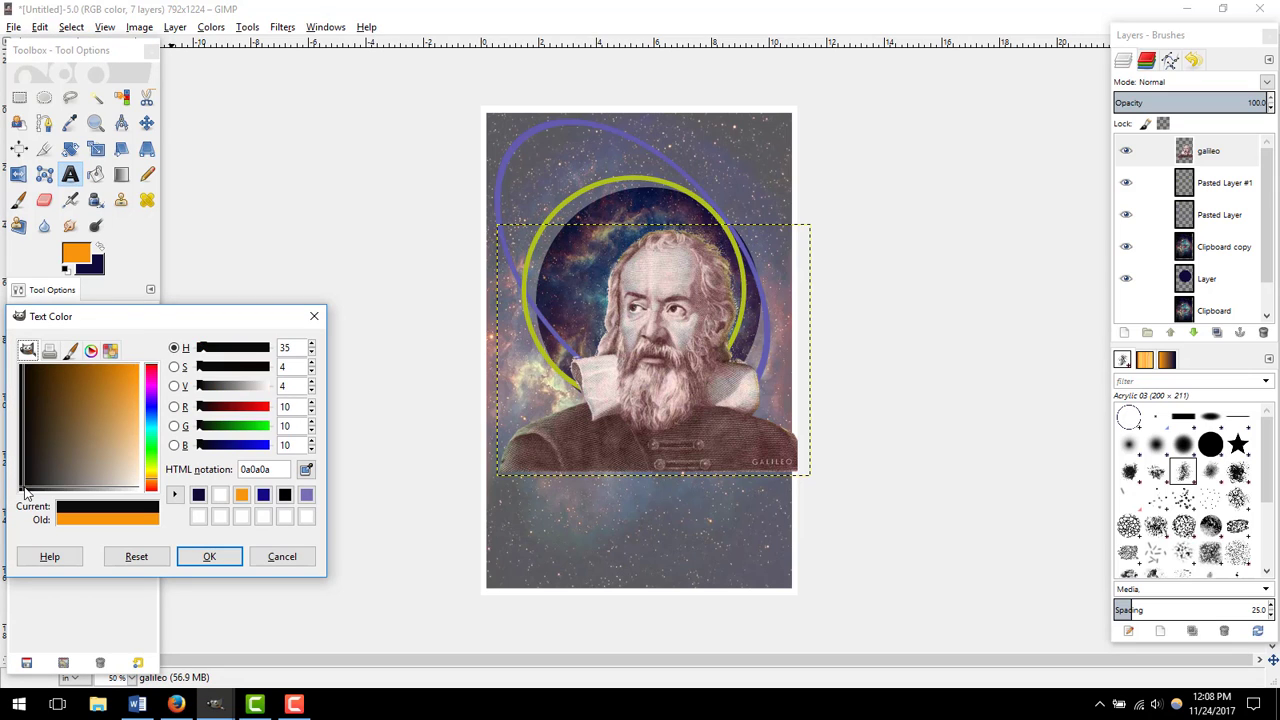
{"action": "left_click", "coordinate": [207, 556]}
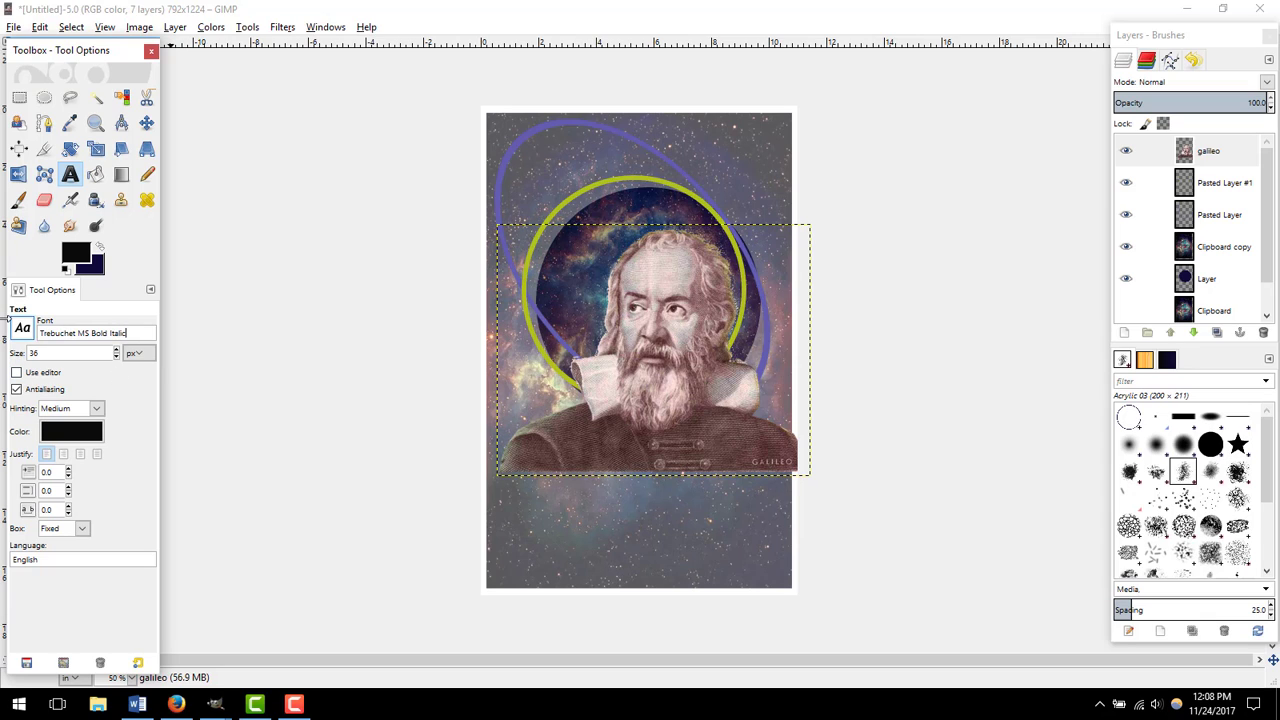
Step: Choose Tw Cen MT Bold as the text font
{"action": "left_click", "coordinate": [23, 328]}
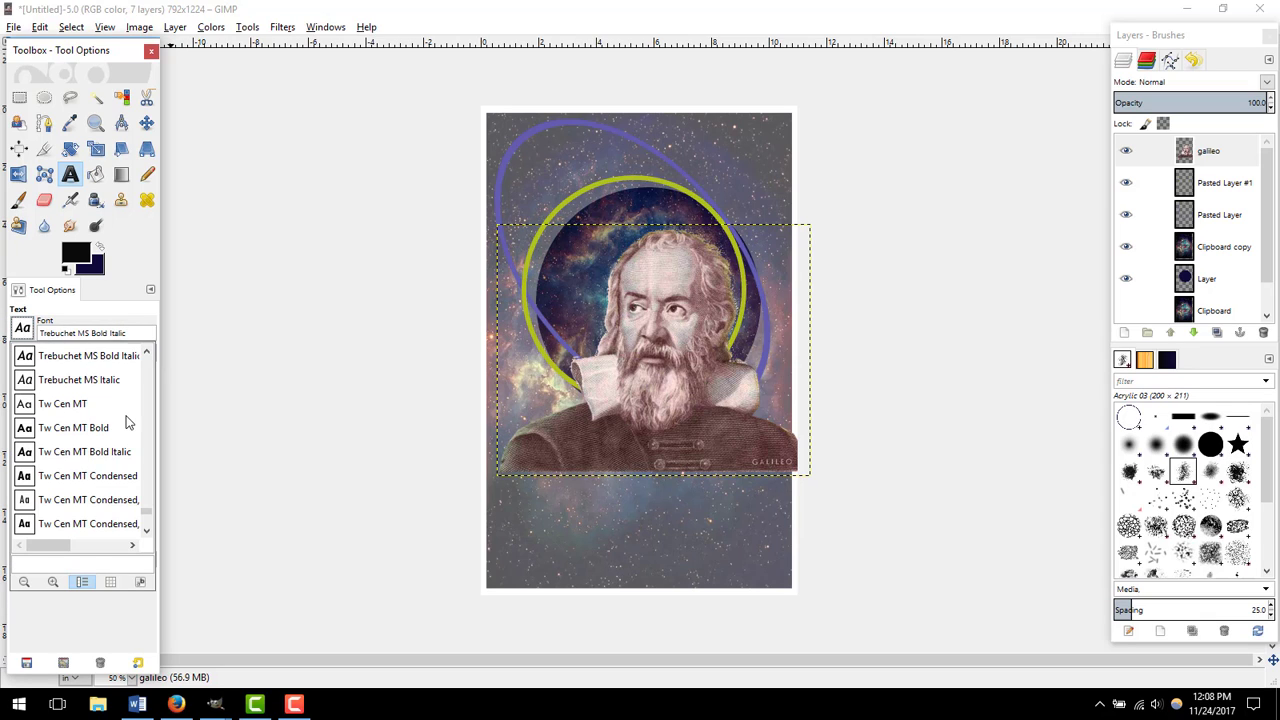
{"action": "left_click", "coordinate": [147, 533]}
{"action": "left_click", "coordinate": [147, 533]}
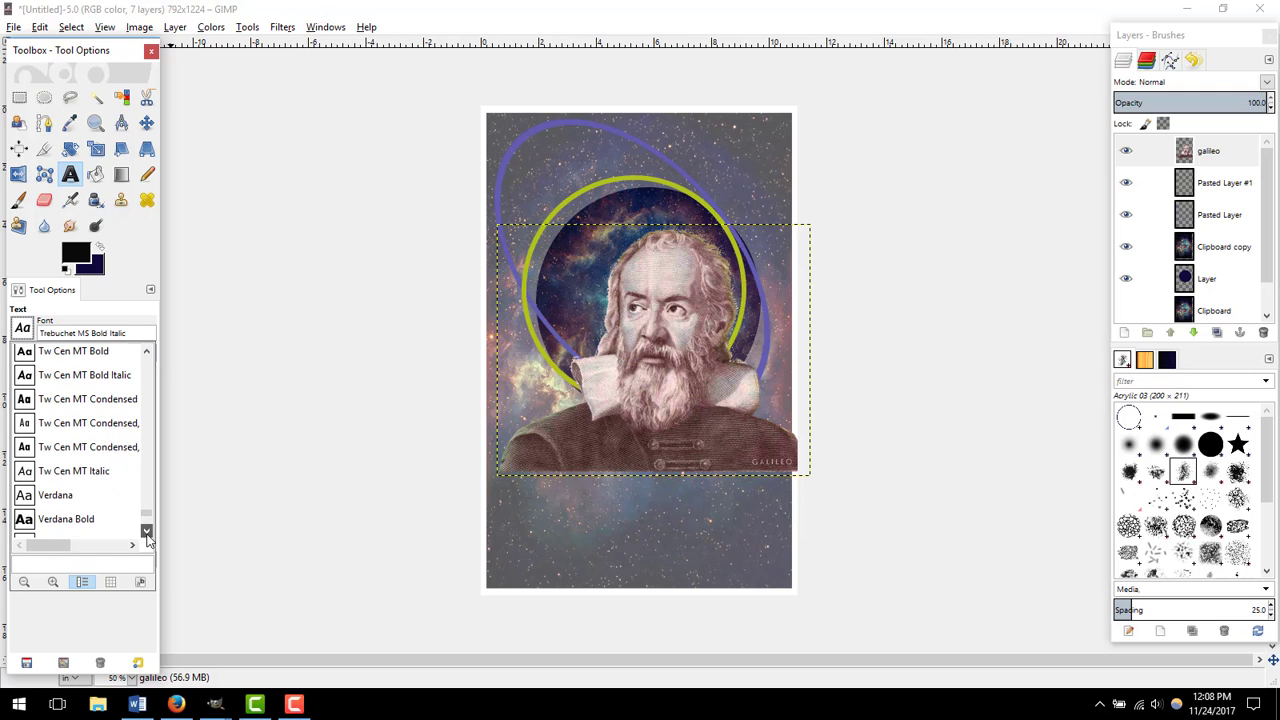
{"action": "left_click", "coordinate": [147, 533]}
{"action": "left_click", "coordinate": [147, 533]}
{"action": "left_click", "coordinate": [147, 533]}
{"action": "left_click", "coordinate": [147, 533]}
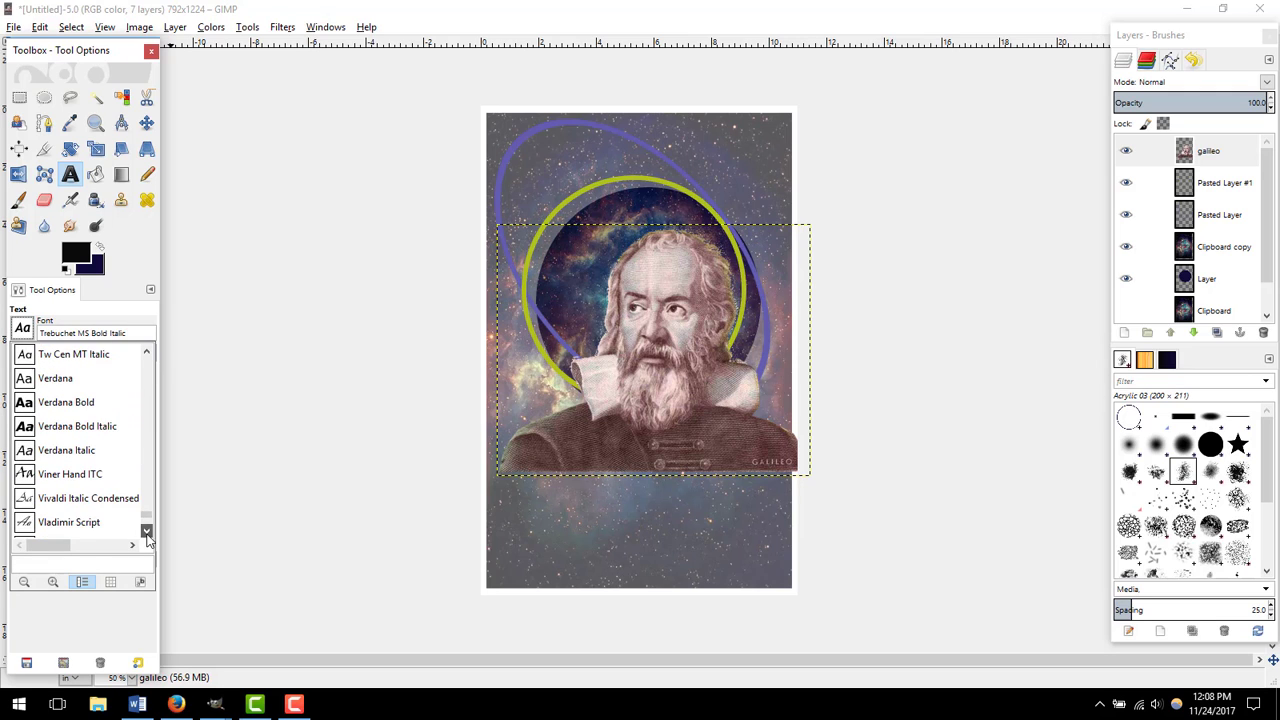
{"action": "left_click", "coordinate": [147, 533]}
{"action": "left_click", "coordinate": [147, 533]}
{"action": "left_click", "coordinate": [147, 533]}
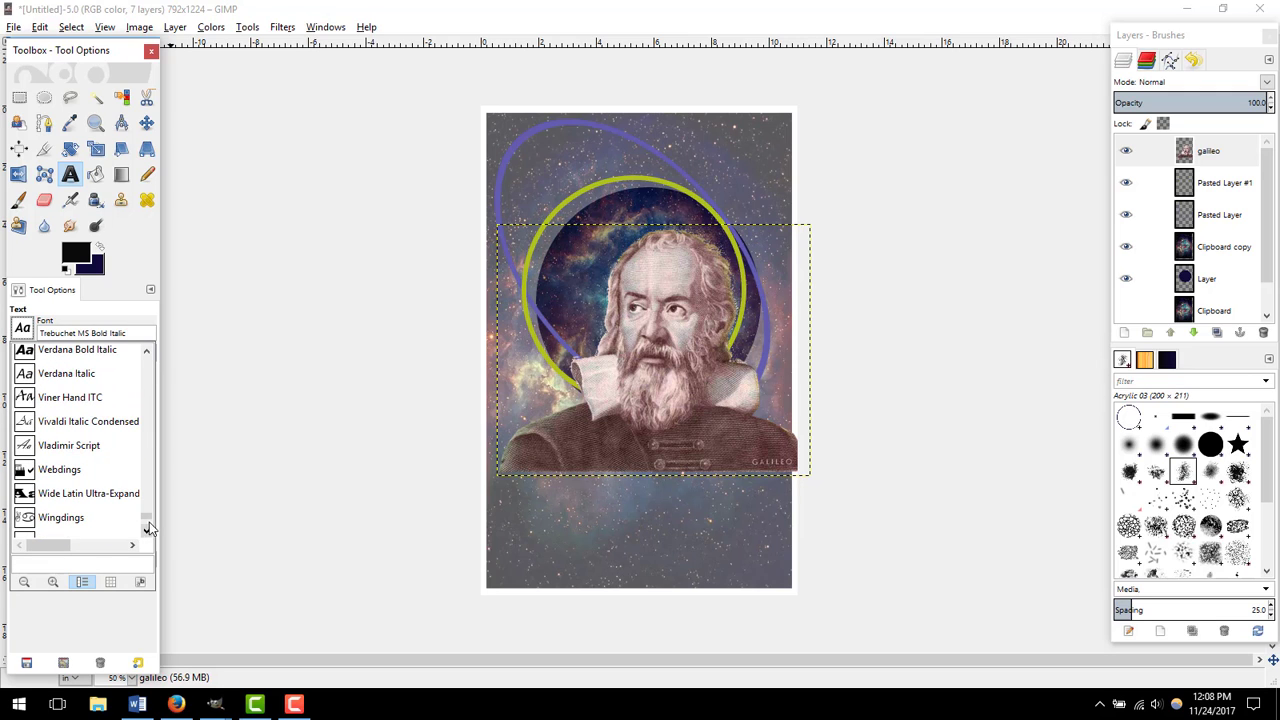
{"action": "left_click_drag", "start_coordinate": [147, 520], "coordinate": [148, 515]}
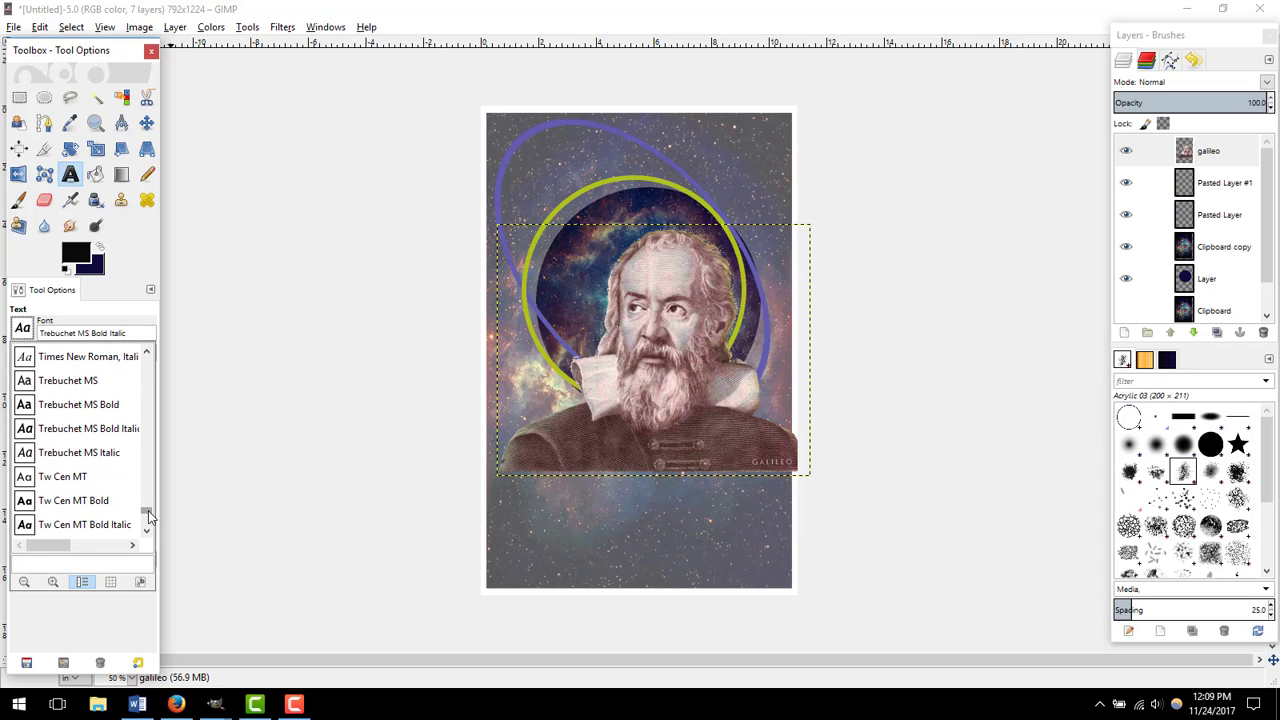
{"action": "left_click", "coordinate": [82, 501]}
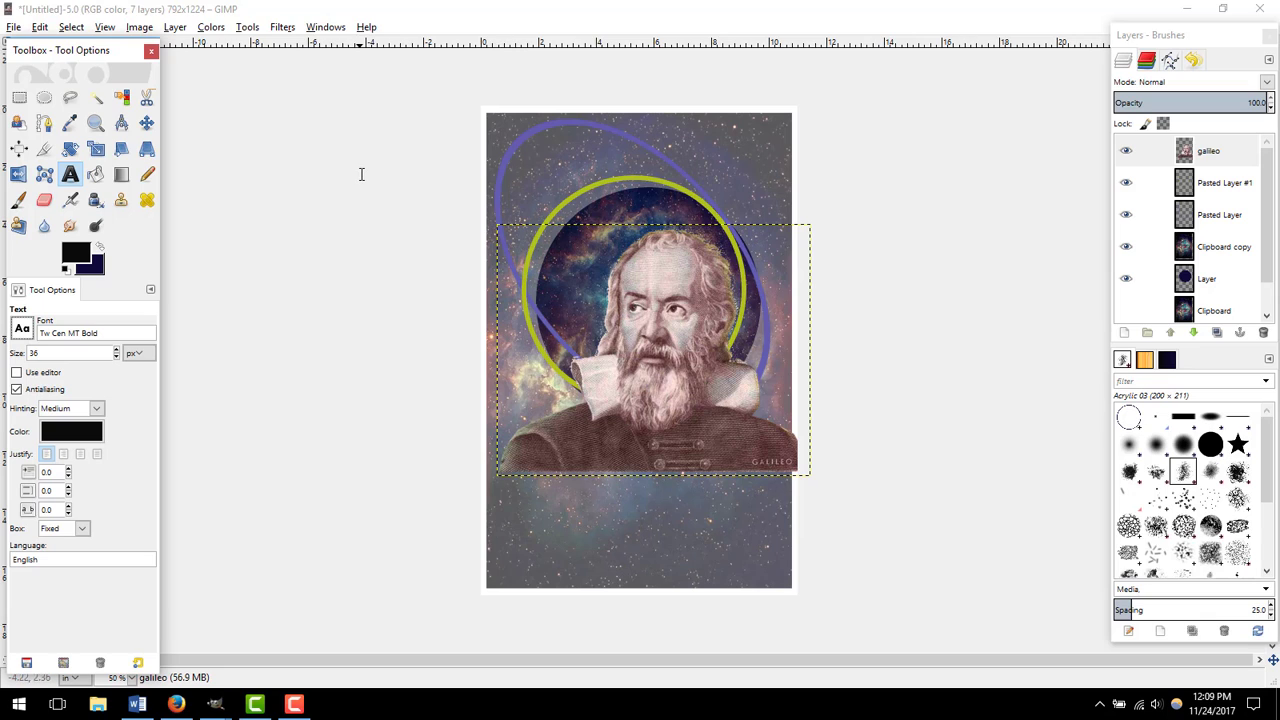
Step: Add the text "Green Bay Theatre Company presents:" at the top of the poster and move it into the upper-left corner
{"action": "left_click", "coordinate": [495, 123]}
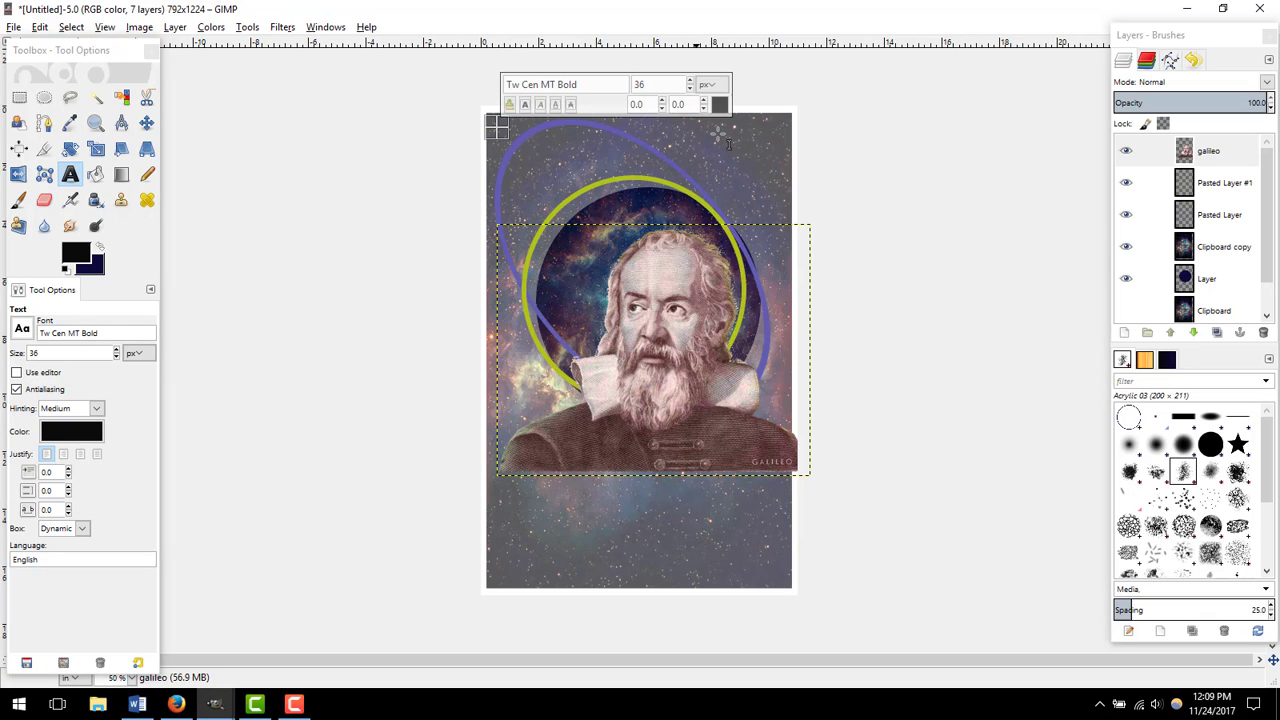
{"action": "type", "text": "Gree"}
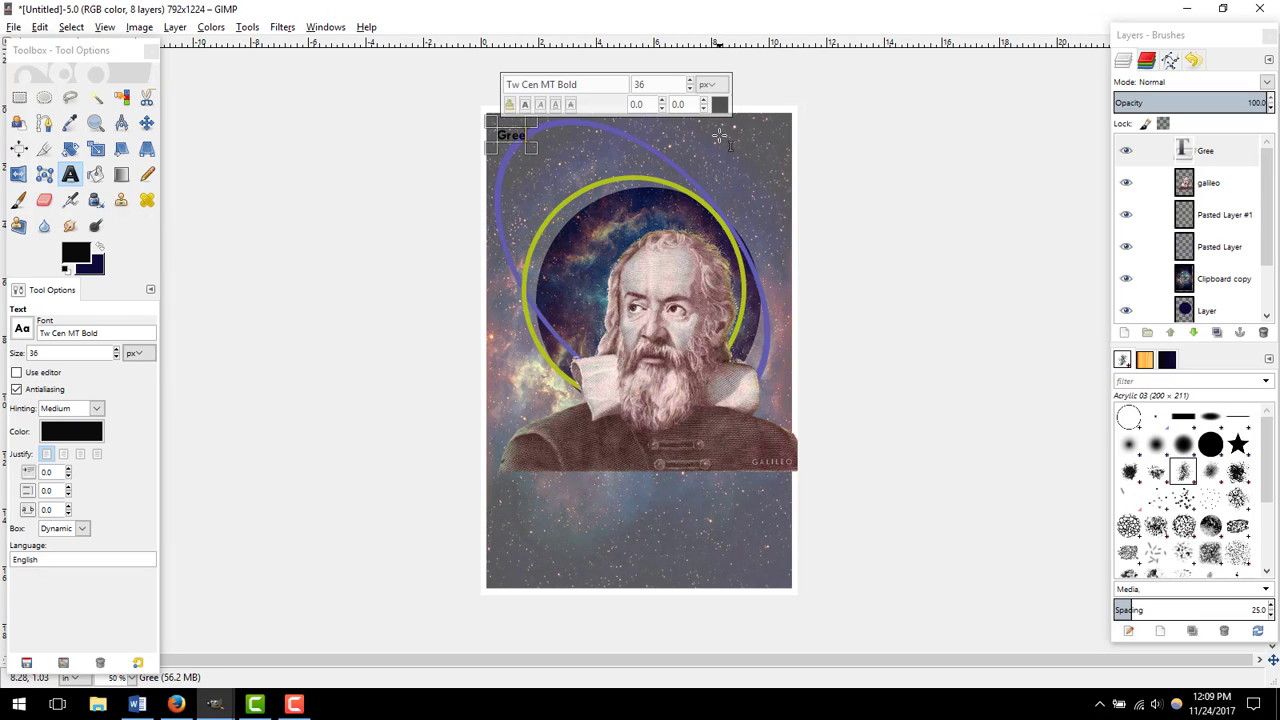
{"action": "type", "text": "n Bay"}
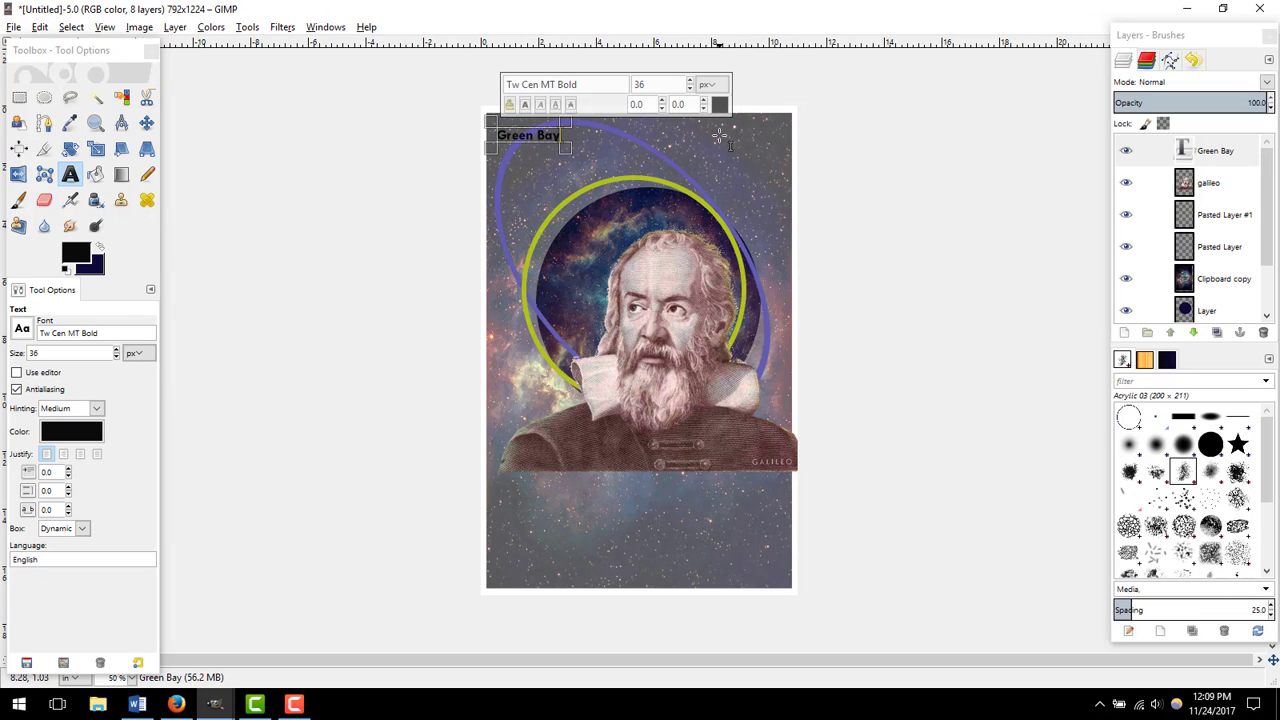
{"action": "type", "text": " Theatre C"}
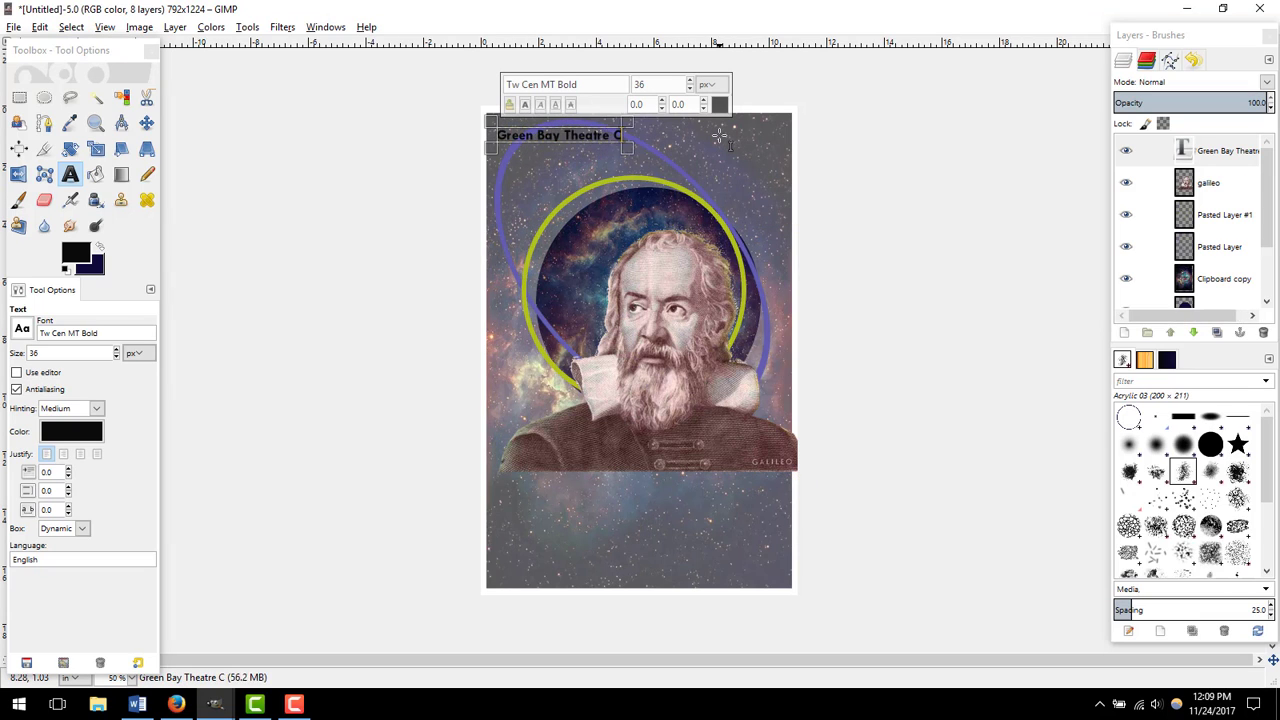
{"action": "type", "text": "ompany presen"}
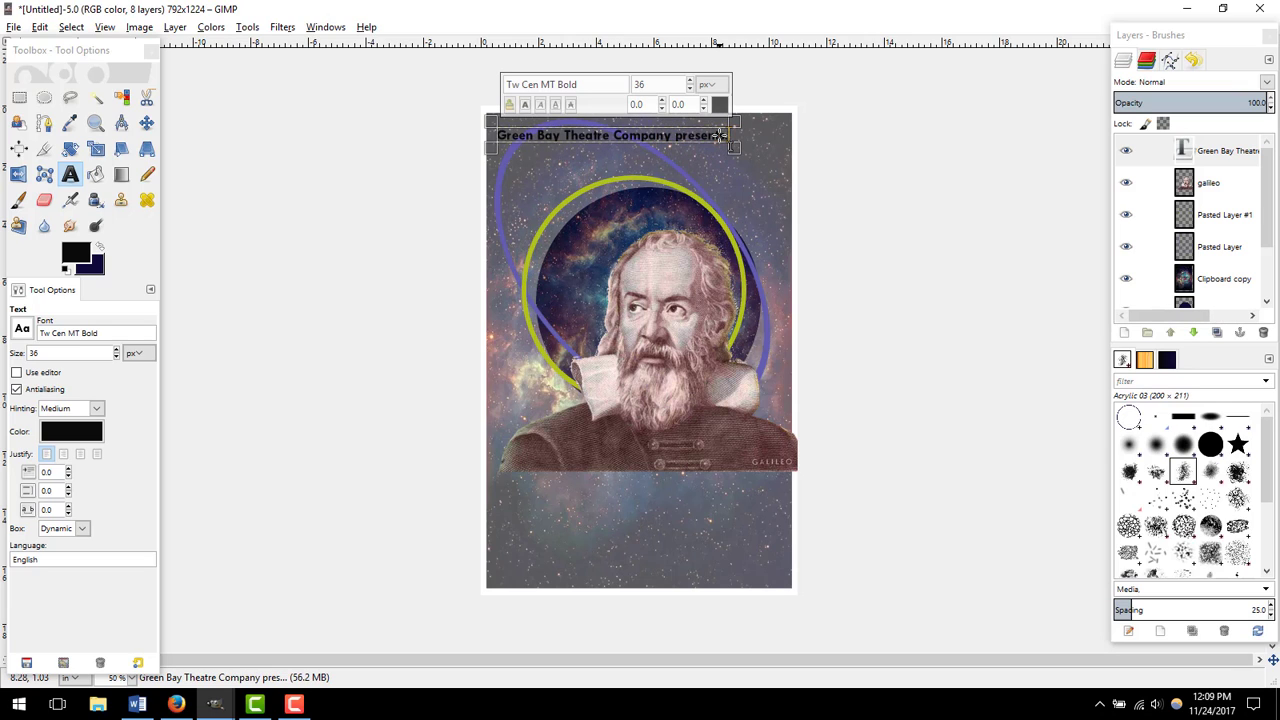
{"action": "type", "text": "ts:"}
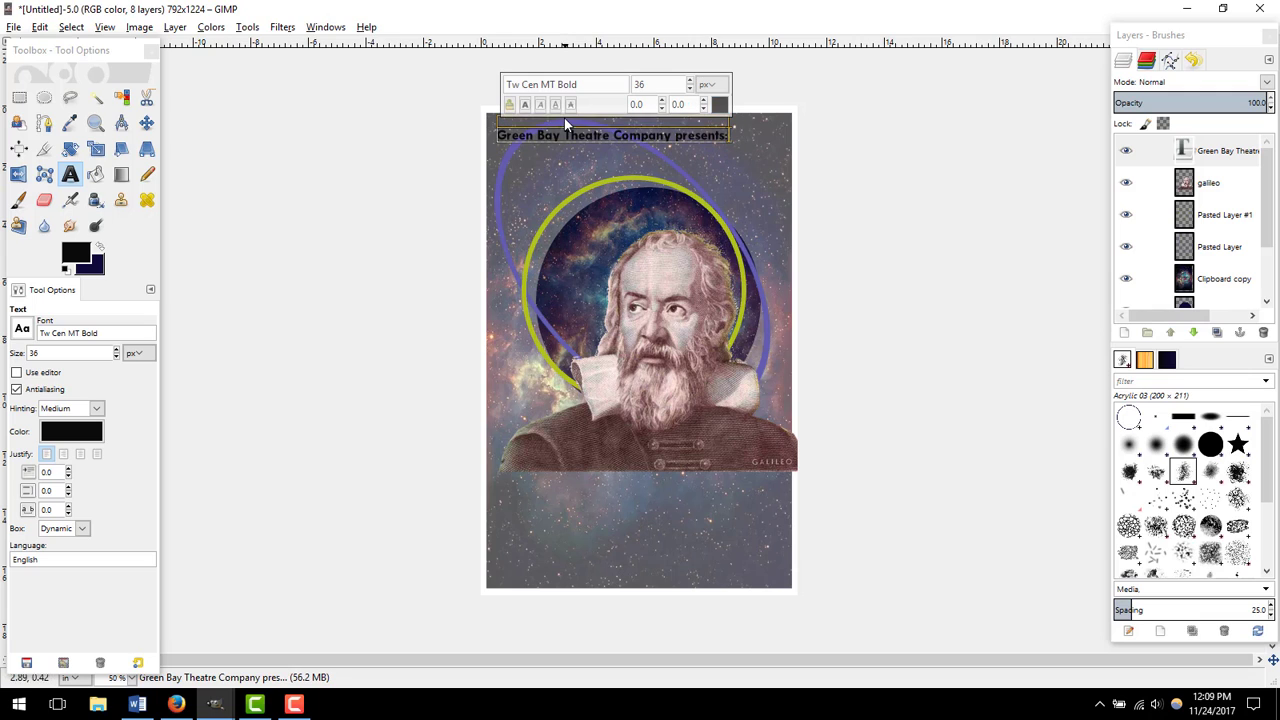
{"action": "left_click", "coordinate": [146, 122]}
{"action": "mouse_move", "coordinate": [603, 137]}
{"action": "left_mouse_down"}
{"action": "mouse_move", "coordinate": [592, 132]}
{"action": "mouse_move", "coordinate": [604, 164]}
{"action": "mouse_move", "coordinate": [596, 126]}
{"action": "left_mouse_up"}
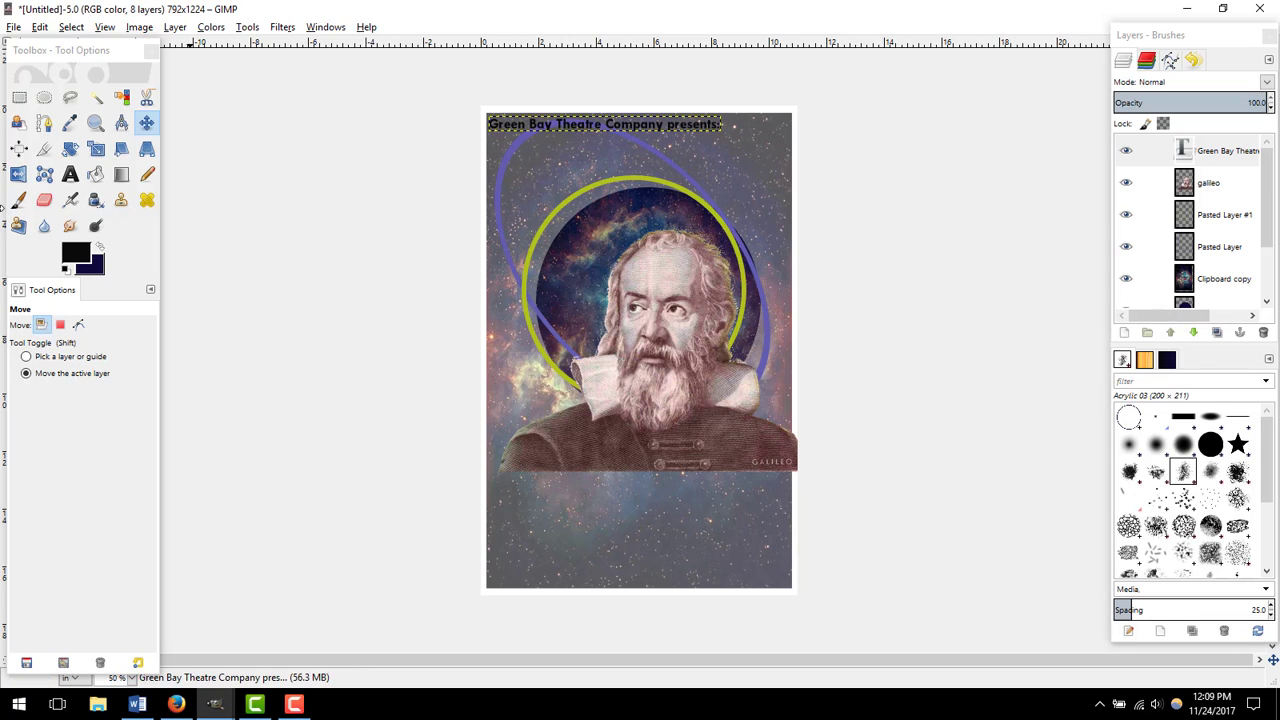
Step: Return to the Text tool and change its font to Nirmala UI Bold
{"action": "left_click", "coordinate": [74, 173]}
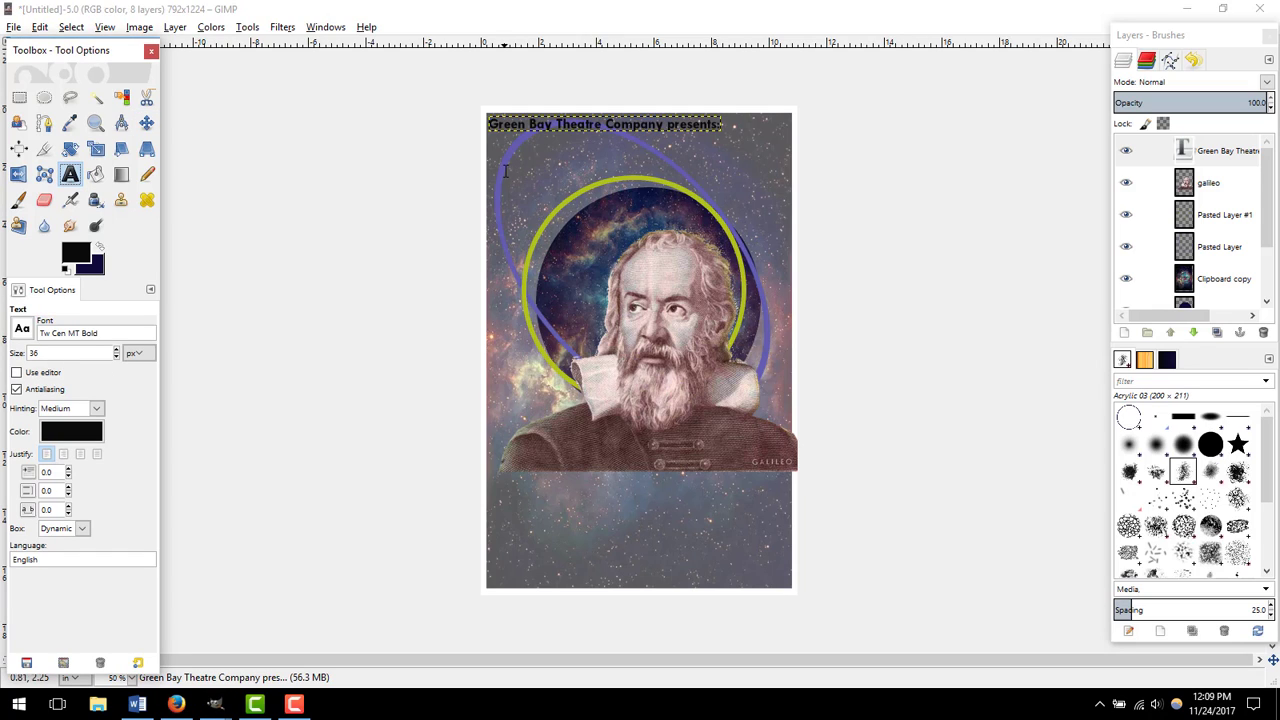
{"action": "left_click", "coordinate": [22, 328]}
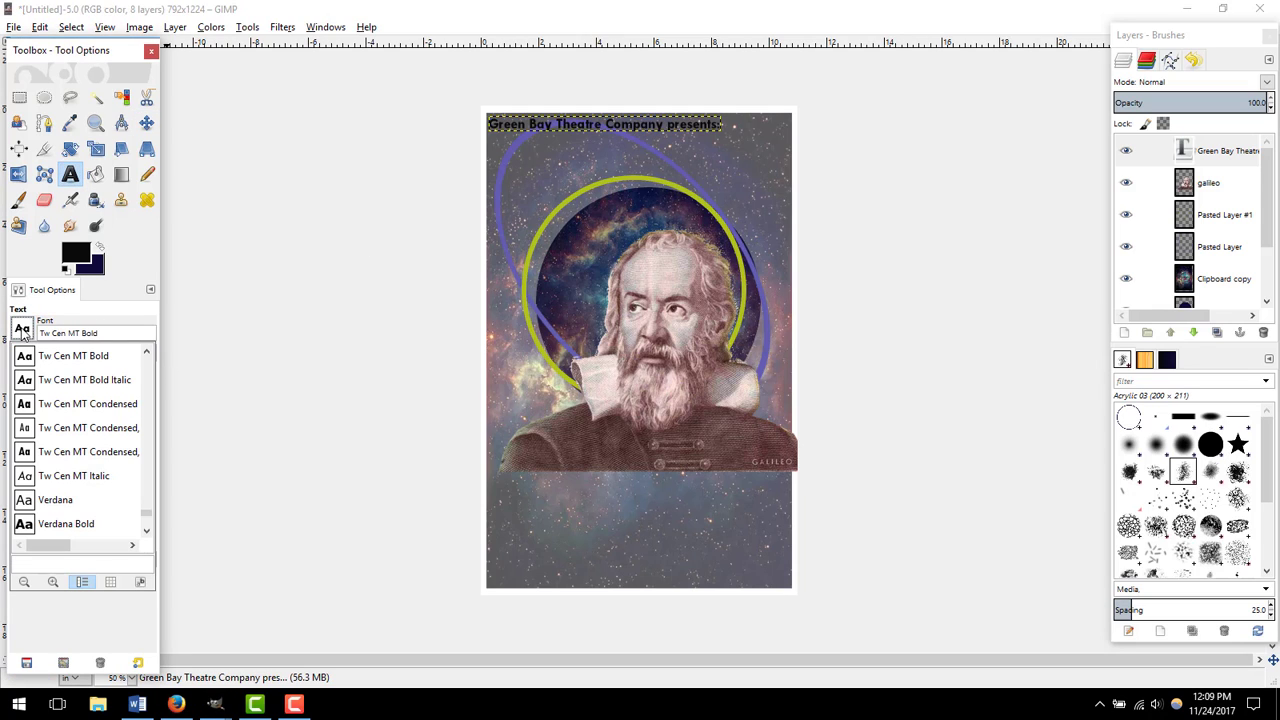
{"action": "left_click", "coordinate": [146, 355]}
{"action": "left_click", "coordinate": [146, 355]}
{"action": "left_click", "coordinate": [146, 355]}
{"action": "left_click", "coordinate": [146, 355]}
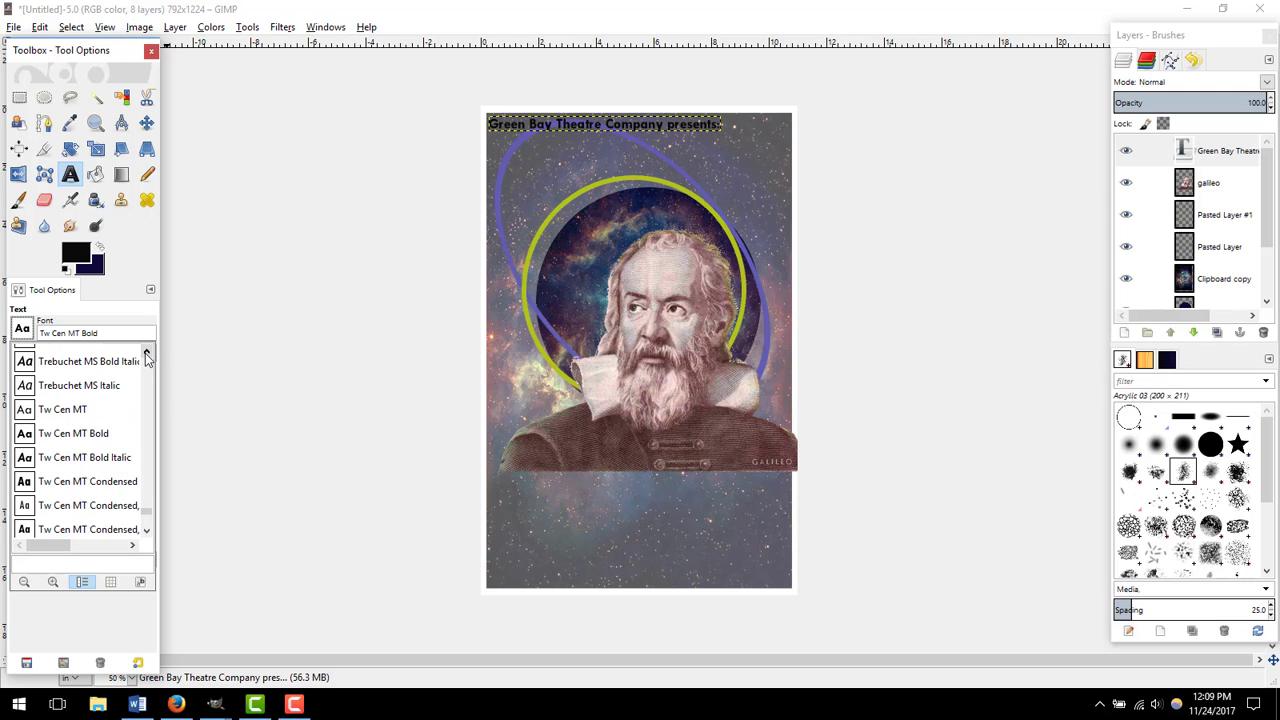
{"action": "left_click", "coordinate": [146, 355]}
{"action": "left_click", "coordinate": [146, 355]}
{"action": "left_click", "coordinate": [146, 355]}
{"action": "left_click", "coordinate": [146, 355]}
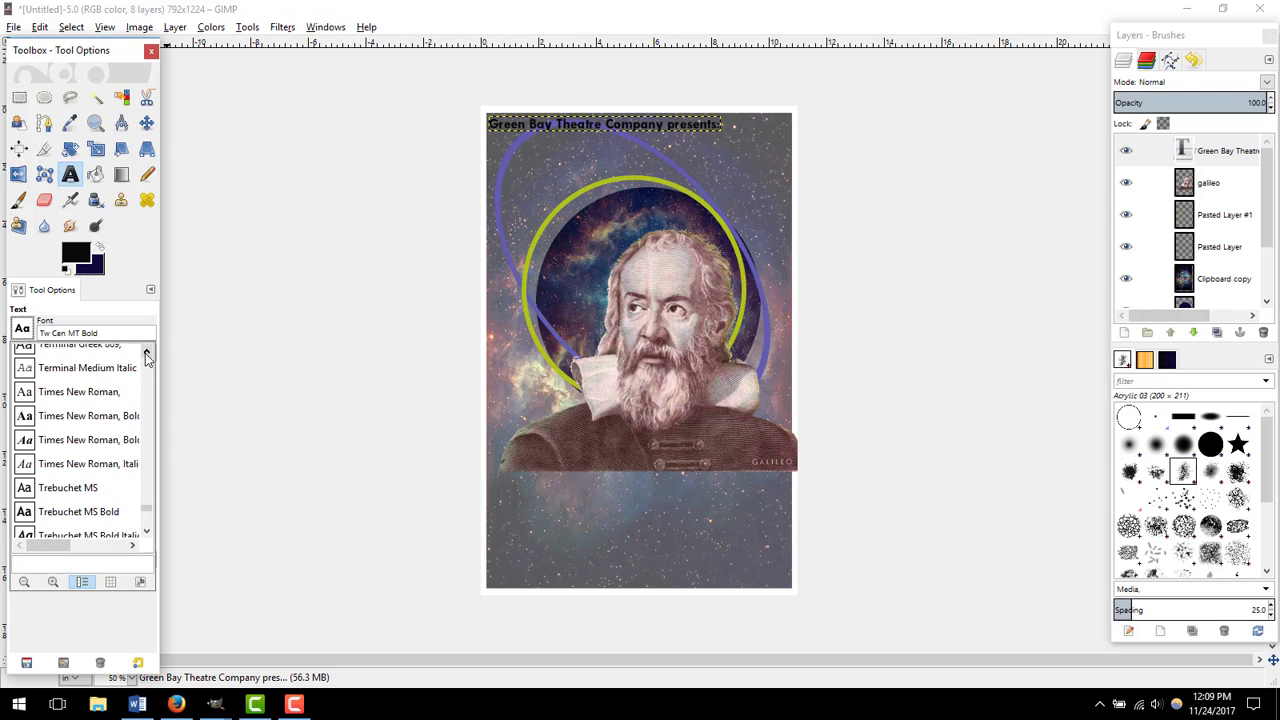
{"action": "left_click", "coordinate": [146, 355]}
{"action": "left_click", "coordinate": [146, 355]}
{"action": "left_click", "coordinate": [146, 355]}
{"action": "left_click", "coordinate": [146, 355]}
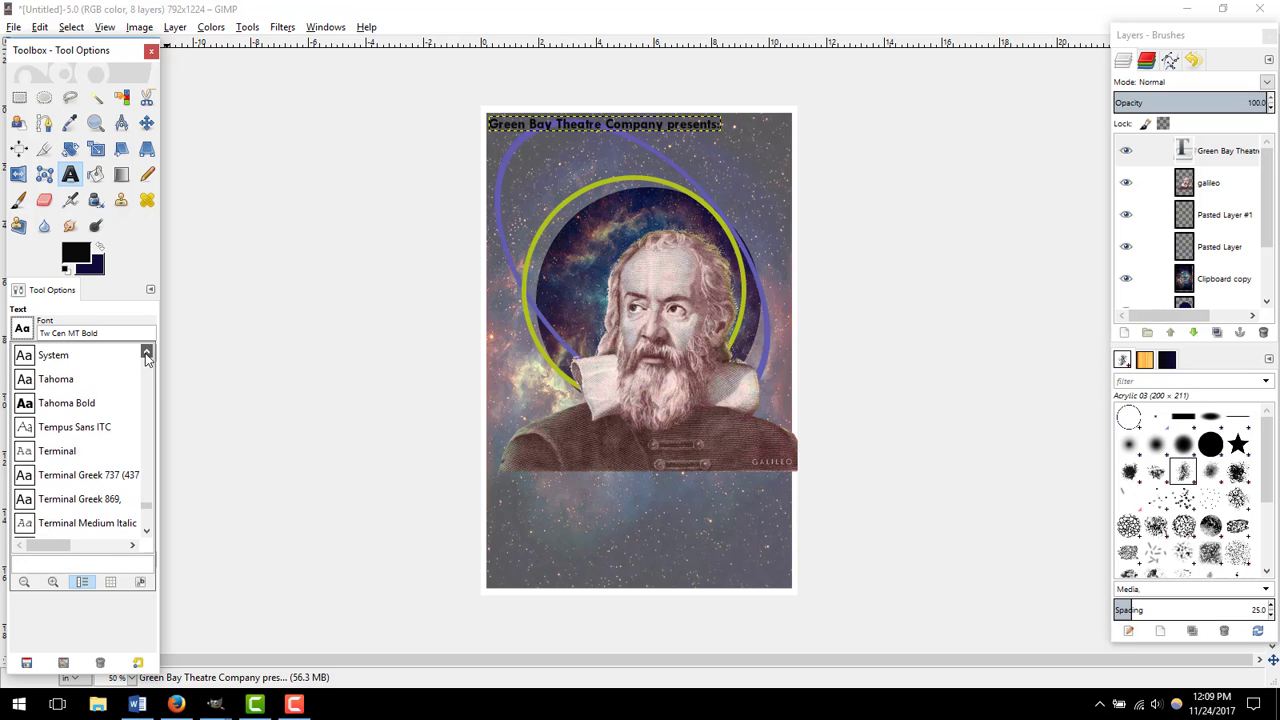
{"action": "left_click", "coordinate": [146, 355]}
{"action": "left_click", "coordinate": [146, 355]}
{"action": "left_click", "coordinate": [146, 355]}
{"action": "left_click", "coordinate": [146, 355]}
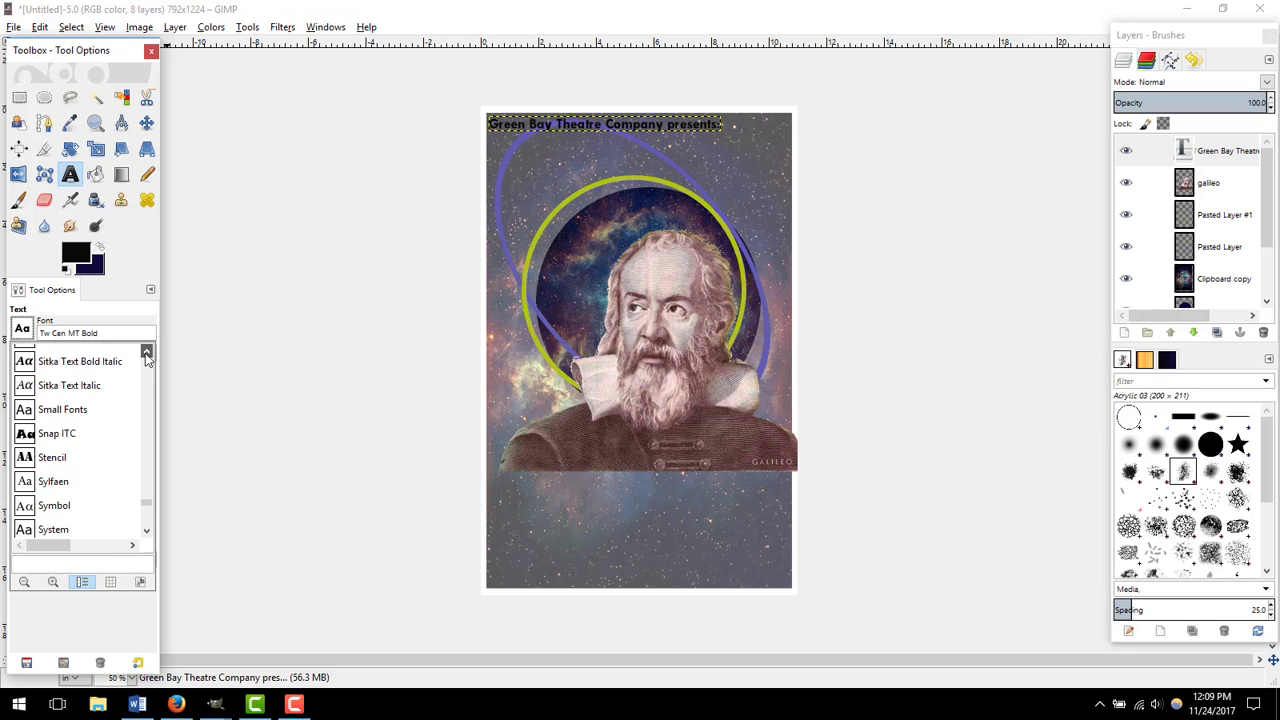
{"action": "left_click", "coordinate": [146, 355]}
{"action": "left_click", "coordinate": [146, 355]}
{"action": "left_click", "coordinate": [146, 355]}
{"action": "left_click", "coordinate": [146, 355]}
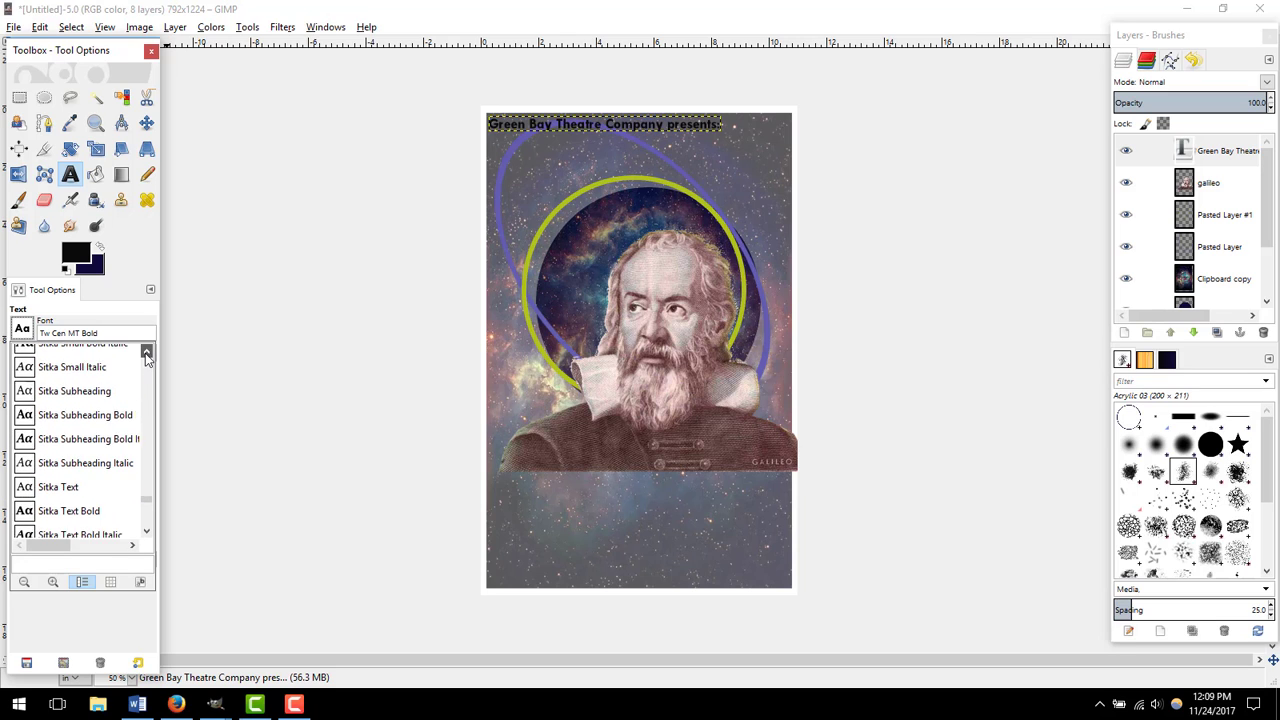
{"action": "left_click", "coordinate": [146, 355]}
{"action": "left_click", "coordinate": [146, 355]}
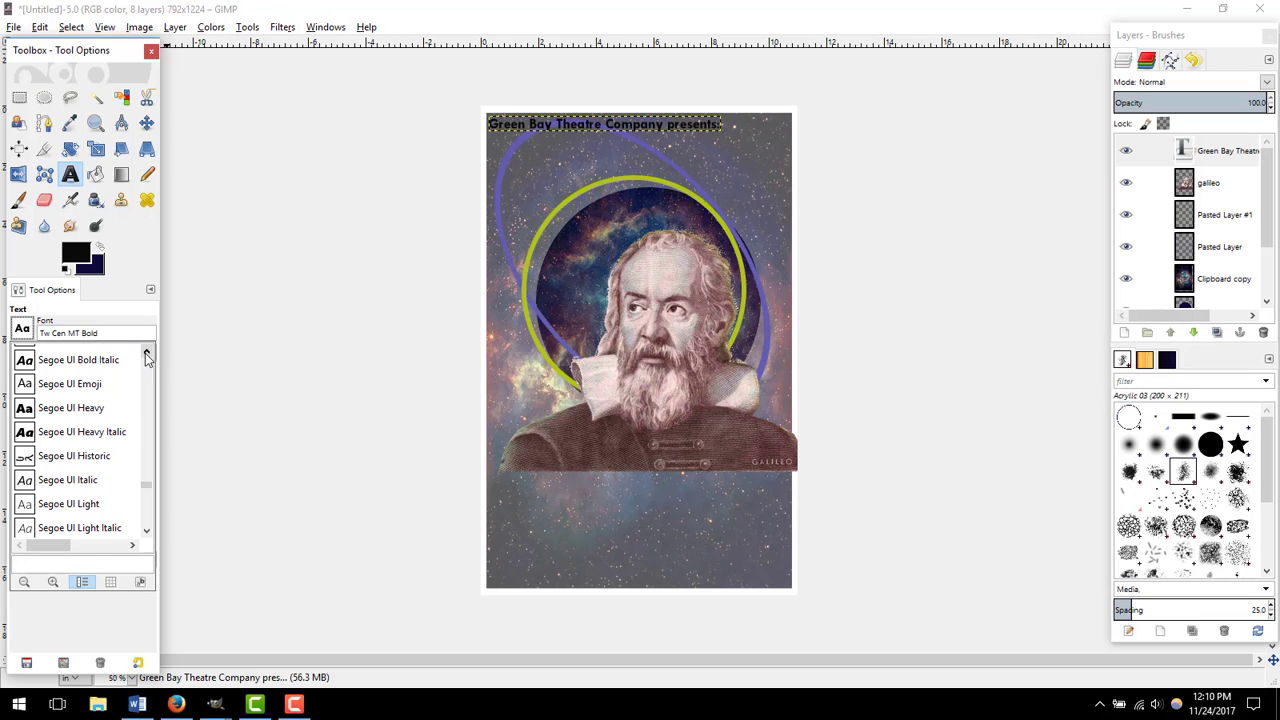
{"action": "left_click_drag", "start_coordinate": [147, 357], "coordinate": [148, 358]}
{"action": "left_click", "coordinate": [88, 389]}
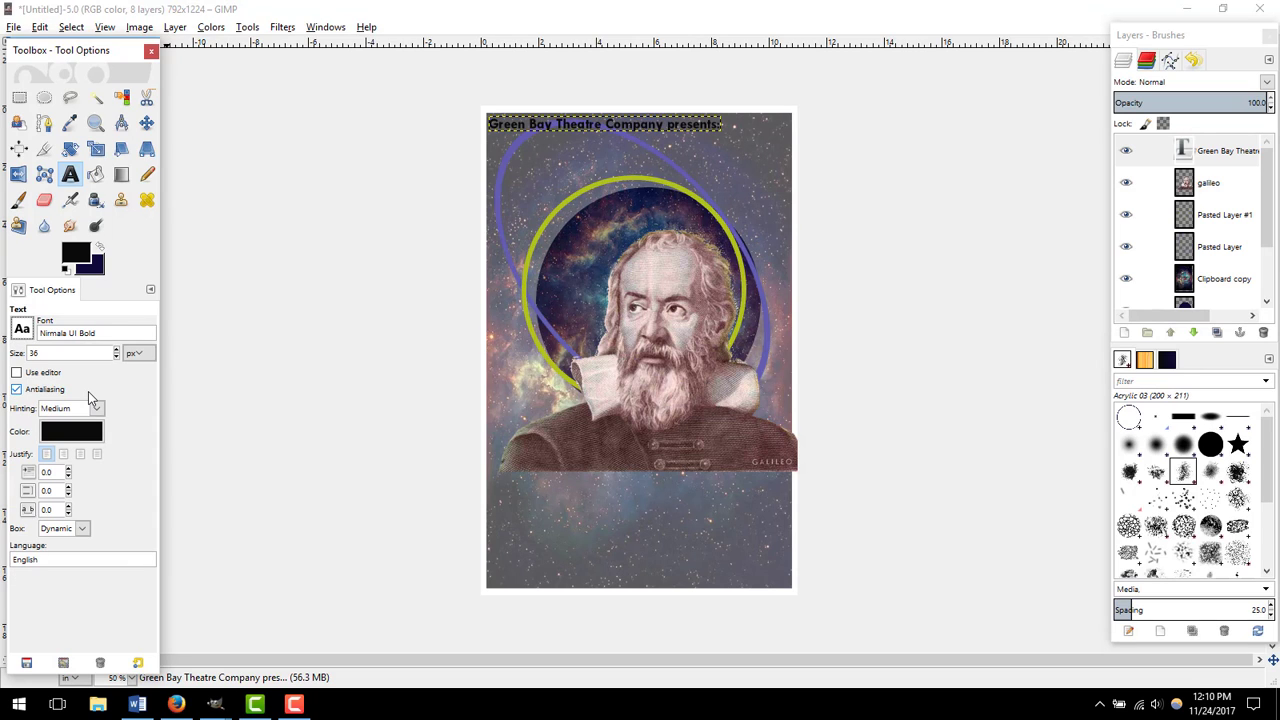
Step: Add the title text "Life of Galileo" below the company line, near the poster's left edge
{"action": "left_click", "coordinate": [501, 177]}
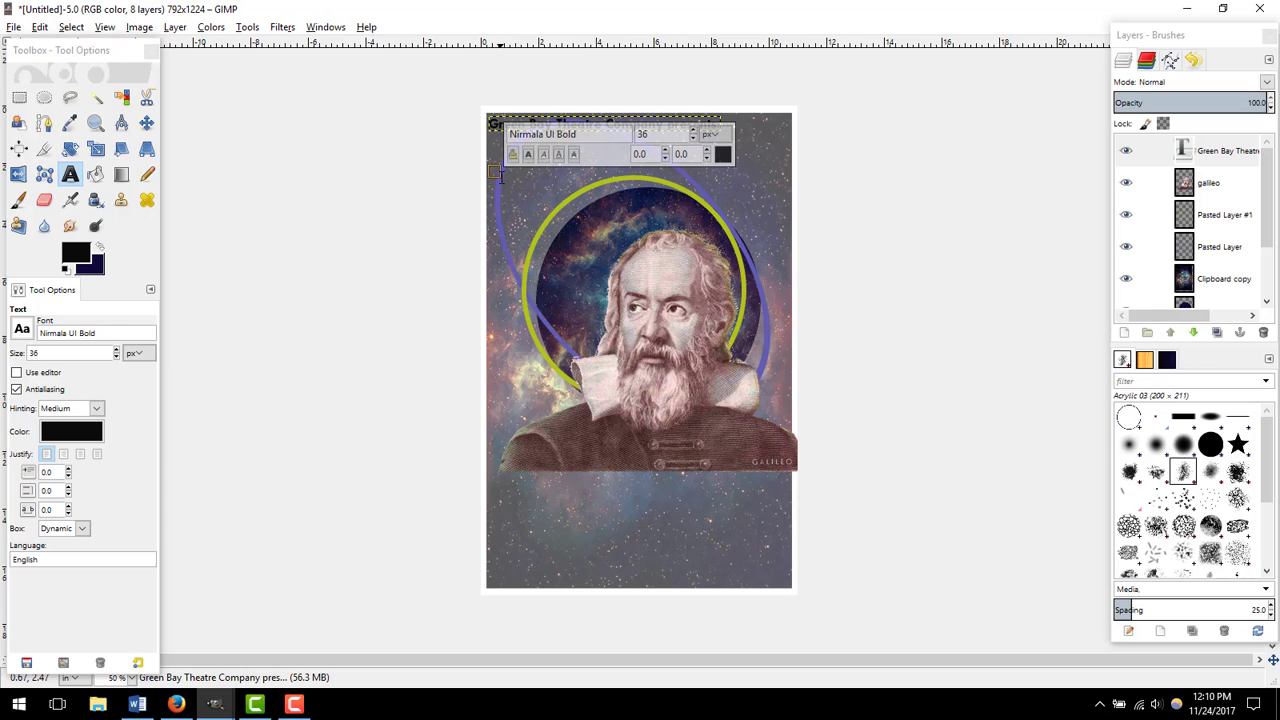
{"action": "type", "text": "Life"}
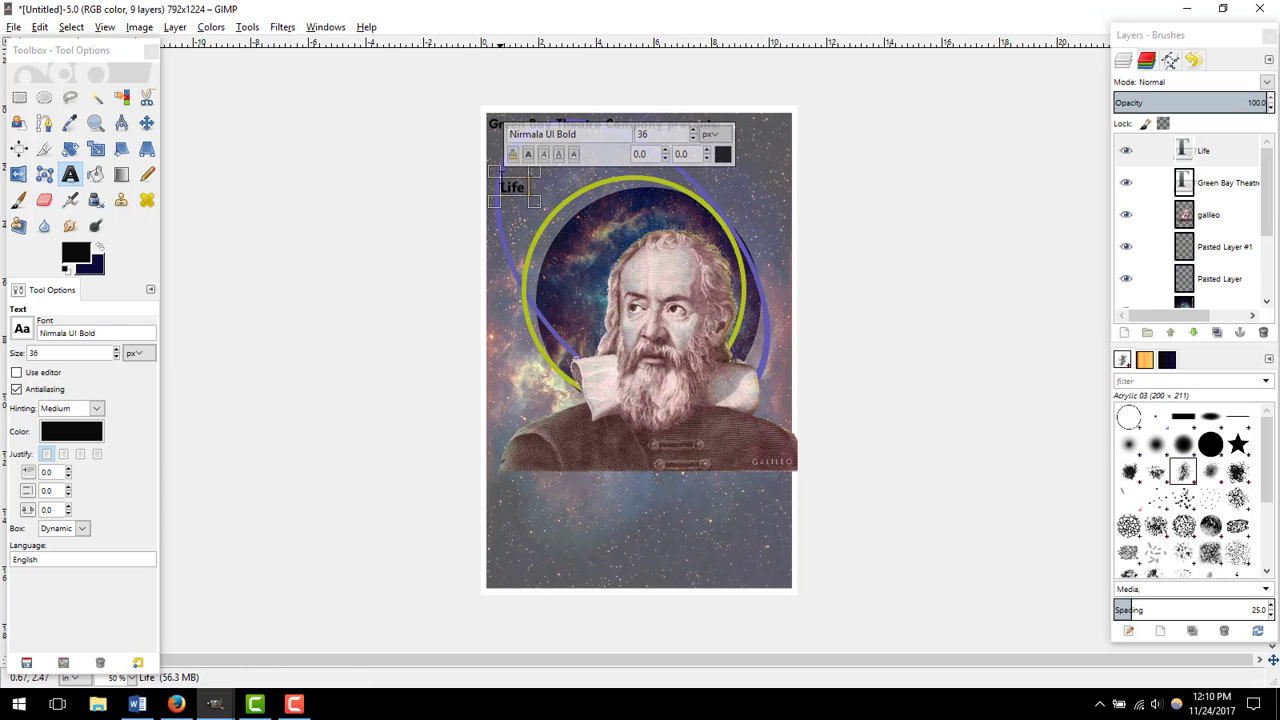
{"action": "type", "text": " of Galileo"}
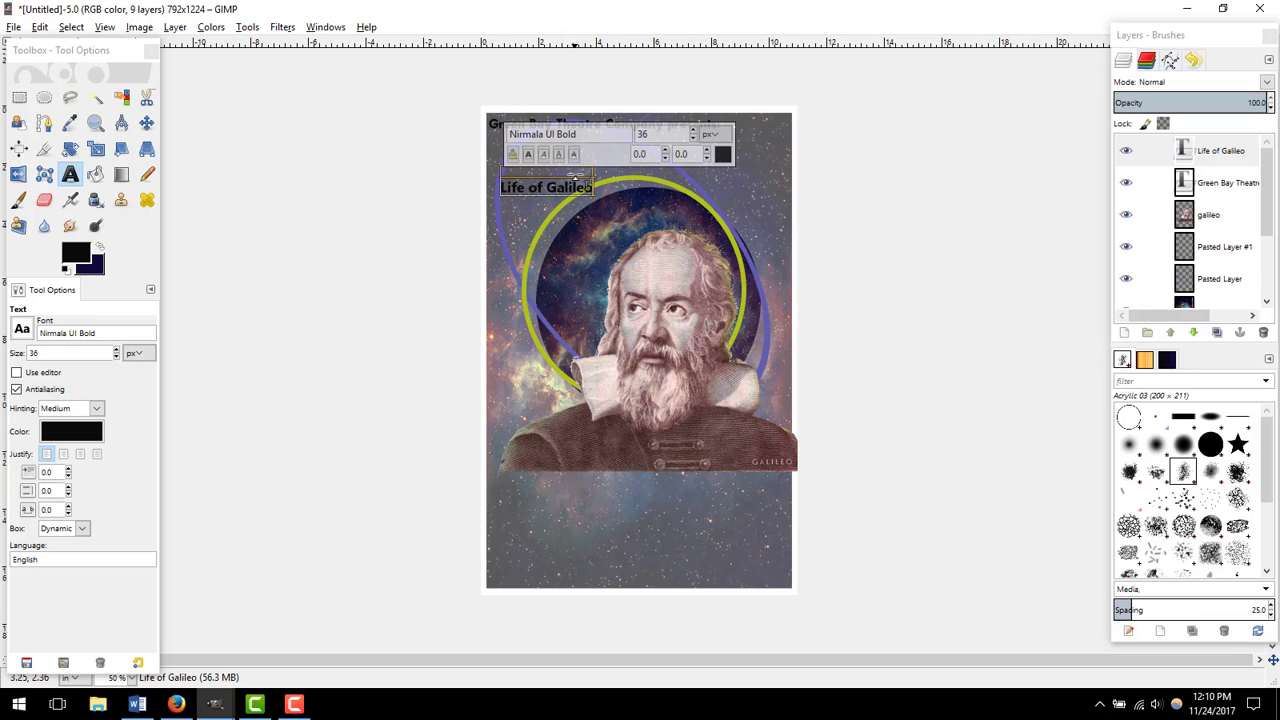
Step: Select the whole Life of Galileo title and enlarge its font size to 89 px
{"action": "left_click", "coordinate": [694, 130]}
{"action": "left_click", "coordinate": [694, 130]}
{"action": "left_click", "coordinate": [694, 130]}
{"action": "left_click", "coordinate": [694, 130]}
{"action": "left_click", "coordinate": [694, 130]}
{"action": "left_click", "coordinate": [694, 130]}
{"action": "left_click", "coordinate": [693, 130]}
{"action": "triple_click", "coordinate": [538, 188]}
{"action": "double_click", "coordinate": [538, 188]}
{"action": "triple_click", "coordinate": [537, 188]}
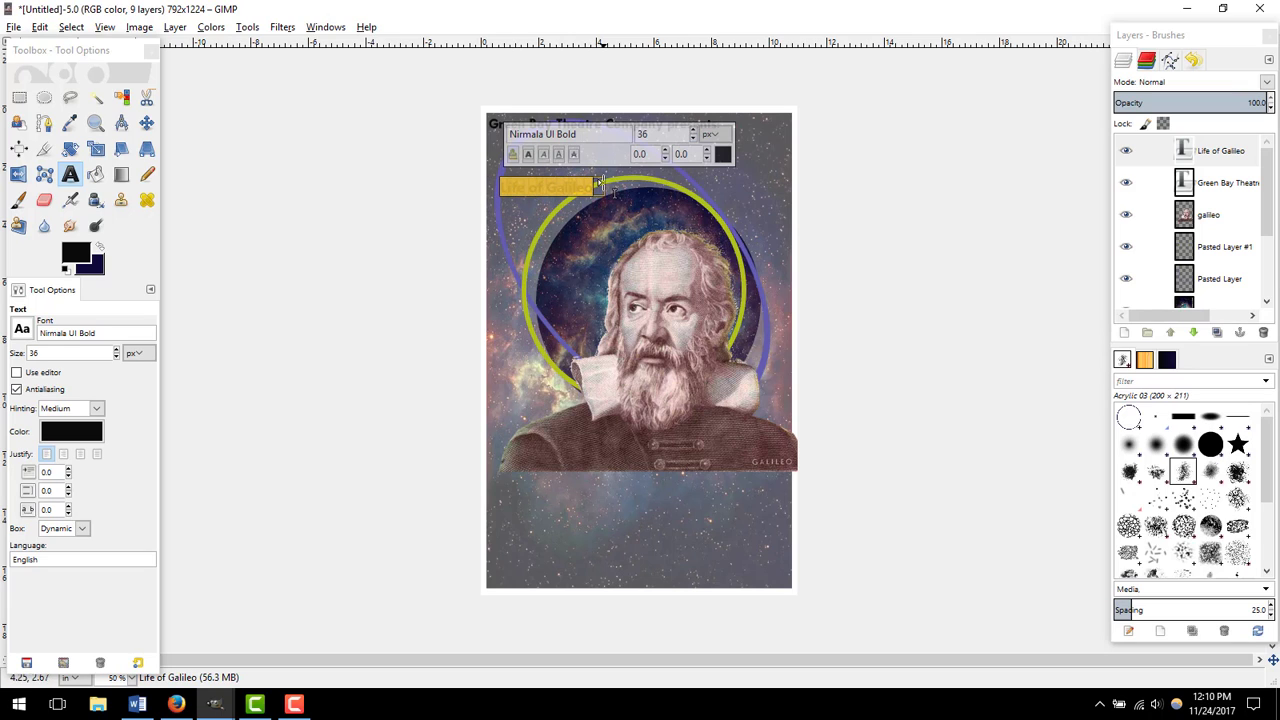
{"action": "left_click", "coordinate": [692, 130]}
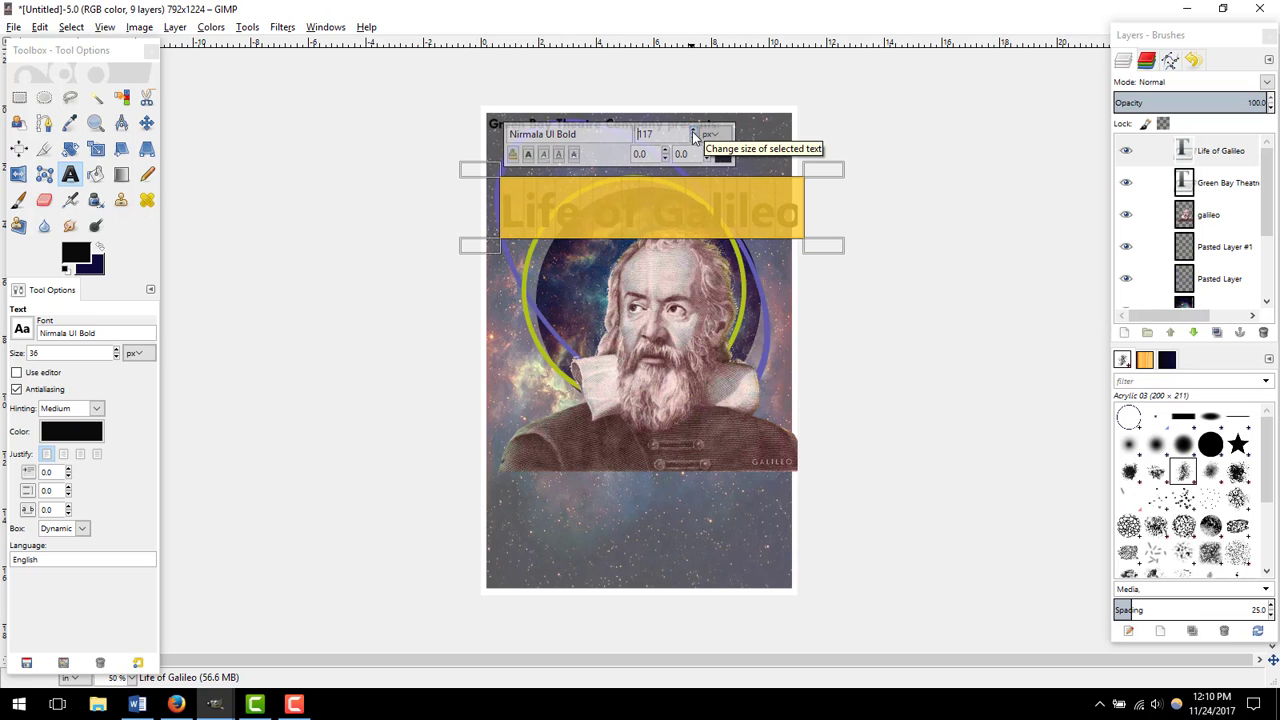
{"action": "left_click", "coordinate": [693, 139]}
{"action": "left_click", "coordinate": [693, 139]}
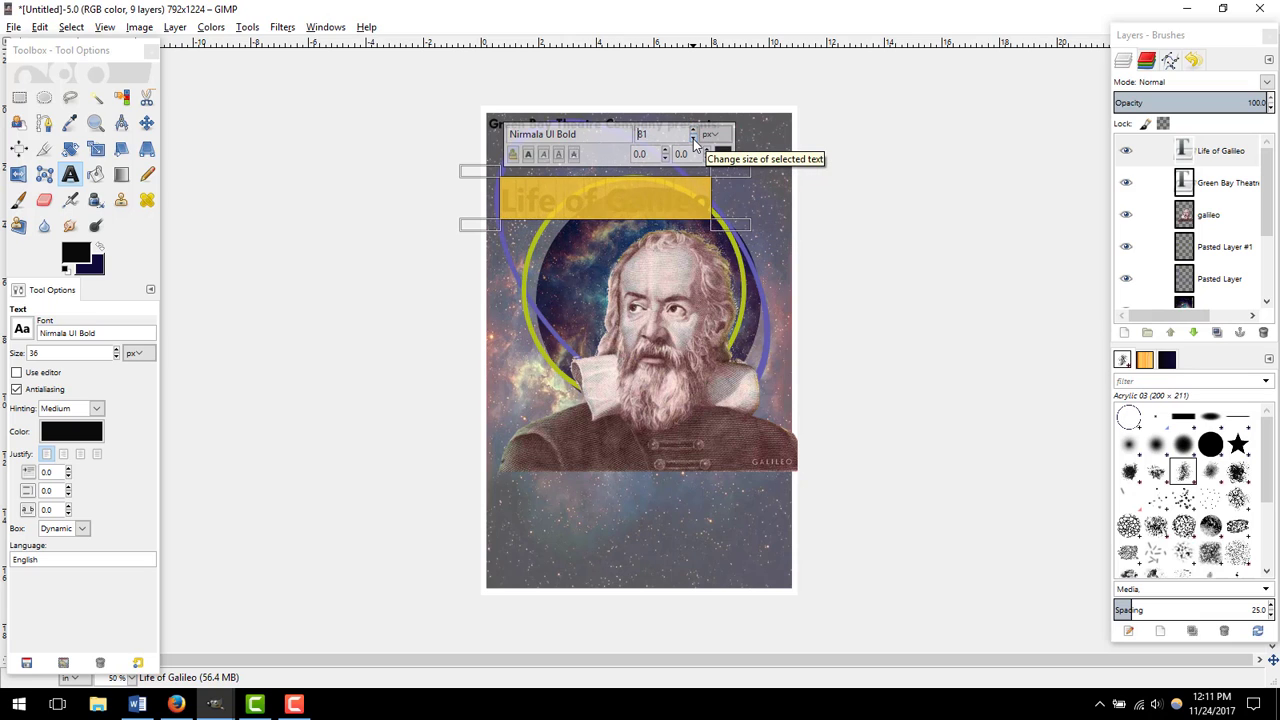
{"action": "left_click", "coordinate": [693, 131]}
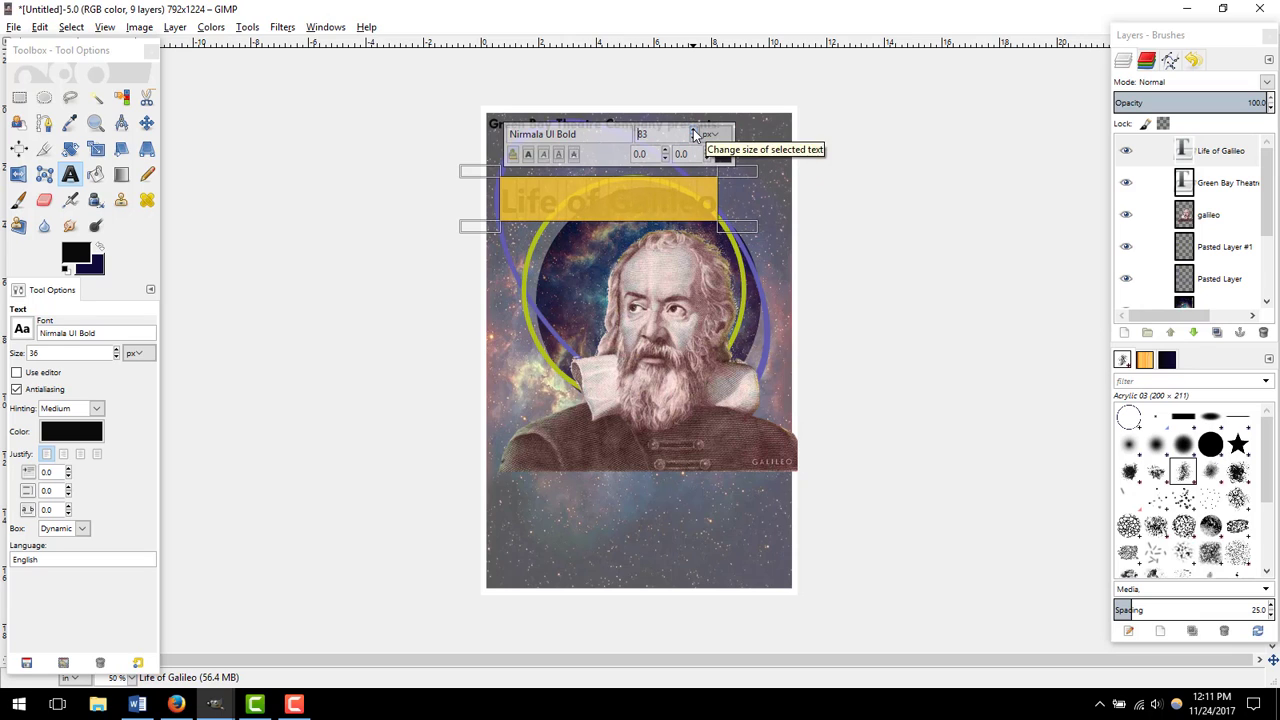
{"action": "left_click", "coordinate": [693, 131]}
{"action": "left_click", "coordinate": [693, 131]}
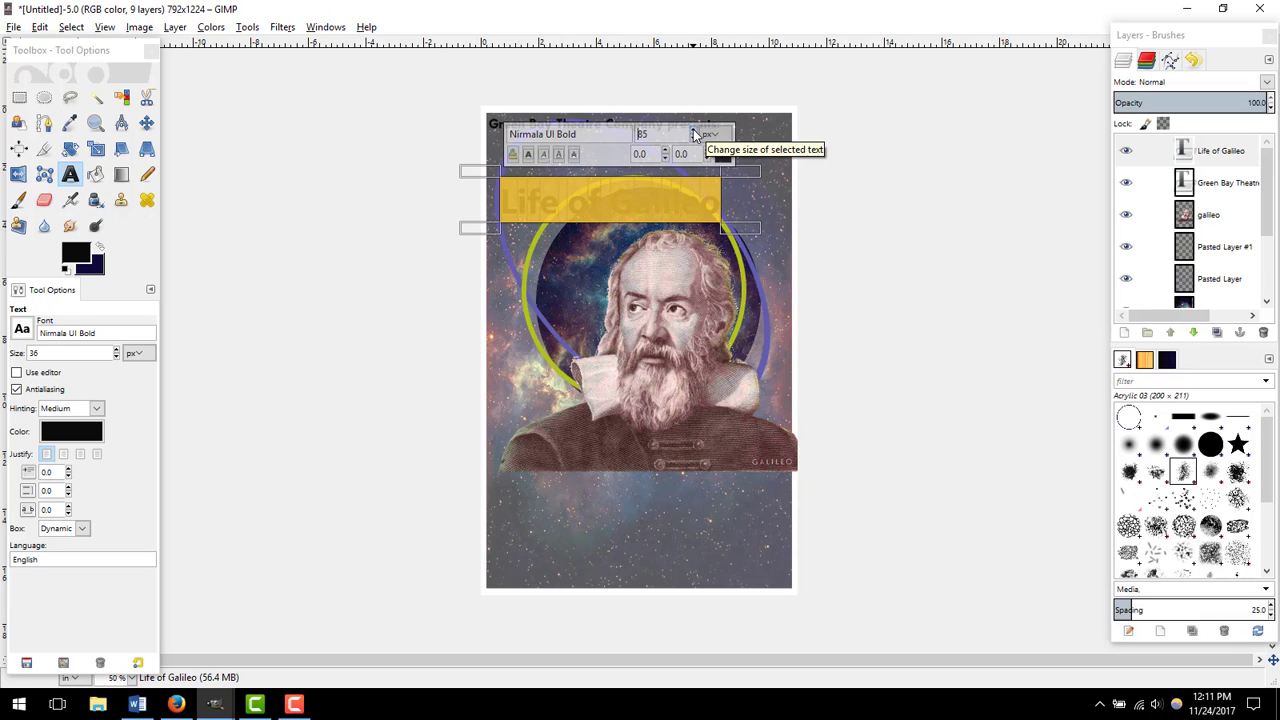
{"action": "left_click", "coordinate": [693, 131]}
{"action": "left_click", "coordinate": [693, 131]}
{"action": "left_click", "coordinate": [693, 131]}
{"action": "left_click", "coordinate": [693, 131]}
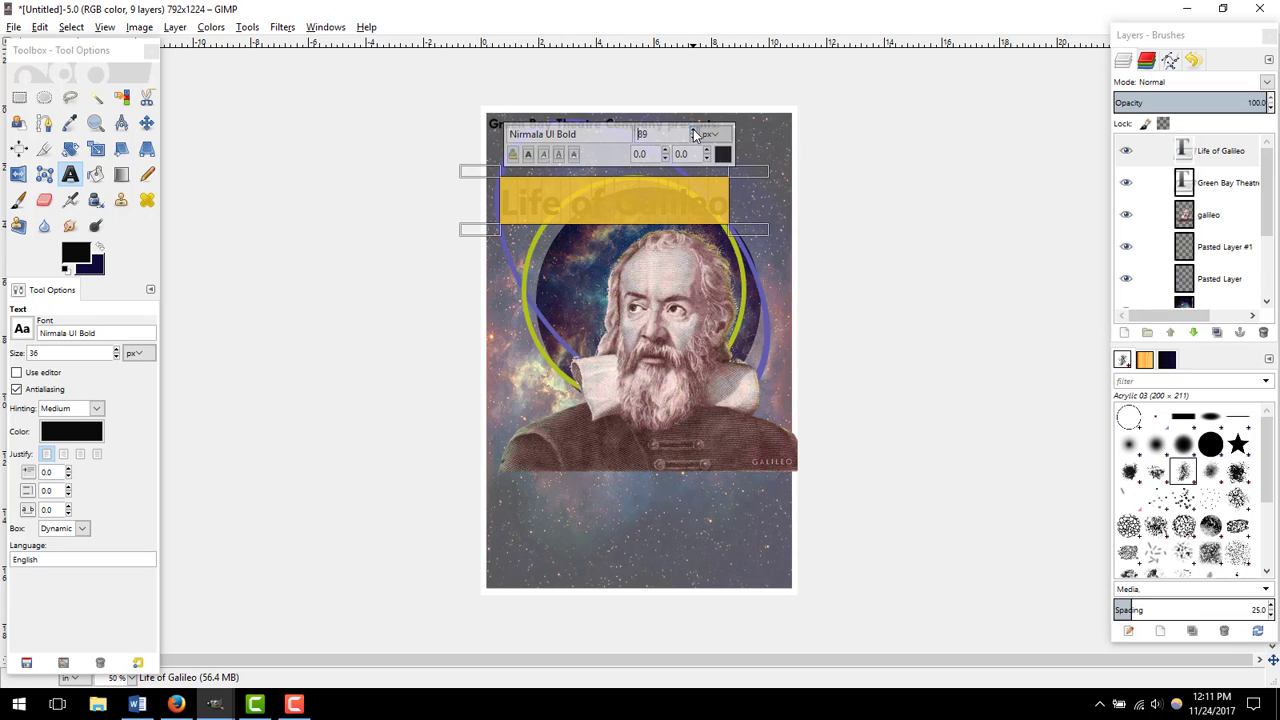
Step: Set the title's font size to 90 px and move the title up, closer to the company line
{"action": "left_click", "coordinate": [693, 131]}
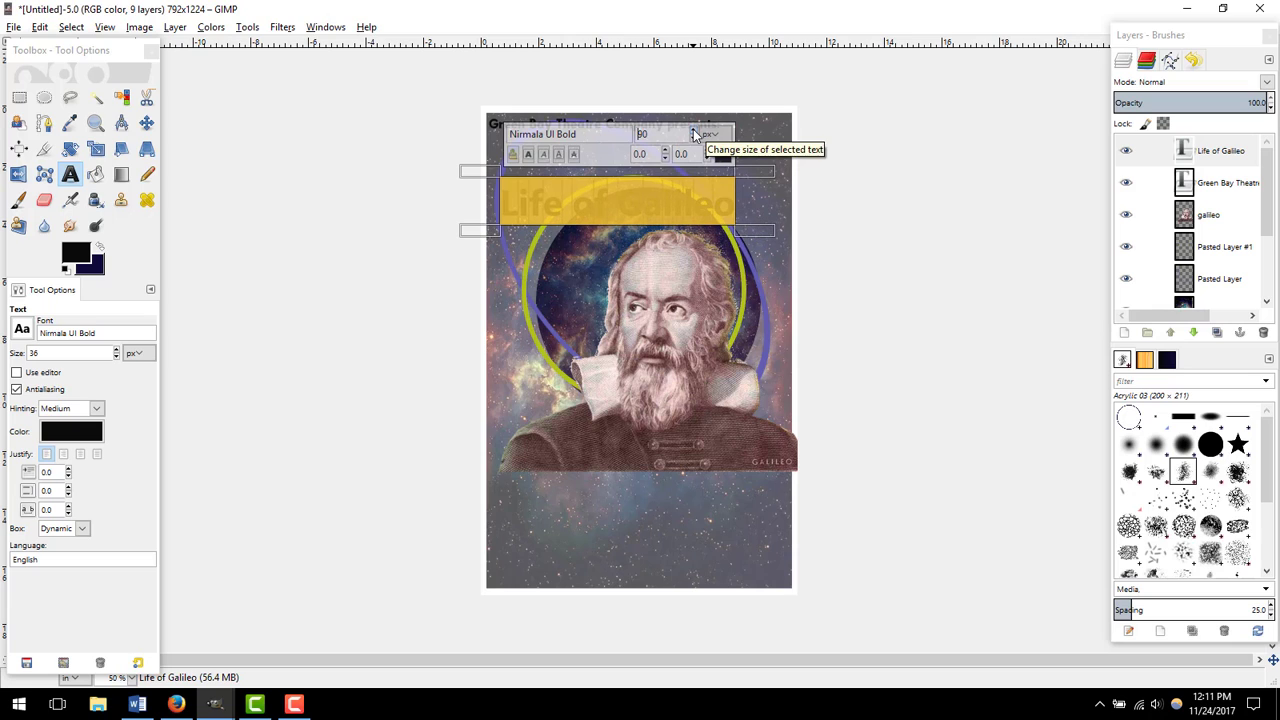
{"action": "left_click", "coordinate": [705, 208]}
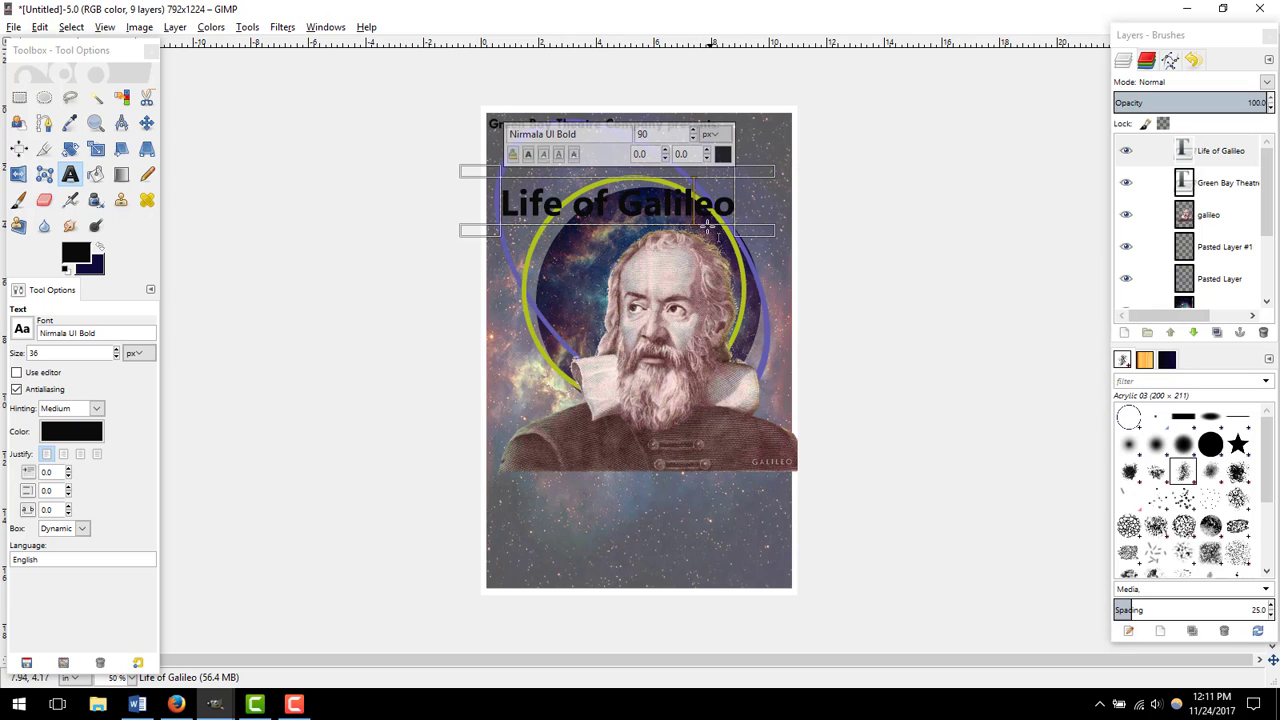
{"action": "left_click", "coordinate": [147, 123]}
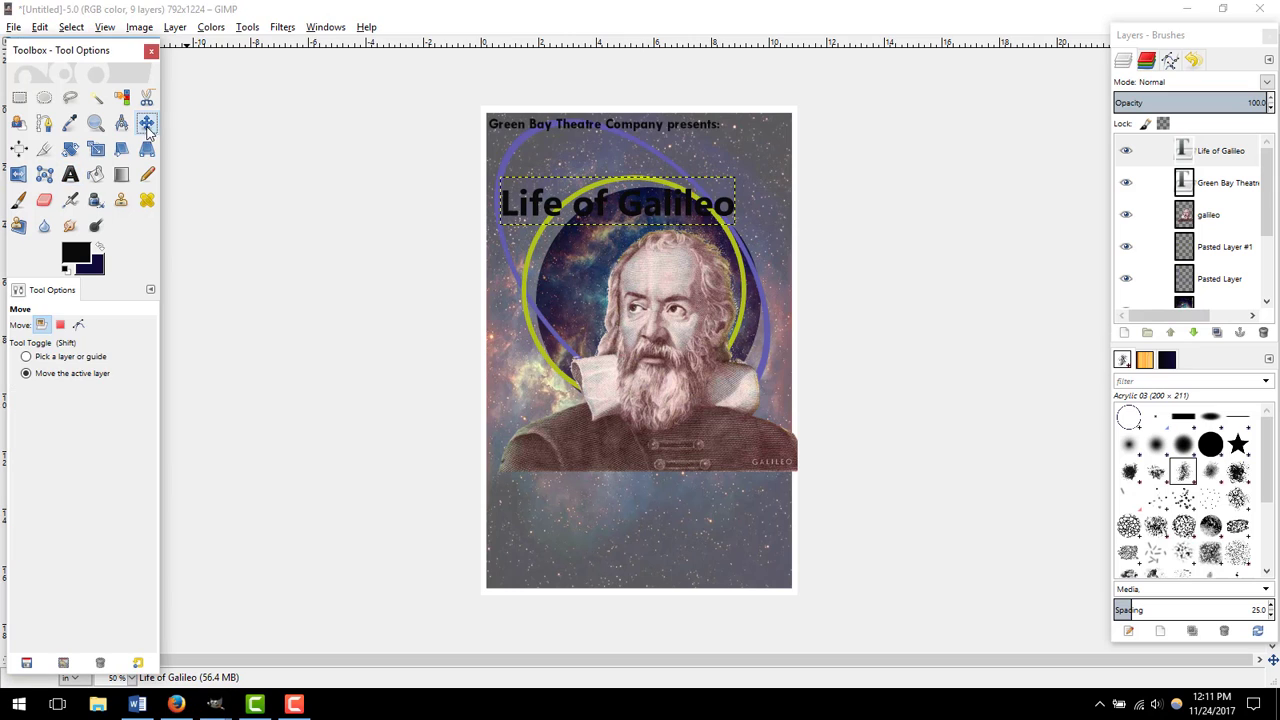
{"action": "mouse_move", "coordinate": [641, 203]}
{"action": "left_mouse_down"}
{"action": "mouse_move", "coordinate": [640, 161]}
{"action": "mouse_move", "coordinate": [640, 178]}
{"action": "left_mouse_up"}
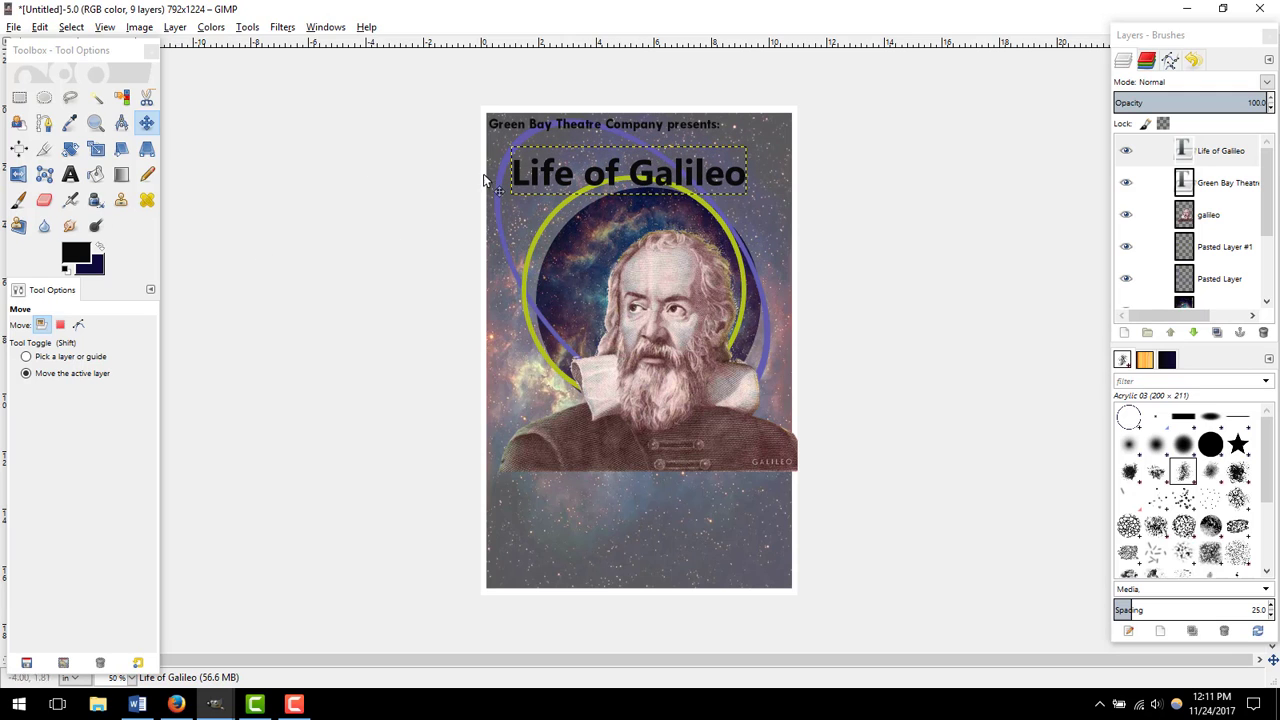
Step: Reopen the Life of Galileo text layer for editing with the Text tool
{"action": "left_click", "coordinate": [1228, 160]}
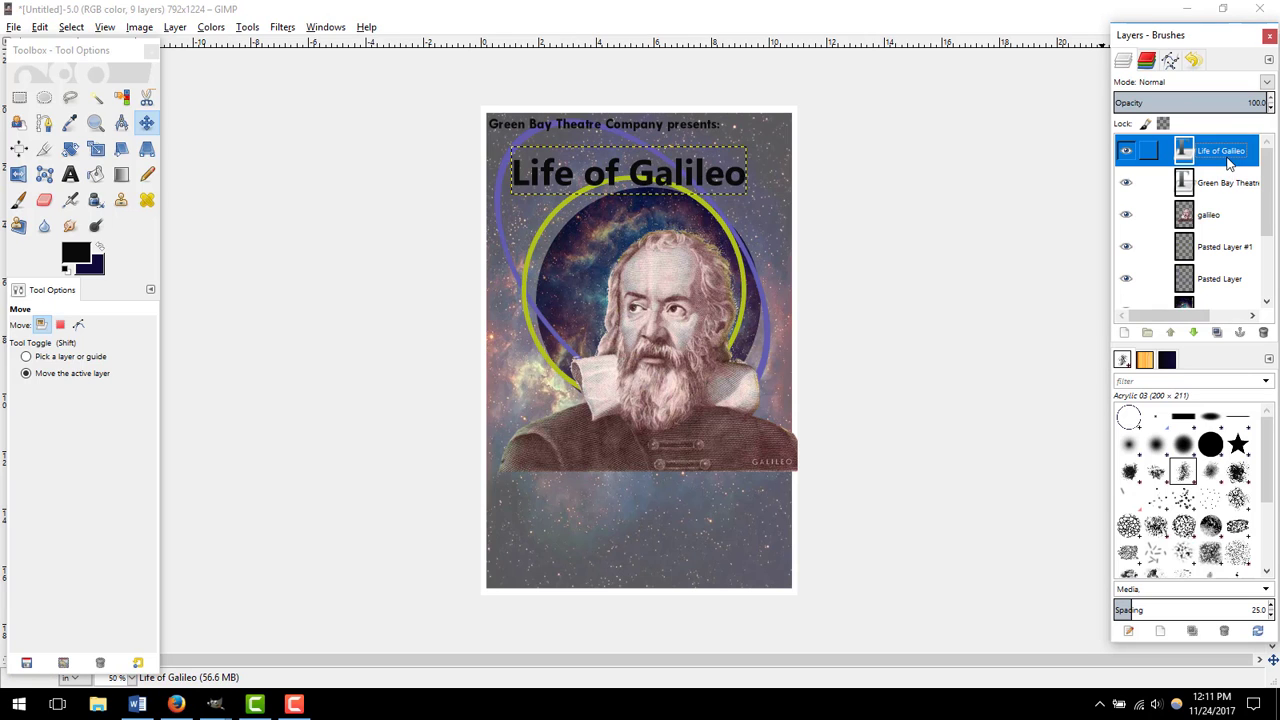
{"action": "right_click", "coordinate": [1230, 163]}
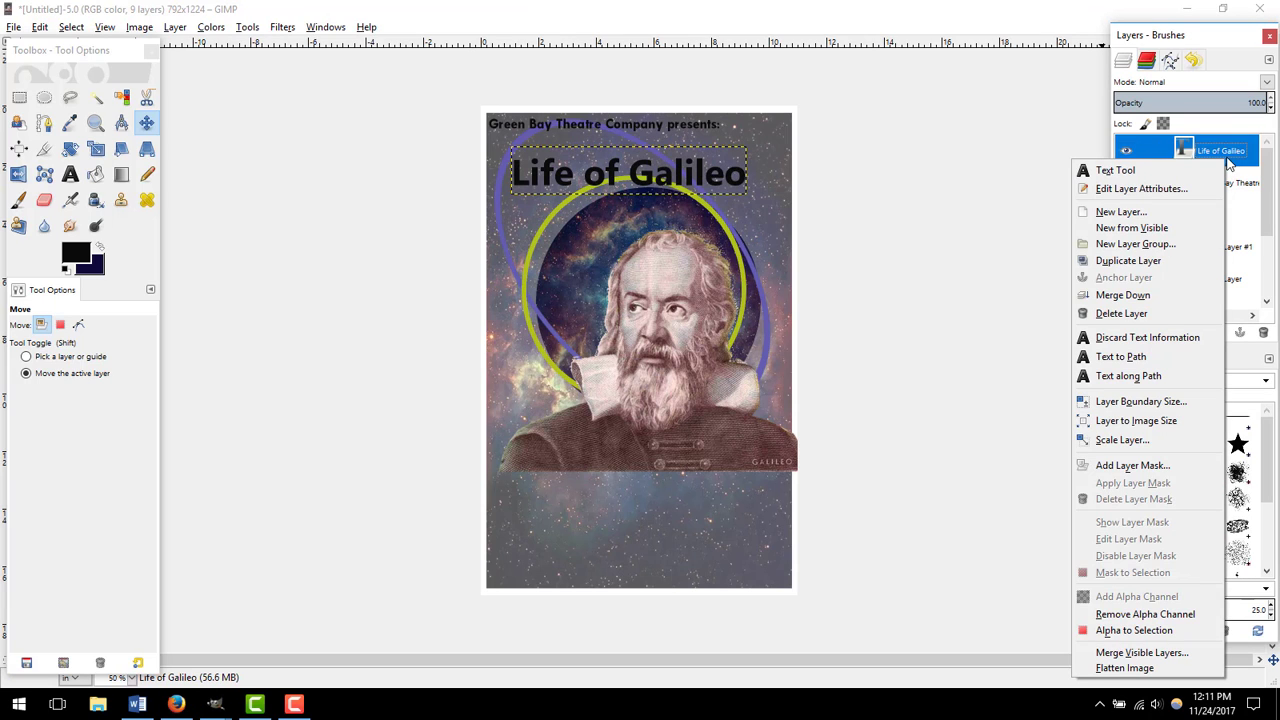
{"action": "left_click", "coordinate": [1165, 172]}
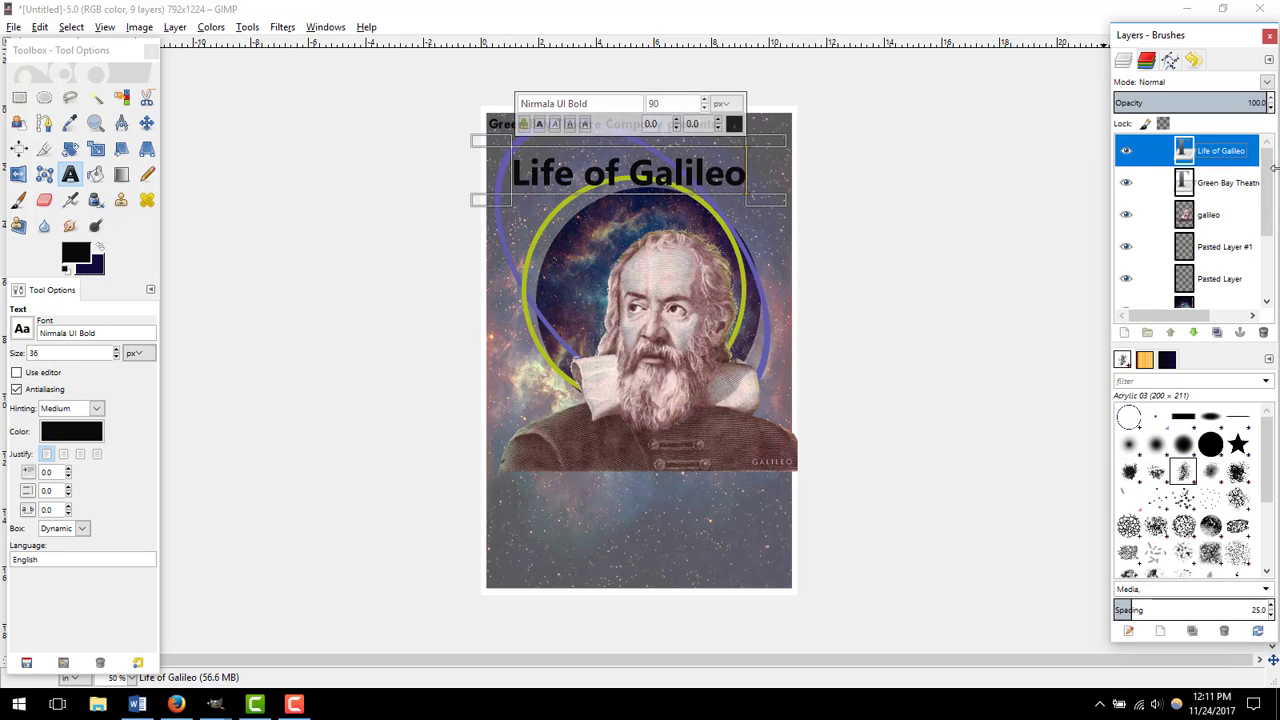
{"action": "right_click", "coordinate": [1204, 151]}
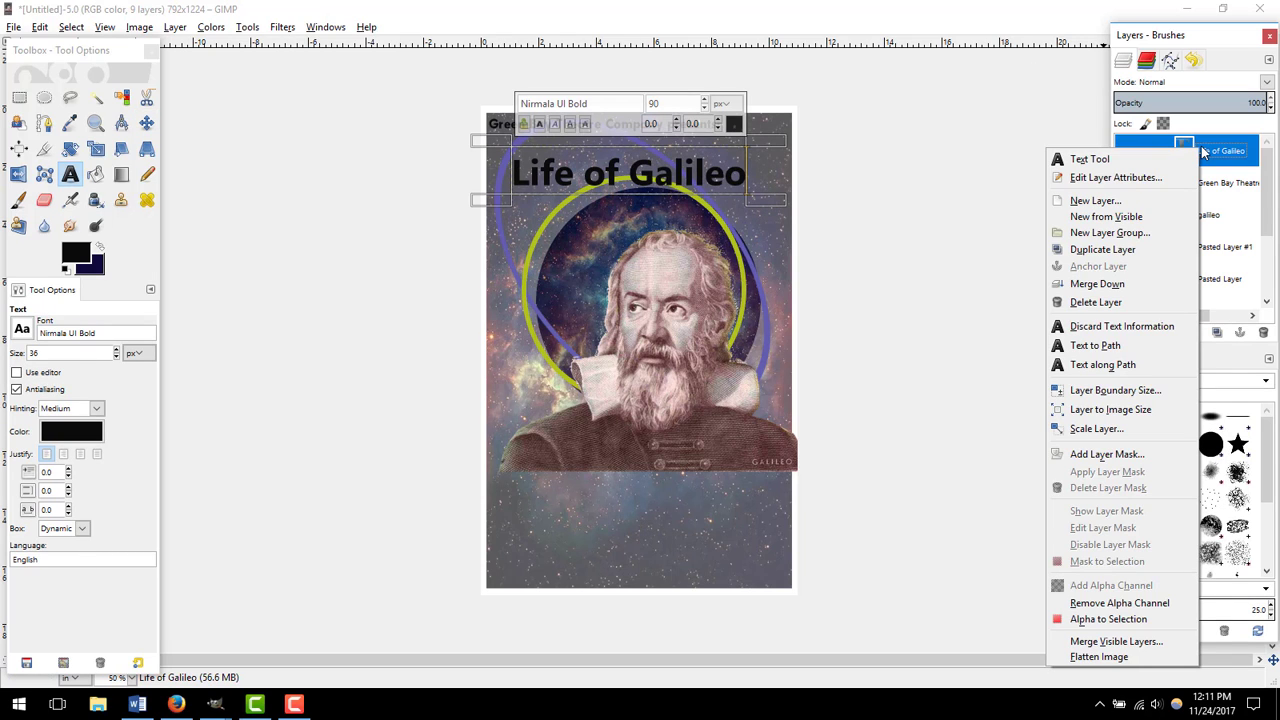
{"action": "left_click", "coordinate": [1147, 157]}
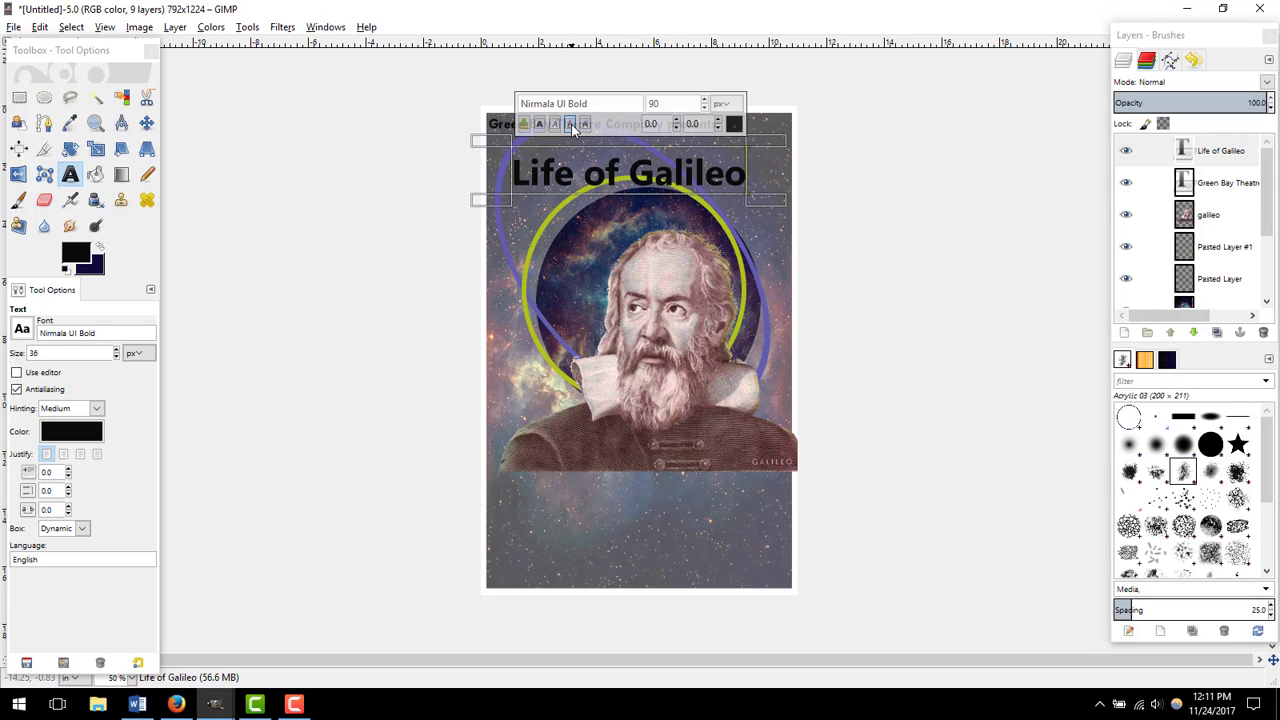
Step: Select the whole Life of Galileo title and change its font to Onyx
{"action": "left_click", "coordinate": [612, 104]}
{"action": "key", "text": "Up"}
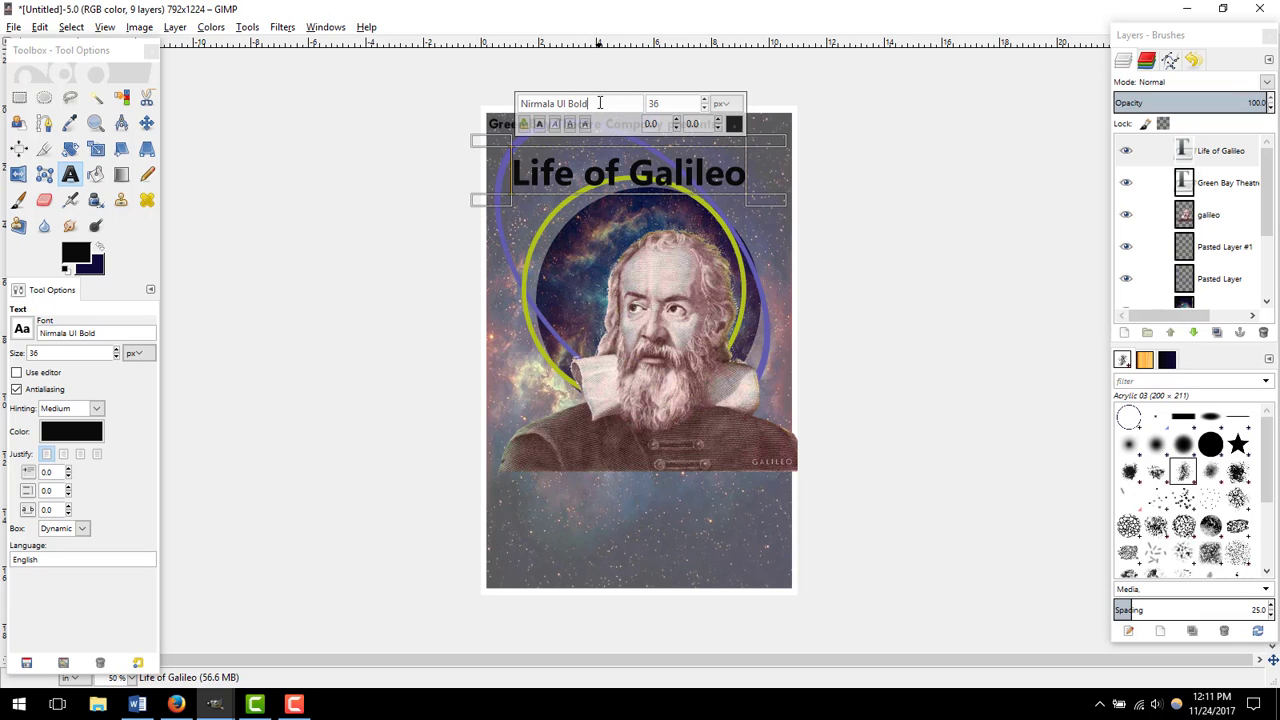
{"action": "left_click", "coordinate": [22, 330]}
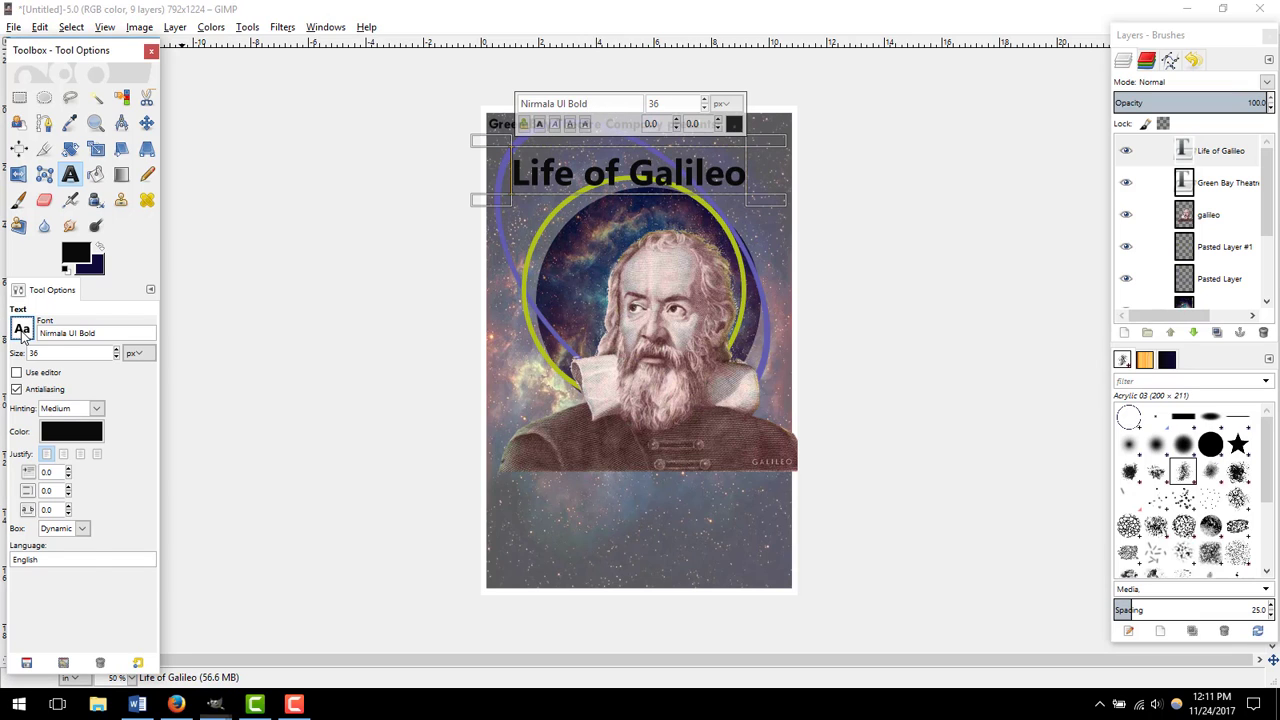
{"action": "left_click", "coordinate": [146, 350]}
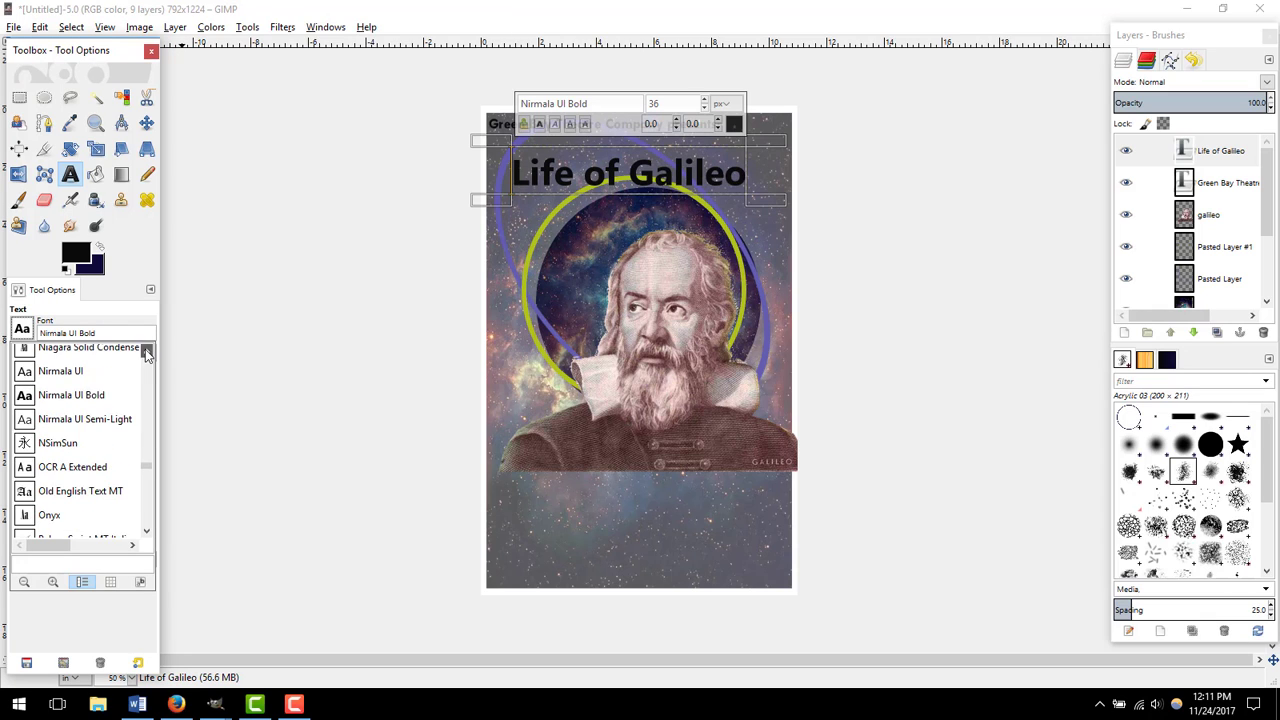
{"action": "triple_click", "coordinate": [615, 178]}
{"action": "left_click", "coordinate": [22, 330]}
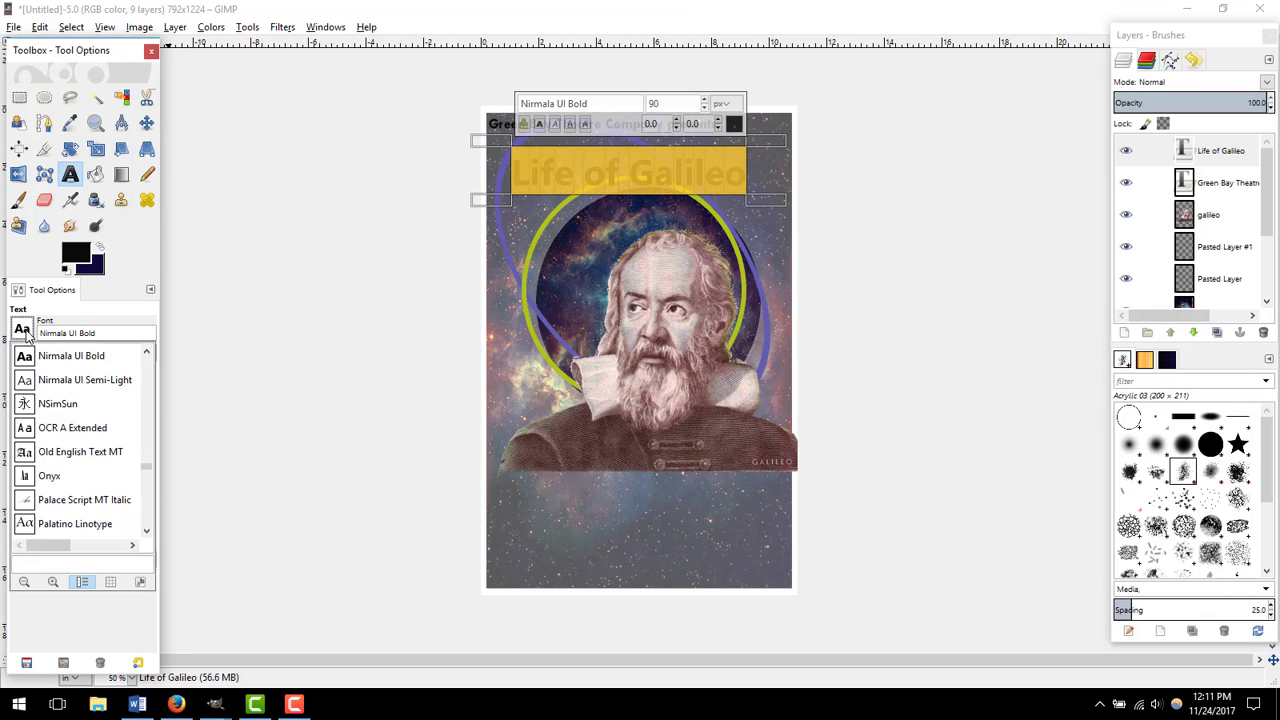
{"action": "left_click", "coordinate": [77, 481]}
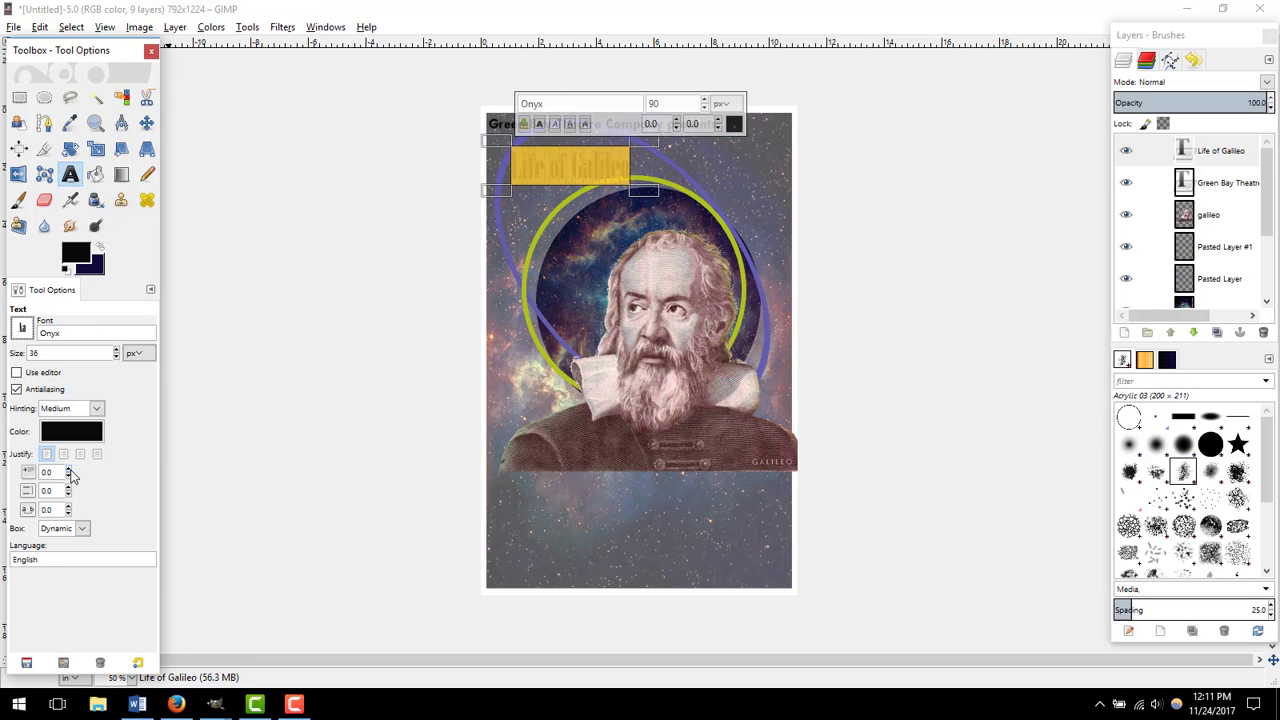
Step: Enlarge the selected title's font size to 181 px
{"action": "left_click_drag", "start_coordinate": [705, 102], "coordinate": [705, 102]}
{"action": "left_click", "coordinate": [705, 102]}
{"action": "left_click", "coordinate": [705, 102]}
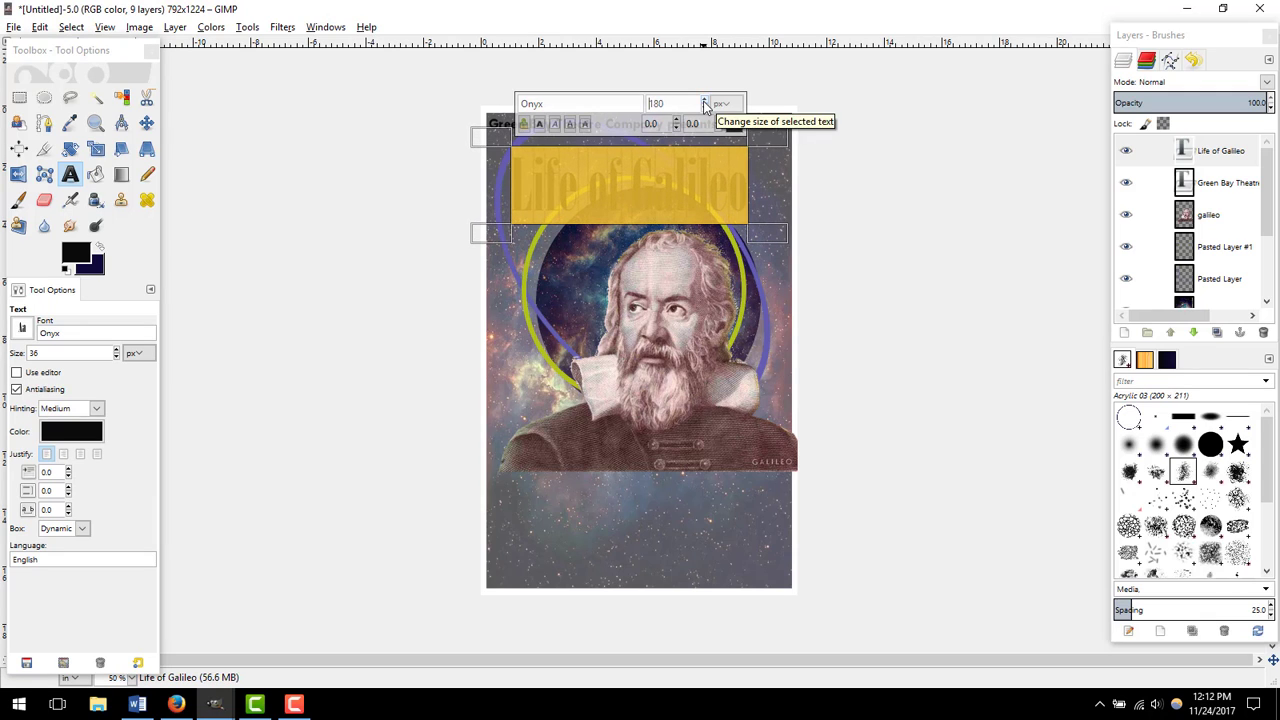
{"action": "left_click", "coordinate": [705, 102]}
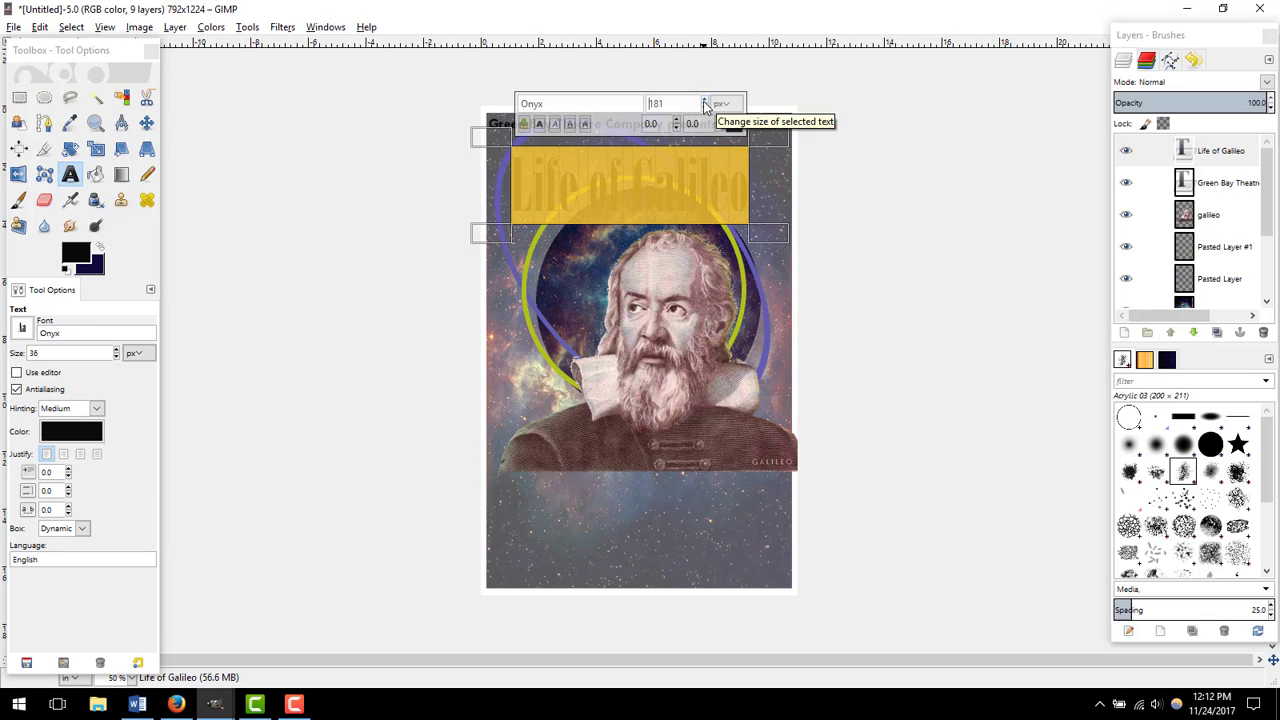
Step: Try different letter spacing and line spacing values on the title and return both to 0.0
{"action": "left_click", "coordinate": [68, 507]}
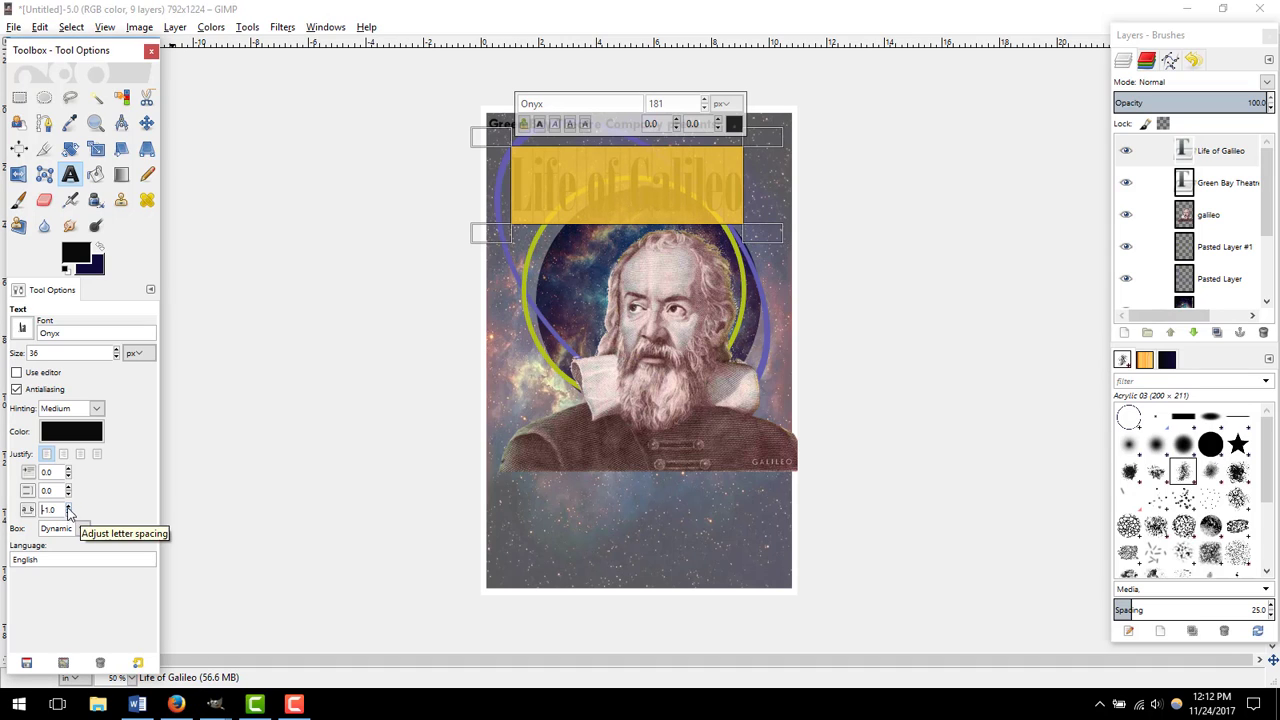
{"action": "left_click", "coordinate": [68, 507]}
{"action": "left_click", "coordinate": [68, 507]}
{"action": "left_click", "coordinate": [68, 507]}
{"action": "left_click", "coordinate": [68, 507]}
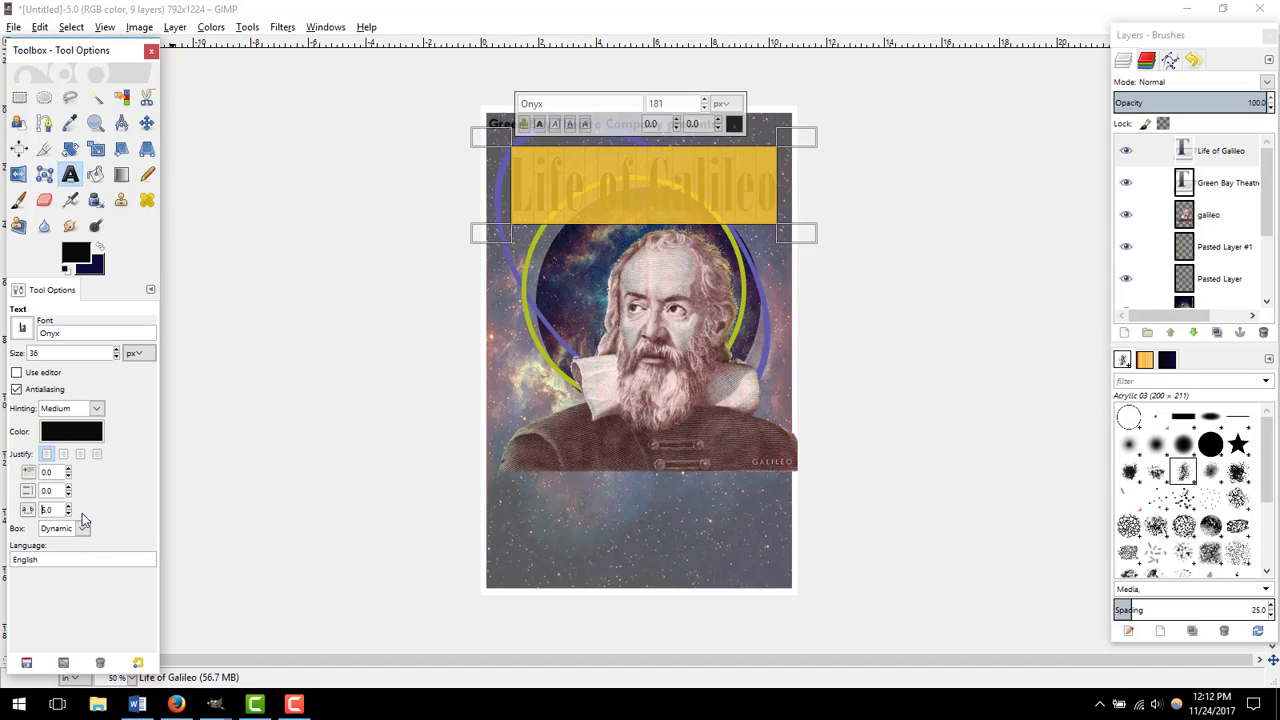
{"action": "left_click", "coordinate": [68, 514]}
{"action": "left_click", "coordinate": [68, 514]}
{"action": "left_click", "coordinate": [68, 514]}
{"action": "left_click", "coordinate": [68, 514]}
{"action": "left_click", "coordinate": [68, 514]}
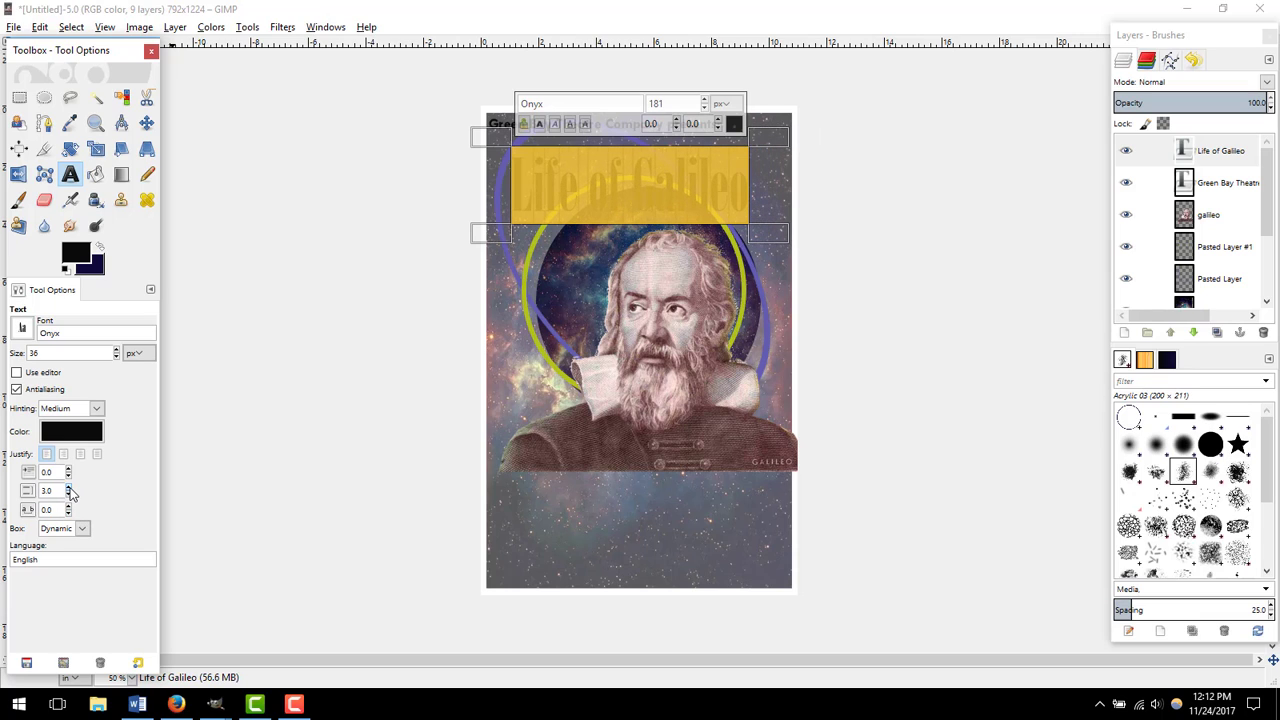
{"action": "left_click", "coordinate": [69, 495]}
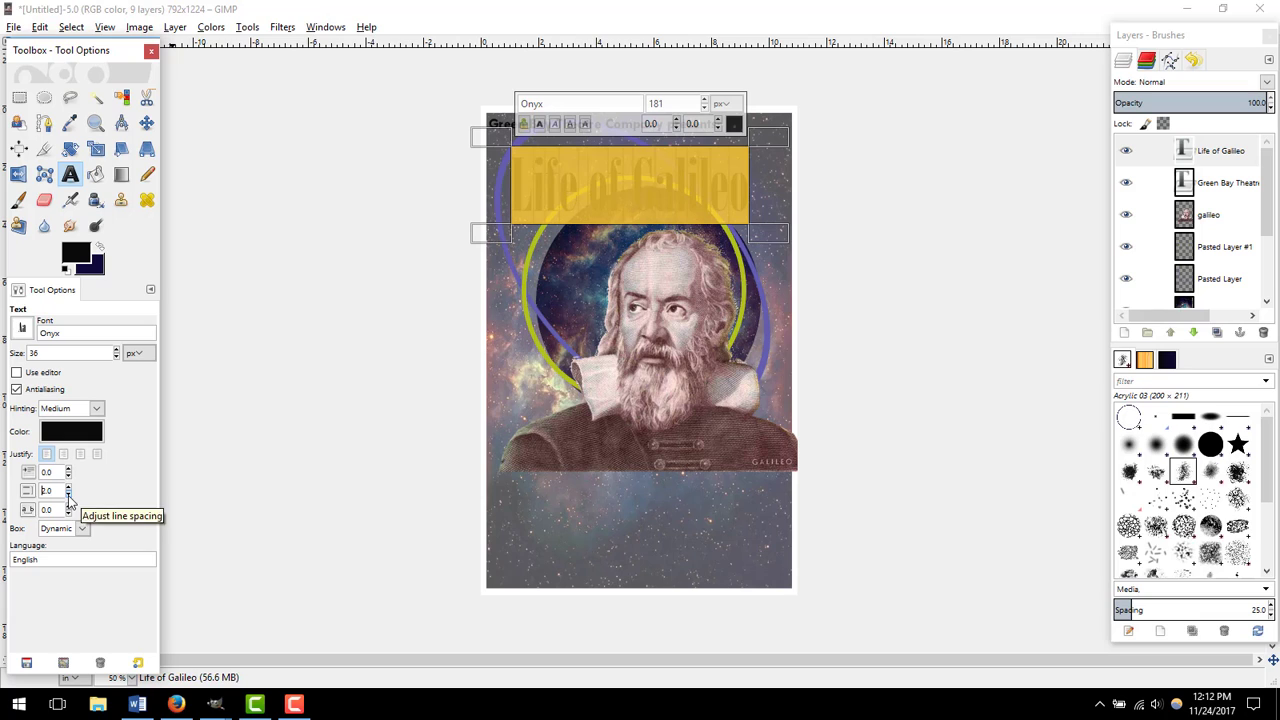
{"action": "left_click", "coordinate": [69, 495]}
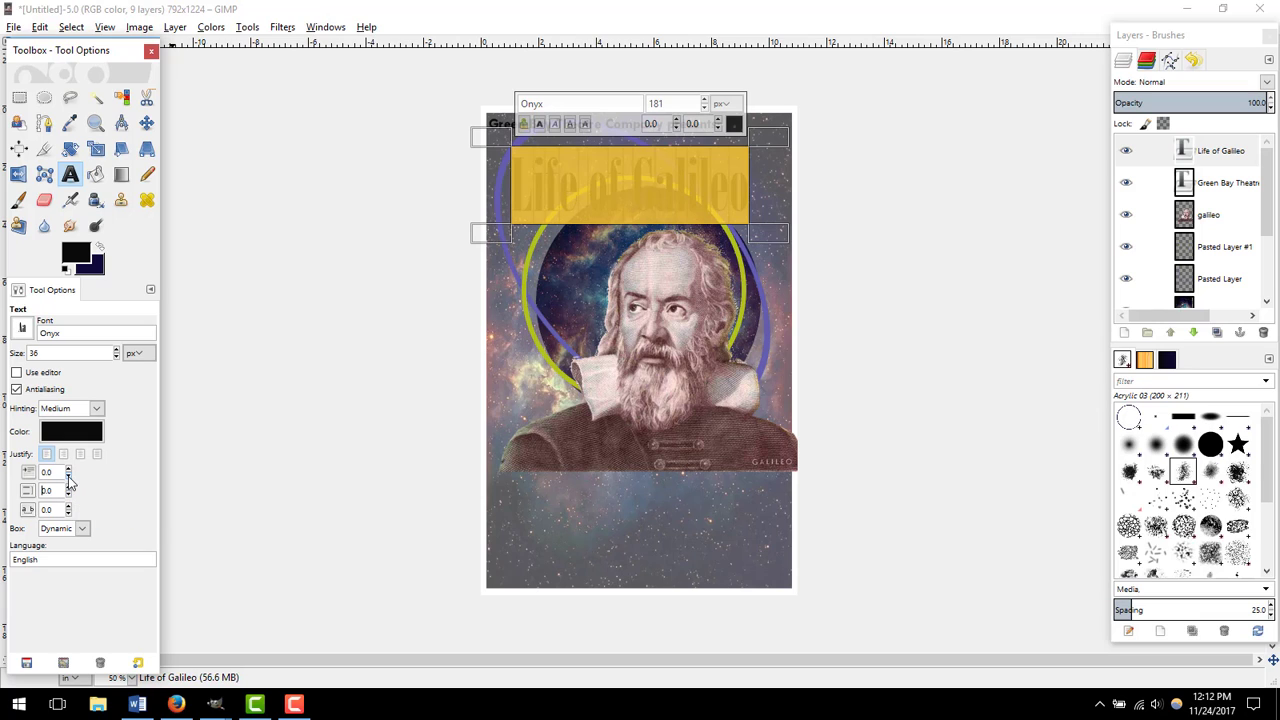
Step: Try a first-line indent and another justification on the title, returning to 0.0 indent and left justification
{"action": "left_click", "coordinate": [68, 470]}
{"action": "left_click", "coordinate": [68, 470]}
{"action": "left_click", "coordinate": [68, 470]}
{"action": "left_click", "coordinate": [68, 470]}
{"action": "left_click", "coordinate": [68, 470]}
{"action": "left_click", "coordinate": [68, 470]}
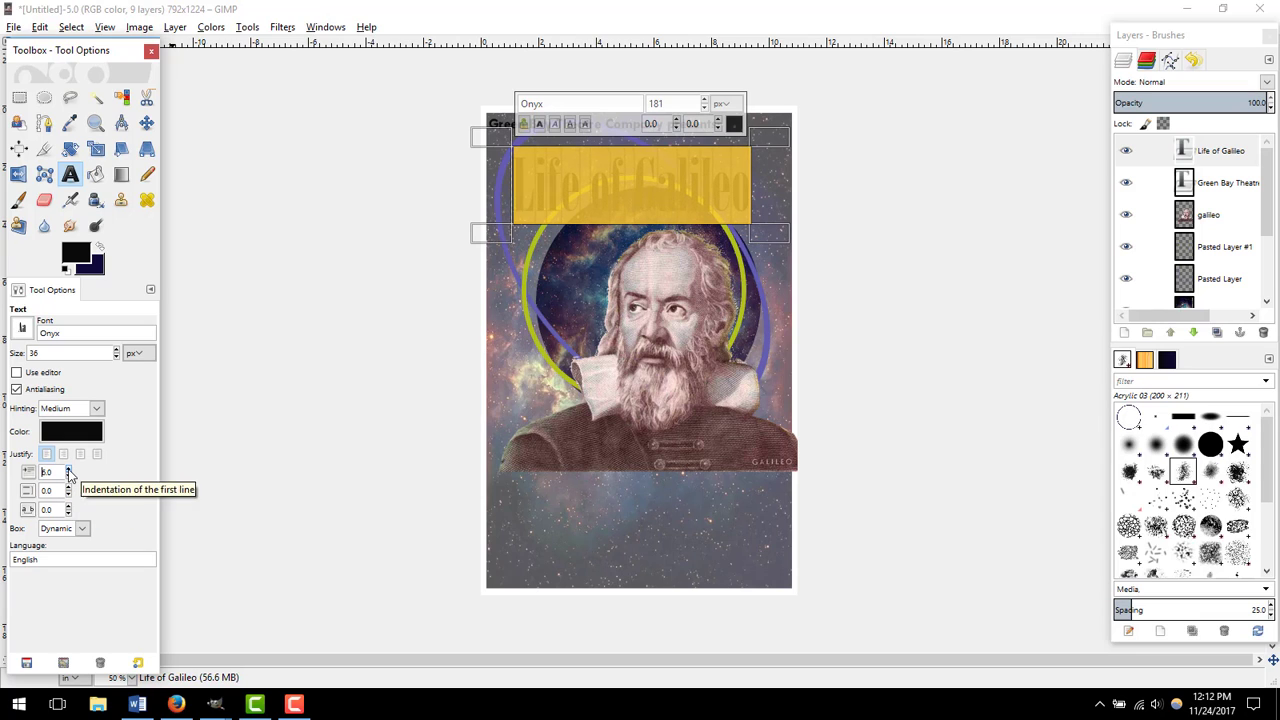
{"action": "left_click", "coordinate": [68, 470]}
{"action": "left_click", "coordinate": [68, 470]}
{"action": "left_click", "coordinate": [69, 477]}
{"action": "left_click", "coordinate": [69, 477]}
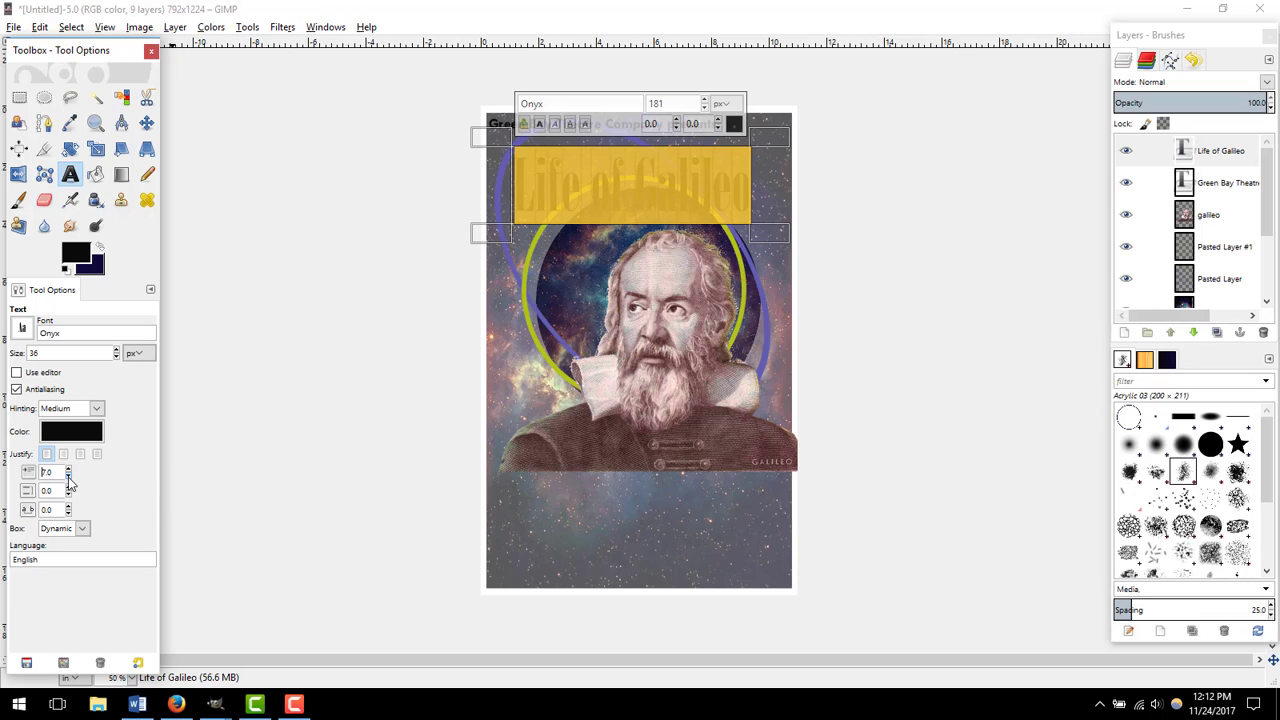
{"action": "left_click", "coordinate": [69, 477]}
{"action": "left_click", "coordinate": [69, 477]}
{"action": "left_click", "coordinate": [69, 477]}
{"action": "left_click", "coordinate": [69, 477]}
{"action": "left_click", "coordinate": [69, 477]}
{"action": "left_click", "coordinate": [69, 477]}
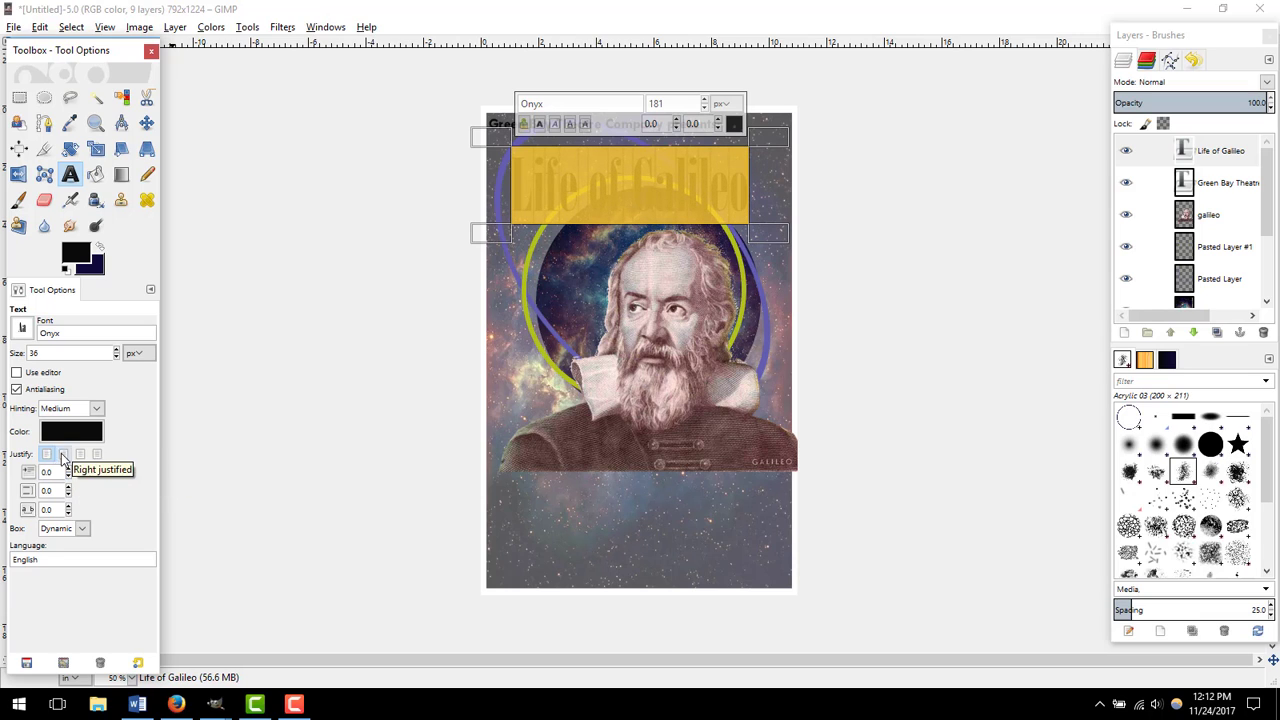
{"action": "left_click", "coordinate": [80, 454]}
{"action": "left_click", "coordinate": [47, 455]}
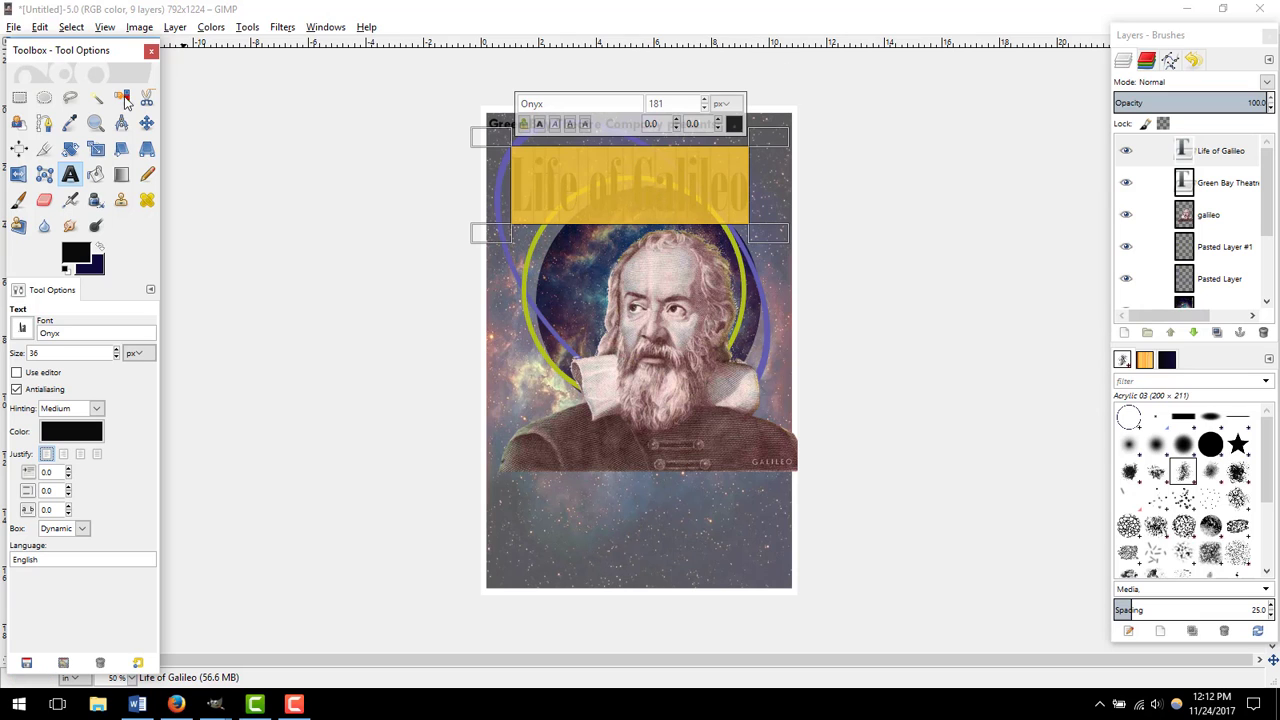
Step: Move the Life of Galileo title up so it sits just beneath the company line
{"action": "left_click", "coordinate": [146, 123]}
{"action": "left_click_drag", "start_coordinate": [676, 204], "coordinate": [681, 186]}
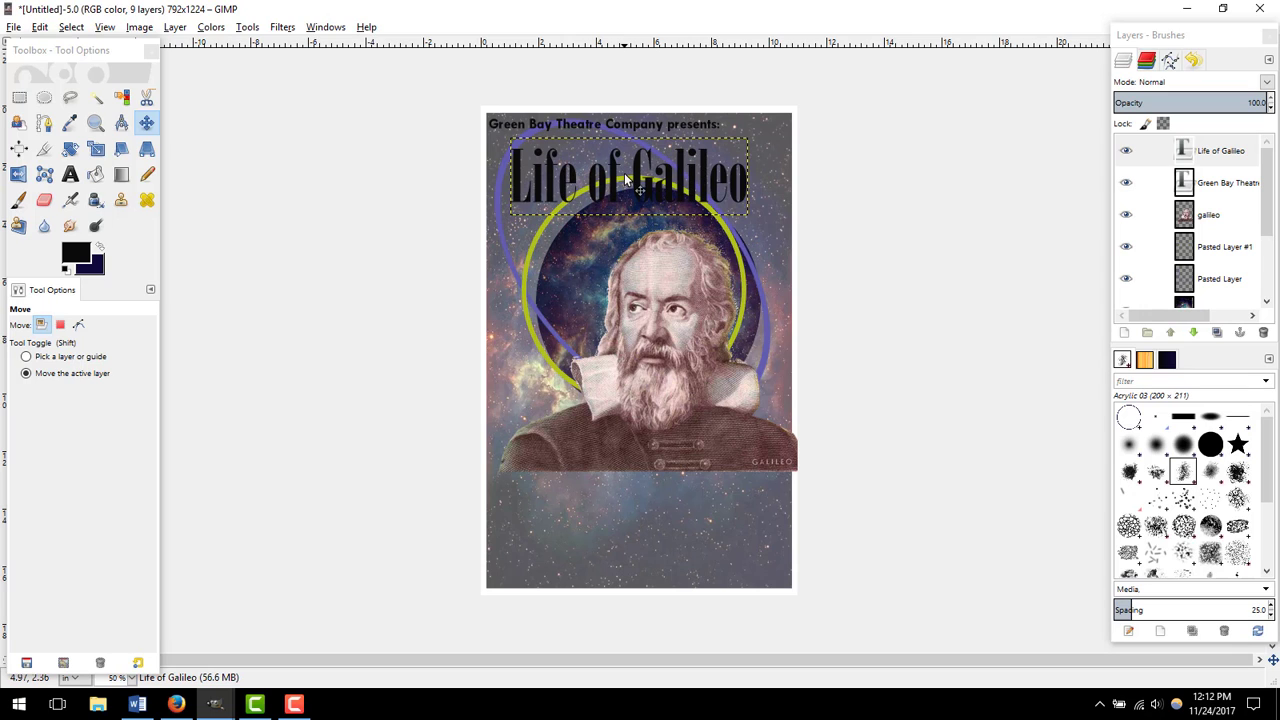
{"action": "left_click_drag", "start_coordinate": [627, 180], "coordinate": [626, 182]}
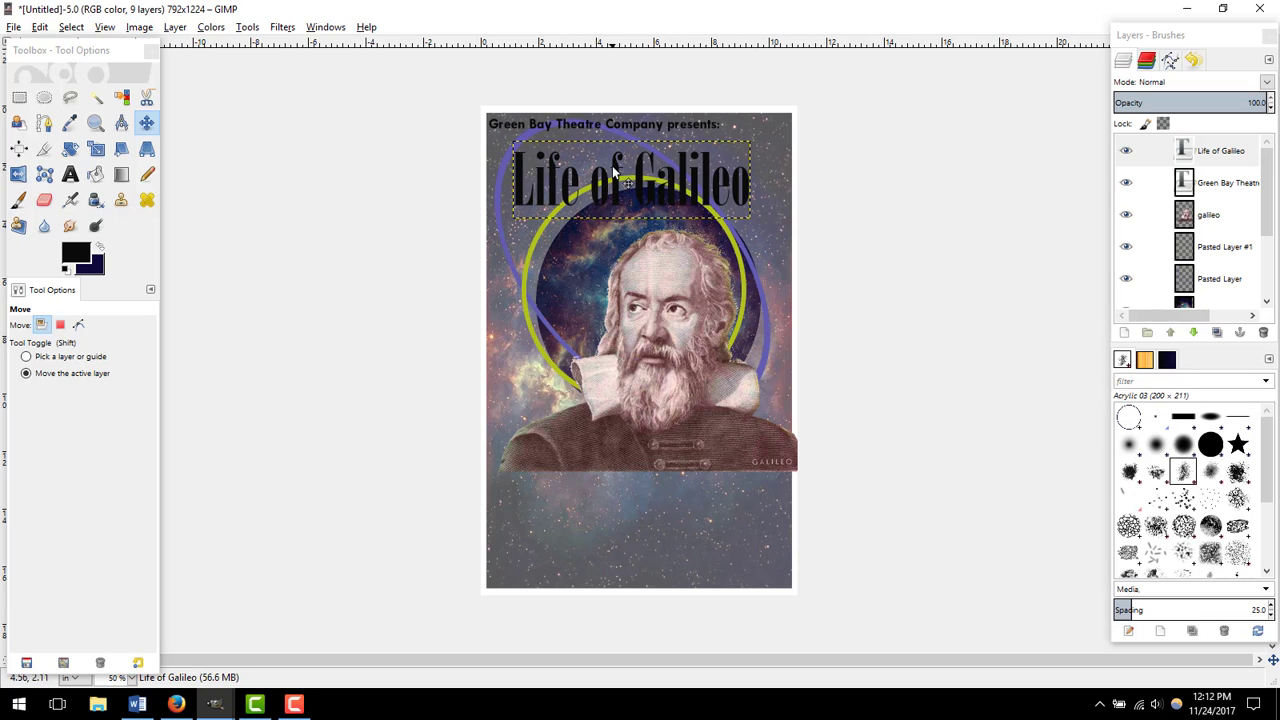
Step: Link the Pasted Layer #1, Pasted Layer and Layer layers so the rings and circle move together
{"action": "left_click", "coordinate": [1218, 224]}
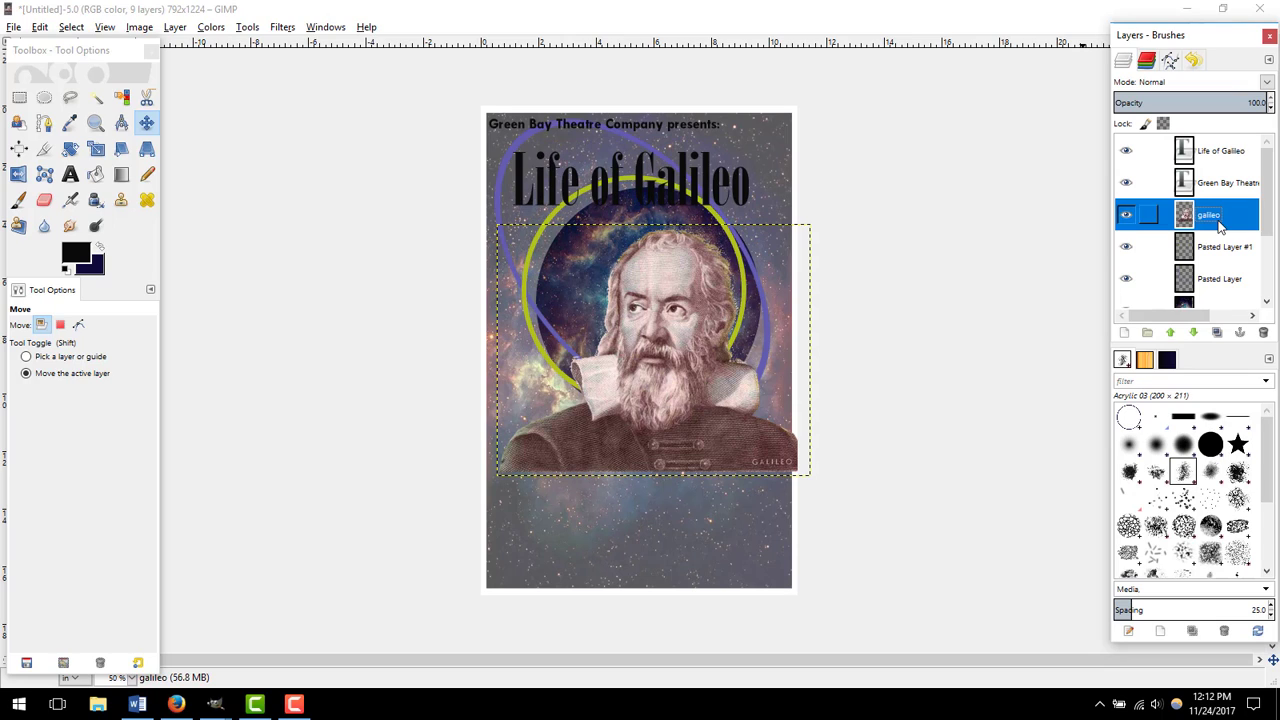
{"action": "left_click", "coordinate": [1148, 250]}
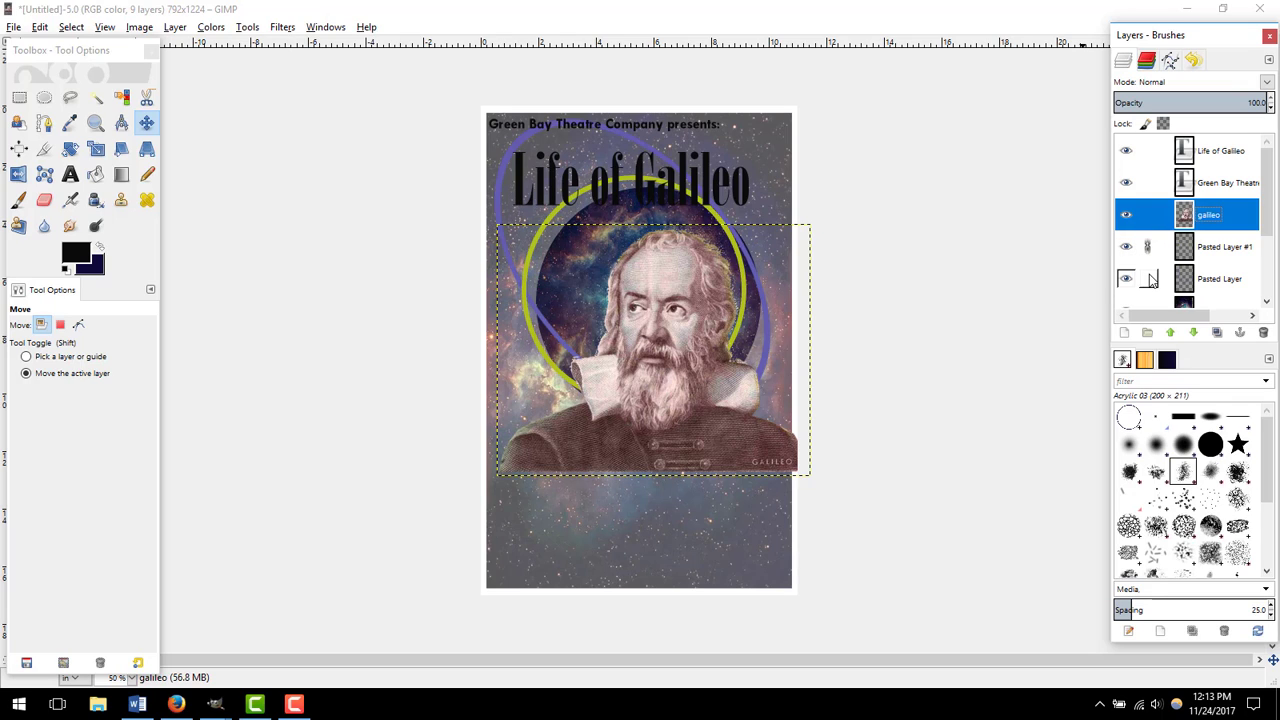
{"action": "left_click", "coordinate": [1148, 278]}
{"action": "left_click", "coordinate": [1266, 301]}
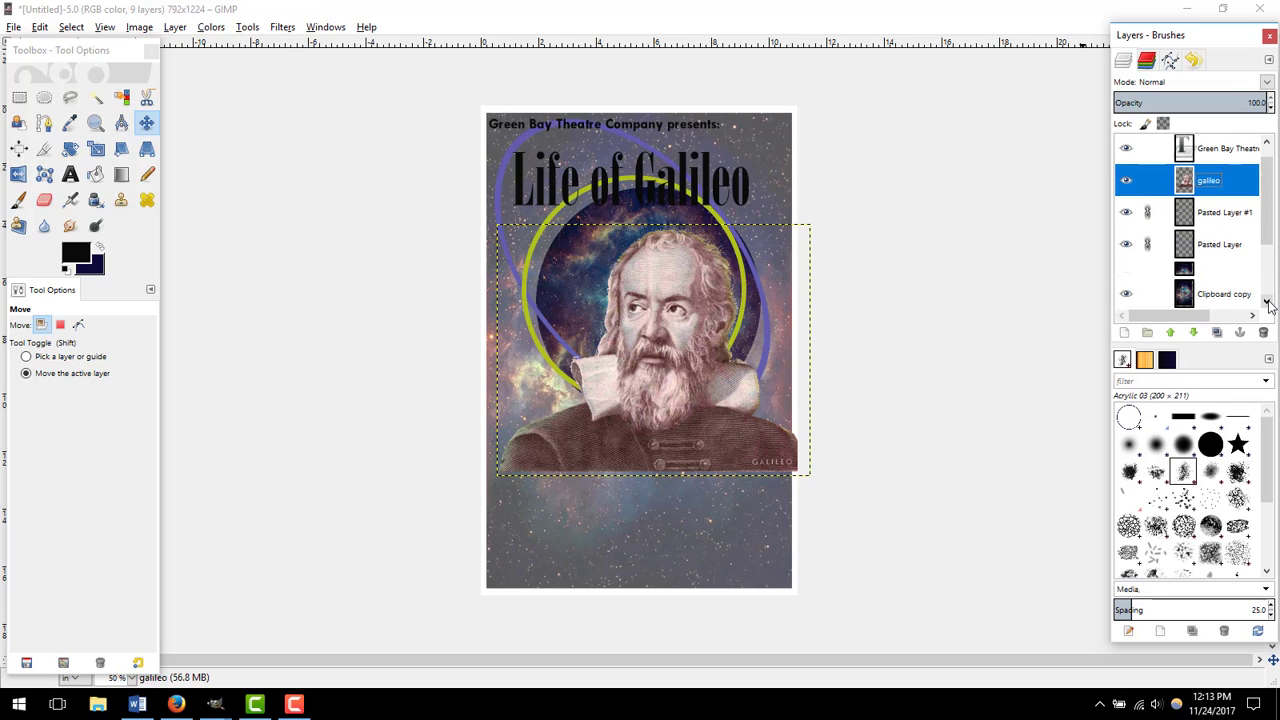
{"action": "left_click", "coordinate": [1266, 301]}
{"action": "left_click", "coordinate": [1148, 276]}
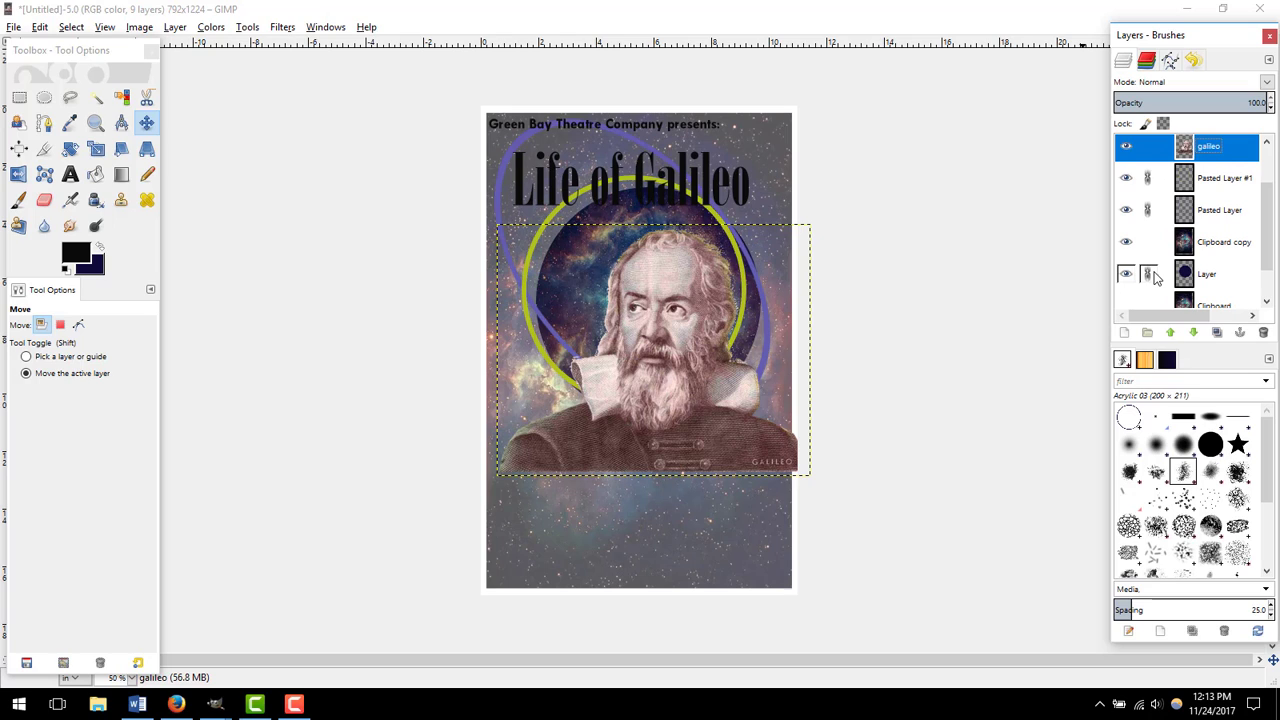
{"action": "left_click", "coordinate": [1267, 303]}
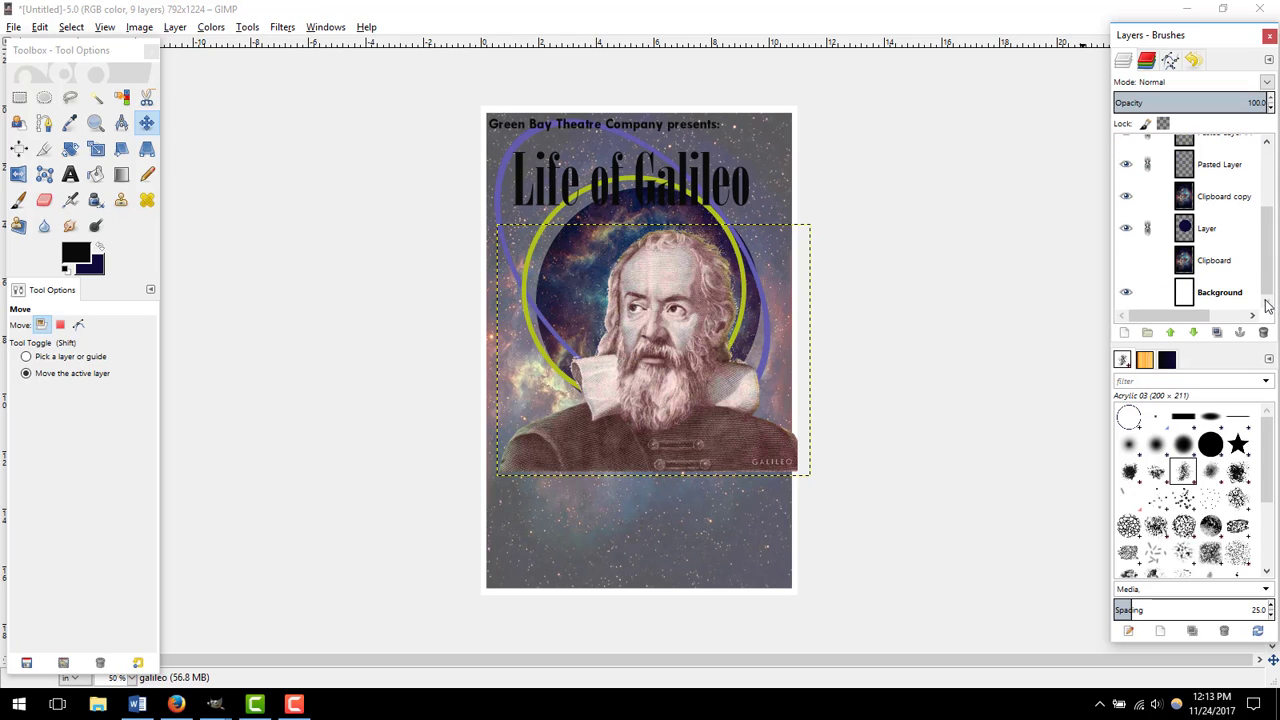
{"action": "left_click_drag", "start_coordinate": [1267, 260], "coordinate": [1258, 200]}
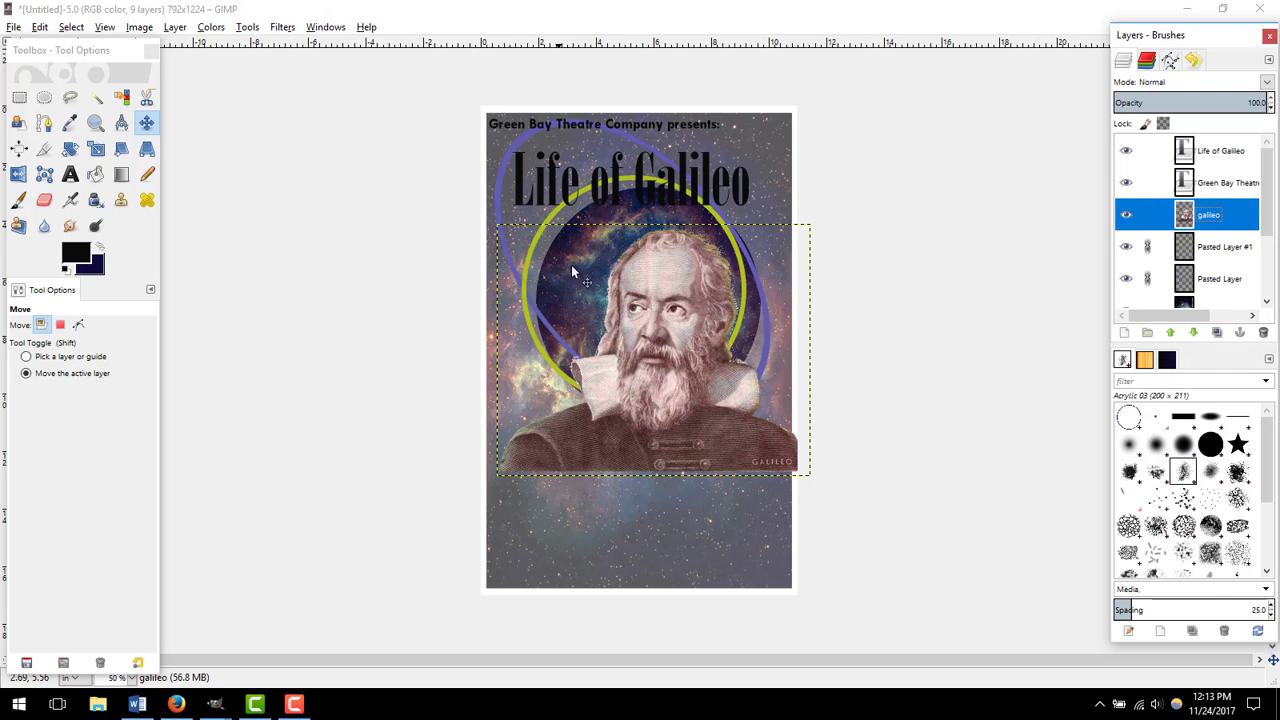
Step: Nudge the galileo portrait layer slightly down and to the left
{"action": "mouse_move", "coordinate": [674, 285]}
{"action": "left_mouse_down"}
{"action": "mouse_move", "coordinate": [674, 303]}
{"action": "mouse_move", "coordinate": [672, 286]}
{"action": "left_mouse_up"}
{"action": "left_click", "coordinate": [1229, 224]}
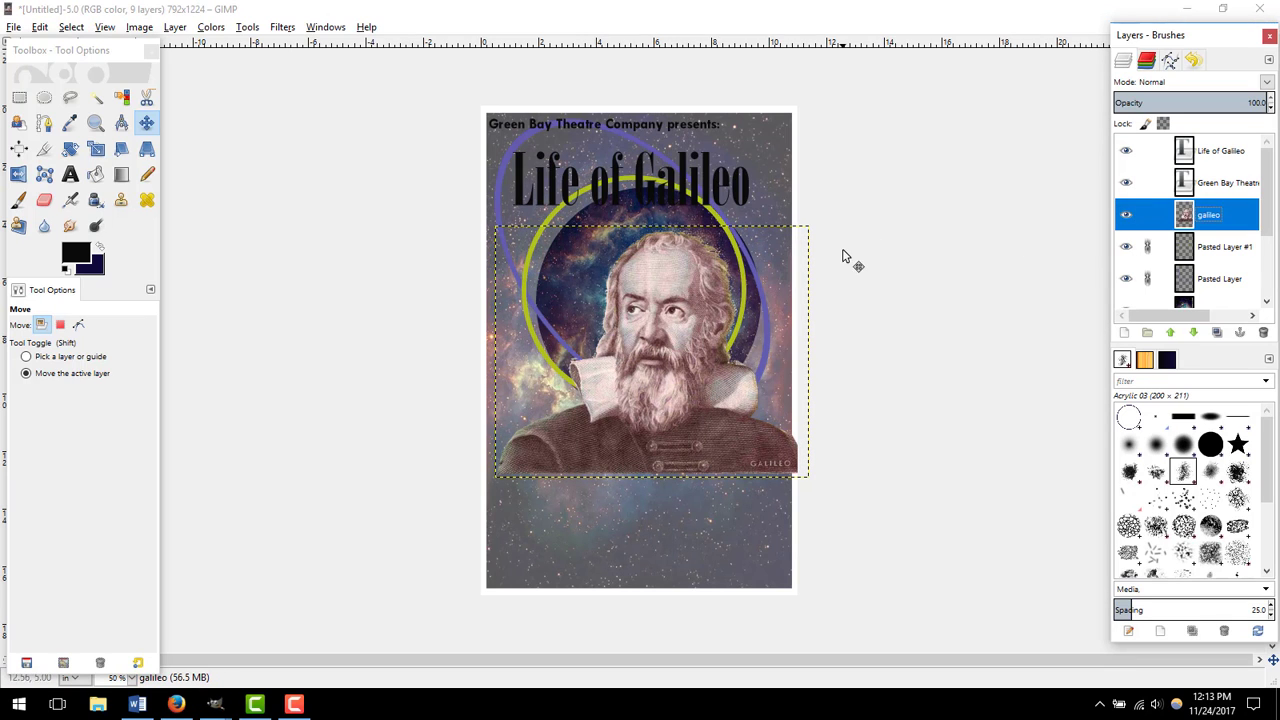
{"action": "mouse_move", "coordinate": [619, 330]}
{"action": "left_mouse_down"}
{"action": "mouse_move", "coordinate": [618, 363]}
{"action": "mouse_move", "coordinate": [618, 332]}
{"action": "left_mouse_up"}
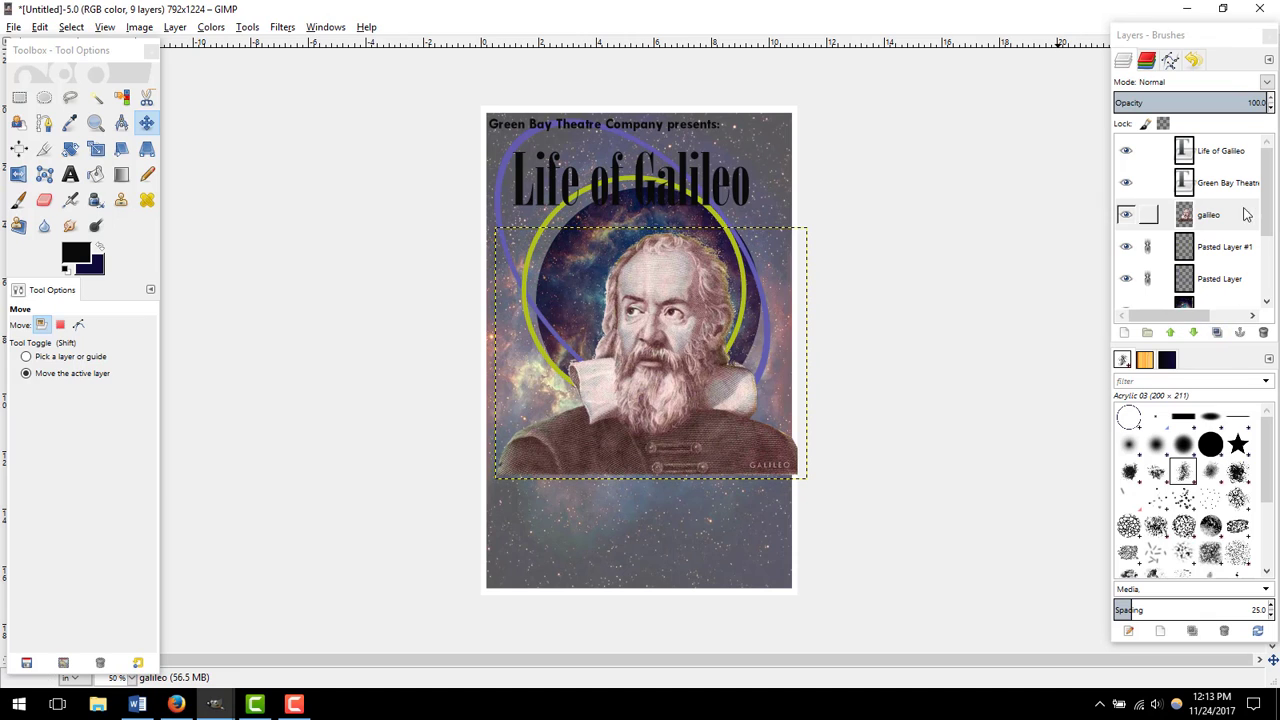
Step: Move the galileo portrait layer down on the poster, leaving more room beneath the title
{"action": "left_click", "coordinate": [1220, 250]}
{"action": "left_click", "coordinate": [1212, 216]}
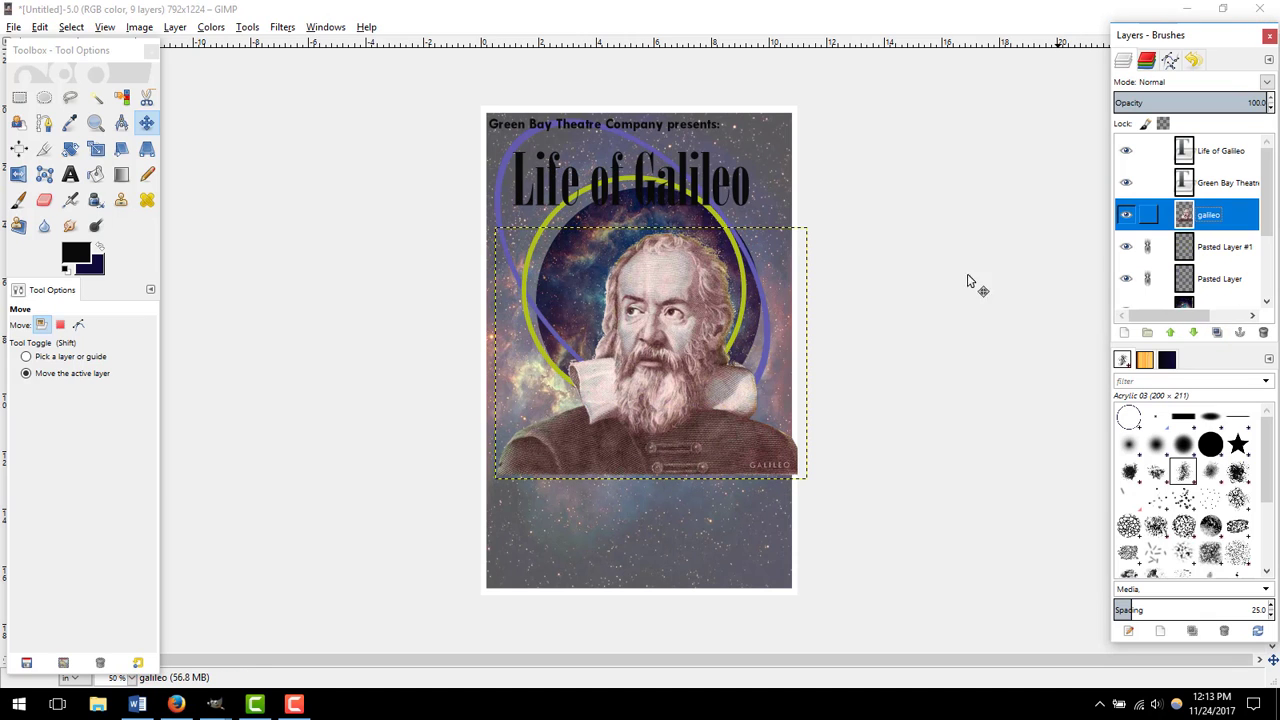
{"action": "left_click", "coordinate": [670, 322]}
{"action": "left_click_drag", "start_coordinate": [670, 322], "coordinate": [672, 350]}
Step: Move the linked rings and circle down behind the portrait, and link the galileo layer to shift them all slightly up and left
{"action": "left_click", "coordinate": [1224, 247]}
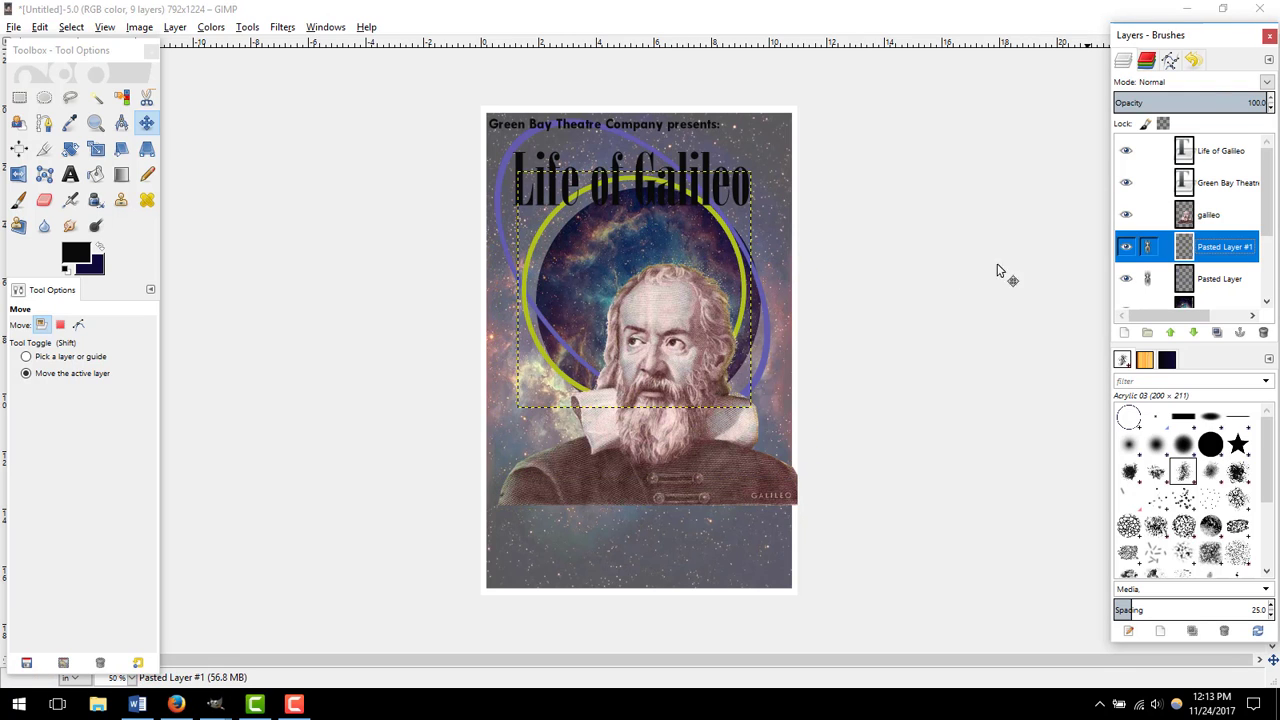
{"action": "left_click_drag", "start_coordinate": [643, 287], "coordinate": [648, 338]}
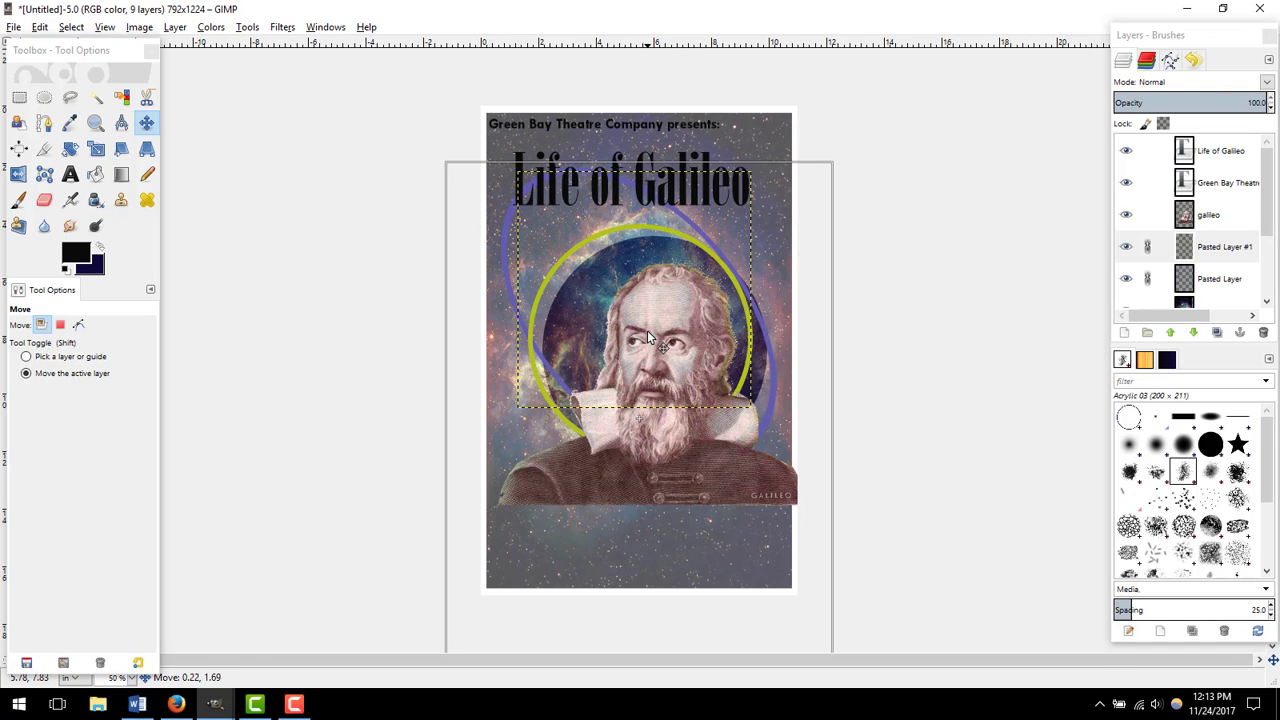
{"action": "left_click", "coordinate": [1228, 216]}
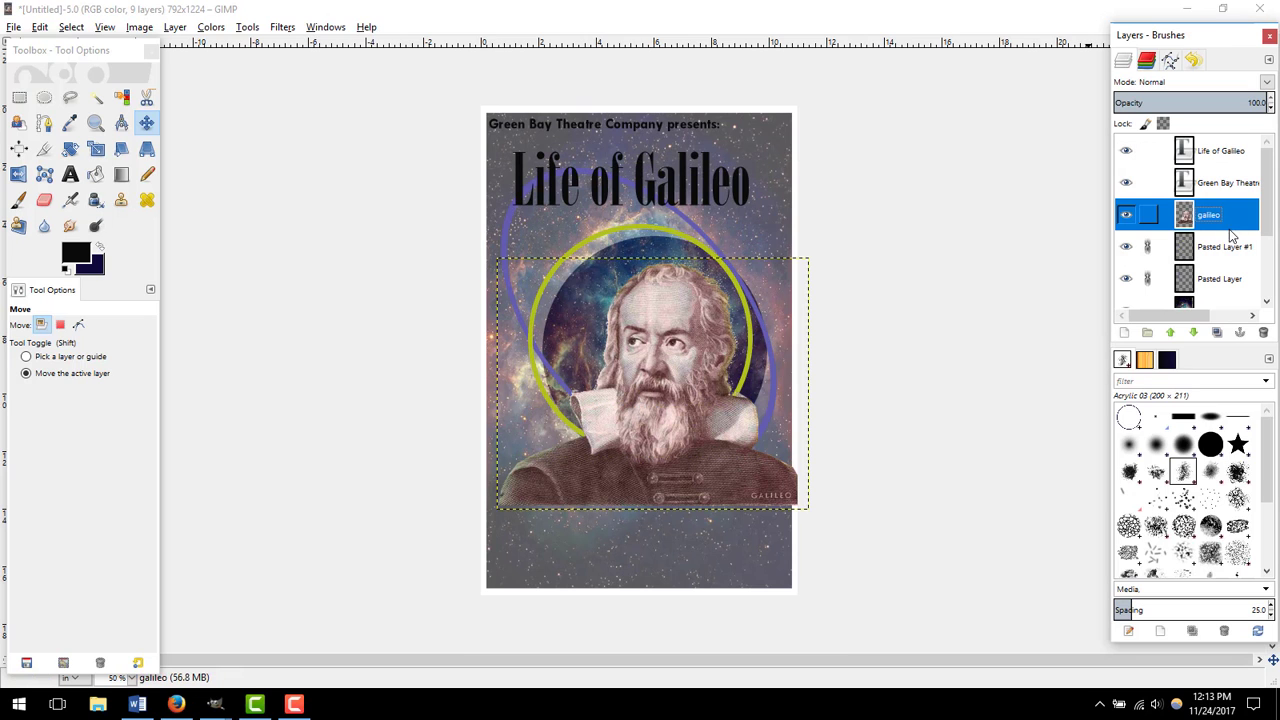
{"action": "mouse_move", "coordinate": [667, 348]}
{"action": "left_mouse_down"}
{"action": "mouse_move", "coordinate": [660, 396]}
{"action": "mouse_move", "coordinate": [663, 339]}
{"action": "left_mouse_up"}
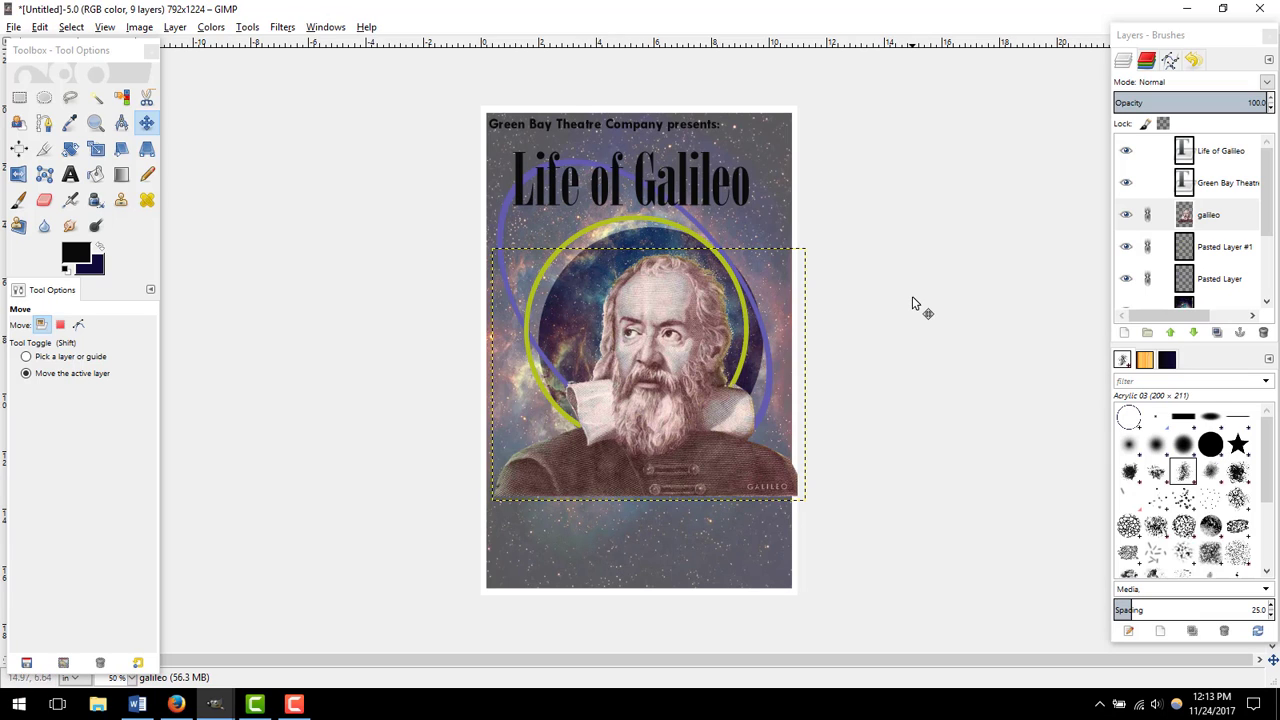
Step: Unlink the galileo, Pasted Layer #1 and Pasted Layer layers, and make the Life of Galileo title layer active
{"action": "left_click", "coordinate": [1153, 213]}
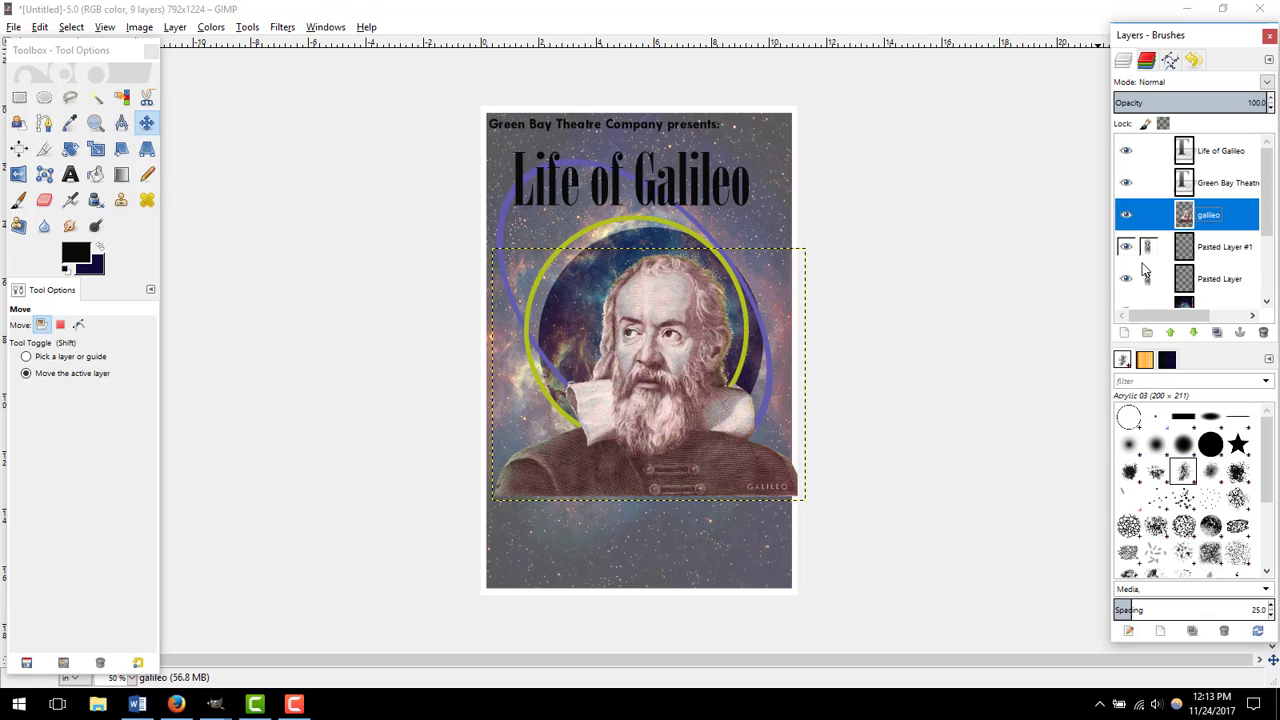
{"action": "left_click", "coordinate": [1151, 250]}
{"action": "left_click", "coordinate": [1153, 282]}
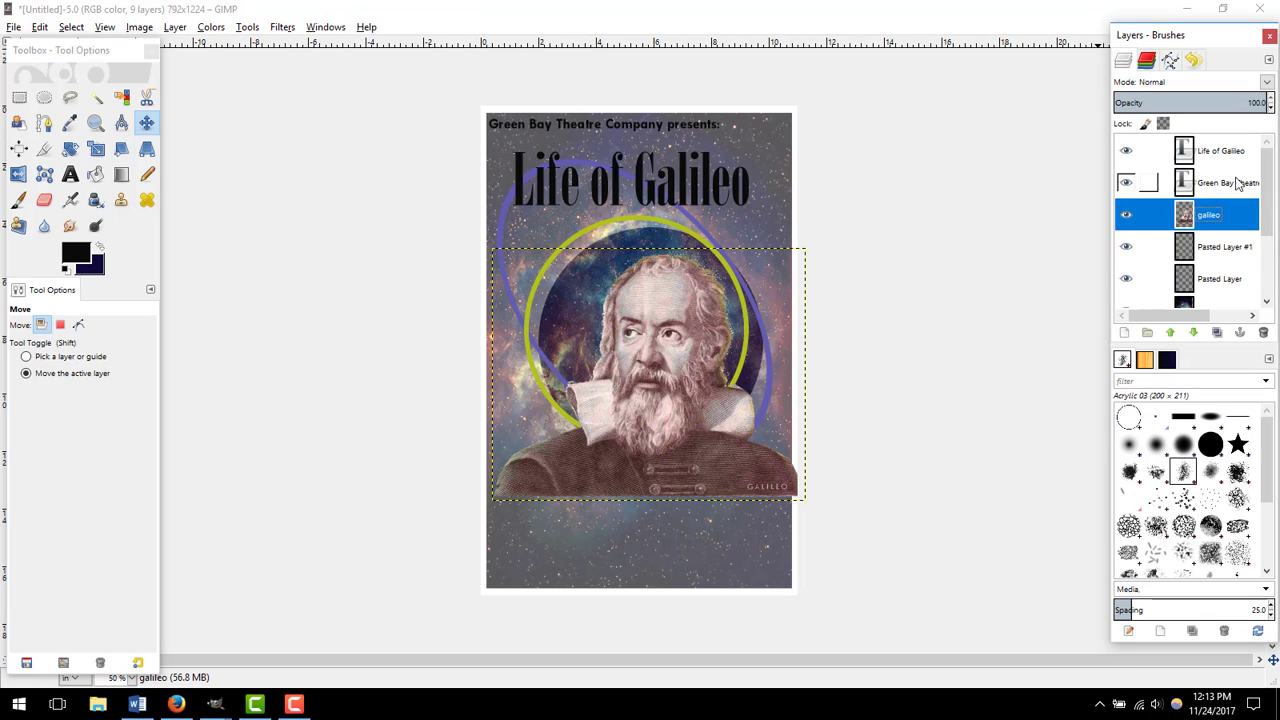
{"action": "left_click", "coordinate": [1222, 152]}
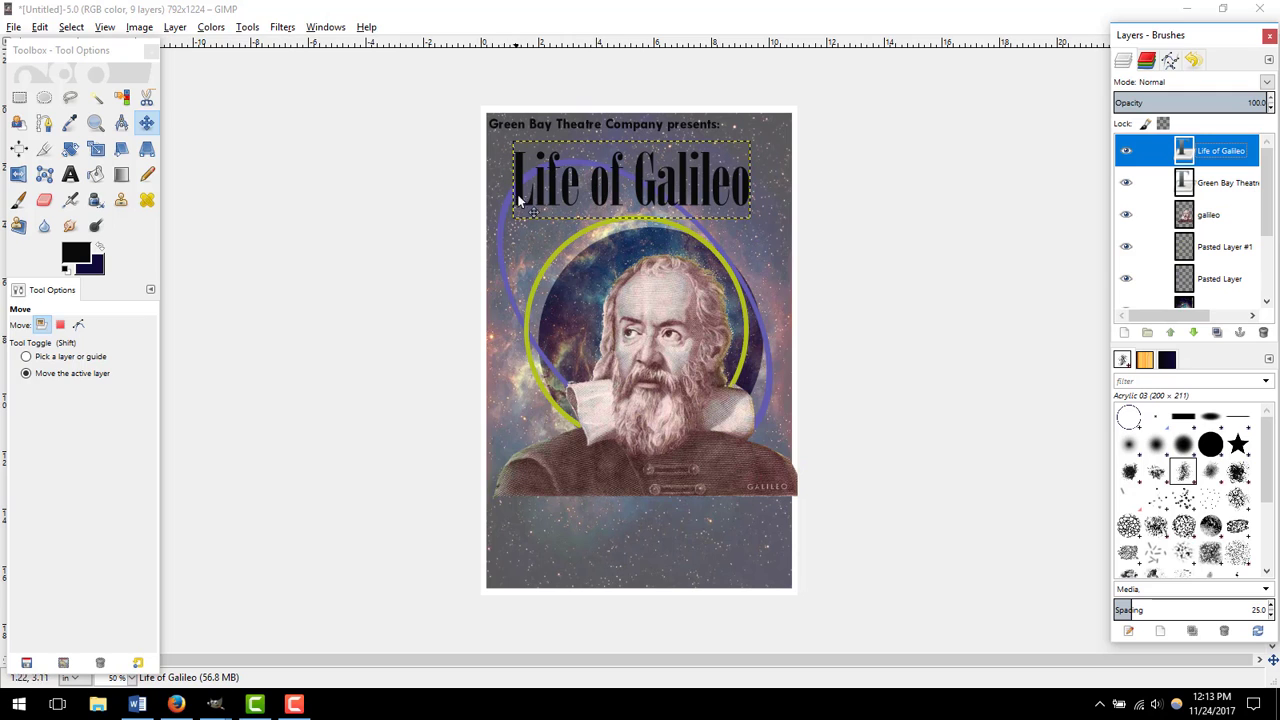
Step: Check the curved title on the other open Galileo poster image and return to the working poster
{"action": "left_click", "coordinate": [213, 705]}
{"action": "left_click", "coordinate": [91, 632]}
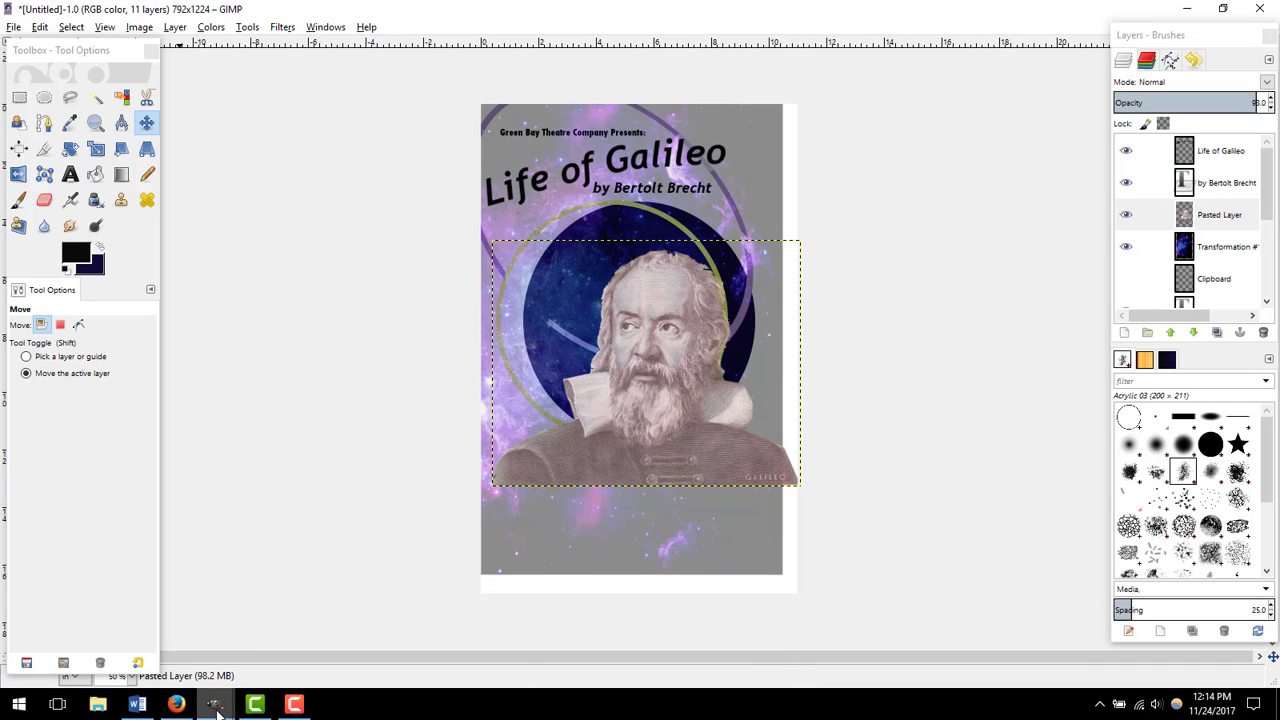
{"action": "left_click", "coordinate": [740, 632]}
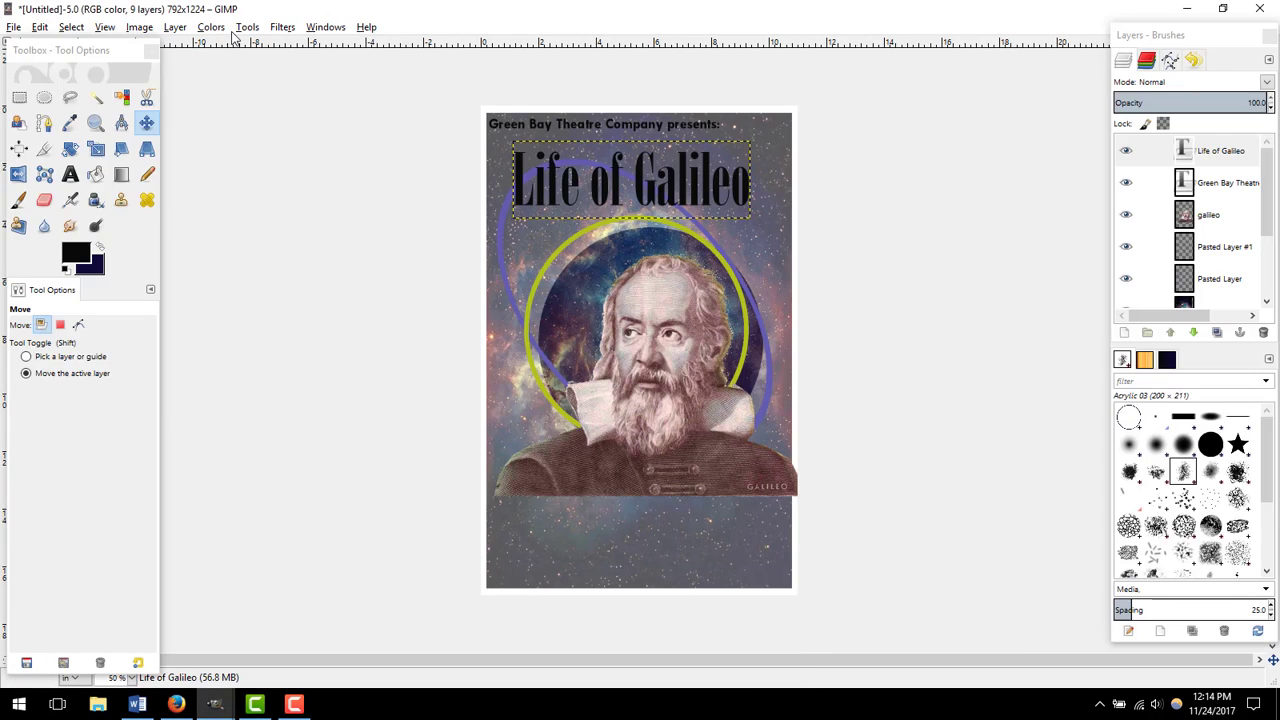
Step: Draw a closed Cage Transform outline around the Life of Galileo title, with intermediate points along its upper and lower edges
{"action": "left_click", "coordinate": [43, 181]}
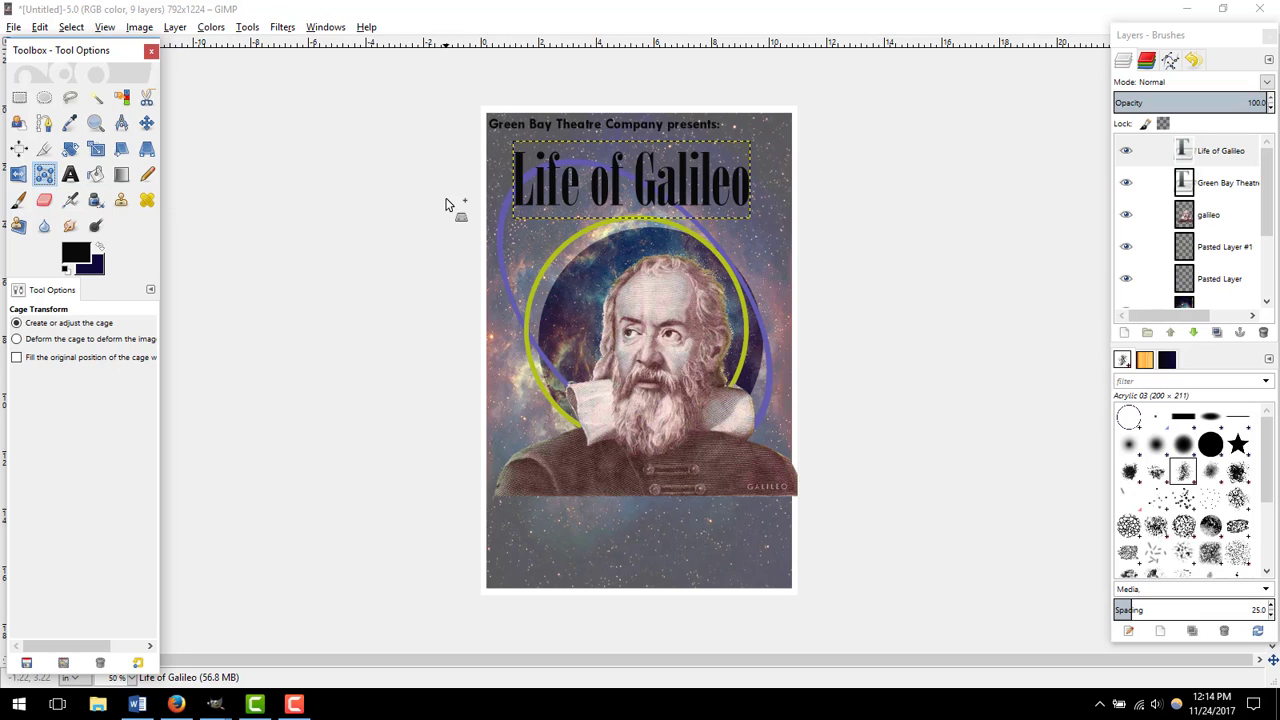
{"action": "left_click", "coordinate": [513, 141]}
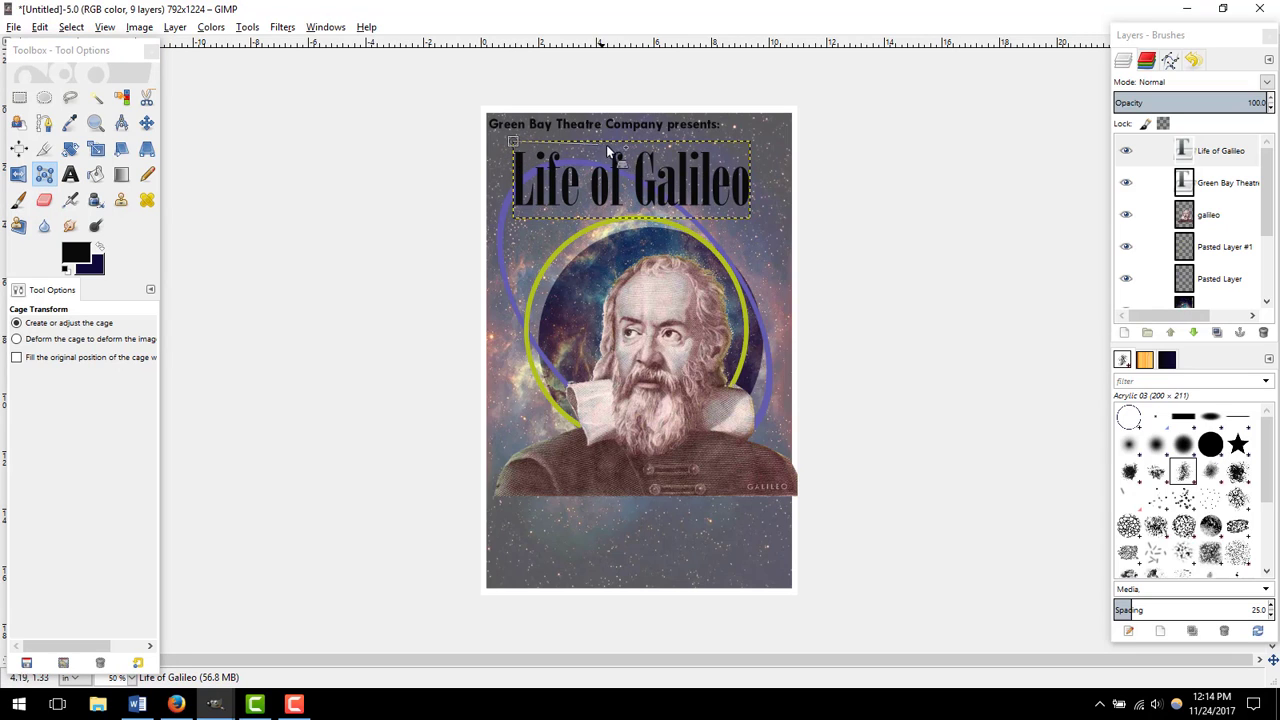
{"action": "left_click", "coordinate": [572, 142]}
{"action": "left_click", "coordinate": [670, 141]}
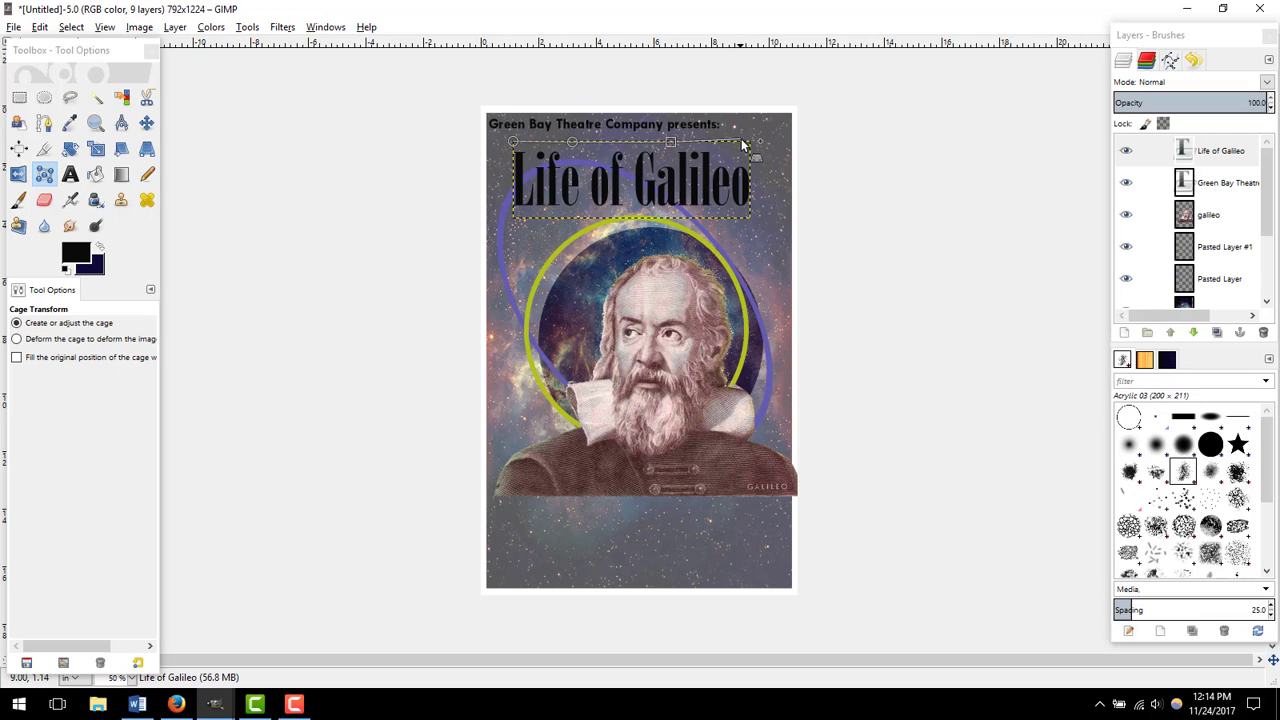
{"action": "left_click", "coordinate": [749, 142]}
{"action": "left_click", "coordinate": [755, 175]}
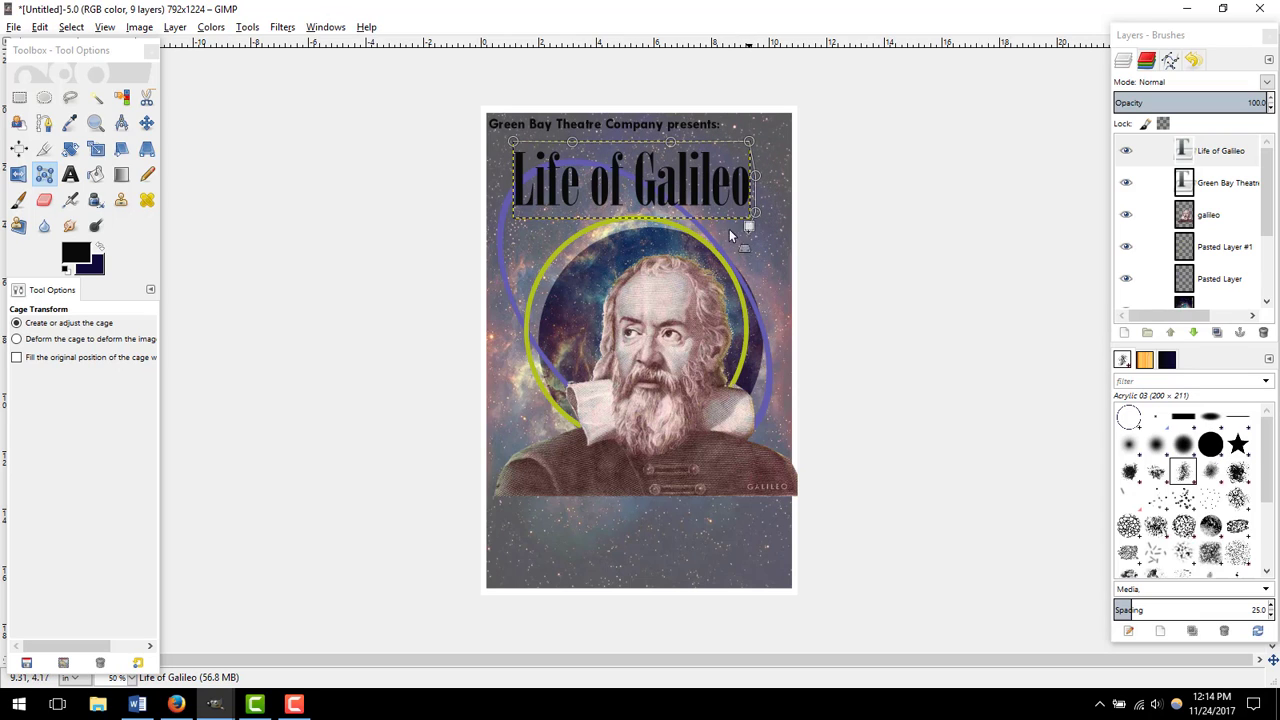
{"action": "left_click", "coordinate": [749, 226]}
{"action": "left_click", "coordinate": [588, 221]}
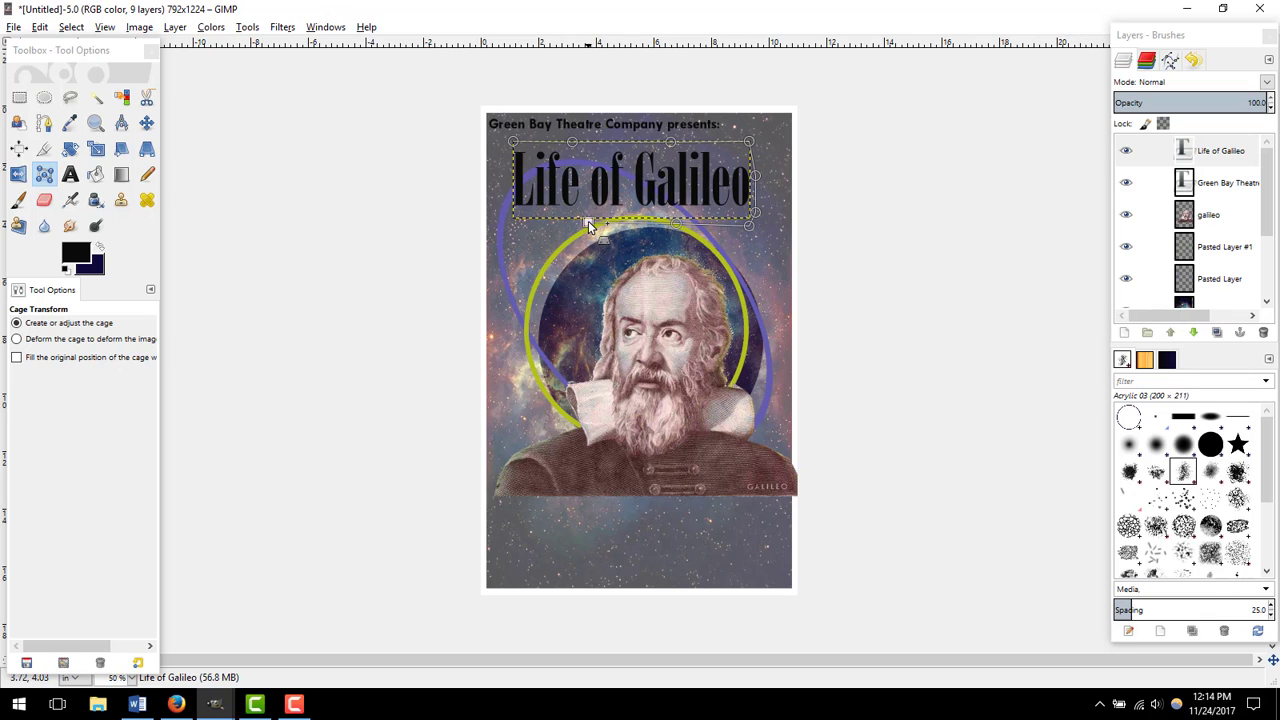
{"action": "left_click", "coordinate": [512, 225]}
{"action": "left_click", "coordinate": [502, 146]}
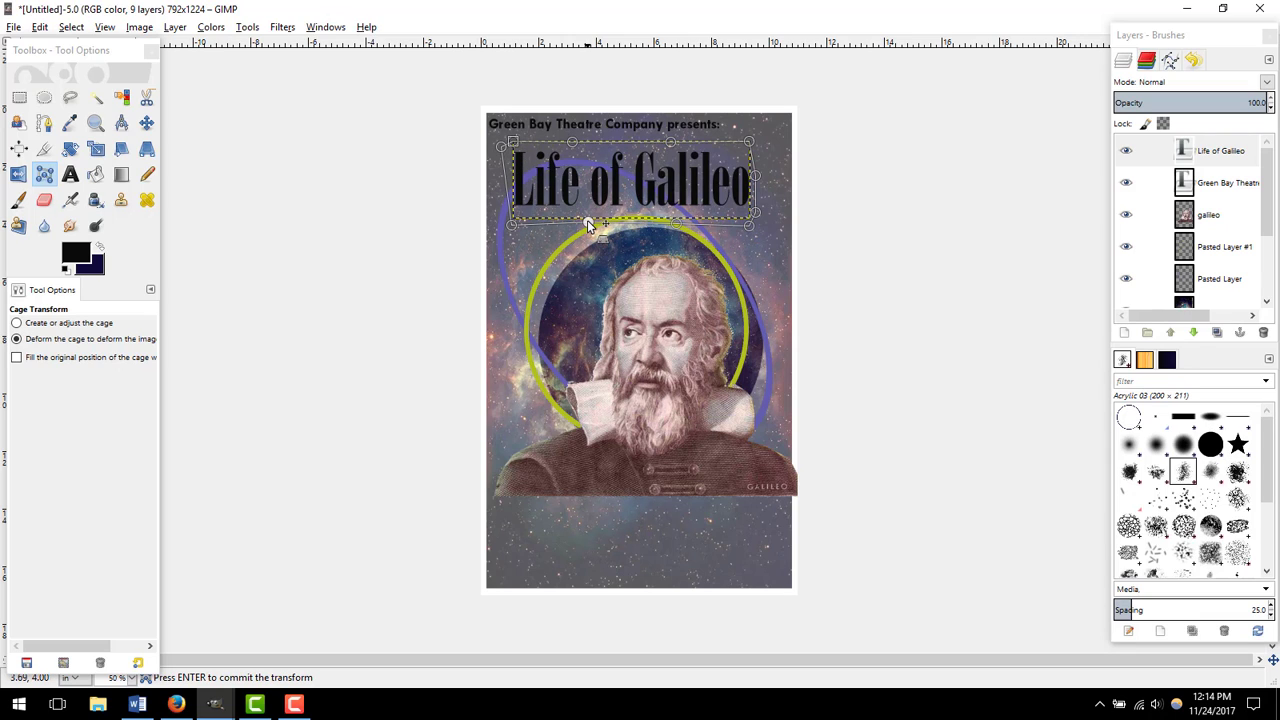
Step: Try to arch the title by raising the cage's middle points and lowering its bottom corners, and leave the cage without applying it
{"action": "left_click_drag", "start_coordinate": [587, 201], "coordinate": [587, 202]}
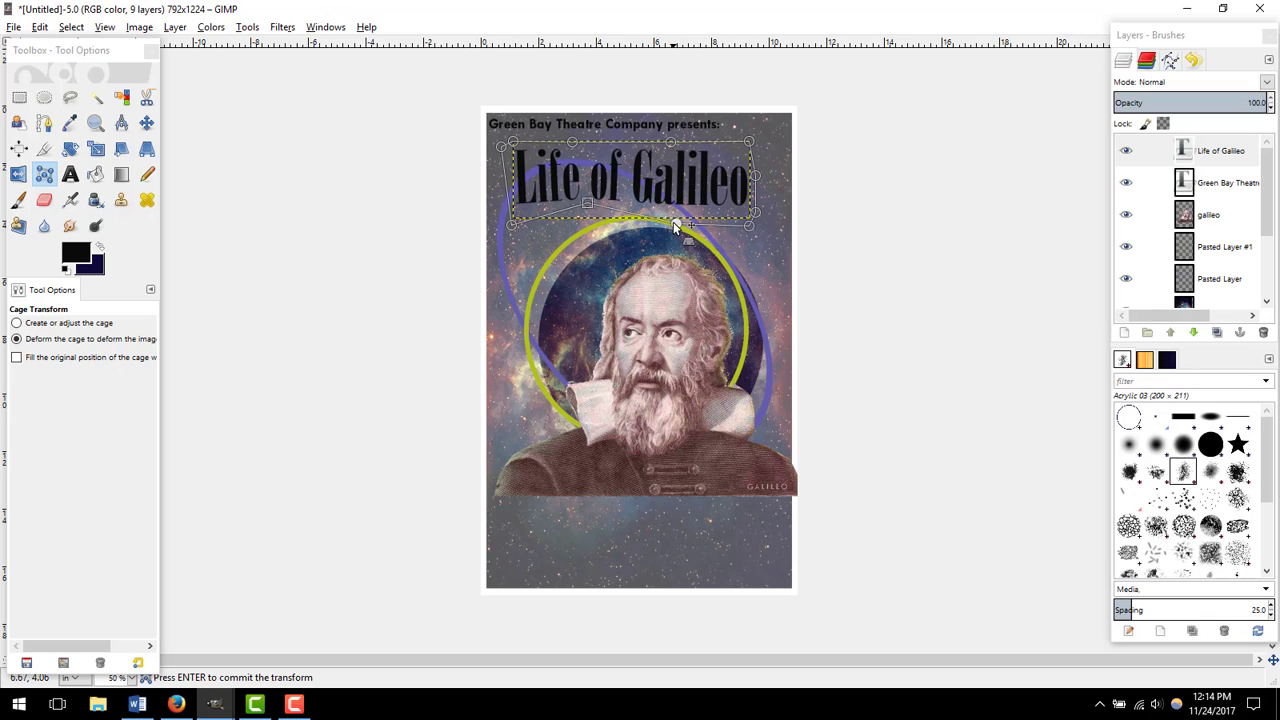
{"action": "left_click_drag", "start_coordinate": [673, 222], "coordinate": [676, 199]}
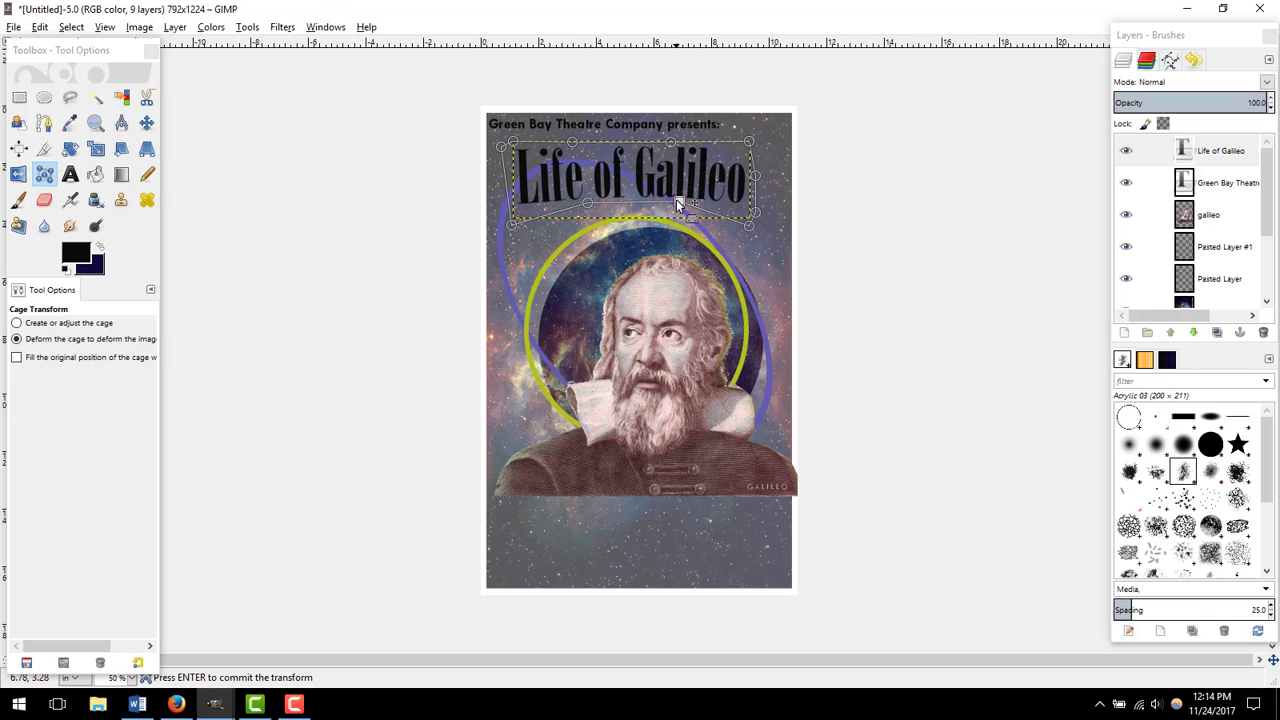
{"action": "left_click_drag", "start_coordinate": [684, 143], "coordinate": [670, 128]}
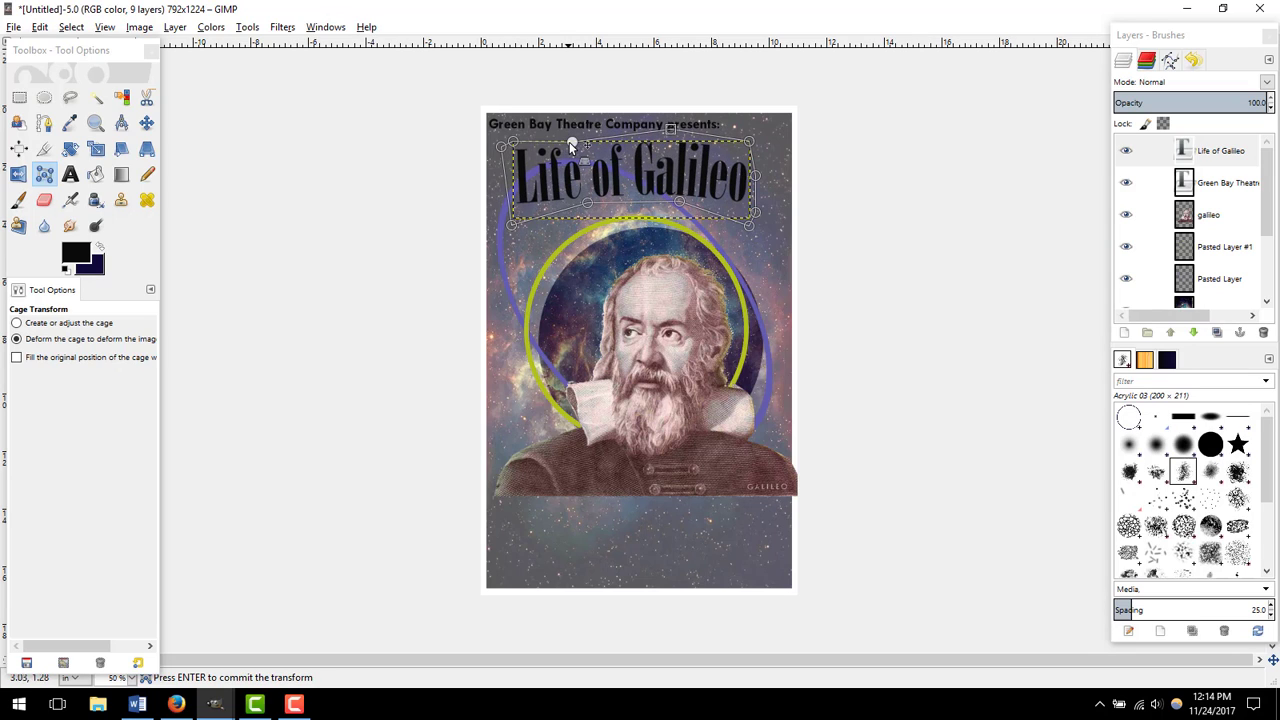
{"action": "left_click_drag", "start_coordinate": [572, 146], "coordinate": [570, 131]}
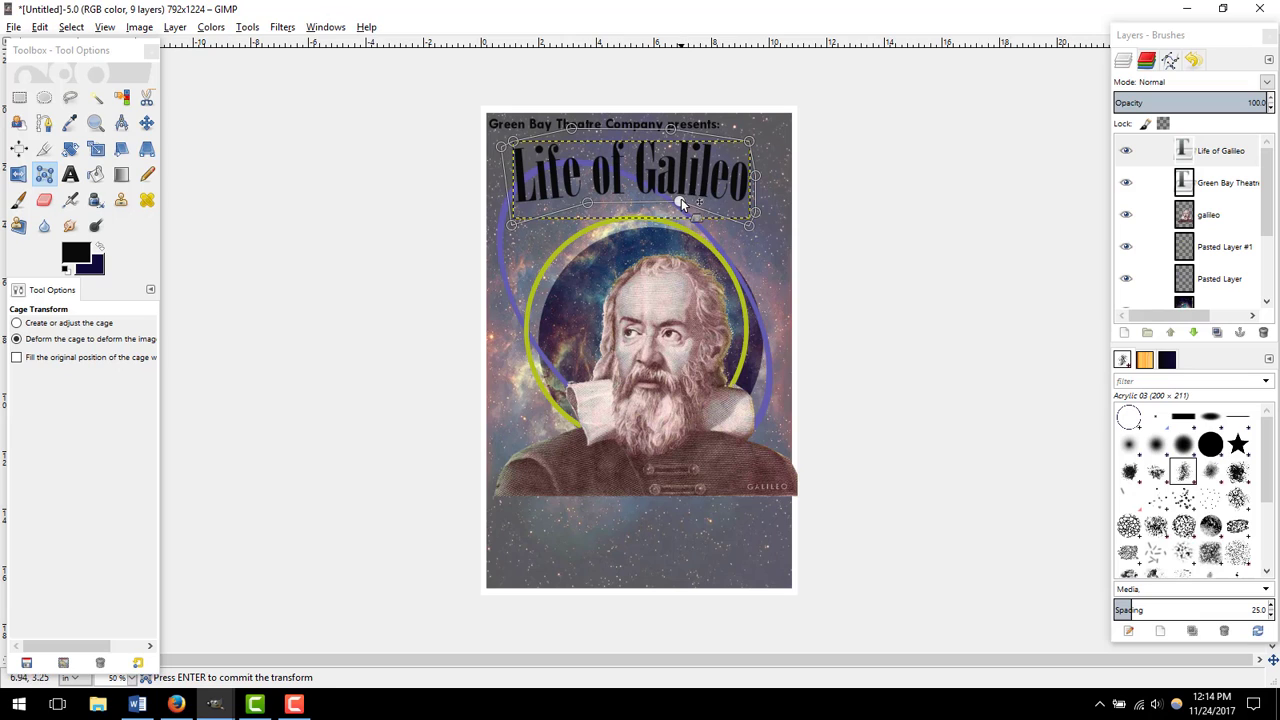
{"action": "left_click", "coordinate": [512, 236]}
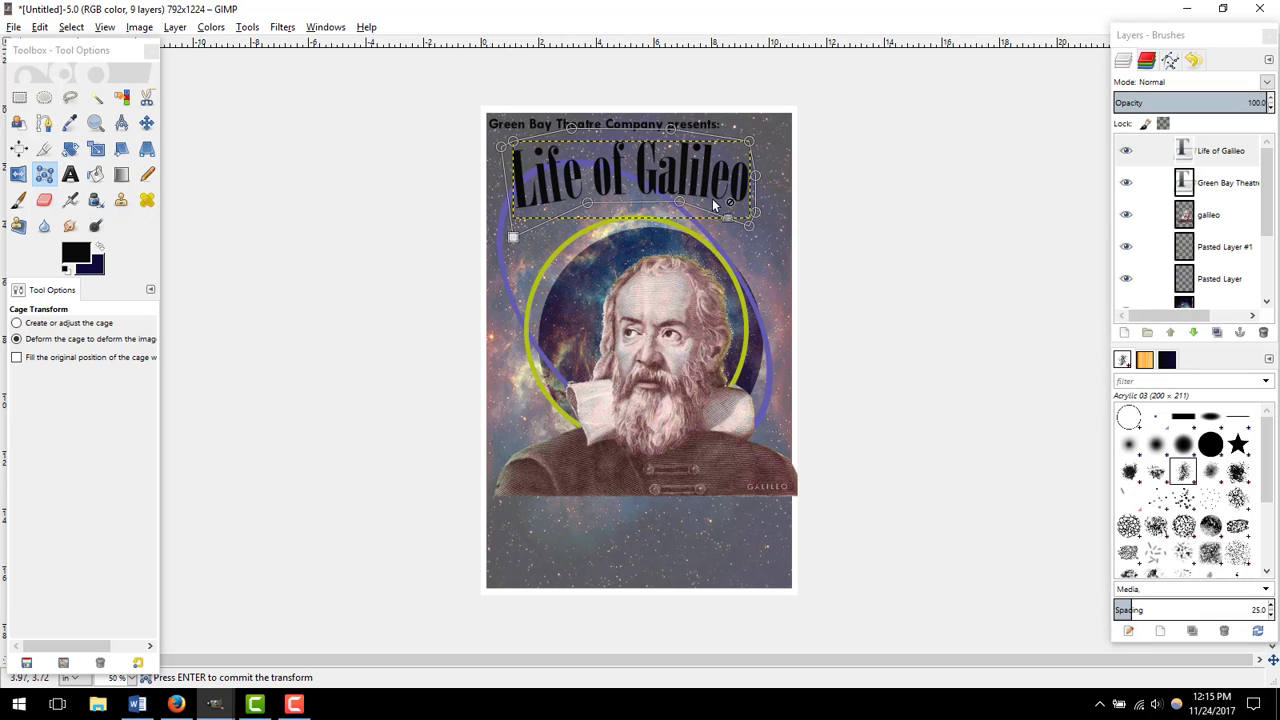
{"action": "left_click_drag", "start_coordinate": [748, 224], "coordinate": [745, 238]}
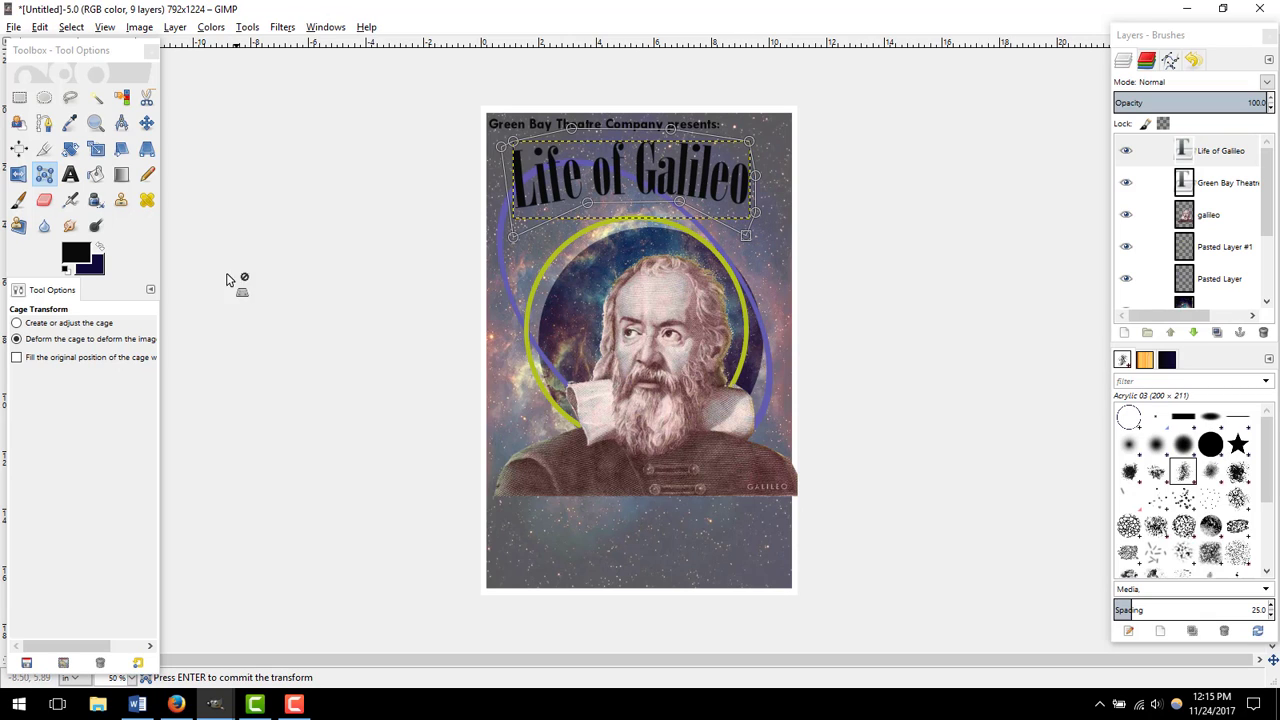
{"action": "left_click", "coordinate": [147, 123]}
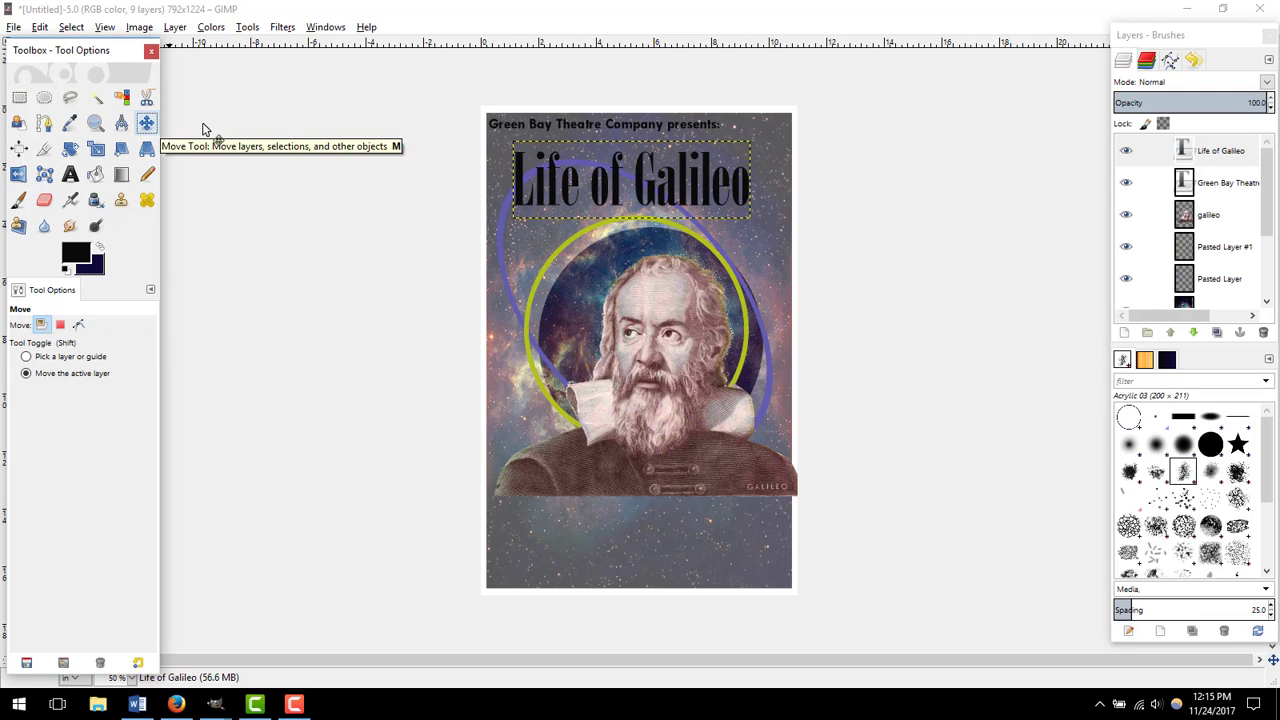
Step: Draw a new closed Cage Transform outline around the Life of Galileo title, with three intermediate points above and two below the text
{"action": "left_click", "coordinate": [45, 176]}
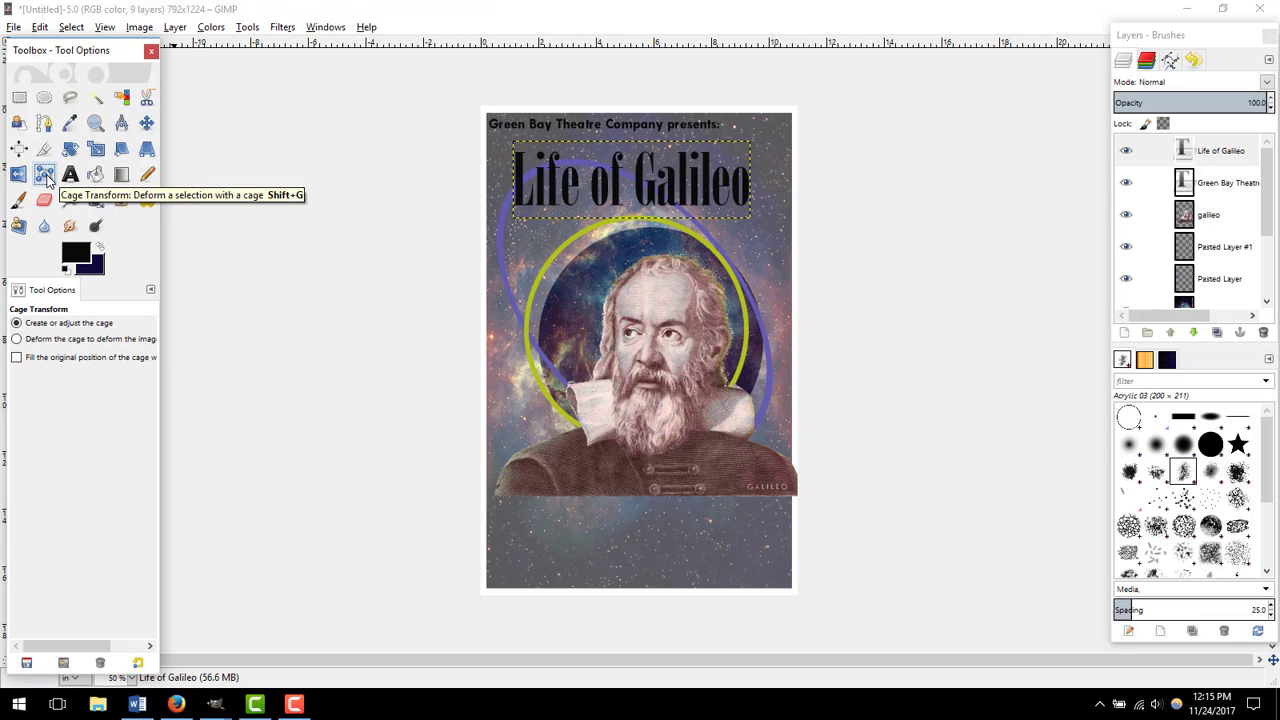
{"action": "left_click", "coordinate": [514, 142]}
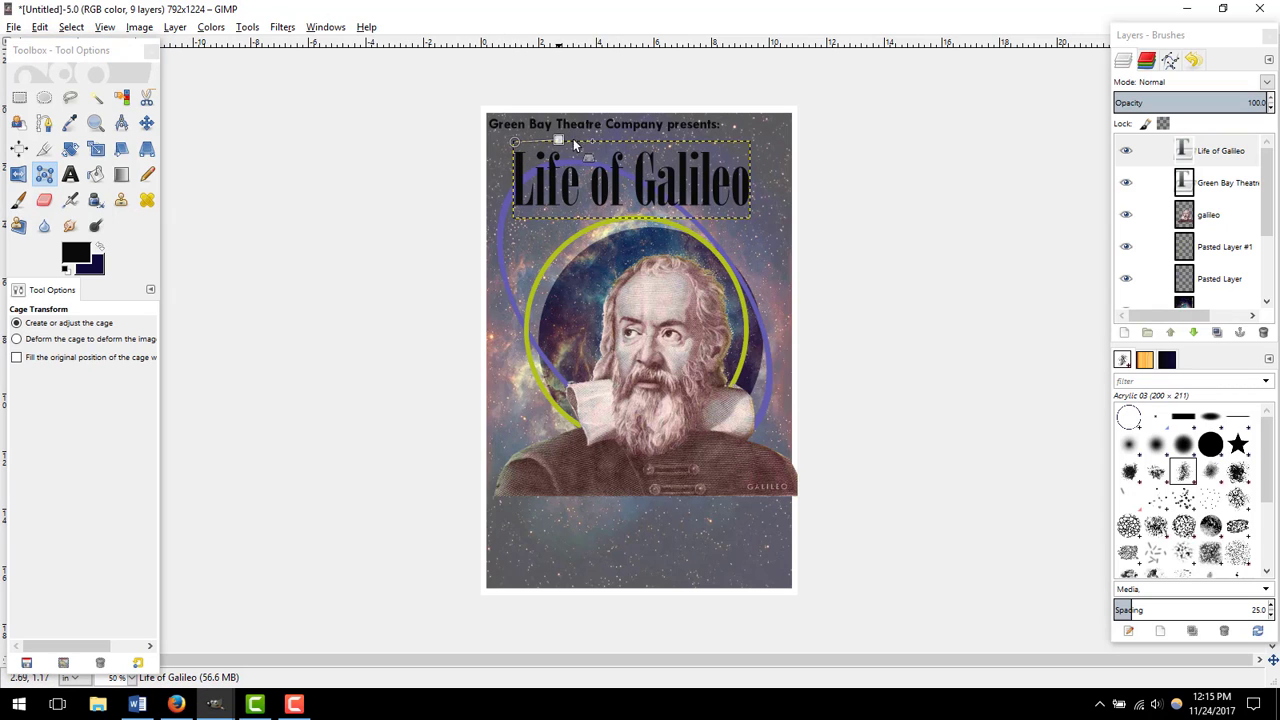
{"action": "left_click", "coordinate": [618, 142]}
{"action": "left_click", "coordinate": [676, 139]}
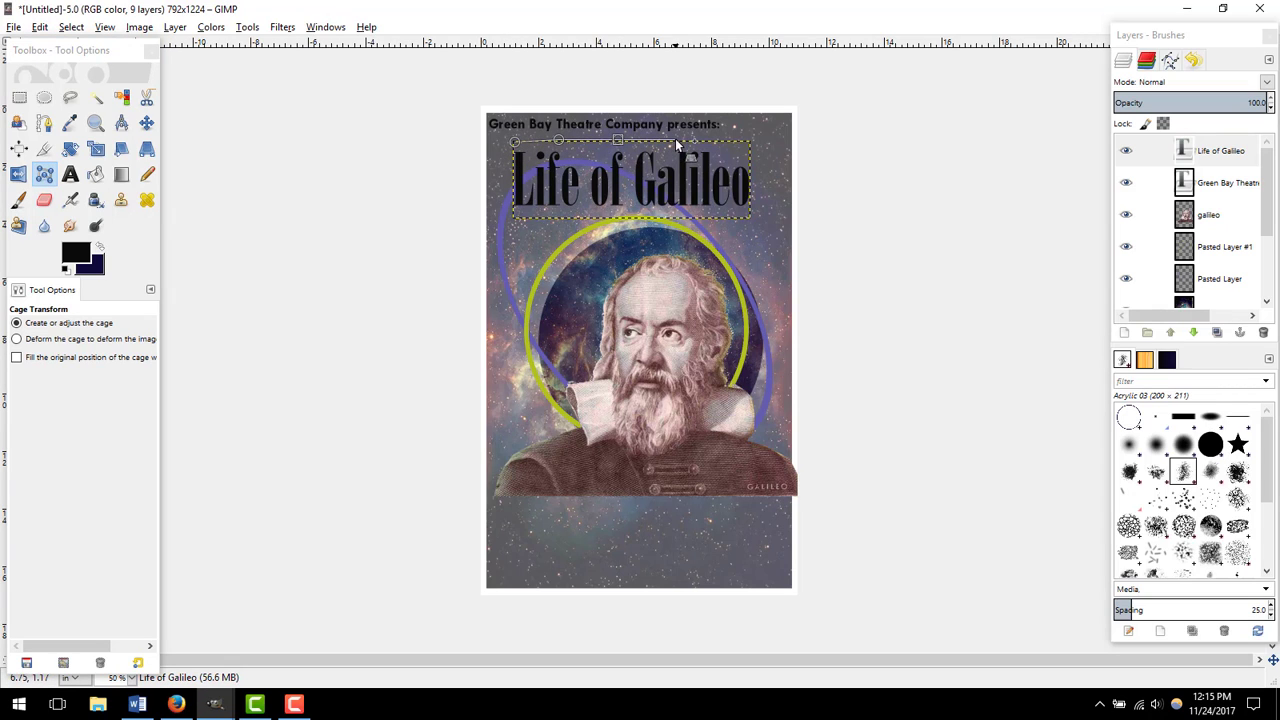
{"action": "left_click", "coordinate": [750, 141]}
{"action": "left_click", "coordinate": [760, 176]}
{"action": "left_click", "coordinate": [759, 214]}
{"action": "left_click", "coordinate": [746, 238]}
{"action": "left_click", "coordinate": [669, 232]}
{"action": "left_click", "coordinate": [581, 233]}
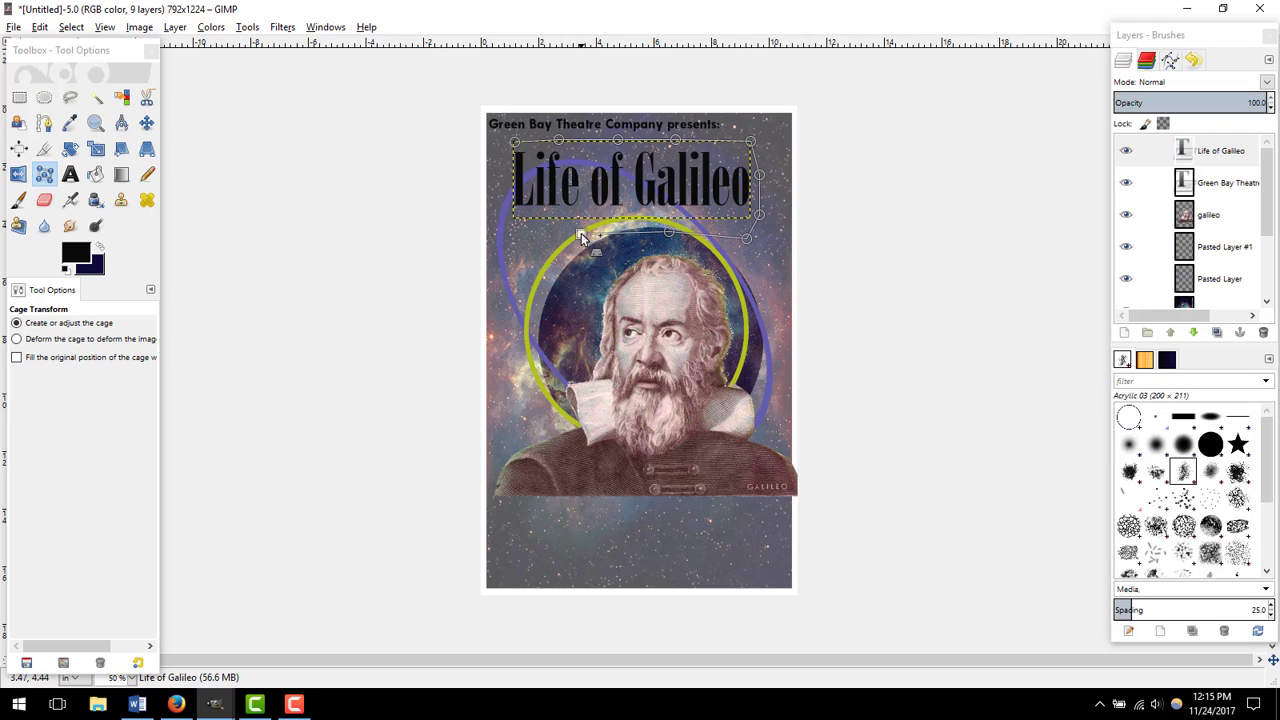
{"action": "left_click", "coordinate": [512, 229]}
{"action": "left_click", "coordinate": [515, 142]}
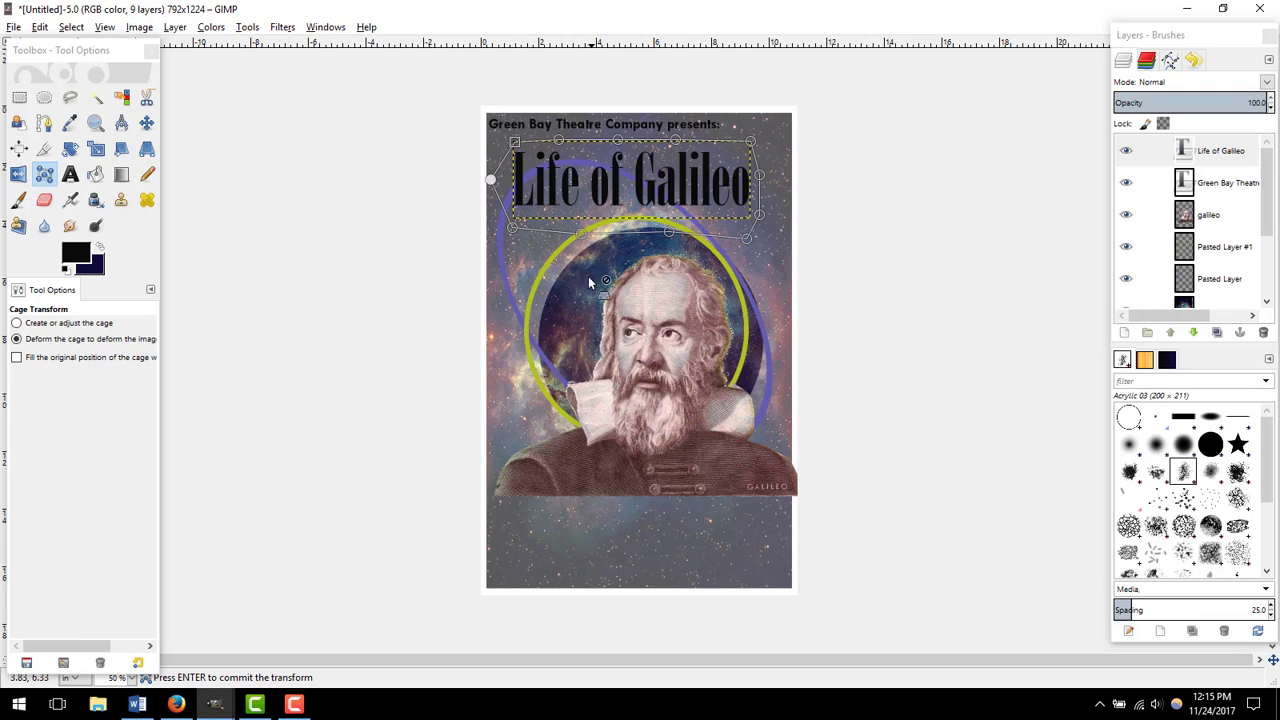
Step: Arch the title by raising the cage's two lower middle points and spreading its bottom corners outward, and apply the transform
{"action": "left_click_drag", "start_coordinate": [580, 232], "coordinate": [581, 216]}
{"action": "left_click_drag", "start_coordinate": [669, 234], "coordinate": [669, 201]}
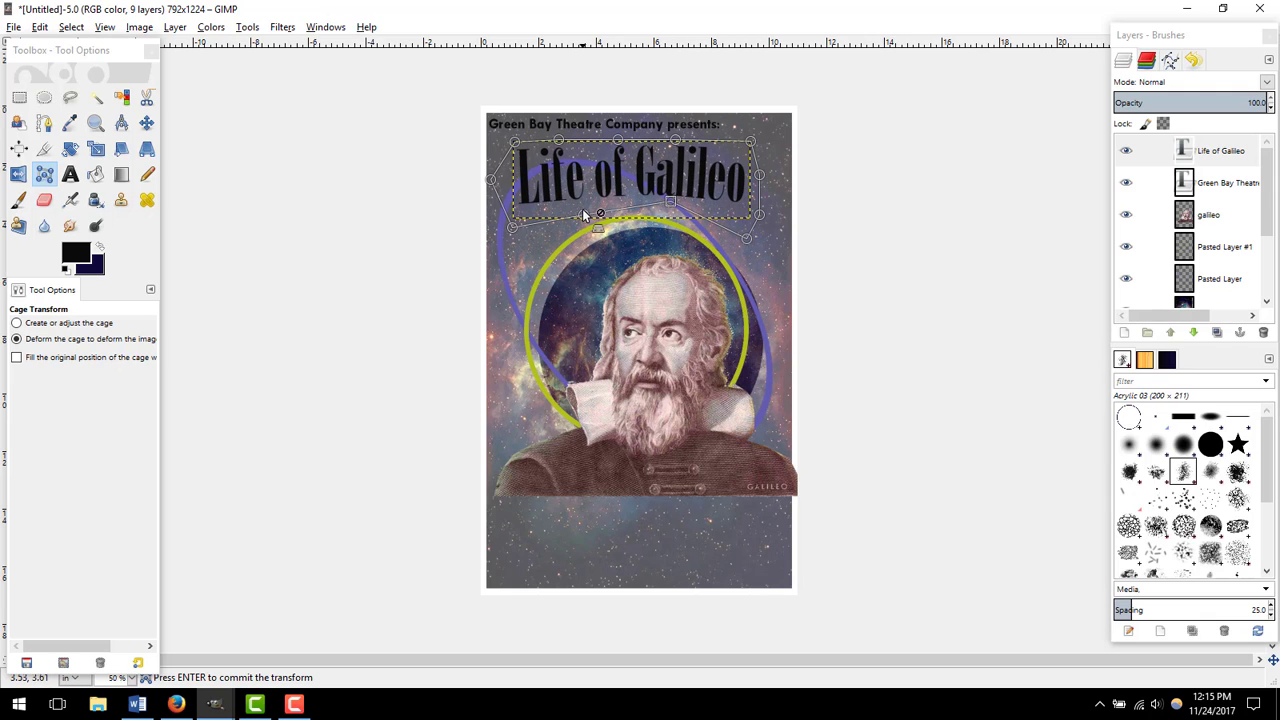
{"action": "left_click_drag", "start_coordinate": [588, 213], "coordinate": [583, 199]}
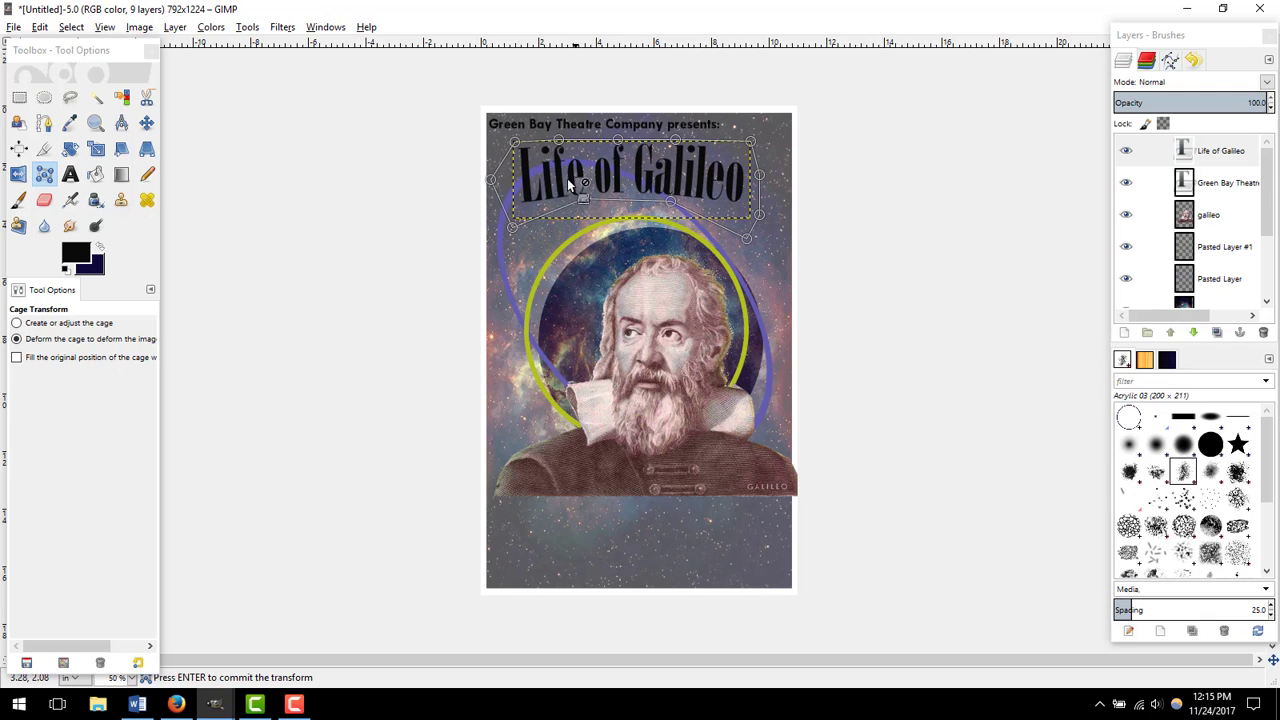
{"action": "left_click_drag", "start_coordinate": [744, 238], "coordinate": [760, 240]}
{"action": "left_click", "coordinate": [501, 233]}
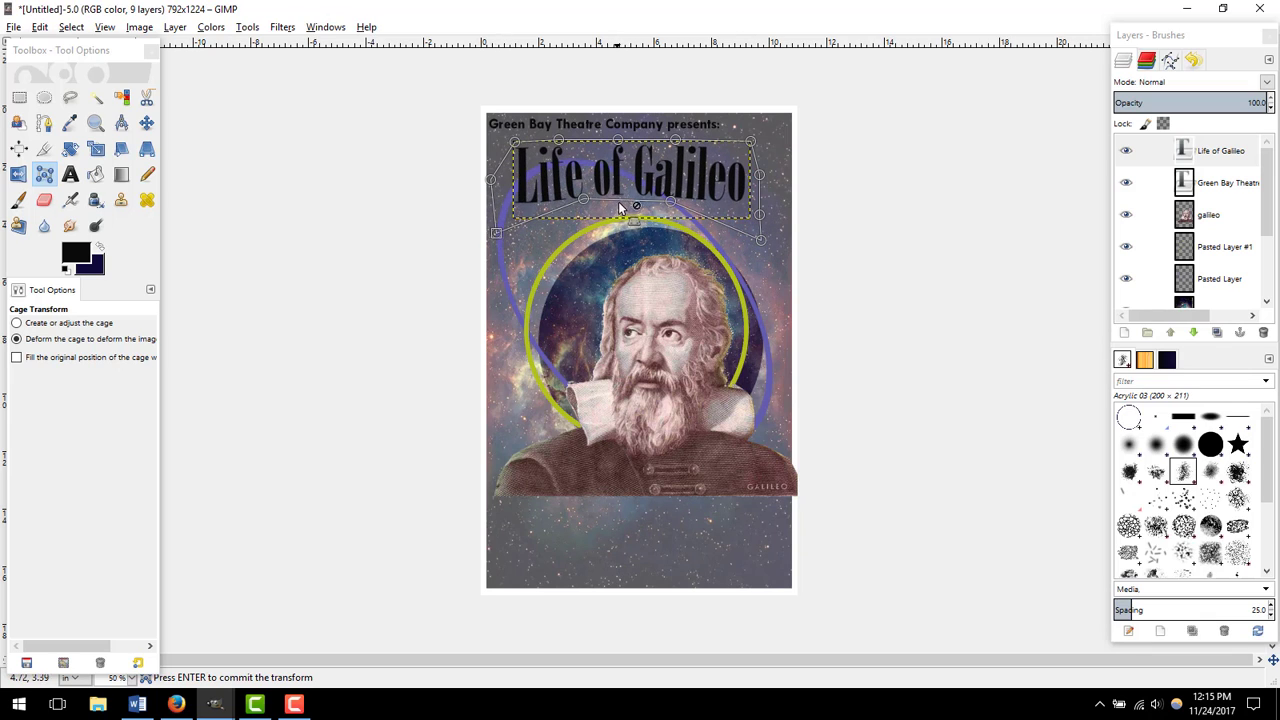
{"action": "left_click_drag", "start_coordinate": [582, 199], "coordinate": [582, 193]}
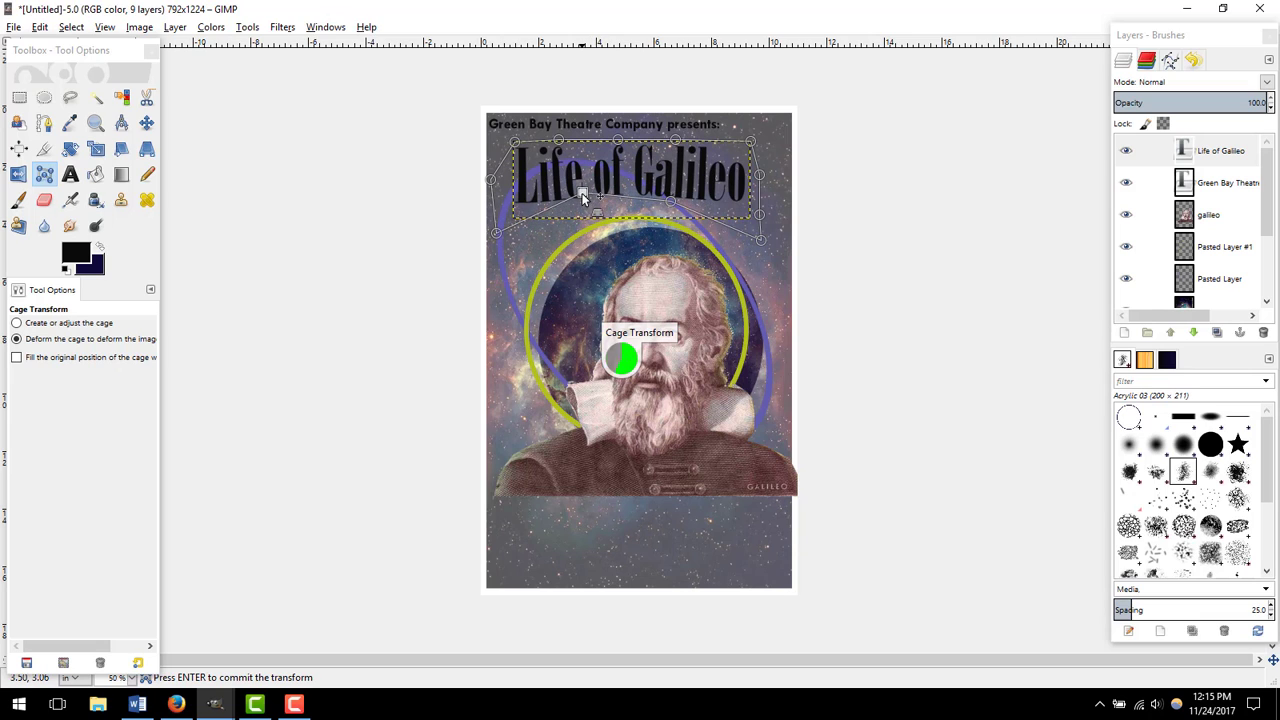
{"action": "left_click_drag", "start_coordinate": [670, 201], "coordinate": [670, 197]}
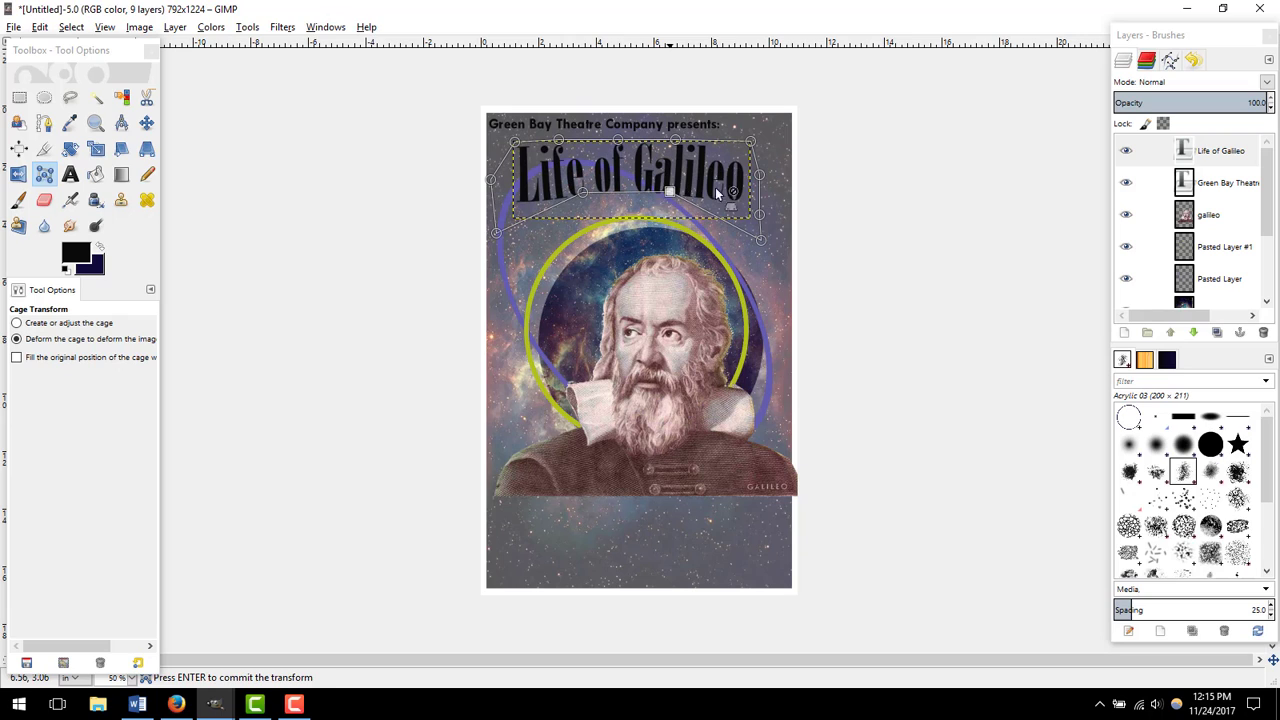
{"action": "key", "text": "Return"}
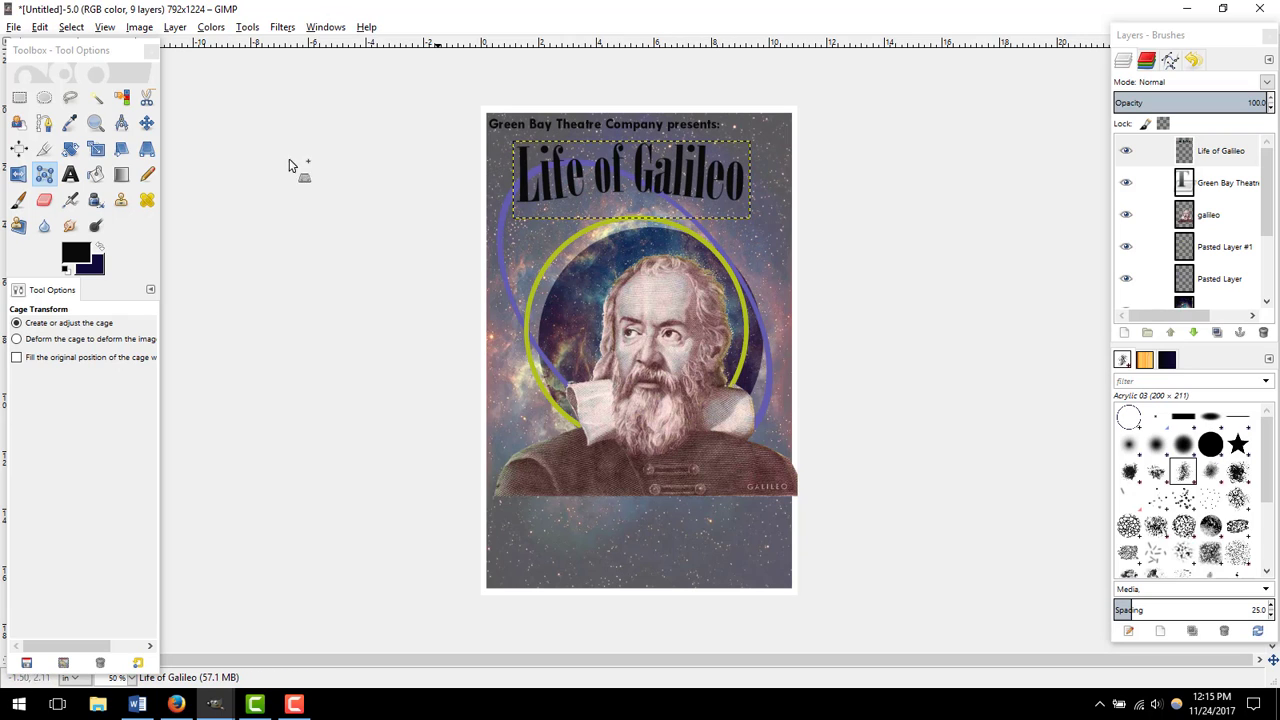
Step: Move the arched Life of Galileo title down, closer to the green ring and clear of the company line
{"action": "left_click", "coordinate": [148, 123]}
{"action": "left_click_drag", "start_coordinate": [679, 176], "coordinate": [676, 204]}
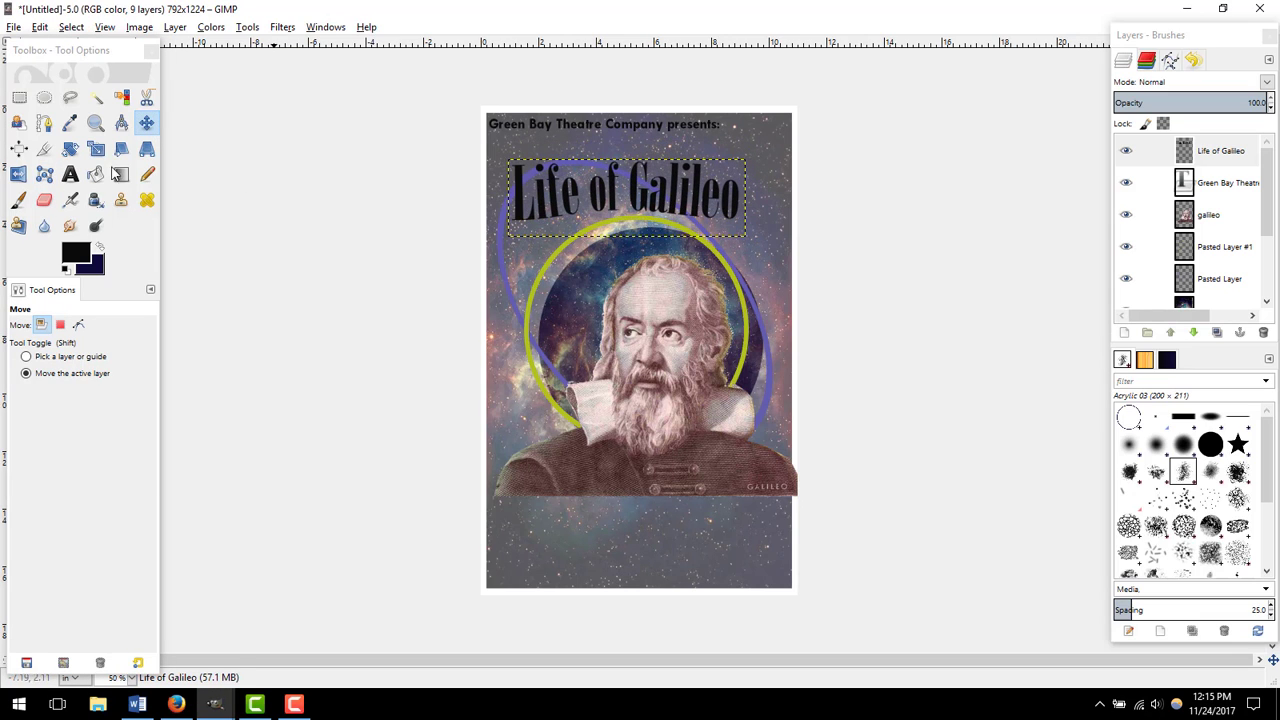
Step: Rotate the arched Life of Galileo title by -16.82 degrees so it slants upward to the right
{"action": "left_click", "coordinate": [71, 149]}
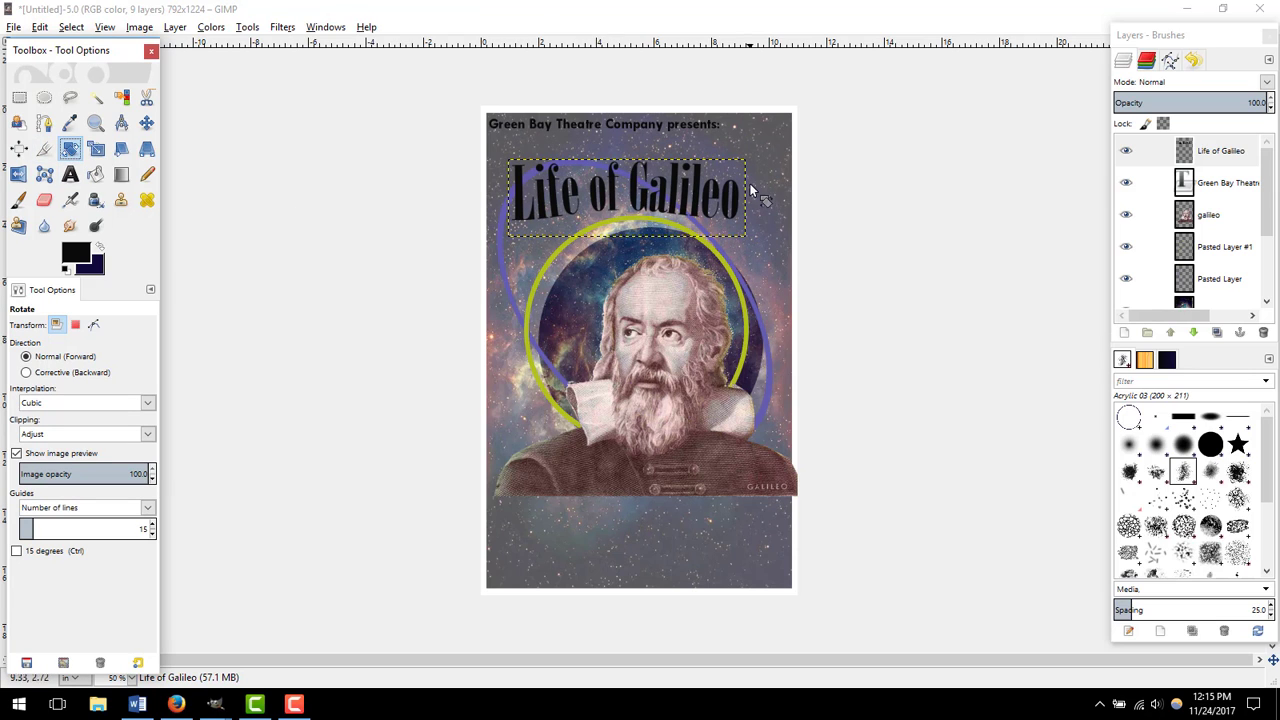
{"action": "left_click", "coordinate": [663, 180]}
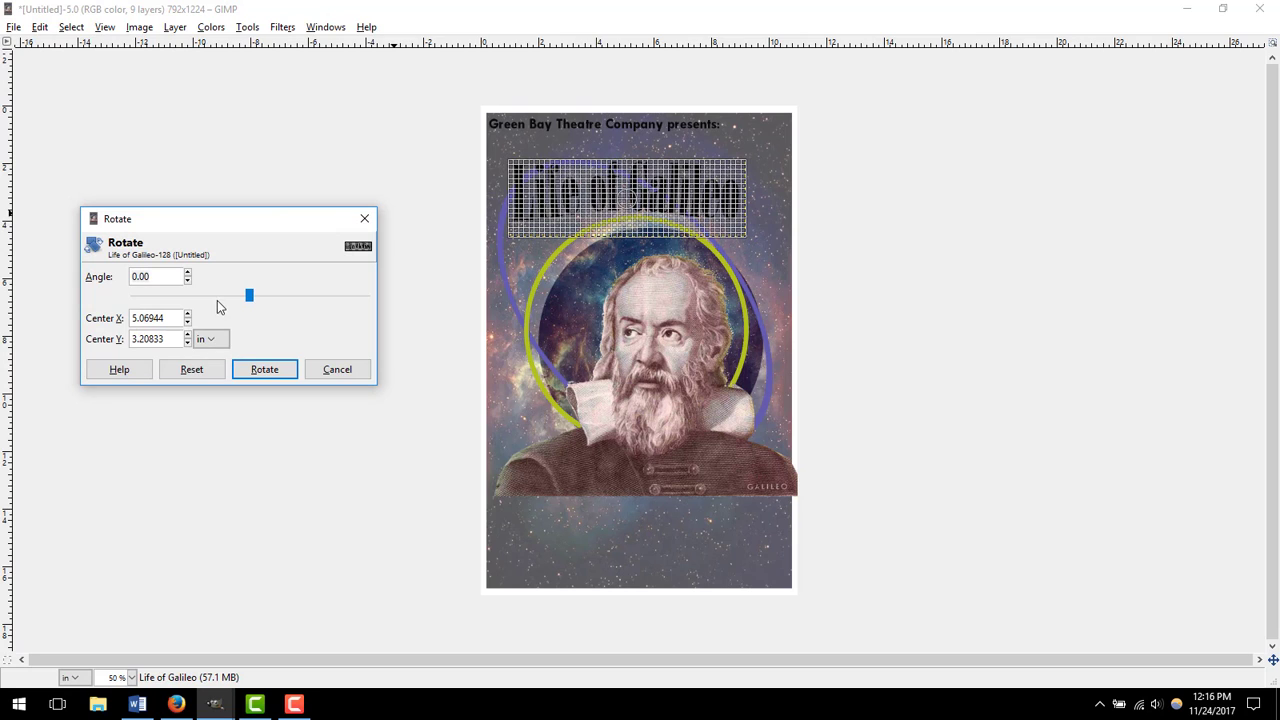
{"action": "left_click_drag", "start_coordinate": [250, 300], "coordinate": [240, 300]}
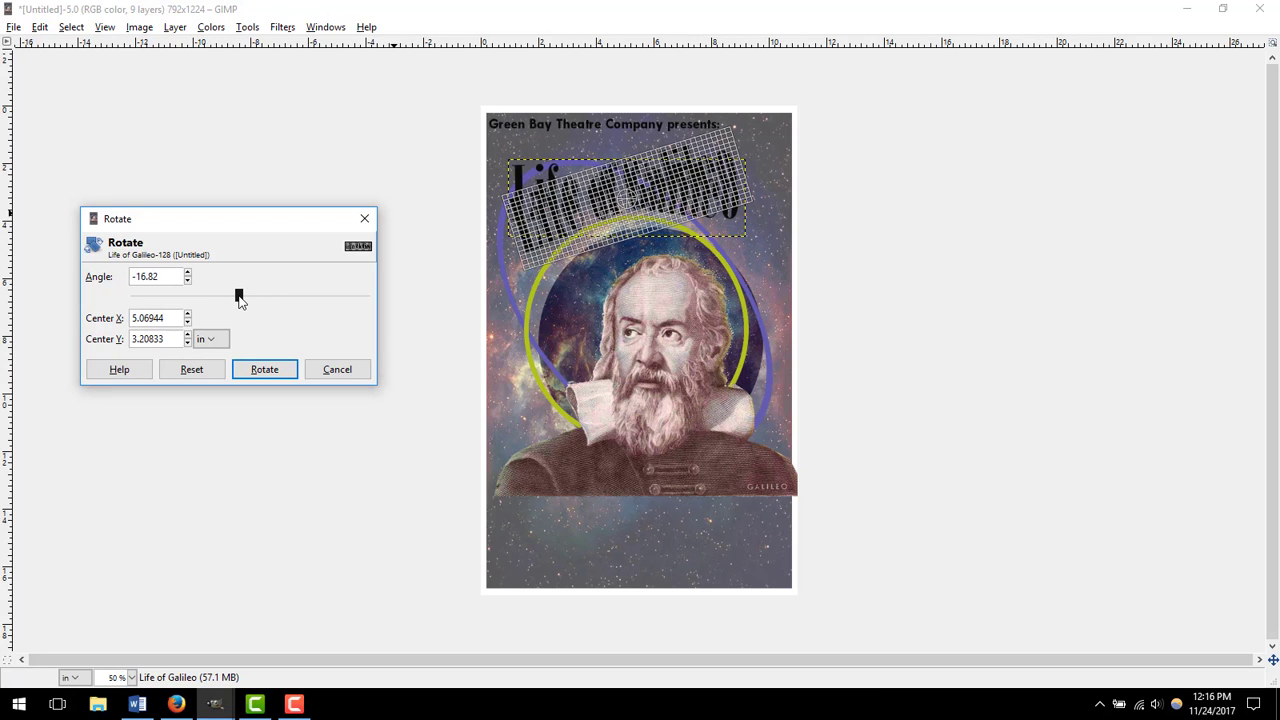
{"action": "left_click", "coordinate": [264, 369]}
Step: Rotate the Life of Galileo title back by 4.06 degrees and move it slightly up and to the left
{"action": "left_click", "coordinate": [682, 180]}
{"action": "left_click_drag", "start_coordinate": [682, 180], "coordinate": [685, 175]}
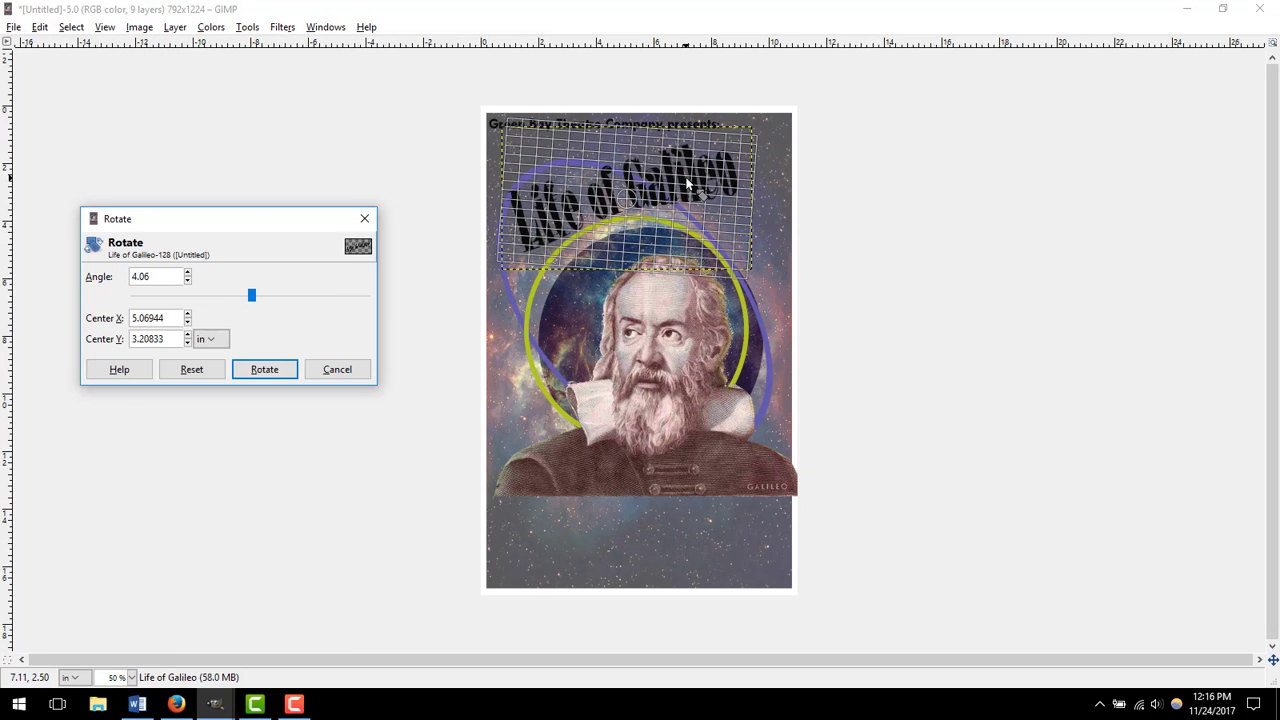
{"action": "left_click", "coordinate": [264, 369]}
{"action": "key", "text": "Tab"}
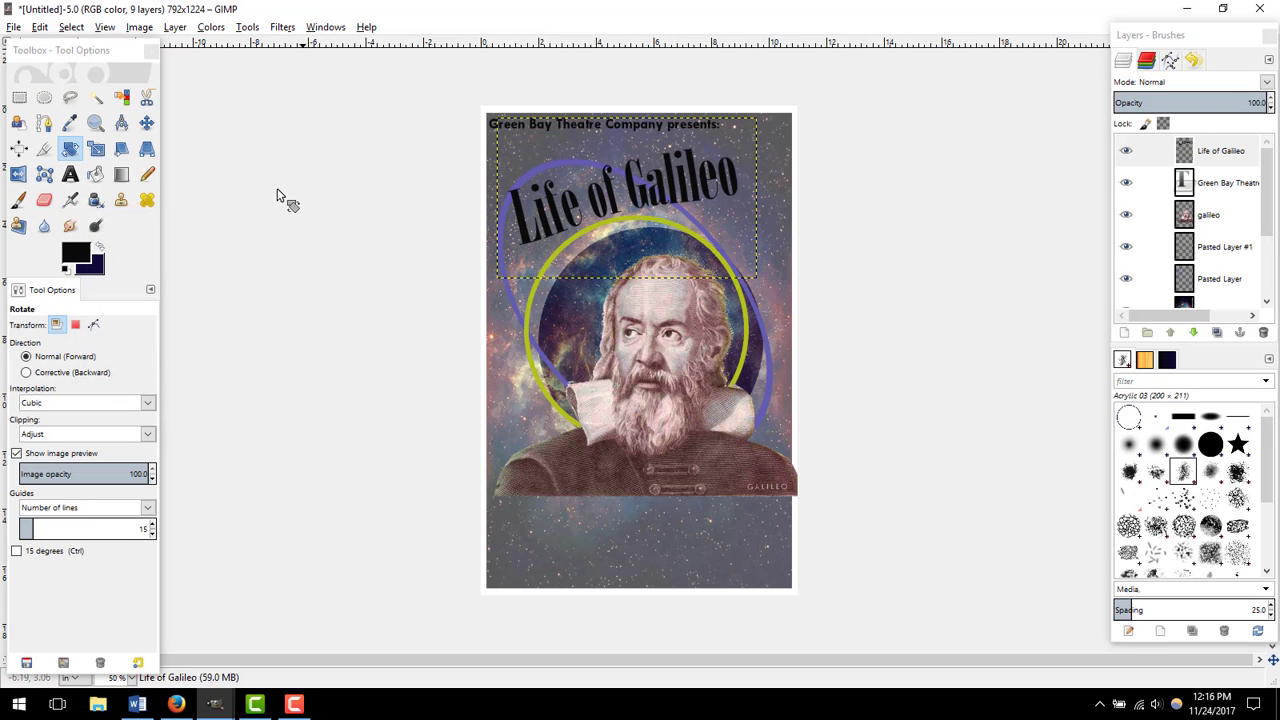
{"action": "left_click", "coordinate": [147, 122]}
{"action": "left_click_drag", "start_coordinate": [683, 174], "coordinate": [675, 166]}
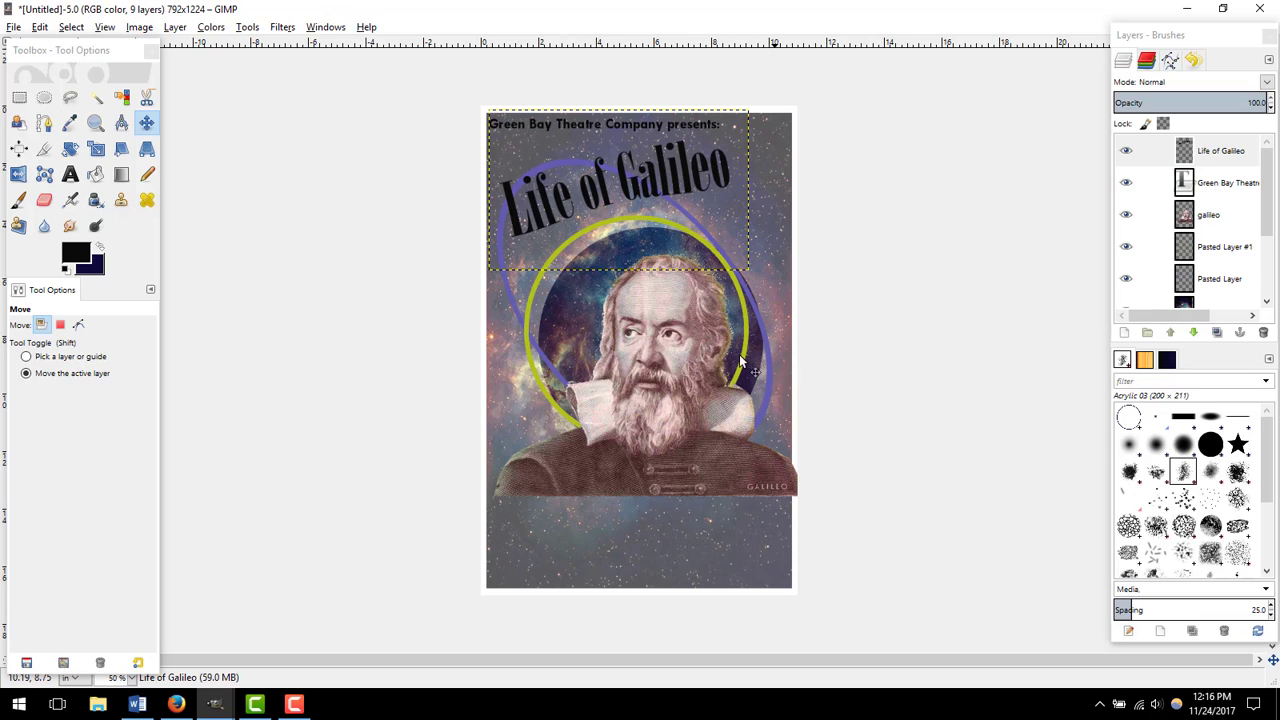
Step: Add the text "by Bertolt Brecht" in 36 px Onyx and place it just below the word Galileo in the title
{"action": "left_click", "coordinate": [70, 174]}
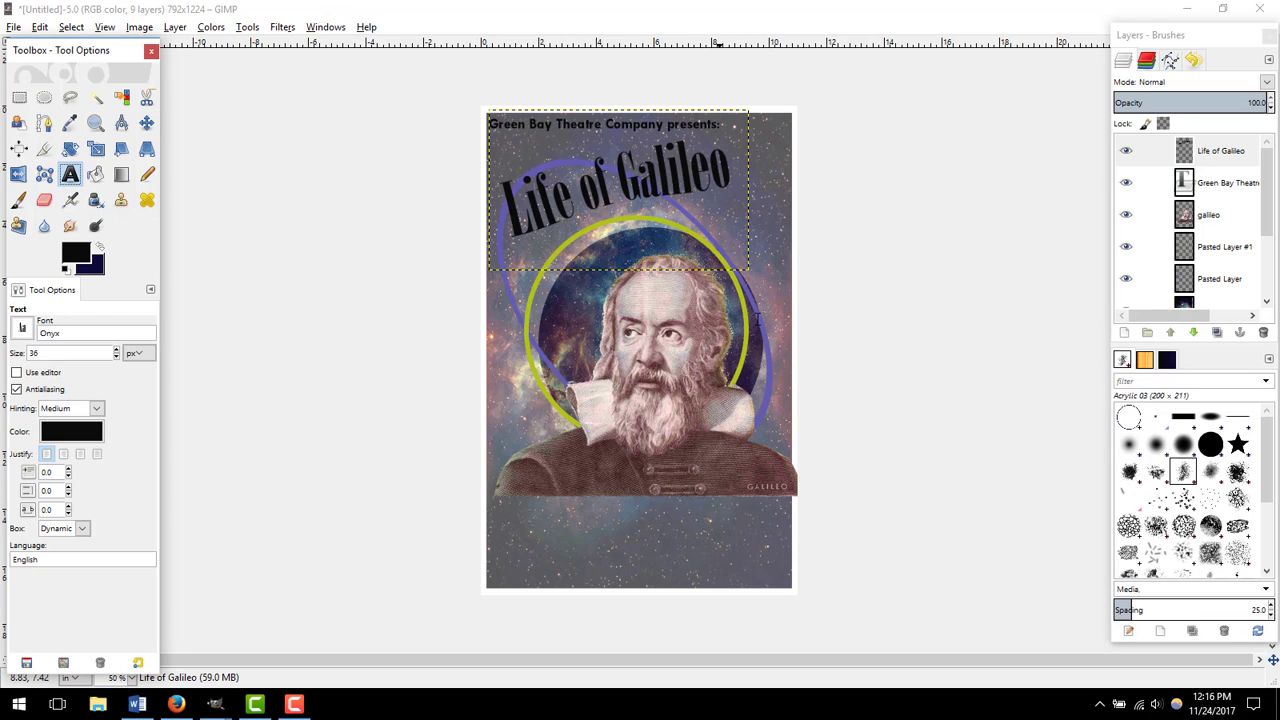
{"action": "left_click", "coordinate": [762, 237]}
{"action": "type", "text": "b"}
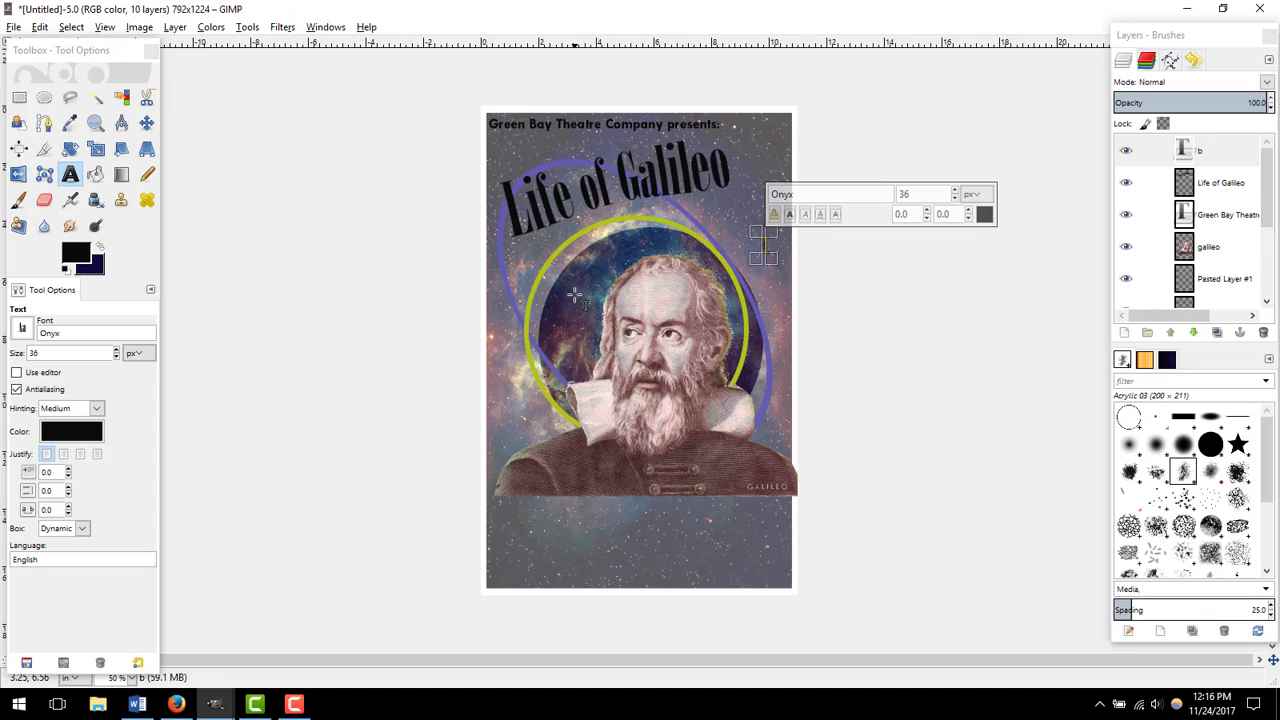
{"action": "type", "text": "y Bertol"}
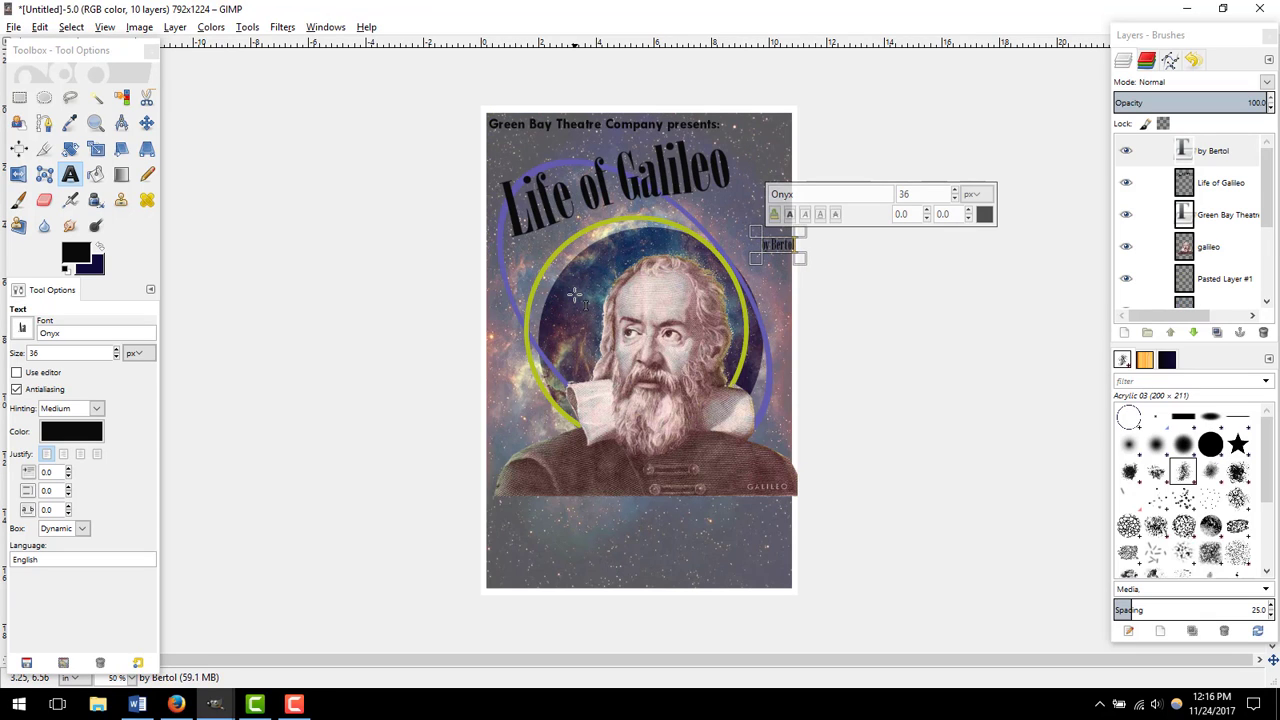
{"action": "type", "text": "t Brecht"}
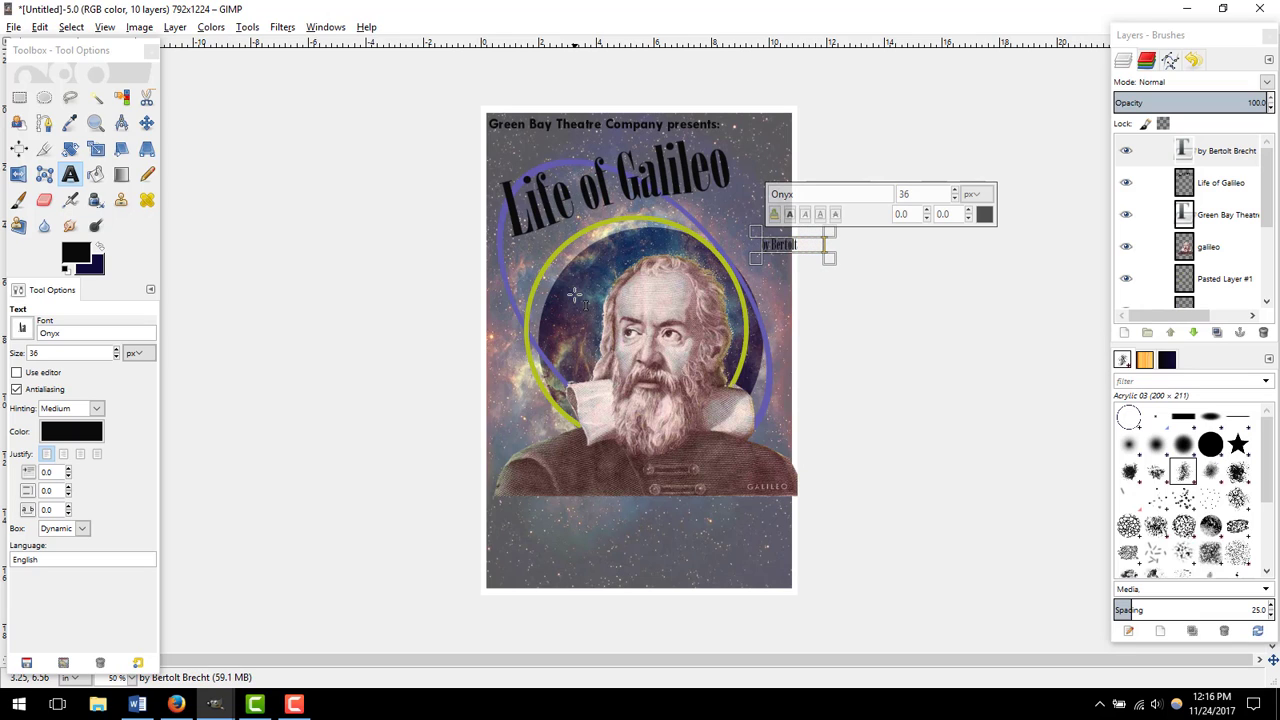
{"action": "left_click", "coordinate": [146, 122]}
{"action": "left_click_drag", "start_coordinate": [780, 244], "coordinate": [696, 214]}
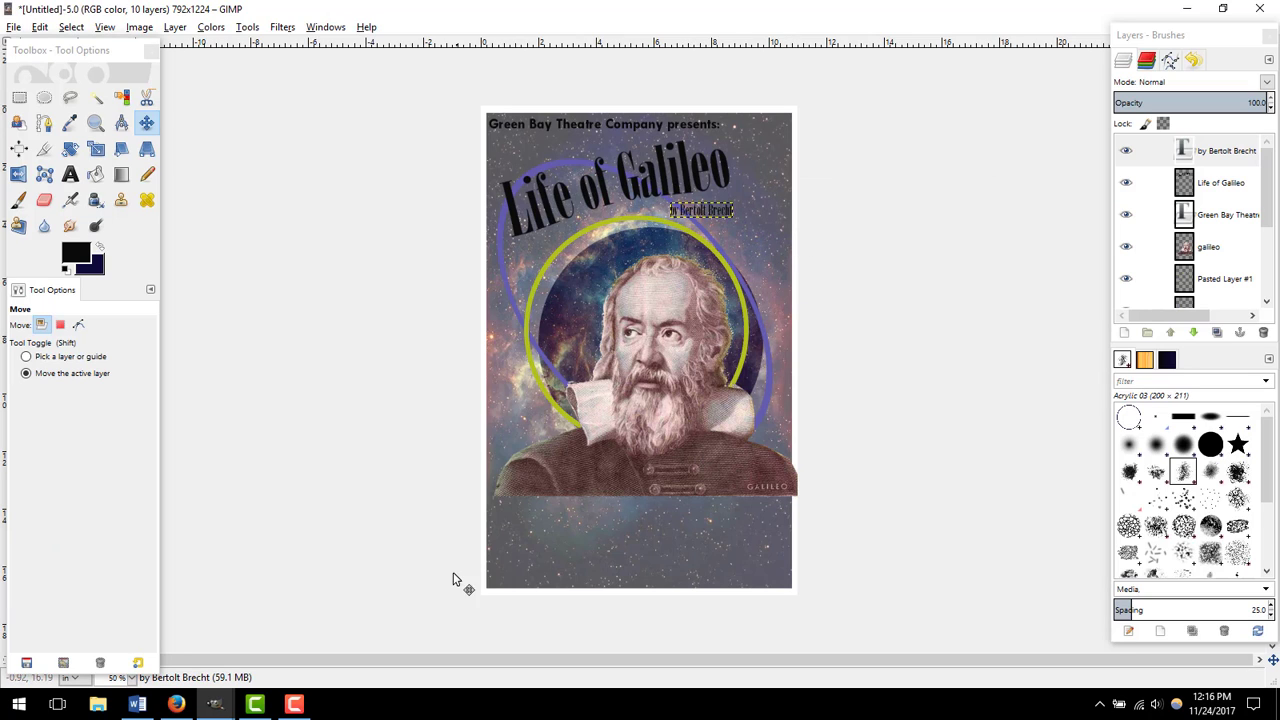